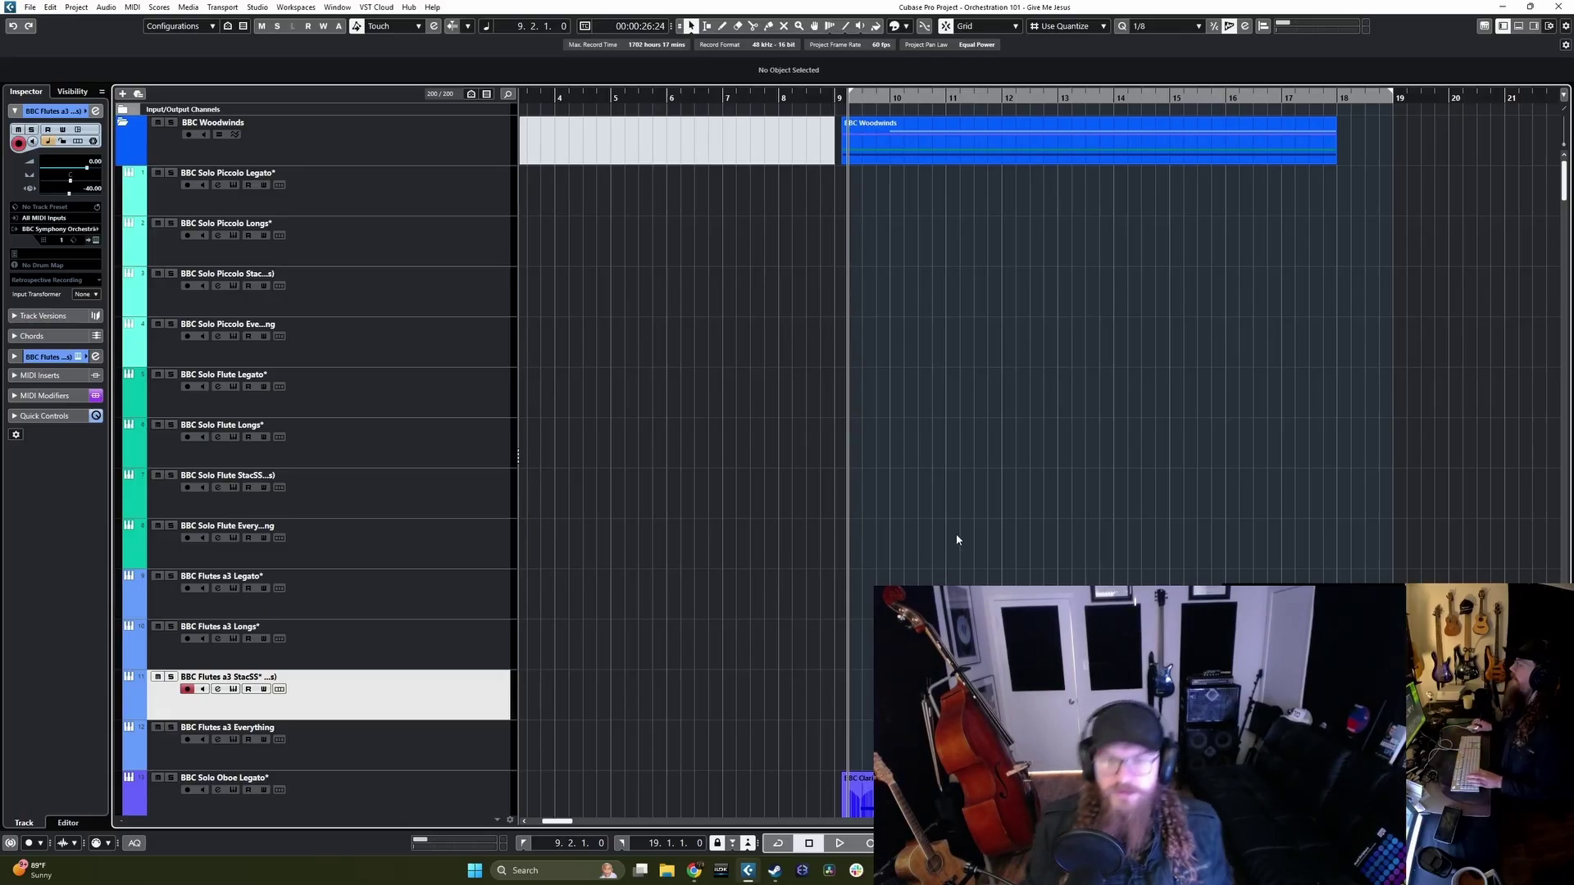
# Step: Play back the orchestrated passage between the locators, from bar 9 to bar 19
pyautogui.scroll(-10, 855, 490)
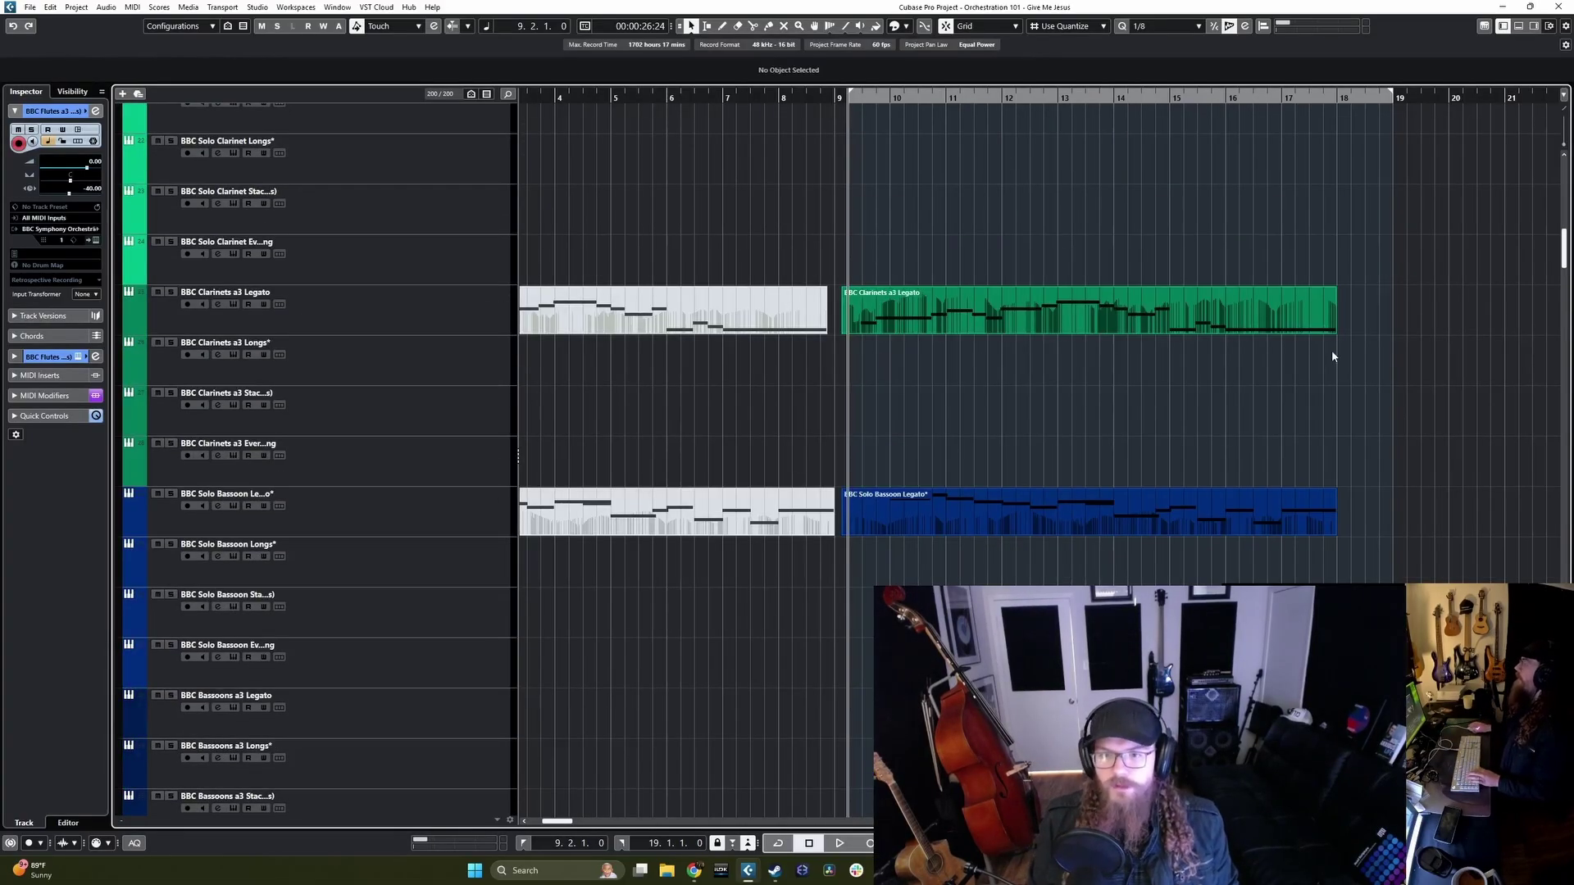
pyautogui.scroll(-10, 1550, 290)
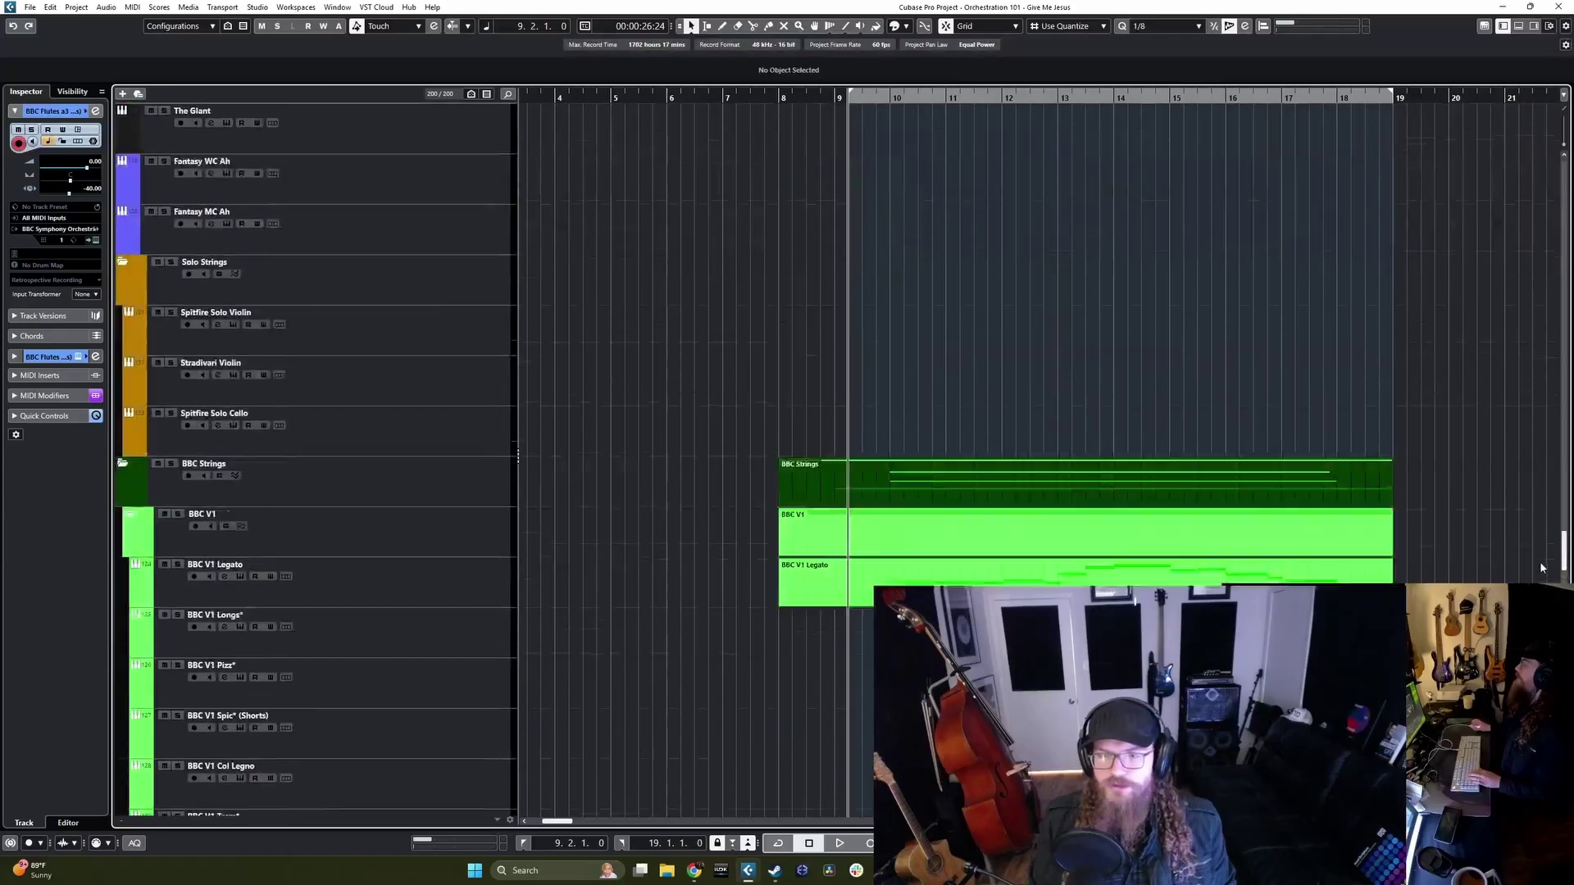
pyautogui.scroll(20, 1534, 304)
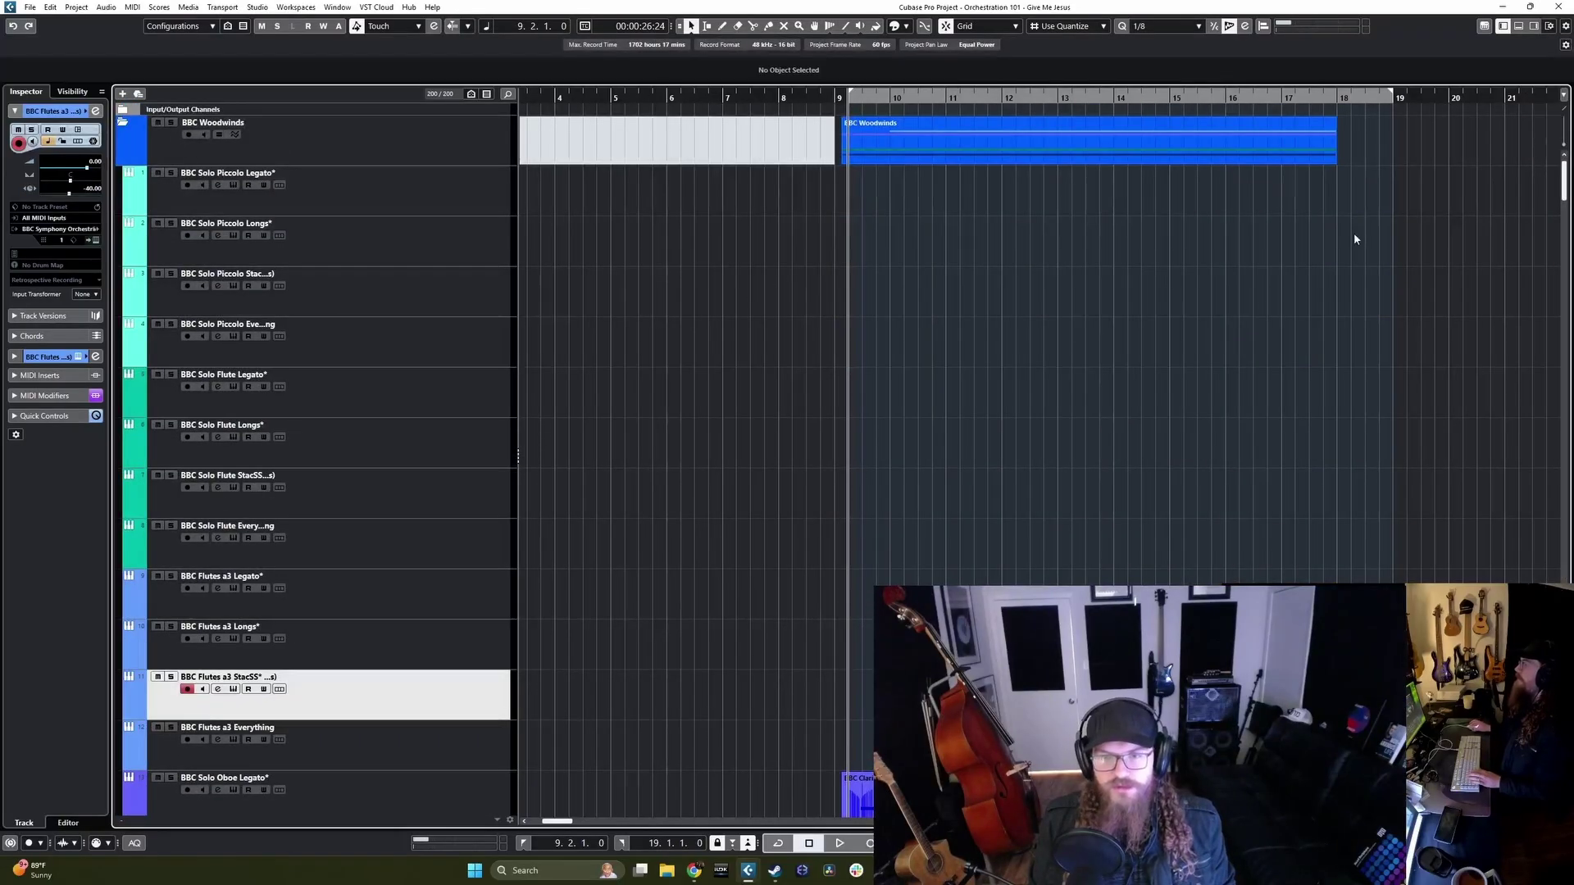
pyautogui.scroll(-3, 1131, 362)
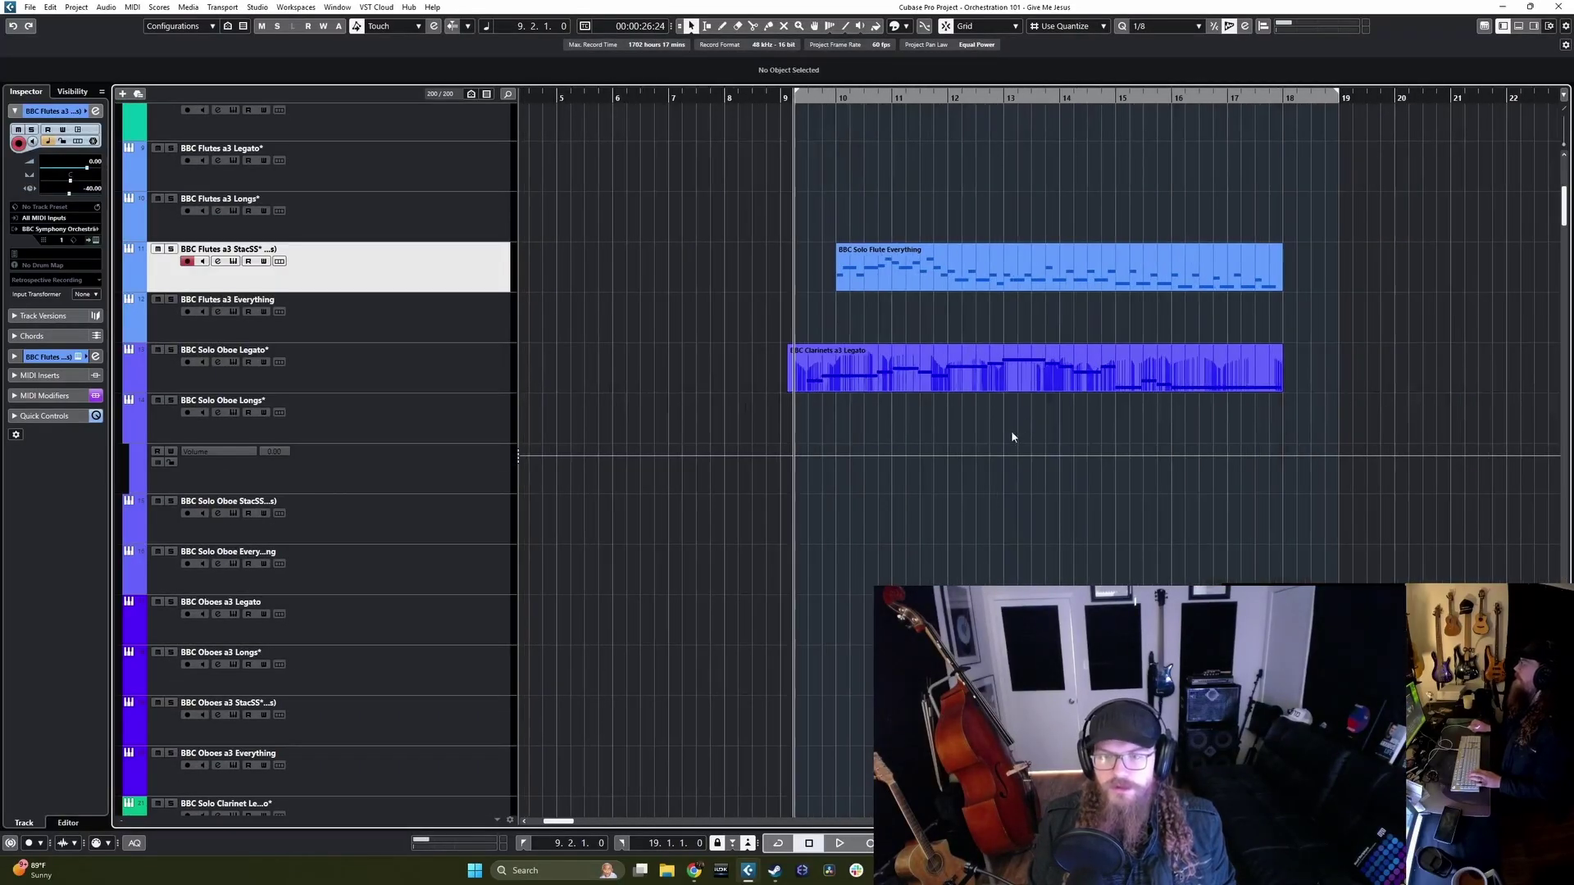
pyautogui.scroll(3, 966, 402)
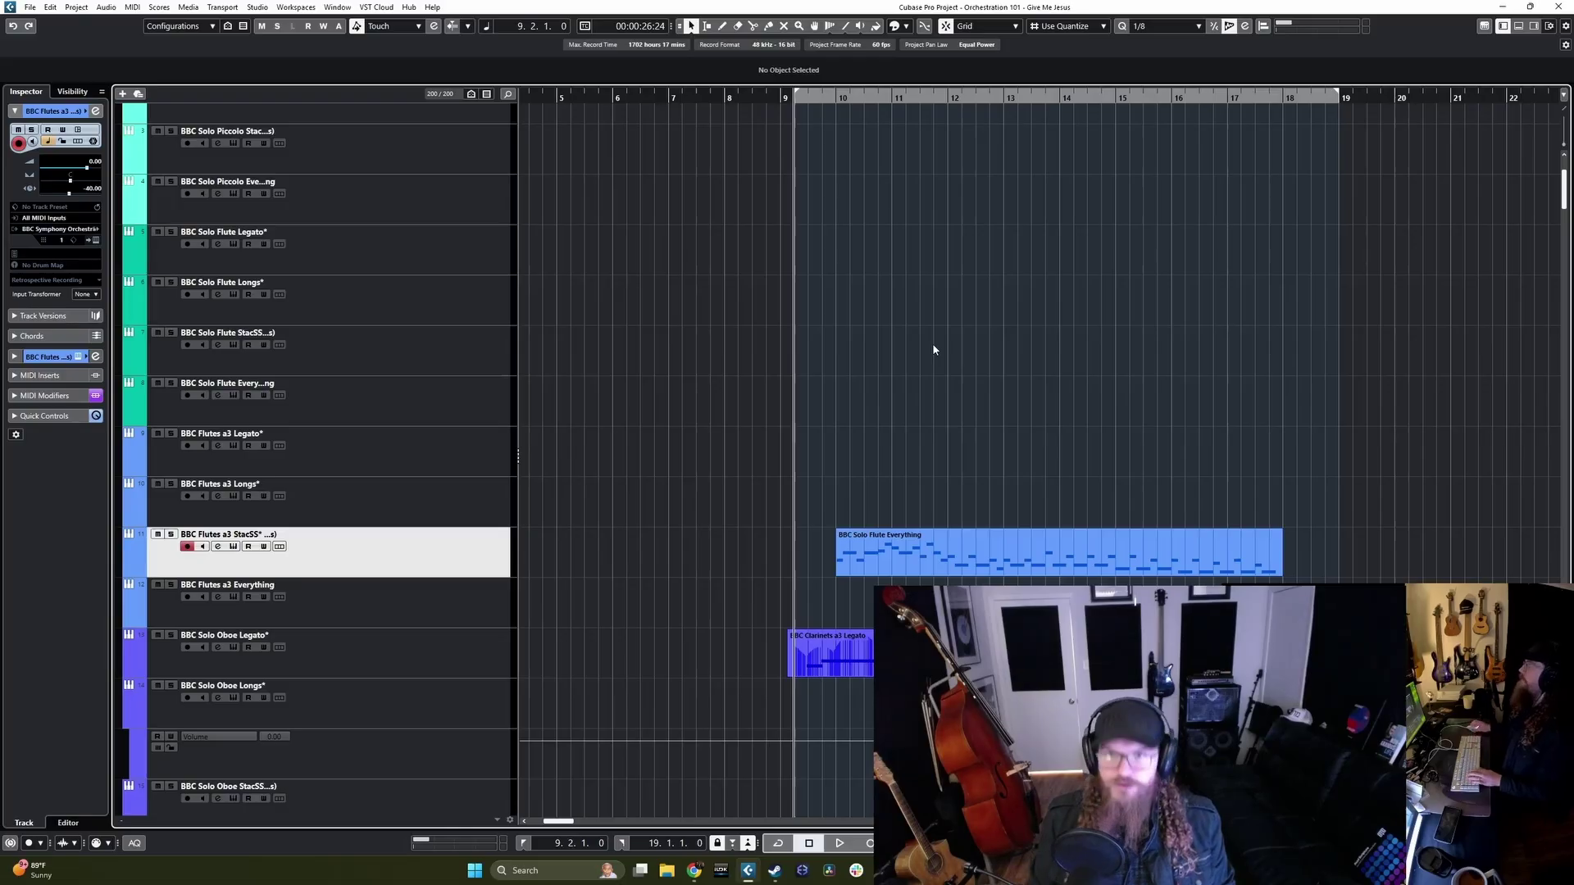
pyautogui.press('space')
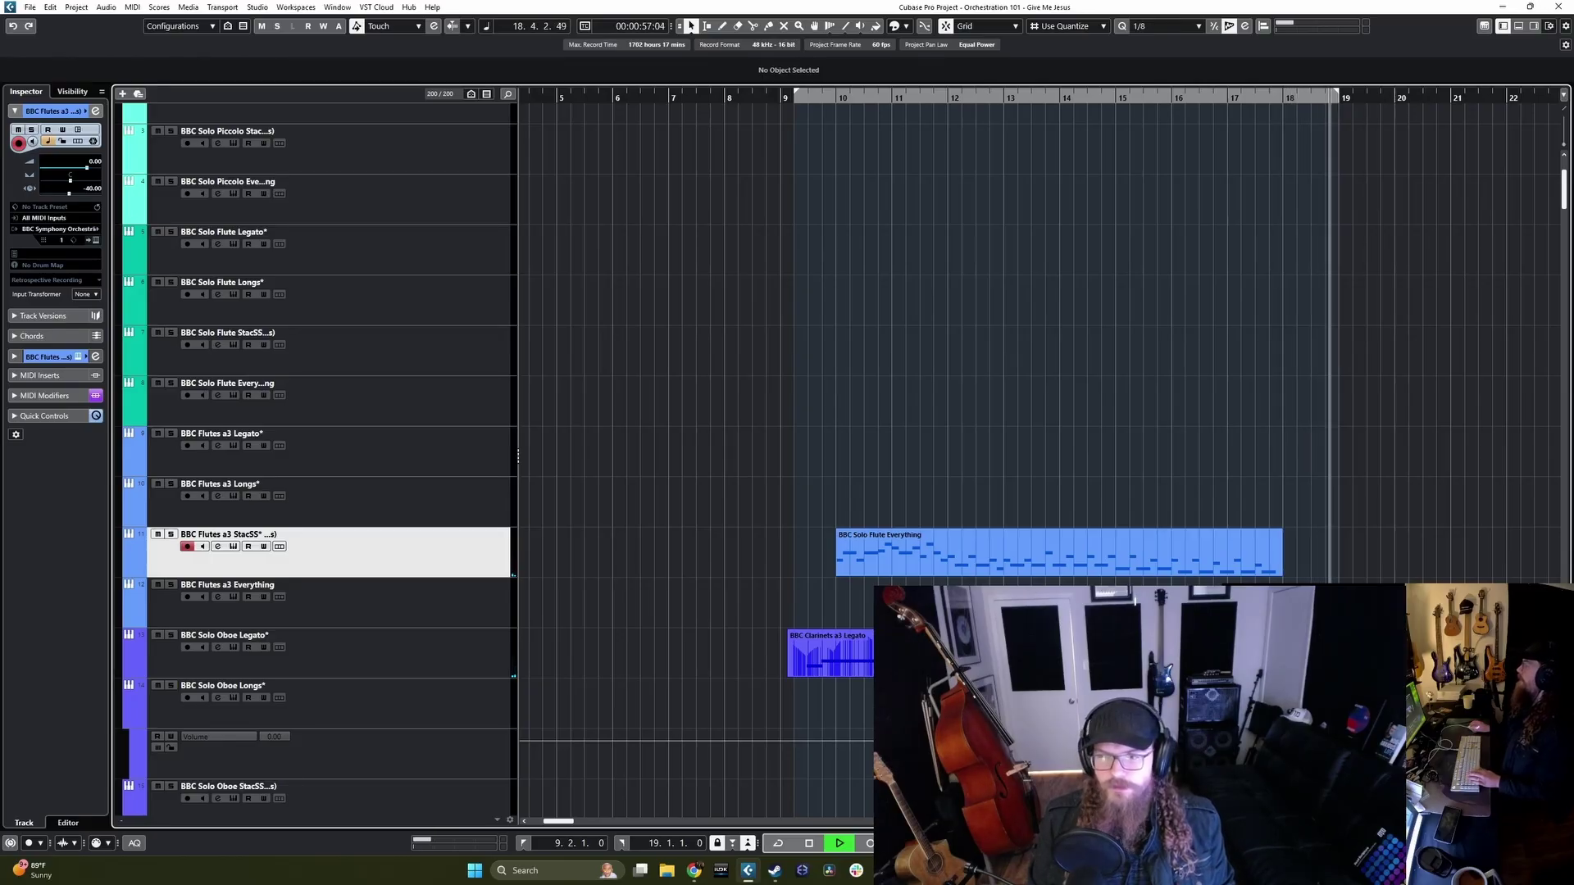
# Step: Look through the full template's track list, from the woodwinds down to the strings, for tracks holding parts between the locators
pyautogui.scroll(-6, 1254, 492)
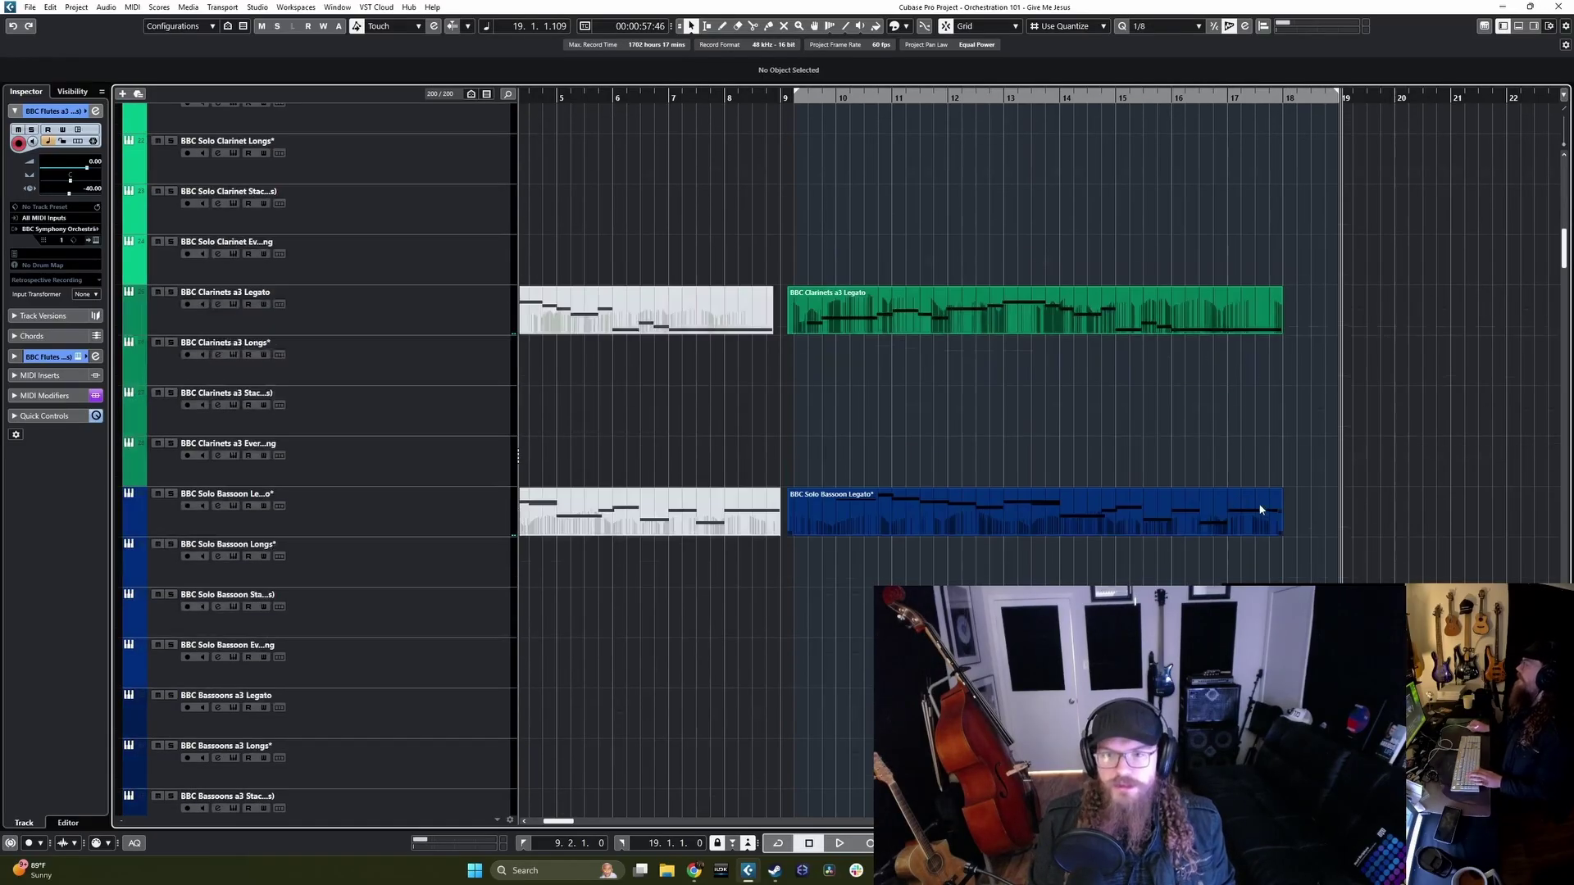
pyautogui.scroll(-15, 1347, 455)
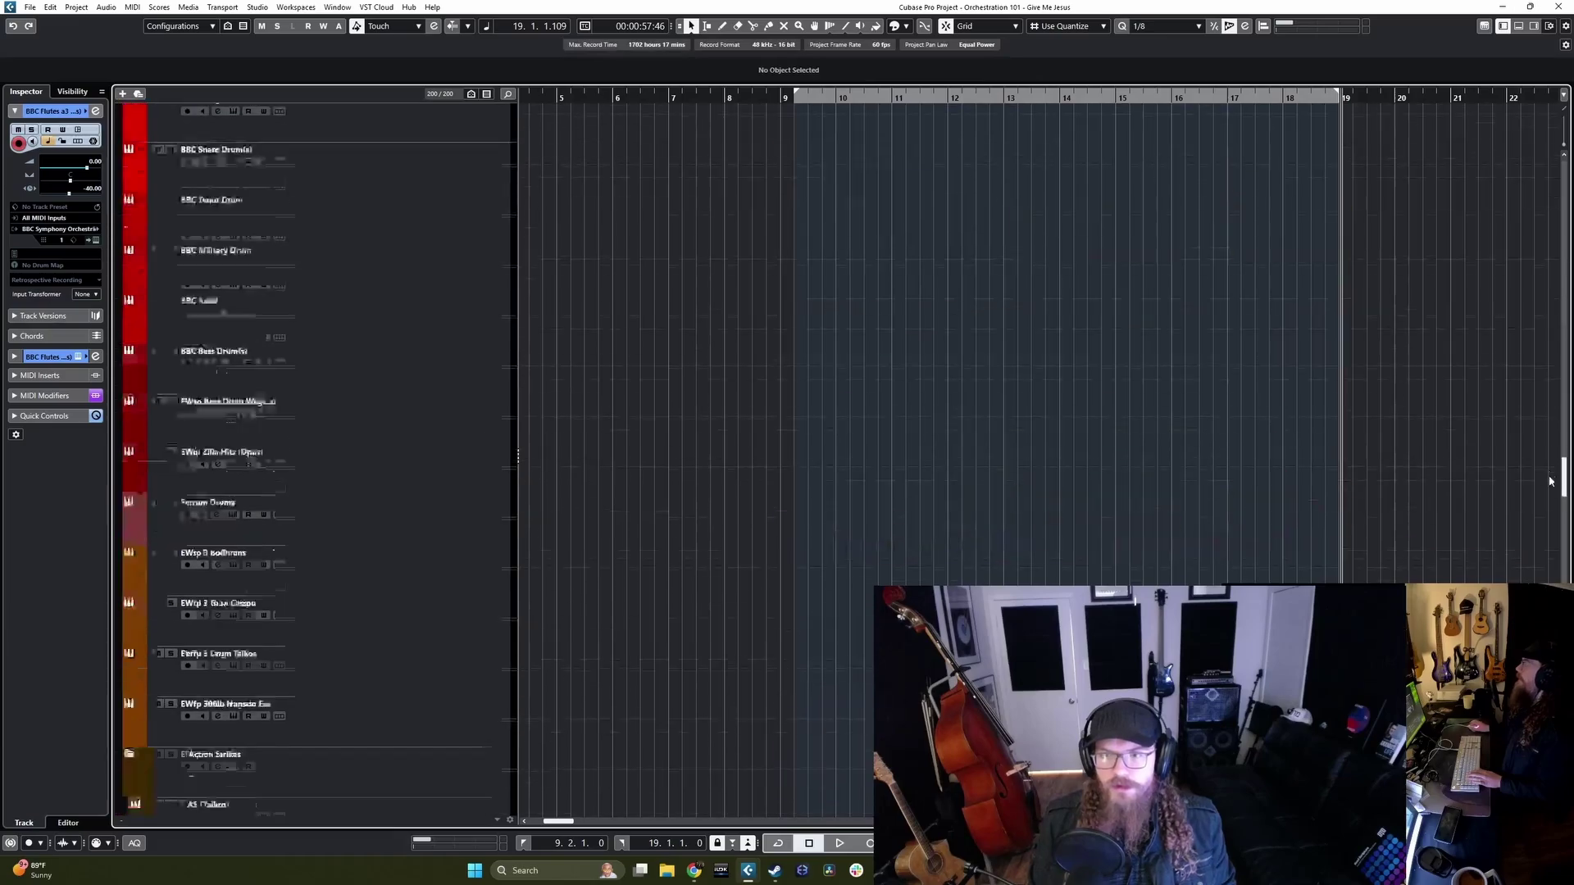
pyautogui.scroll(-10, 1346, 455)
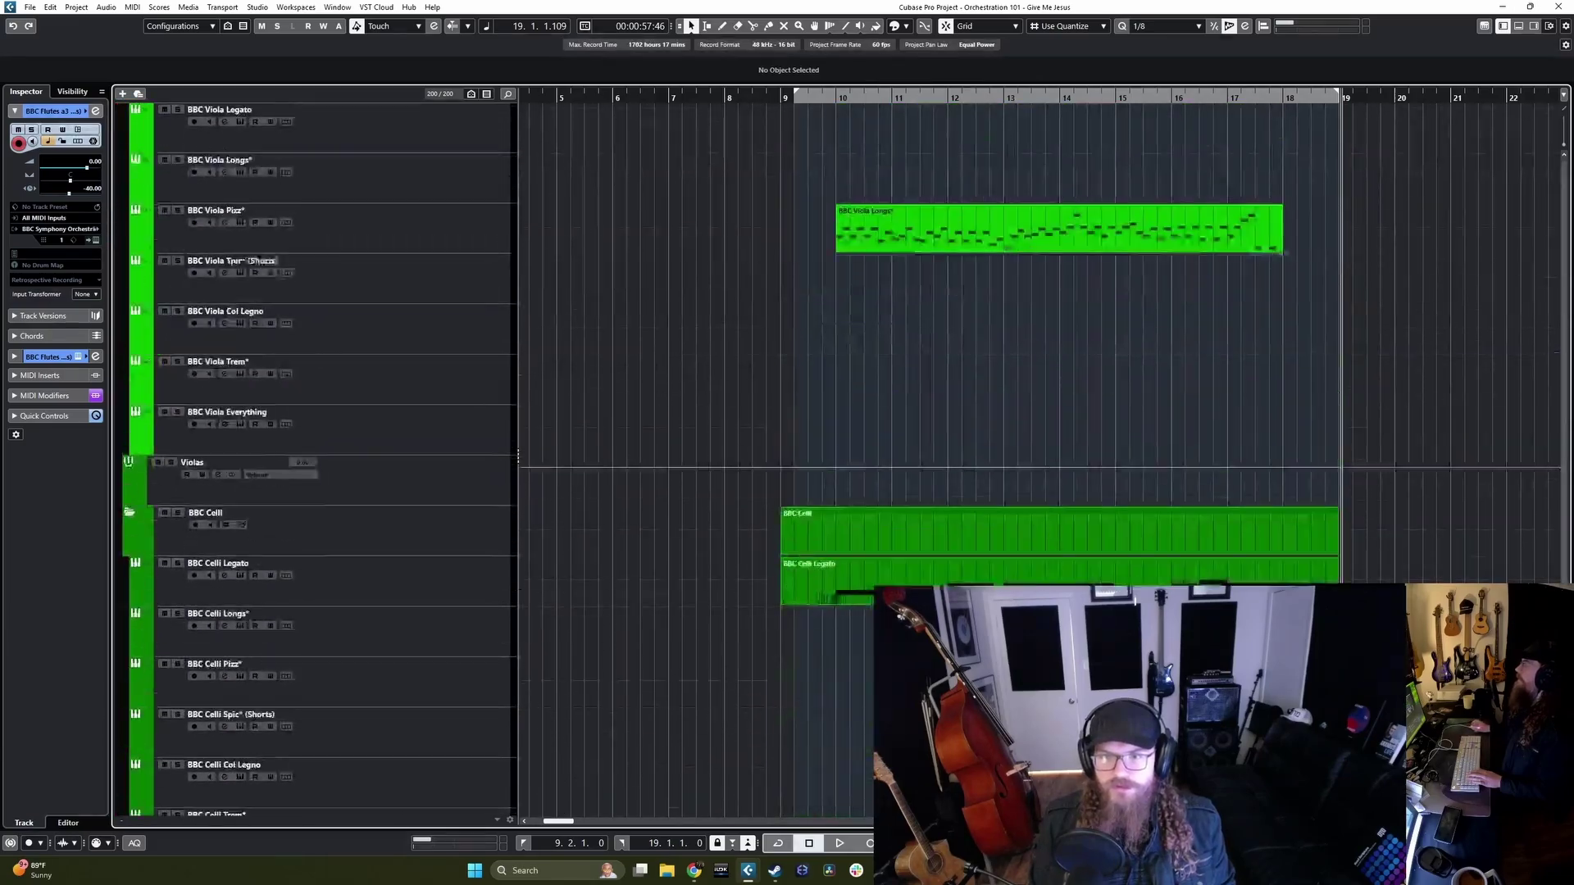
pyautogui.moveTo(1564, 515); pyautogui.dragTo(1558, 307)
pyautogui.press('g')
pyautogui.press('g')
pyautogui.press('g')
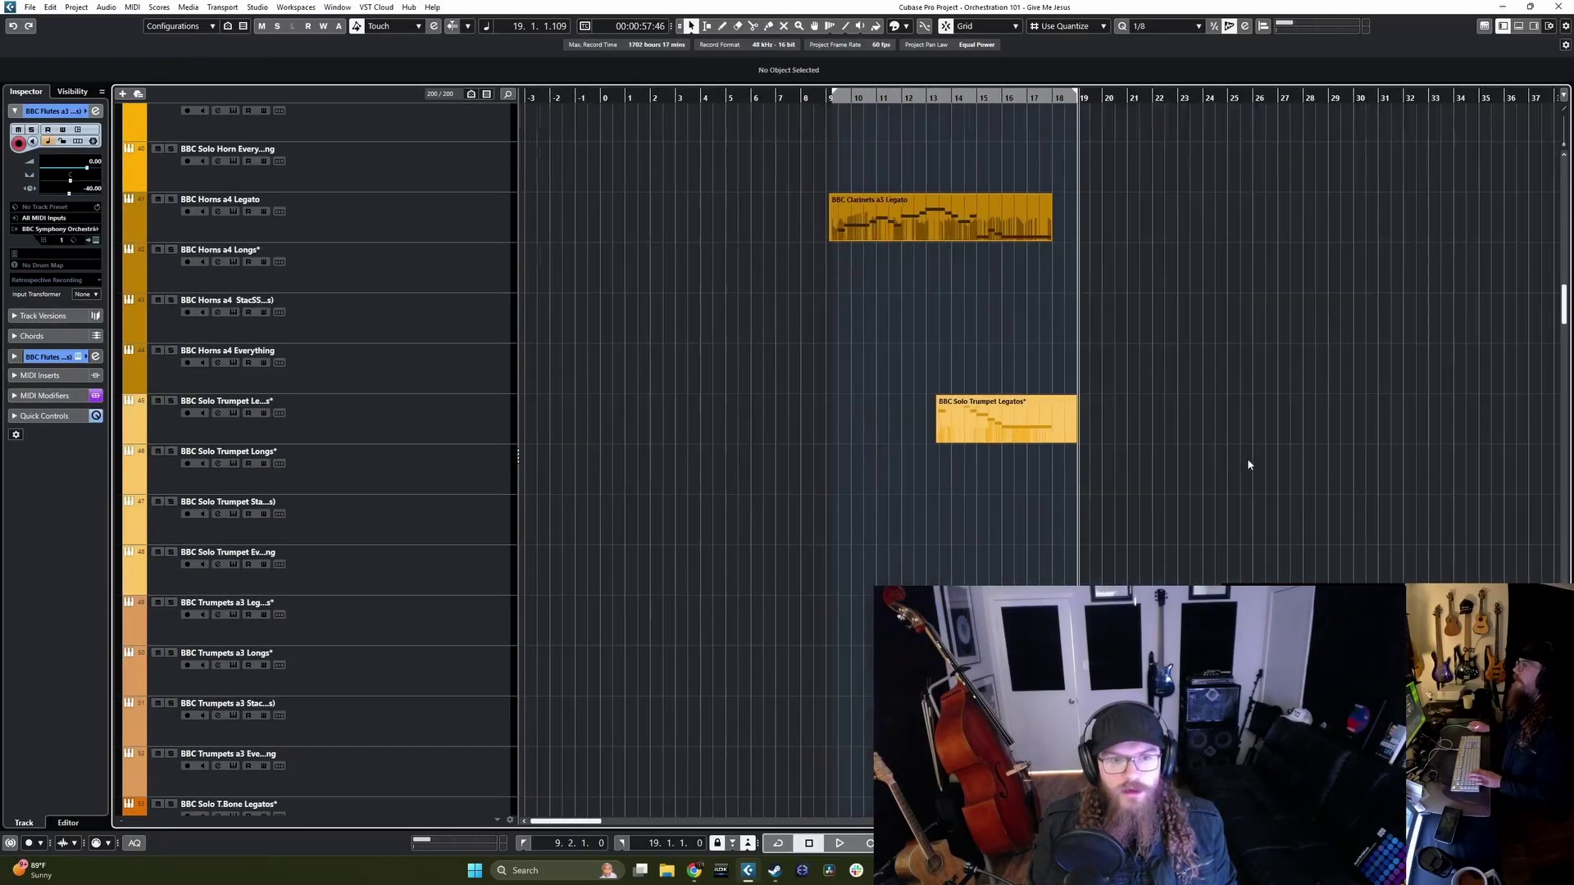
pyautogui.scroll(3, 1148, 467)
pyautogui.scroll(15, 935, 492)
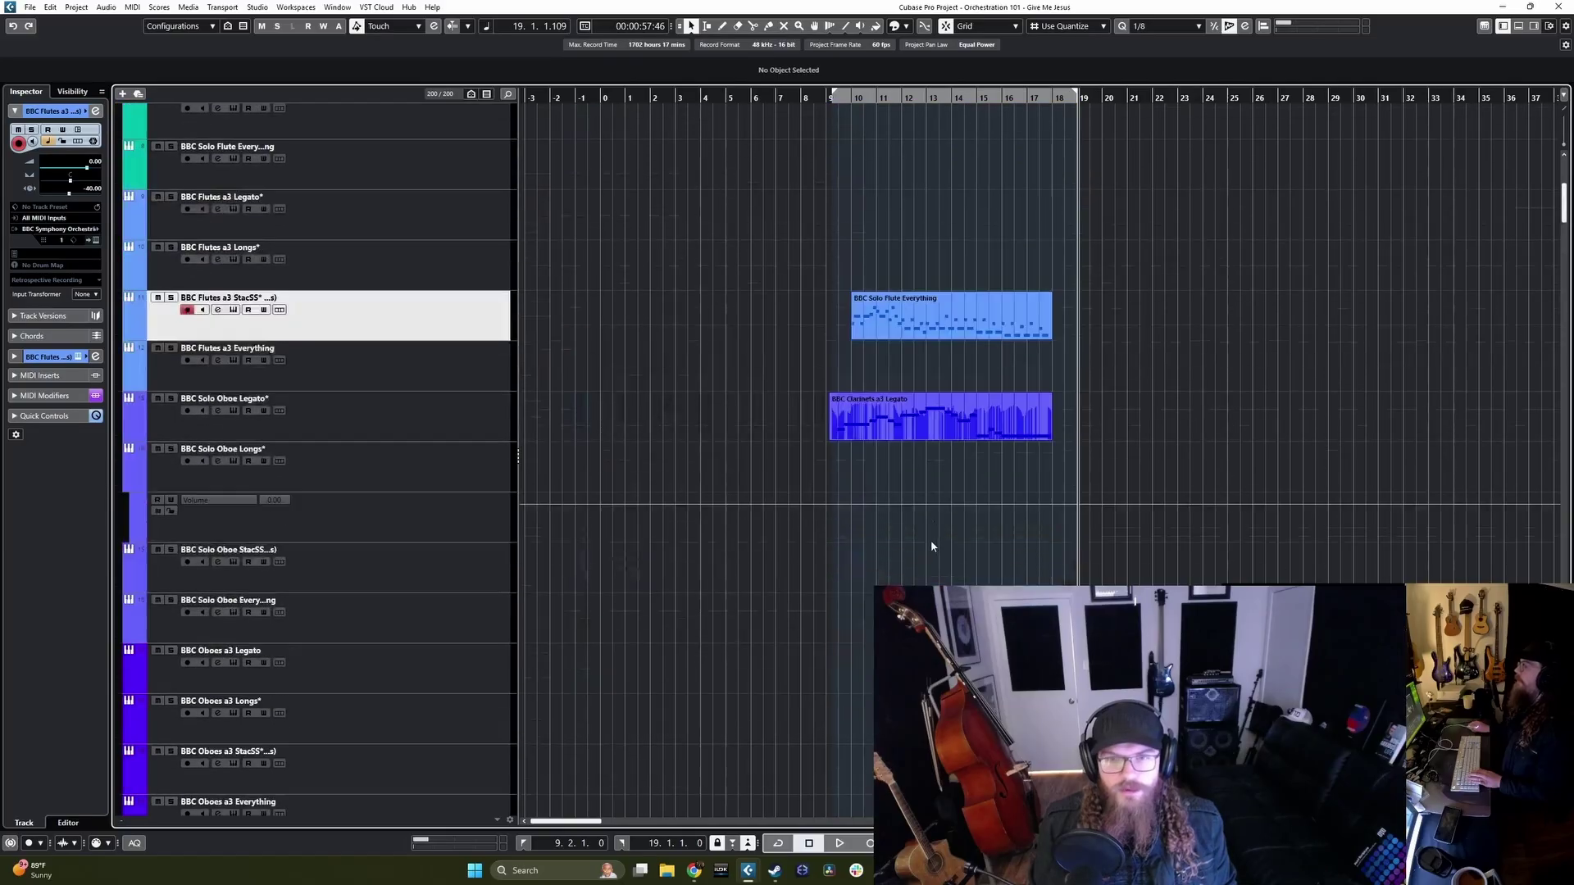
pyautogui.scroll(5, 793, 518)
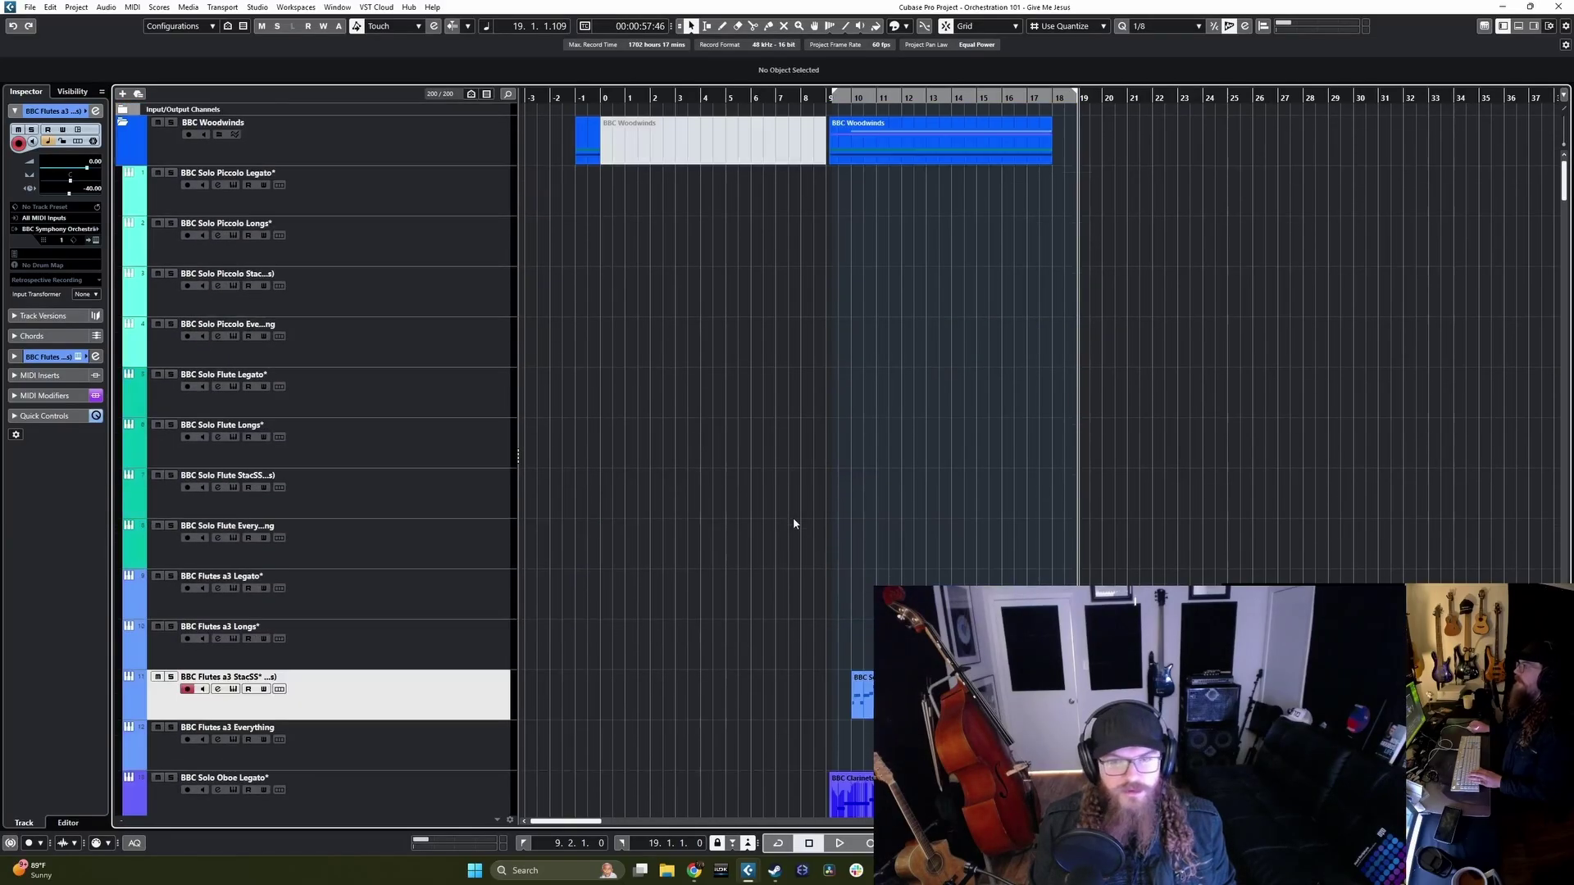
pyautogui.scroll(-6, 785, 517)
pyautogui.scroll(6, 706, 461)
pyautogui.scroll(-3, 807, 434)
pyautogui.scroll(-15, 795, 447)
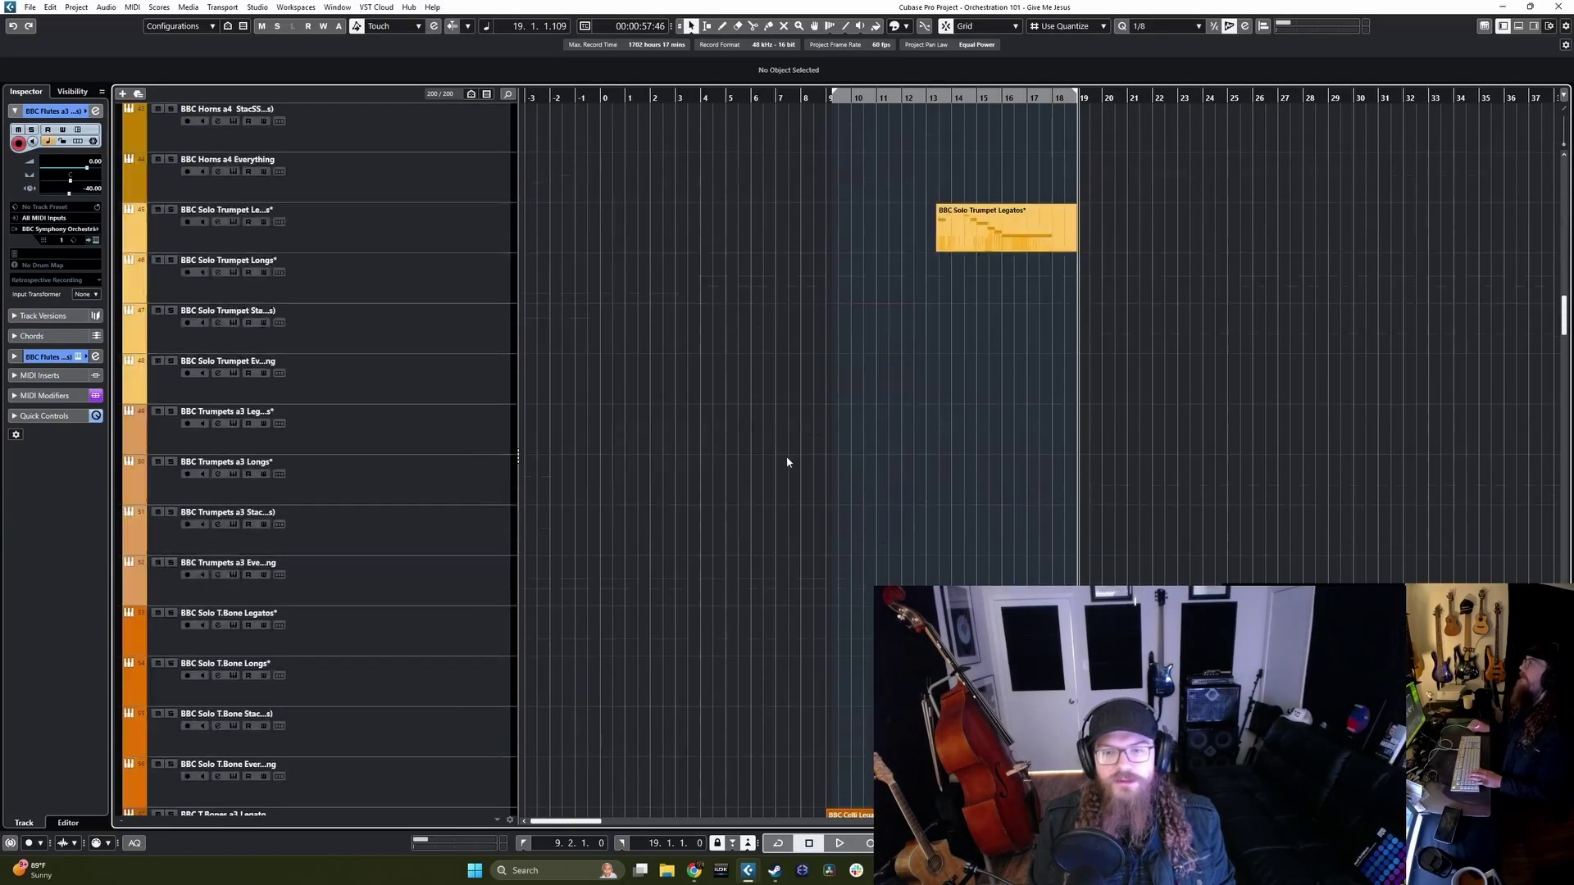
pyautogui.scroll(-20, 1518, 354)
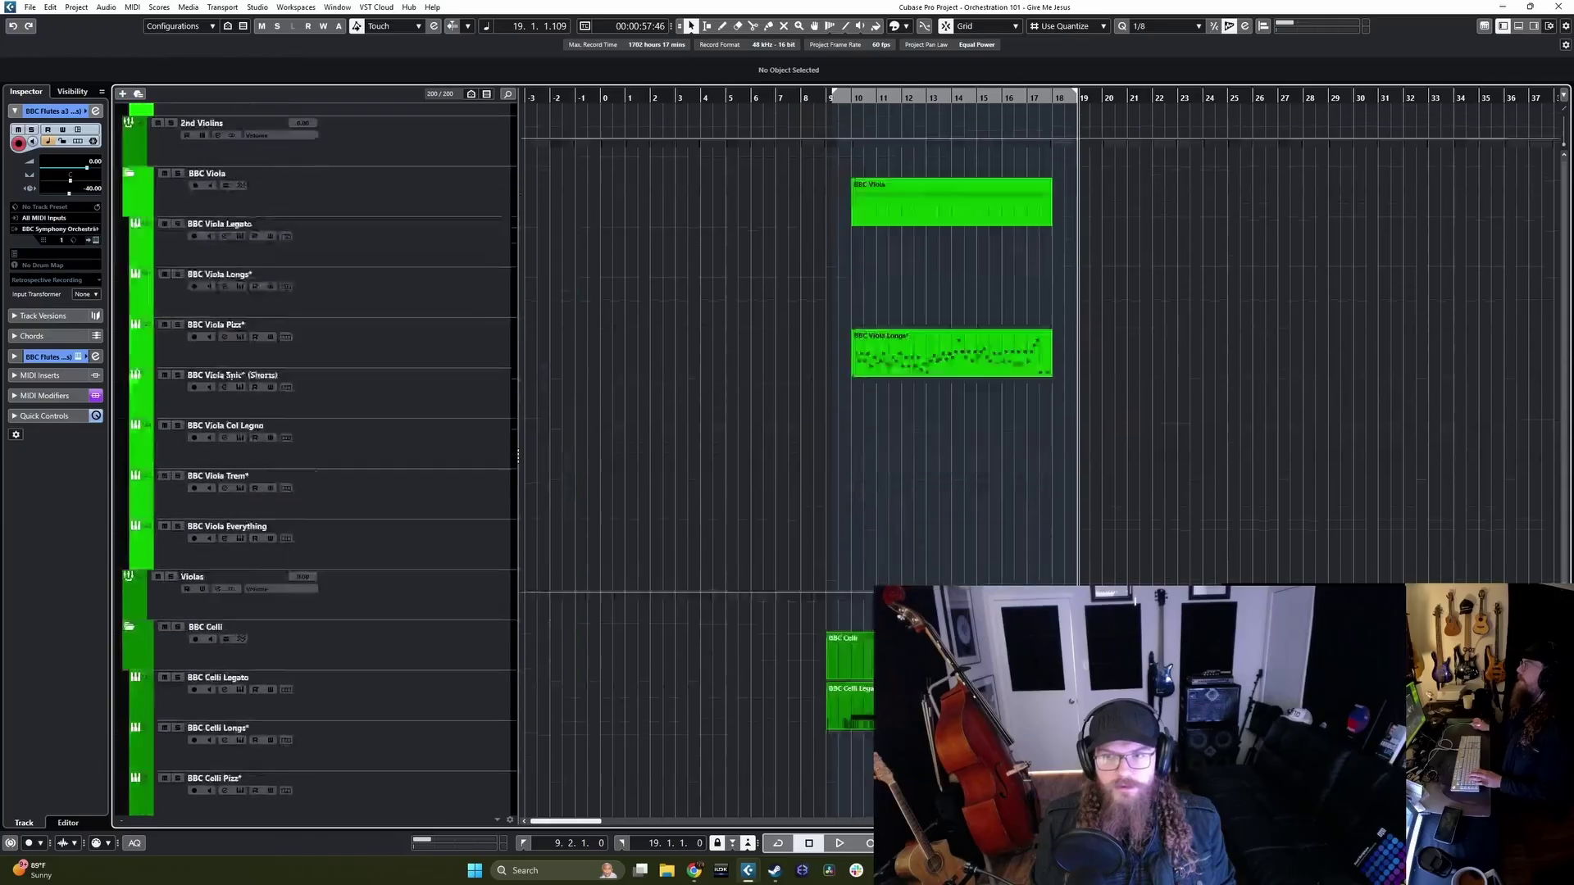
pyautogui.scroll(20, 1494, 315)
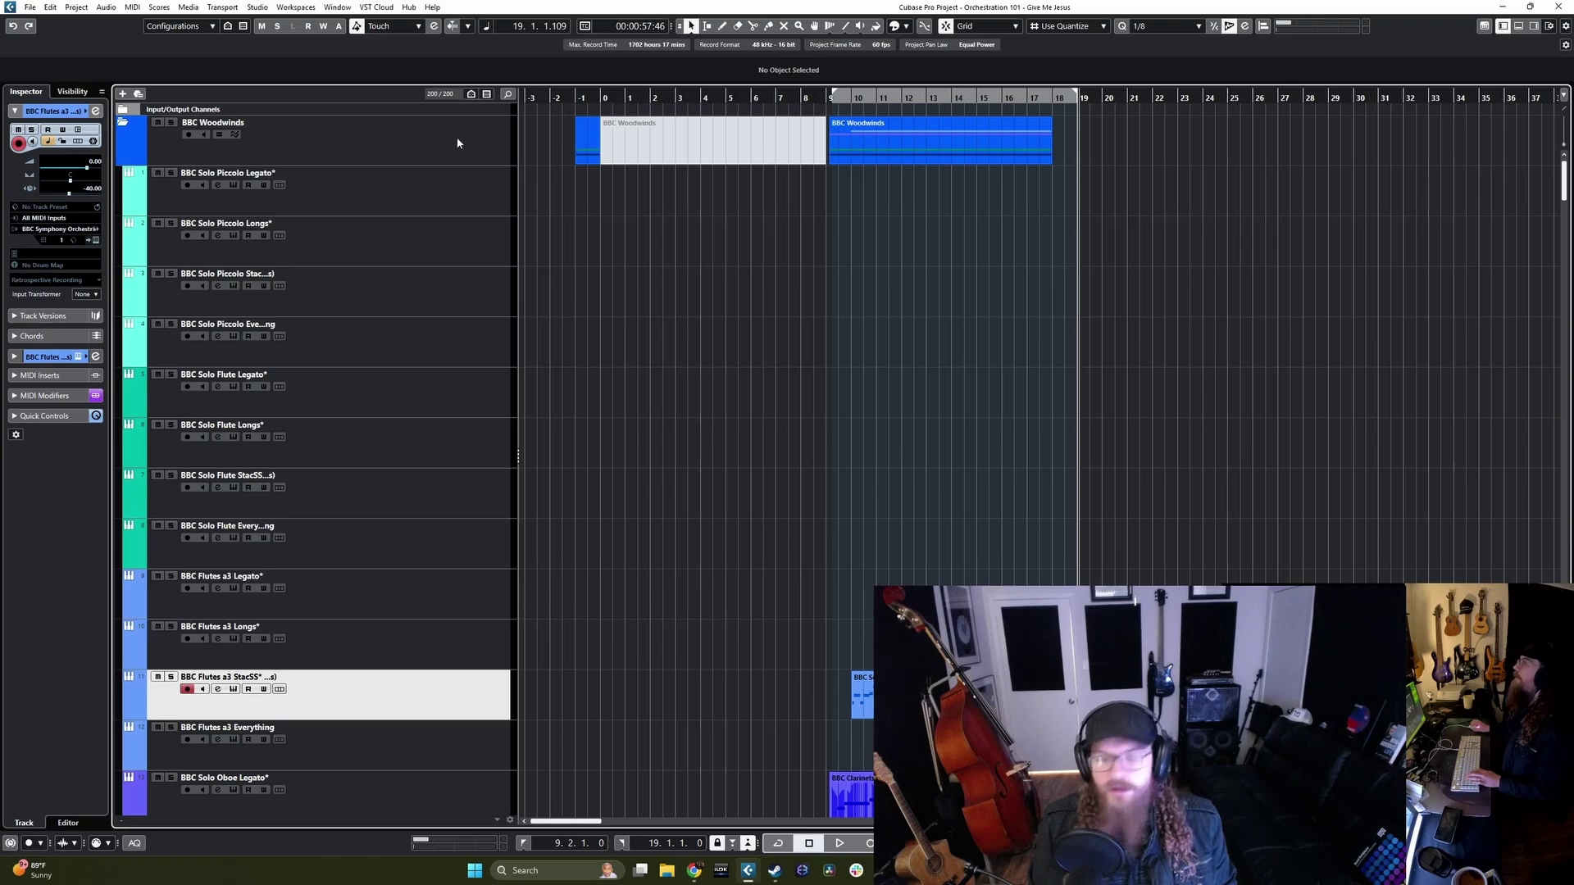
# Step: Filter the project to show only the tracks with data between the locators
pyautogui.click(226, 27)
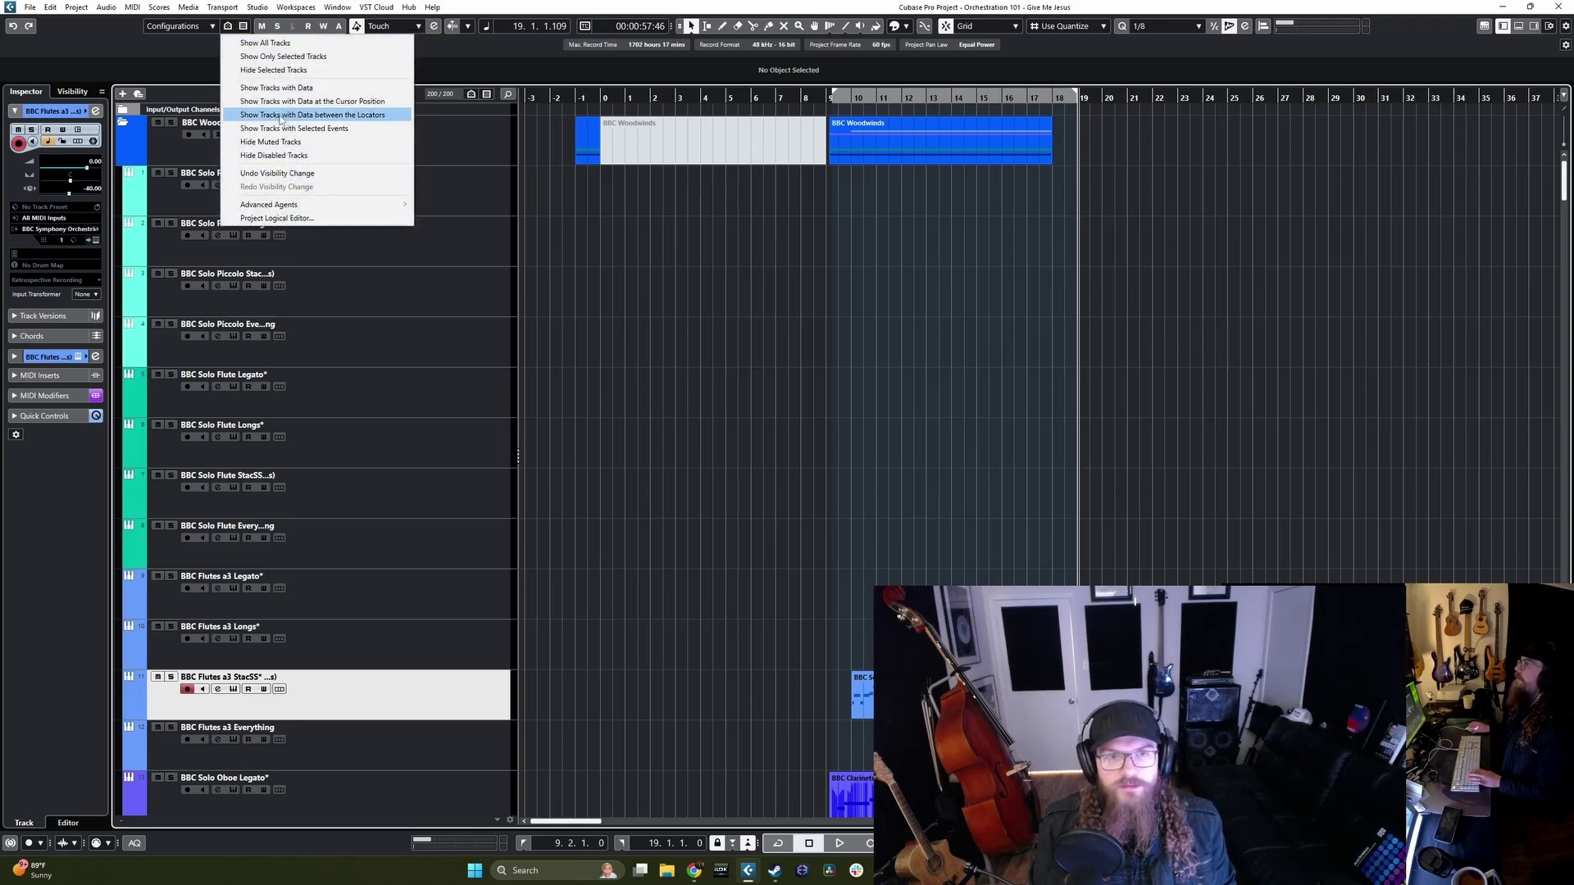
pyautogui.click(936, 283)
pyautogui.scroll(3, 949, 171)
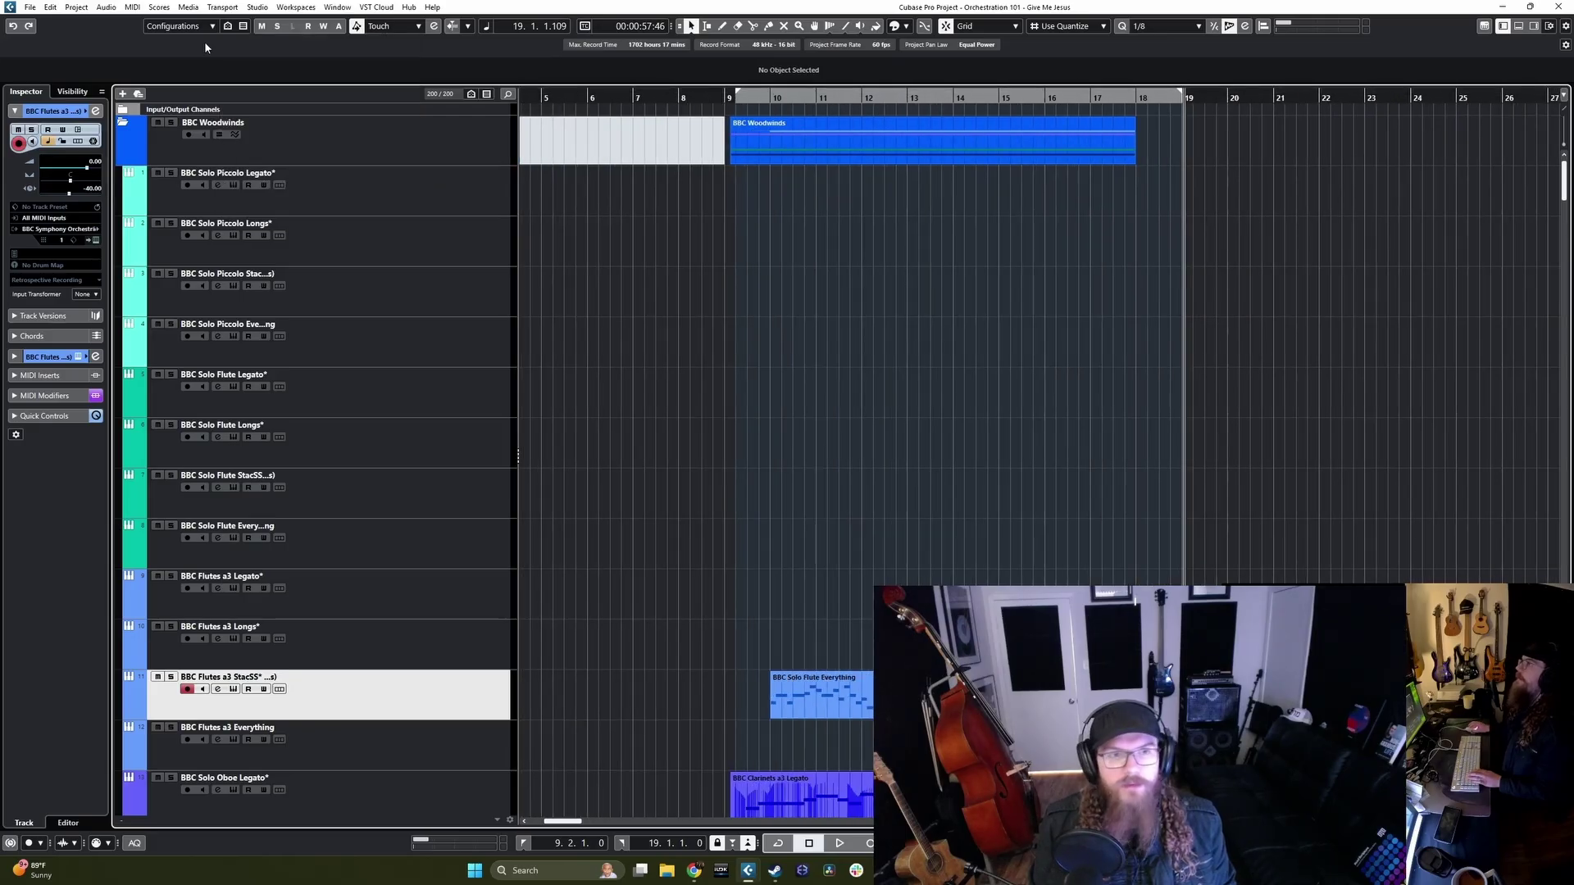
pyautogui.click(227, 26)
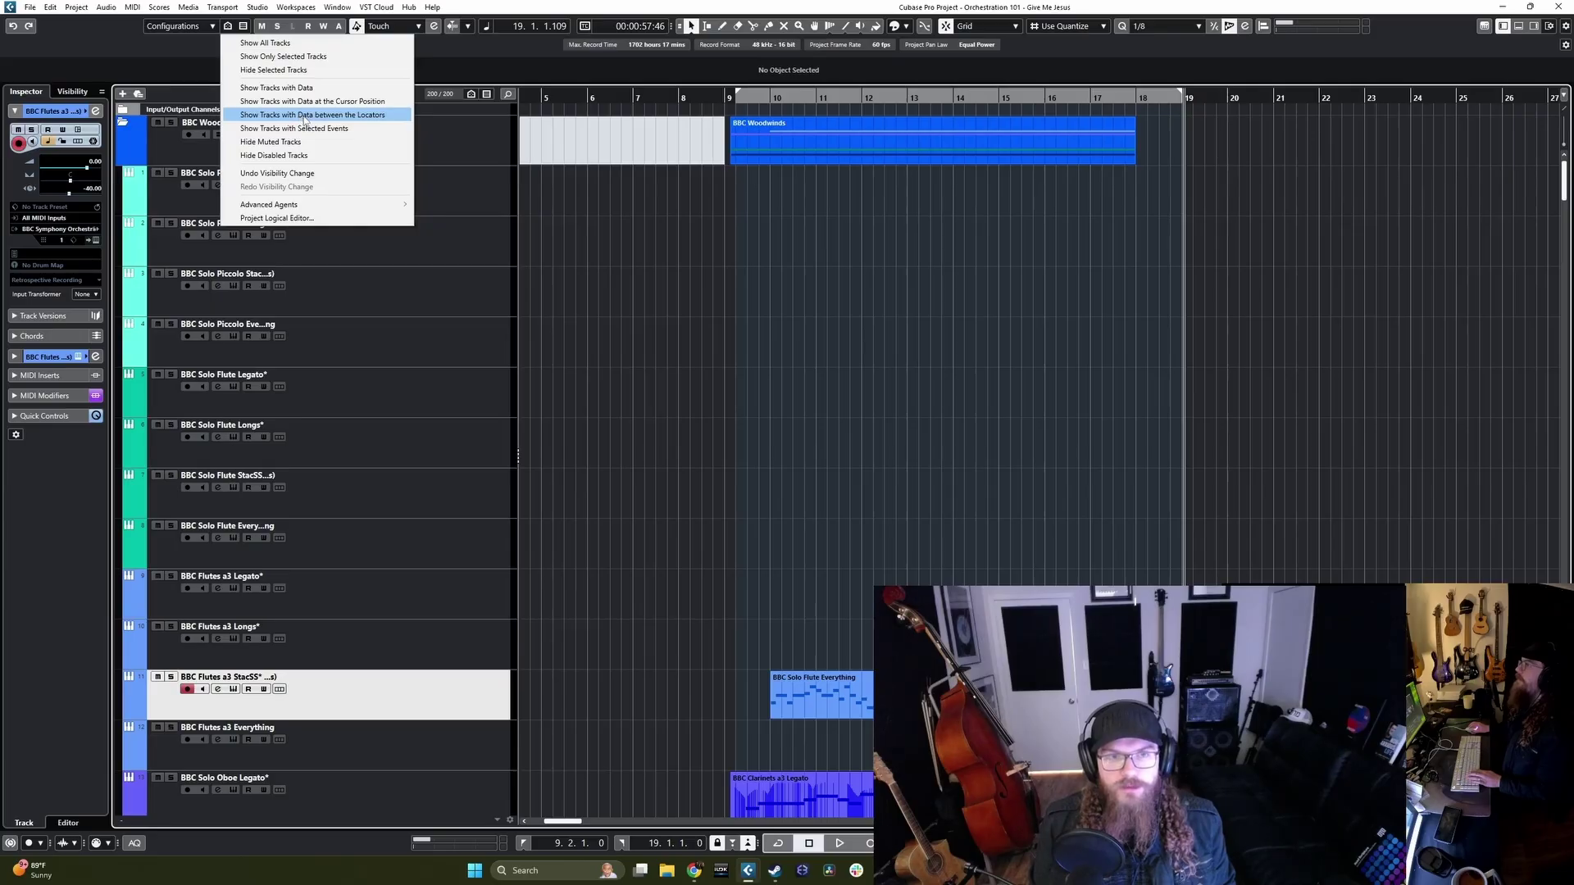
pyautogui.click(305, 116)
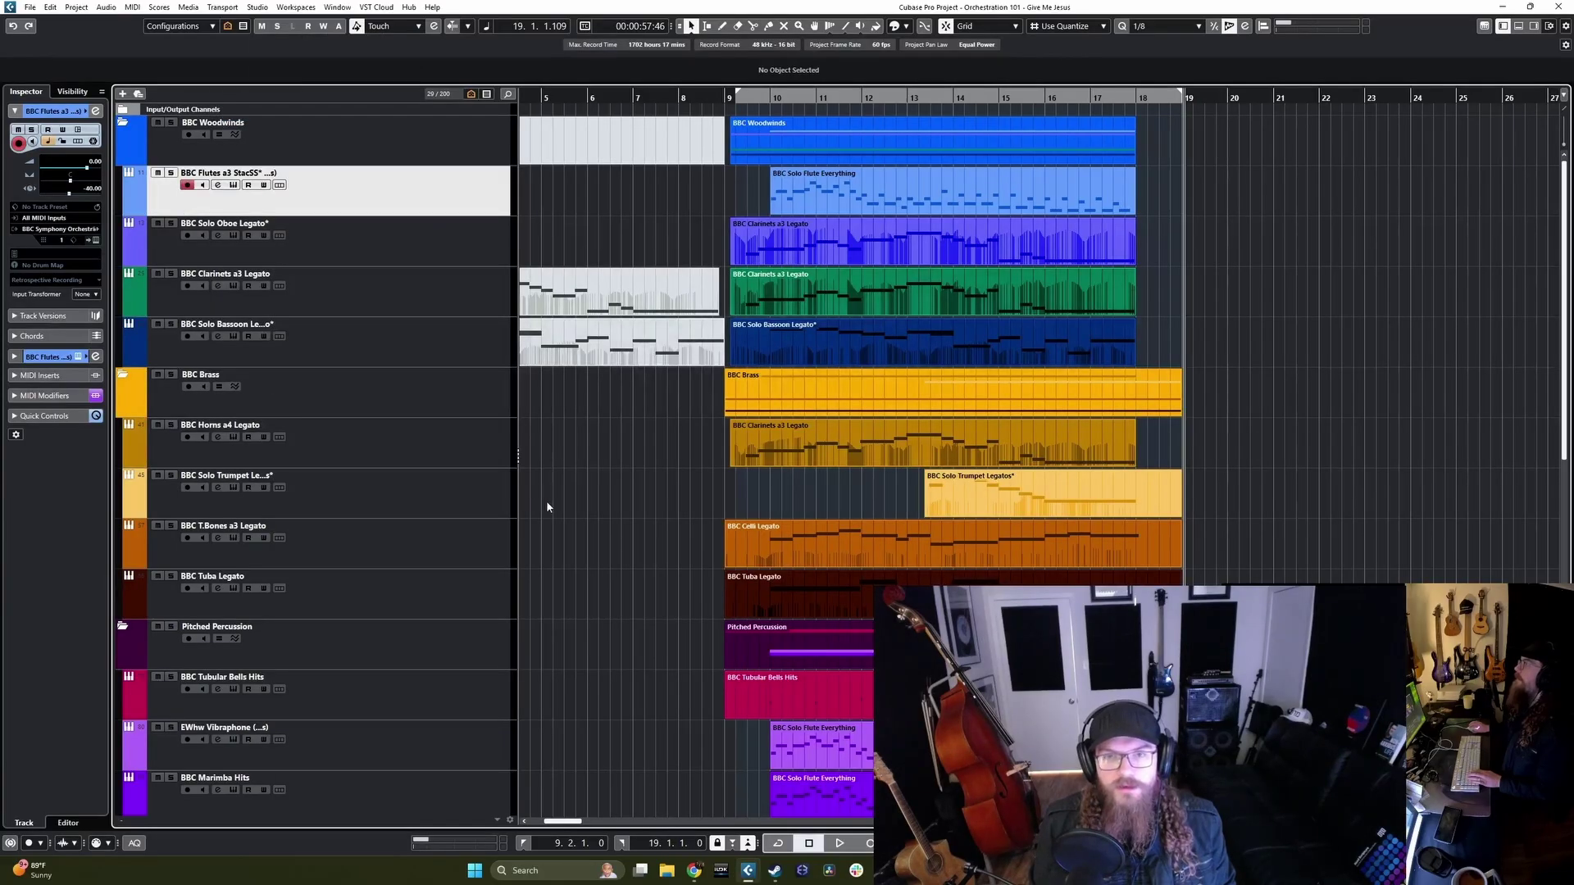
# Step: Examine the filtered woodwind, brass, percussion and string tracks and their parts across bars 9 to 19
pyautogui.scroll(-12, 546, 484)
pyautogui.scroll(10, 546, 467)
pyautogui.scroll(-1, 549, 461)
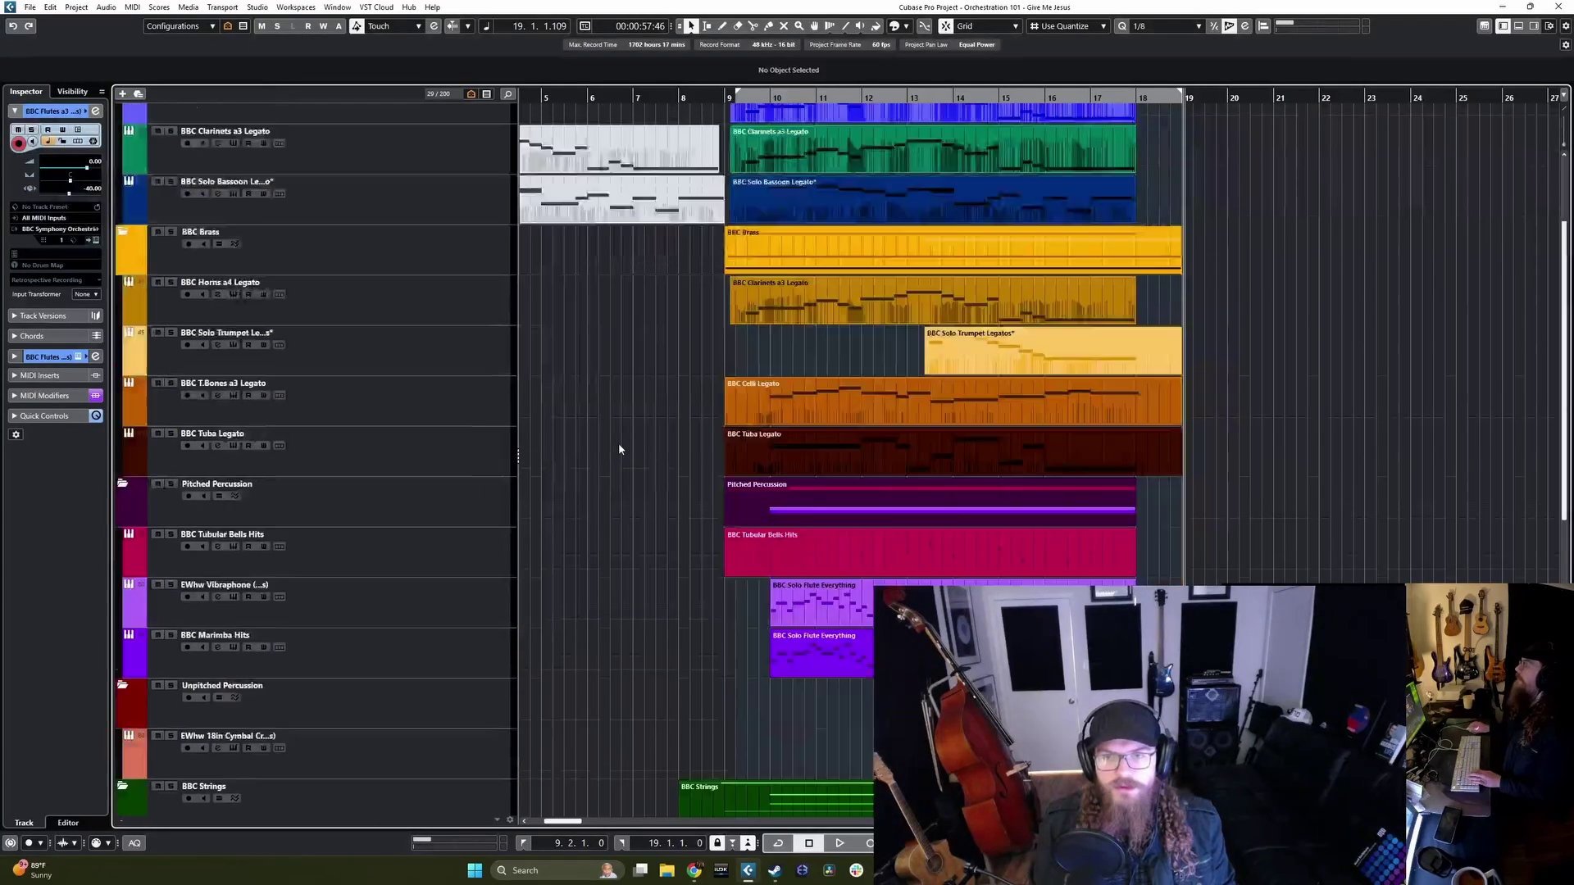
pyautogui.scroll(-3, 615, 450)
pyautogui.scroll(4, 615, 449)
pyautogui.scroll(-10, 550, 514)
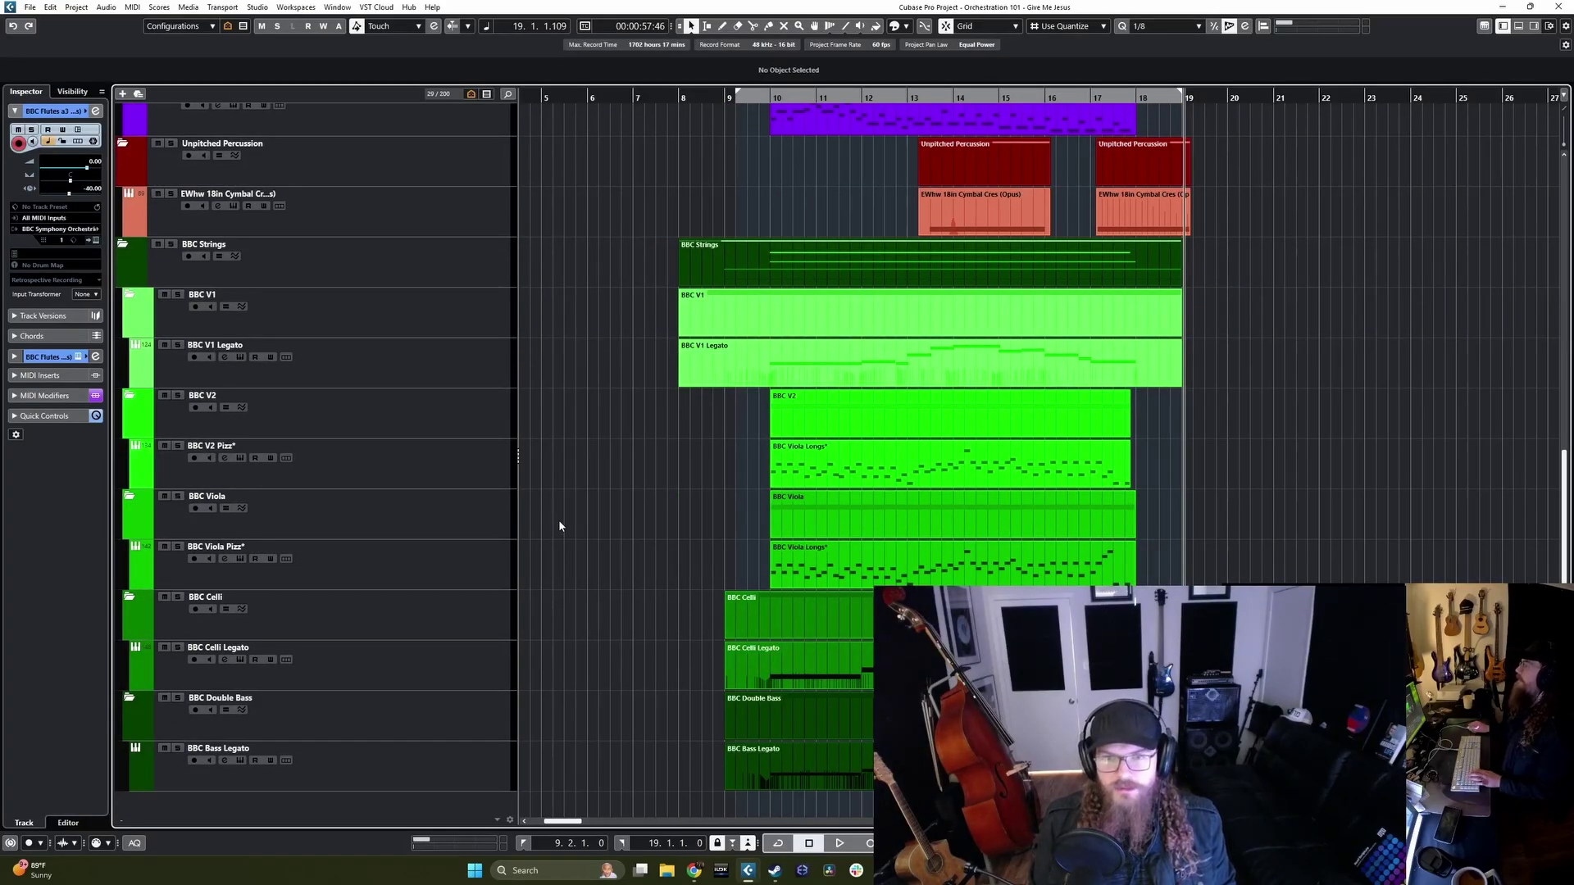
pyautogui.keyDown('ctrl'); pyautogui.scroll(-2, 558, 525); pyautogui.keyUp('ctrl')
pyautogui.scroll(12, 551, 520)
pyautogui.scroll(-10, 549, 526)
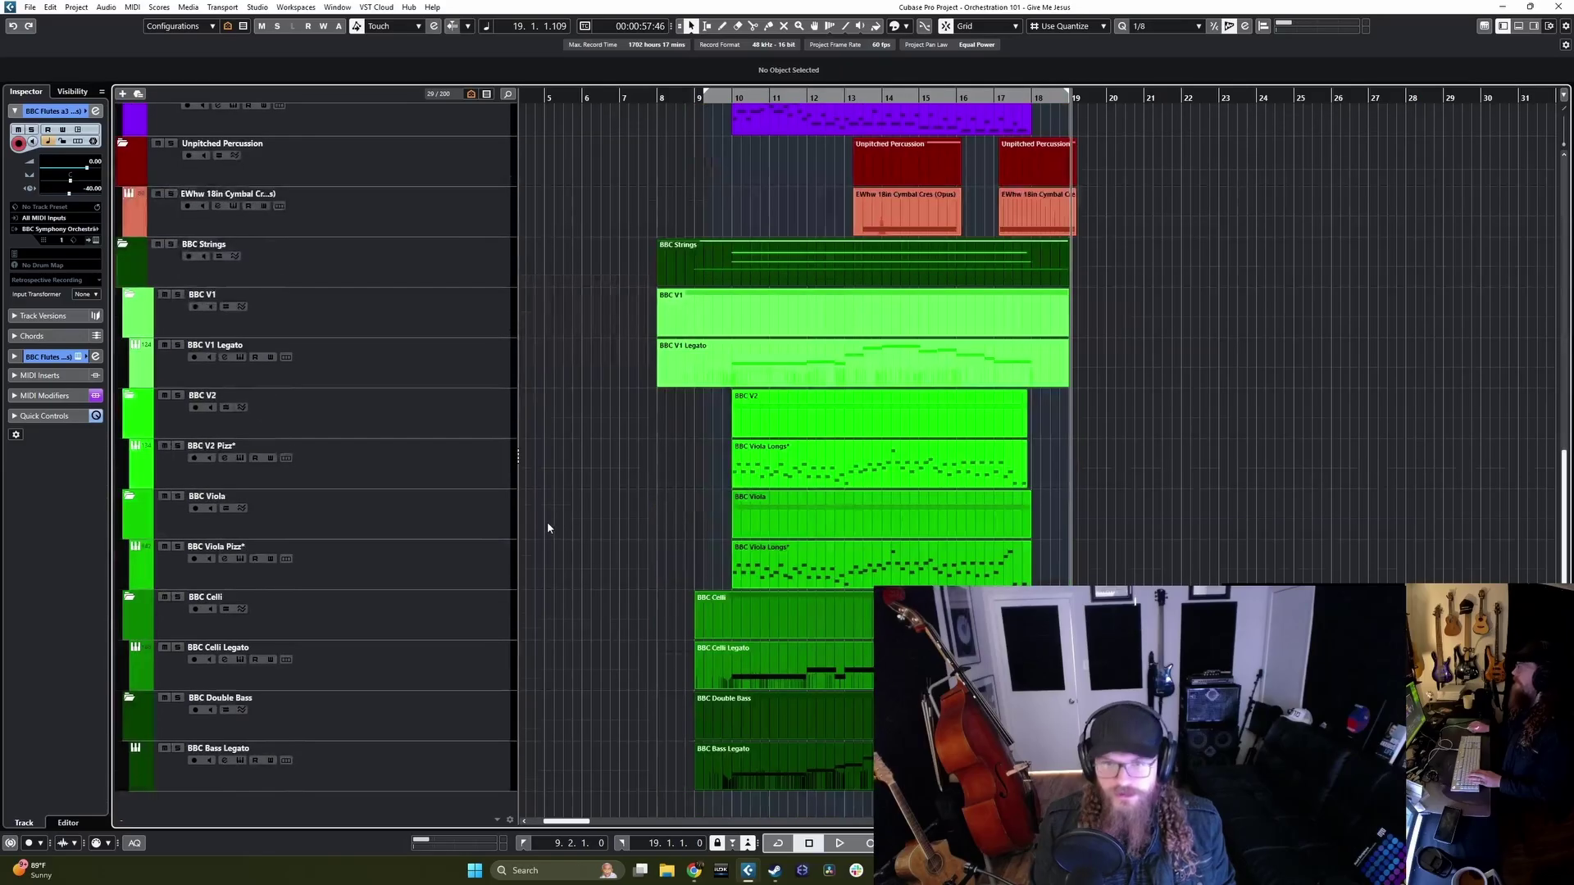
pyautogui.scroll(10, 564, 497)
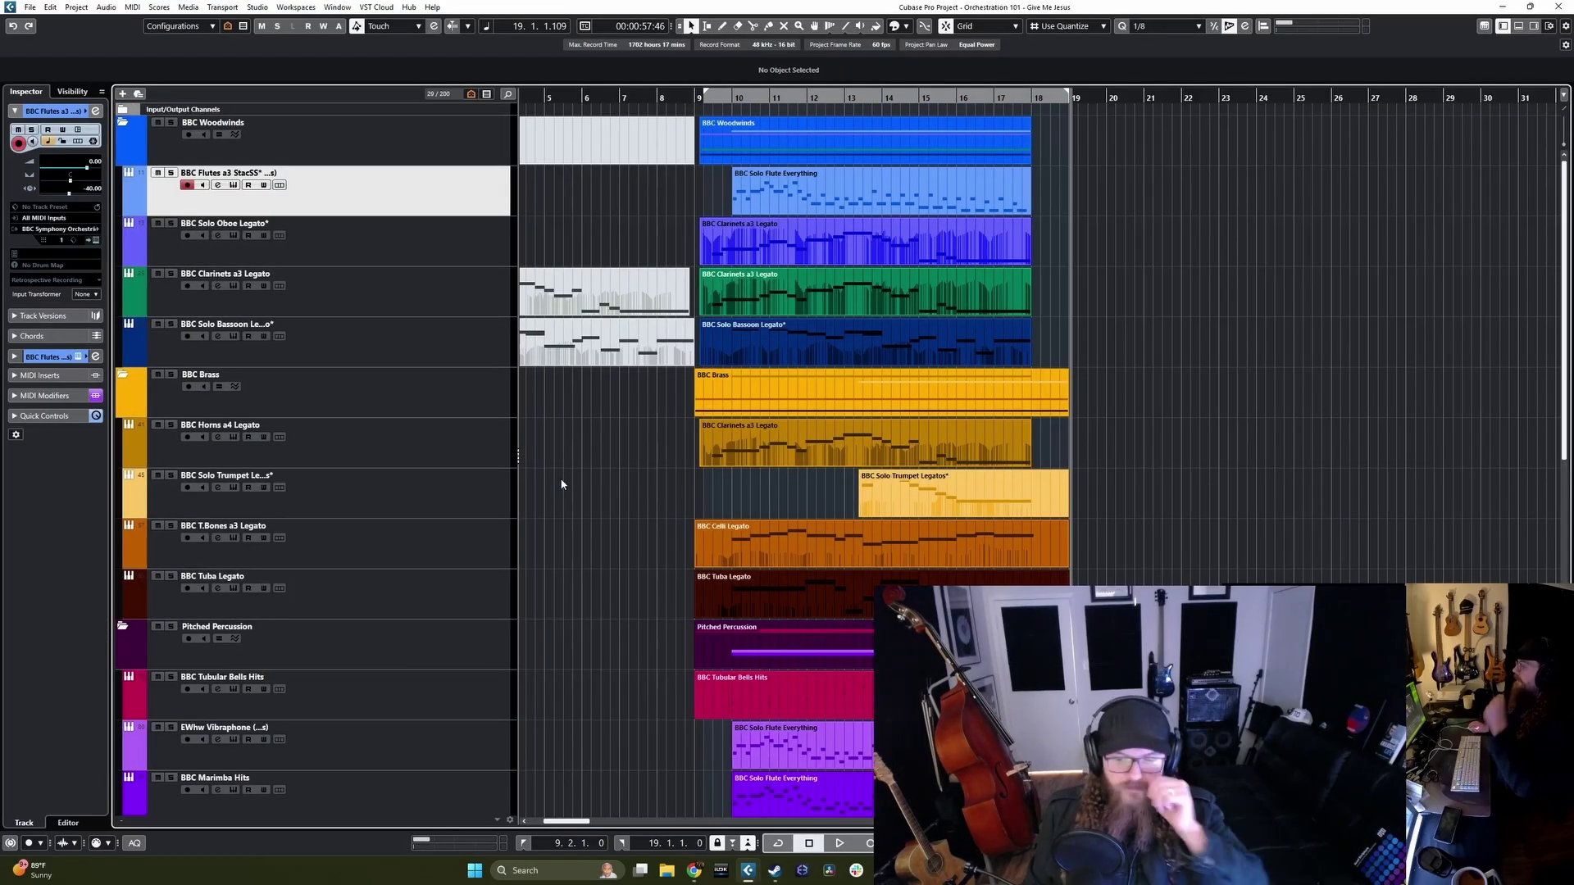
pyautogui.scroll(-12, 557, 484)
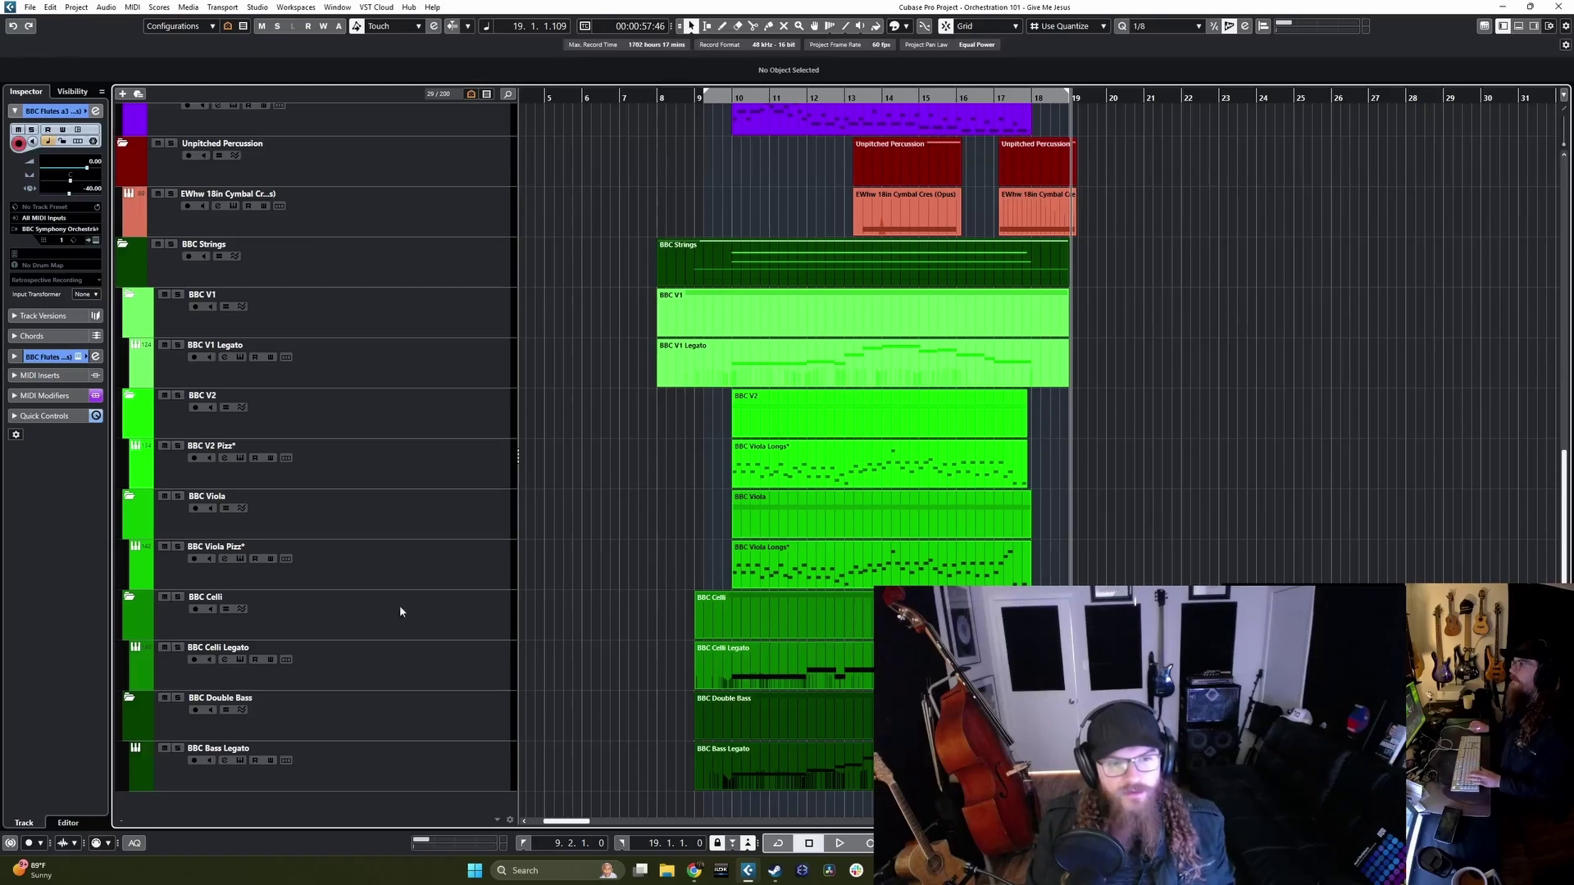
pyautogui.scroll(5, 404, 598)
pyautogui.scroll(3, 534, 588)
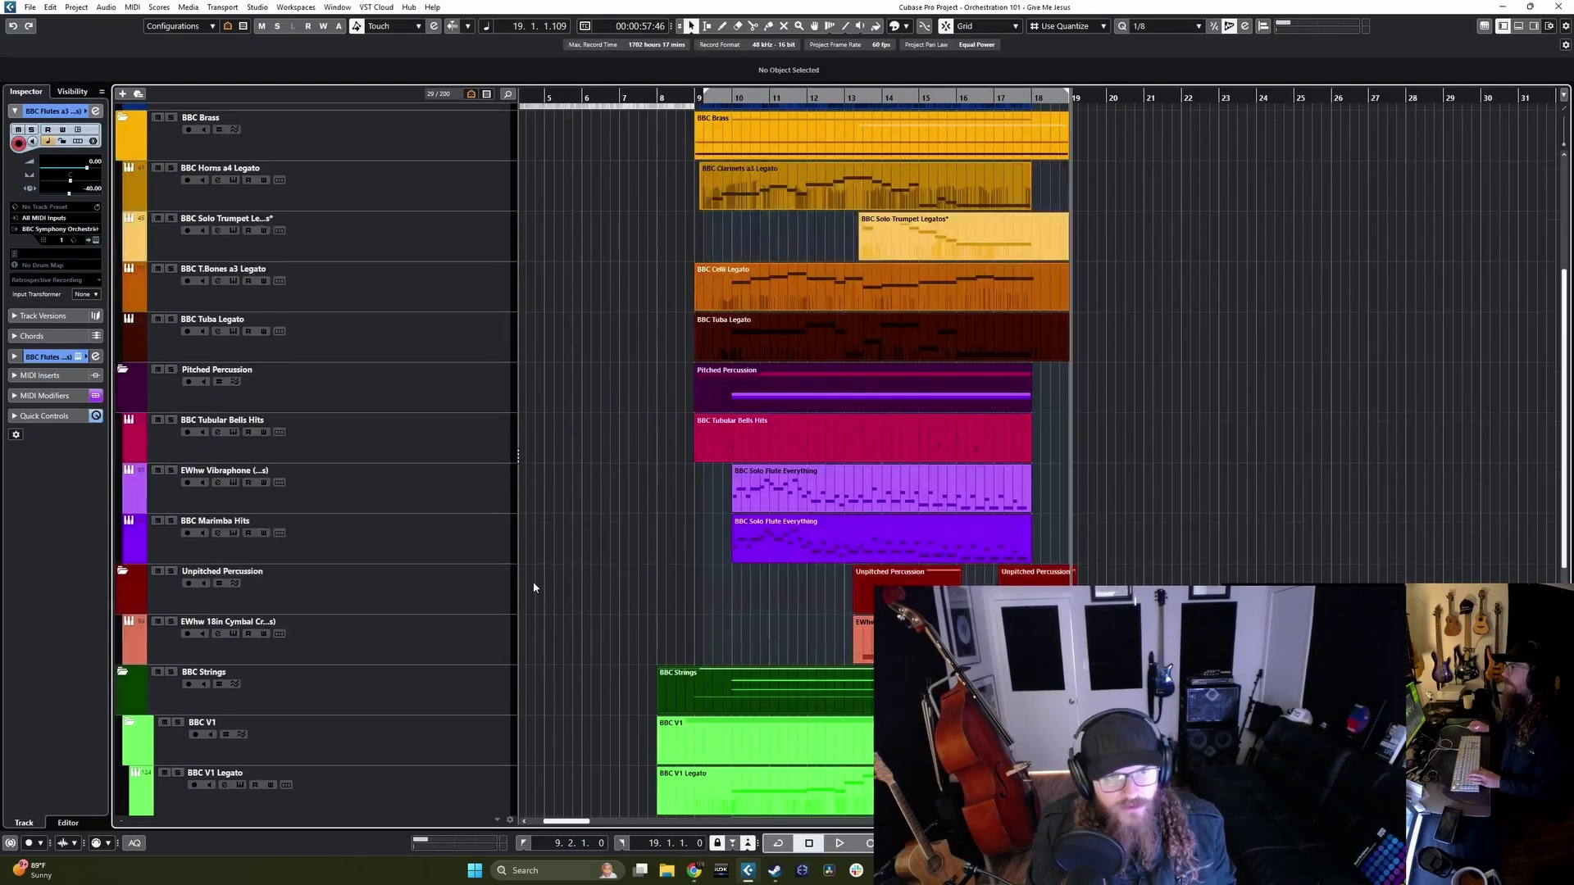
# Step: Select the EWhw Vibraphone and EWhw 18in Cymbal tracks together
pyautogui.click(434, 504)
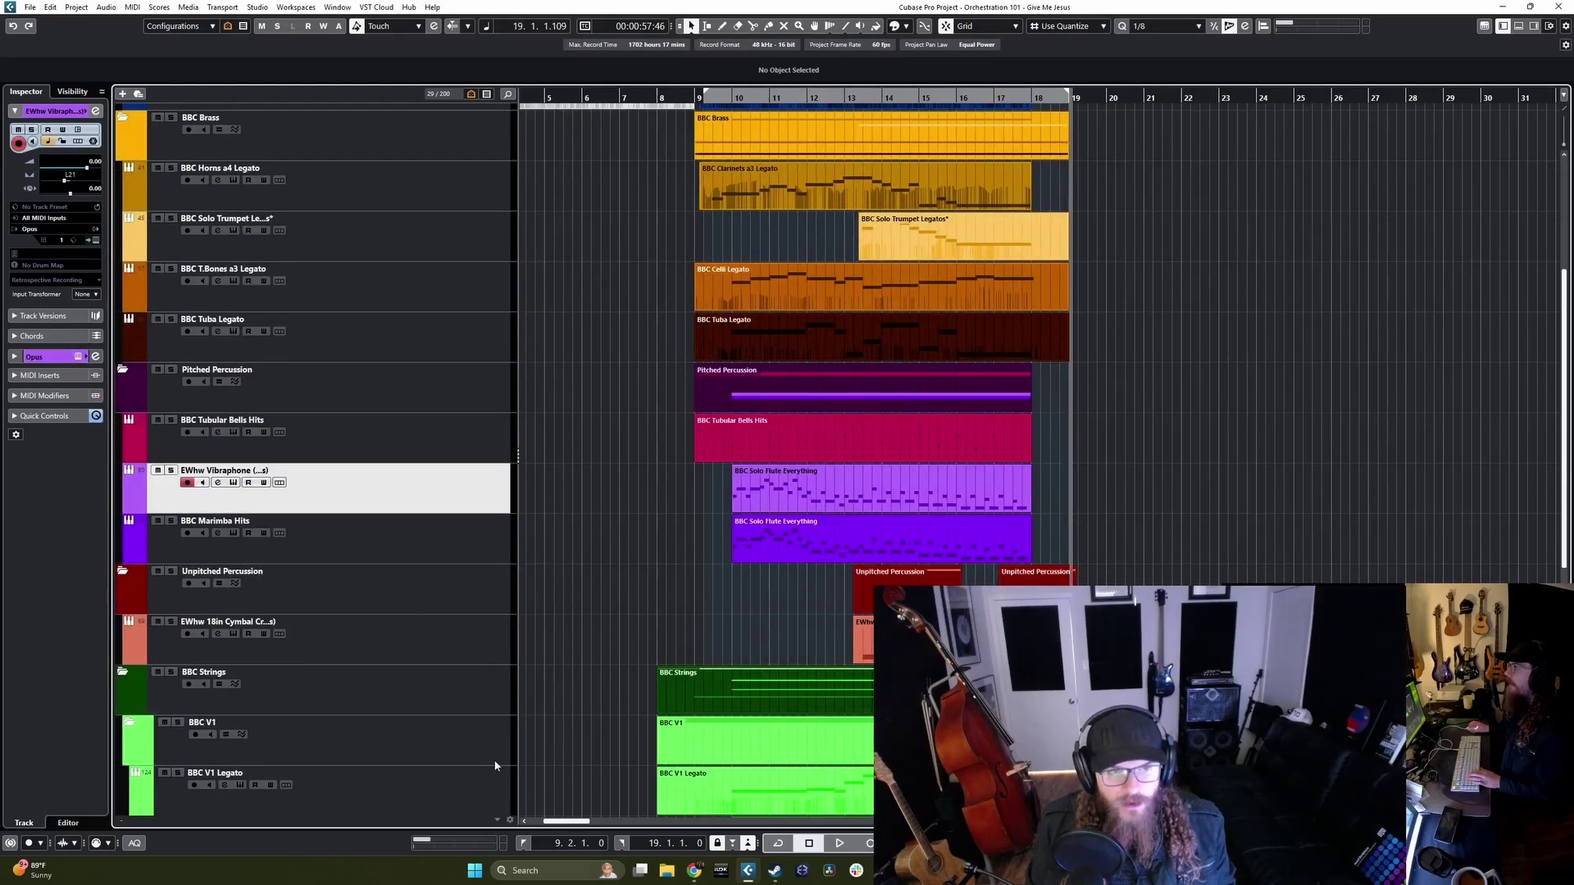
pyautogui.keyDown('ctrl'); pyautogui.click(438, 643); pyautogui.keyUp('ctrl')
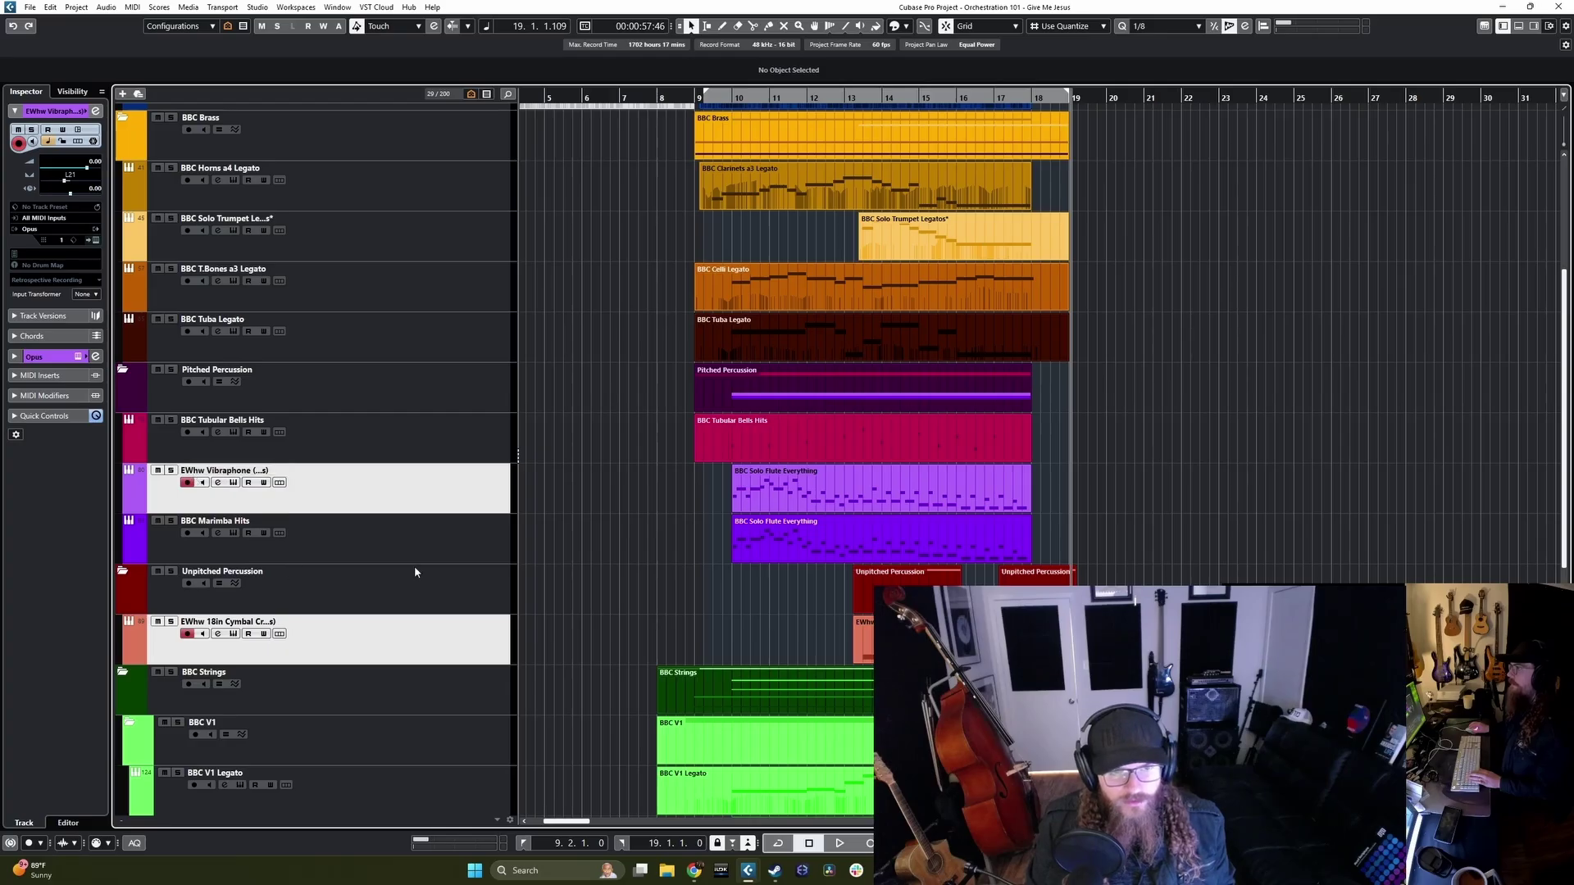
pyautogui.scroll(3, 456, 562)
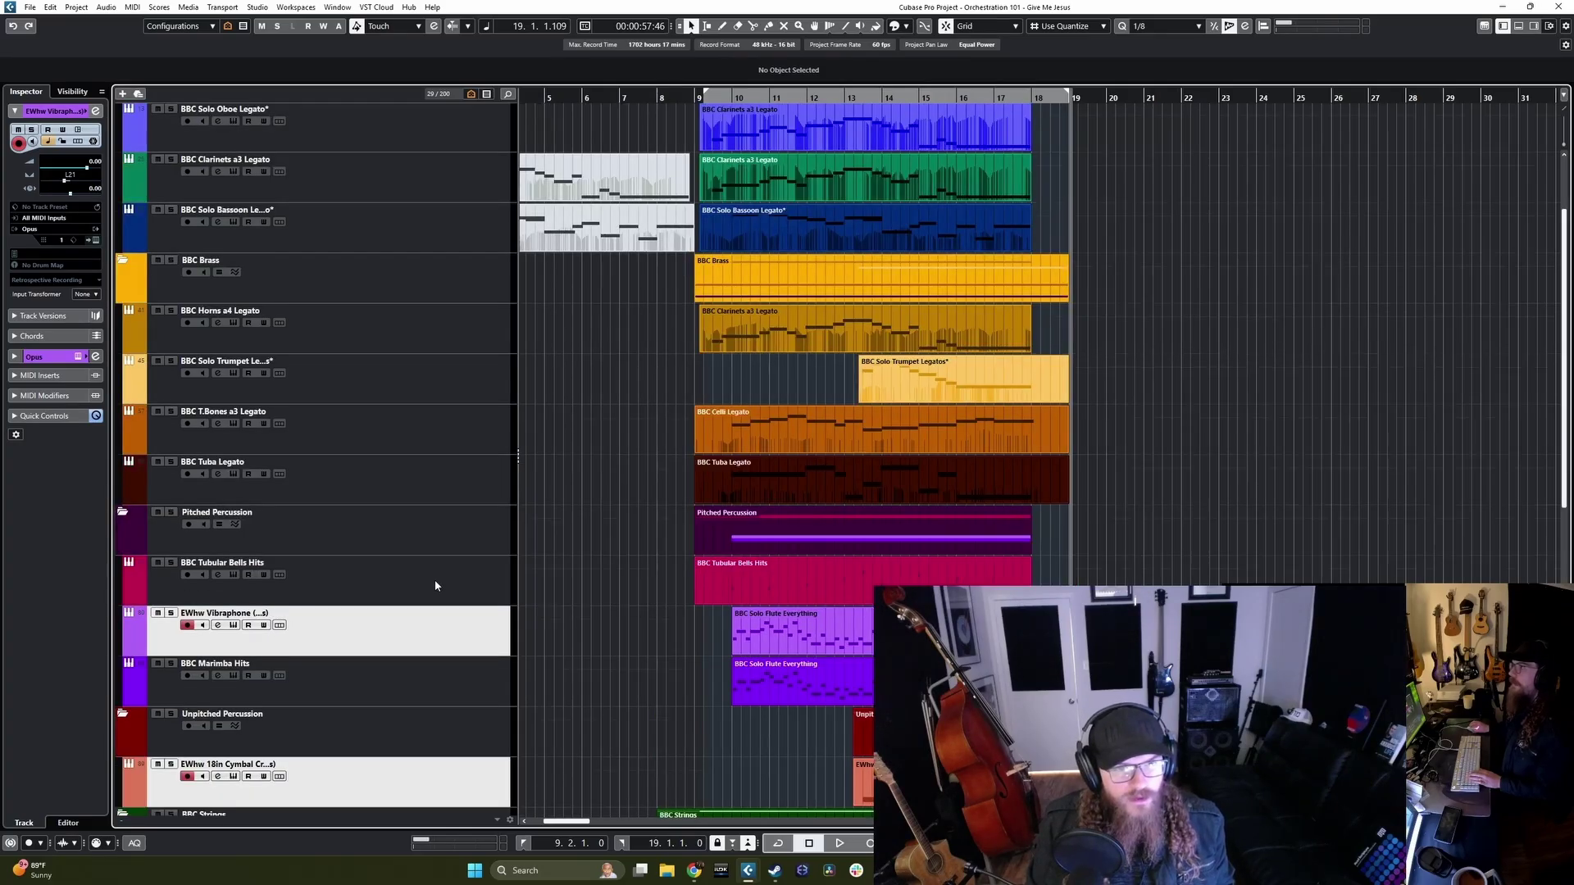
pyautogui.scroll(2, 435, 581)
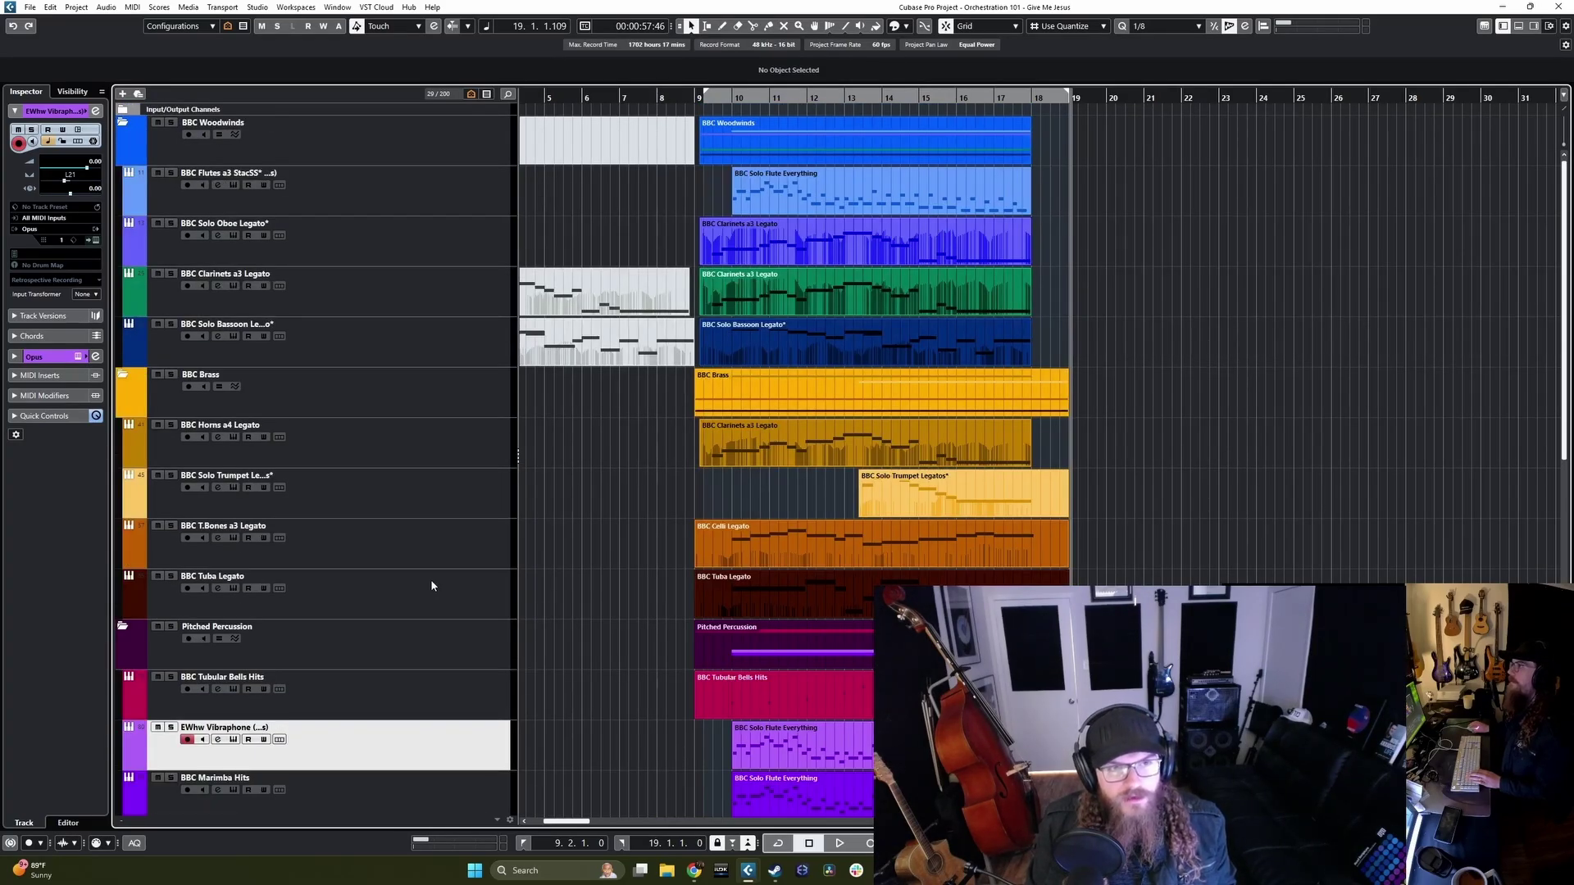
pyautogui.scroll(-3, 430, 579)
pyautogui.scroll(-3, 415, 605)
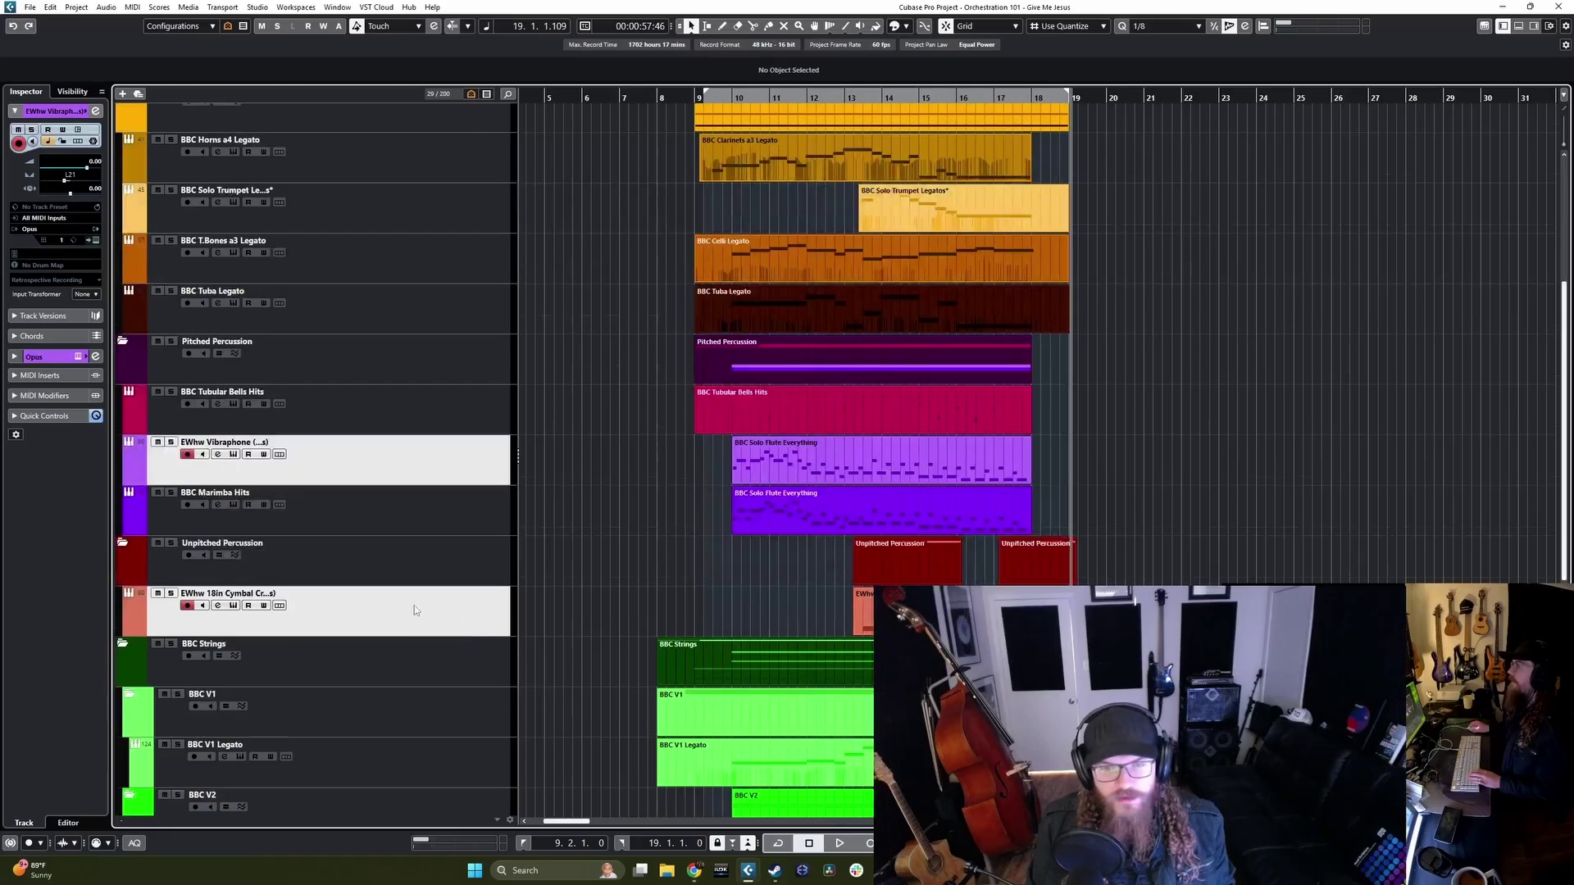
# Step: Reduce the track selection to the EWhw Vibraphone track alone
pyautogui.click(424, 492)
pyautogui.click(434, 473)
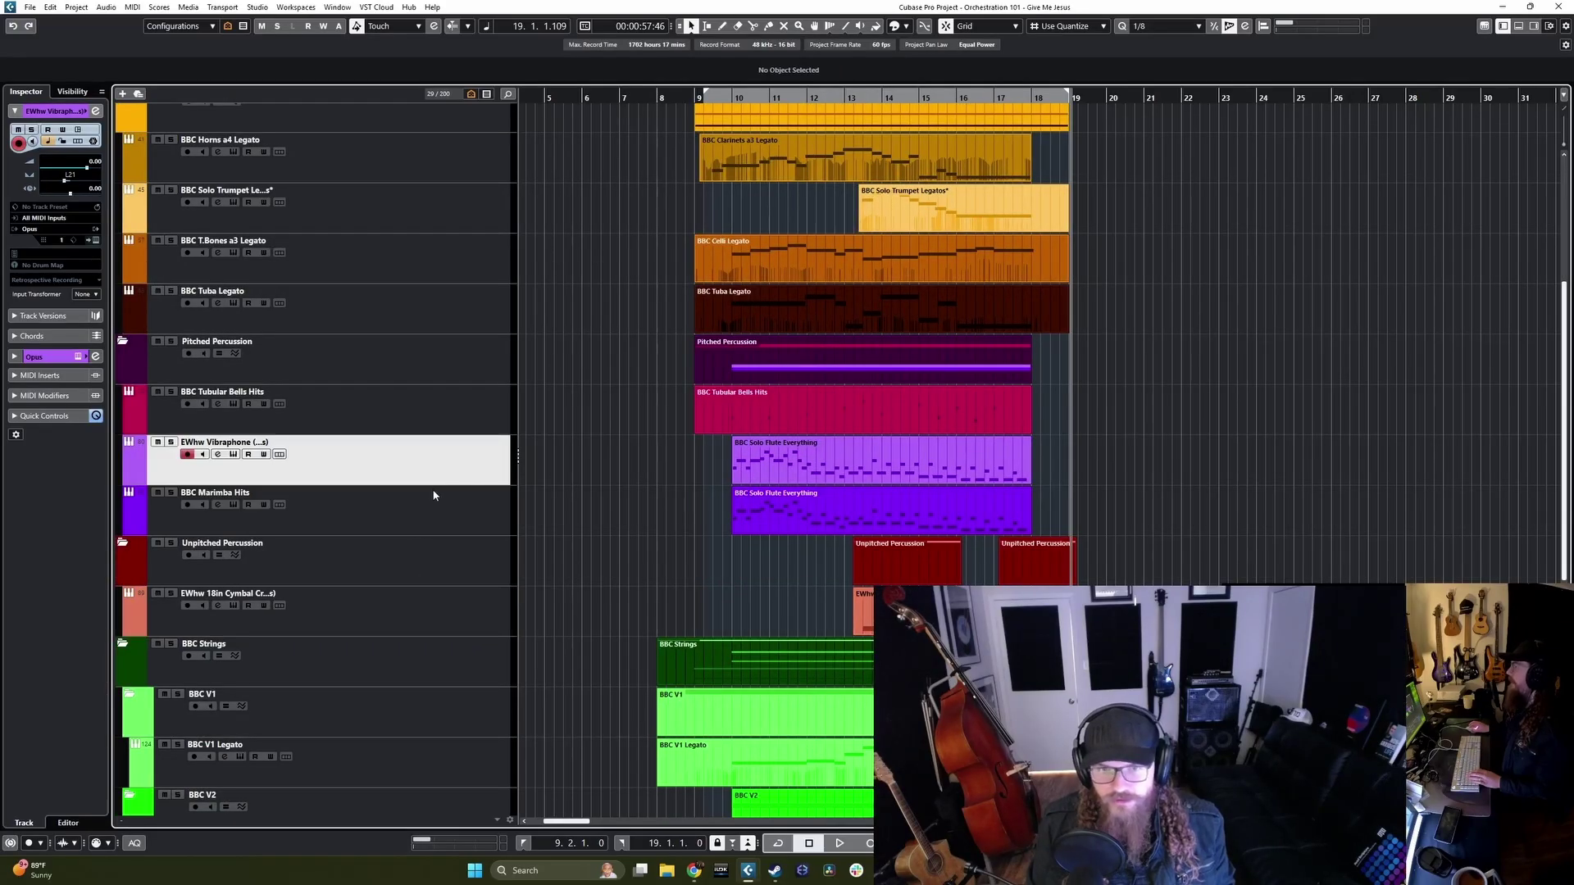
pyautogui.click(462, 510)
pyautogui.click(450, 477)
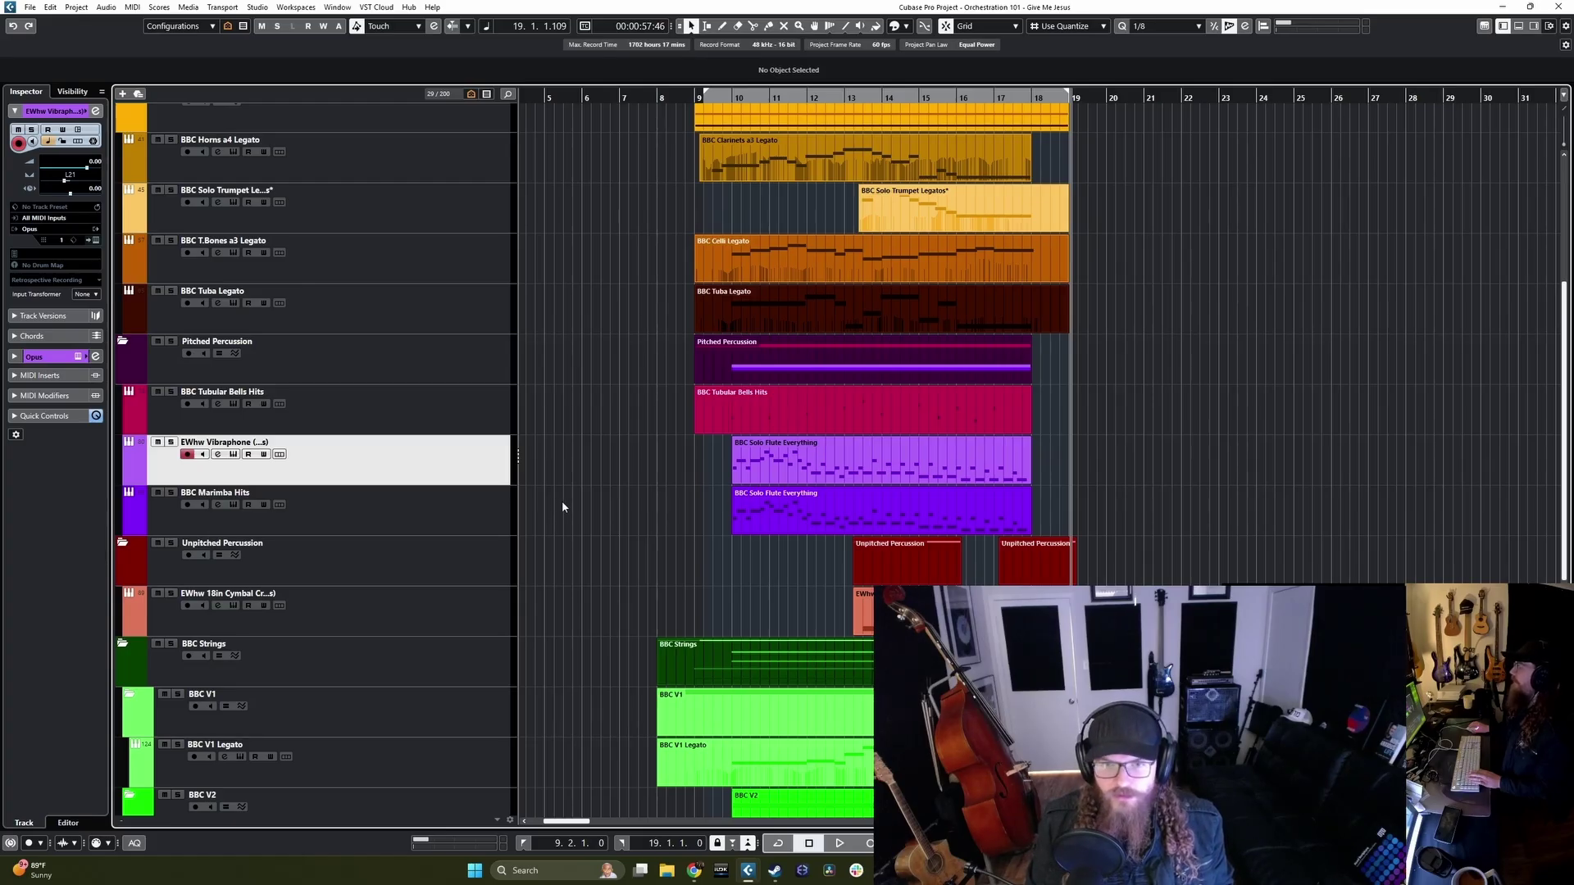
# Step: Review how the parts are divided among the woodwind, brass, percussion and string sections
pyautogui.scroll(-4, 563, 504)
pyautogui.scroll(7, 562, 504)
pyautogui.scroll(-5, 562, 504)
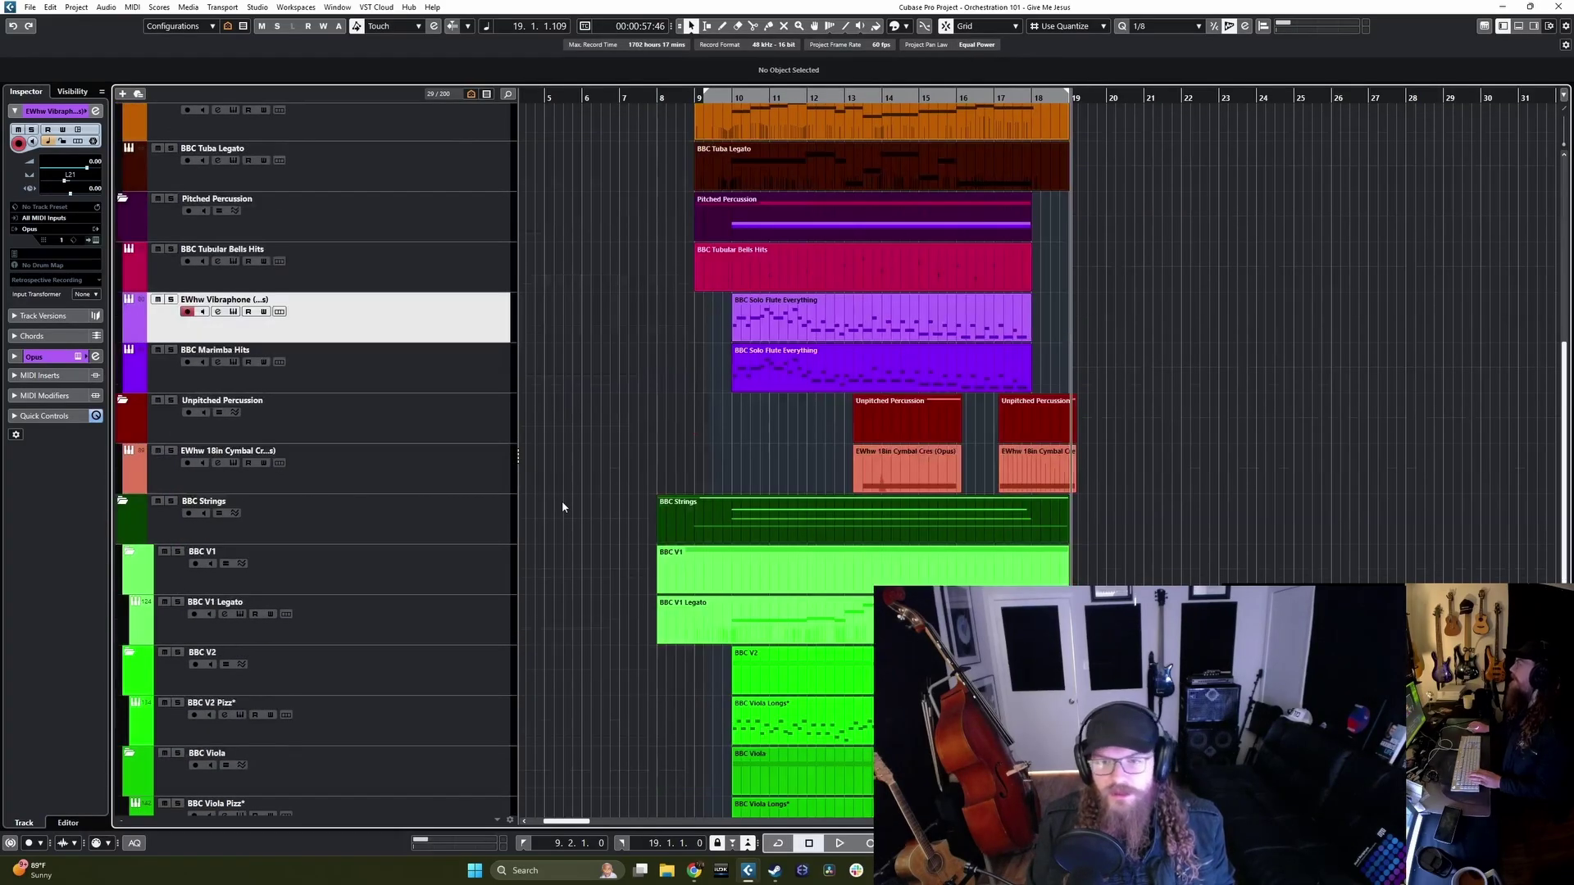
pyautogui.scroll(3, 562, 506)
pyautogui.scroll(-3, 563, 506)
pyautogui.scroll(8, 564, 509)
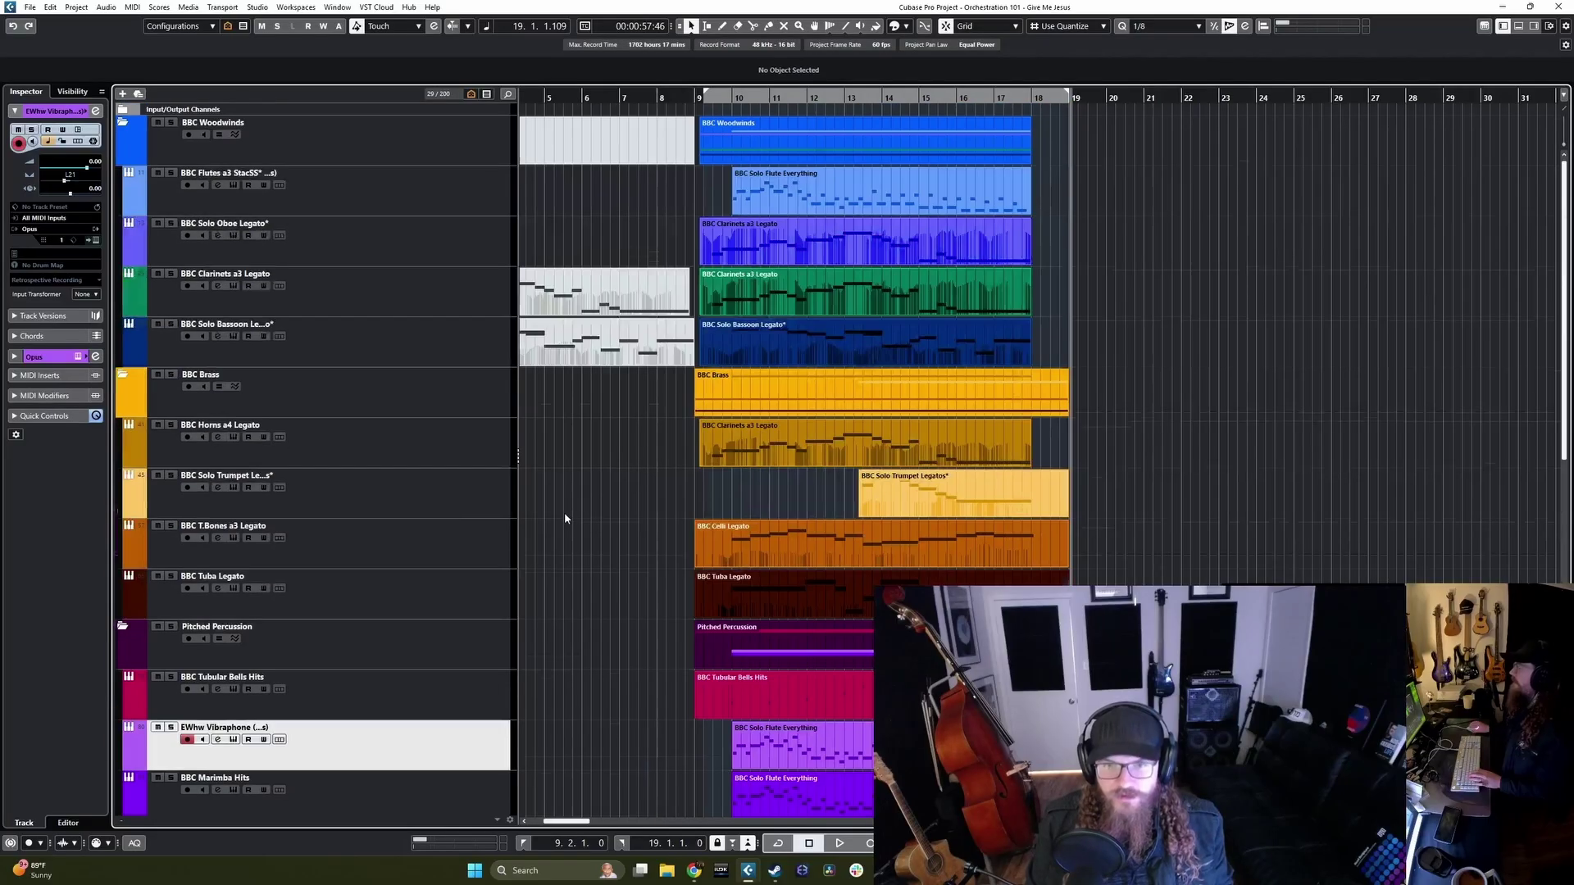
pyautogui.scroll(-5, 568, 514)
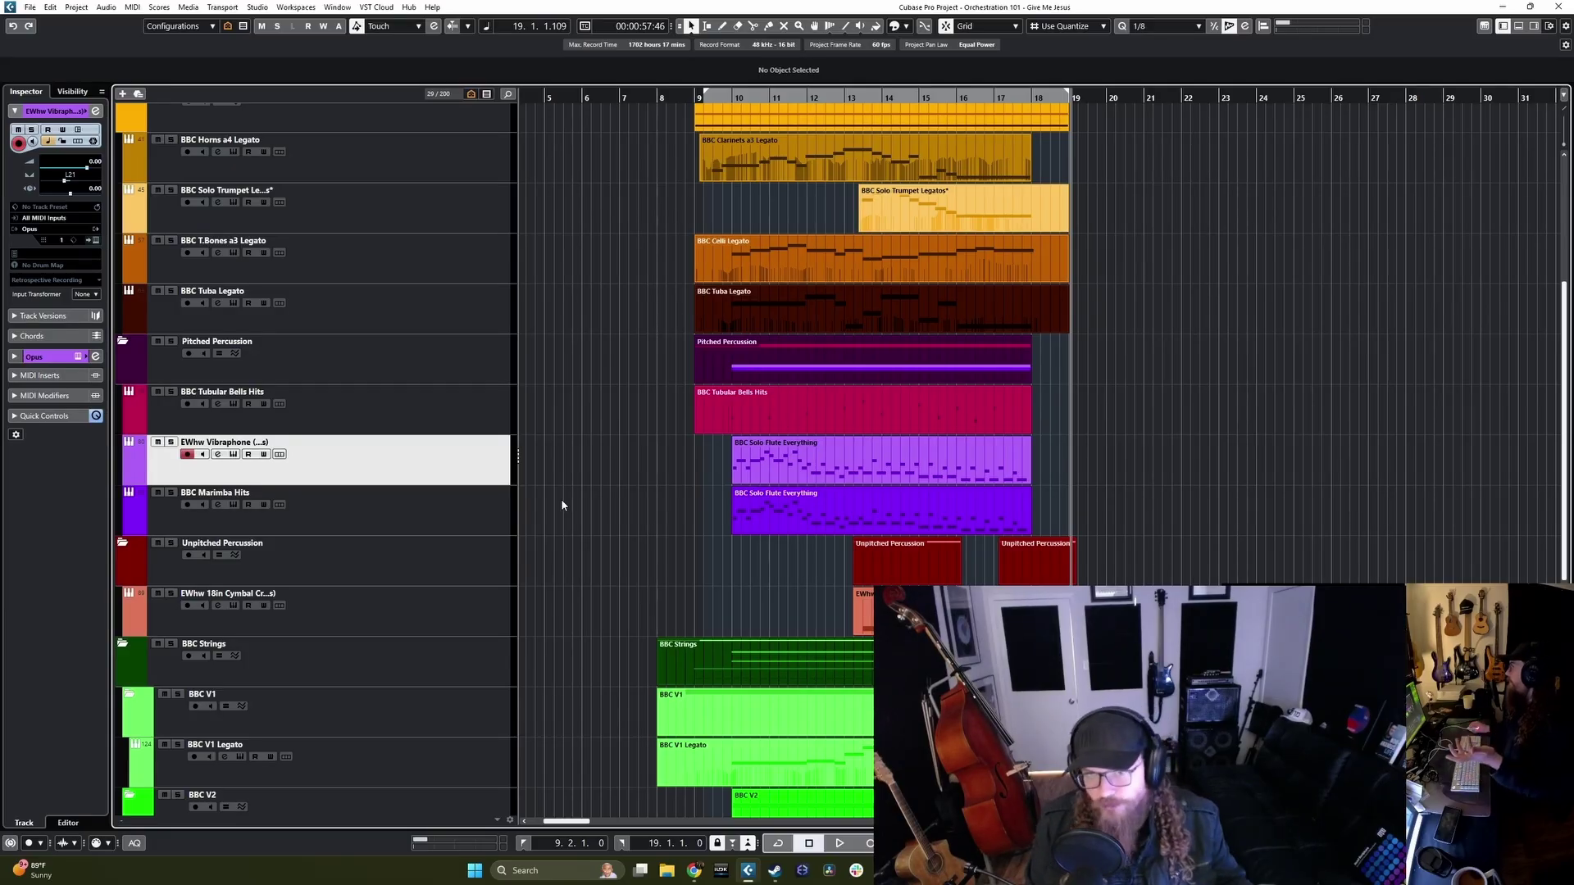
pyautogui.scroll(3, 573, 456)
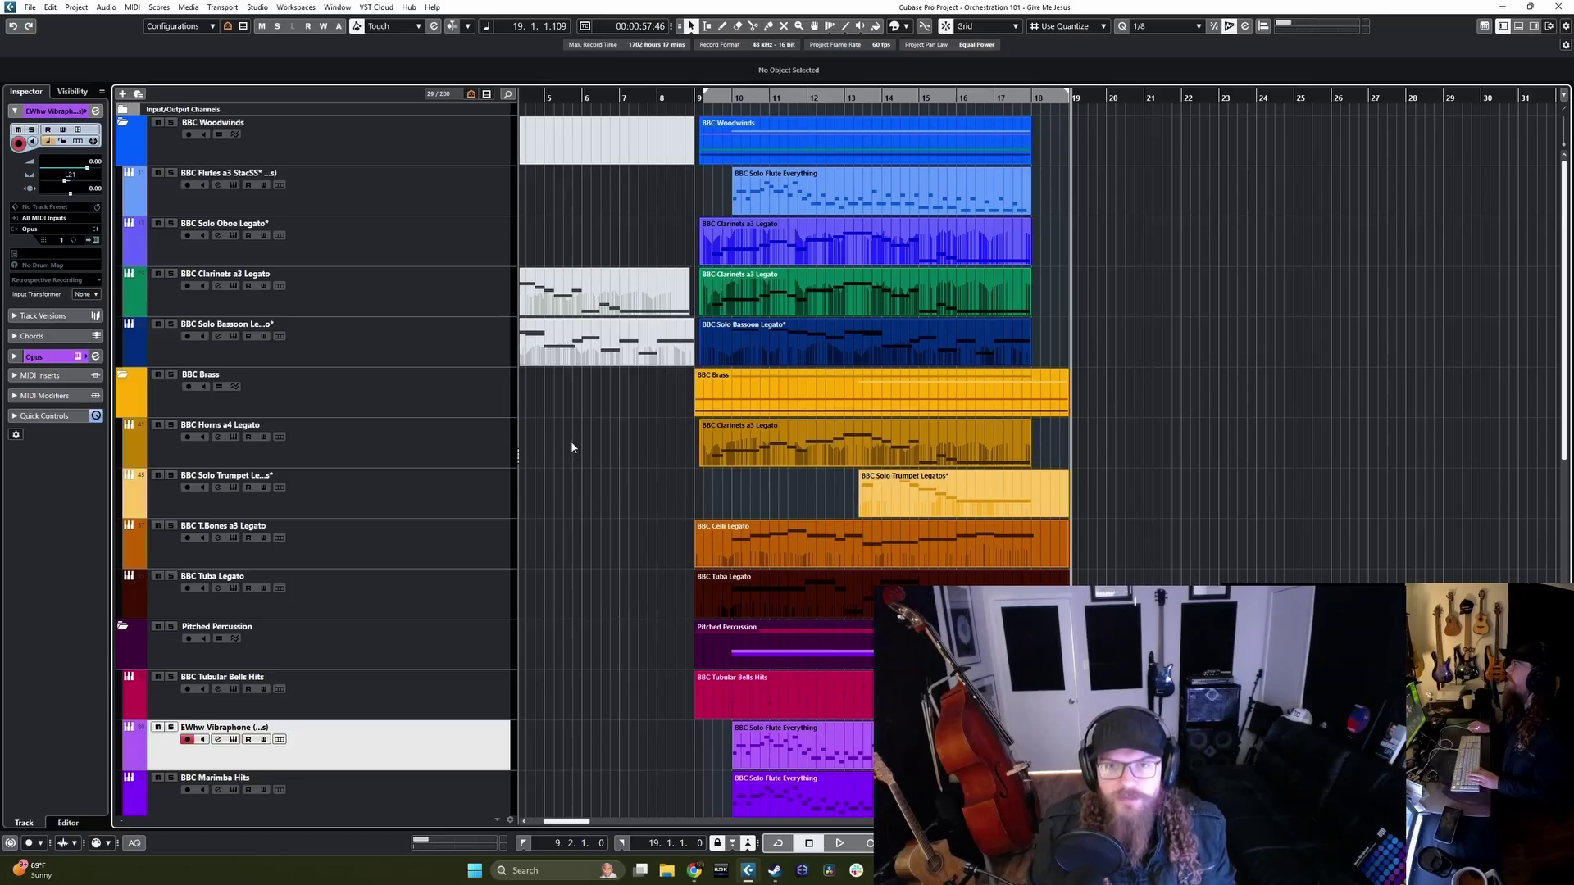
pyautogui.click(30, 7)
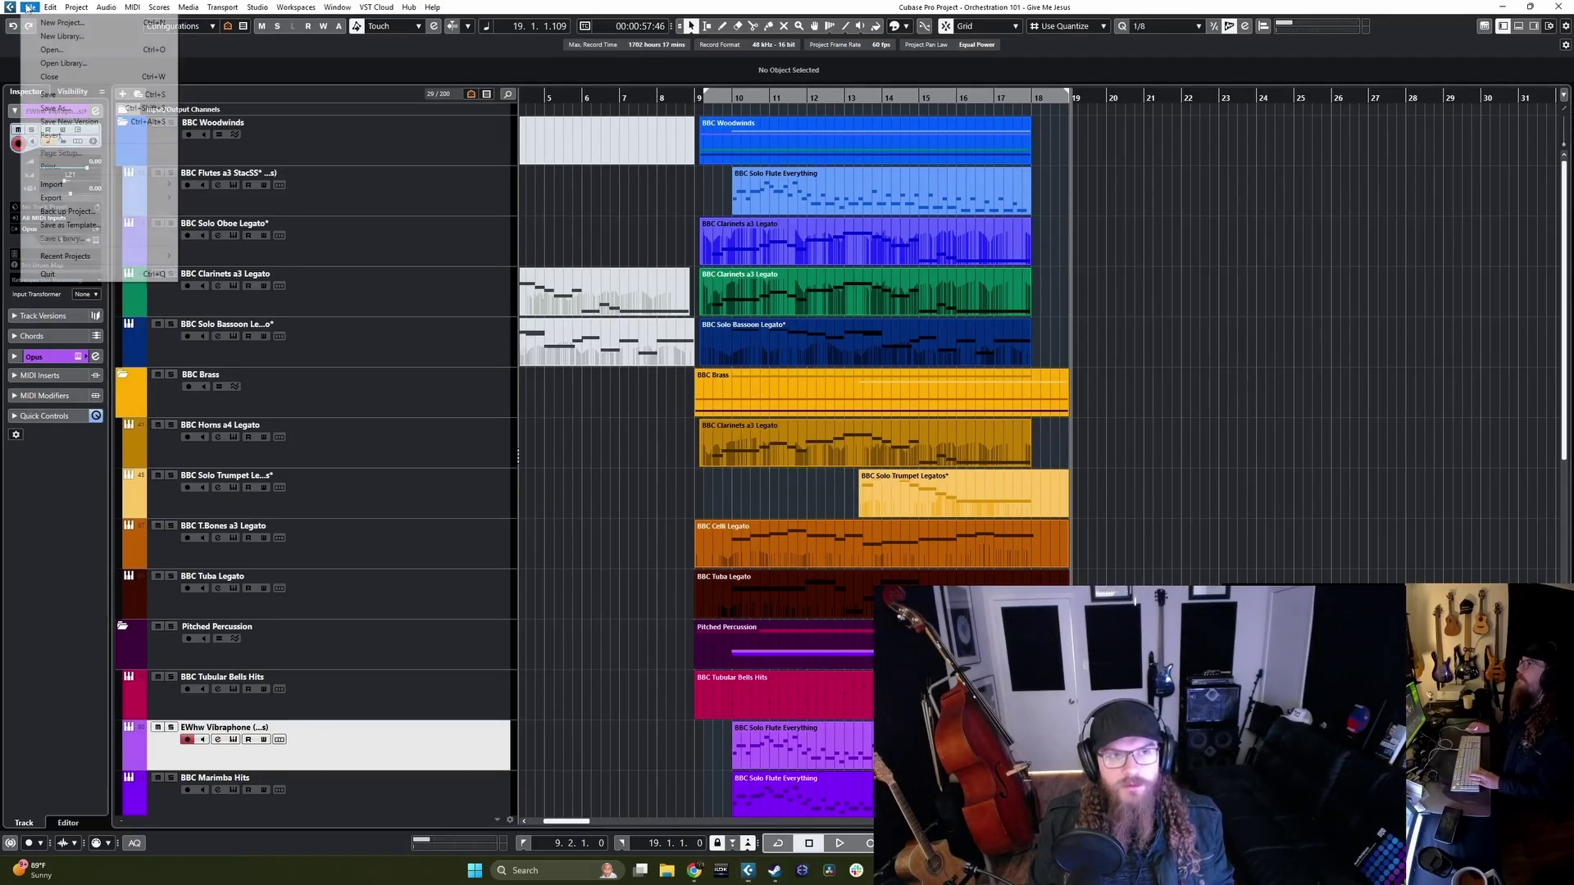
pyautogui.moveTo(132, 185)
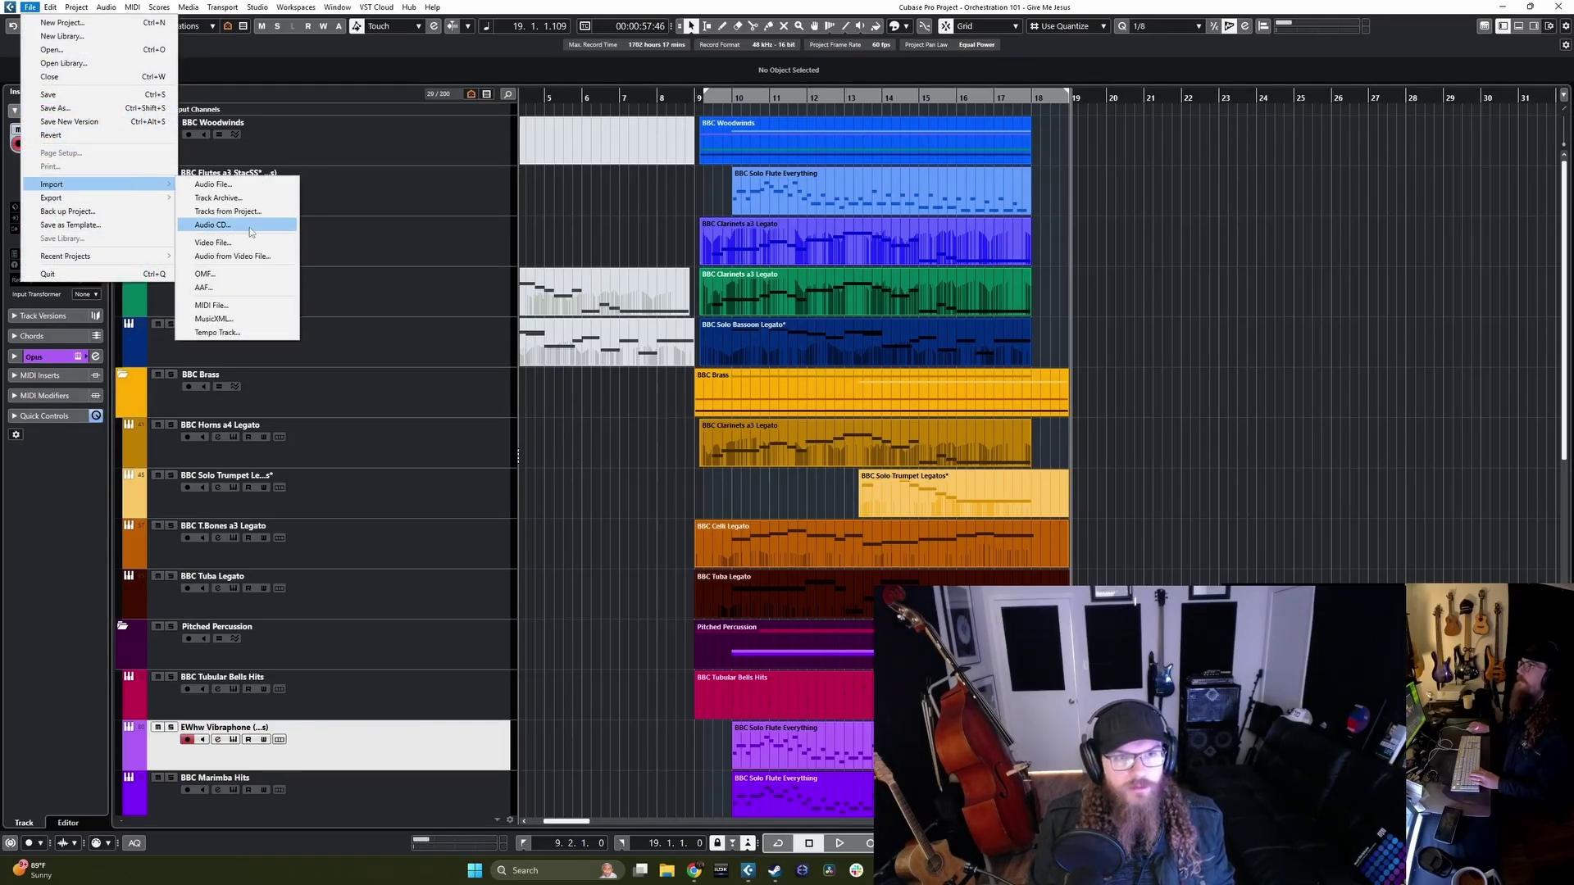
pyautogui.click(244, 212)
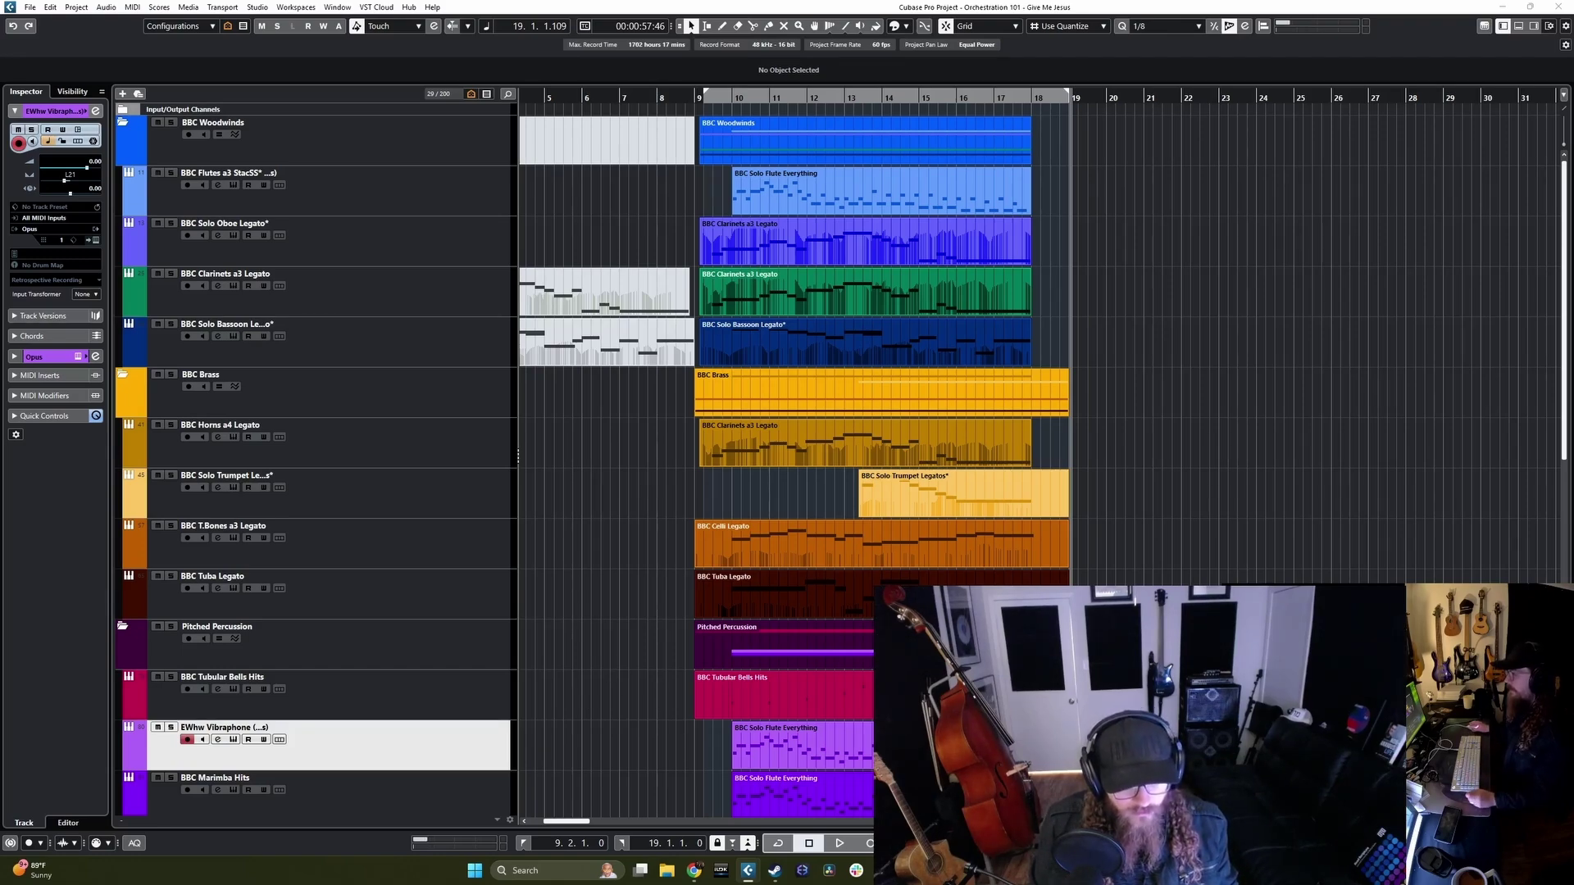
# Step: Reduce the height of all tracks until the whole orchestration from woodwinds to double bass fits in one view
pyautogui.scroll(-3, 622, 564)
pyautogui.hotkey('shift', 'g')
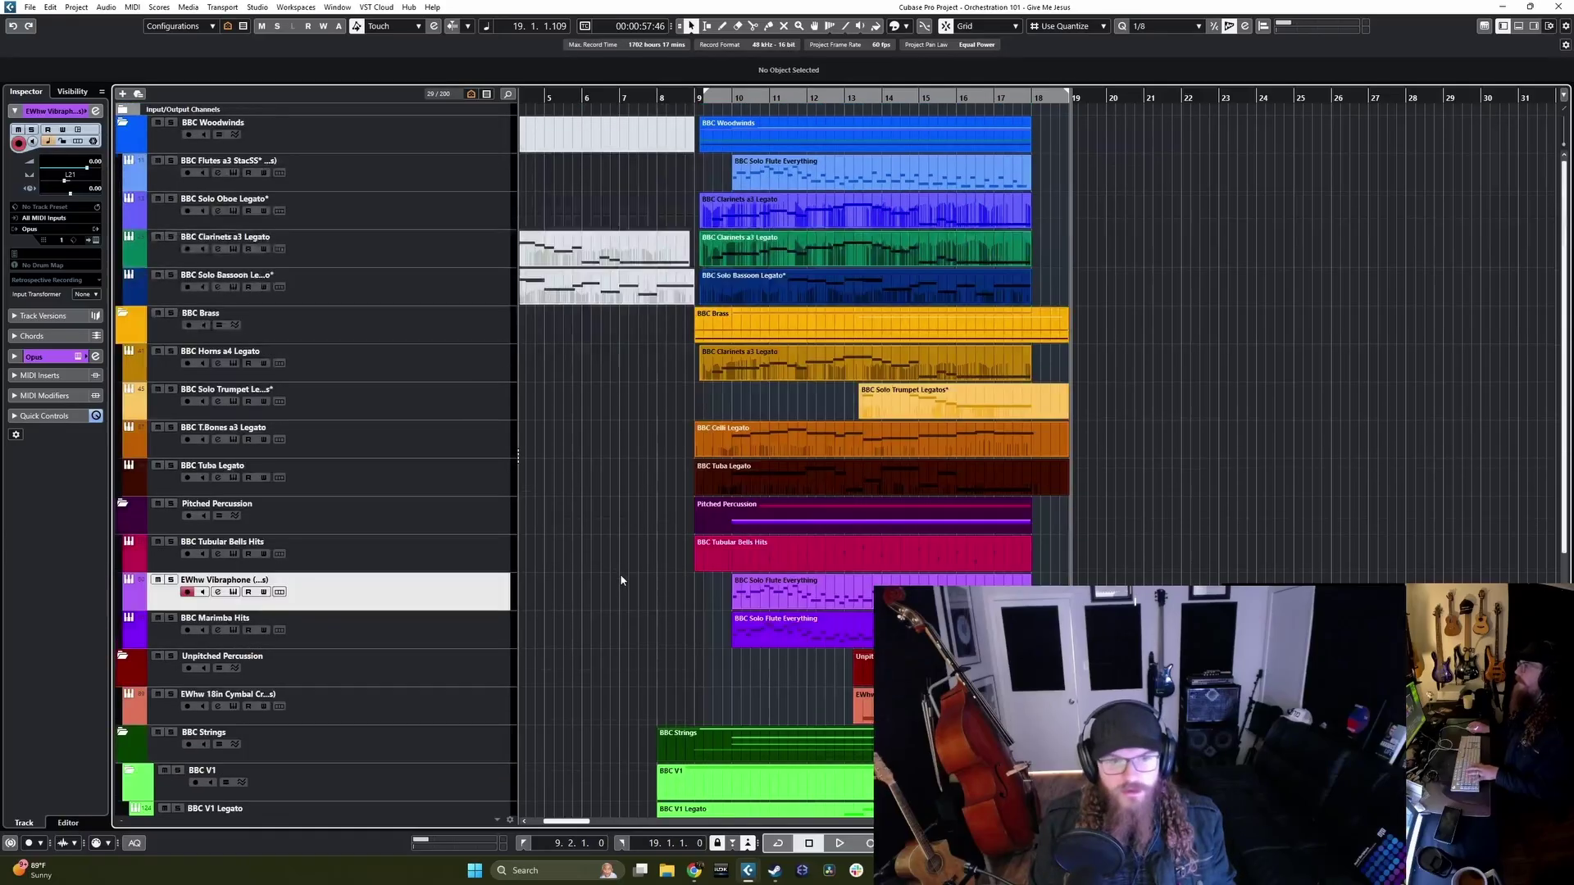
pyautogui.hotkey('shift', 'g')
pyautogui.hotkey('shift', 'g')
pyautogui.hotkey('shift', 'h')
pyautogui.hotkey('shift', 'g')
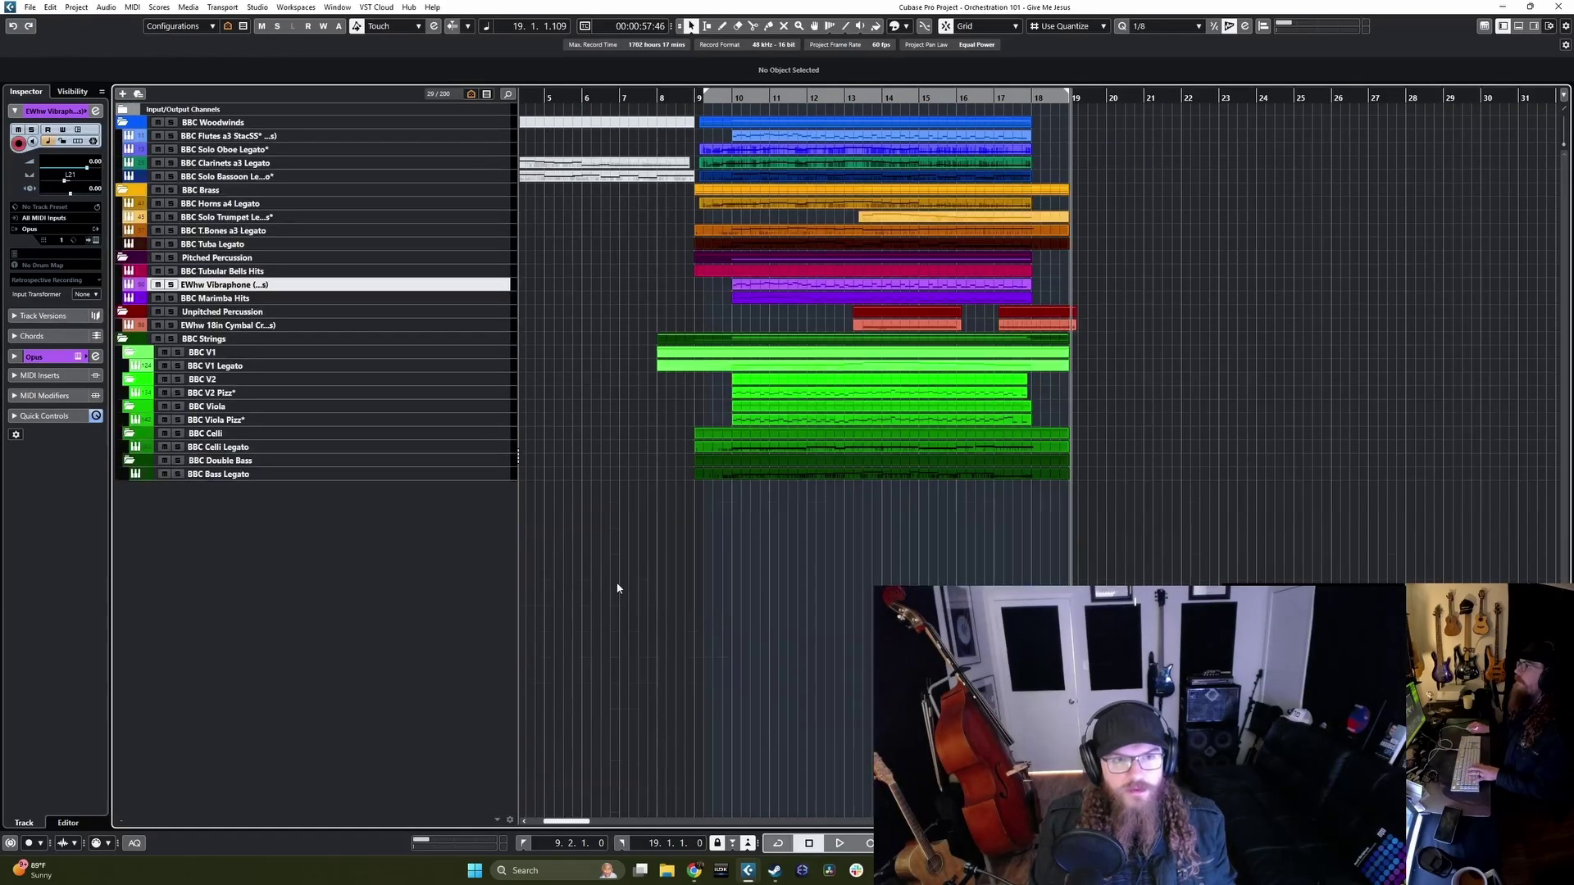
# Step: Select the BBC Bass Legato track and start importing tracks from the Master Template 6.12.24 project
pyautogui.click(30, 8)
pyautogui.moveTo(141, 184)
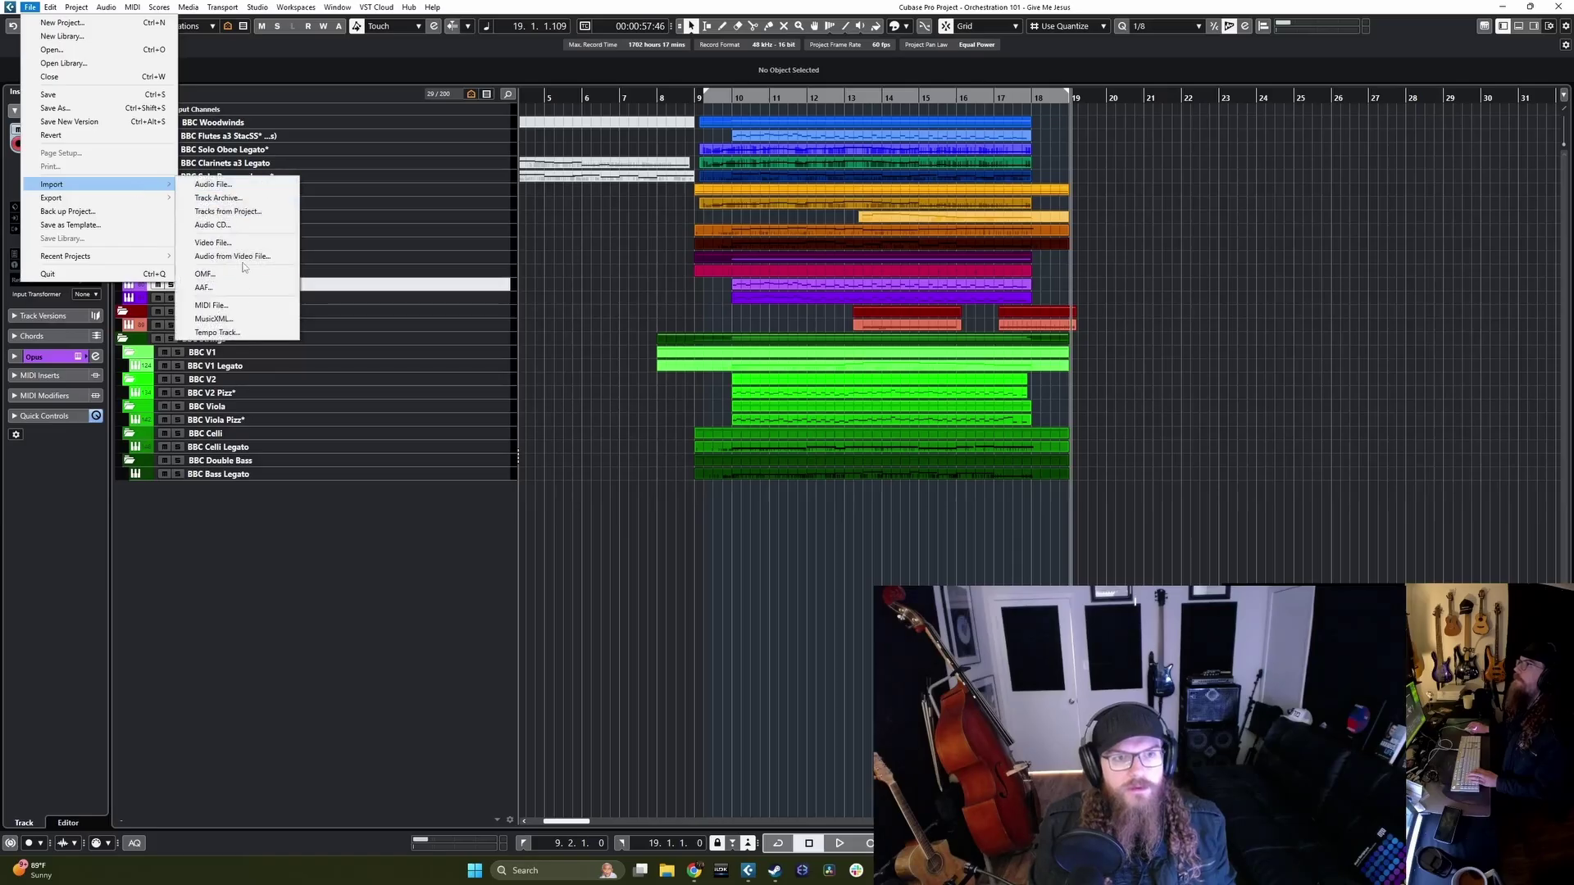
pyautogui.click(390, 518)
pyautogui.click(413, 480)
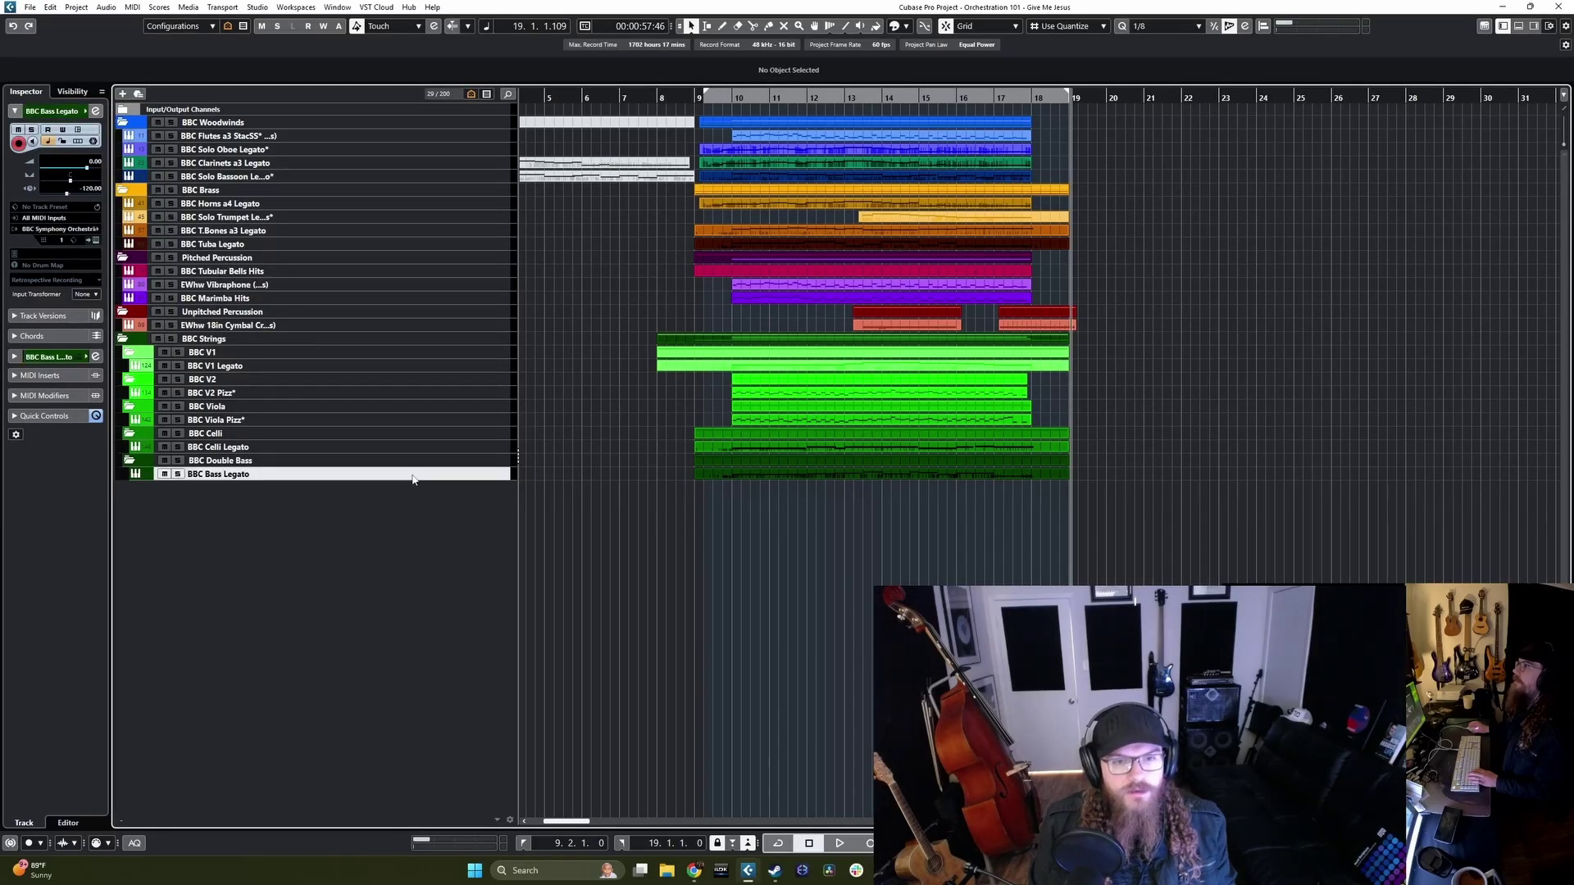
pyautogui.click(29, 7)
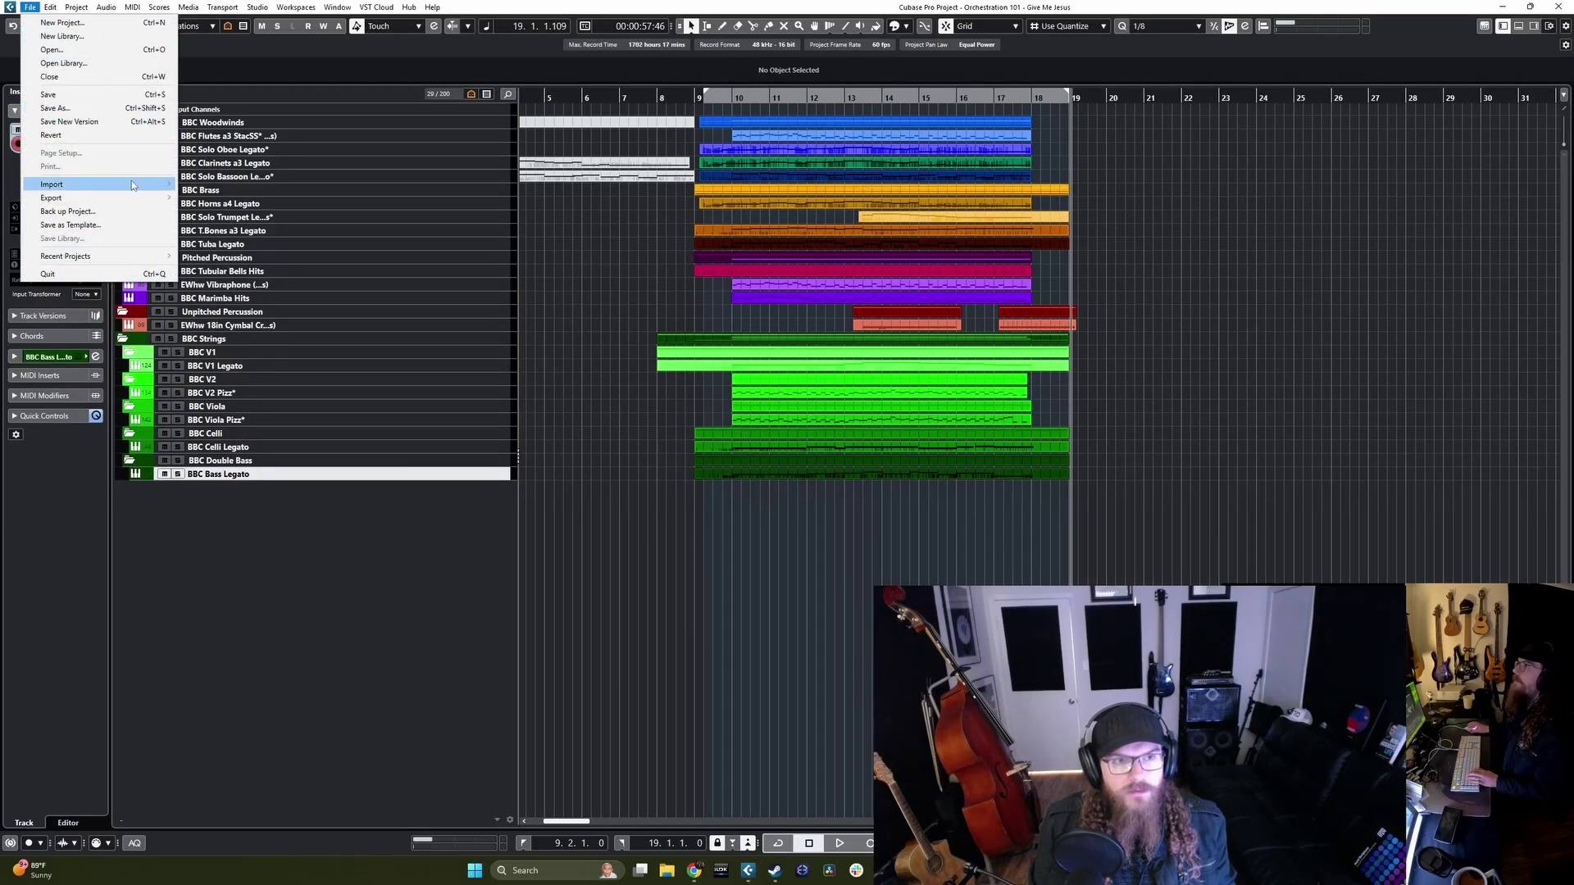
pyautogui.moveTo(136, 184)
pyautogui.click(228, 211)
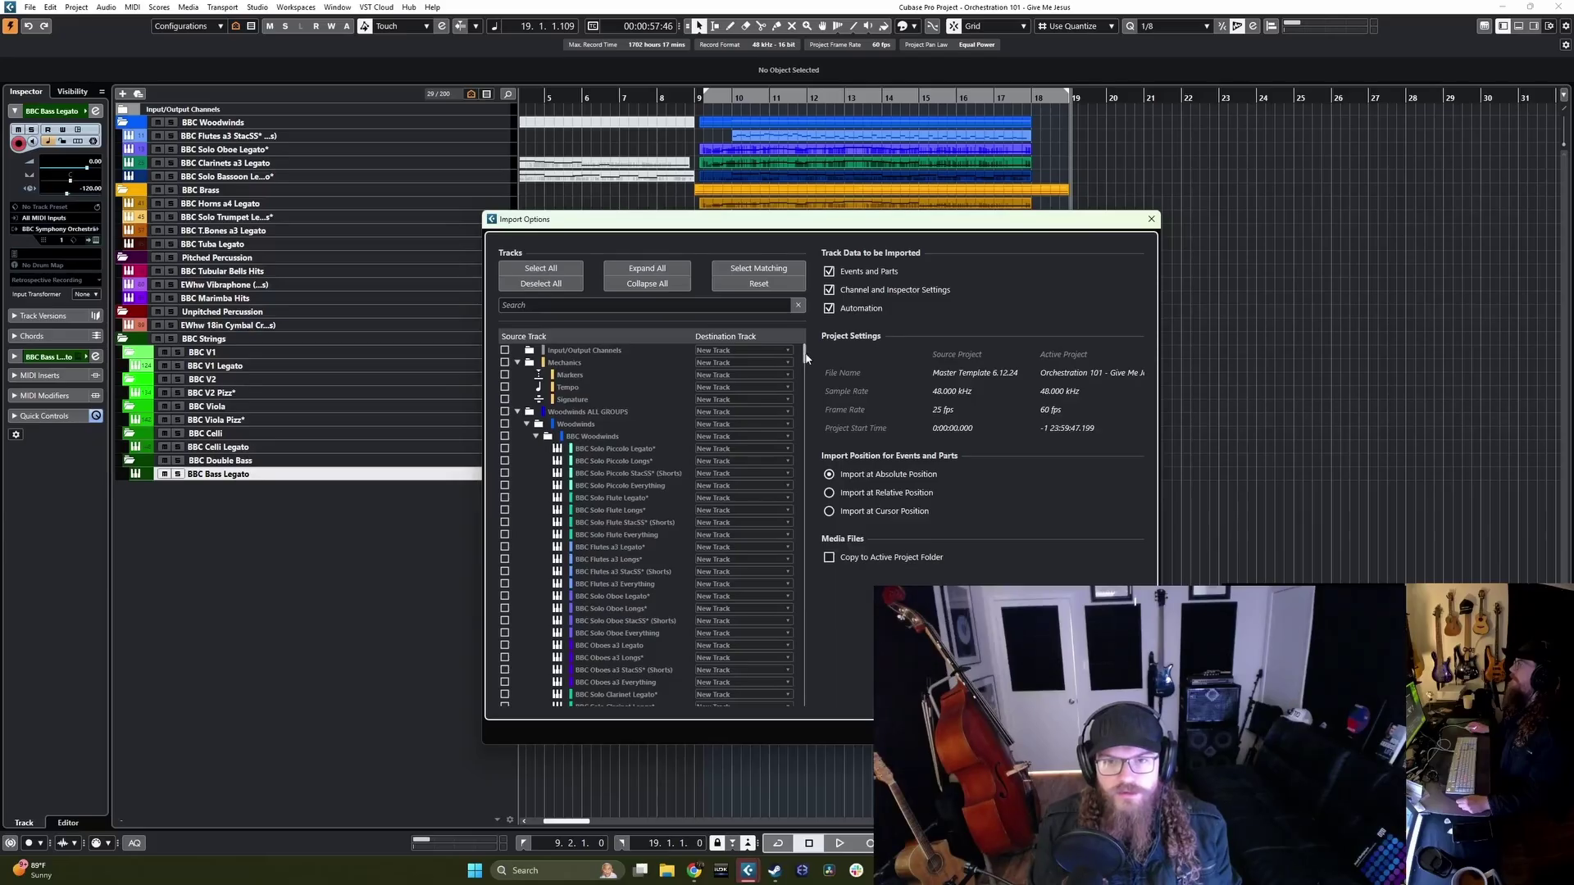
# Step: Move the import options aside and mark the EWhw 1 DB Leg and EWhw 1 Celli Leg source tracks for import
pyautogui.moveTo(804, 358); pyautogui.dragTo(807, 707)
pyautogui.moveTo(758, 236); pyautogui.dragTo(897, 251)
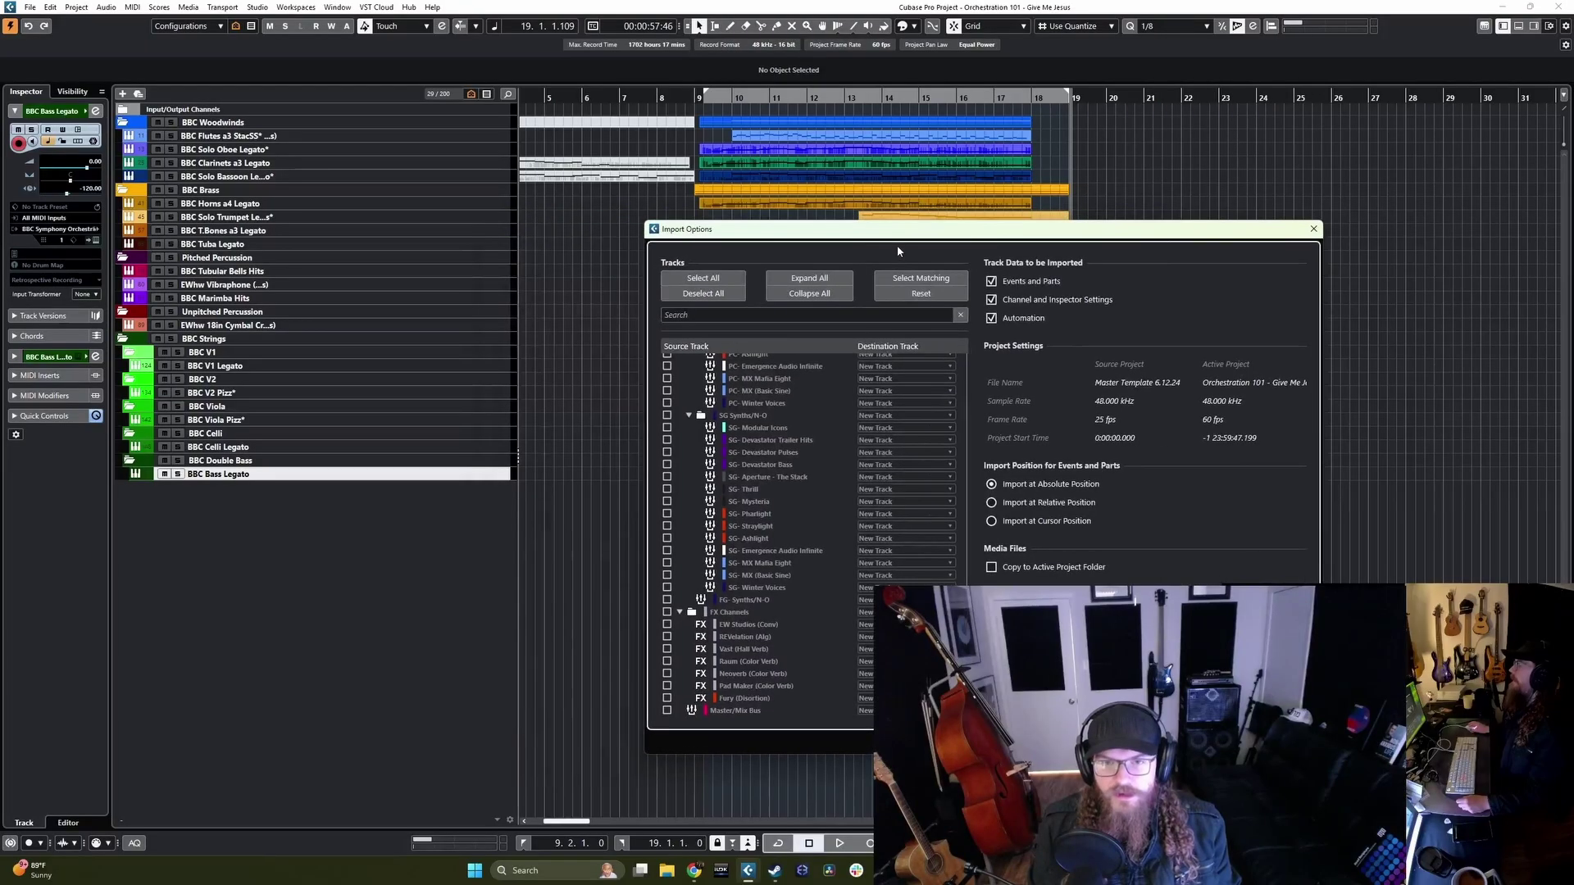
pyautogui.scroll(10, 809, 534)
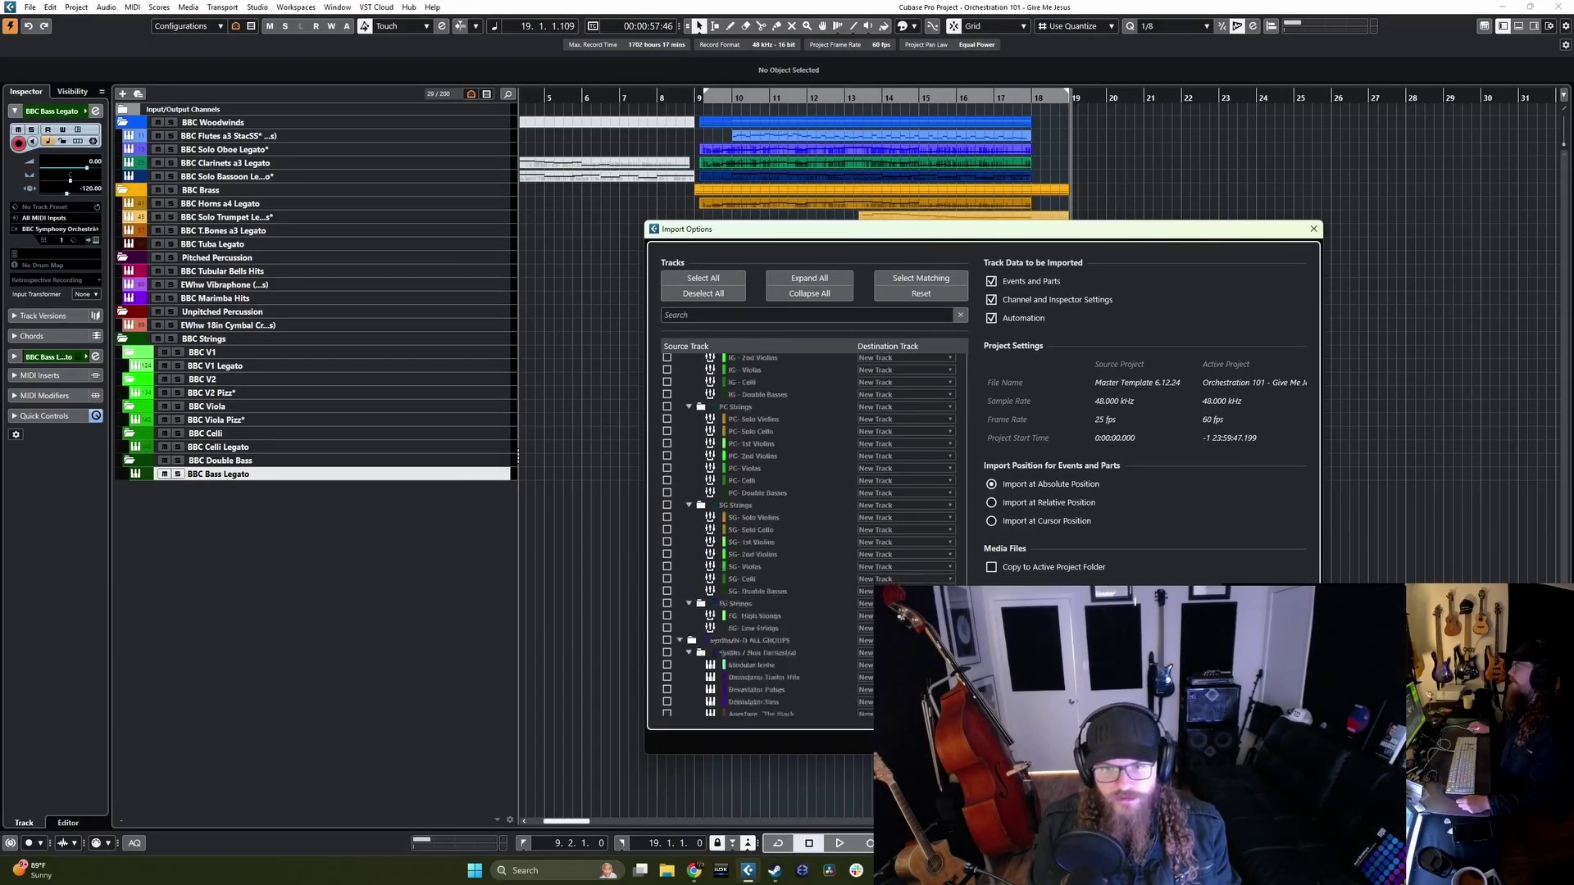
pyautogui.scroll(-10, 809, 535)
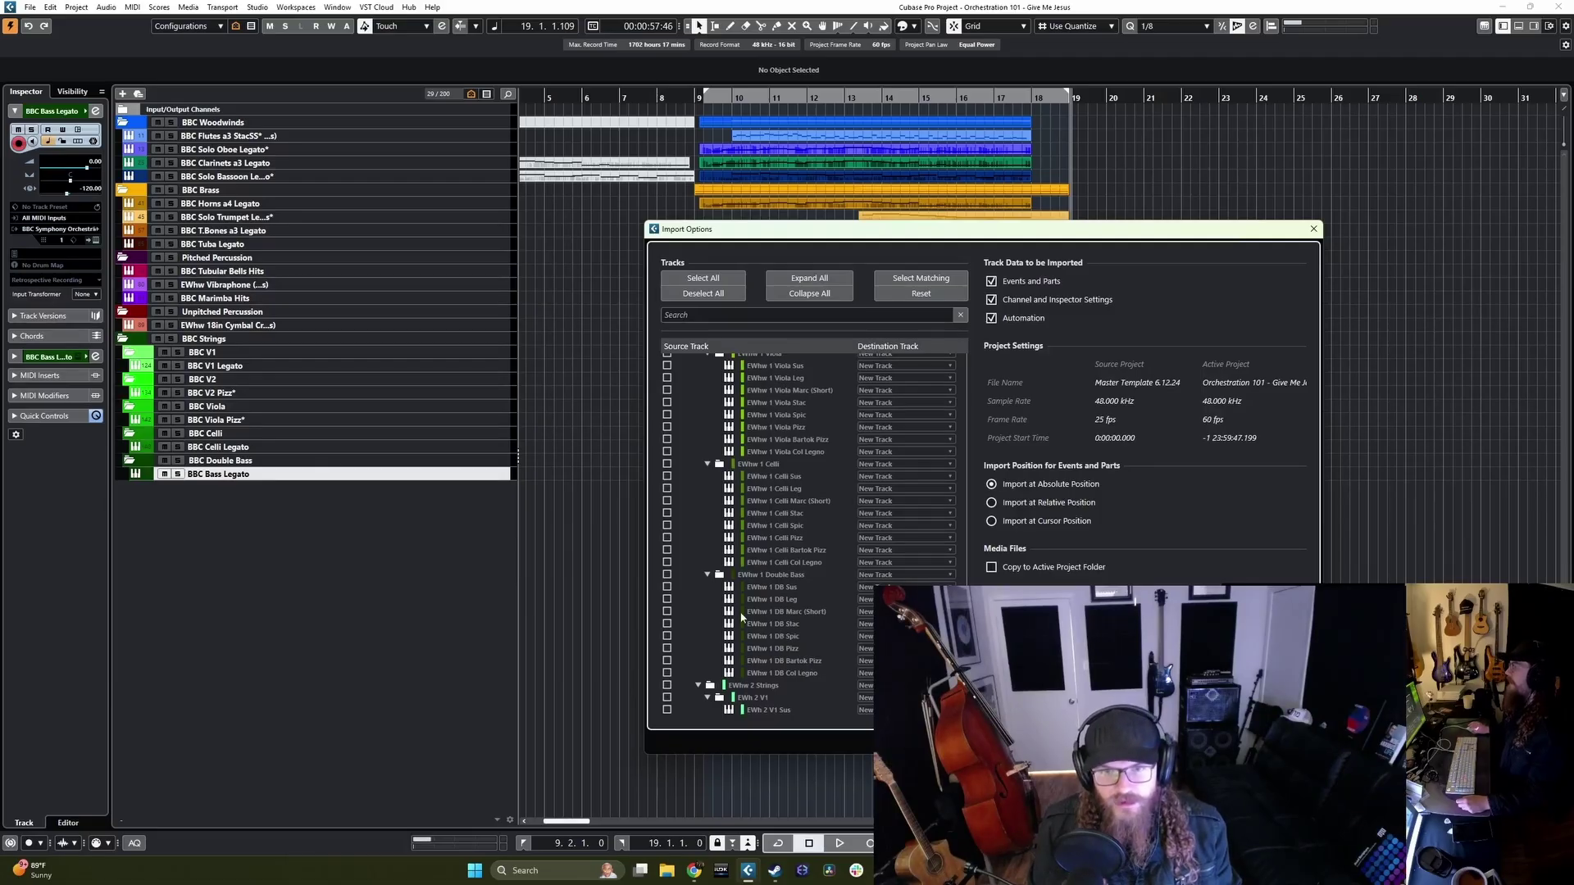
pyautogui.click(667, 600)
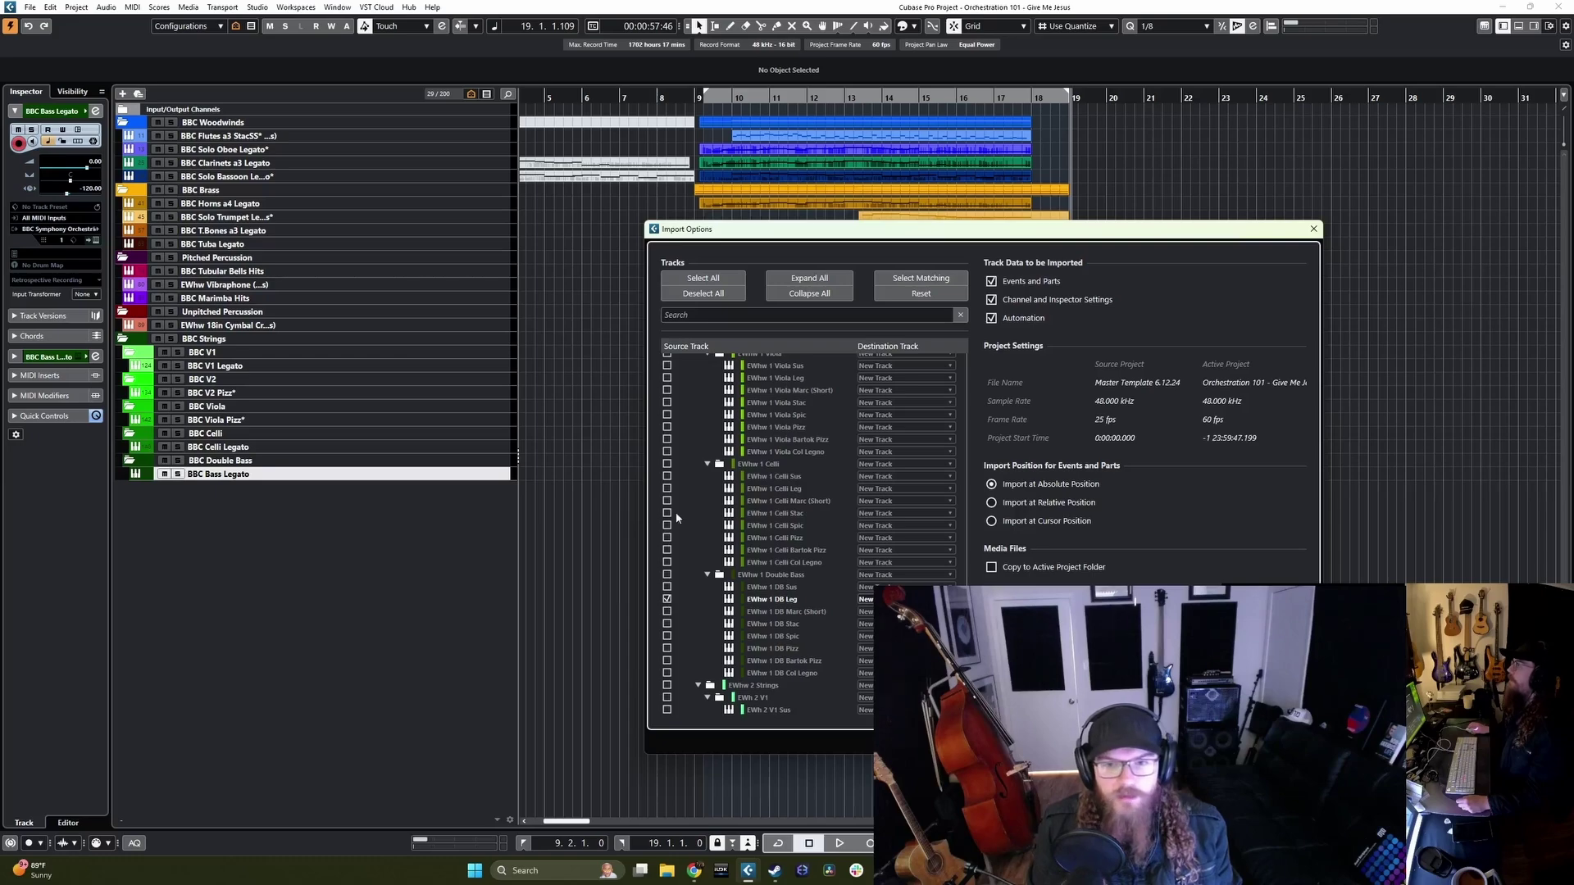
pyautogui.click(667, 489)
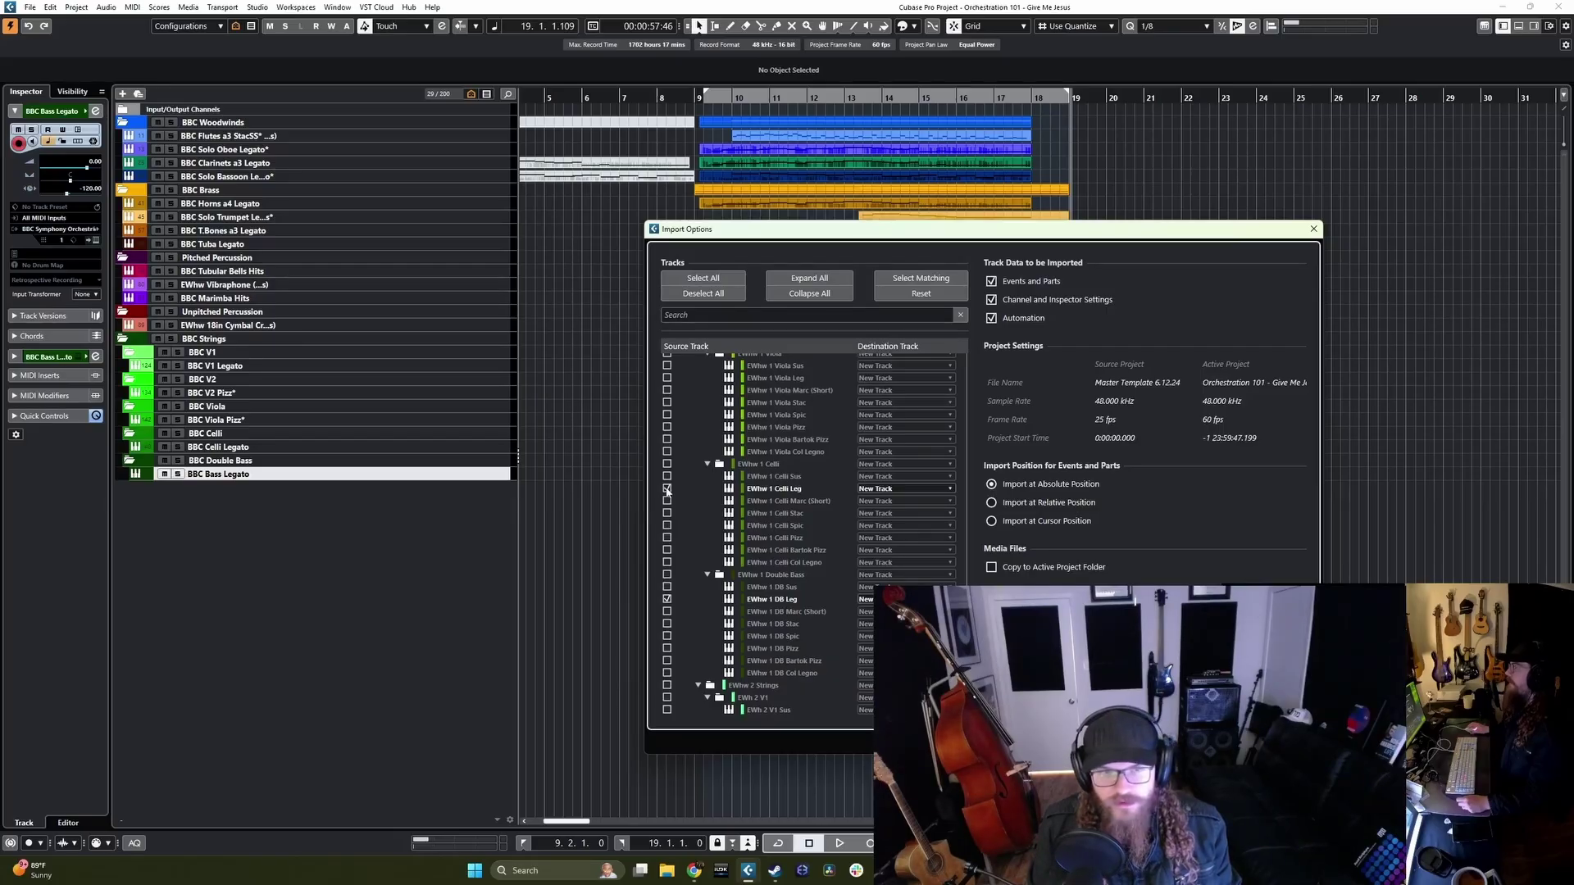
# Step: Mark the EWhw 1 Viola Pizz, EWhw 1 Violin 2 Pizz and EWhw 1 Violin 1 Leg source tracks for import
pyautogui.scroll(2, 714, 525)
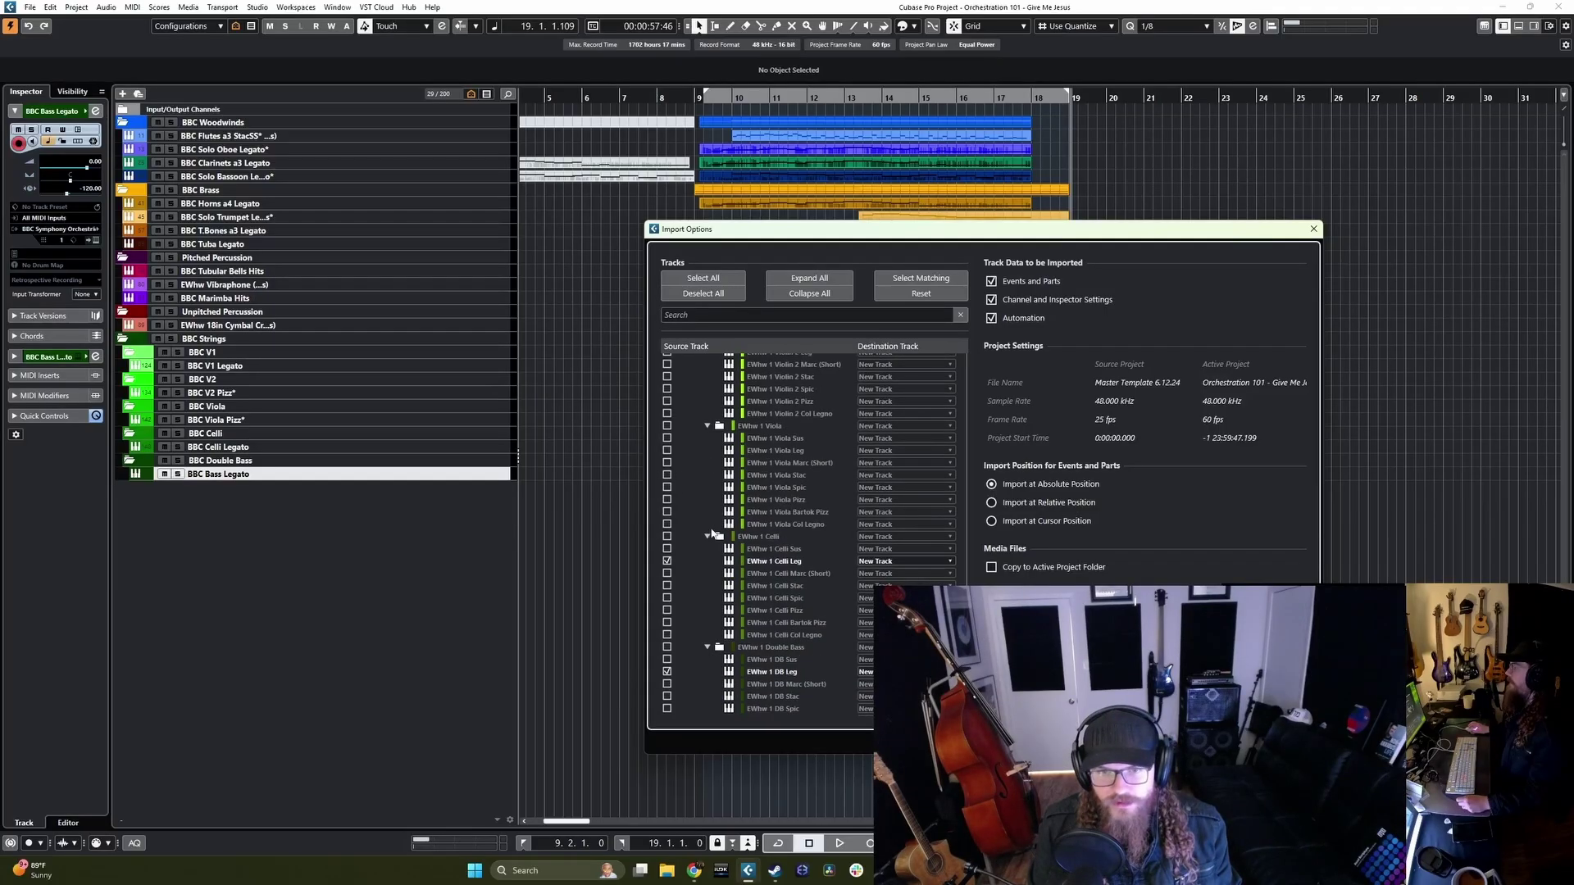
pyautogui.click(667, 500)
pyautogui.scroll(2, 710, 522)
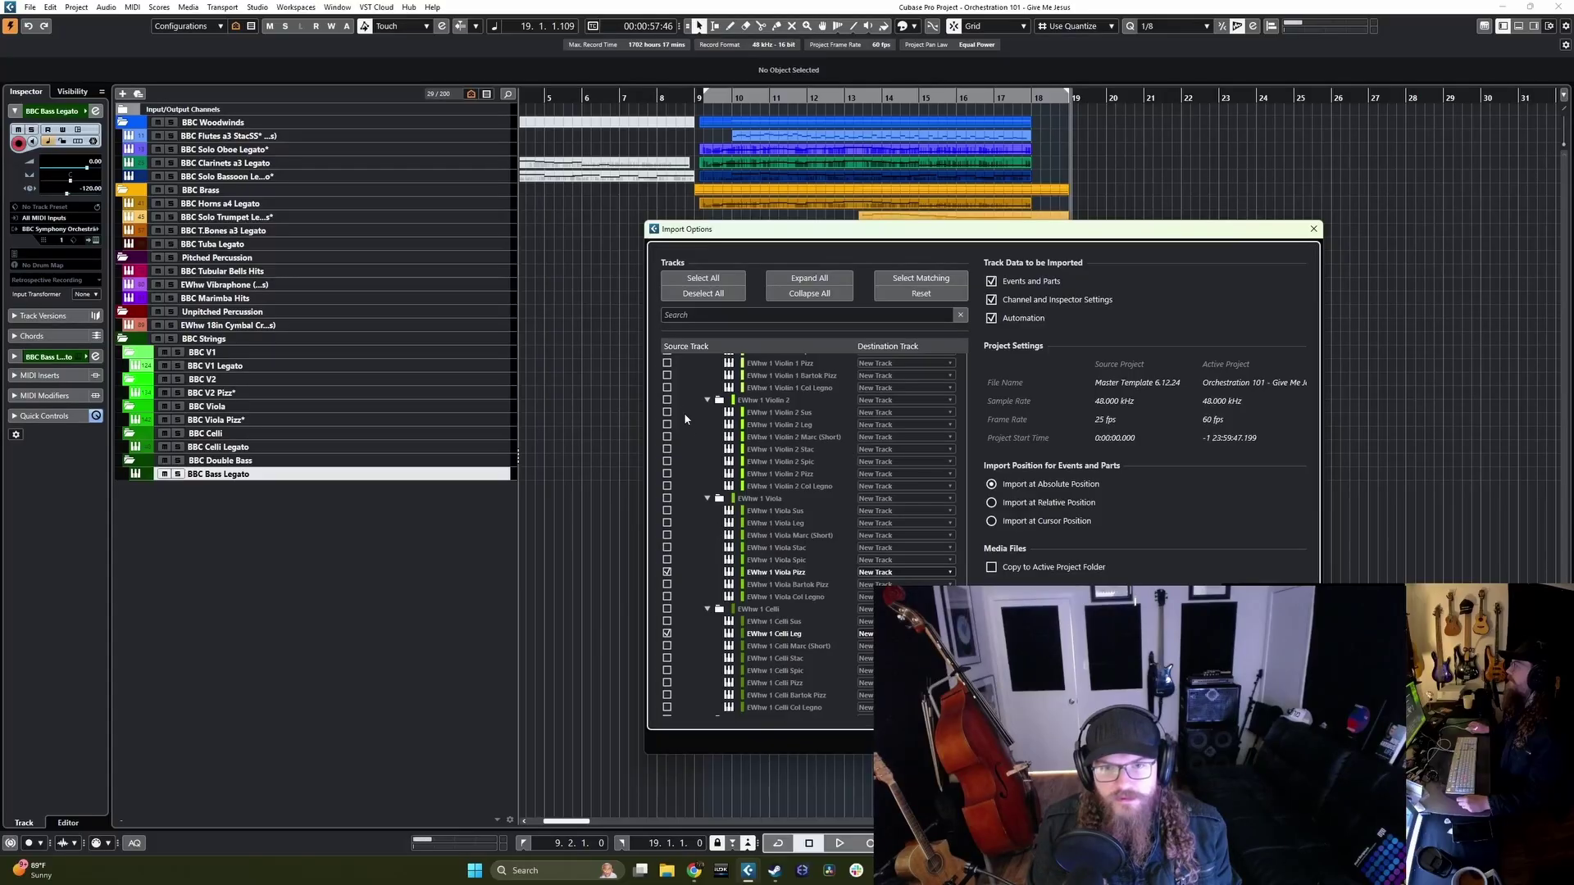
pyautogui.click(666, 474)
pyautogui.scroll(4, 755, 516)
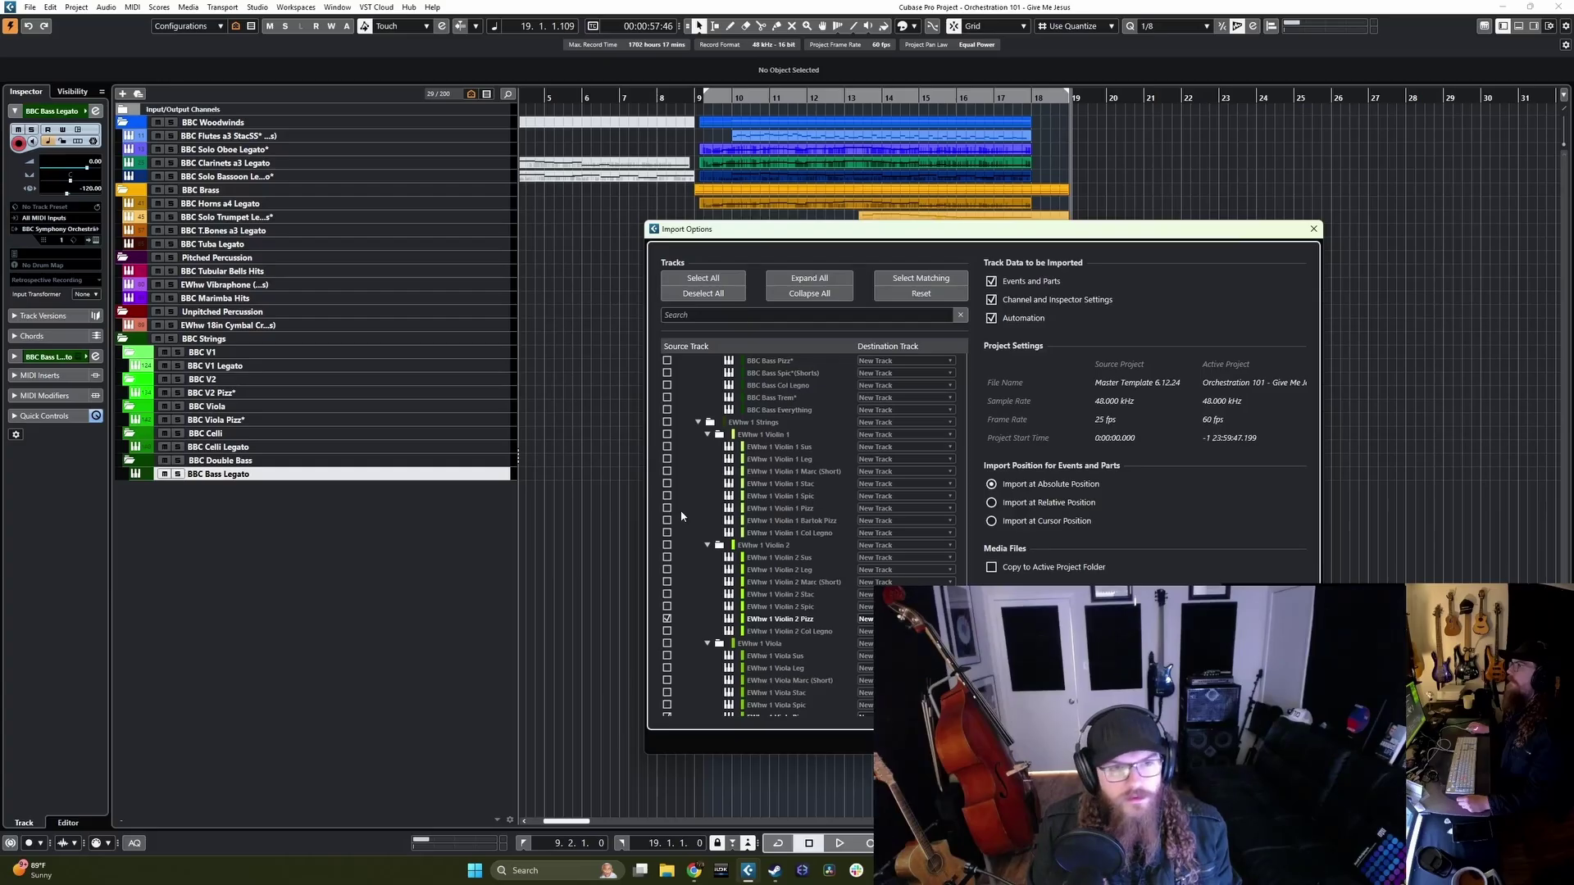
pyautogui.click(667, 459)
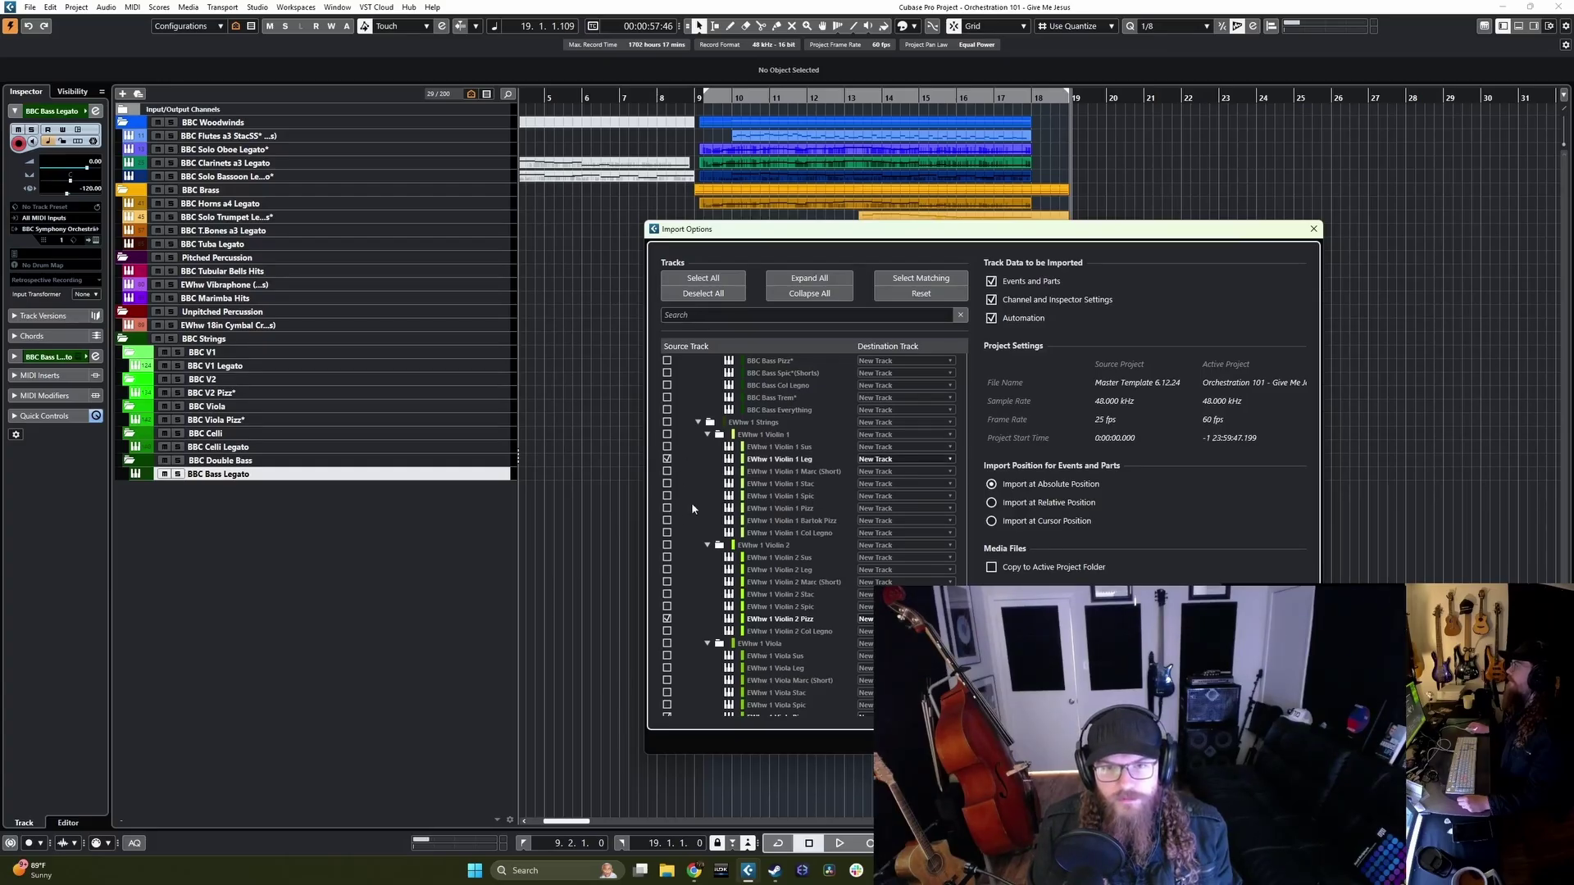
# Step: Check the marked EWhw 1 string tracks and compare them with the EWhw 2 string tracks in the source list
pyautogui.scroll(-6, 691, 503)
pyautogui.scroll(4, 713, 522)
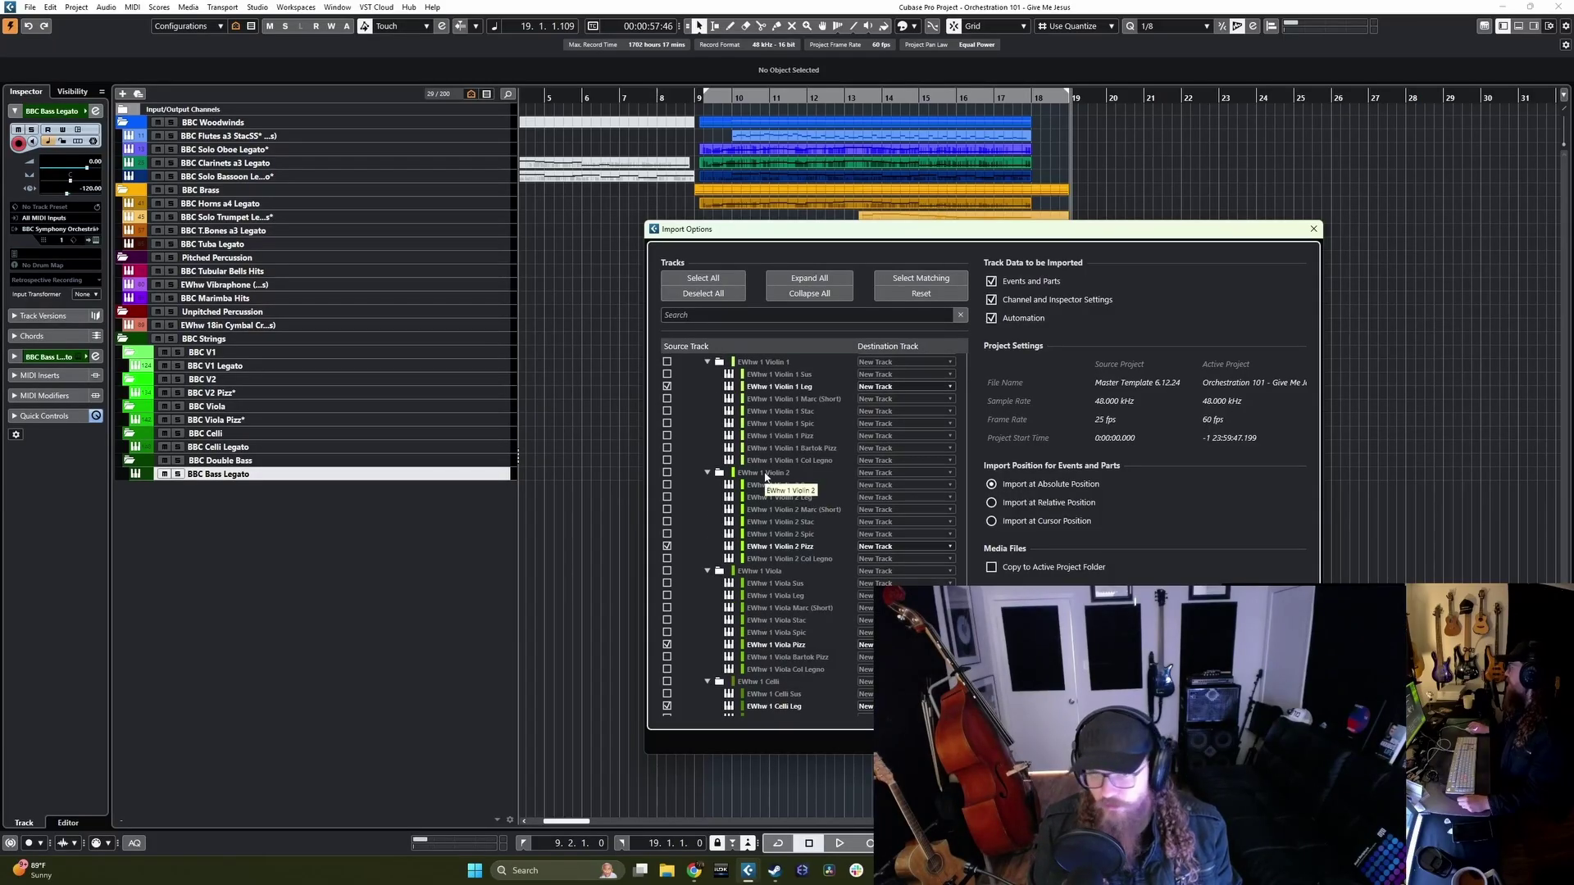
pyautogui.scroll(-10, 779, 487)
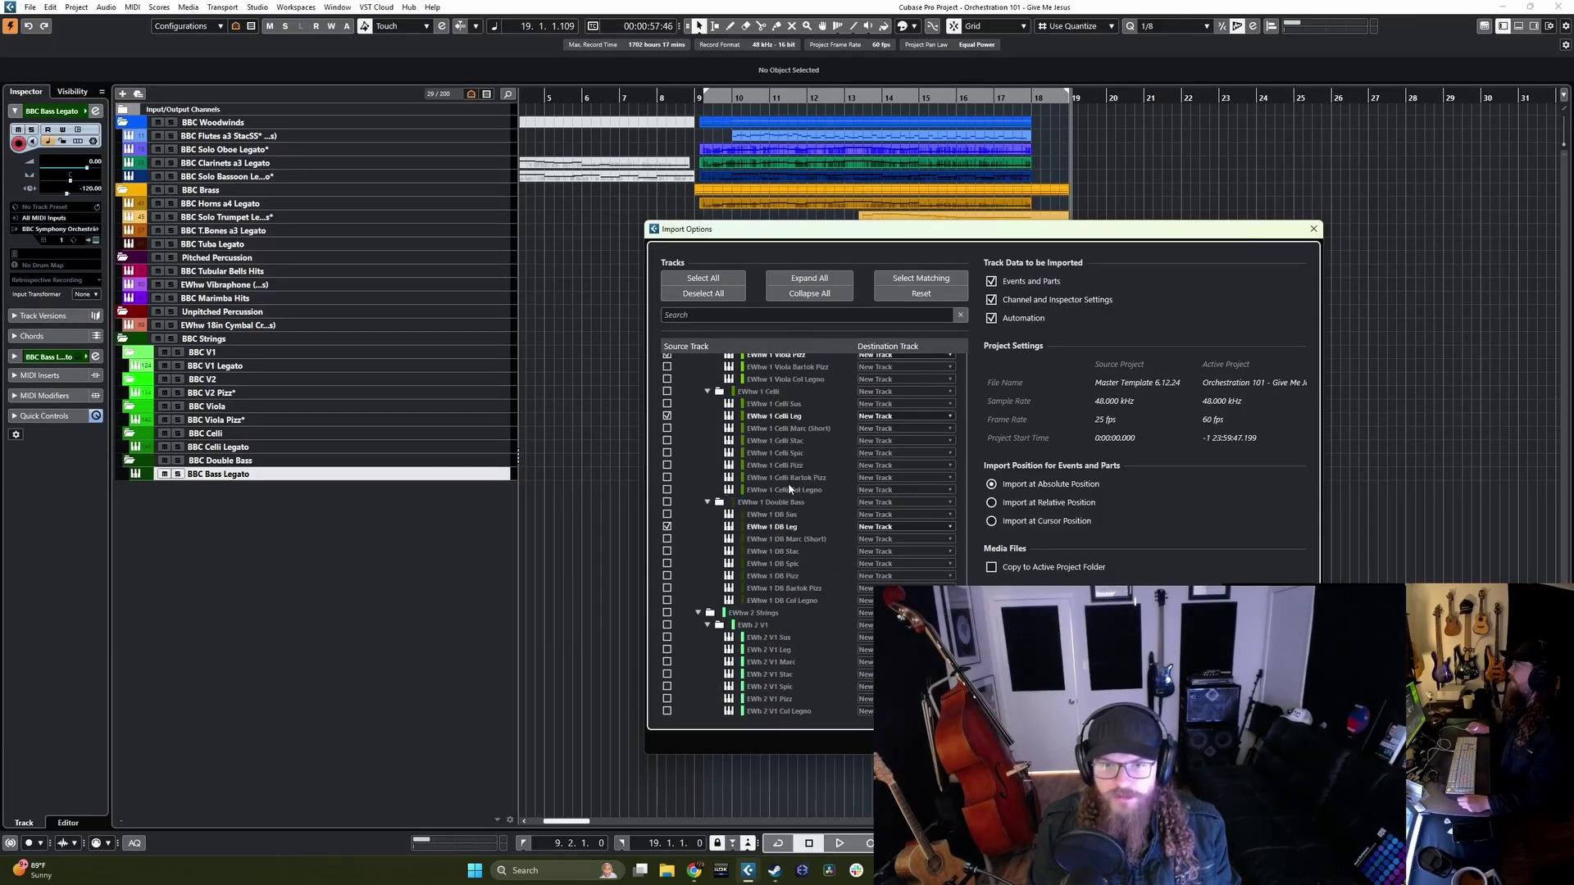
pyautogui.scroll(-4, 787, 484)
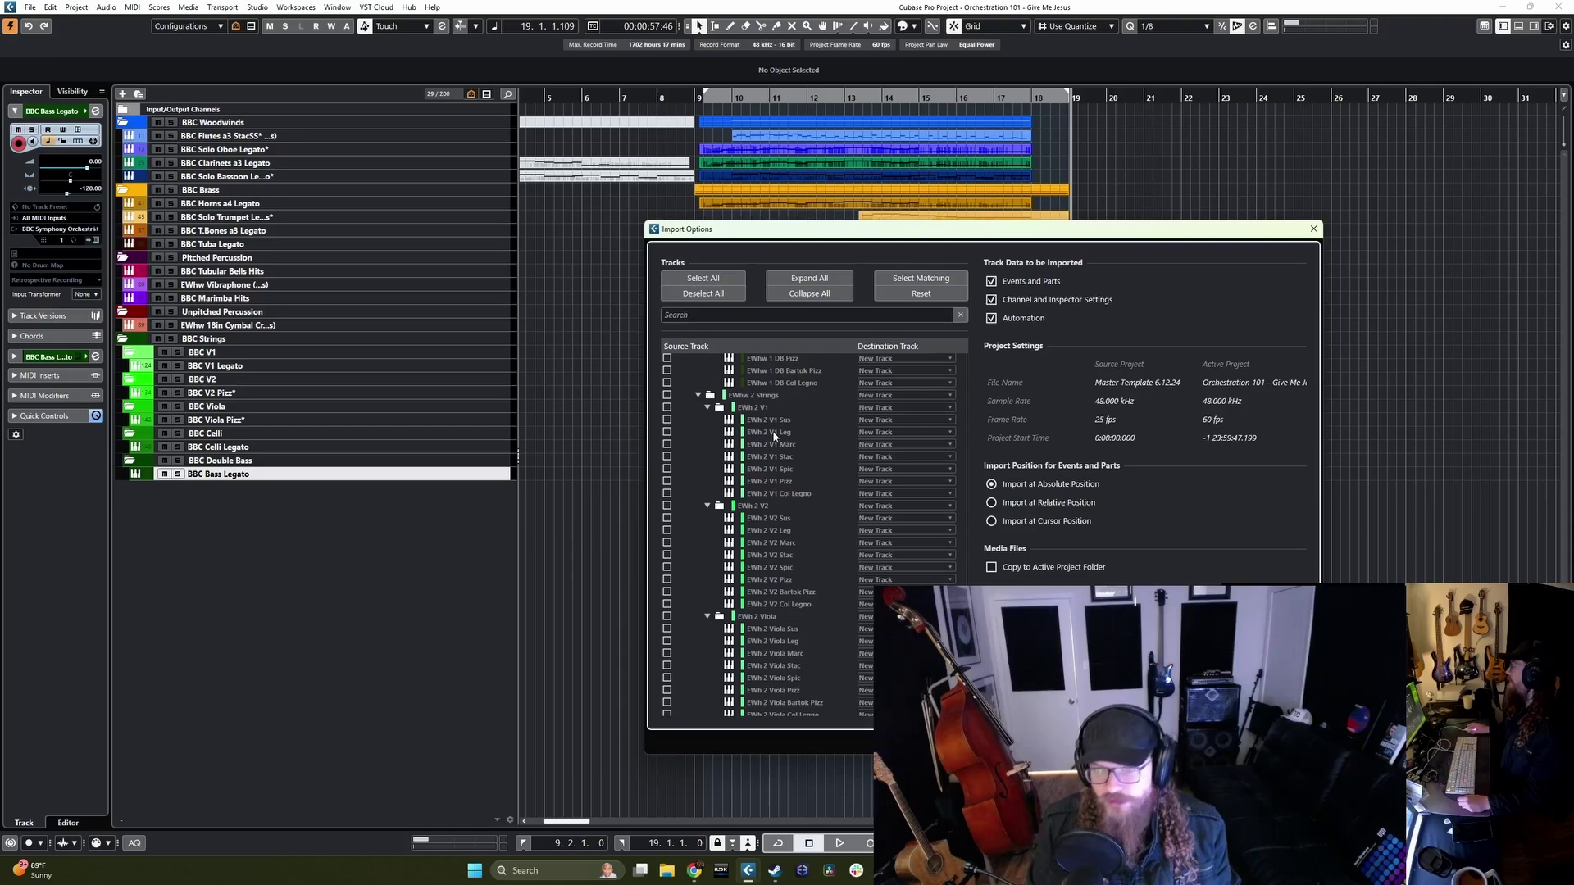
pyautogui.scroll(-3, 776, 475)
pyautogui.scroll(3, 779, 516)
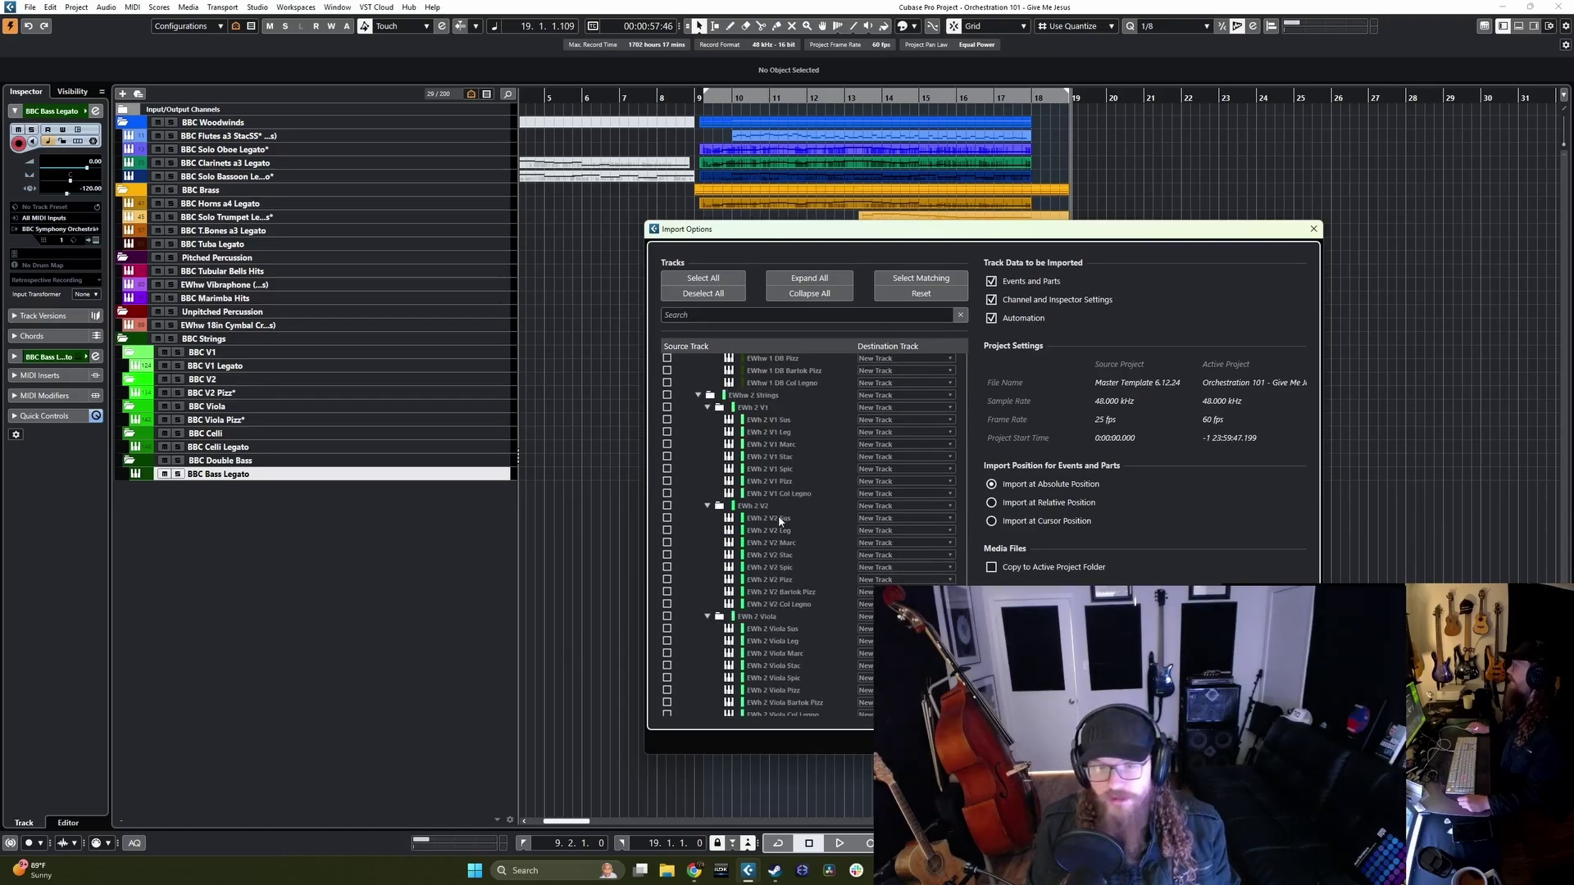
pyautogui.scroll(2, 778, 515)
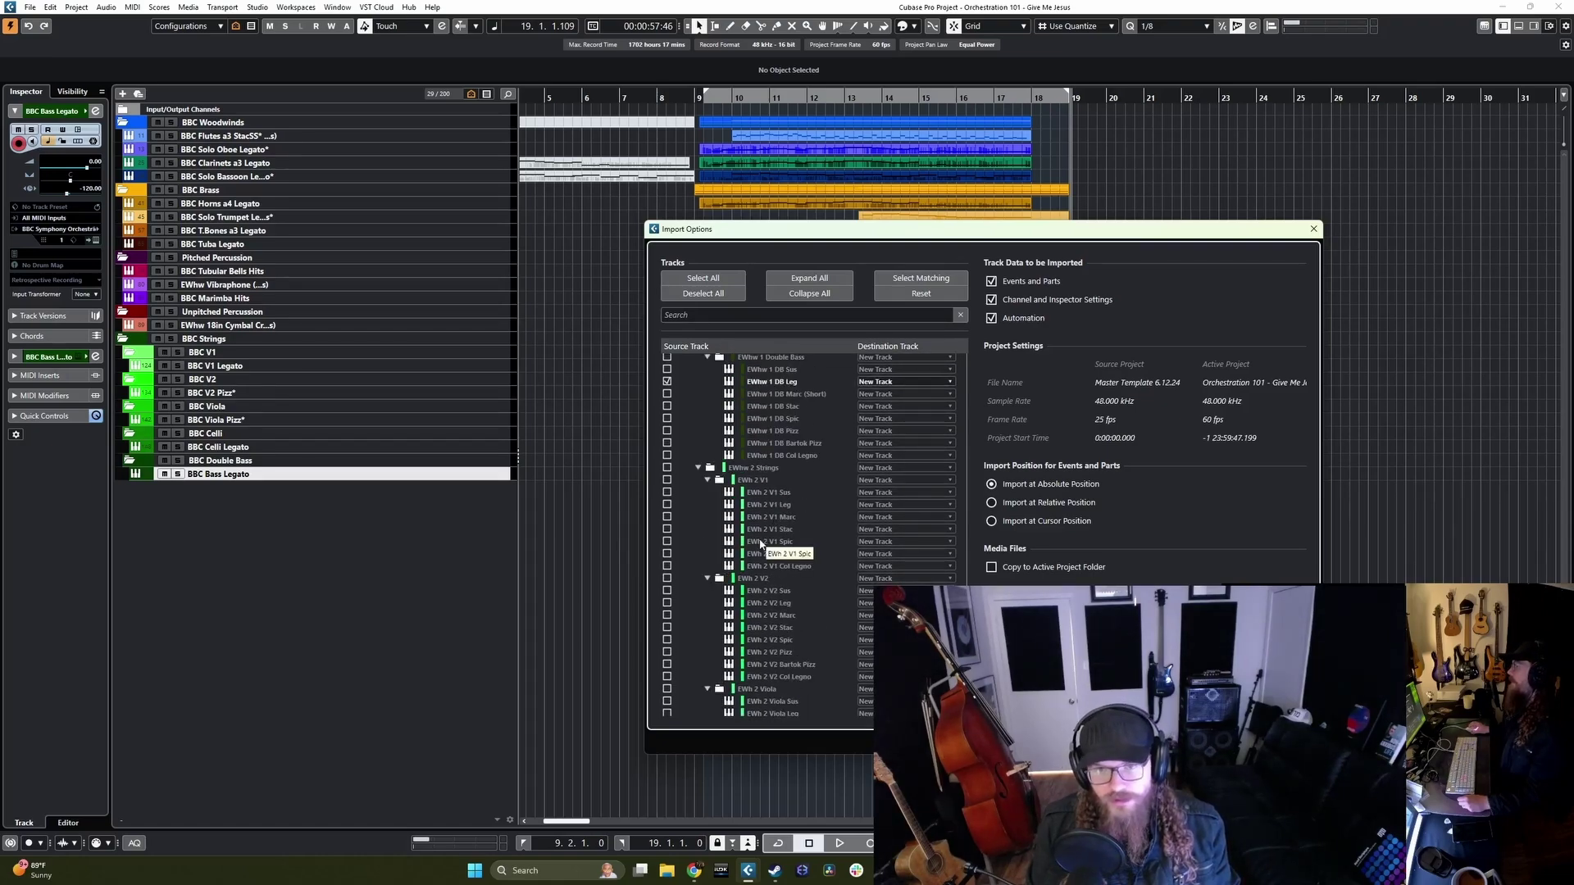
pyautogui.scroll(6, 769, 543)
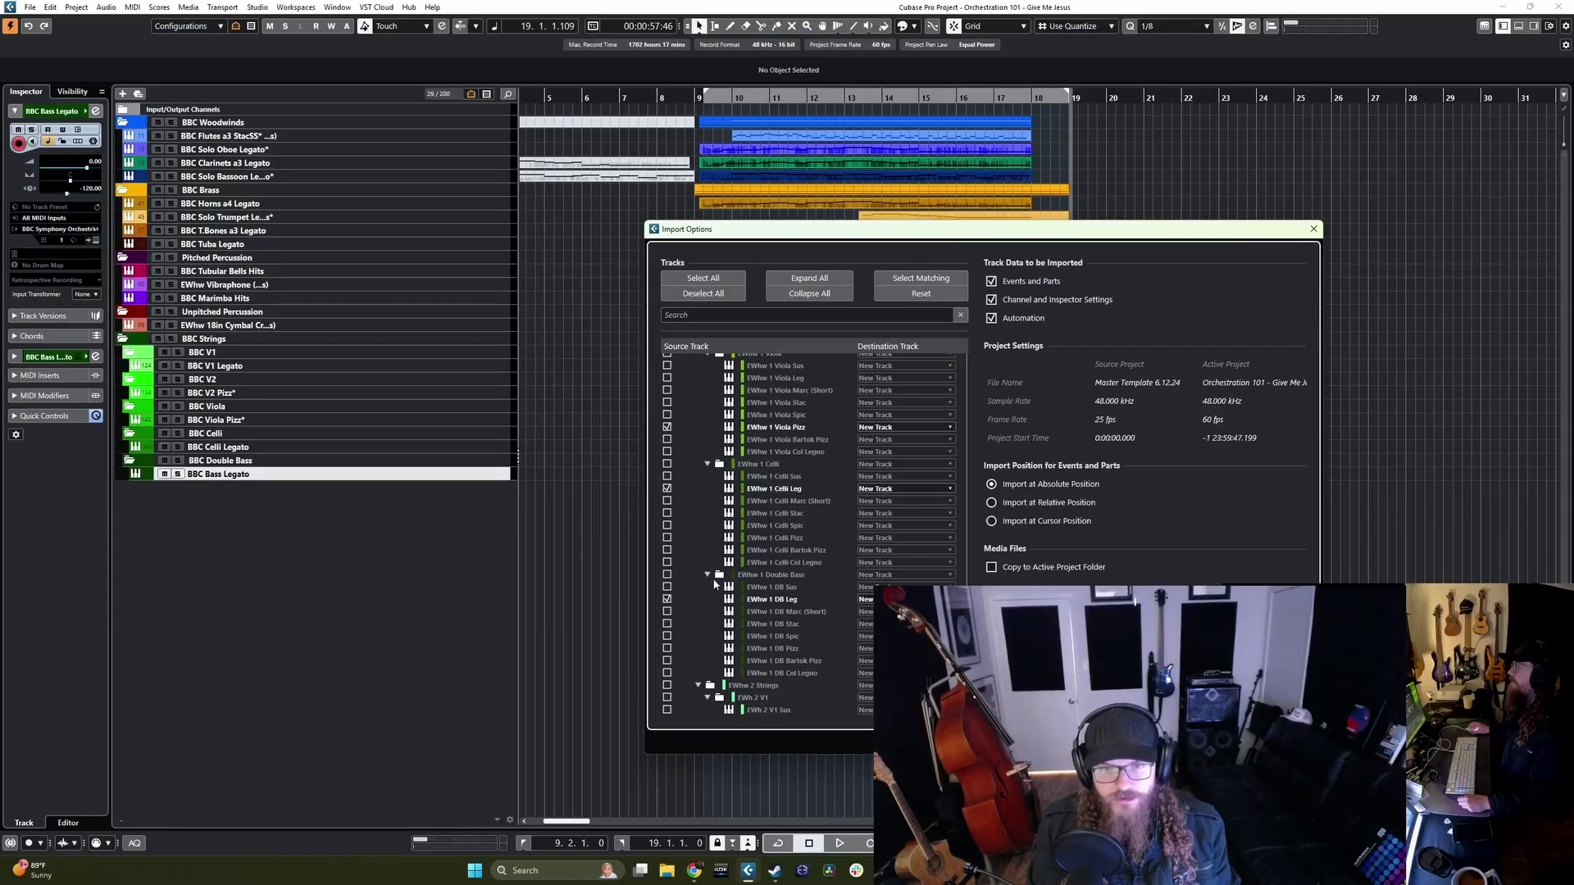
pyautogui.scroll(2, 718, 590)
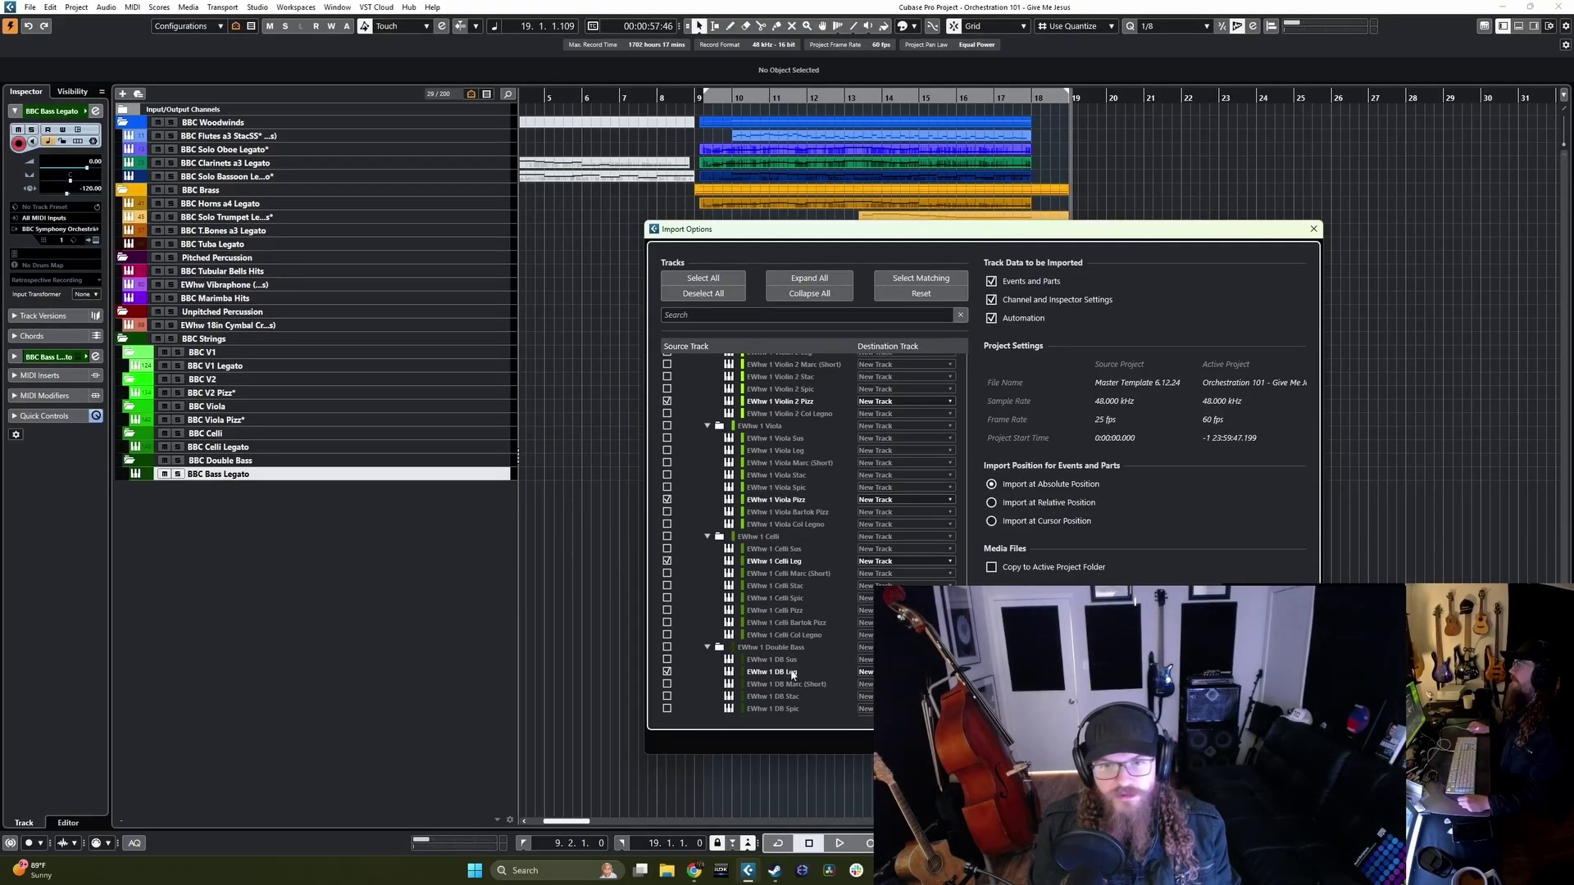
pyautogui.scroll(2, 799, 672)
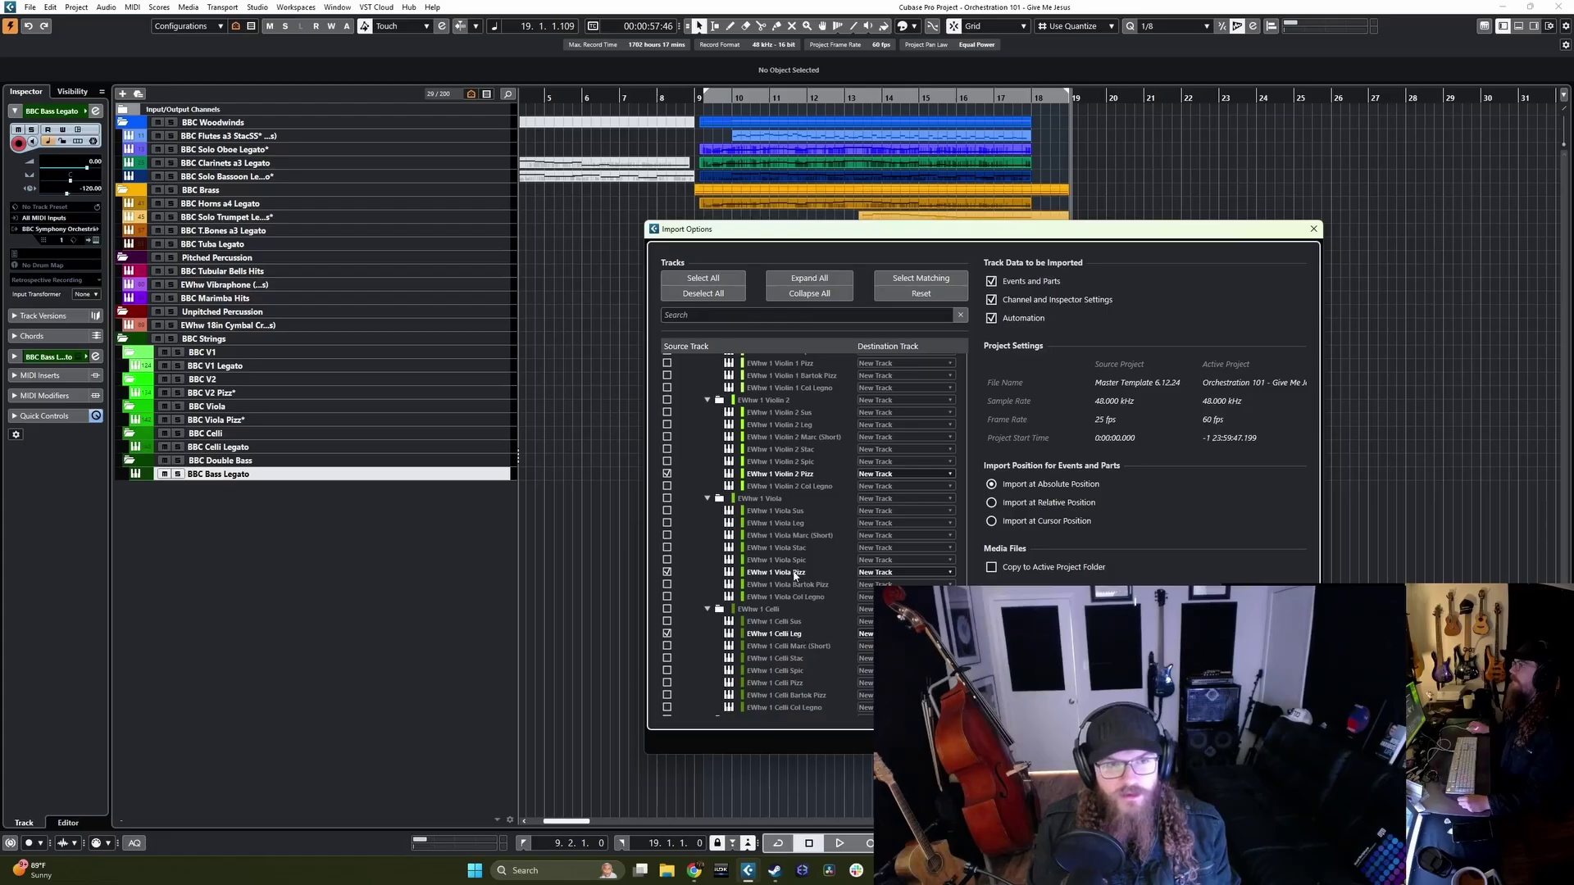
pyautogui.scroll(4, 803, 459)
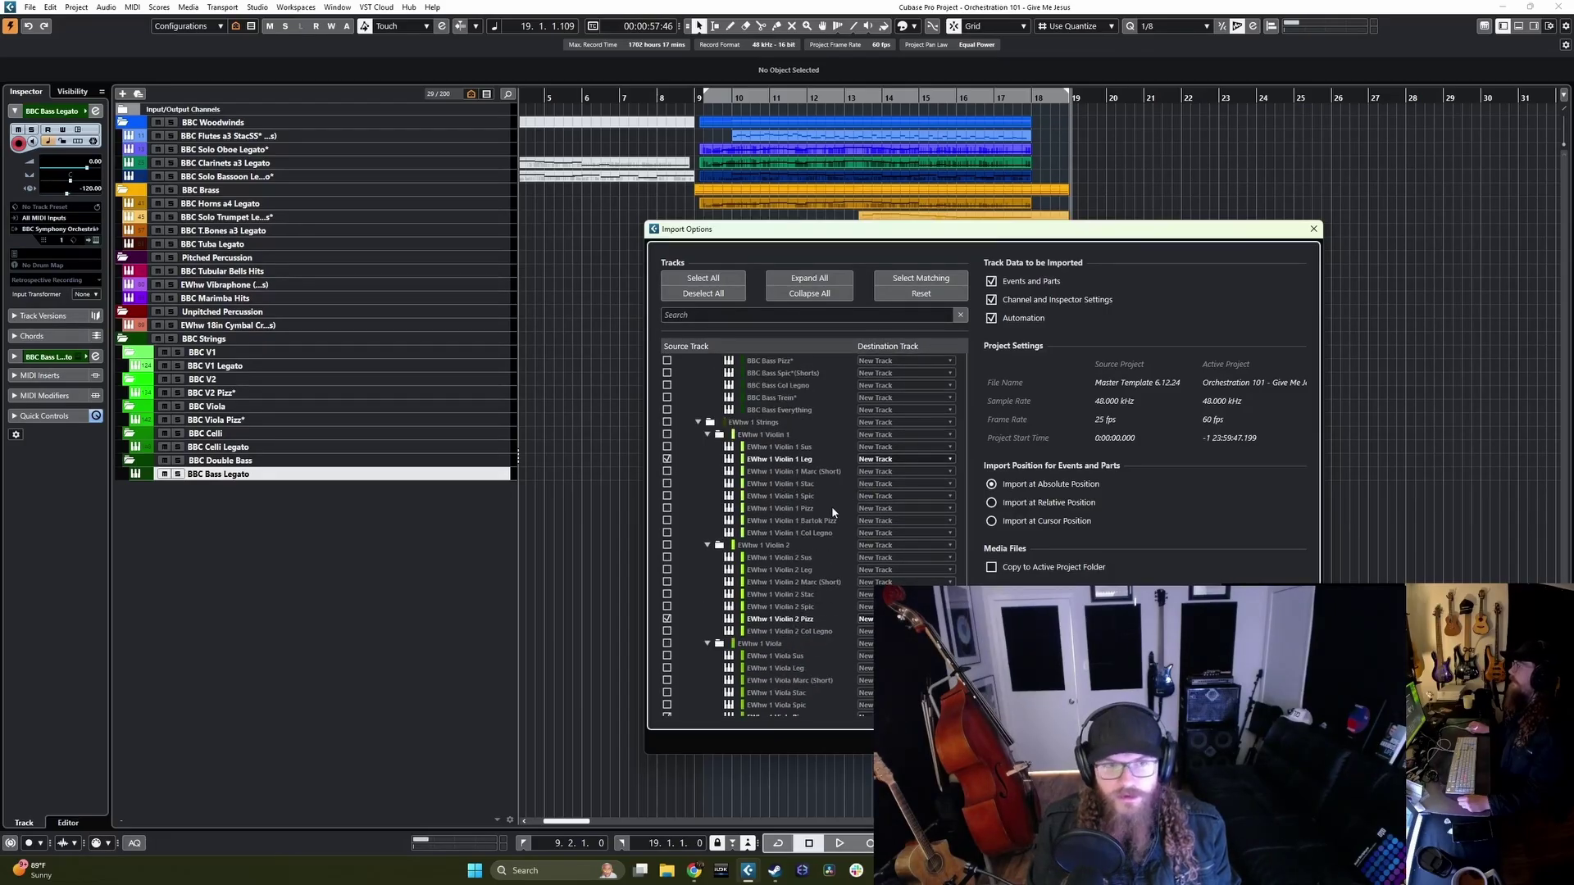
# Step: Browse the source track list for the EWhw brass instruments that match the BBC brass parts
pyautogui.scroll(6, 820, 532)
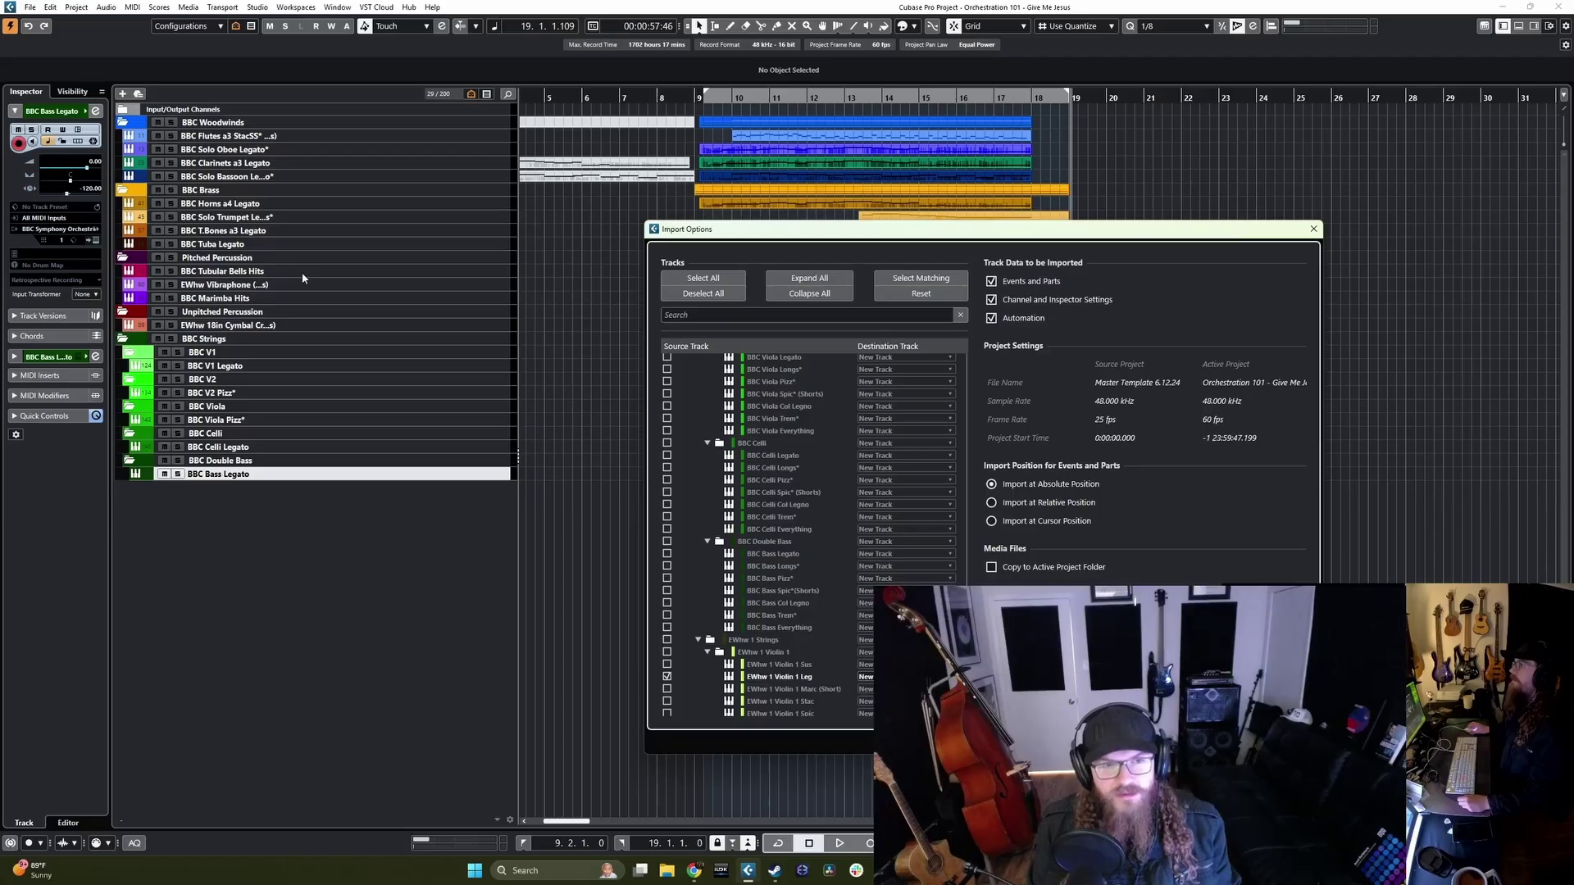
pyautogui.scroll(12, 751, 545)
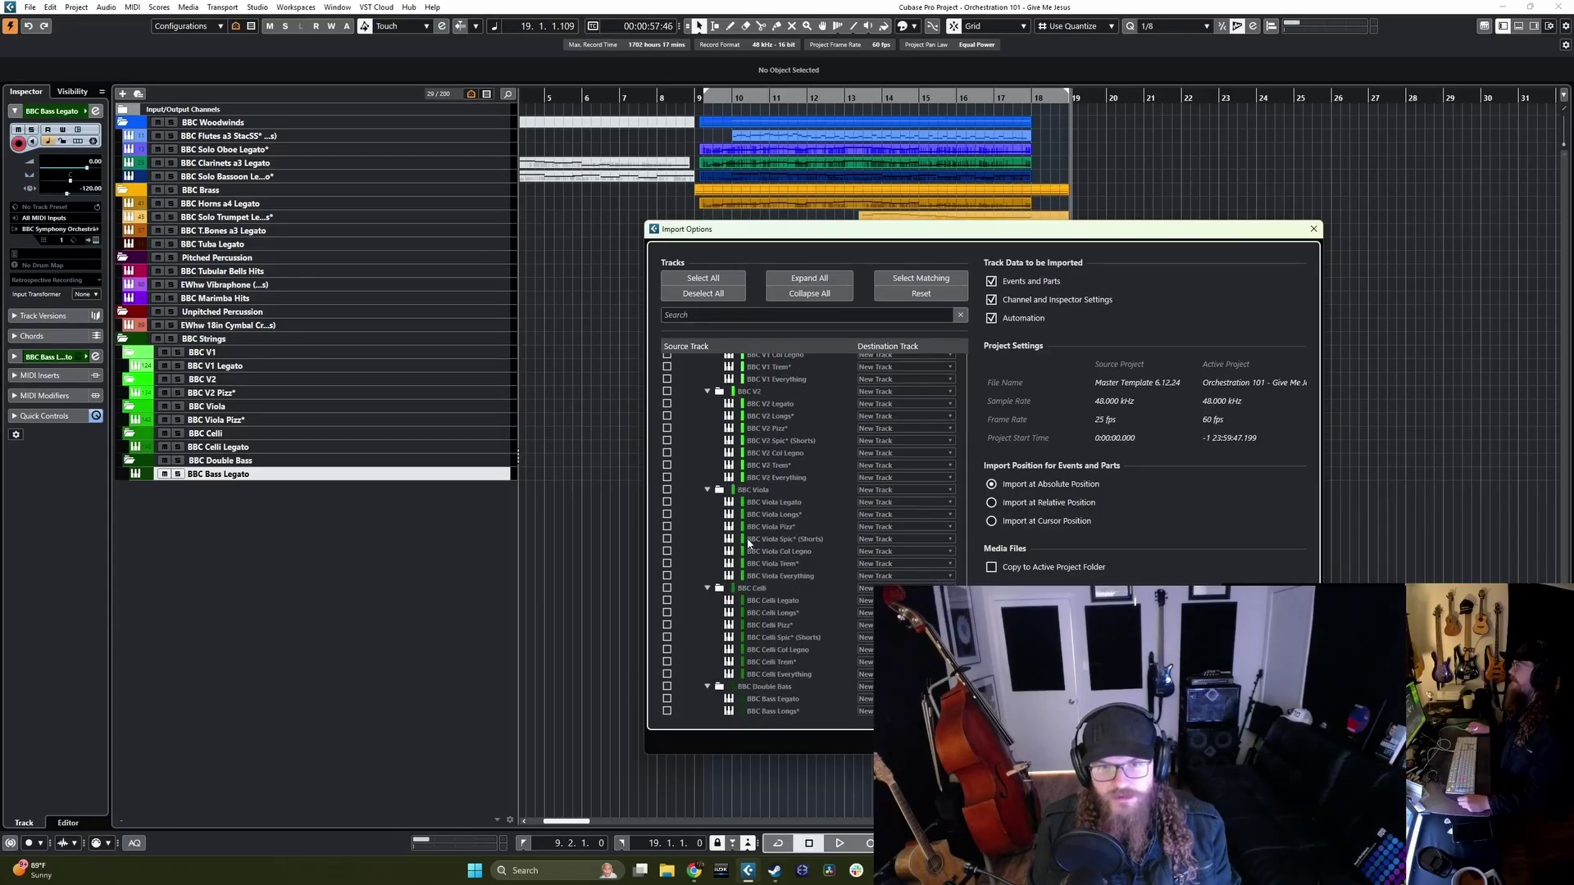
pyautogui.scroll(-10, 772, 553)
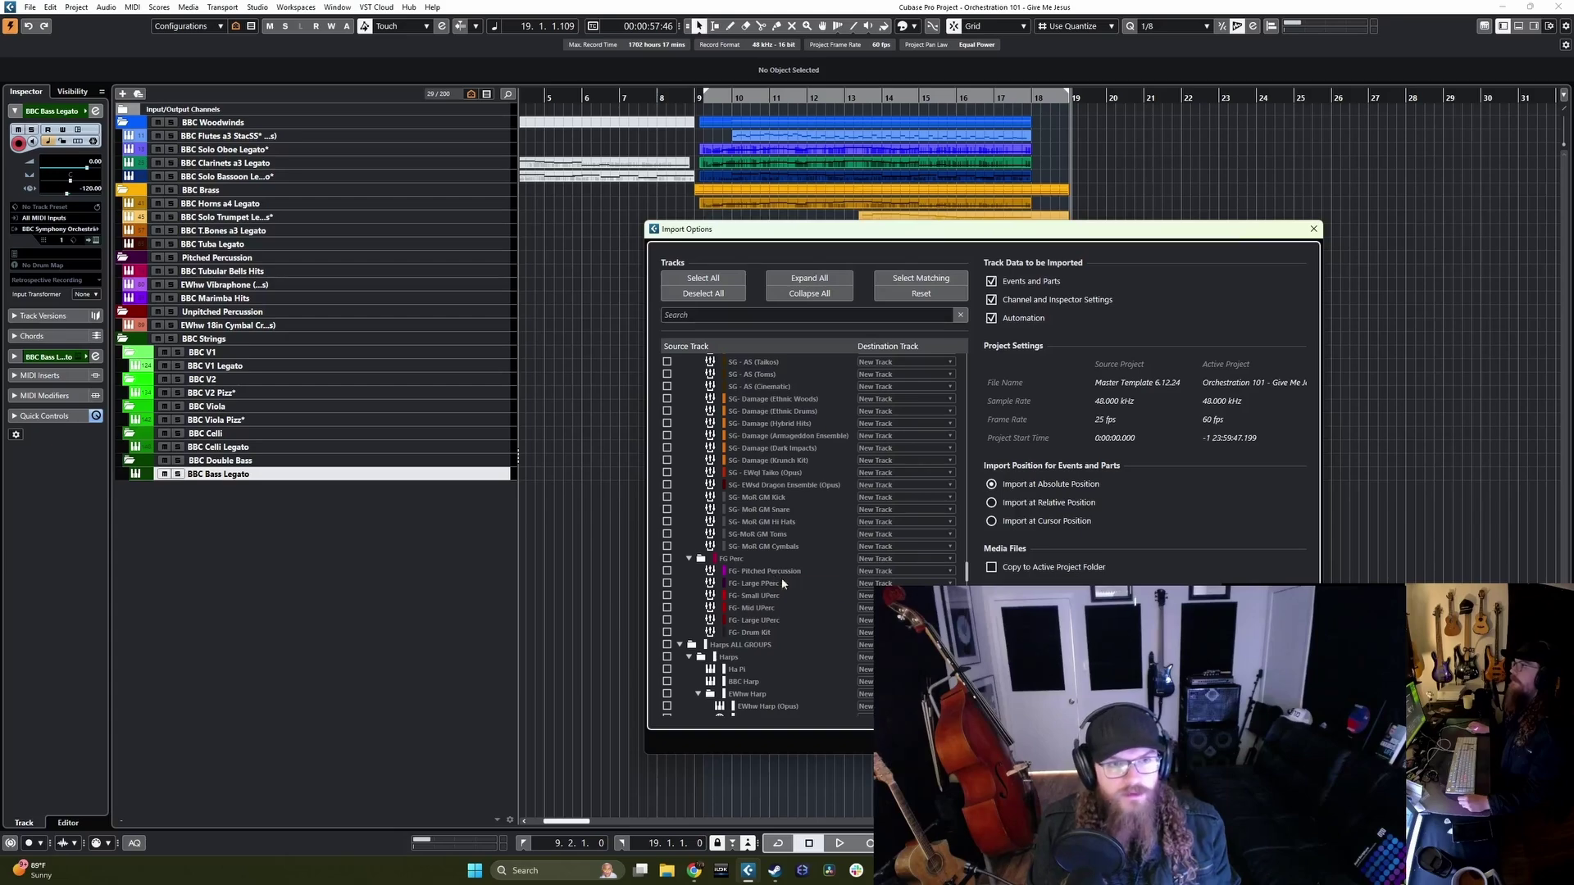
pyautogui.scroll(5, 794, 580)
pyautogui.scroll(8, 902, 578)
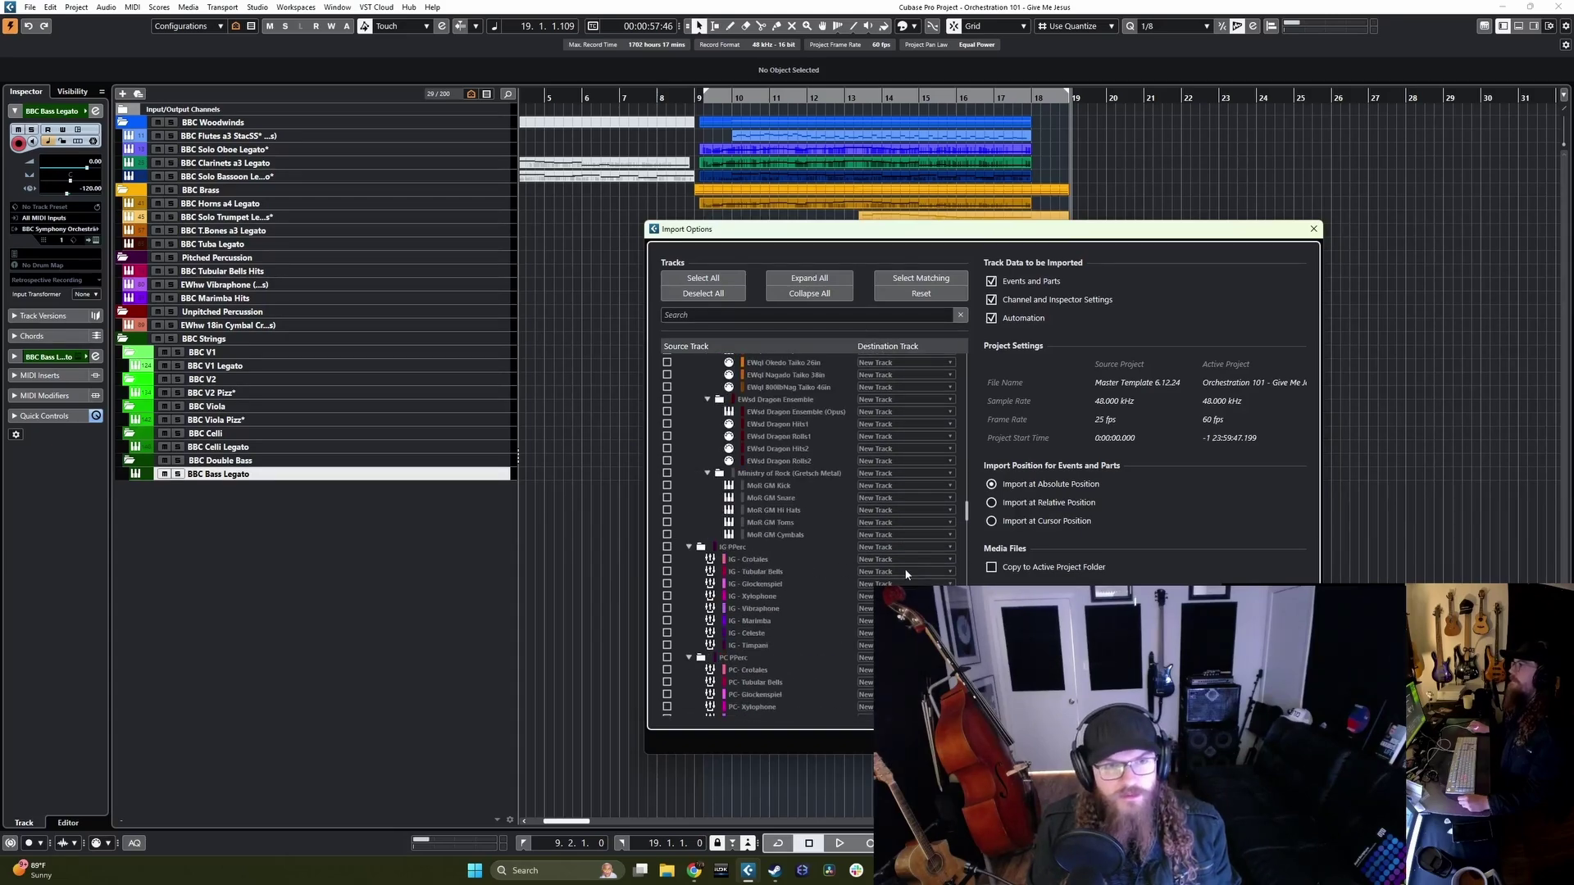
pyautogui.scroll(10, 901, 579)
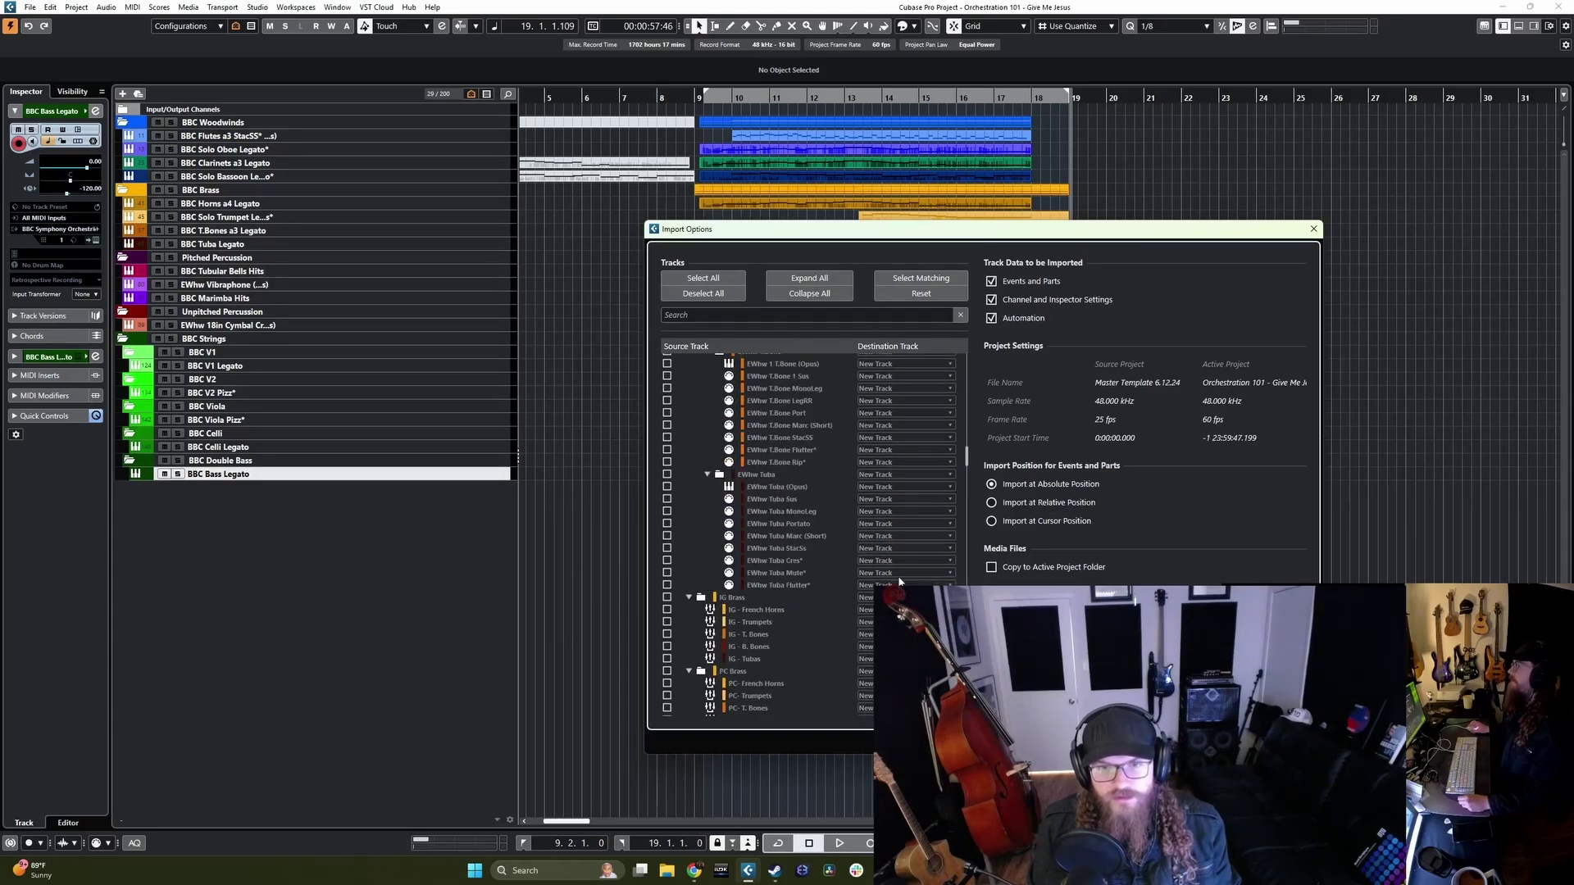
pyautogui.scroll(6, 899, 581)
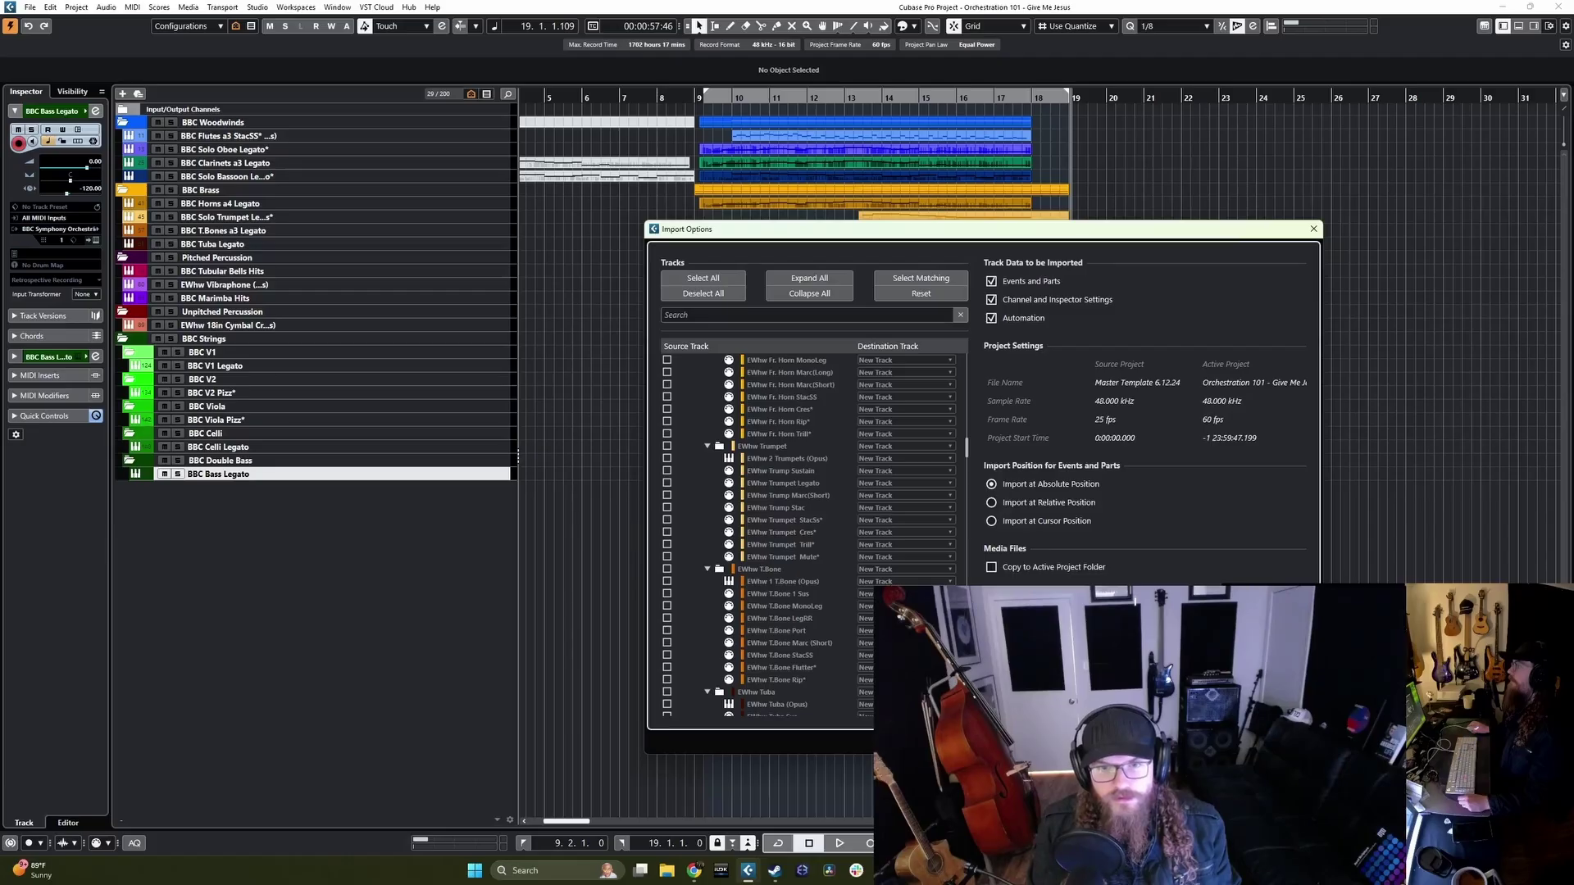
pyautogui.scroll(-2, 850, 577)
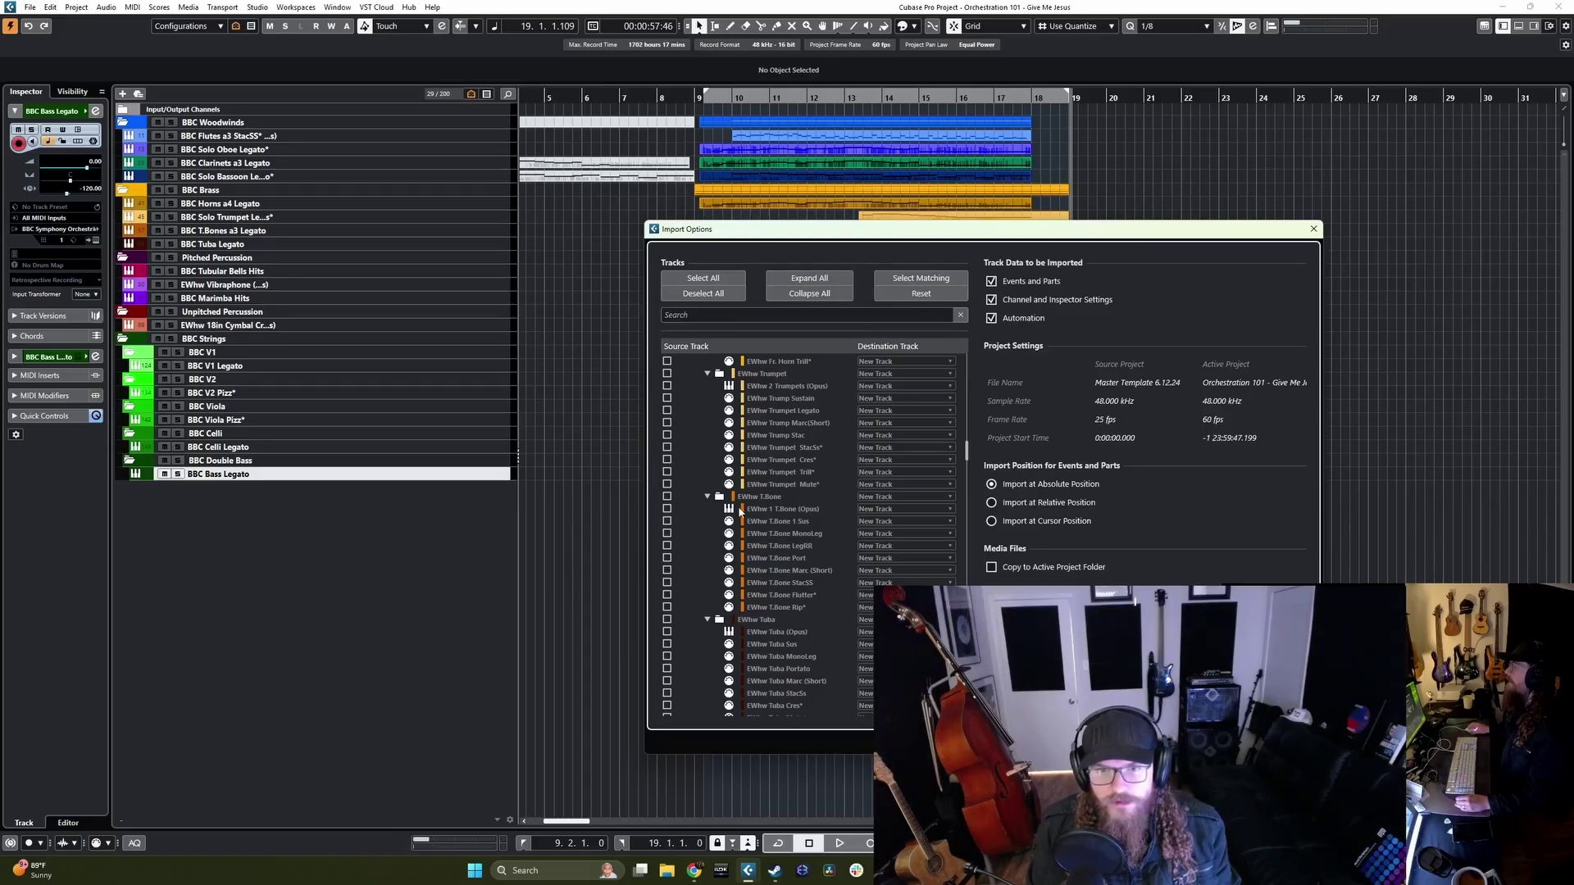
pyautogui.scroll(-3, 762, 529)
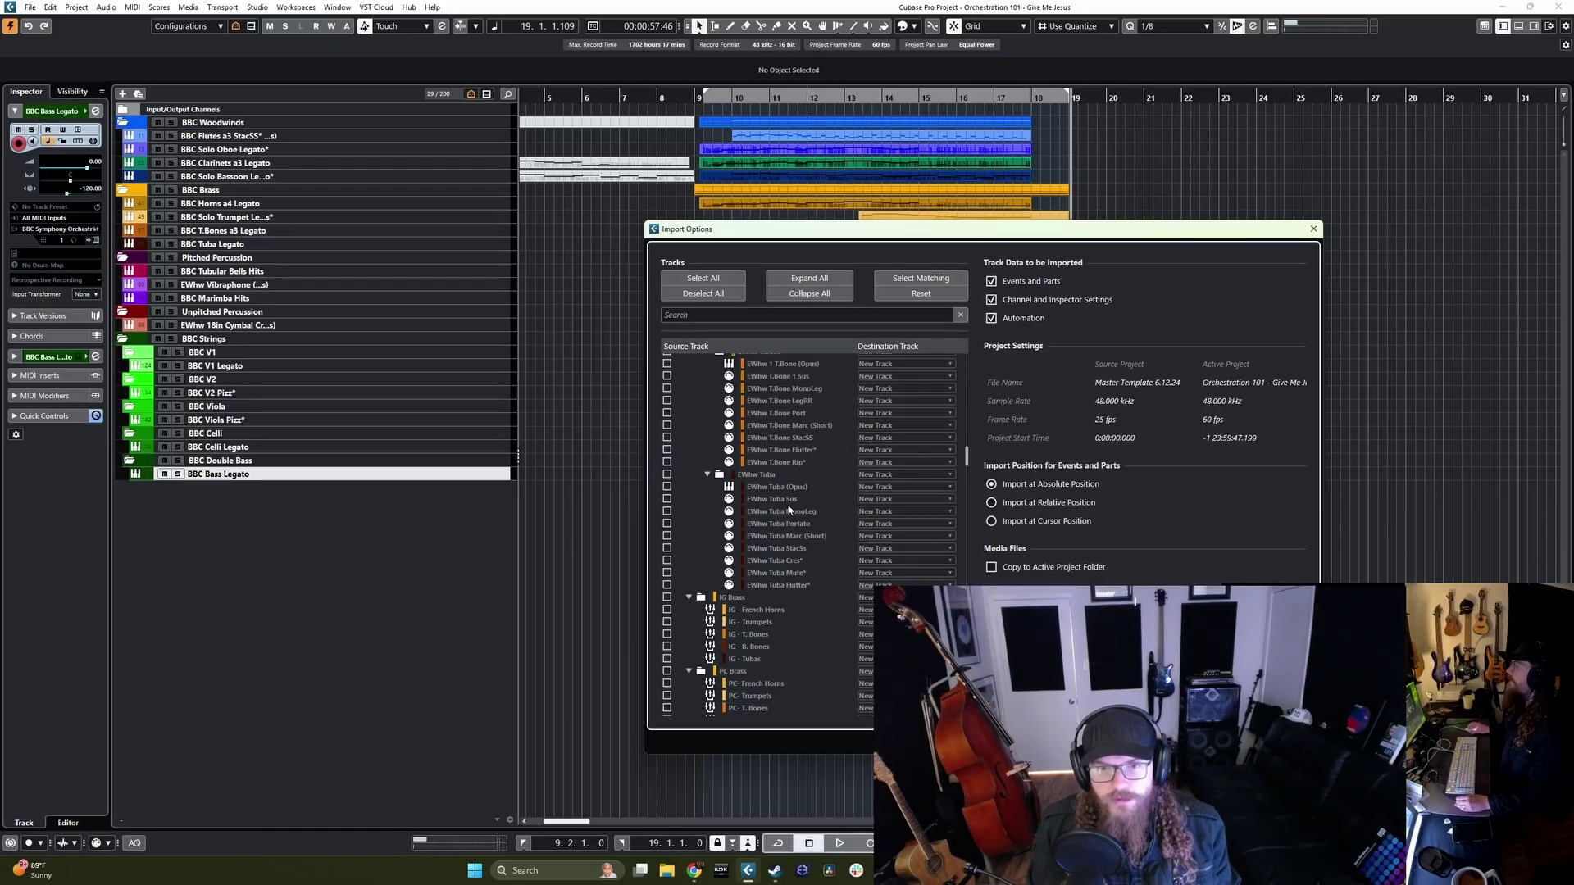
# Step: Mark the complete EWhw Tuba and EWhw T.Bone folders for import
pyautogui.click(667, 475)
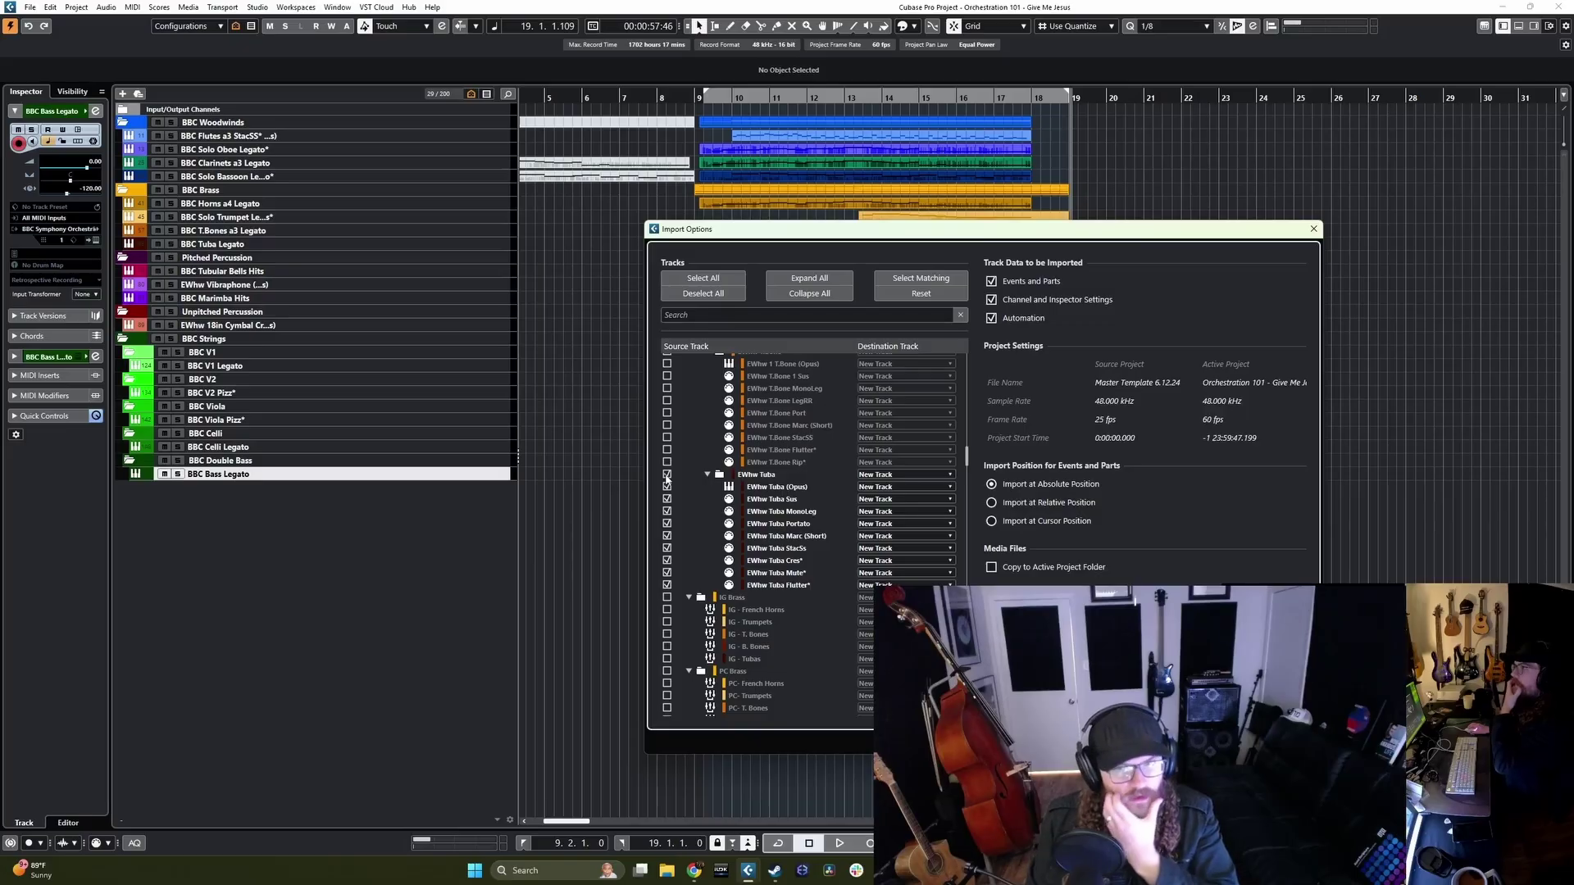
pyautogui.scroll(2, 687, 485)
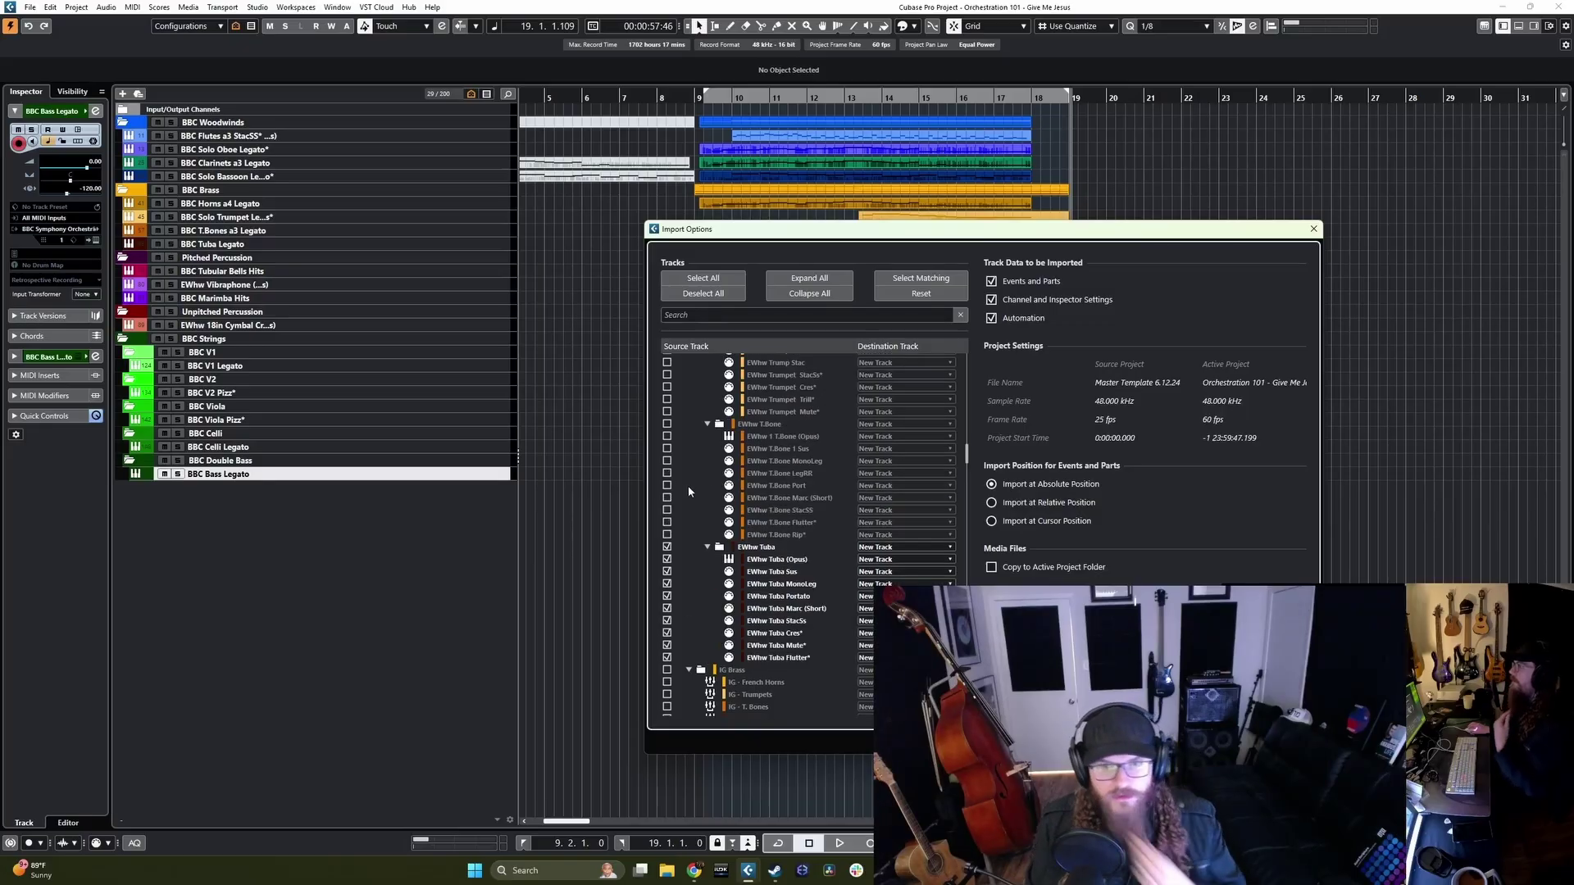
pyautogui.click(666, 425)
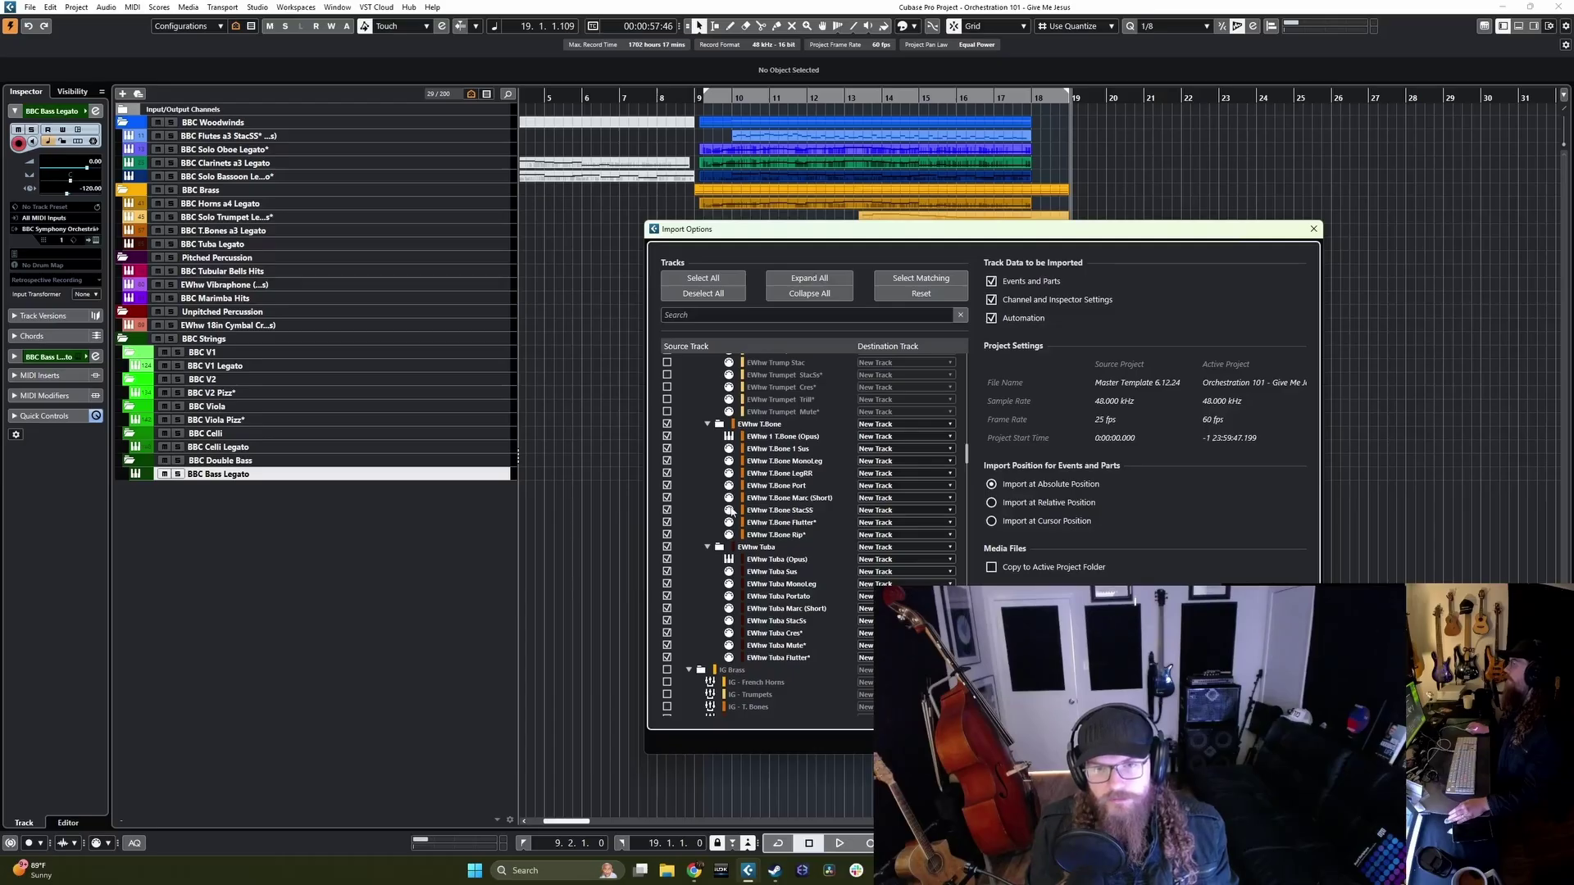
# Step: Mark only the EWhw Tuba (Opus) and EWhw 1 T.Bone (Opus) source tracks instead of their whole folders
pyautogui.click(668, 547)
pyautogui.click(667, 559)
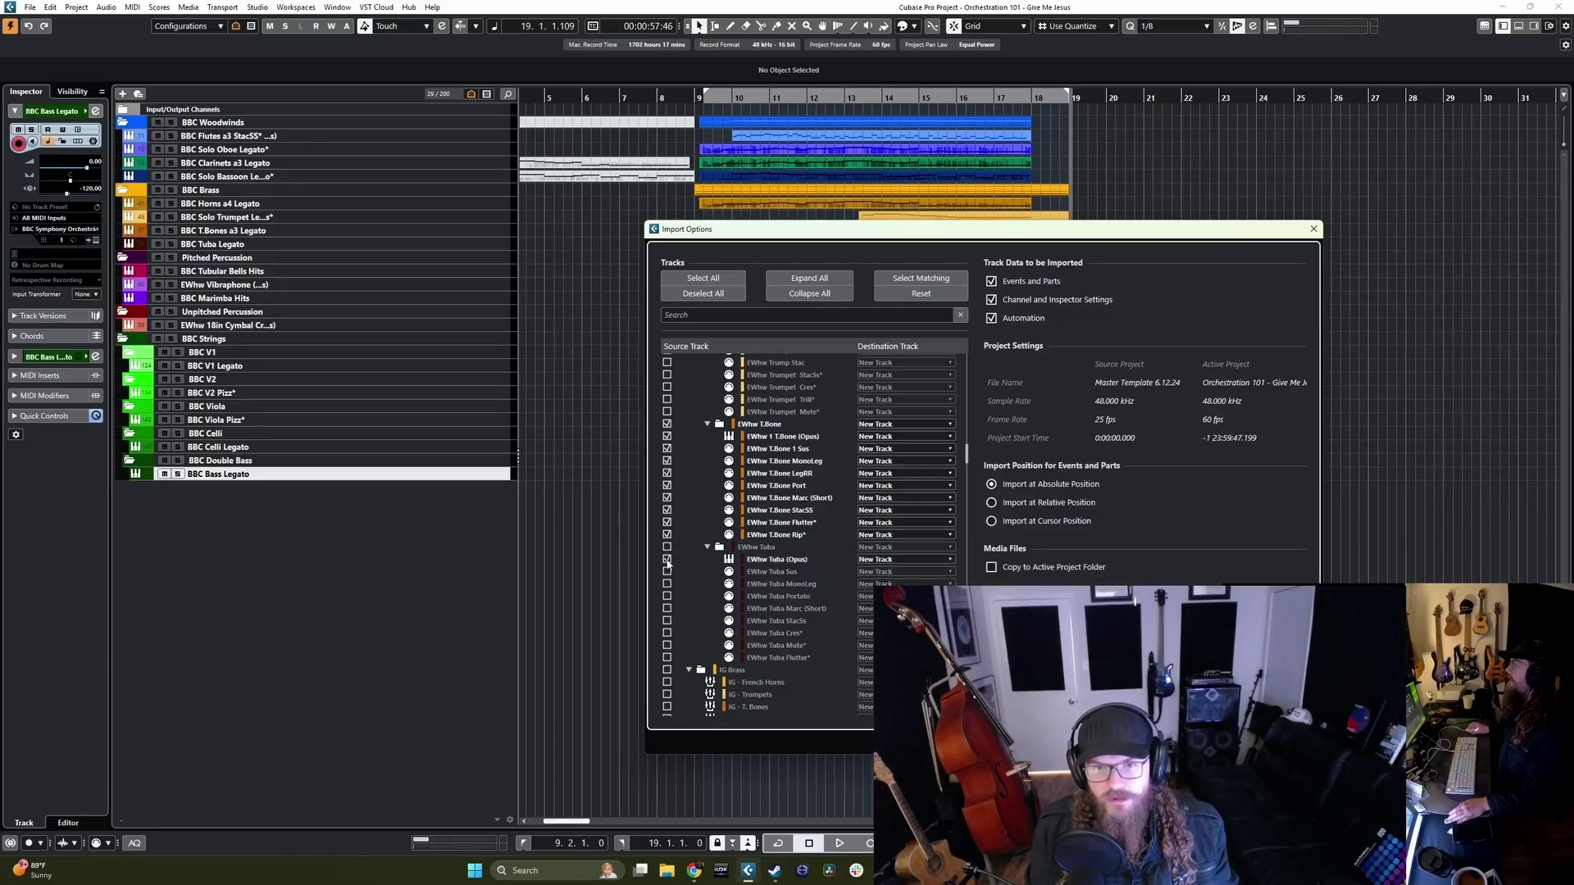
pyautogui.click(667, 424)
pyautogui.click(668, 436)
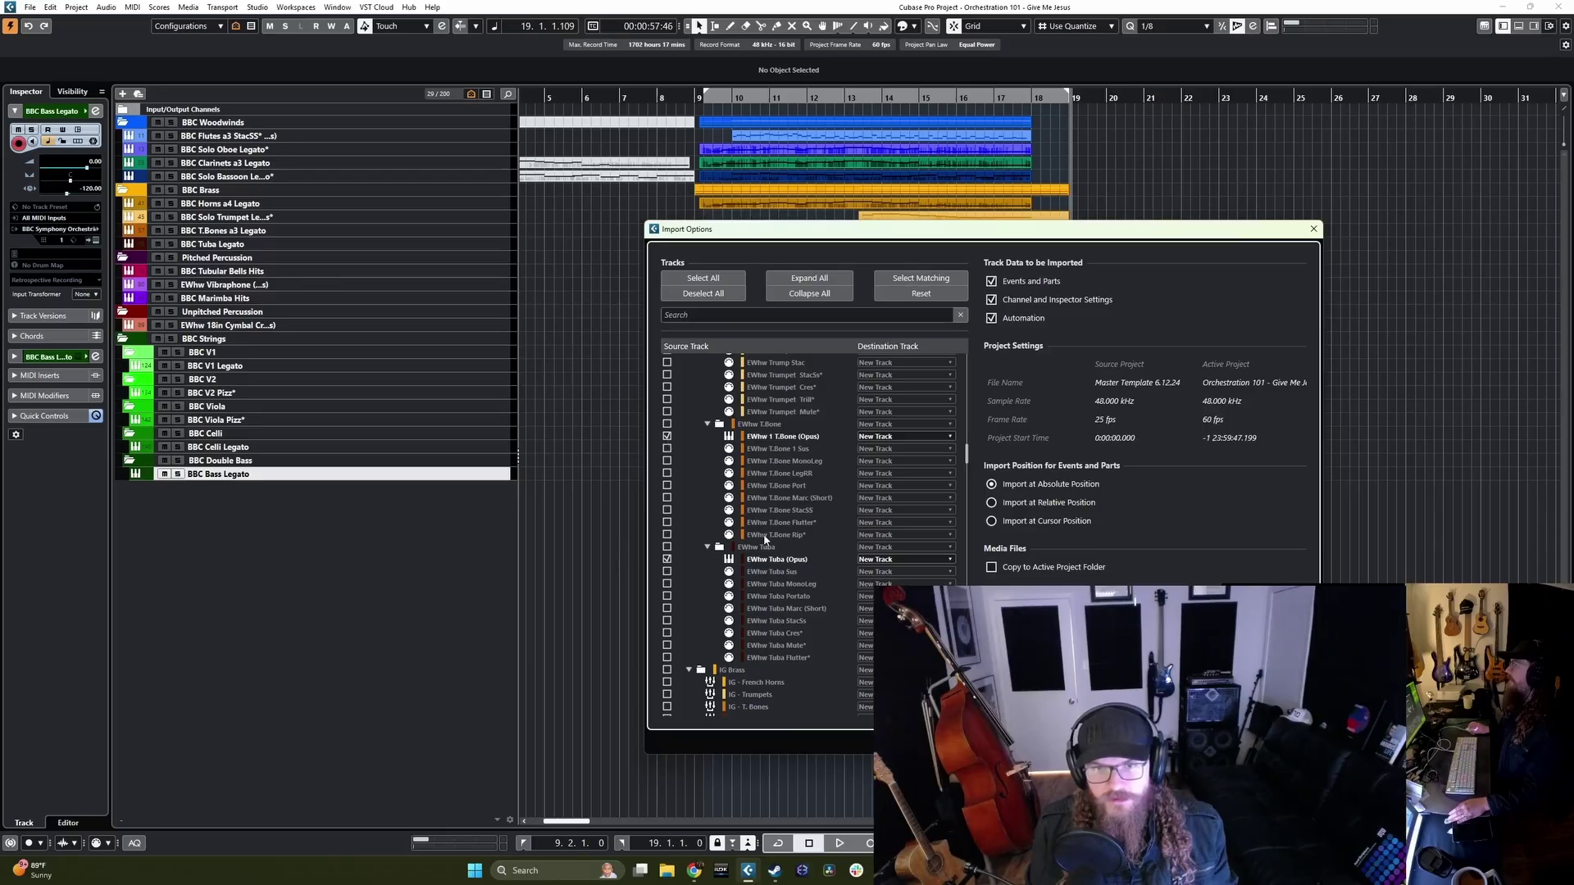
# Step: Mark the EWhw 2 Trumpets (Opus) and EWhw Fr. Horn (Opus) source tracks for import
pyautogui.scroll(6, 783, 572)
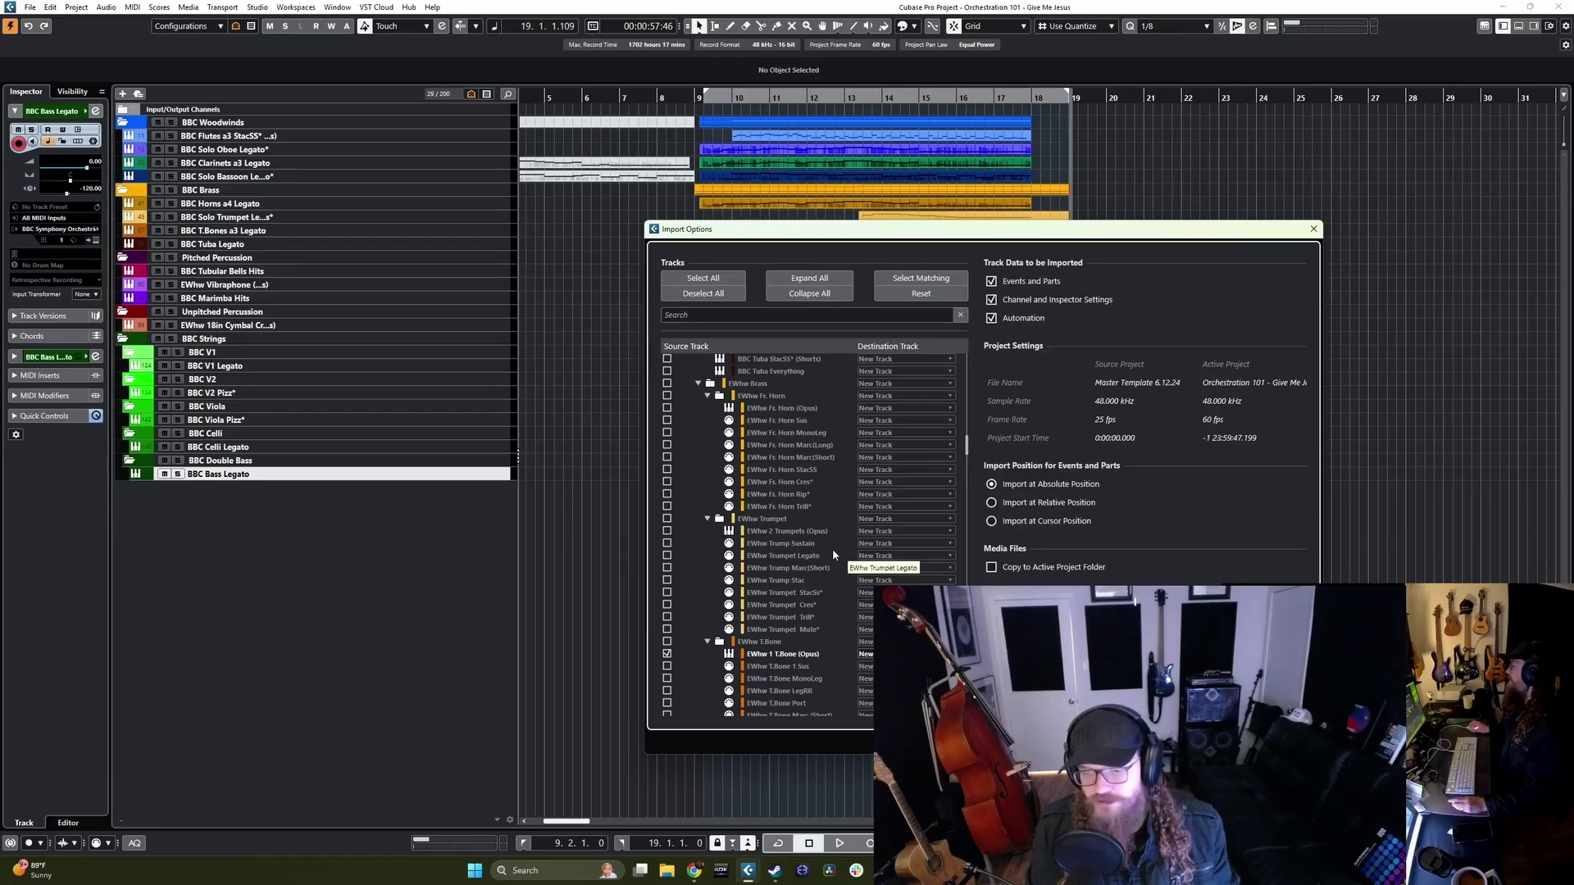
pyautogui.scroll(2, 818, 552)
pyautogui.scroll(-4, 813, 553)
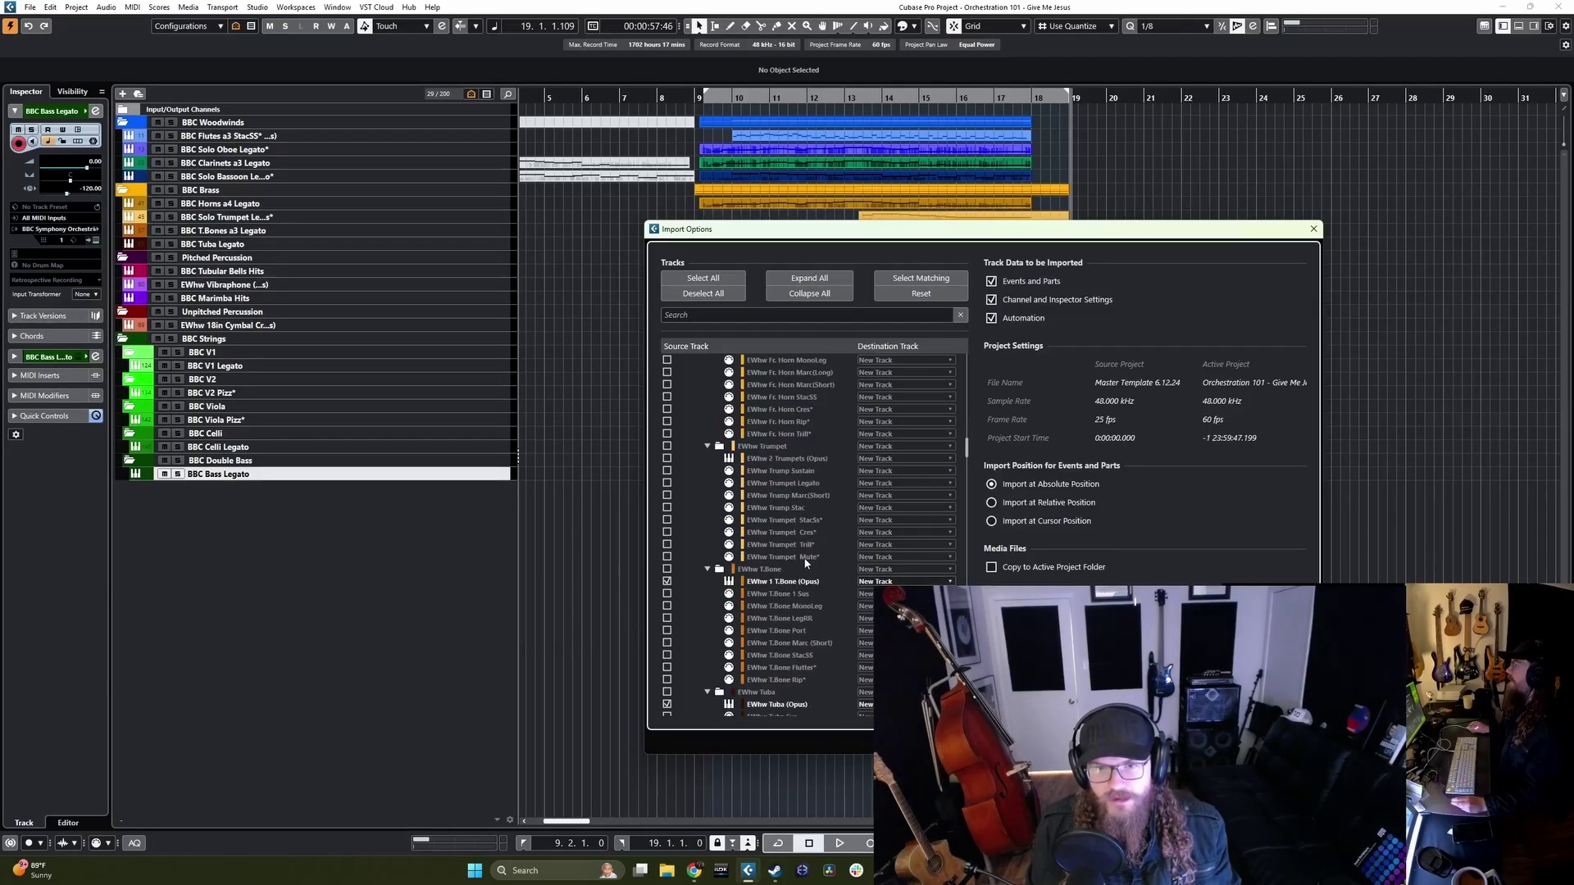
pyautogui.click(667, 459)
pyautogui.scroll(4, 687, 495)
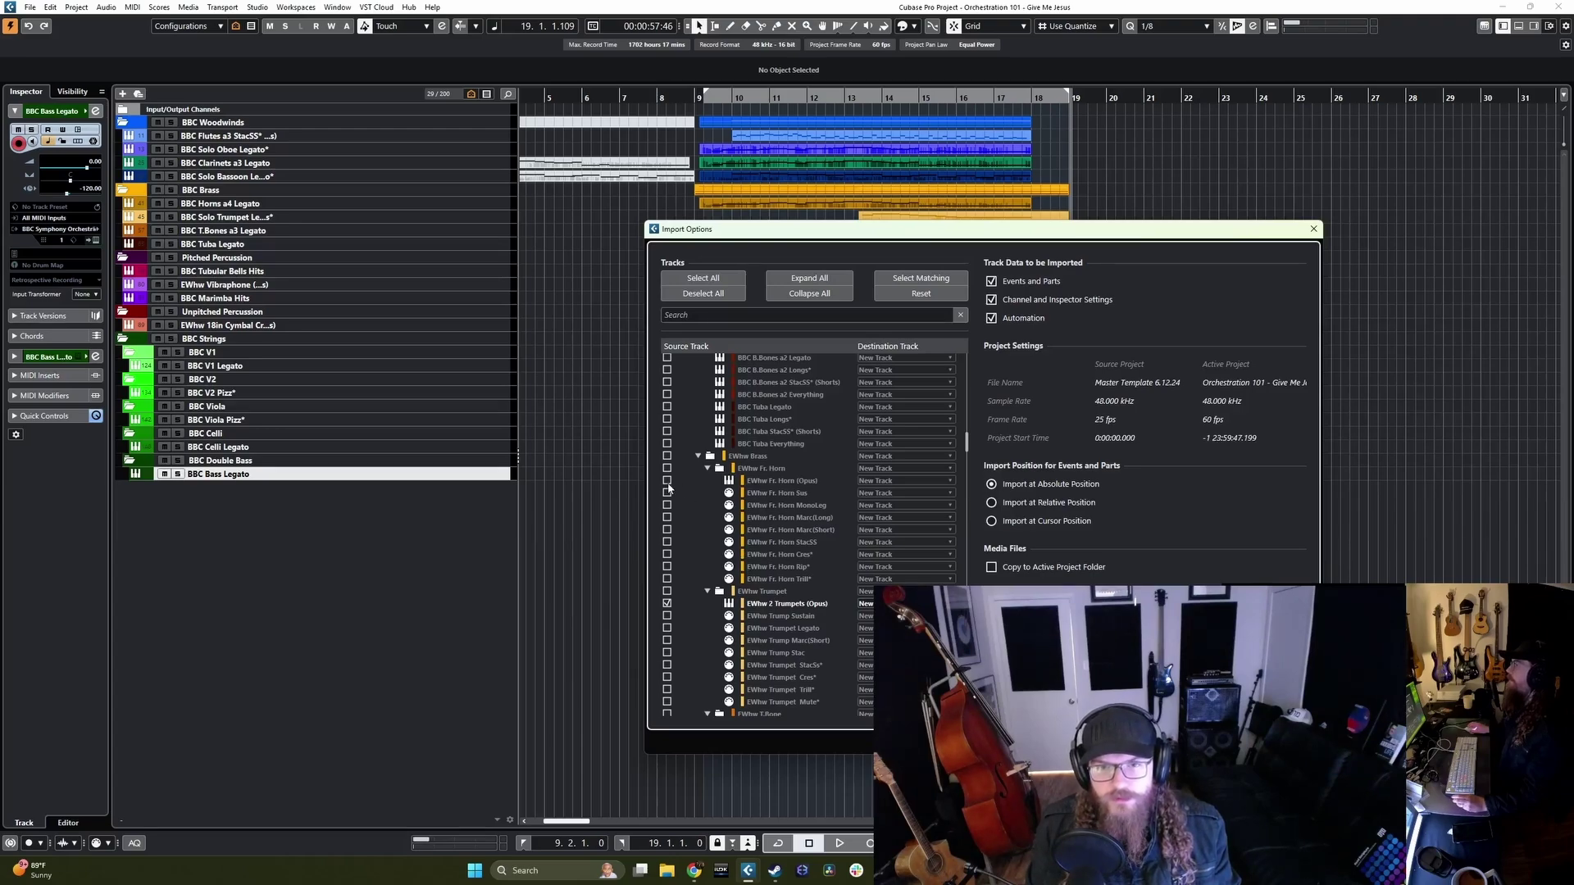
pyautogui.scroll(8, 710, 564)
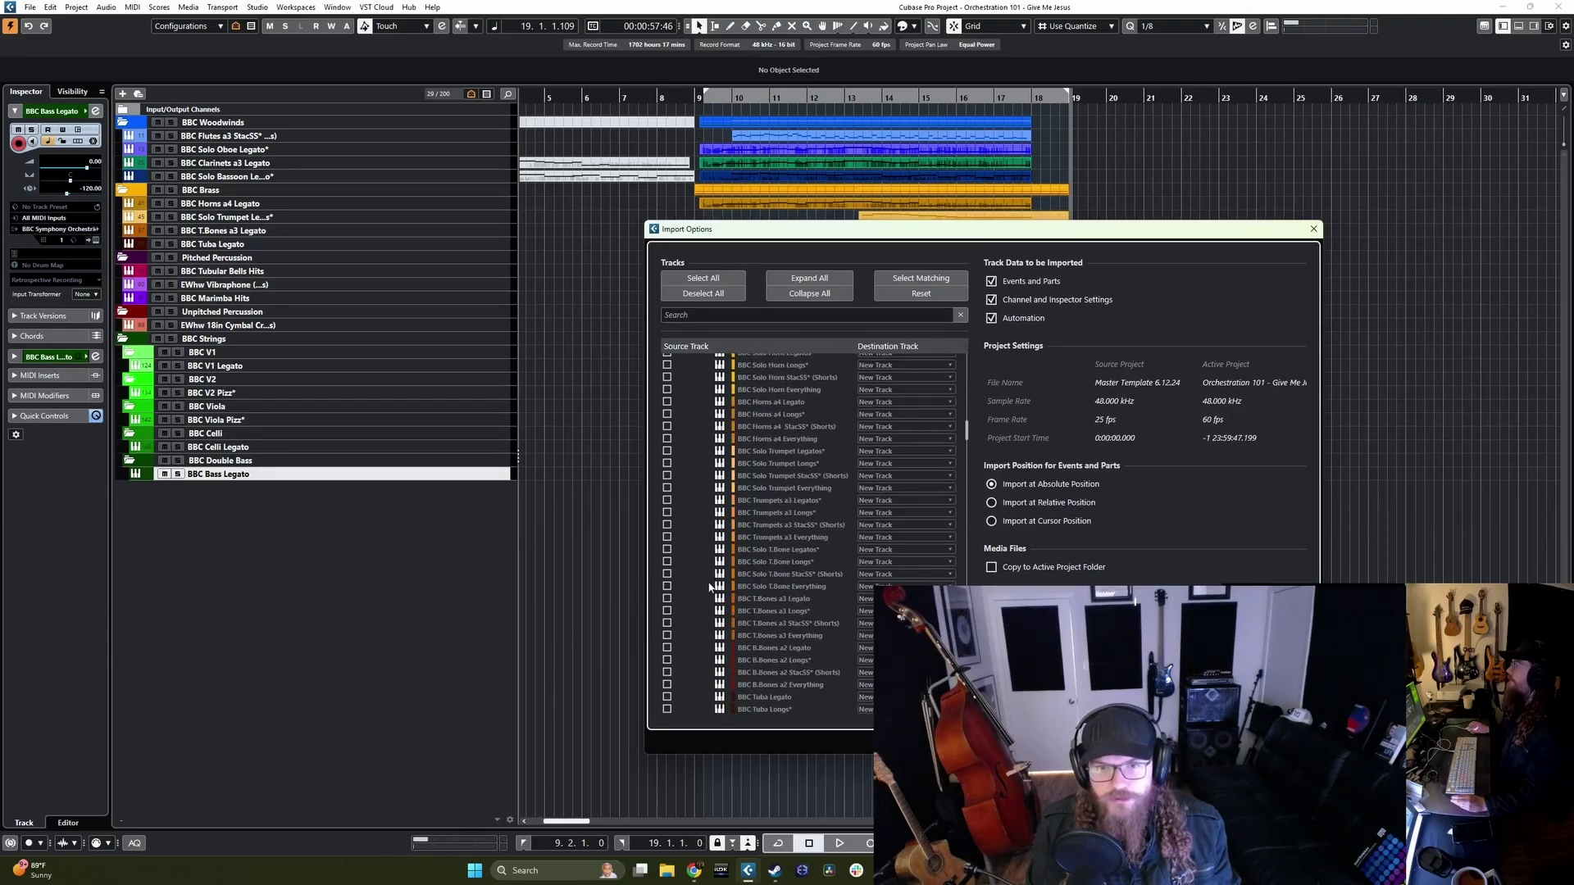
pyautogui.scroll(-8, 710, 587)
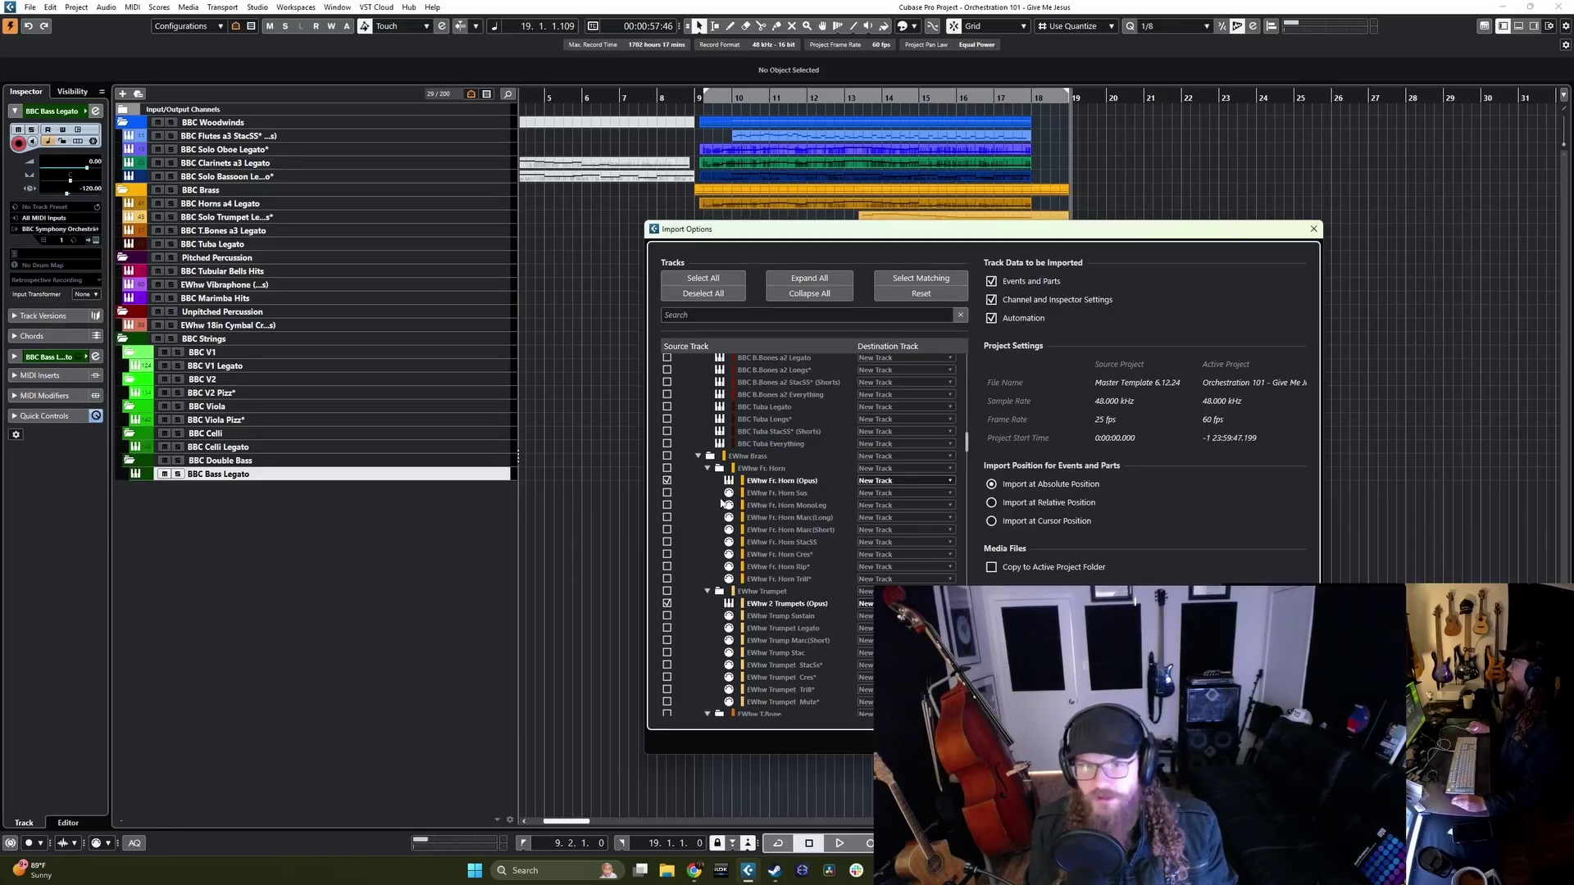
# Step: Mark the EWhw Bassoon (Opus) and EWhw Bb Clarinet (Opus) source tracks for import
pyautogui.scroll(2, 721, 525)
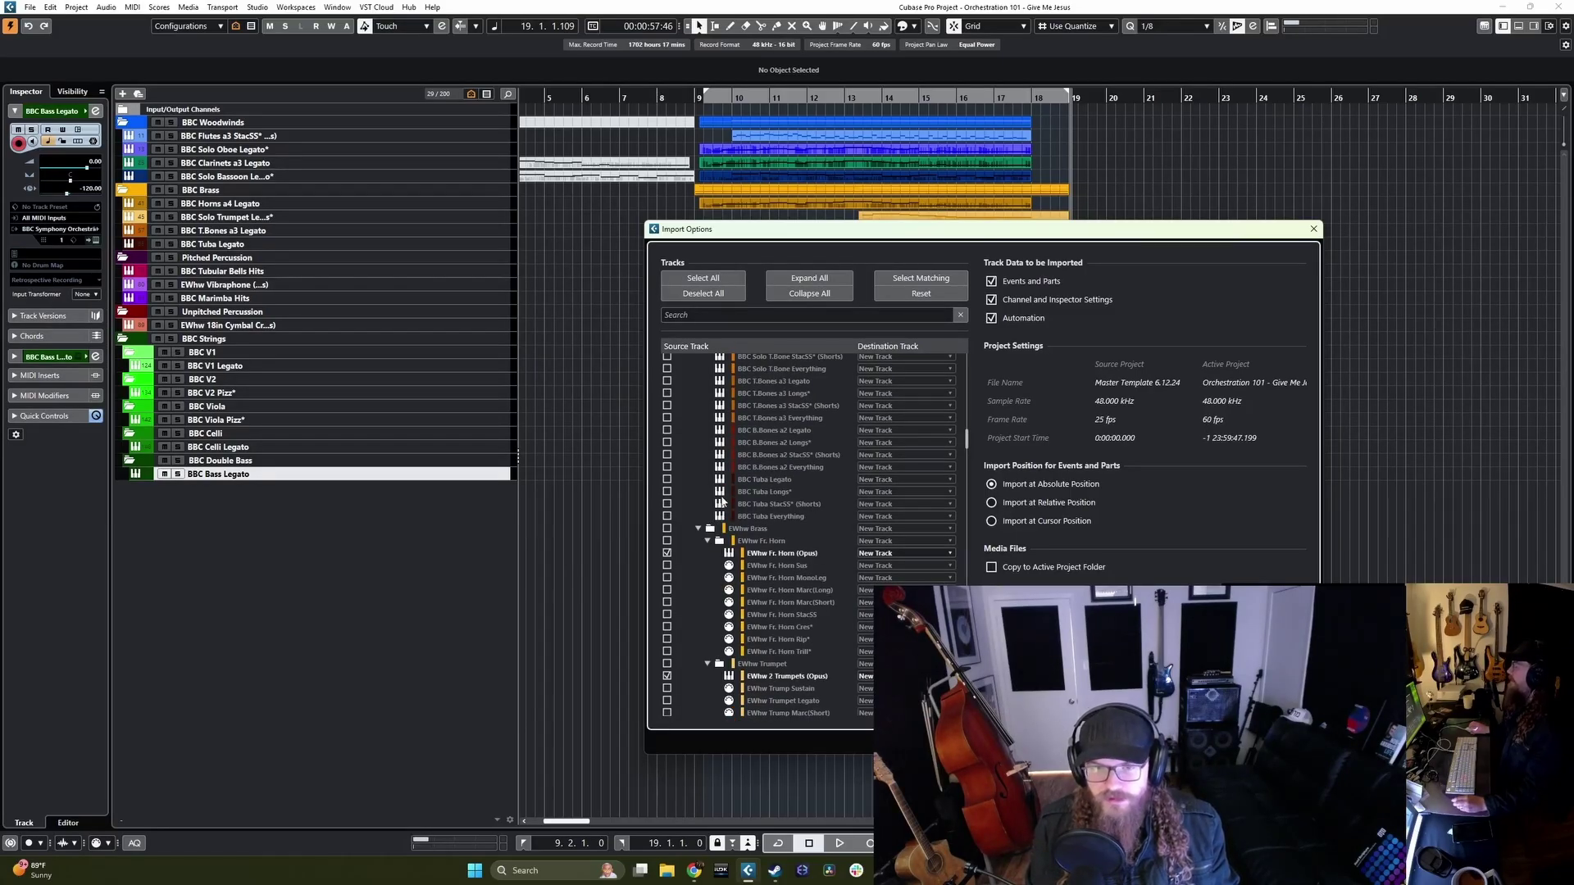
pyautogui.scroll(-2, 723, 508)
pyautogui.scroll(2, 724, 525)
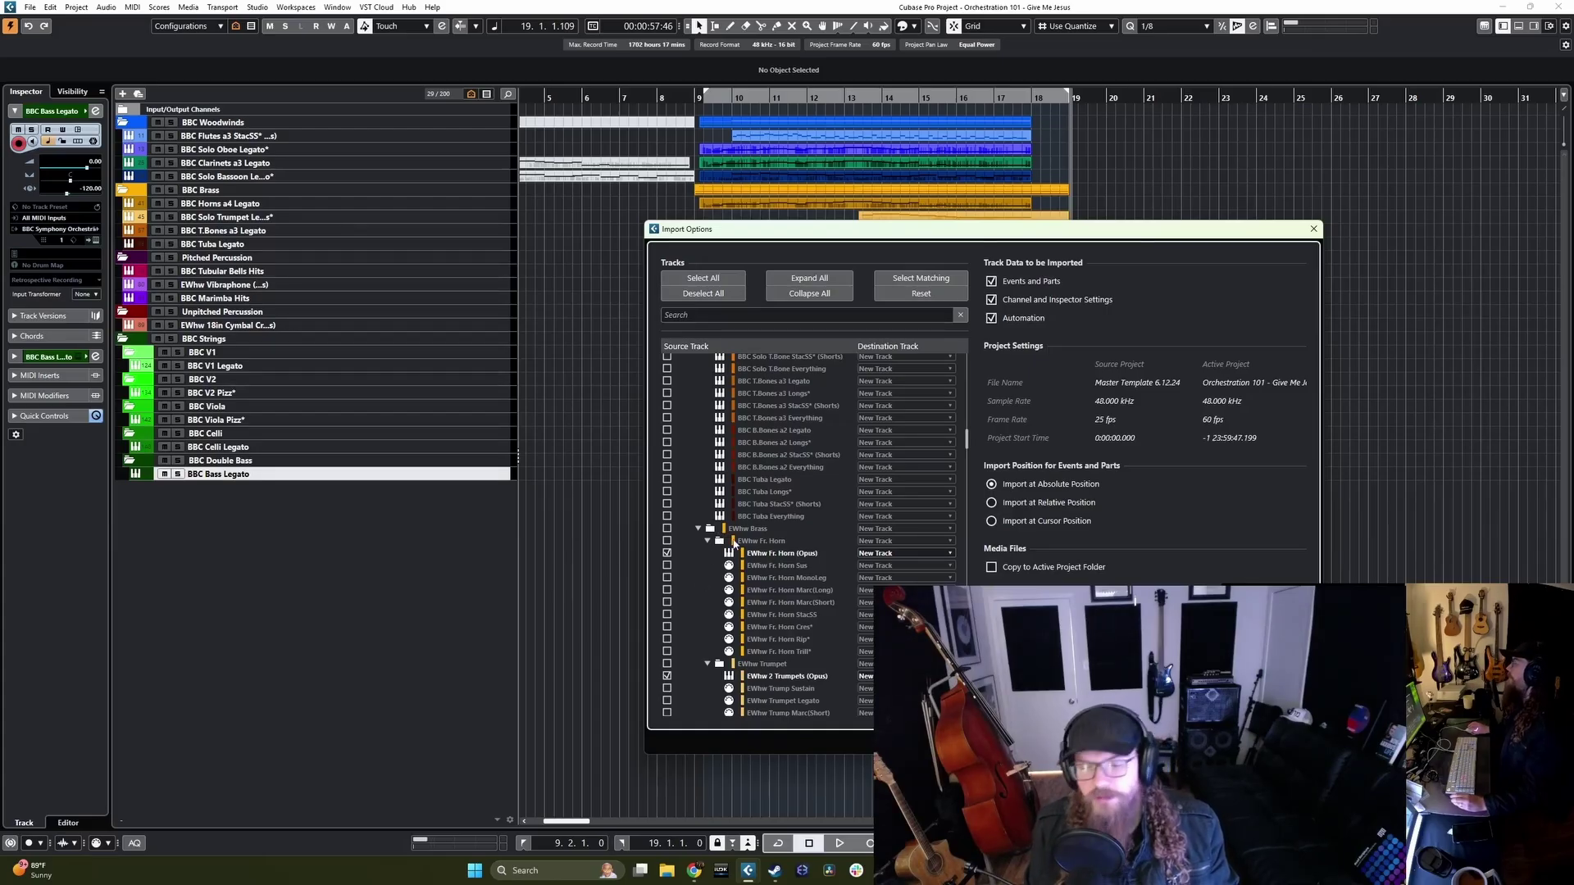
pyautogui.scroll(2, 819, 563)
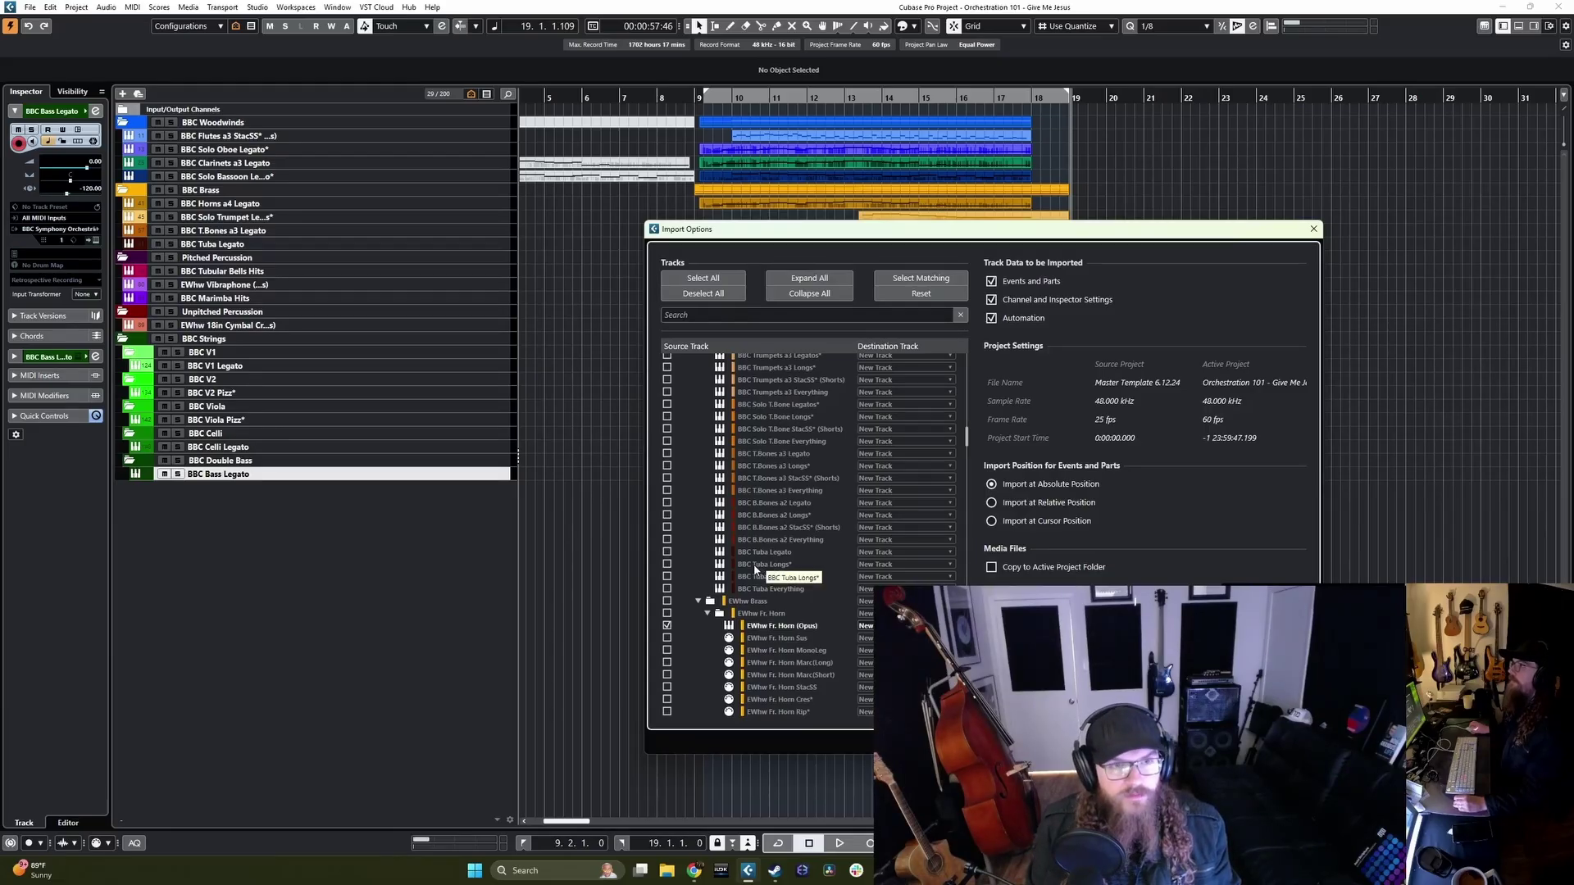
pyautogui.scroll(10, 824, 587)
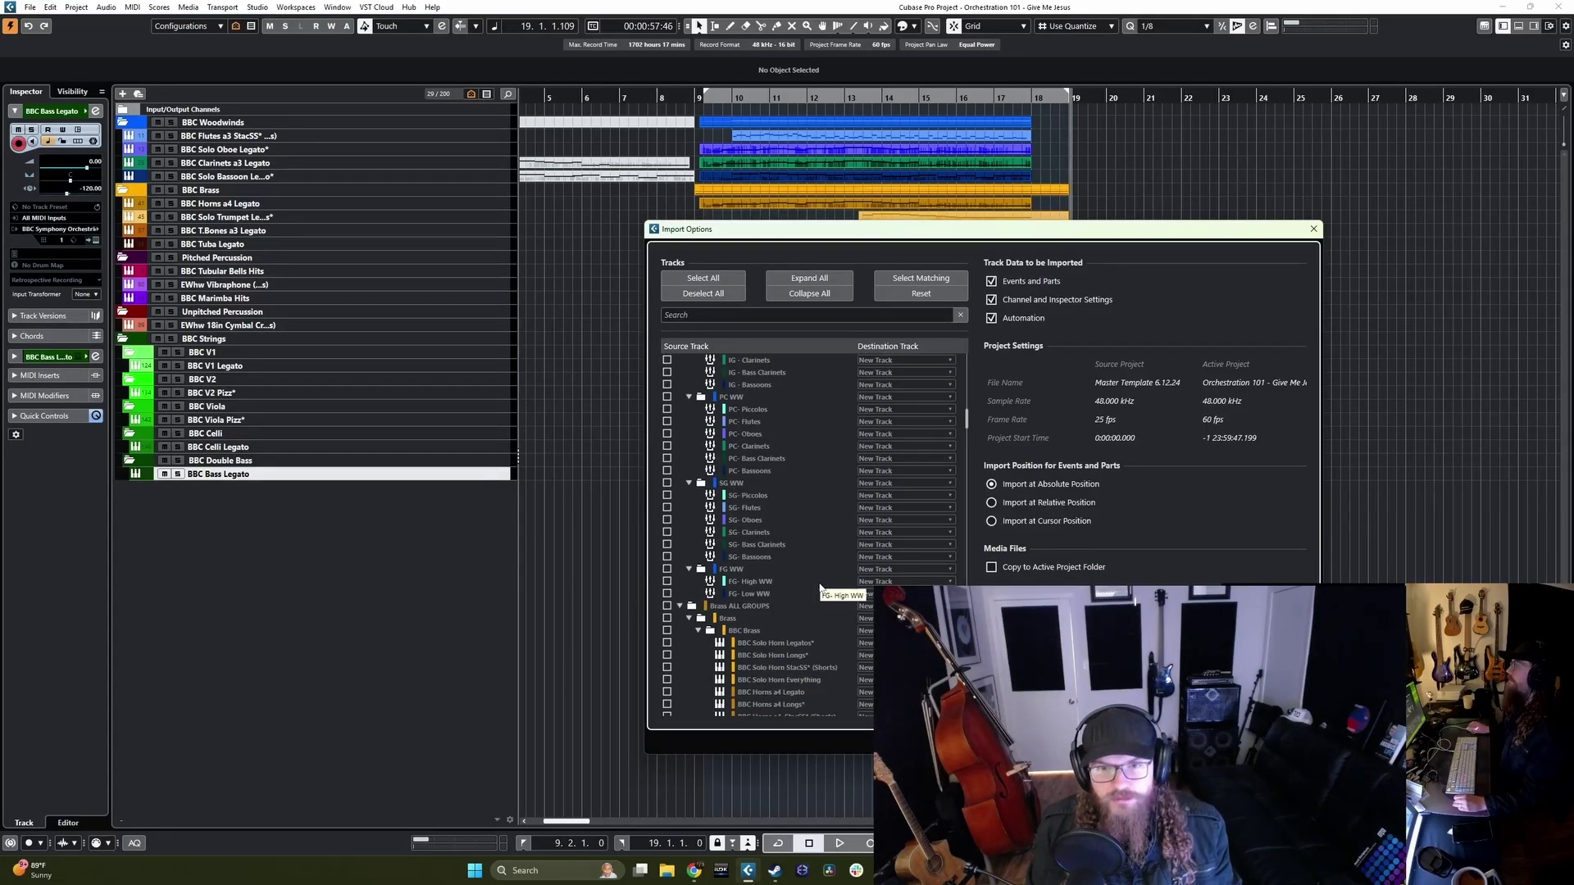
pyautogui.scroll(6, 812, 585)
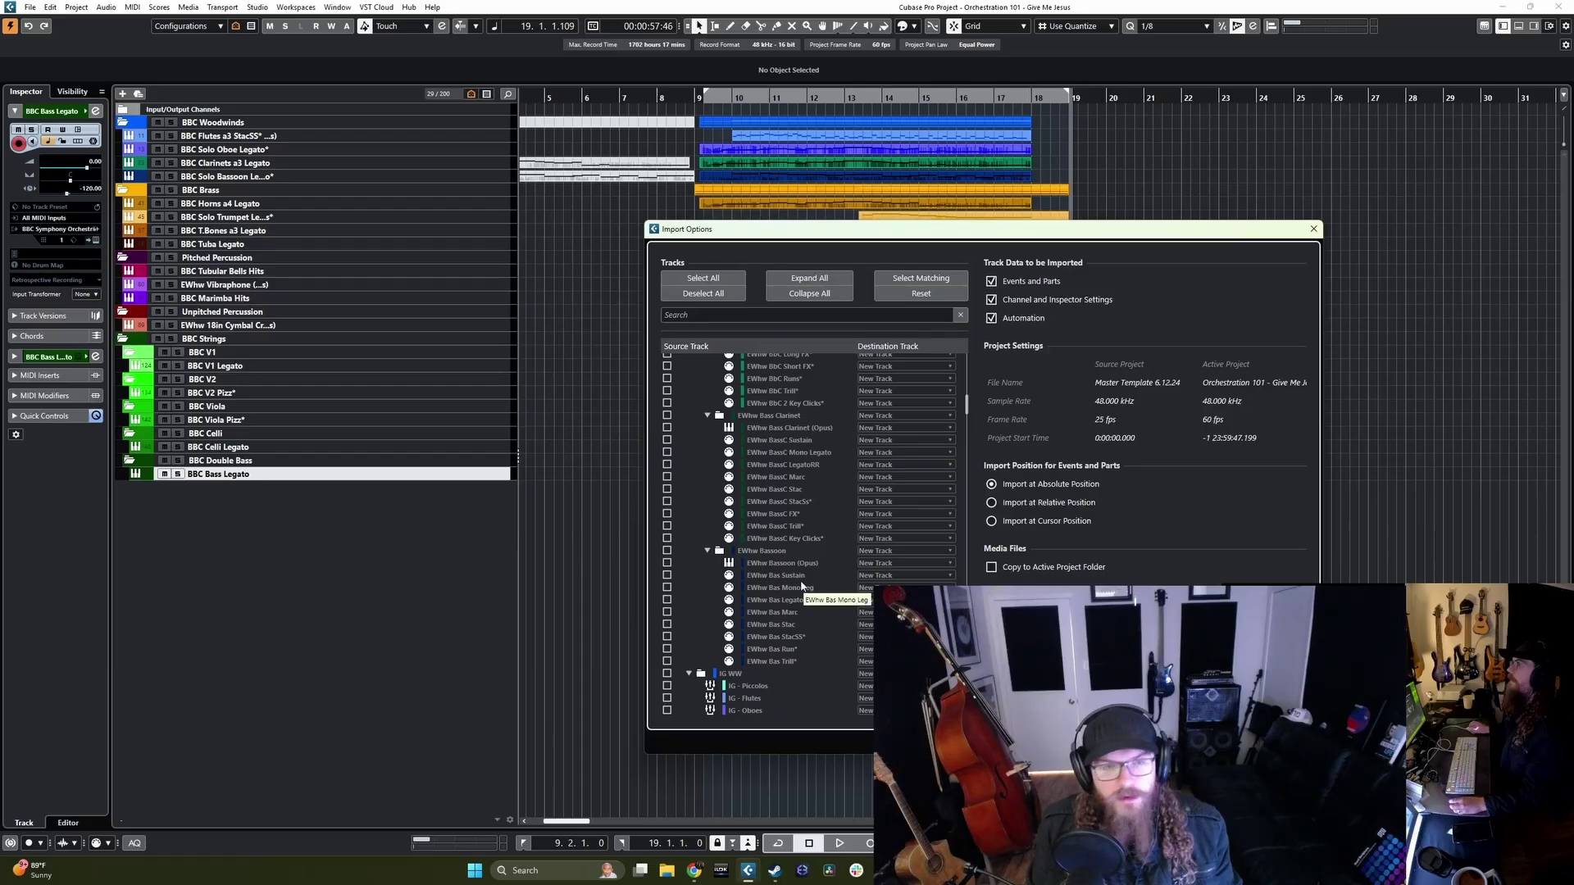
pyautogui.click(666, 564)
pyautogui.scroll(2, 728, 602)
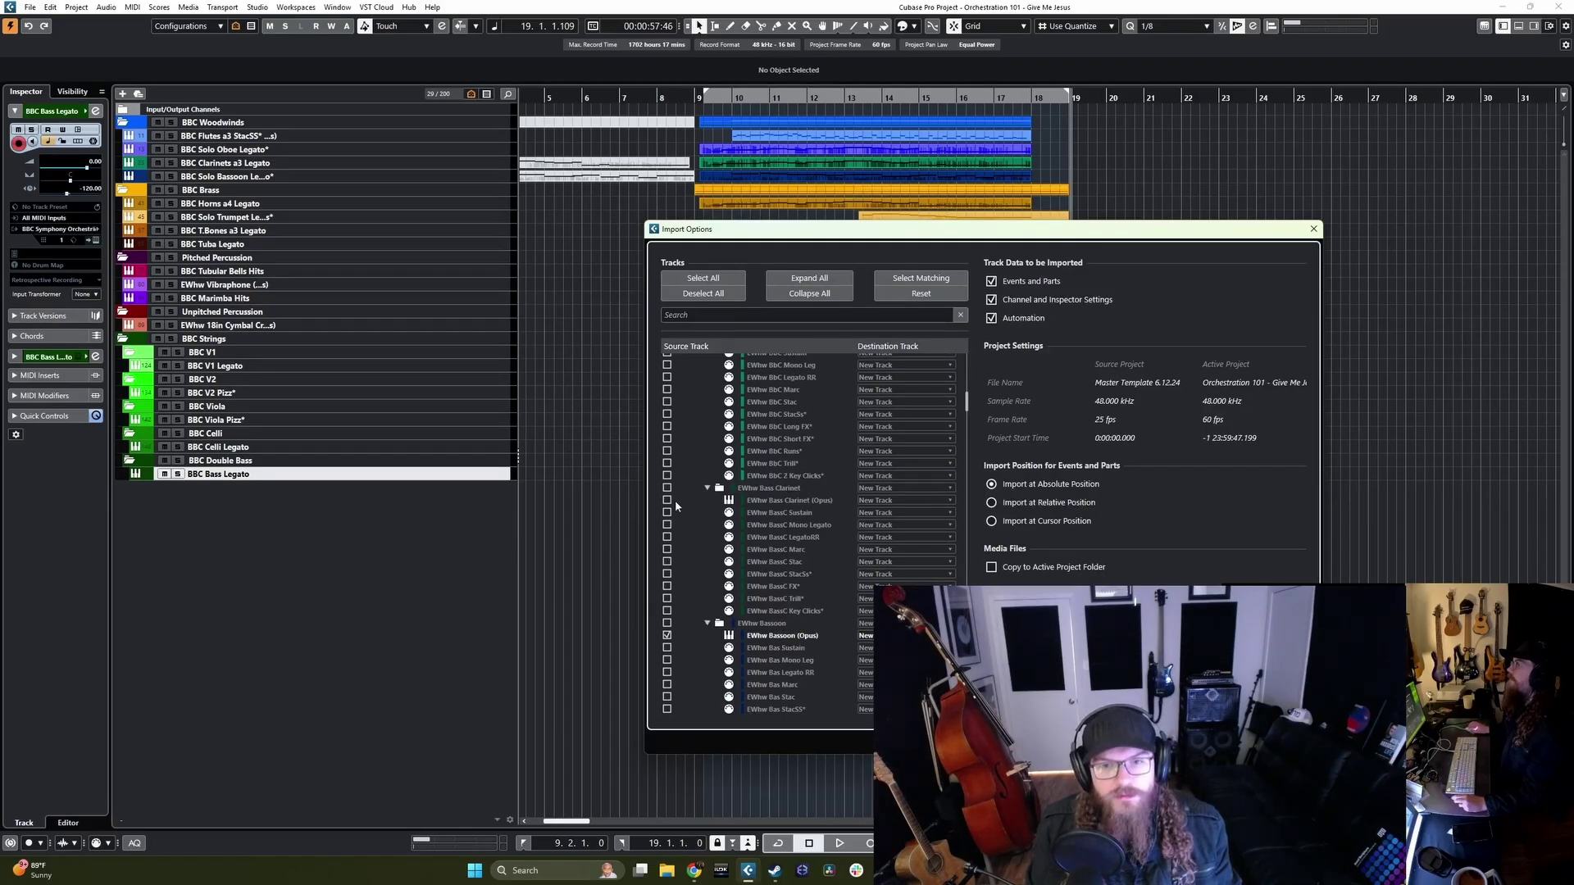
pyautogui.scroll(4, 699, 537)
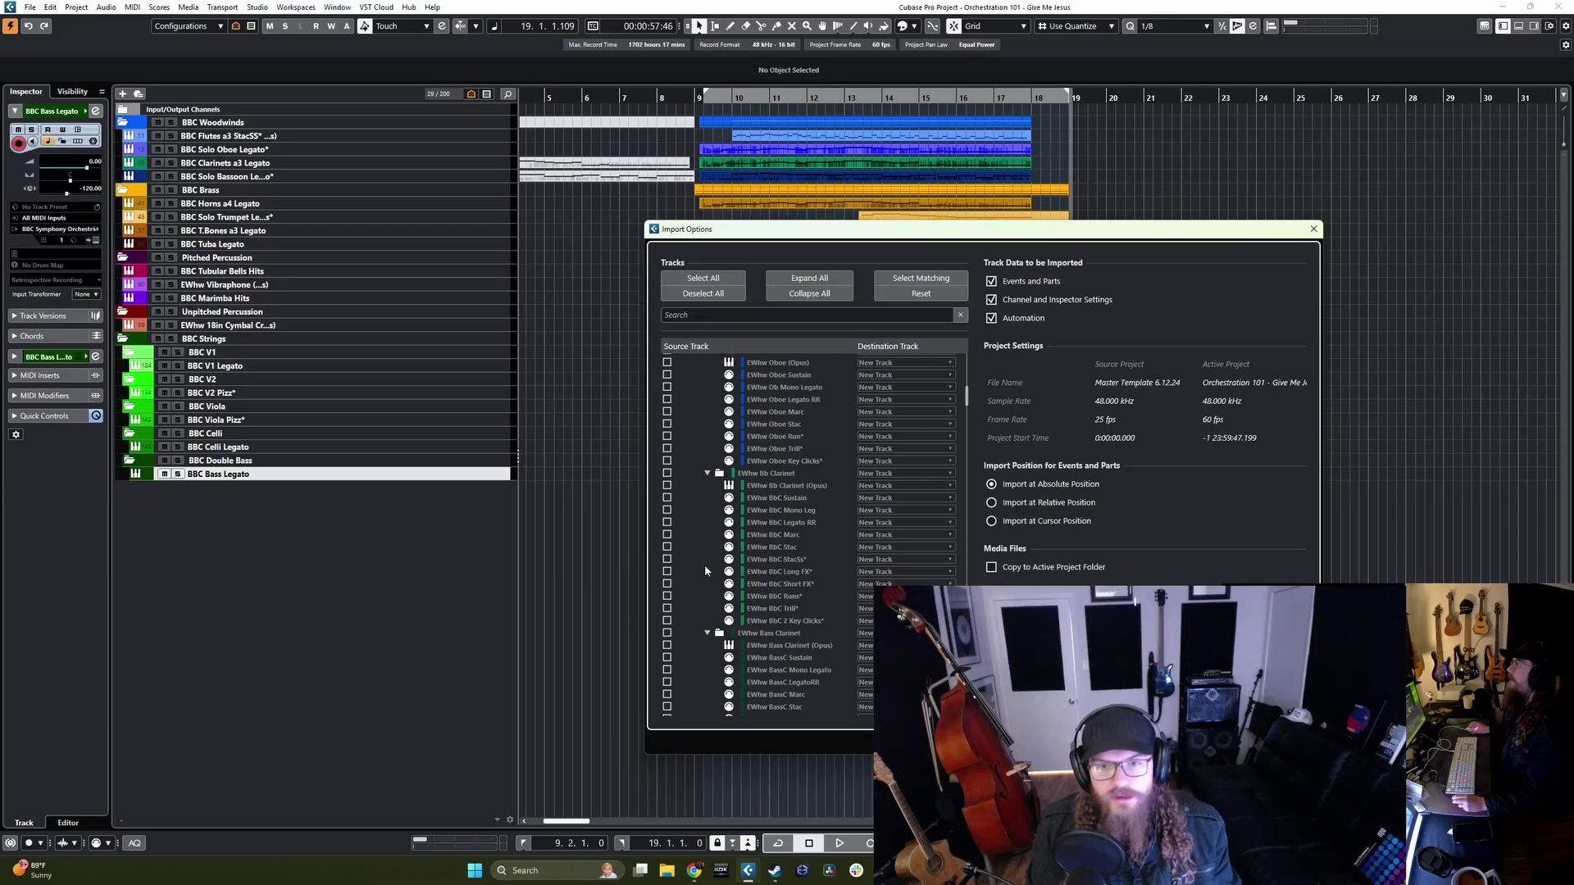
pyautogui.click(666, 486)
# Step: Mark the EWhw Oboe (Opus) and EWhw Flute 2 (Opus) source tracks for import
pyautogui.scroll(4, 775, 566)
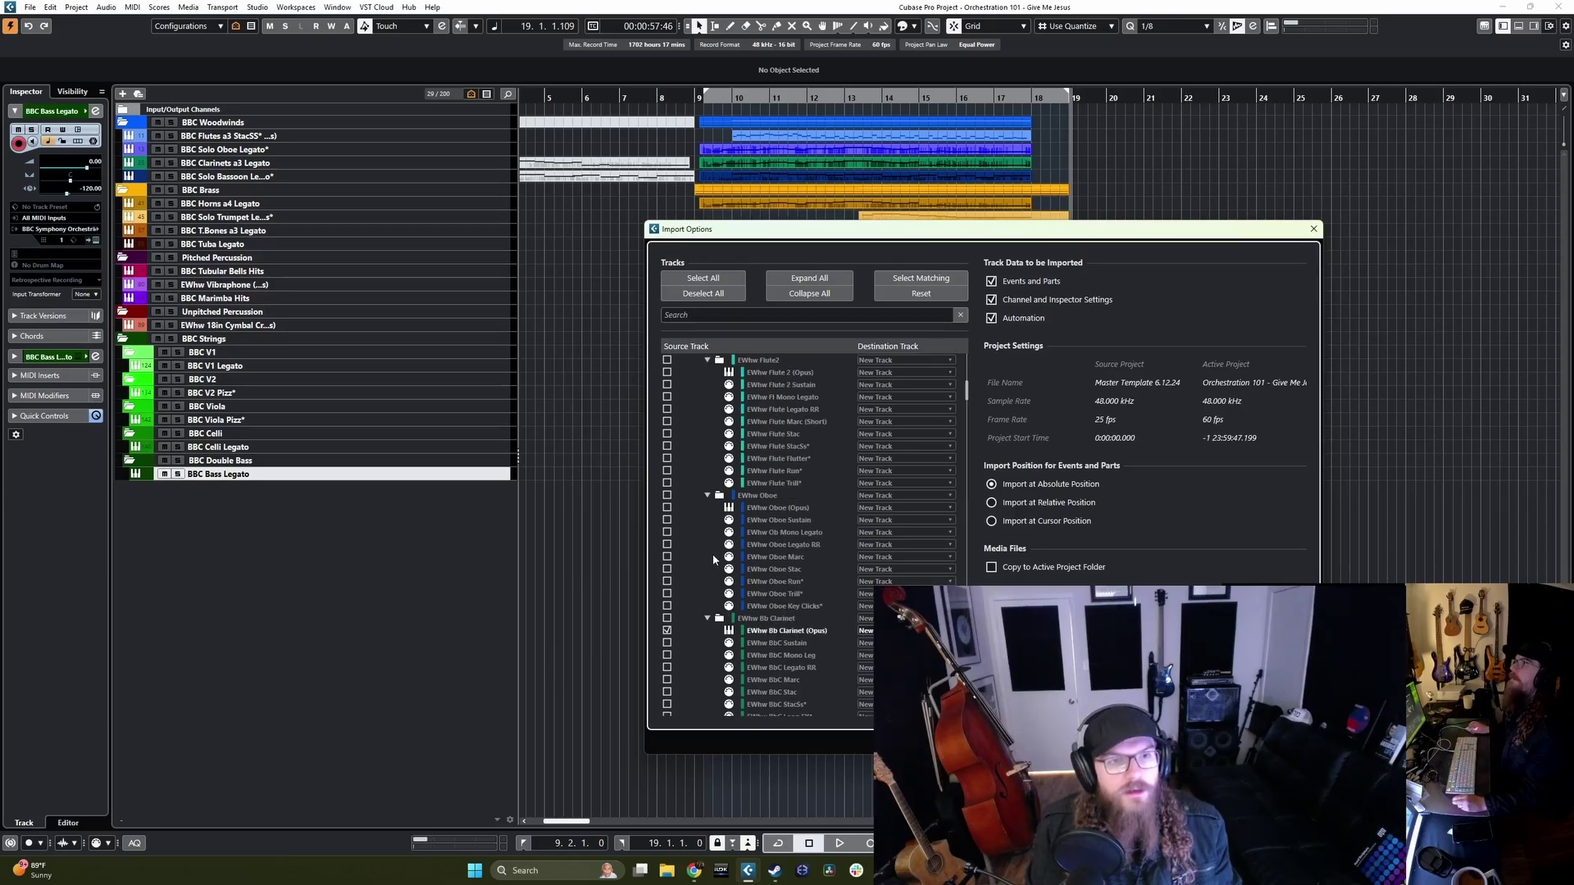
pyautogui.click(667, 508)
pyautogui.scroll(2, 735, 536)
pyautogui.scroll(2, 732, 540)
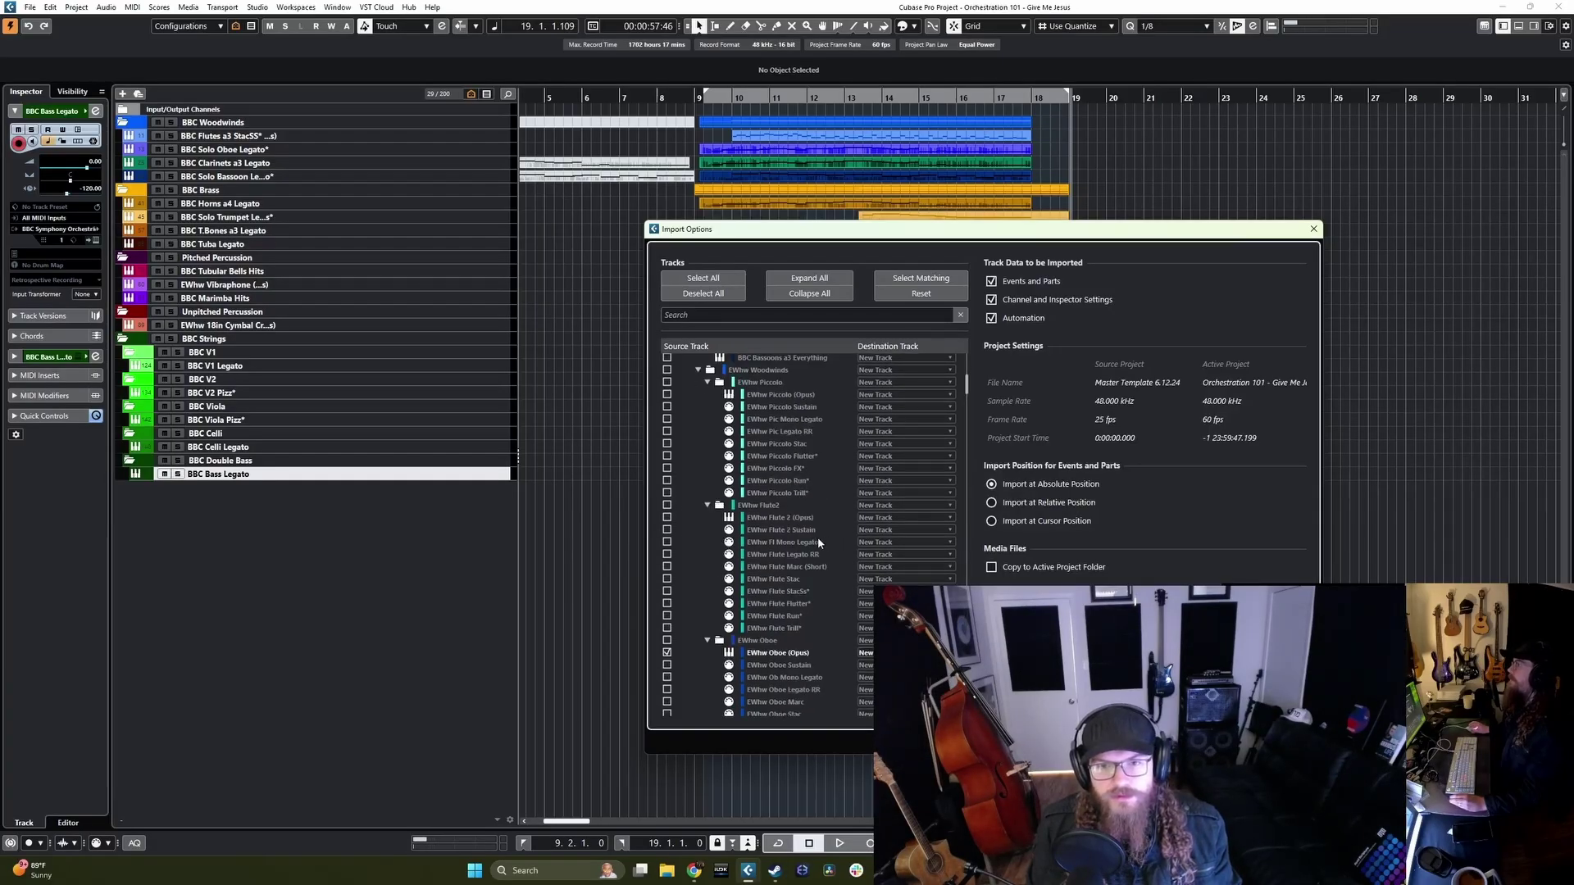
pyautogui.click(667, 518)
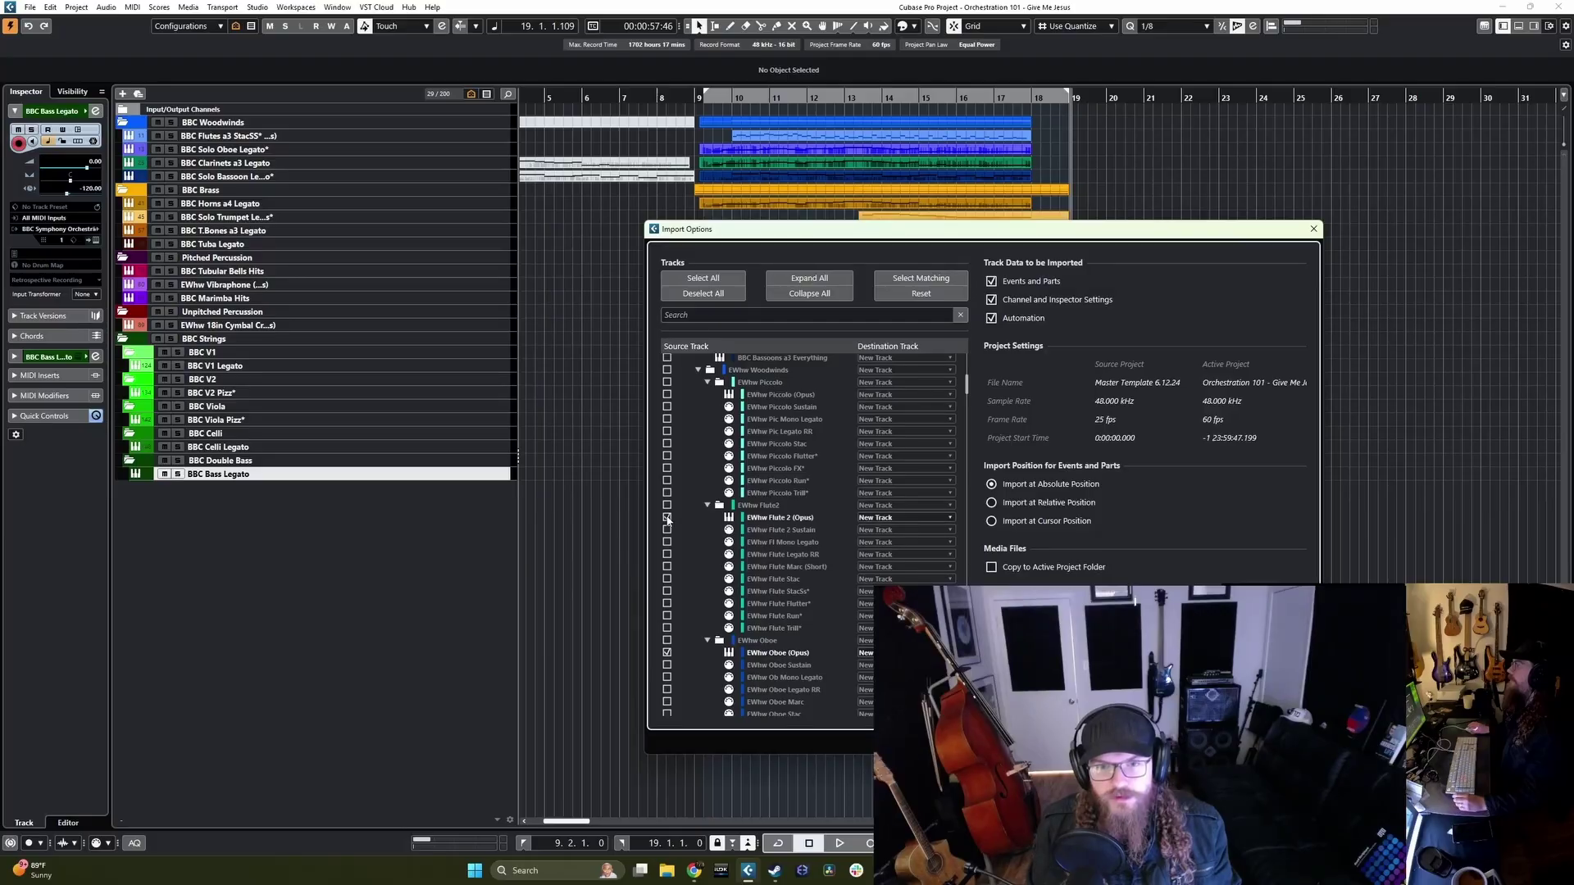
# Step: Import the marked source tracks and enable all the imported EWhw tracks together
pyautogui.scroll(10, 796, 565)
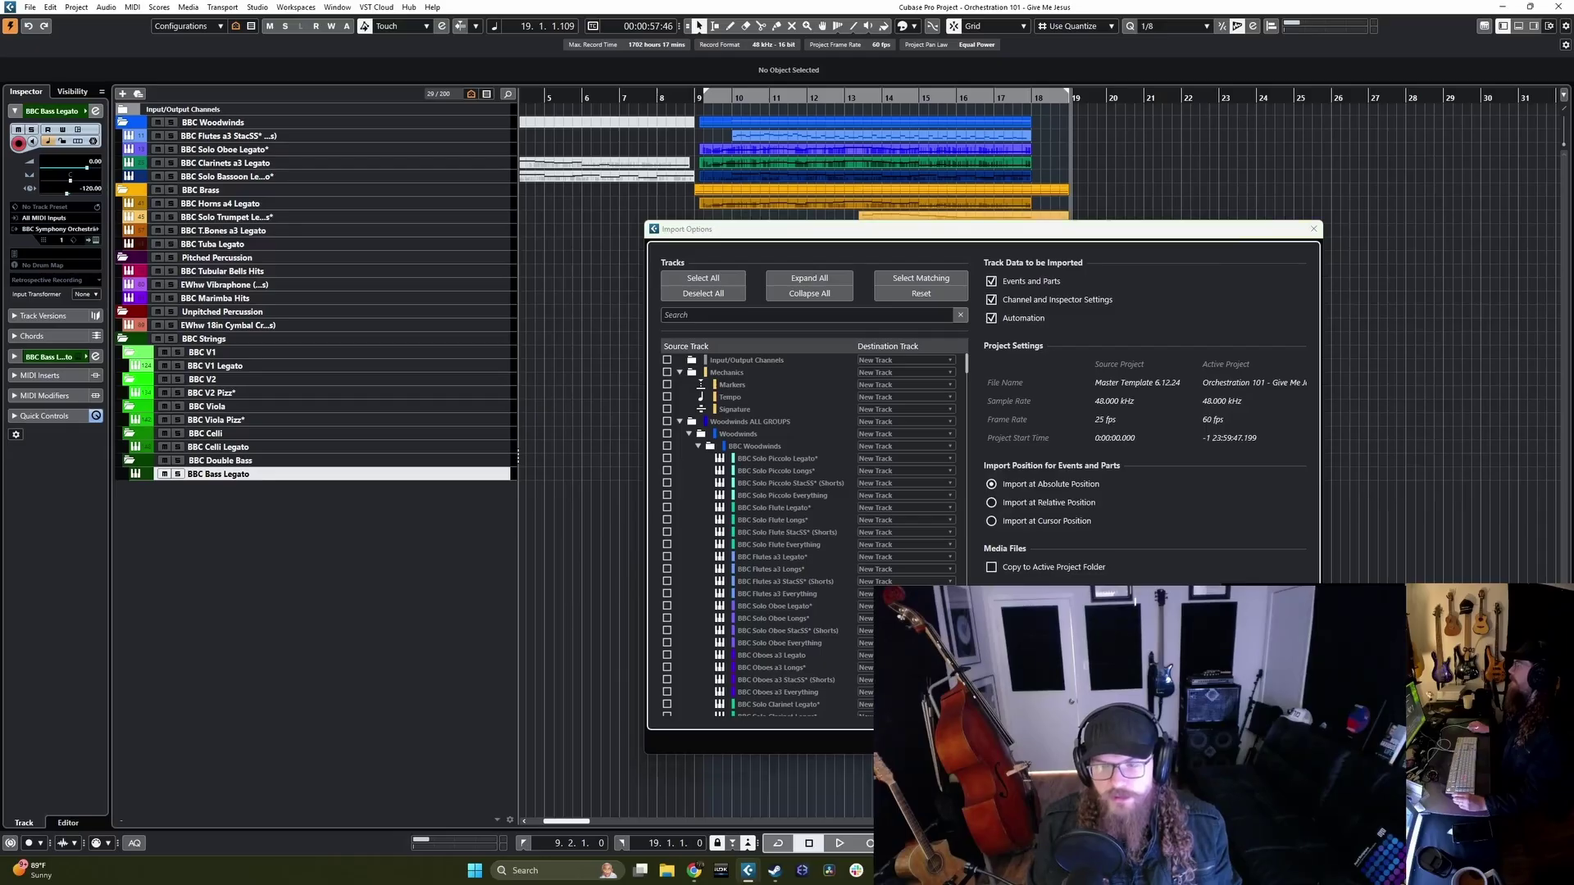
pyautogui.click(1221, 740)
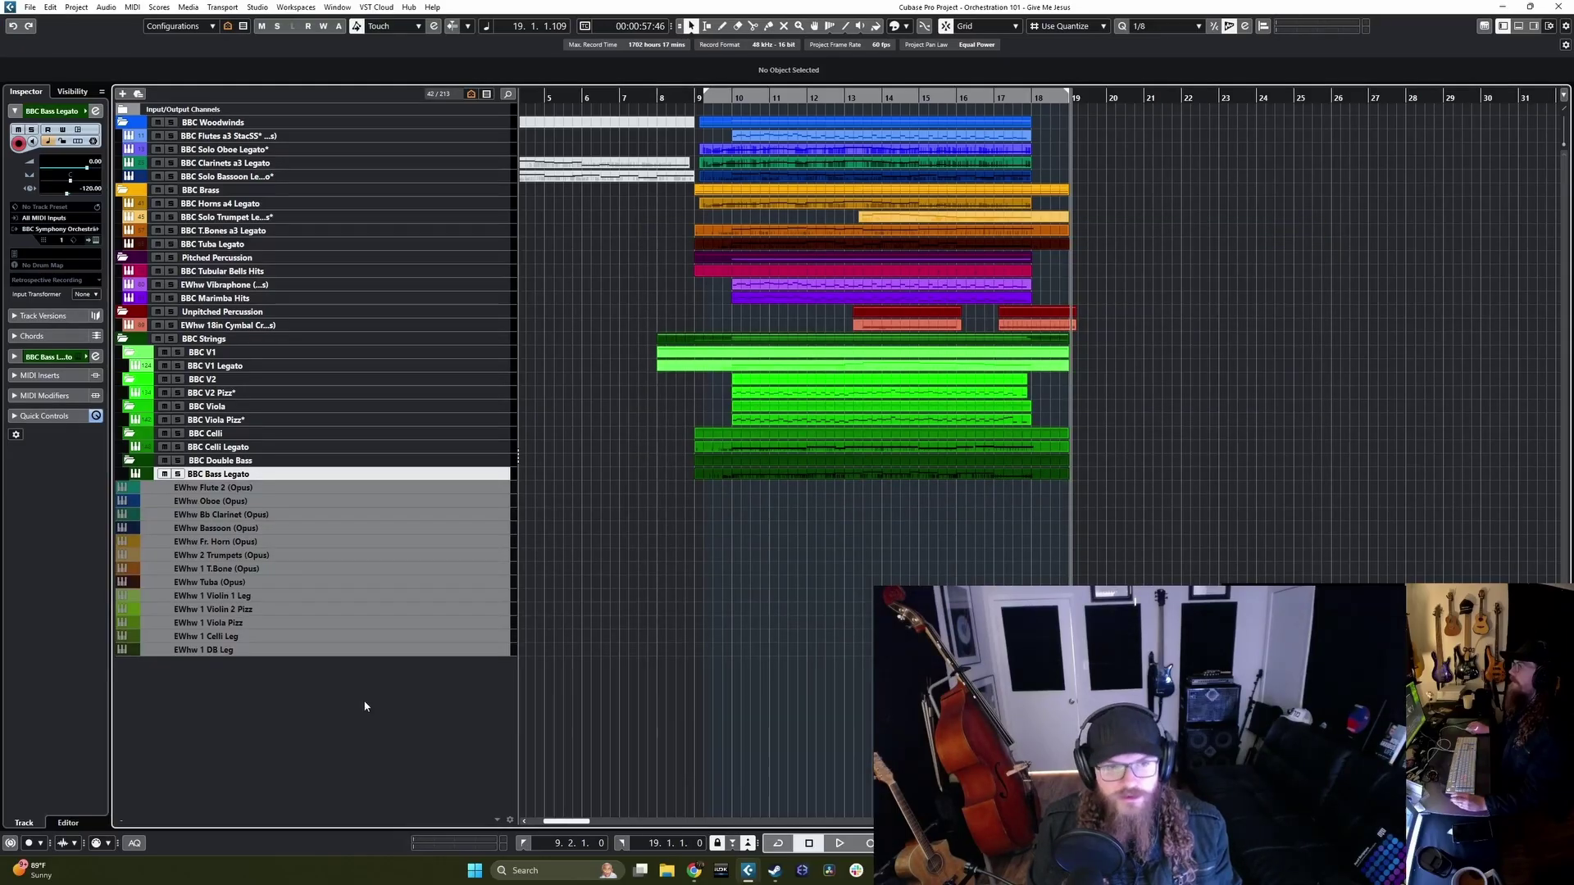
pyautogui.click(366, 651)
pyautogui.keyDown('shift'); pyautogui.click(361, 489); pyautogui.keyUp('shift')
pyautogui.rightClick(361, 490)
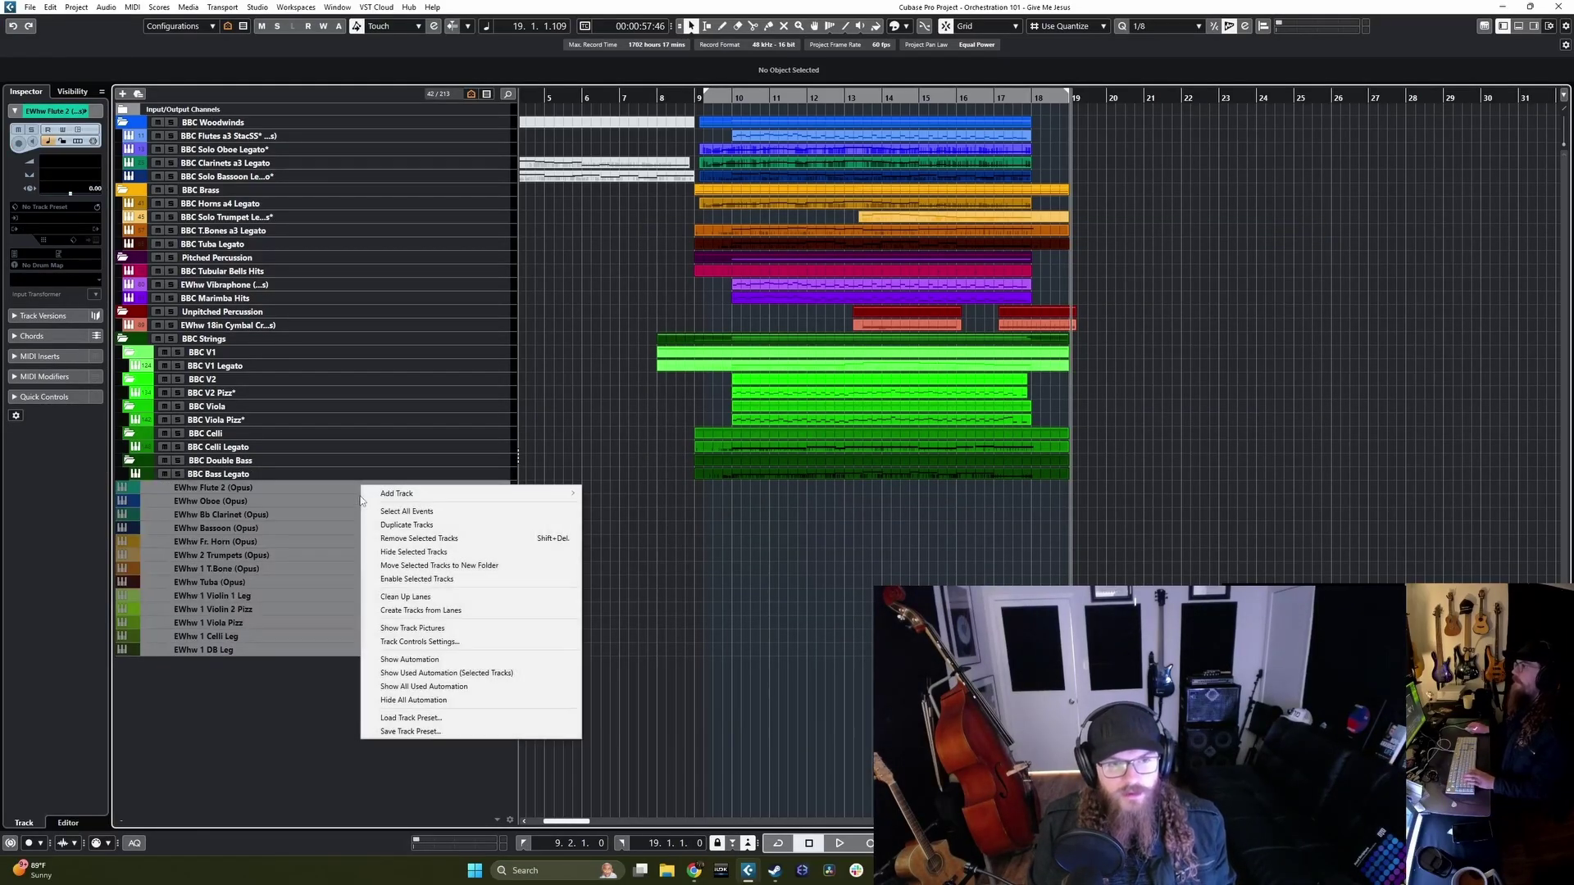
pyautogui.click(401, 581)
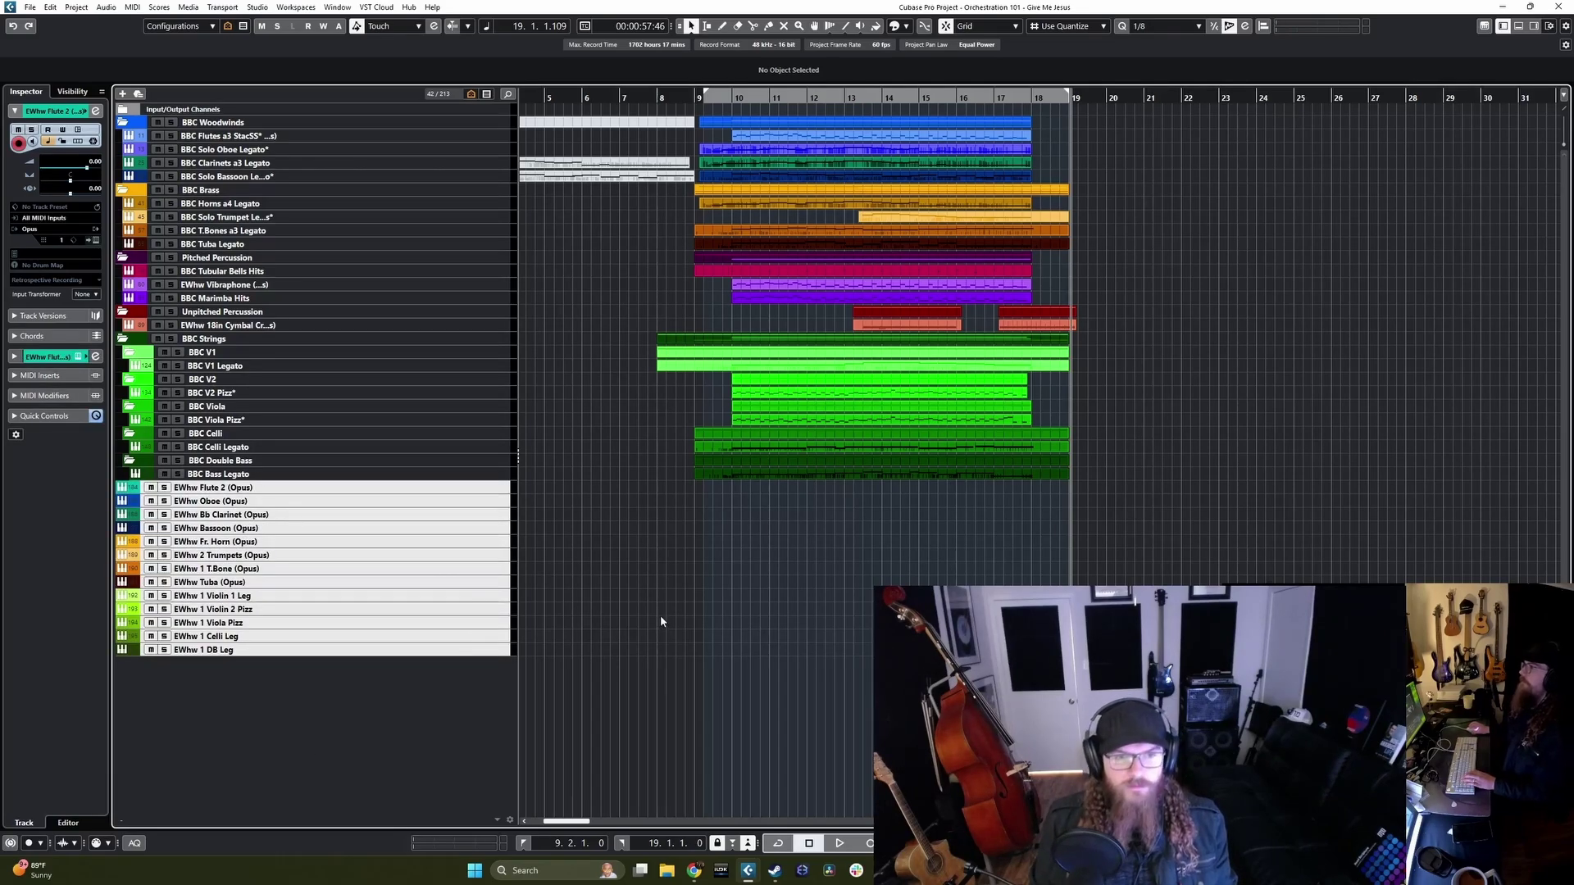
# Step: Select only the EWhw Flute 2 (Opus) track and enlarge the track rows around it
pyautogui.click(367, 474)
pyautogui.click(373, 488)
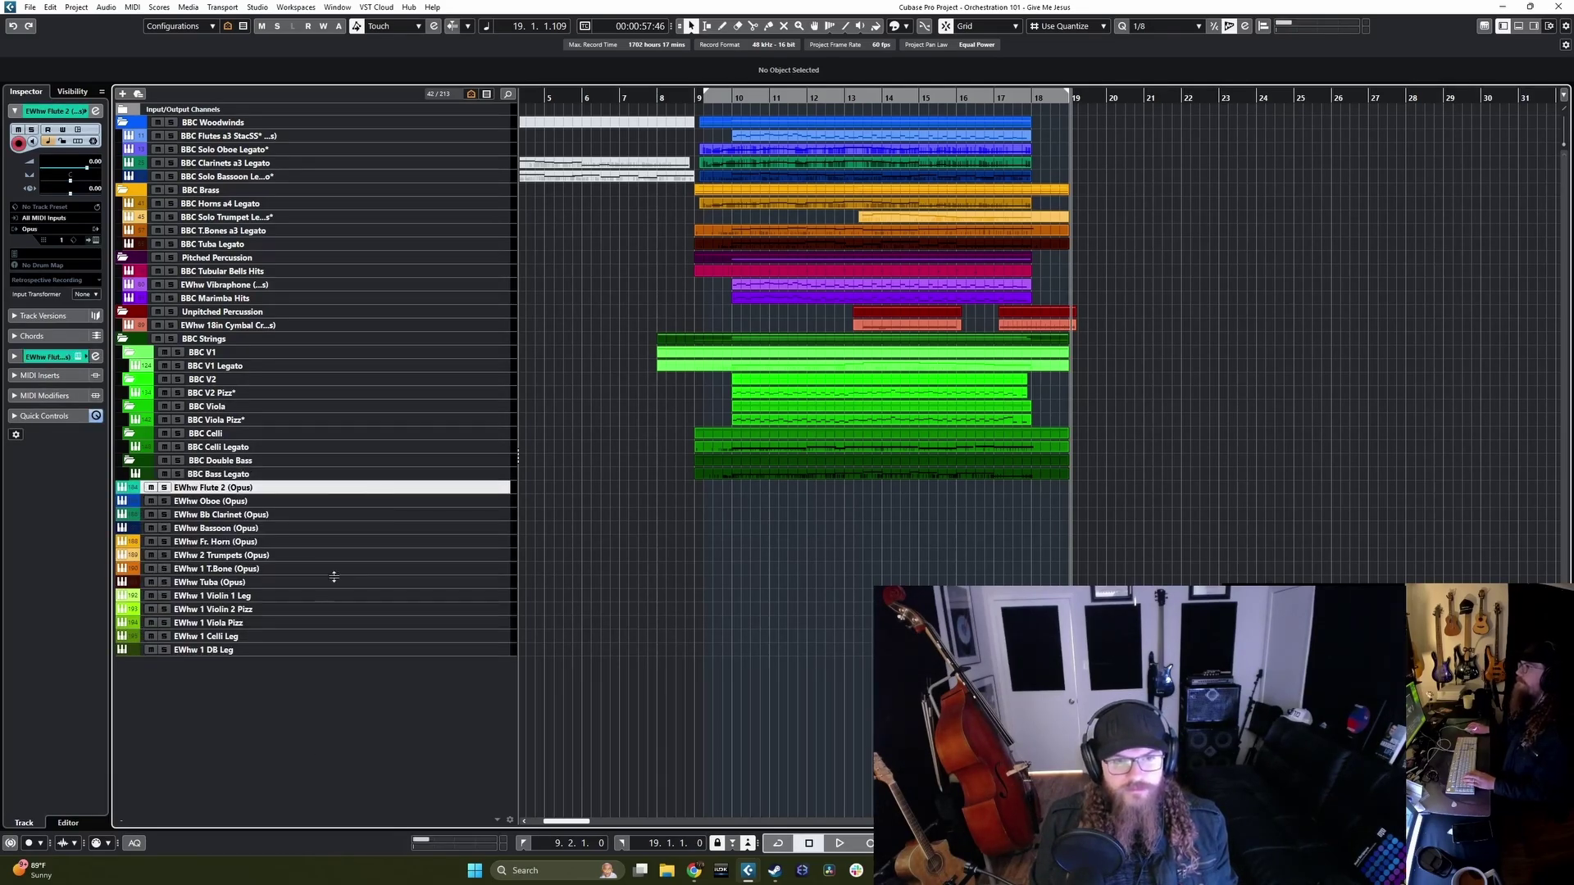
pyautogui.scroll(2, 553, 530)
pyautogui.hscroll(-1, 610, 524)
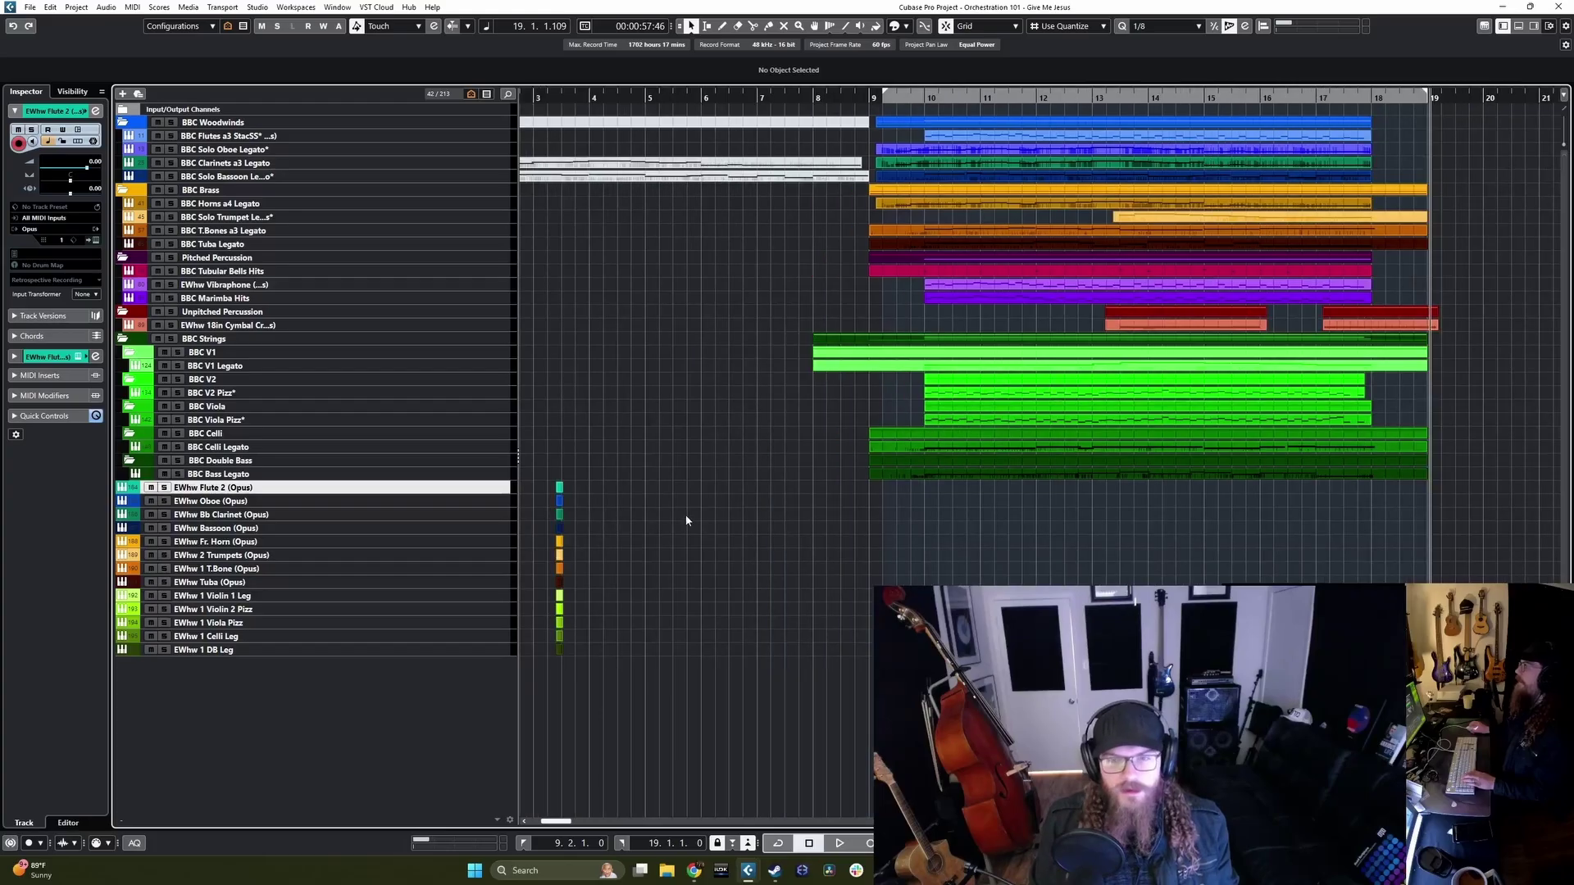
pyautogui.hscroll(1, 803, 507)
pyautogui.scroll(2, 774, 531)
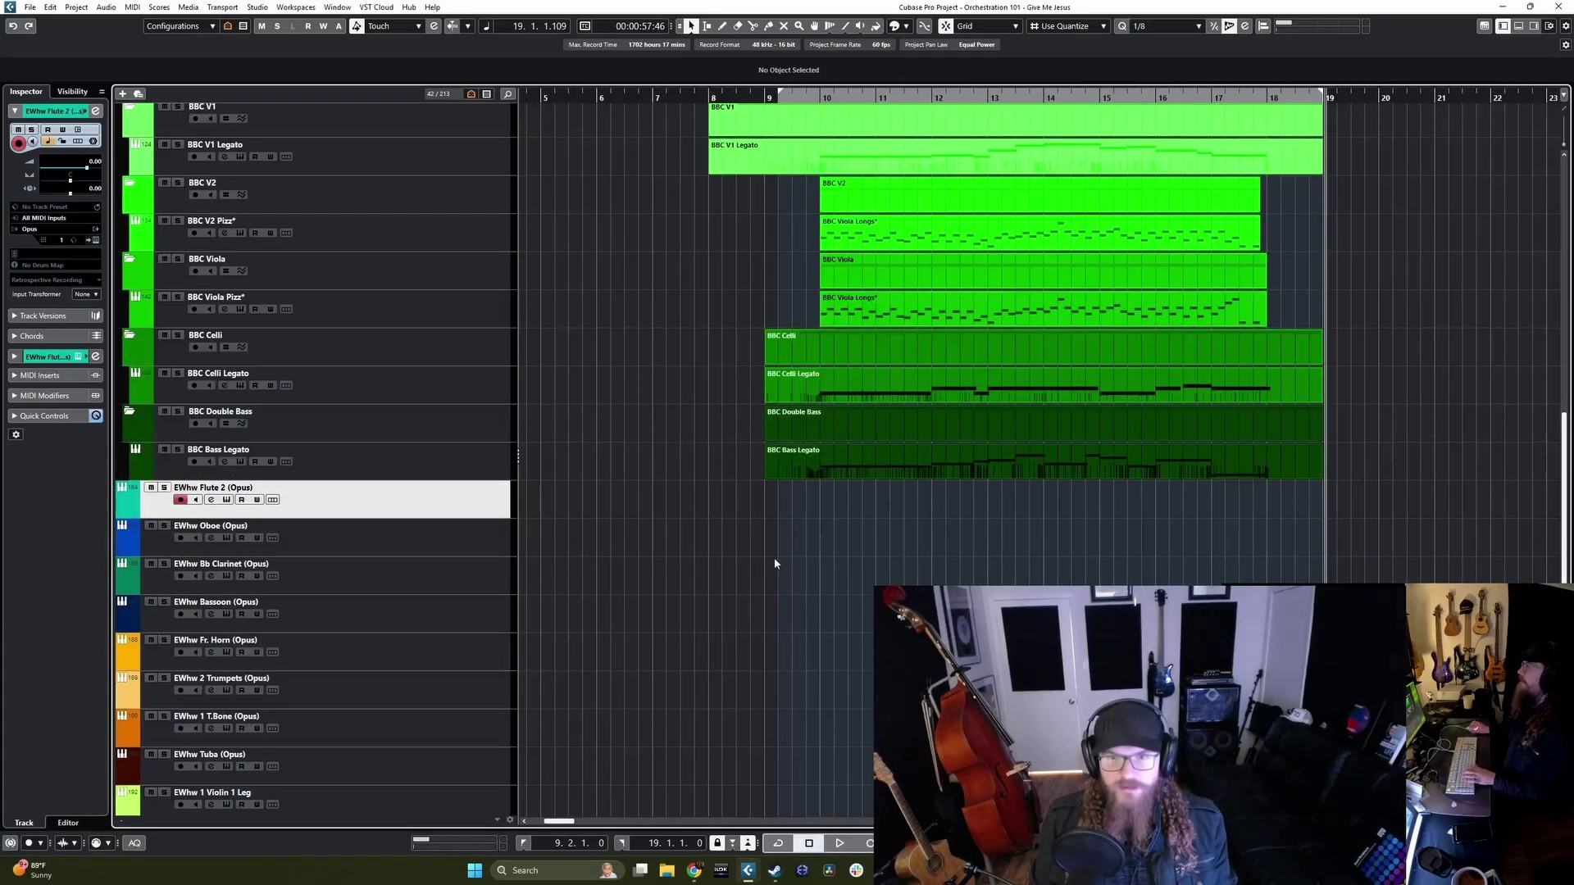
# Step: Move the EWhw 1 DB Leg track directly below BBC Bass Legato and copy the BBC Bass Legato part onto it at bar 9
pyautogui.scroll(-3, 664, 556)
pyautogui.moveTo(397, 778); pyautogui.dragTo(477, 301)
pyautogui.scroll(2, 586, 421)
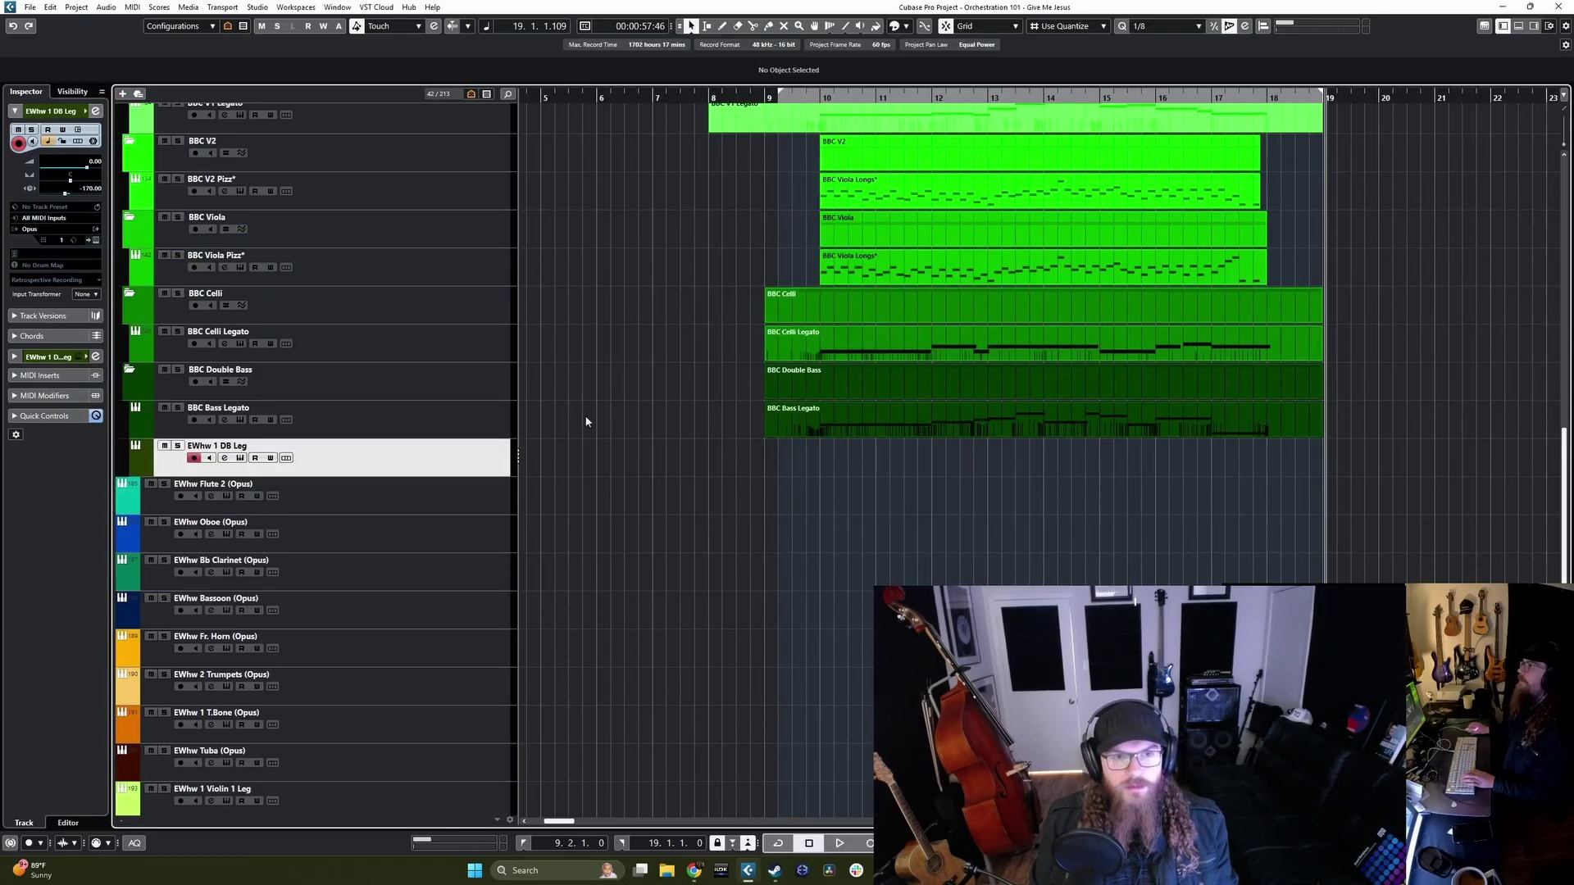
pyautogui.click(853, 431)
pyautogui.hotkey('ctrl', 'c')
pyautogui.hotkey('ctrl', 'v')
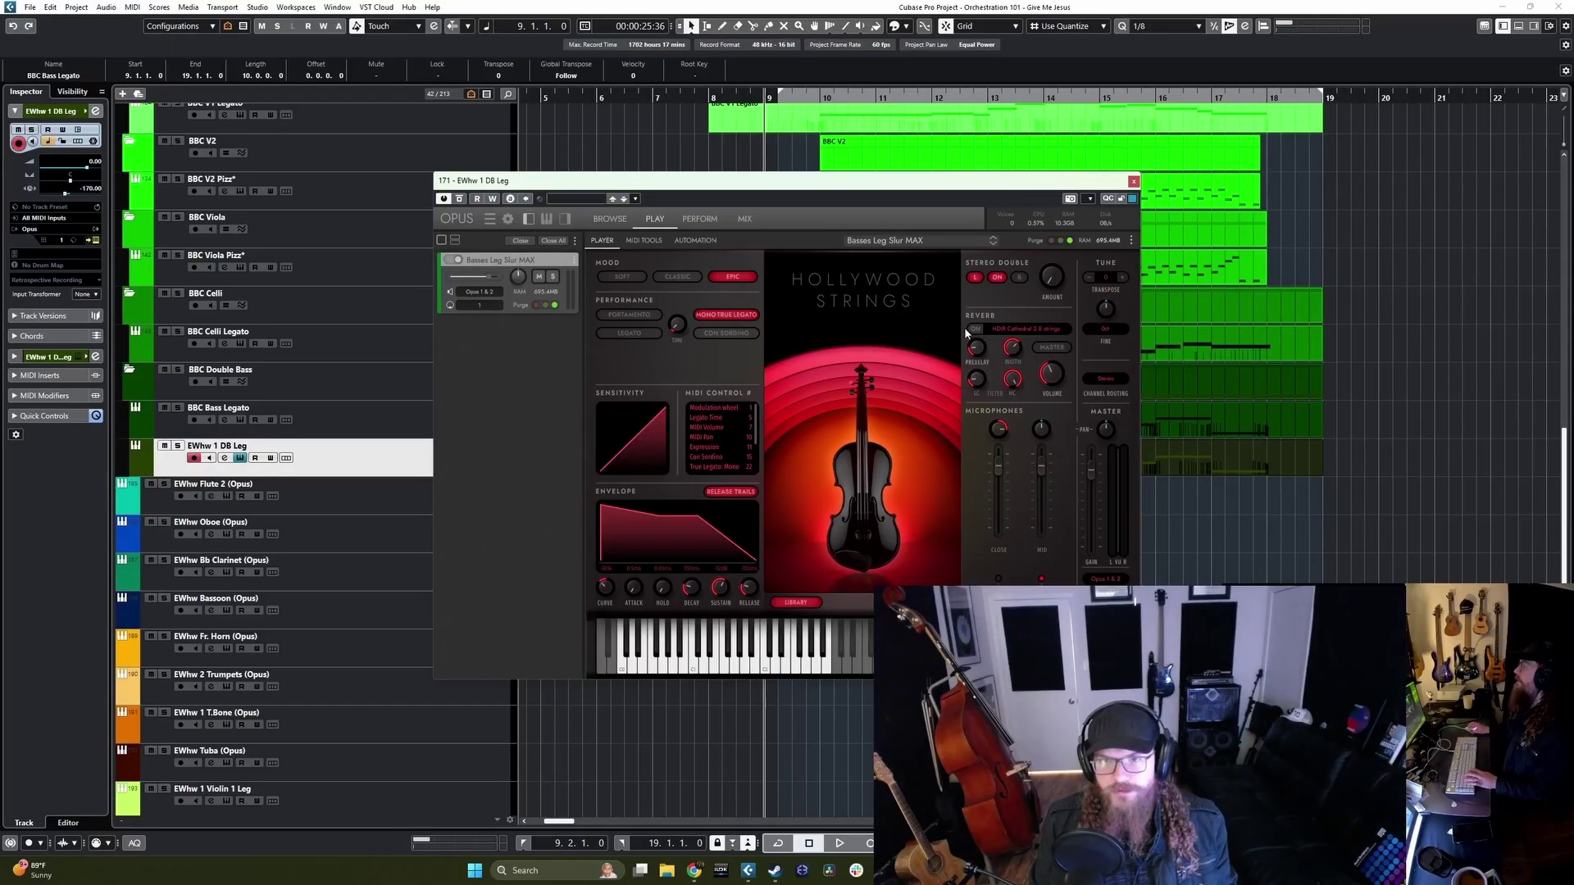
pyautogui.press('Escape')
# Step: Move the EWhw 1 Celli Leg track directly below BBC Celli Legato and copy the BBC Celli Legato part onto it at bar 9
pyautogui.scroll(-2, 723, 402)
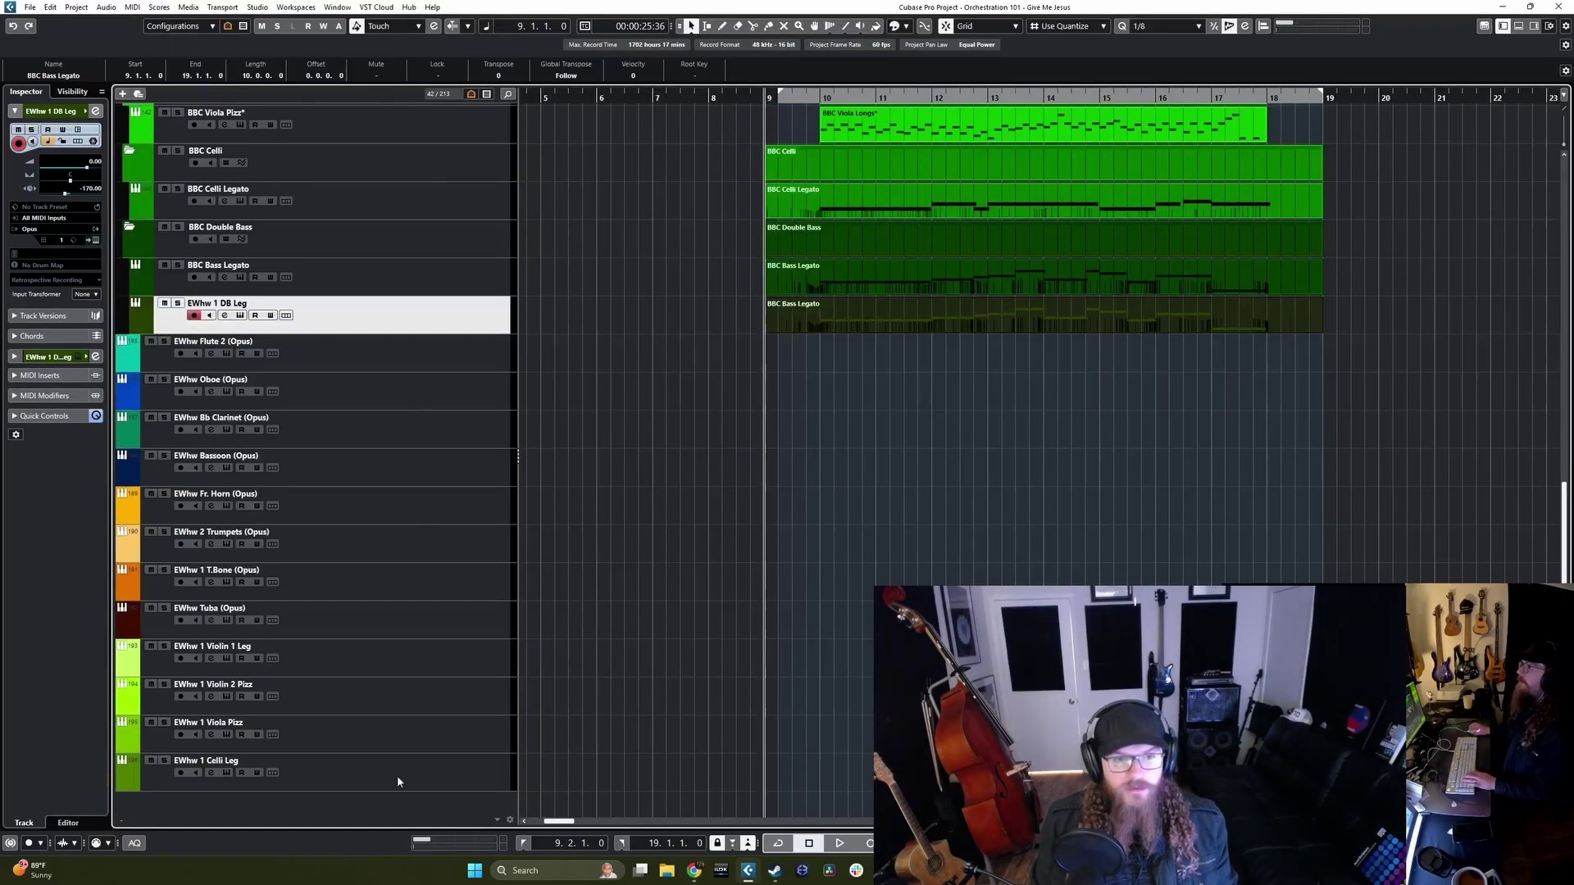
pyautogui.click(397, 781)
pyautogui.click(848, 405)
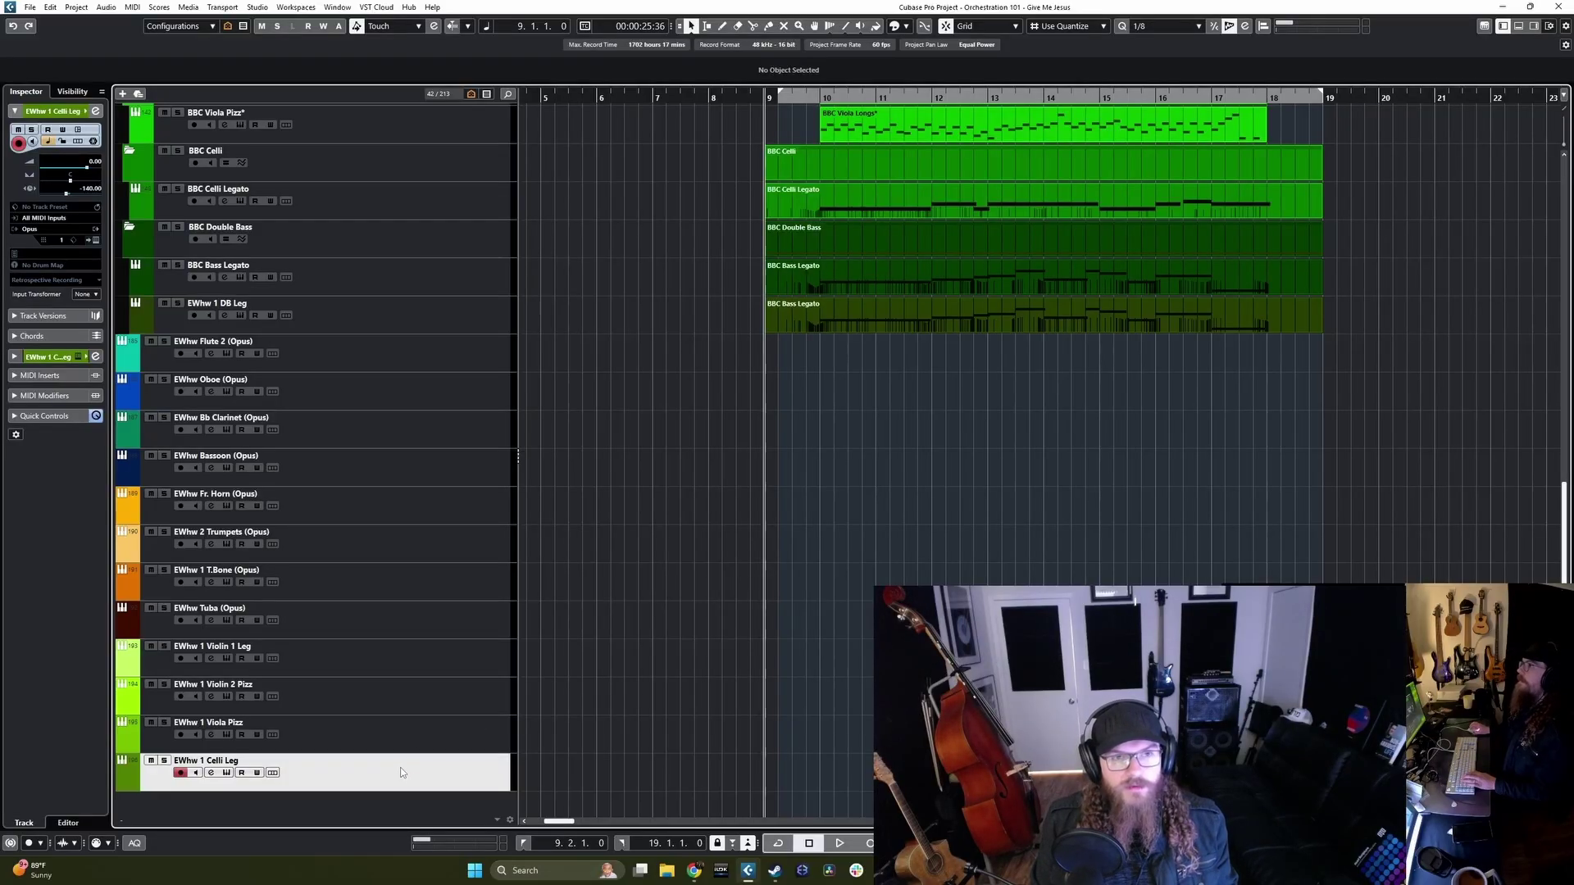
pyautogui.moveTo(344, 783); pyautogui.dragTo(460, 200)
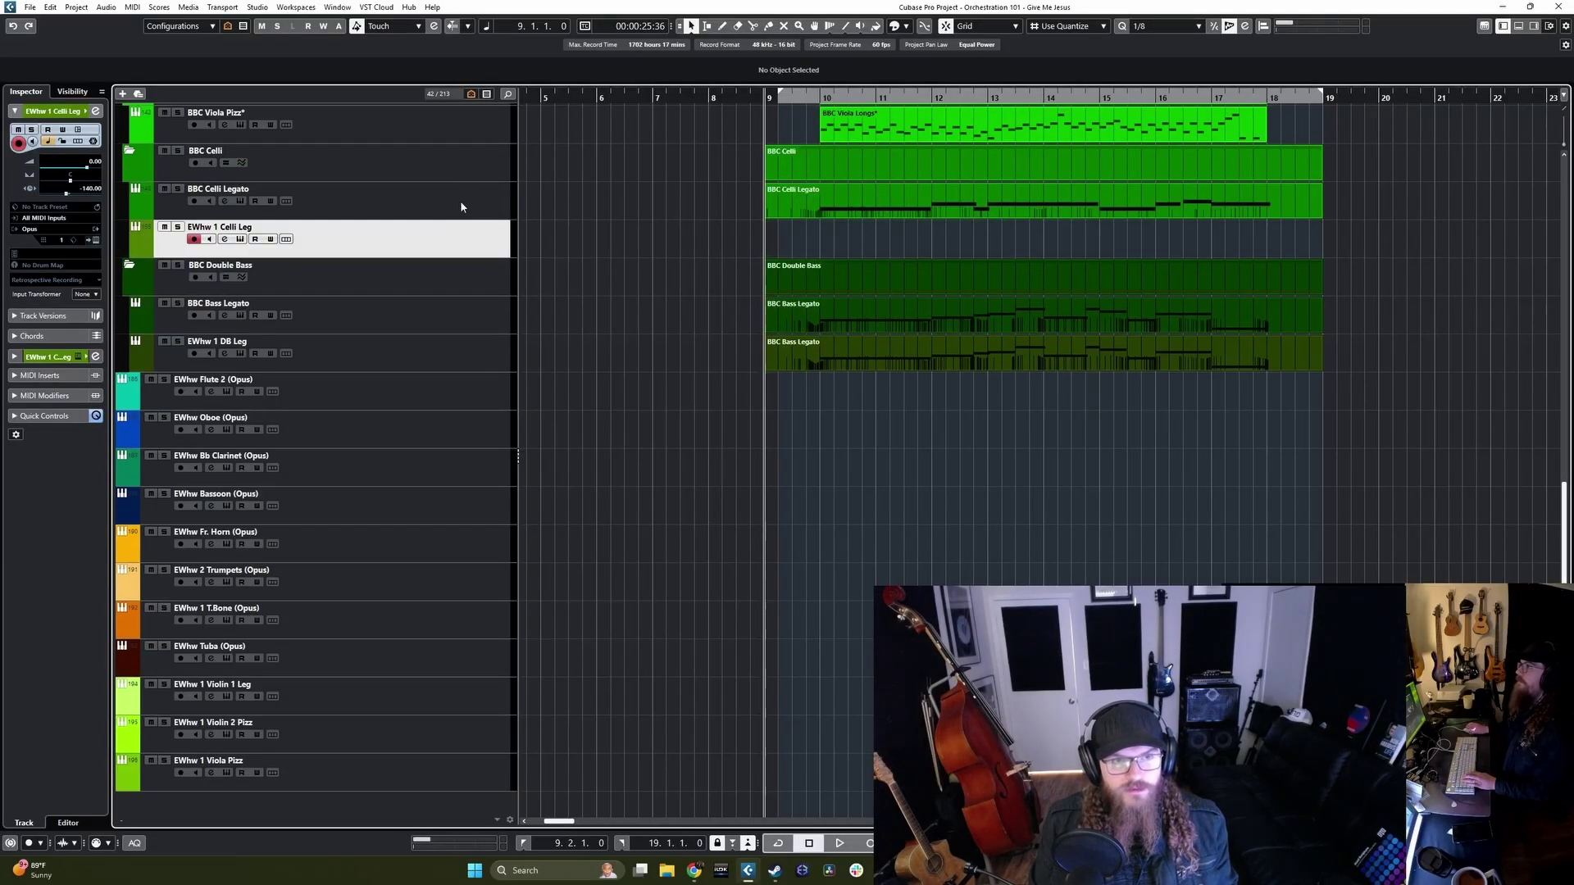
pyautogui.click(814, 212)
pyautogui.hotkey('ctrl', 'c')
pyautogui.hotkey('ctrl', 'v')
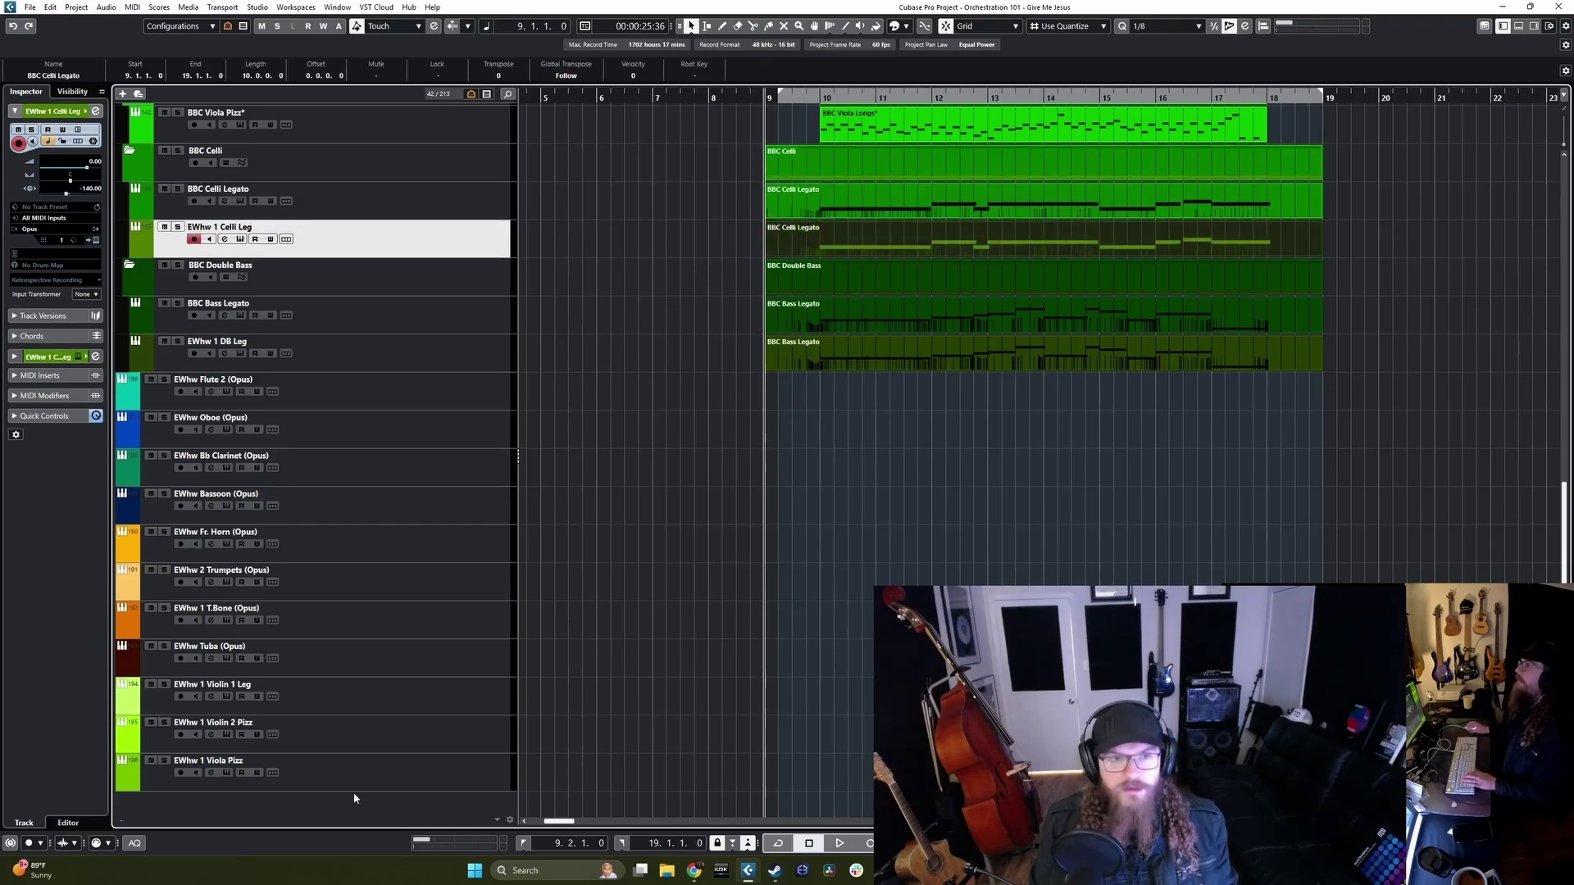
# Step: Move the EWhw 1 Viola Pizz track directly below BBC Viola Pizz* and copy its BBC Viola Longs* part onto it at bar 10
pyautogui.click(369, 777)
pyautogui.scroll(2, 381, 763)
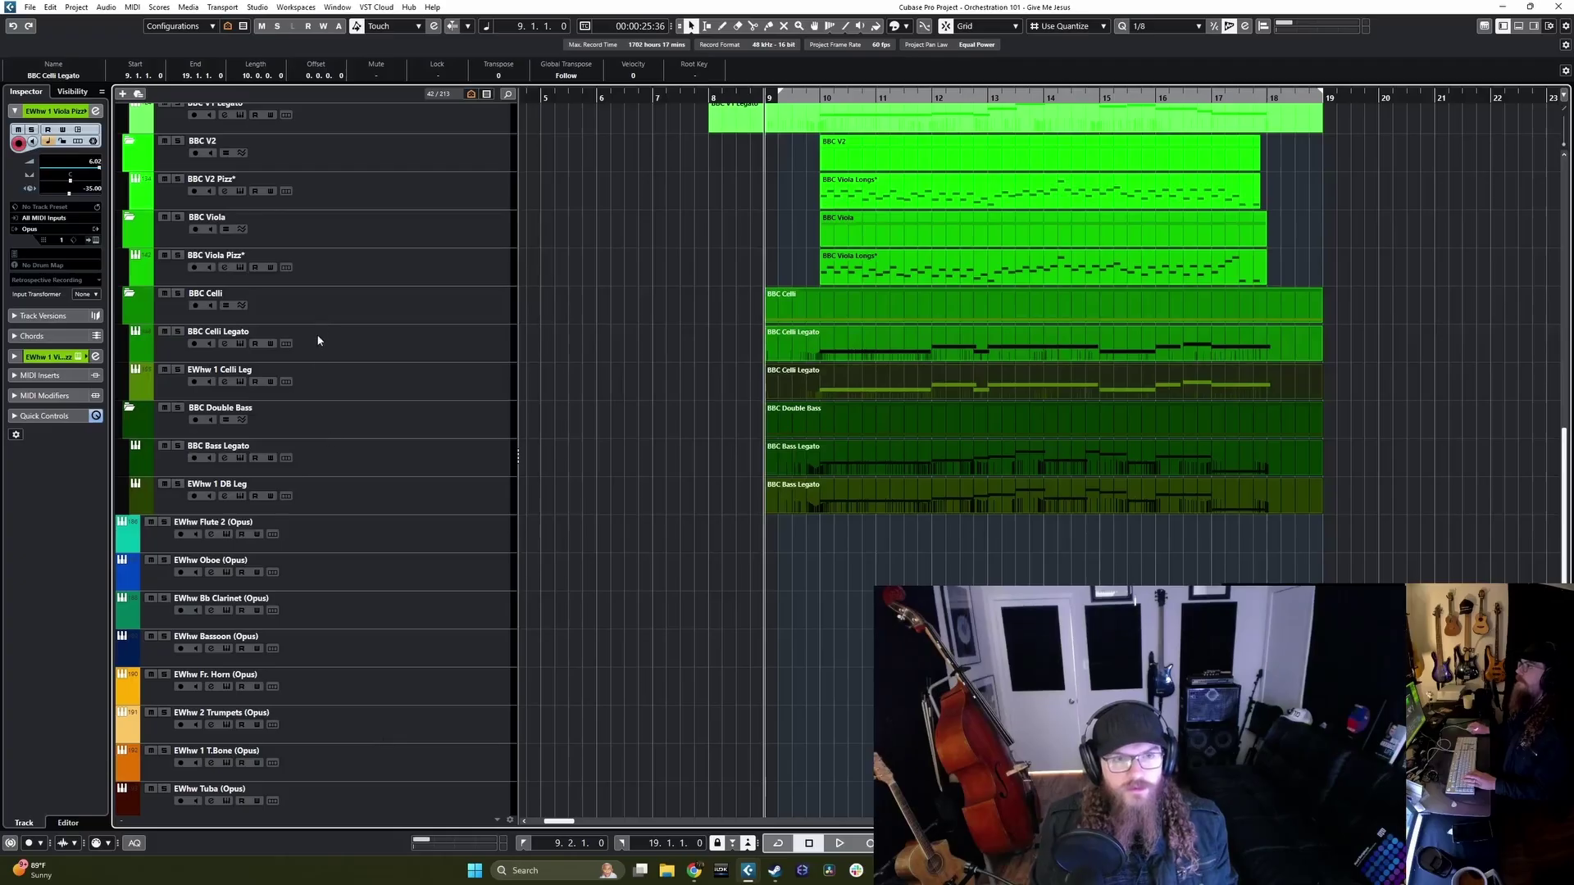
pyautogui.scroll(-2, 319, 340)
pyautogui.moveTo(349, 779); pyautogui.dragTo(451, 211)
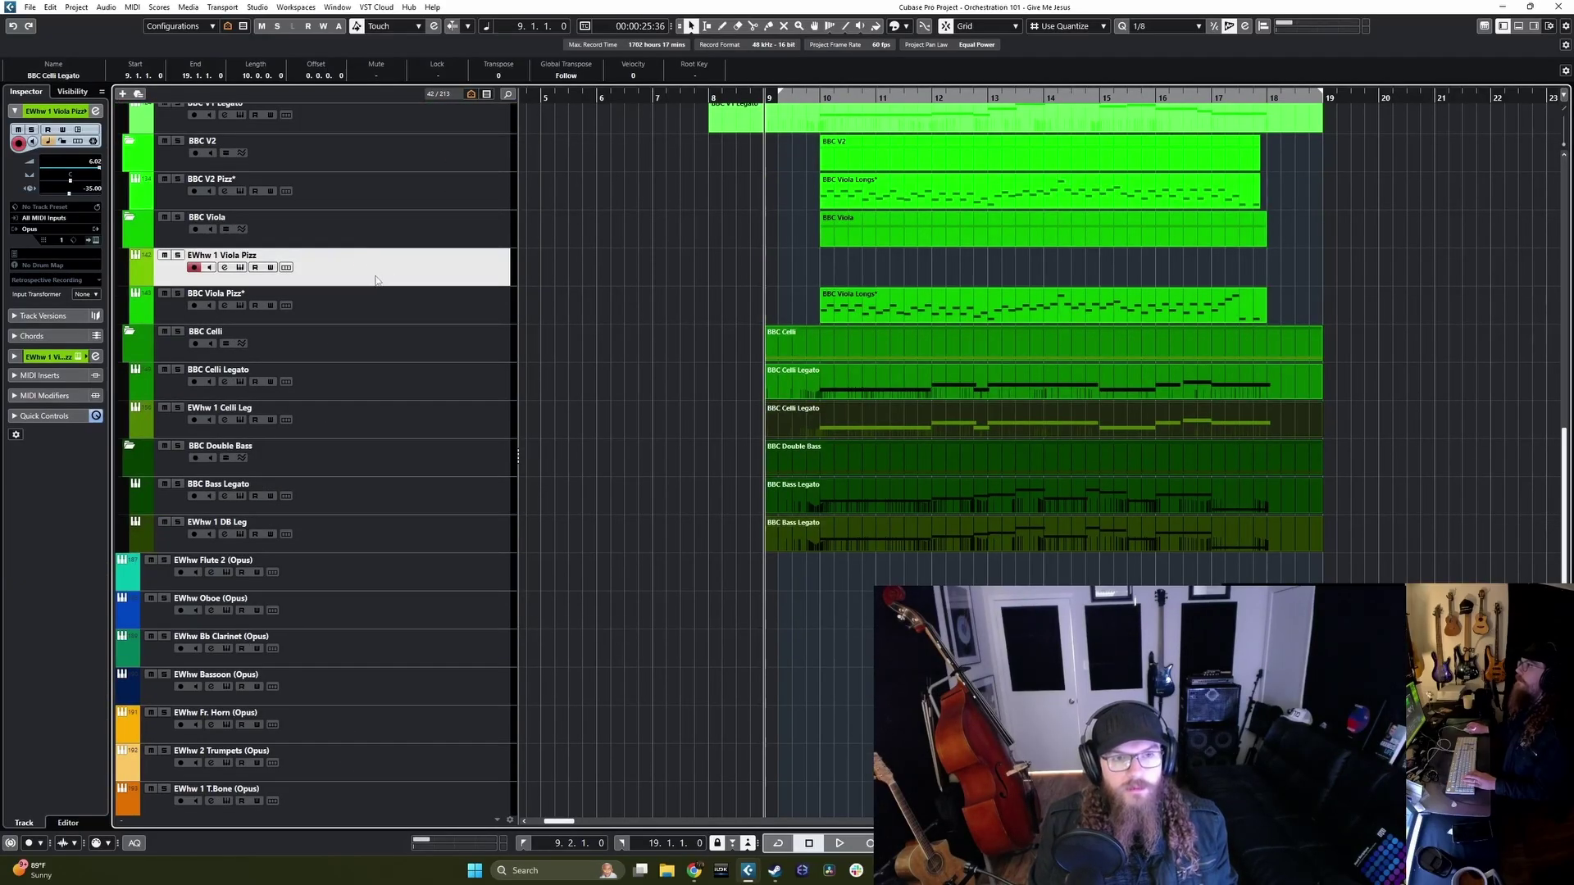
pyautogui.moveTo(379, 281); pyautogui.dragTo(676, 303)
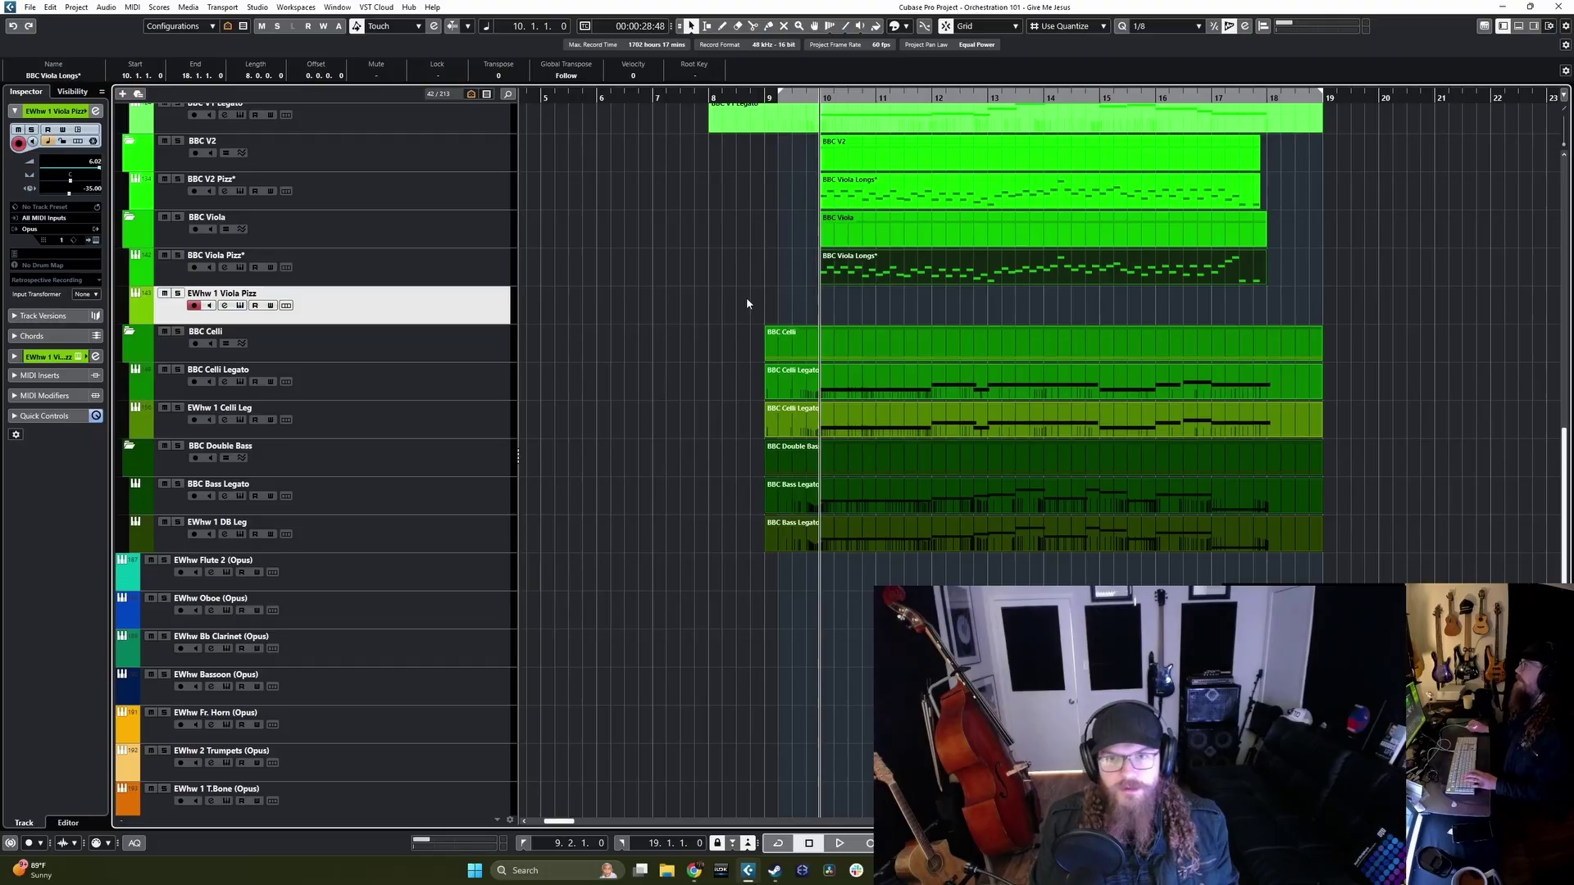
pyautogui.hotkey('ctrl', 'v')
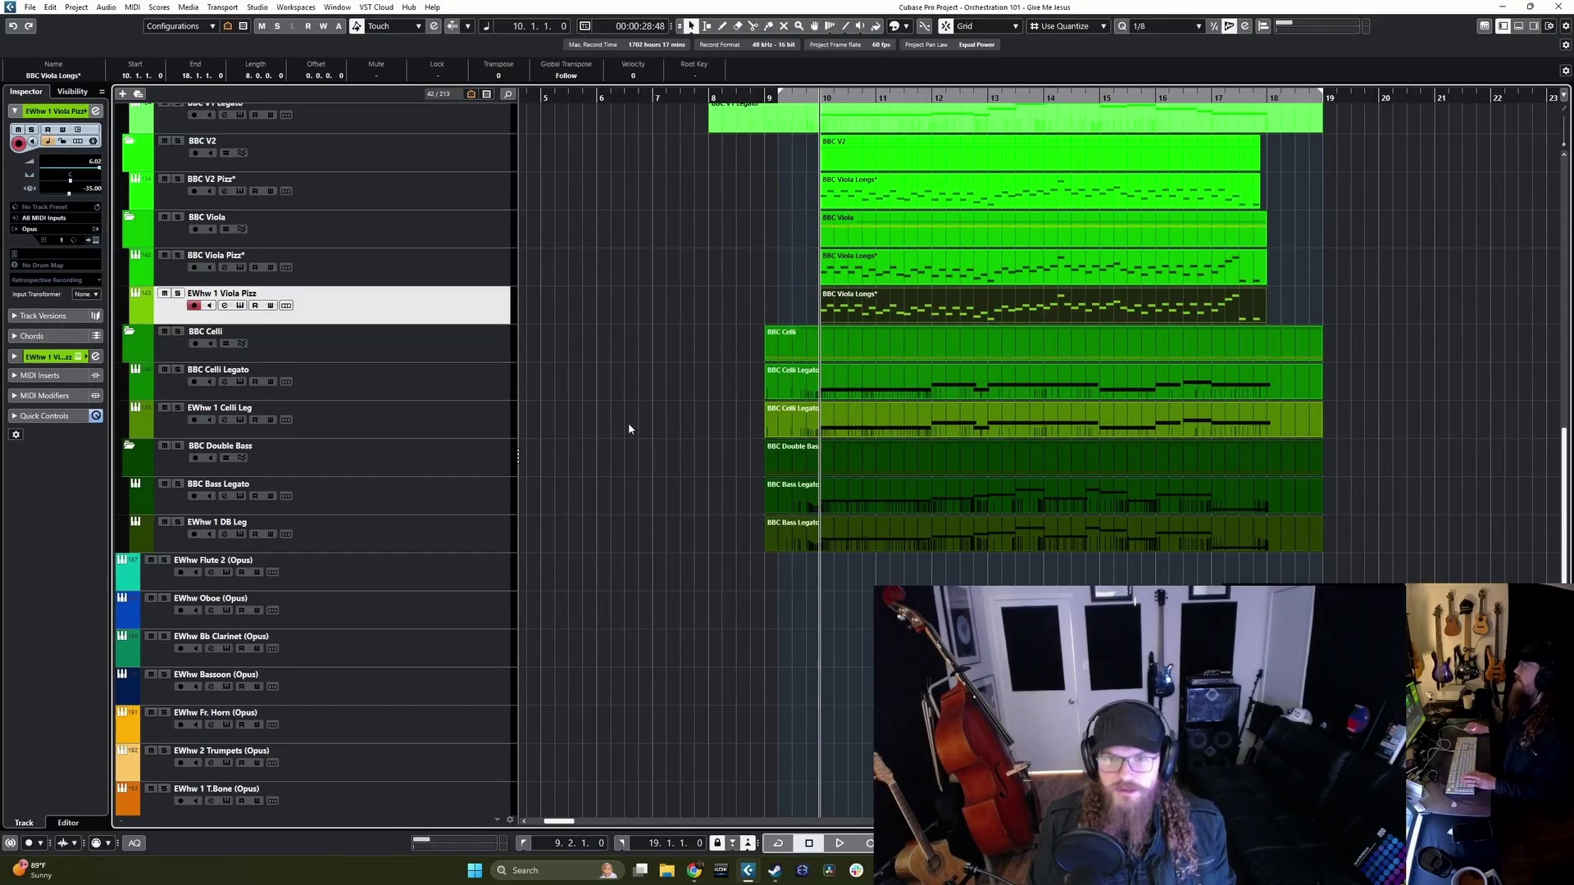
pyautogui.scroll(4, 603, 446)
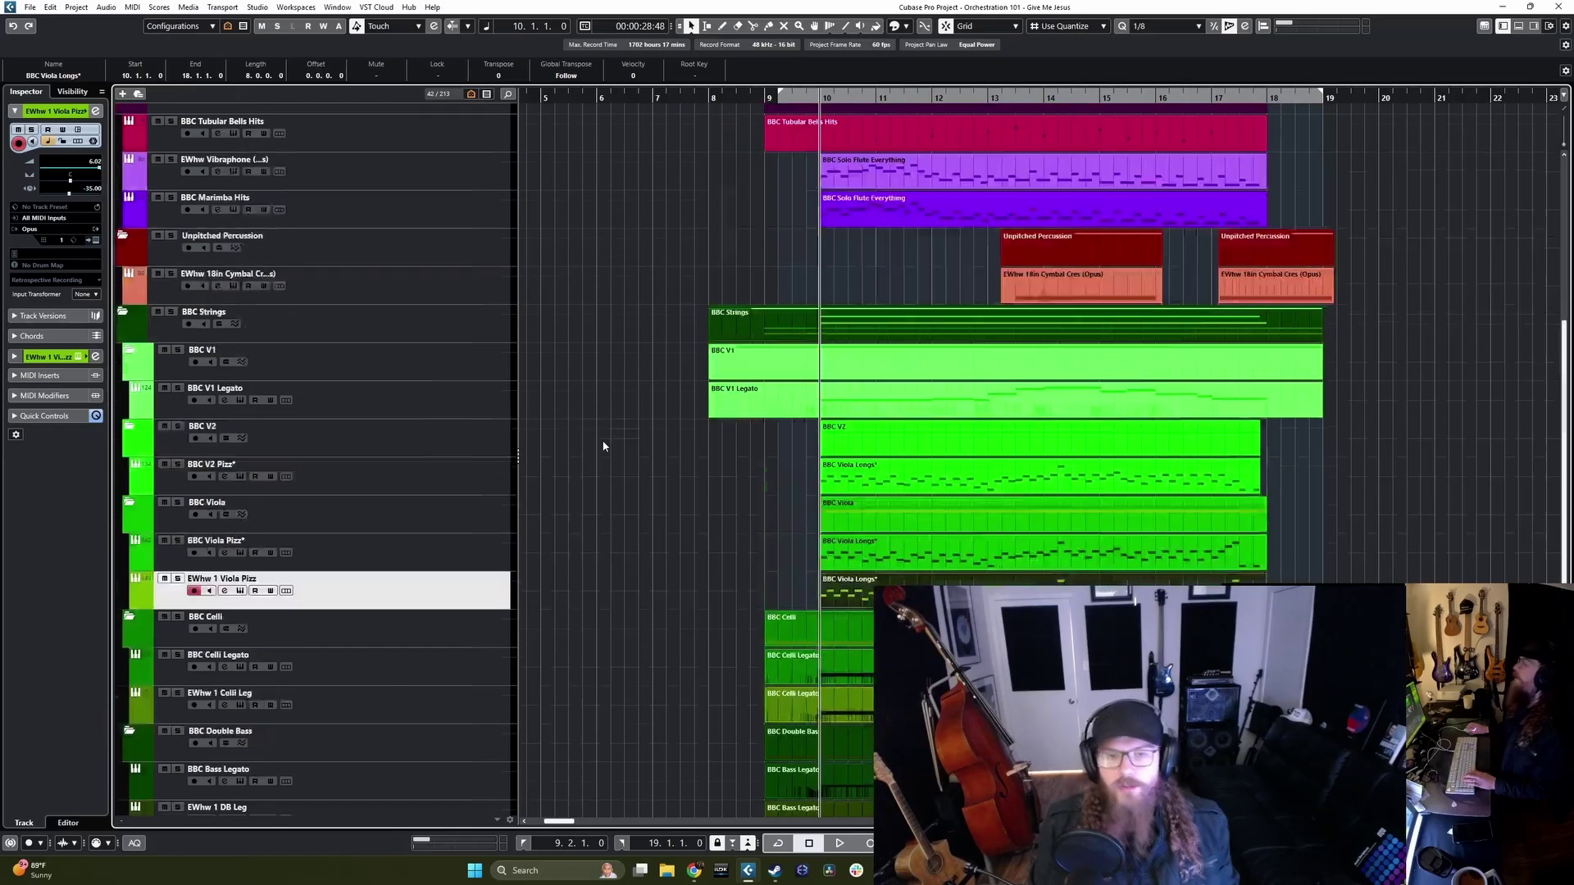
pyautogui.scroll(-2, 602, 446)
pyautogui.scroll(-2, 602, 466)
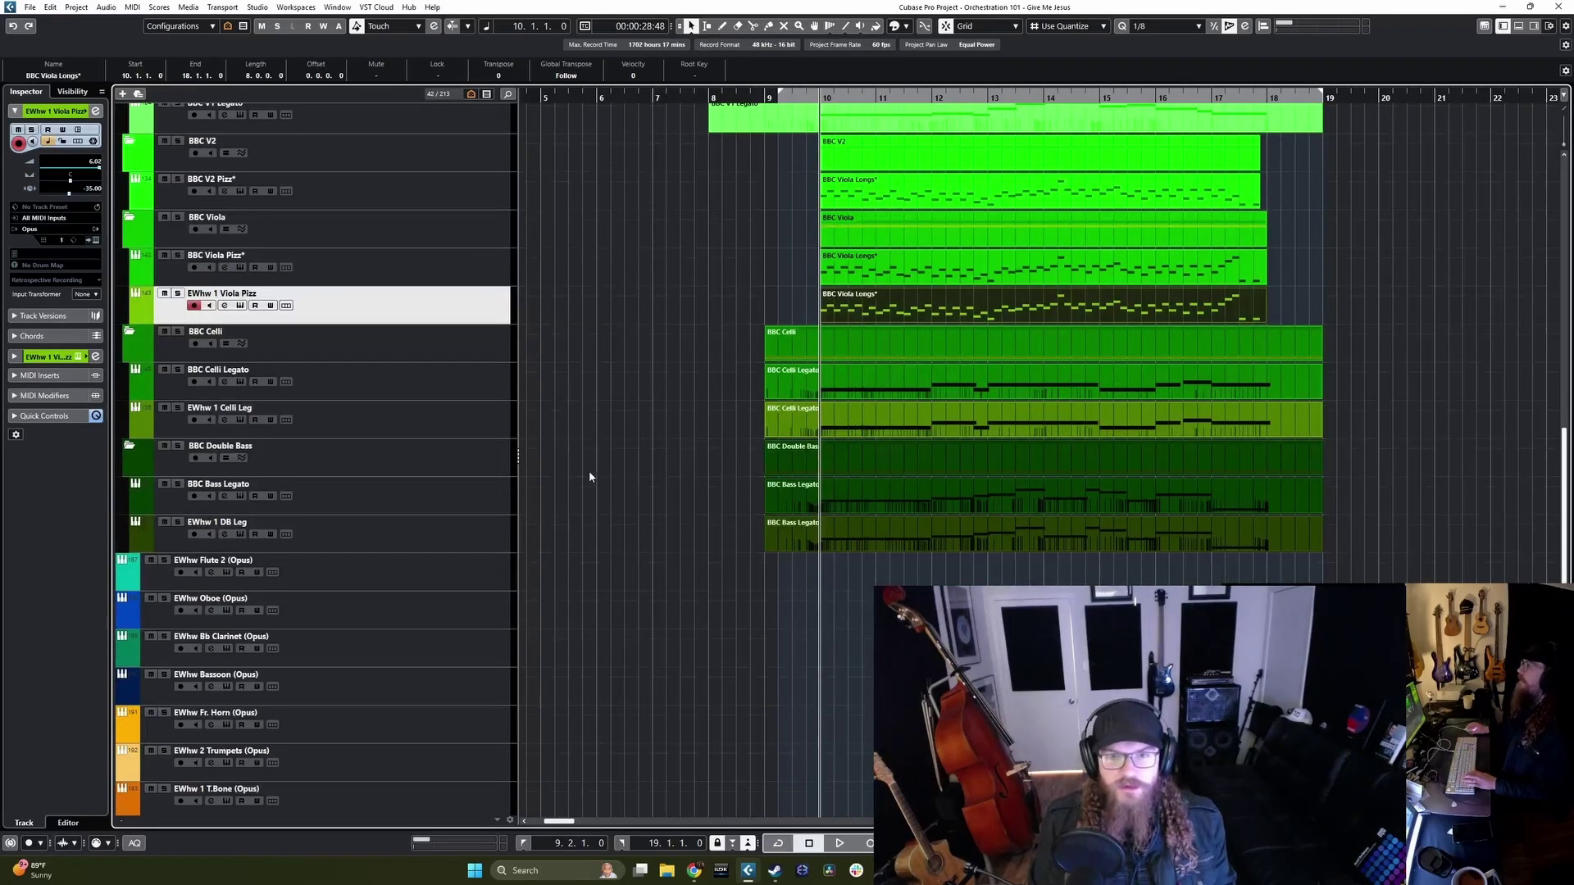
pyautogui.scroll(-1, 587, 474)
pyautogui.scroll(1, 585, 477)
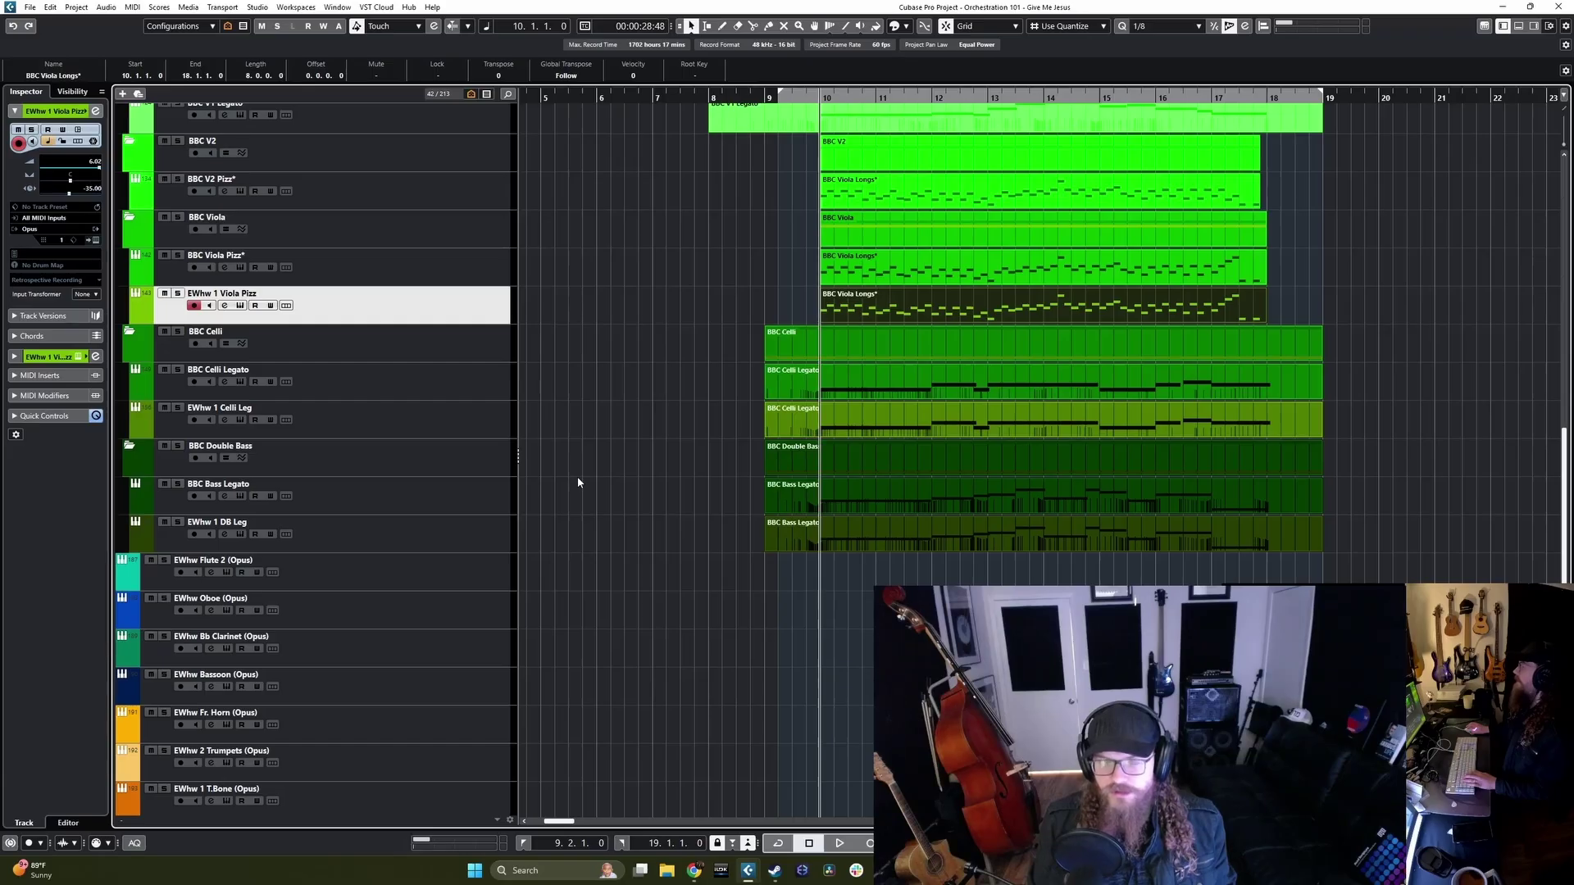
pyautogui.scroll(1, 577, 482)
pyautogui.scroll(-1, 576, 481)
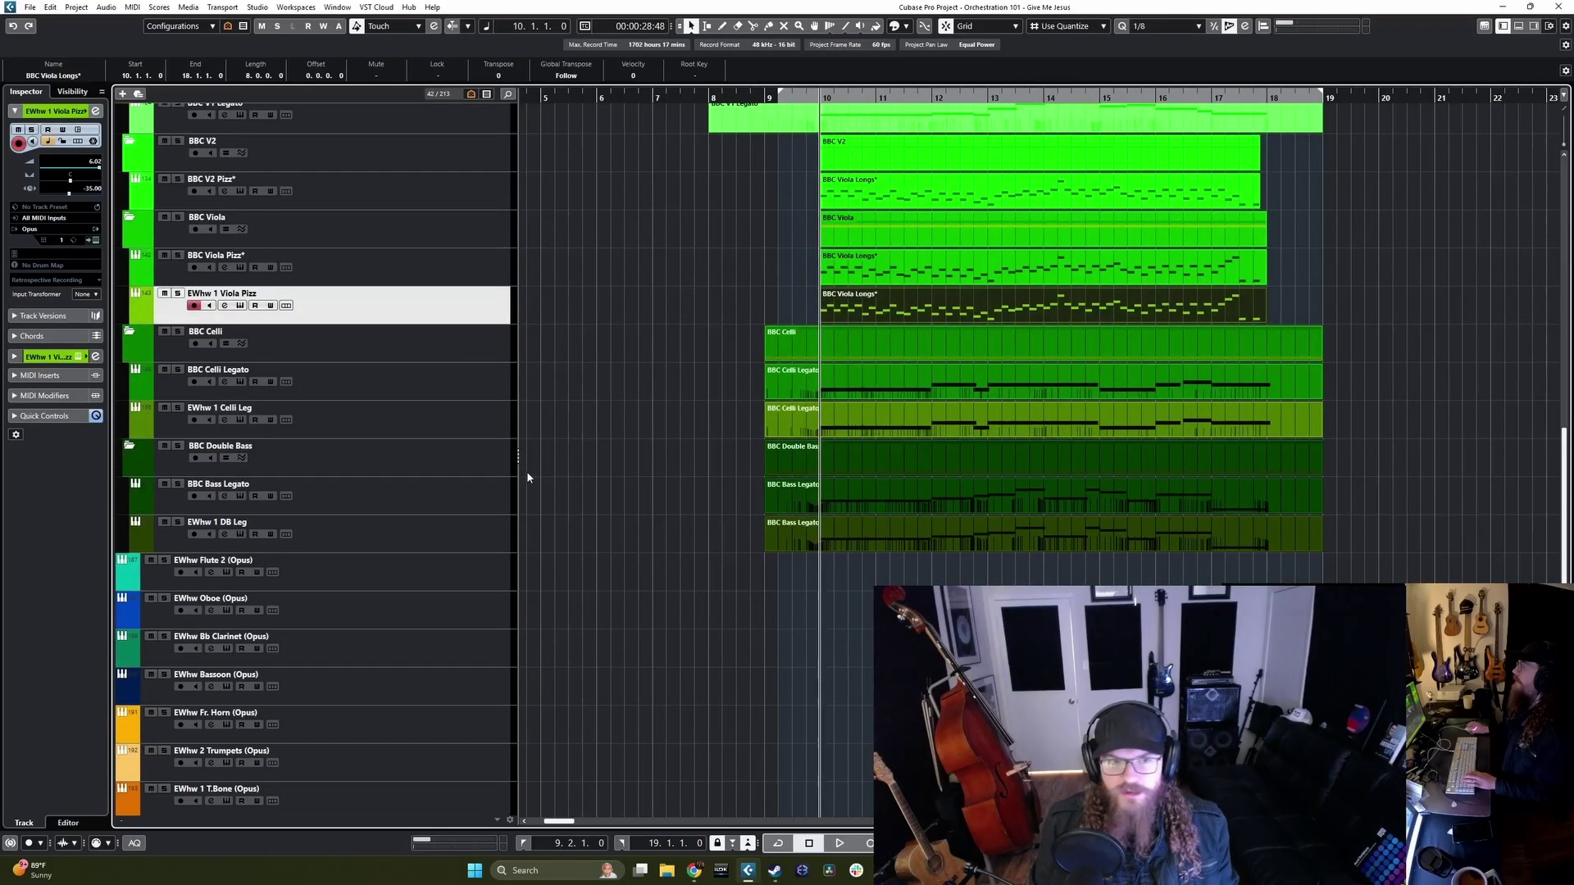
pyautogui.scroll(-1, 548, 471)
pyautogui.scroll(2, 574, 474)
pyautogui.scroll(-1, 598, 476)
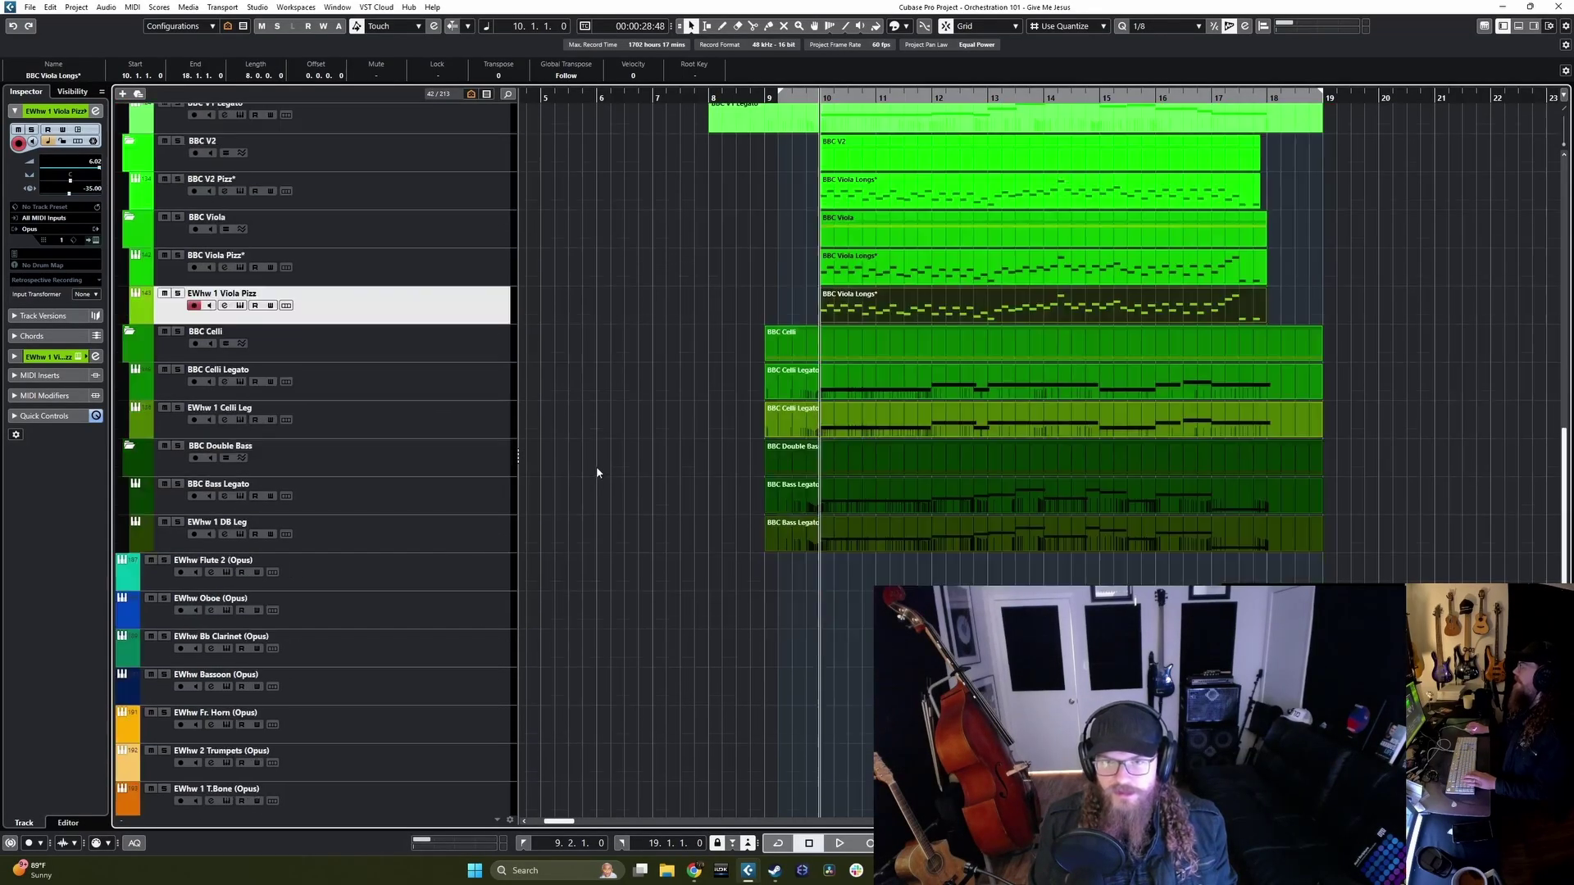
pyautogui.scroll(1, 596, 474)
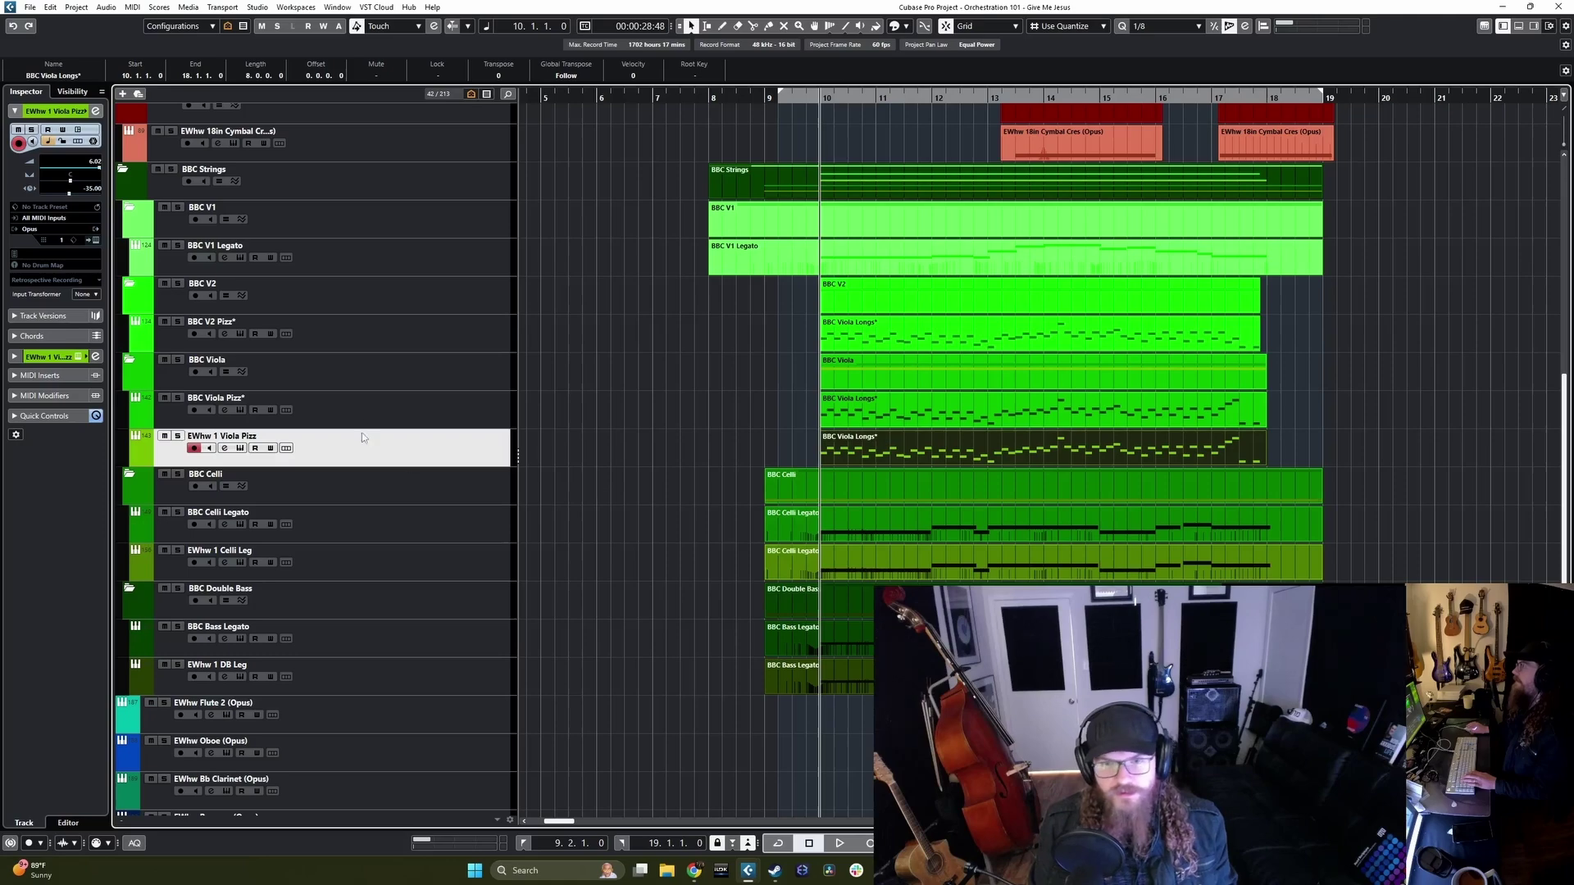
# Step: Compare the track delay settings of the BBC Viola Pizz* and EWhw 1 Viola Pizz tracks
pyautogui.click(391, 422)
pyautogui.click(395, 458)
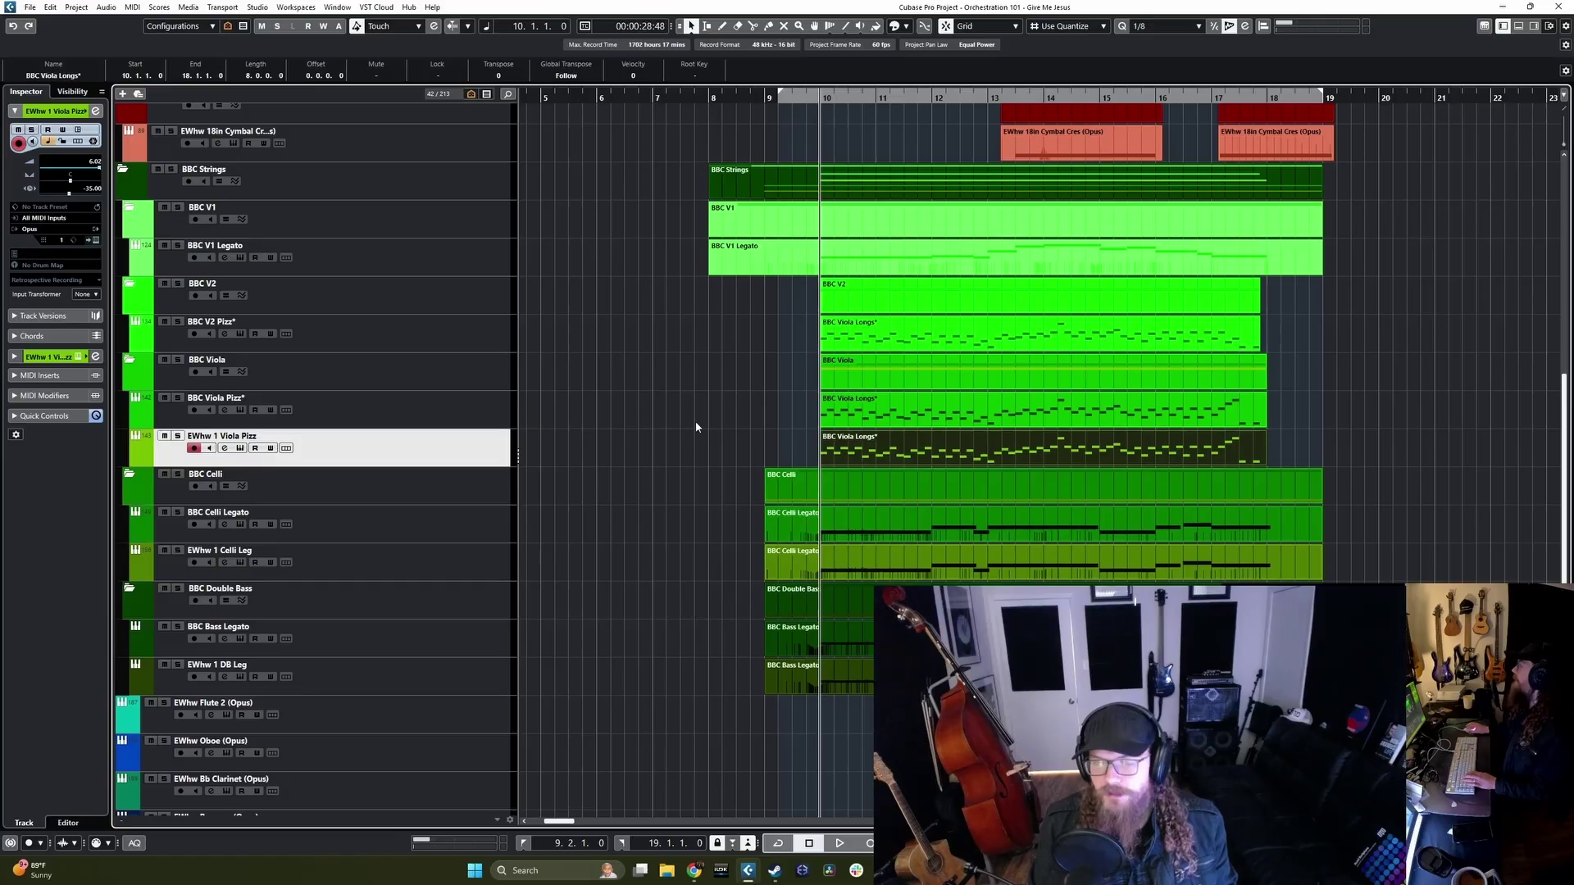
pyautogui.click(394, 417)
pyautogui.click(396, 451)
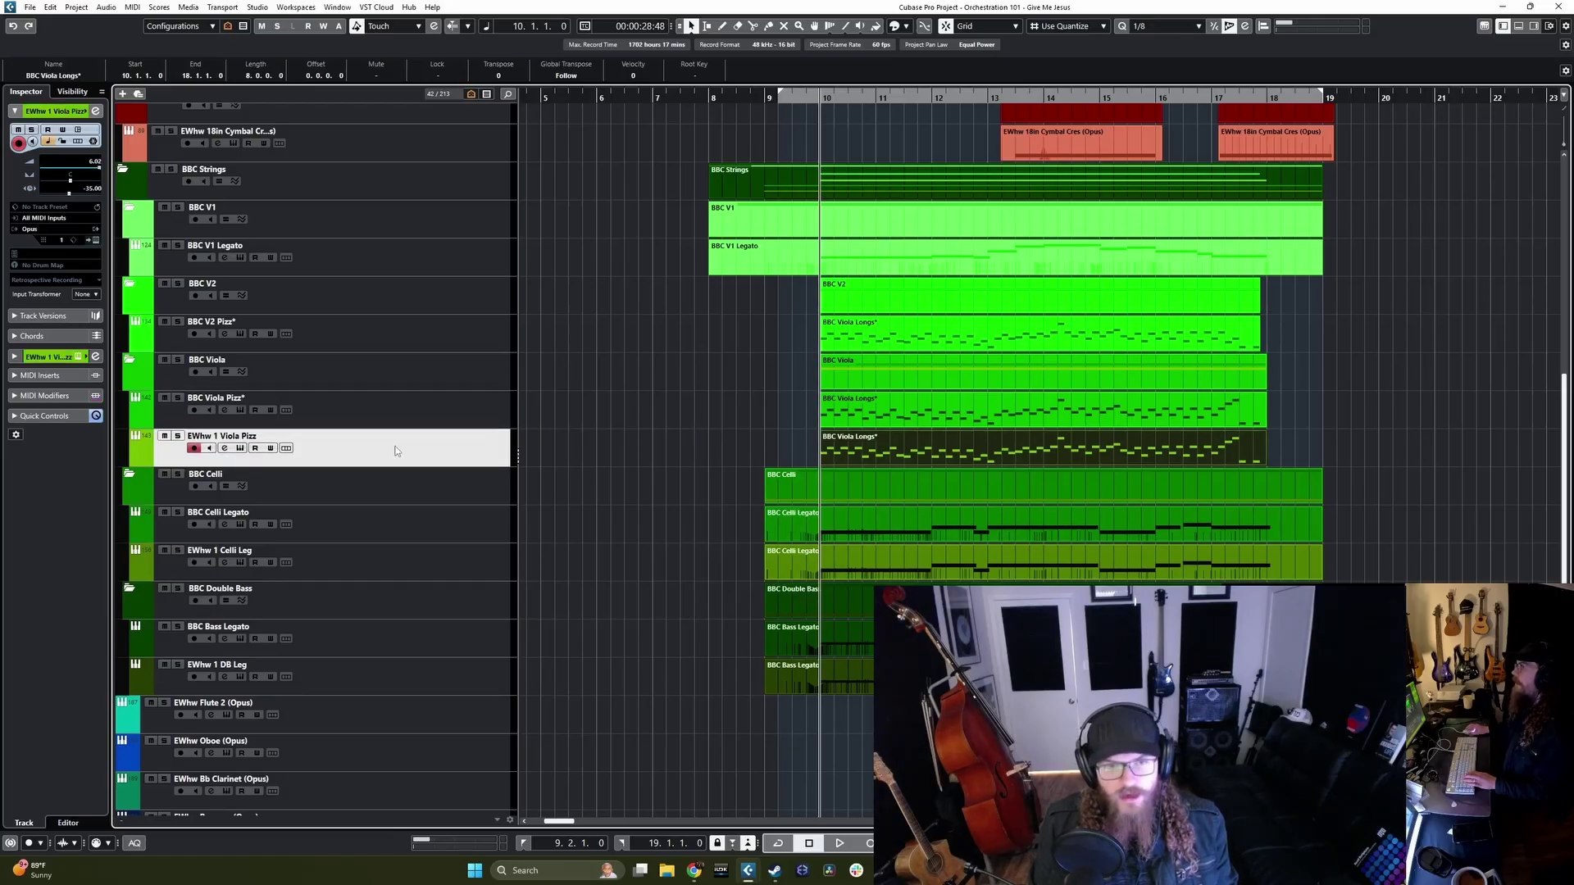
pyautogui.scroll(-4, 557, 661)
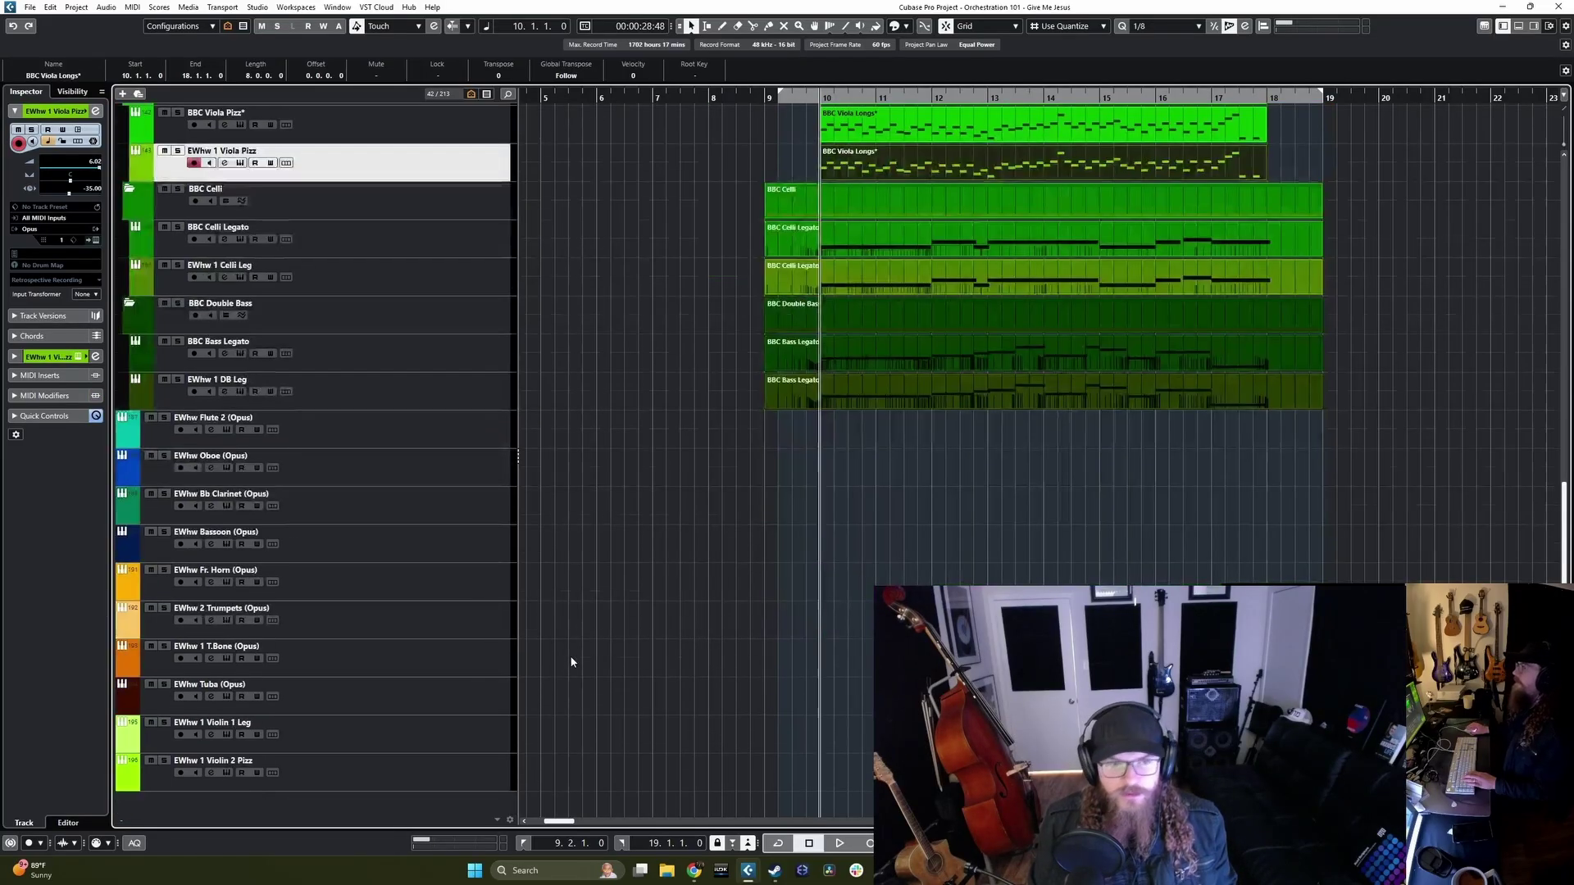
pyautogui.scroll(2, 548, 660)
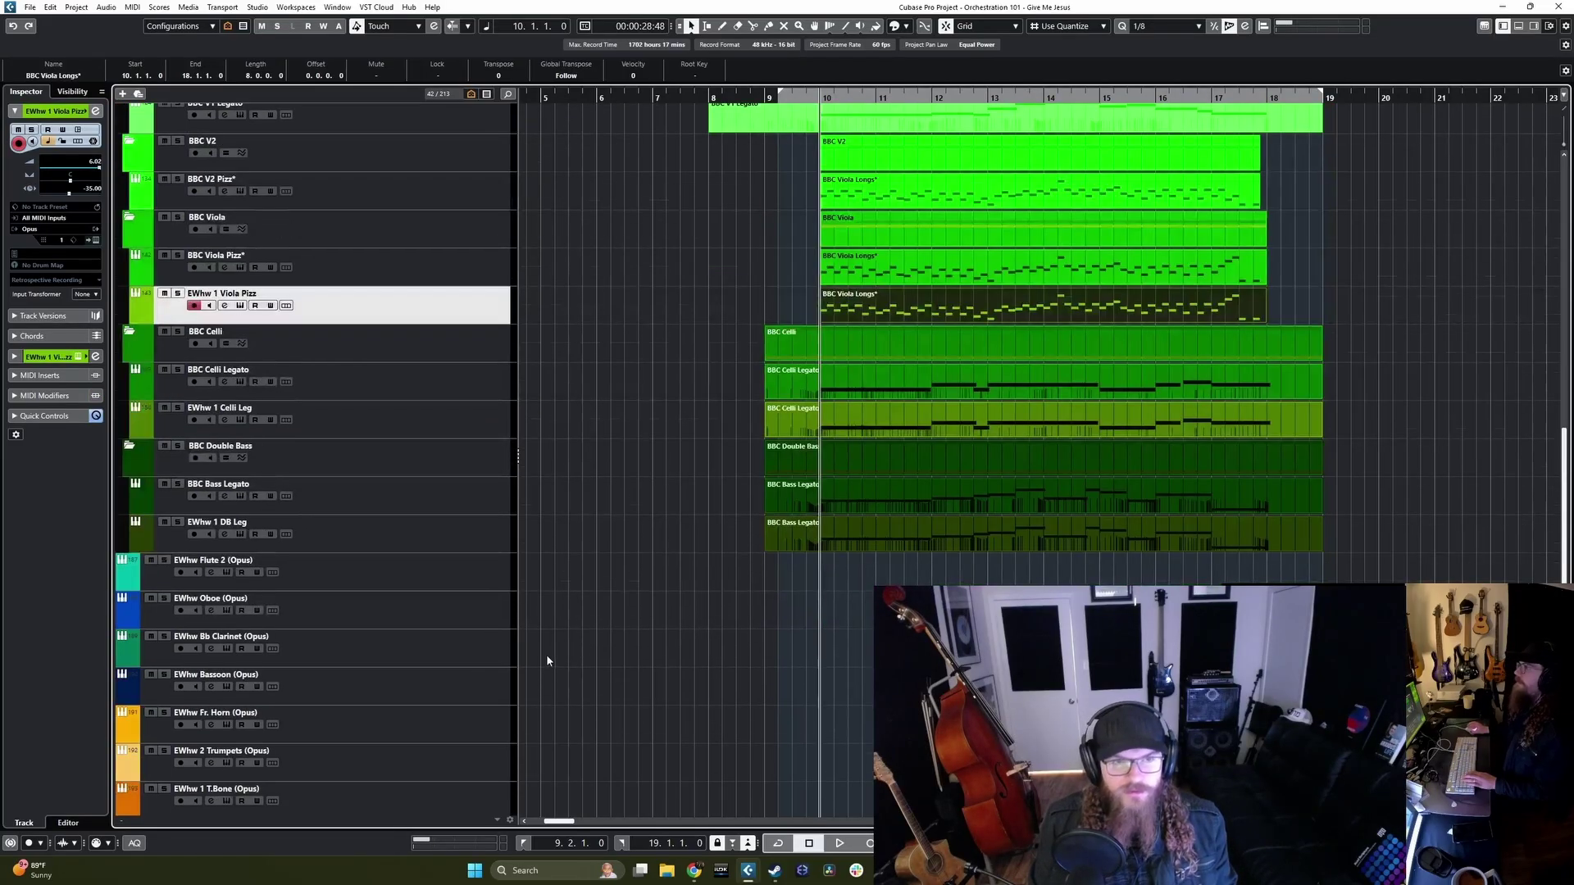
pyautogui.click(677, 289)
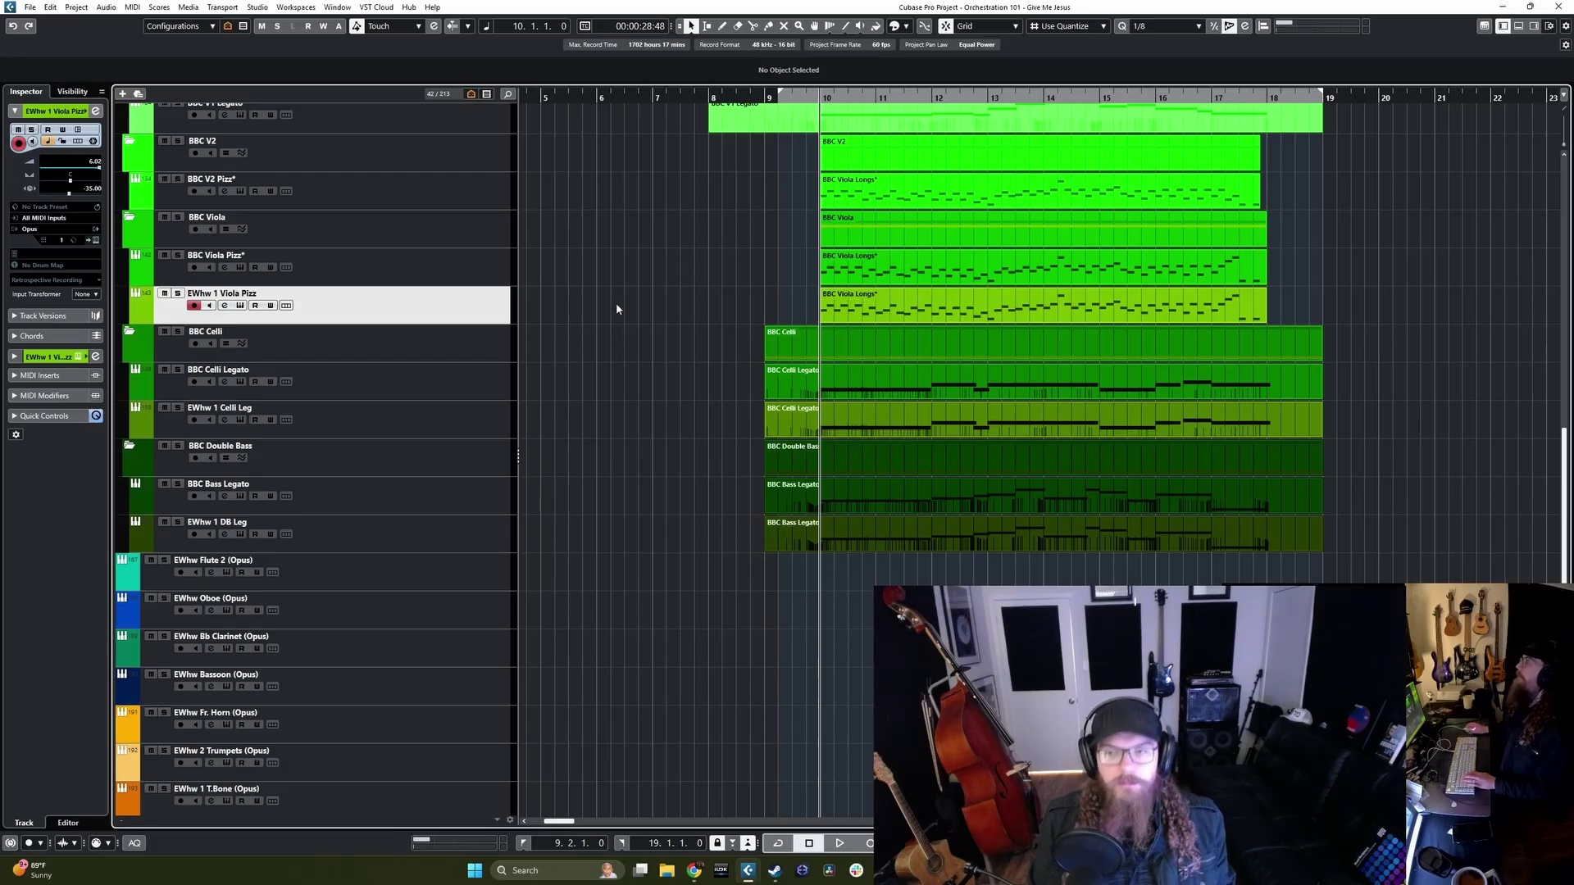
pyautogui.click(389, 281)
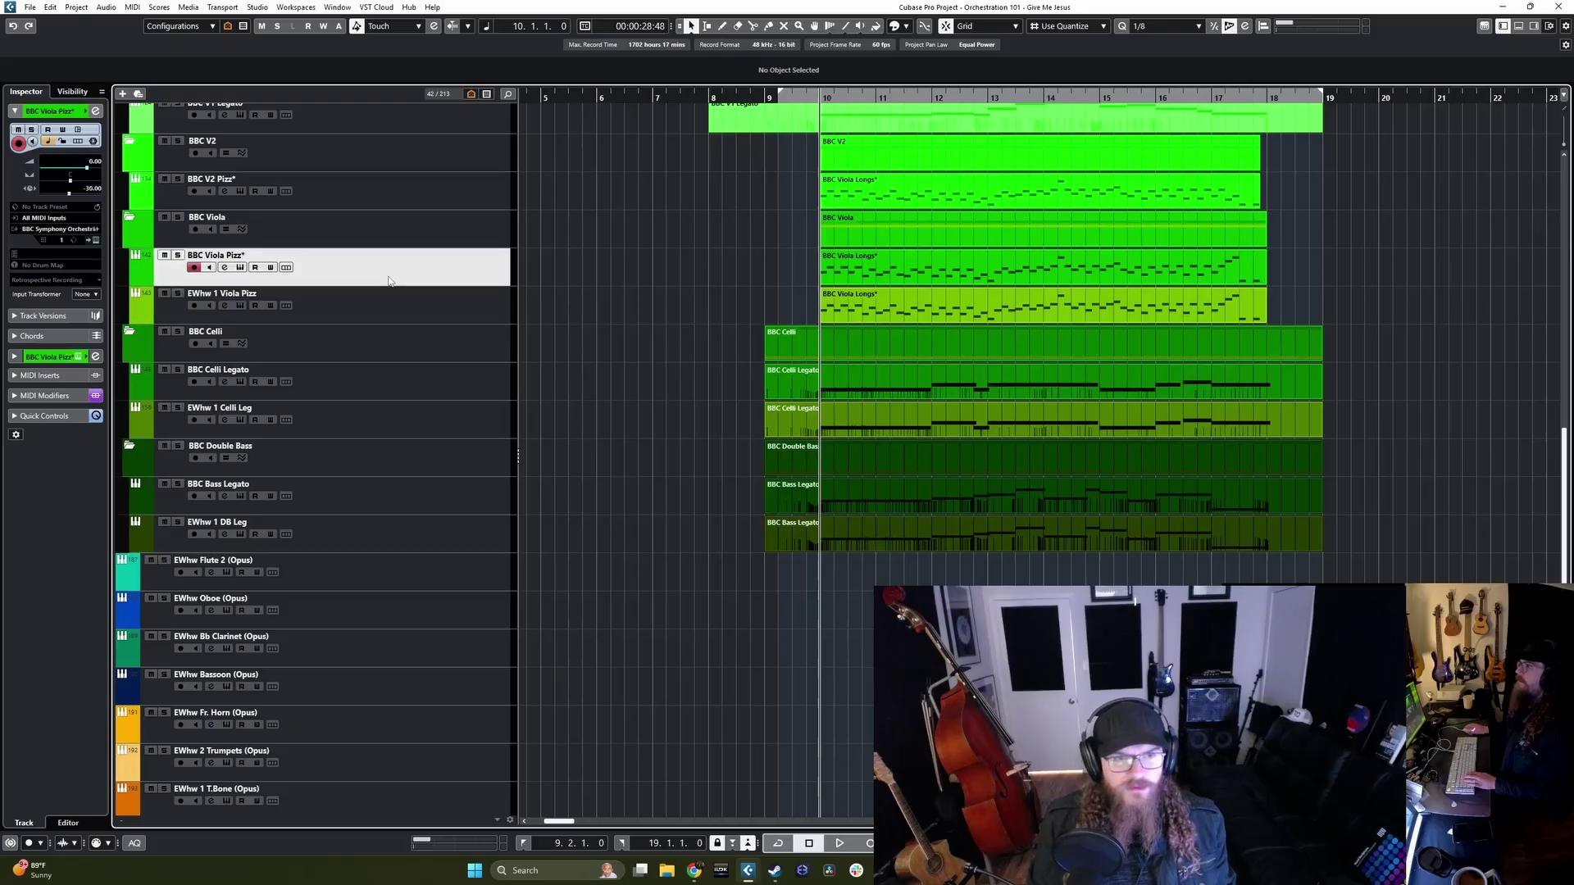
pyautogui.click(394, 310)
# Step: Move the EWhw 1 Violin 2 Pizz track directly below BBC V2 Pizz* and copy the BBC V2 Pizz* part onto it at bar 10
pyautogui.scroll(-3, 264, 346)
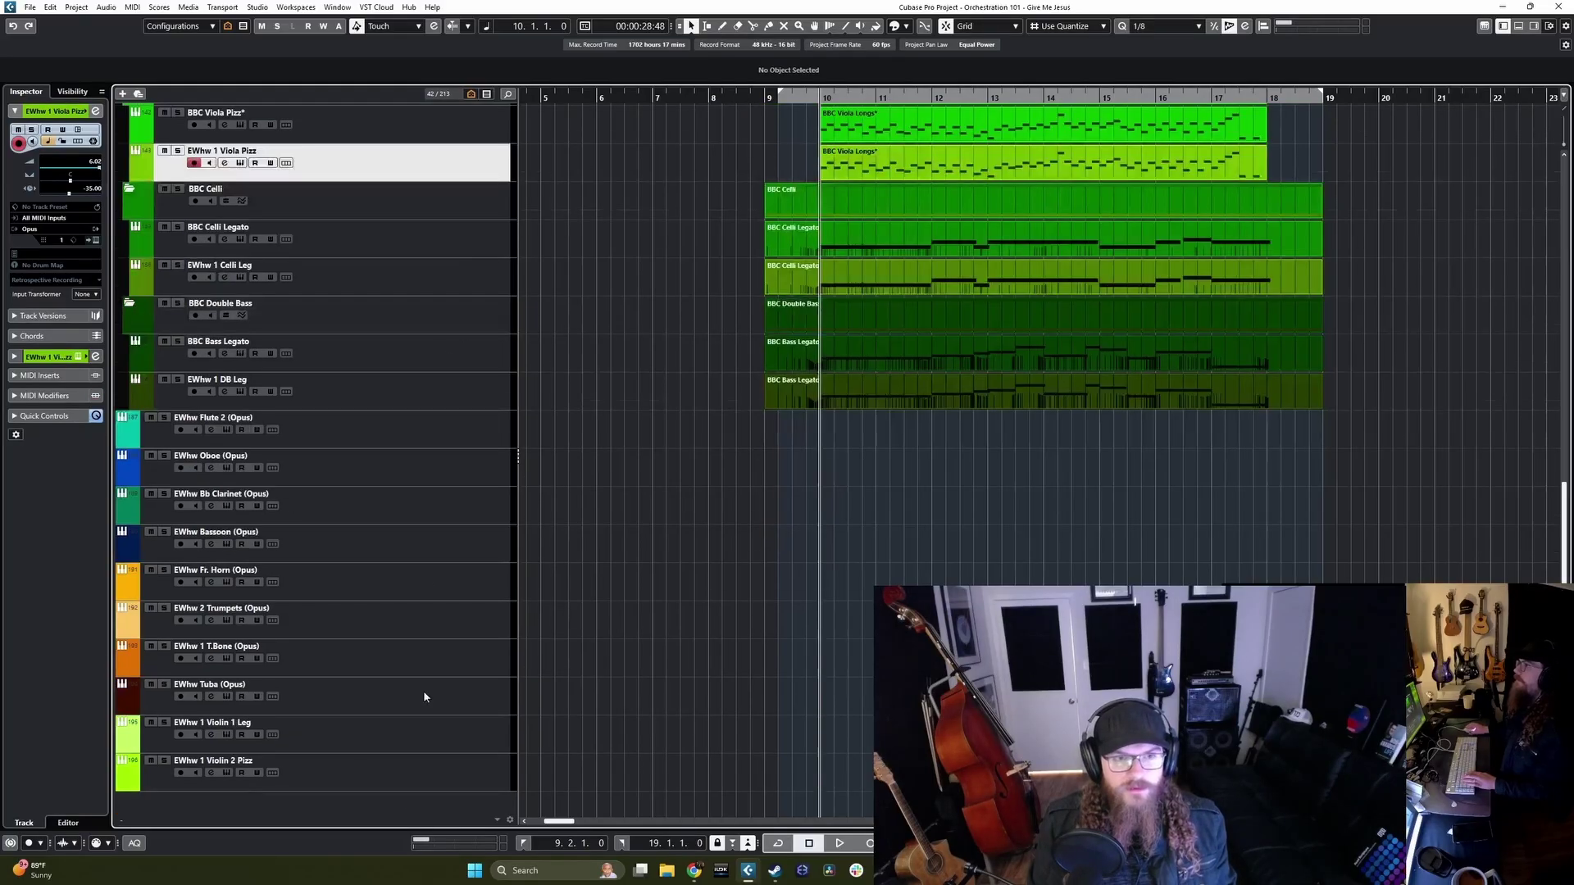
pyautogui.click(410, 769)
pyautogui.moveTo(411, 775); pyautogui.dragTo(440, 361)
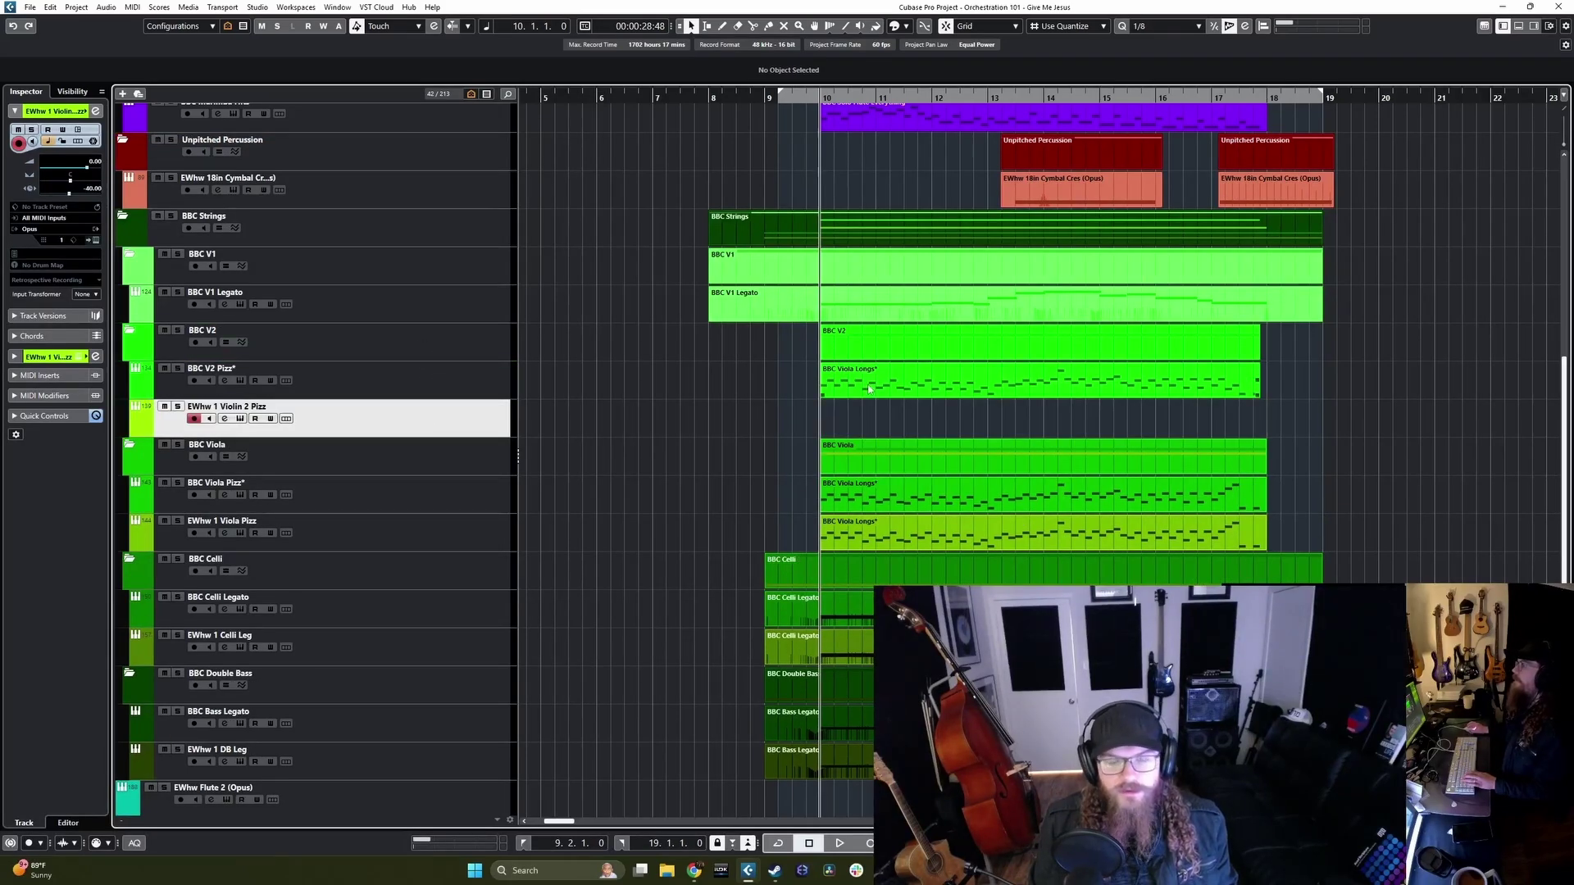
pyautogui.press('Up')
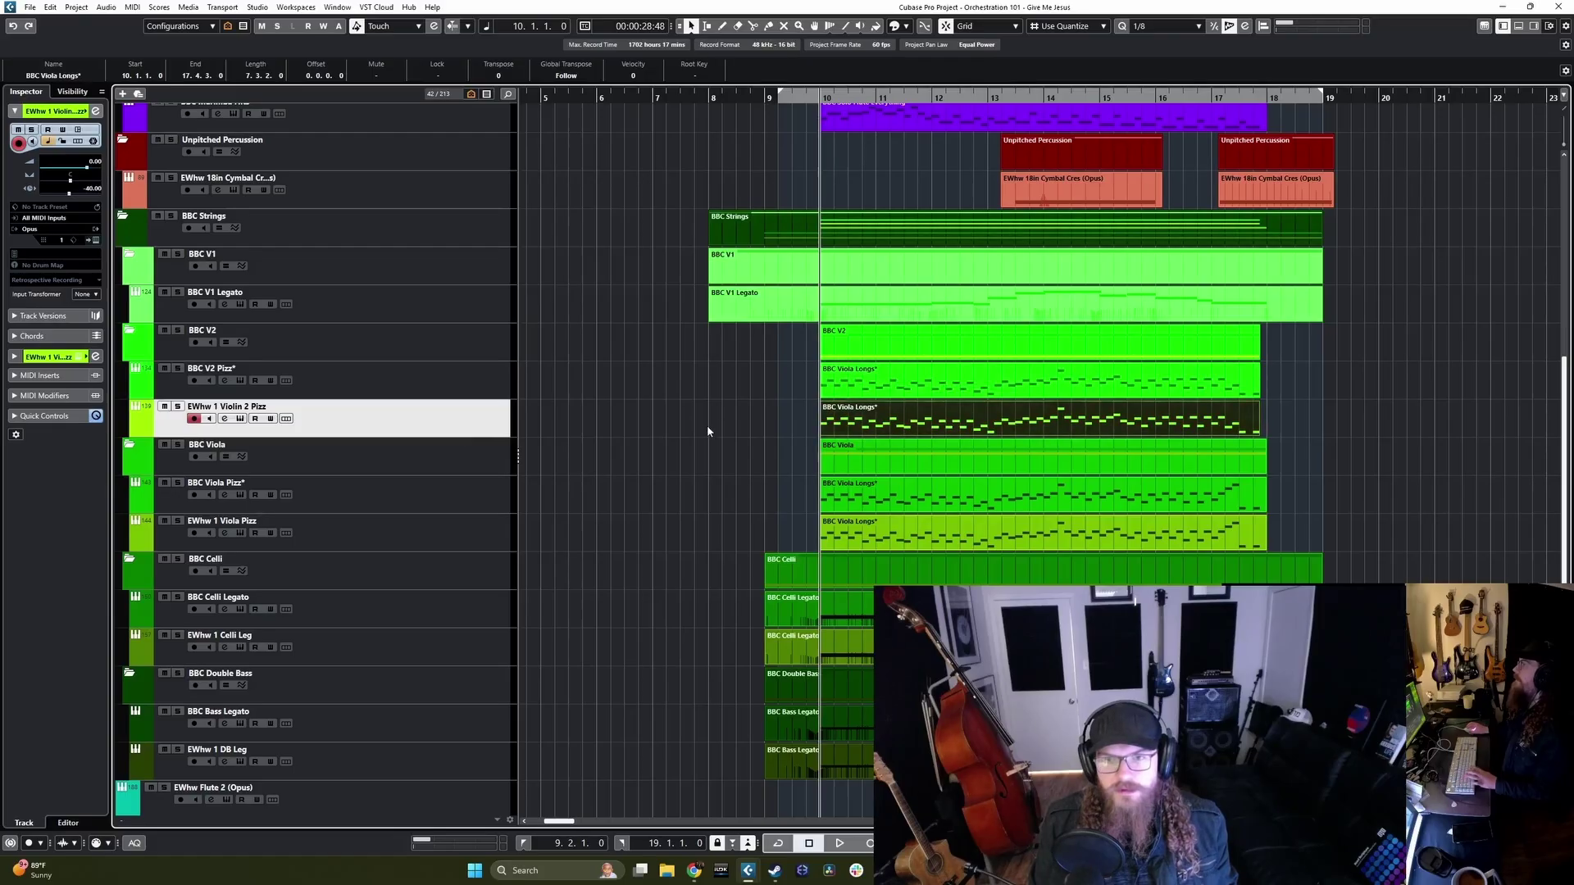
# Step: Move the EWhw 1 Violin 1 Leg track directly below BBC V1 Legato and copy the BBC V1 Legato part onto it at bar 8
pyautogui.scroll(-4, 672, 443)
pyautogui.moveTo(459, 783); pyautogui.dragTo(492, 283)
pyautogui.click(828, 260)
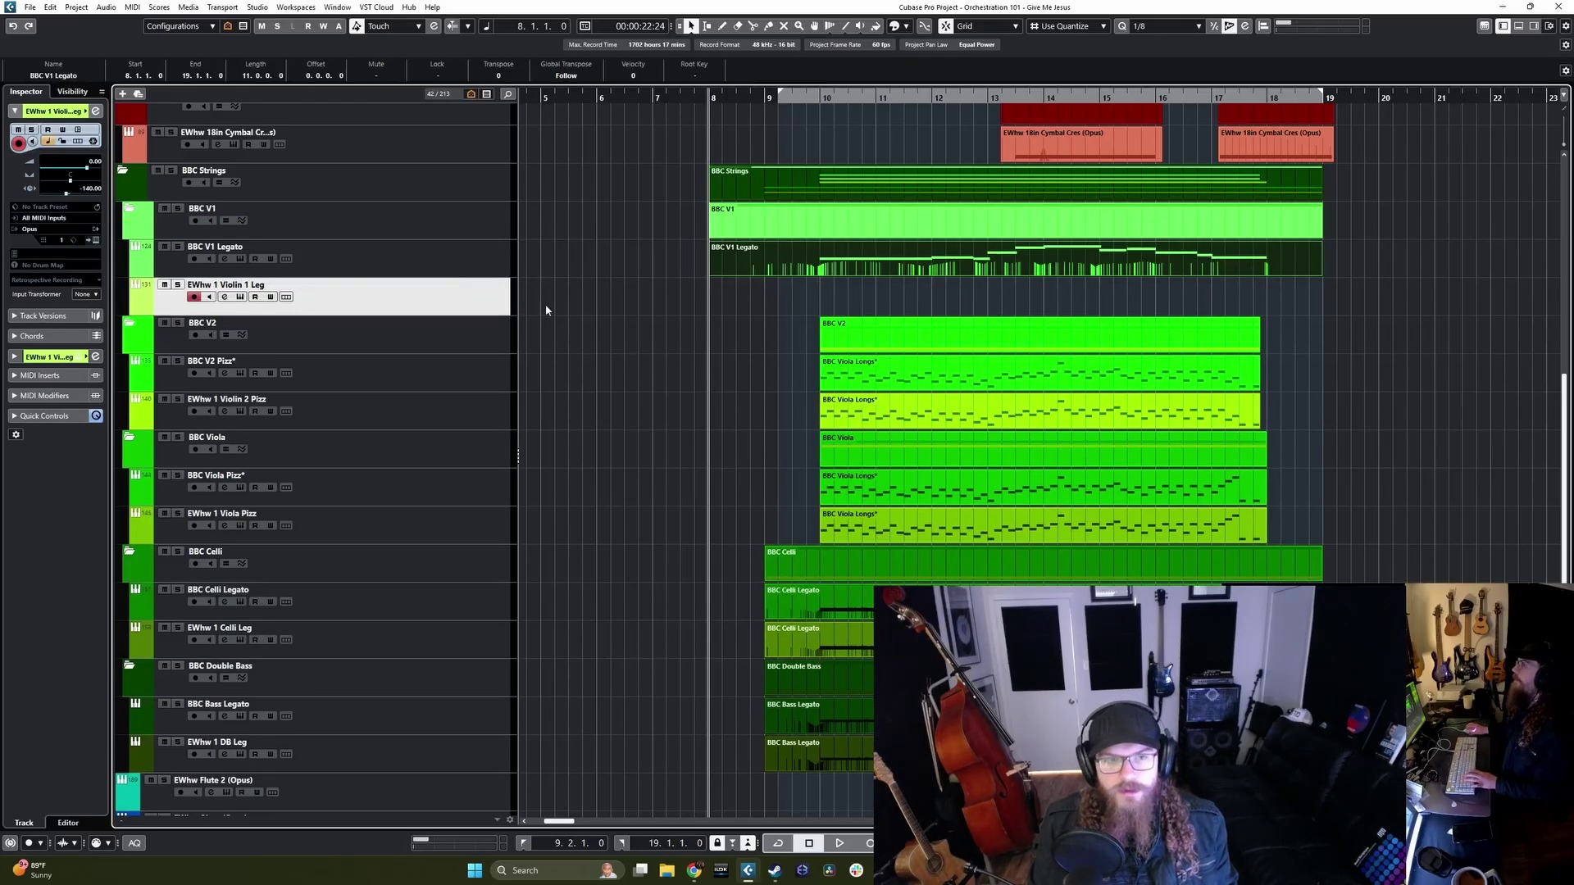
pyautogui.hotkey('ctrl', 'v')
pyautogui.click(623, 303)
# Step: Compare the track delay settings of the EWhw Violin 1 Leg, Violin 2 Pizz, Viola Pizz and Celli Leg tracks
pyautogui.click(410, 274)
pyautogui.click(414, 296)
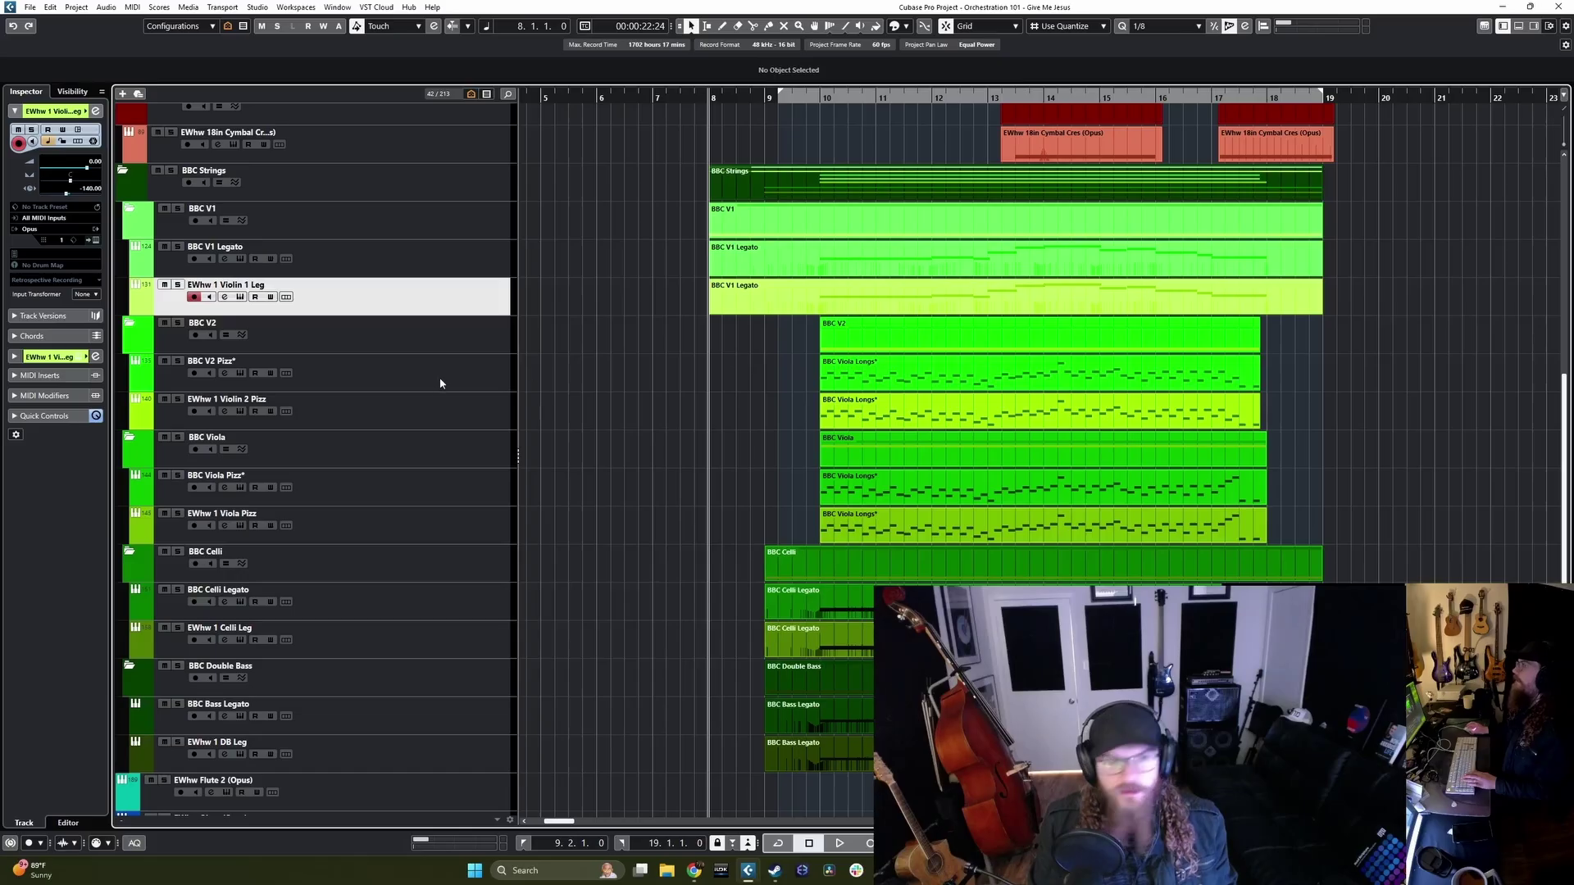
pyautogui.keyDown('ctrl'); pyautogui.click(431, 414); pyautogui.keyUp('ctrl')
pyautogui.click(394, 414)
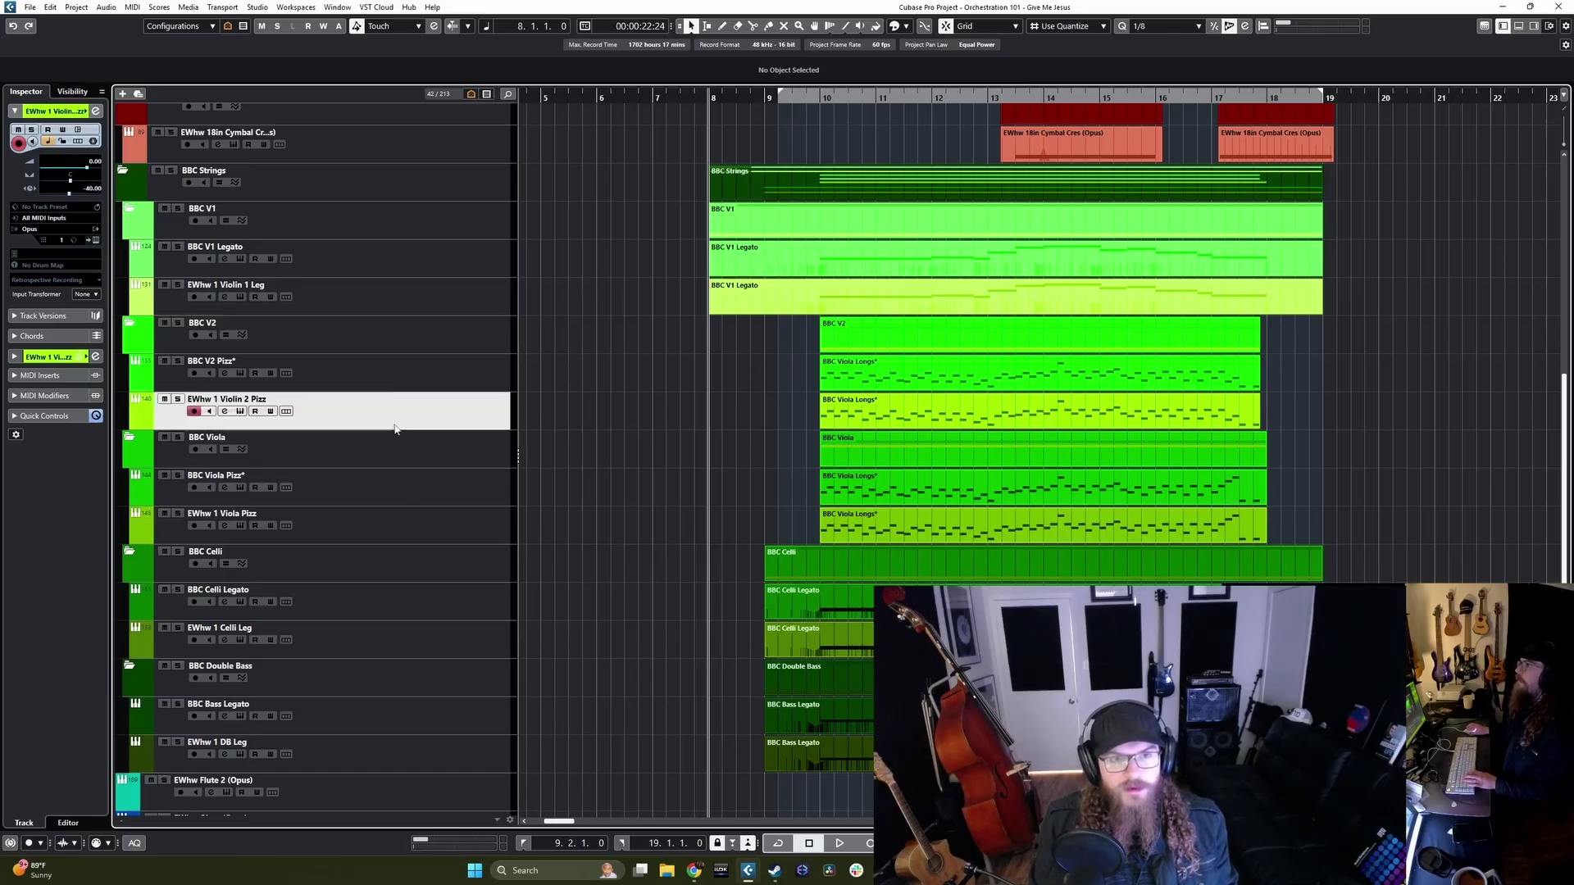
pyautogui.click(386, 305)
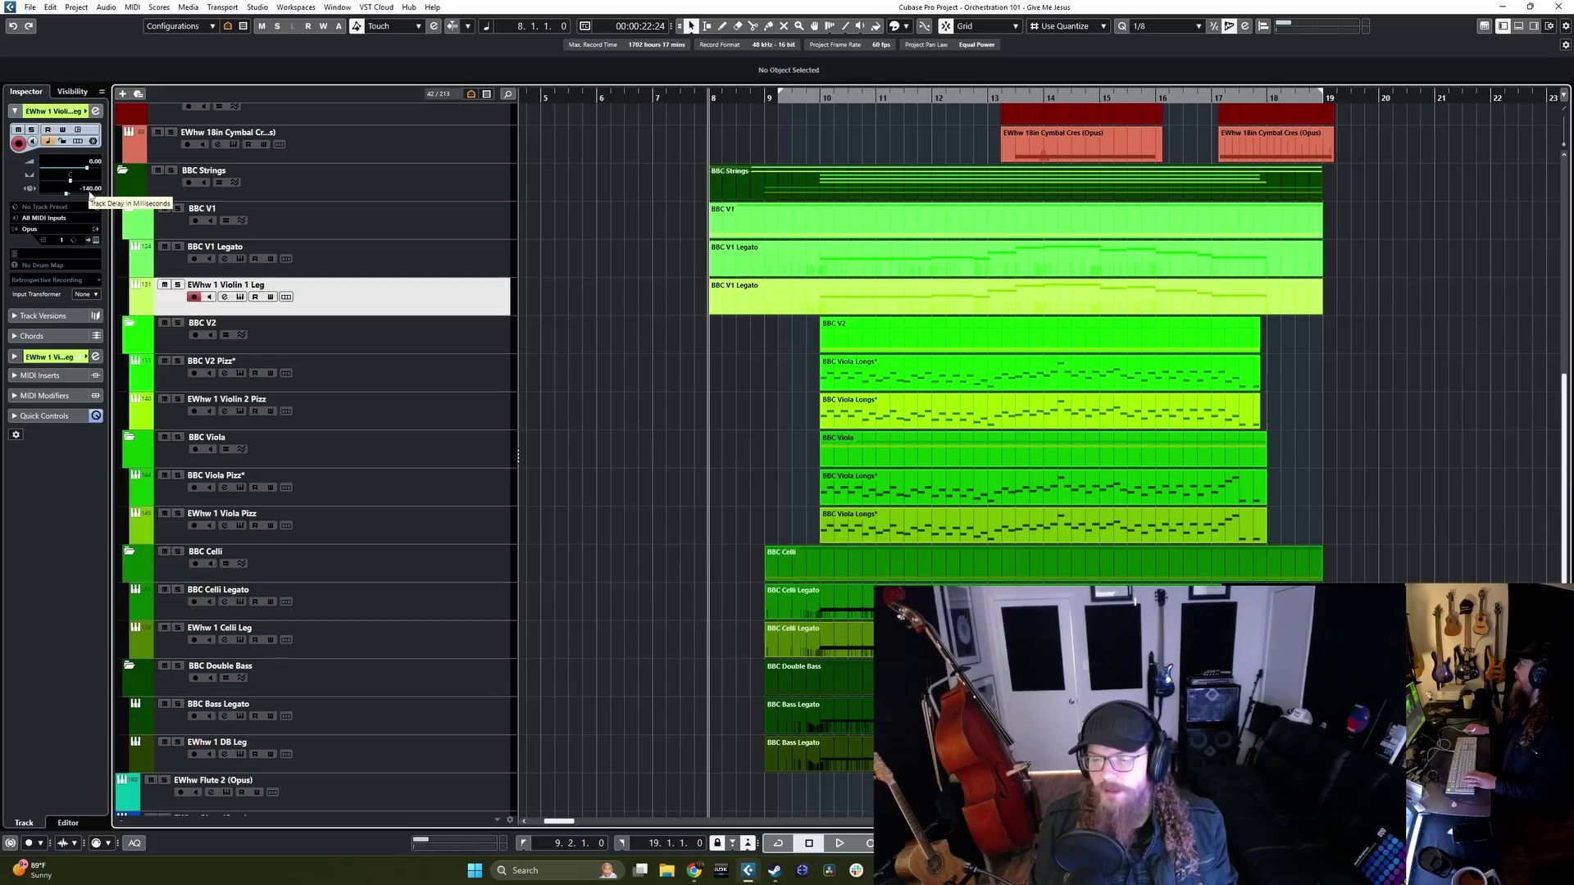
pyautogui.click(351, 414)
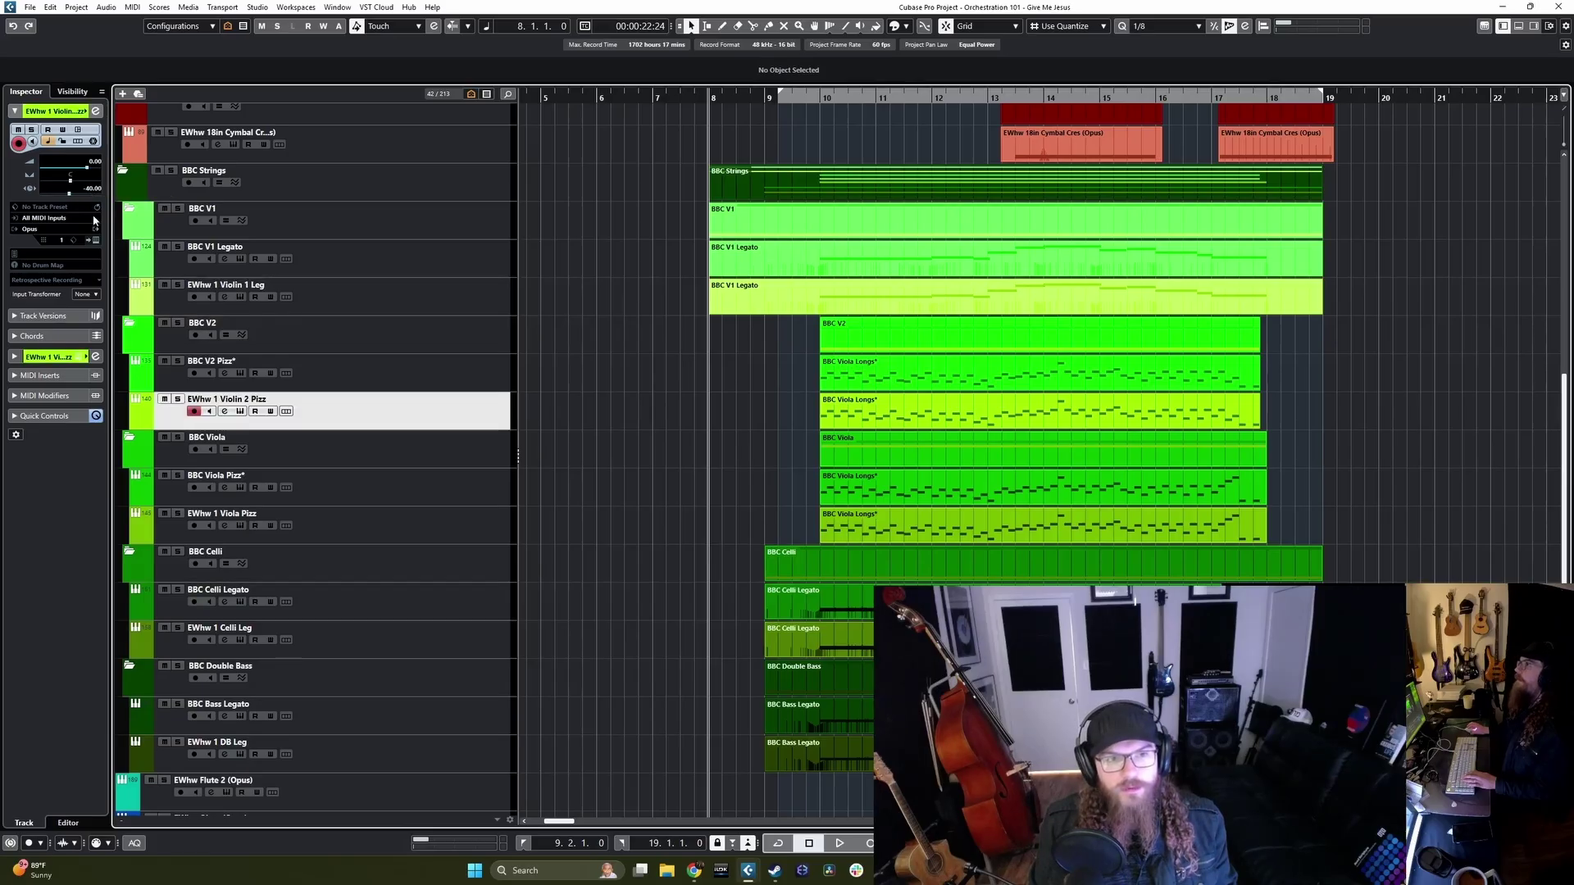
pyautogui.click(333, 307)
pyautogui.click(342, 416)
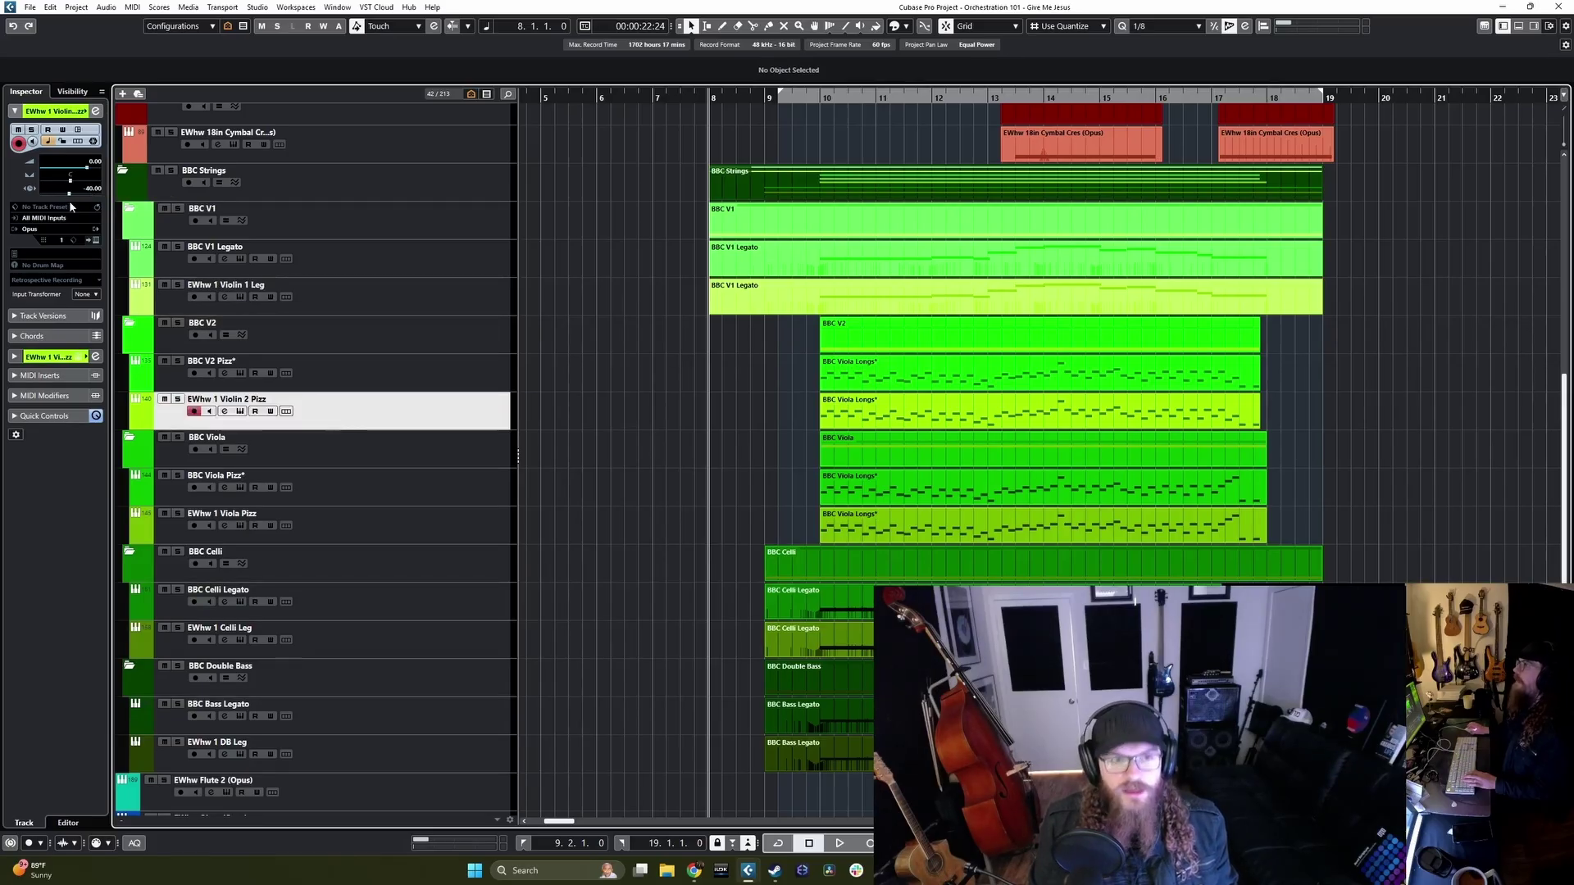
pyautogui.click(355, 528)
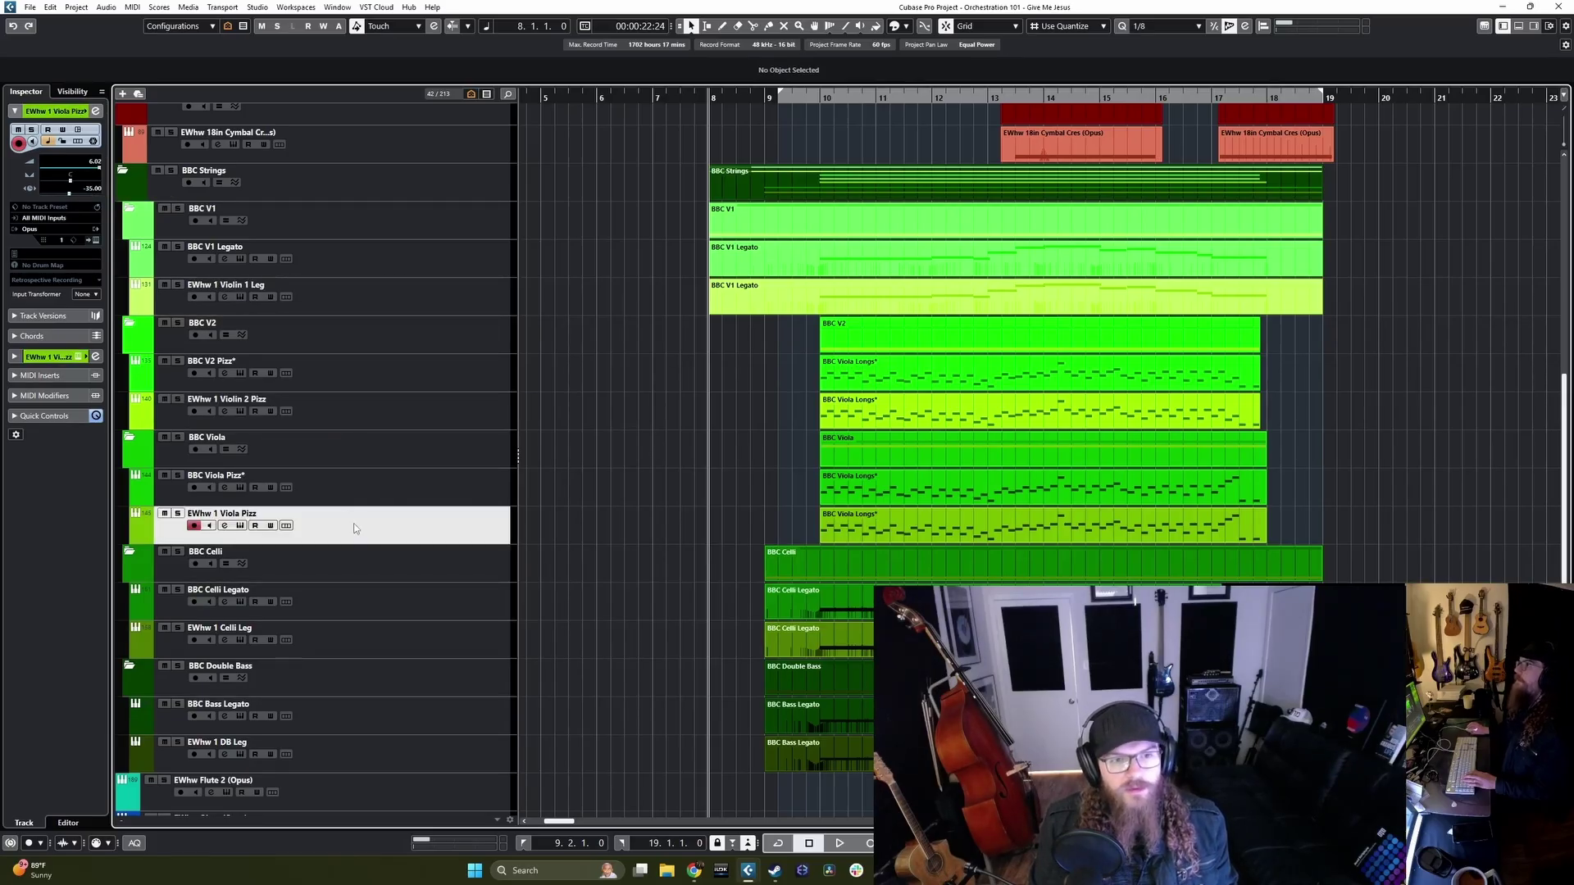
pyautogui.click(334, 636)
# Step: Move the EWhw Tuba (Opus) track directly below BBC Tuba Legato and copy the BBC Tuba Legato part onto it at bar 9
pyautogui.scroll(-4, 428, 520)
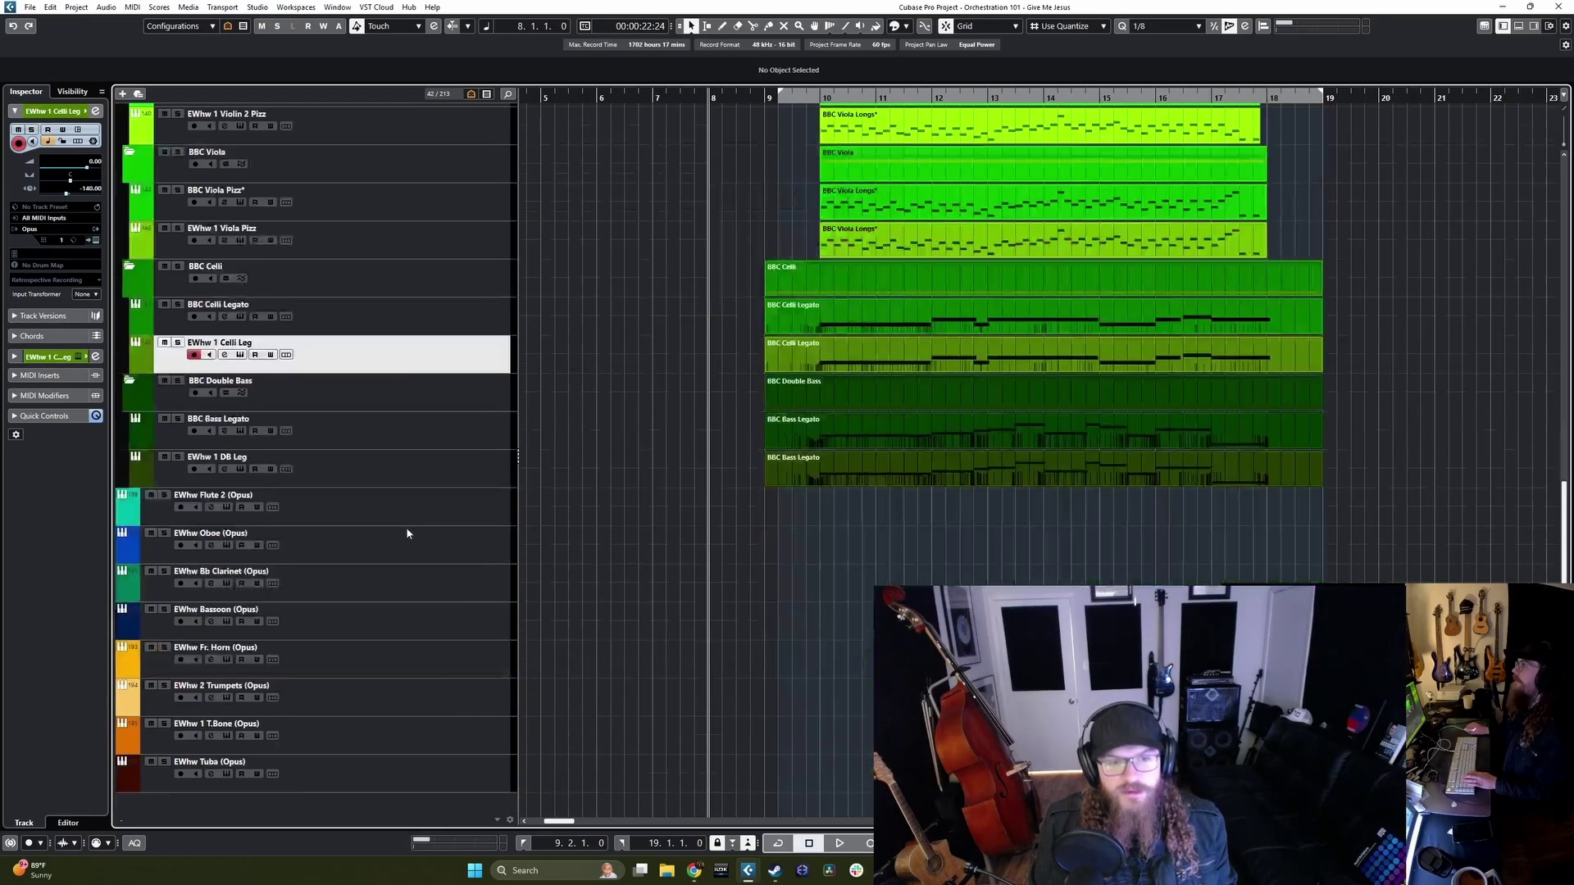
pyautogui.click(434, 514)
pyautogui.scroll(2, 457, 580)
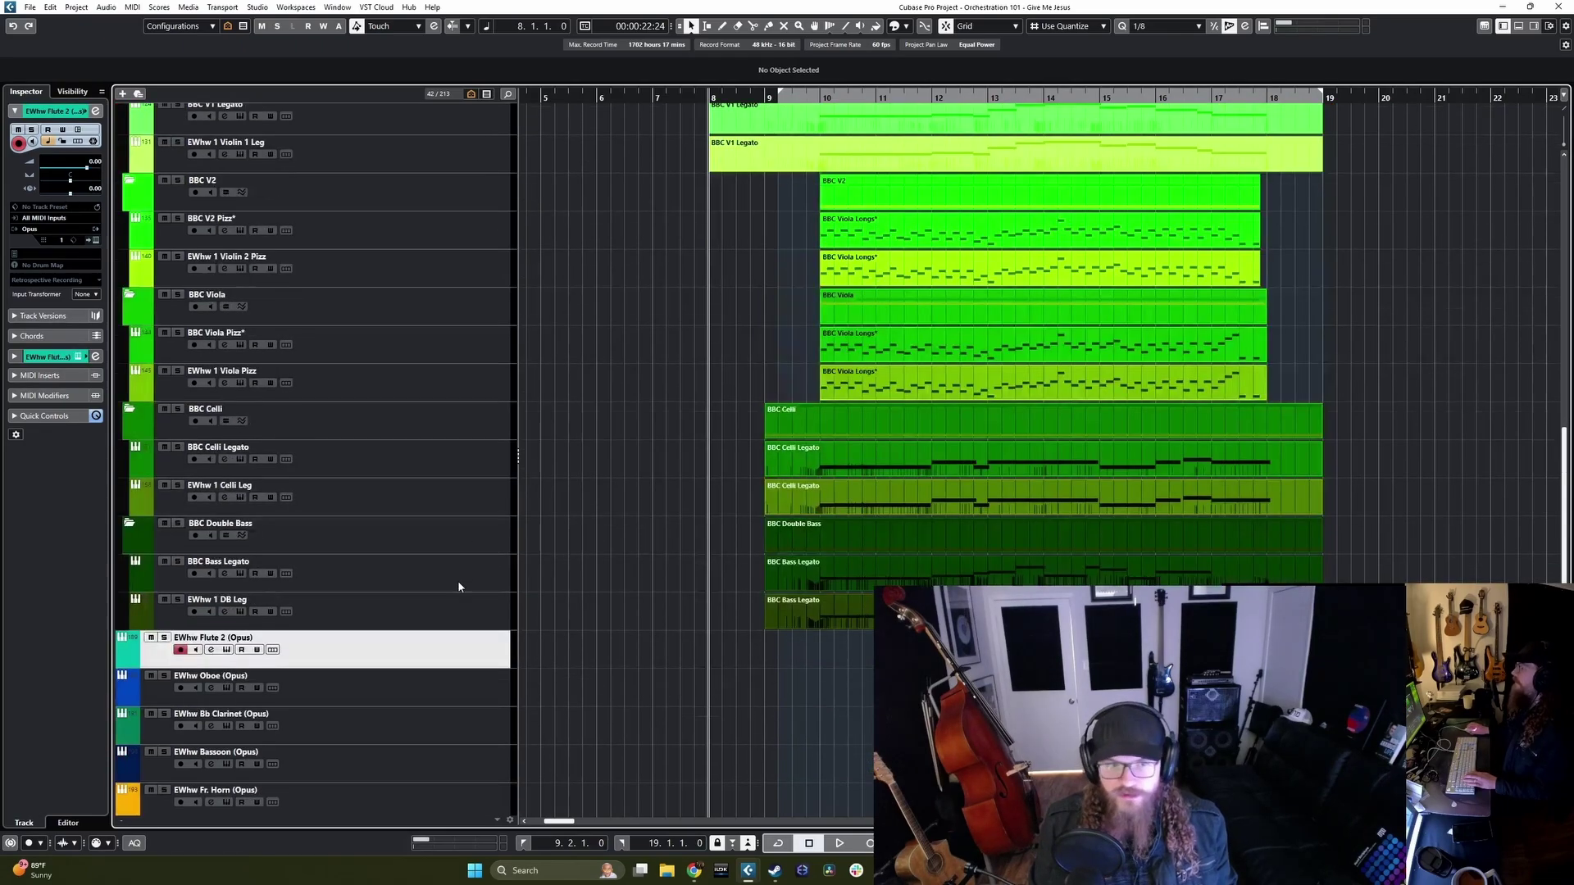
pyautogui.scroll(-2, 458, 581)
pyautogui.click(401, 786)
pyautogui.moveTo(401, 792); pyautogui.dragTo(364, 241)
pyautogui.press('n')
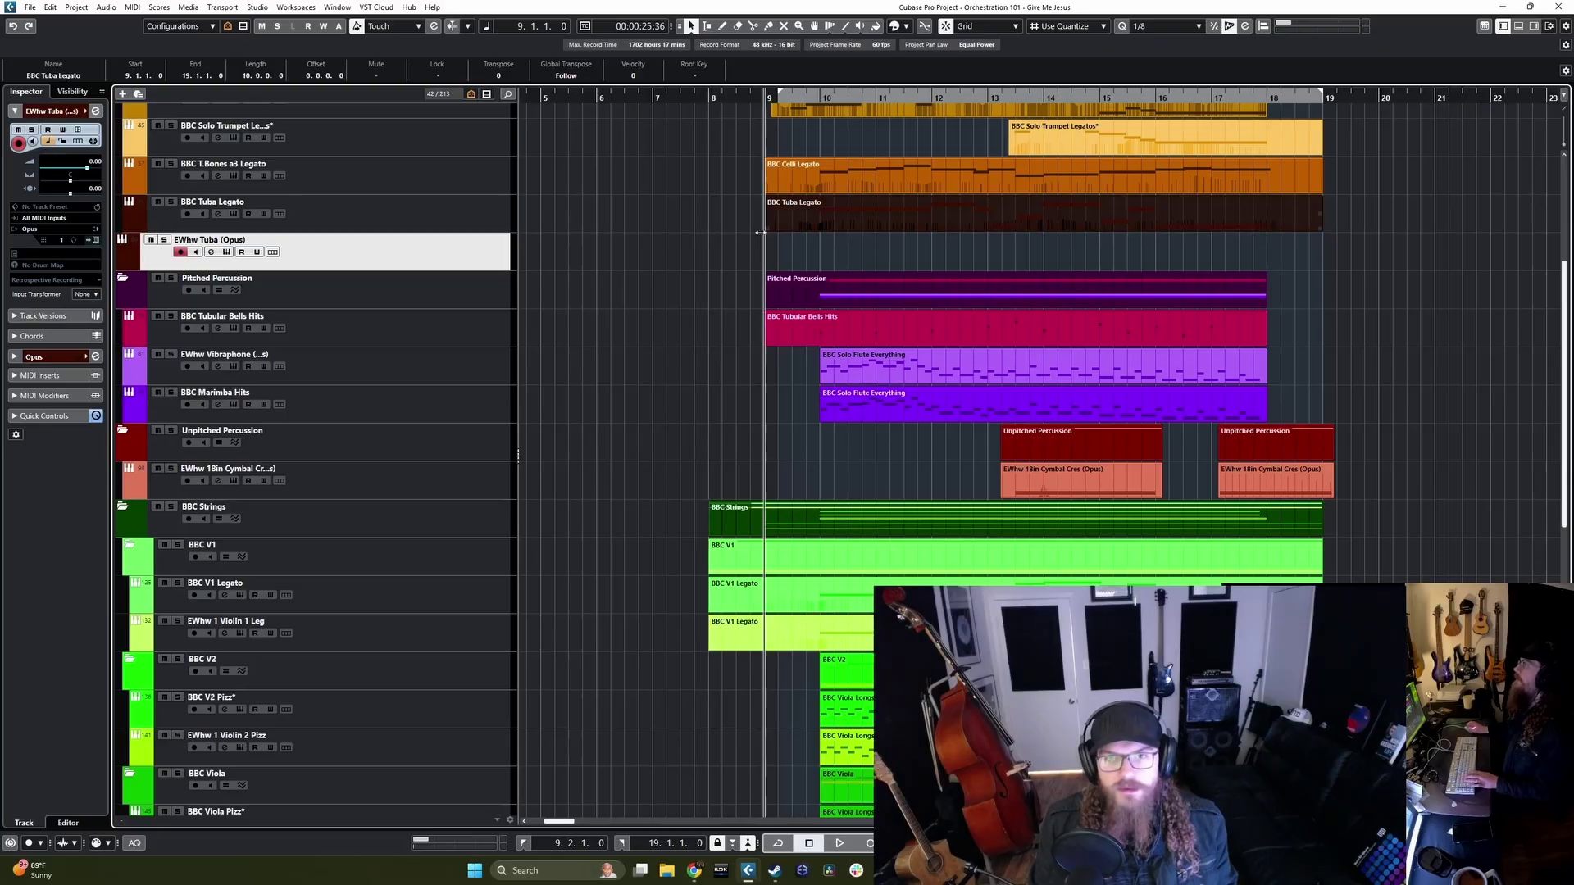
pyautogui.click(641, 273)
# Step: Move the EWhw 1 T.Bone (Opus) track directly below BBC T.Bones a3 Legato and copy that track's part onto it at bar 9
pyautogui.scroll(-8, 404, 774)
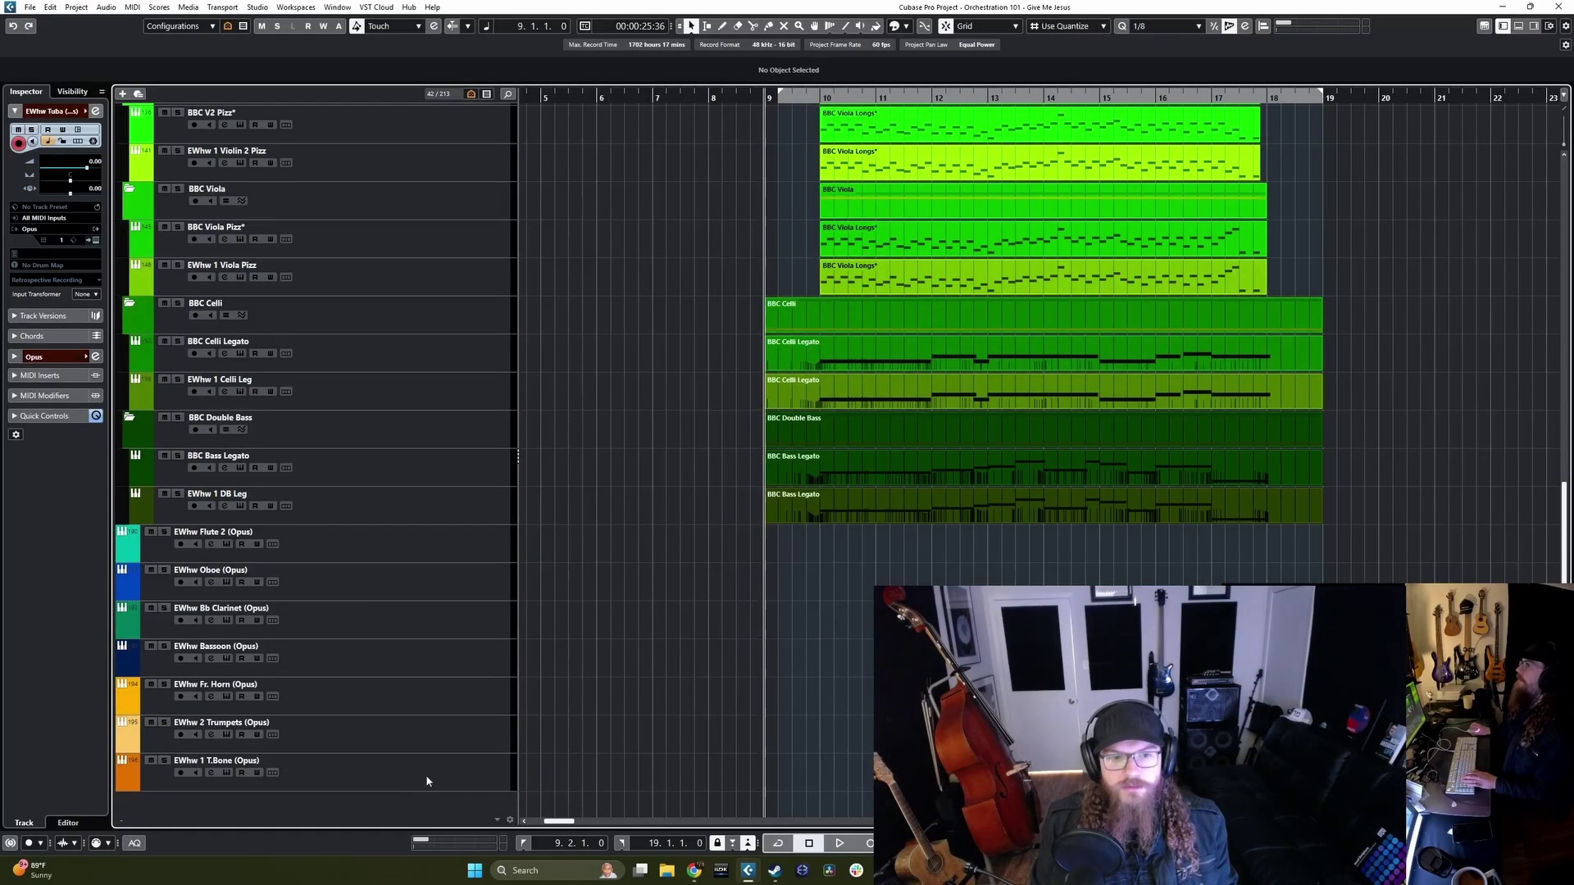
pyautogui.moveTo(425, 775); pyautogui.dragTo(438, 275)
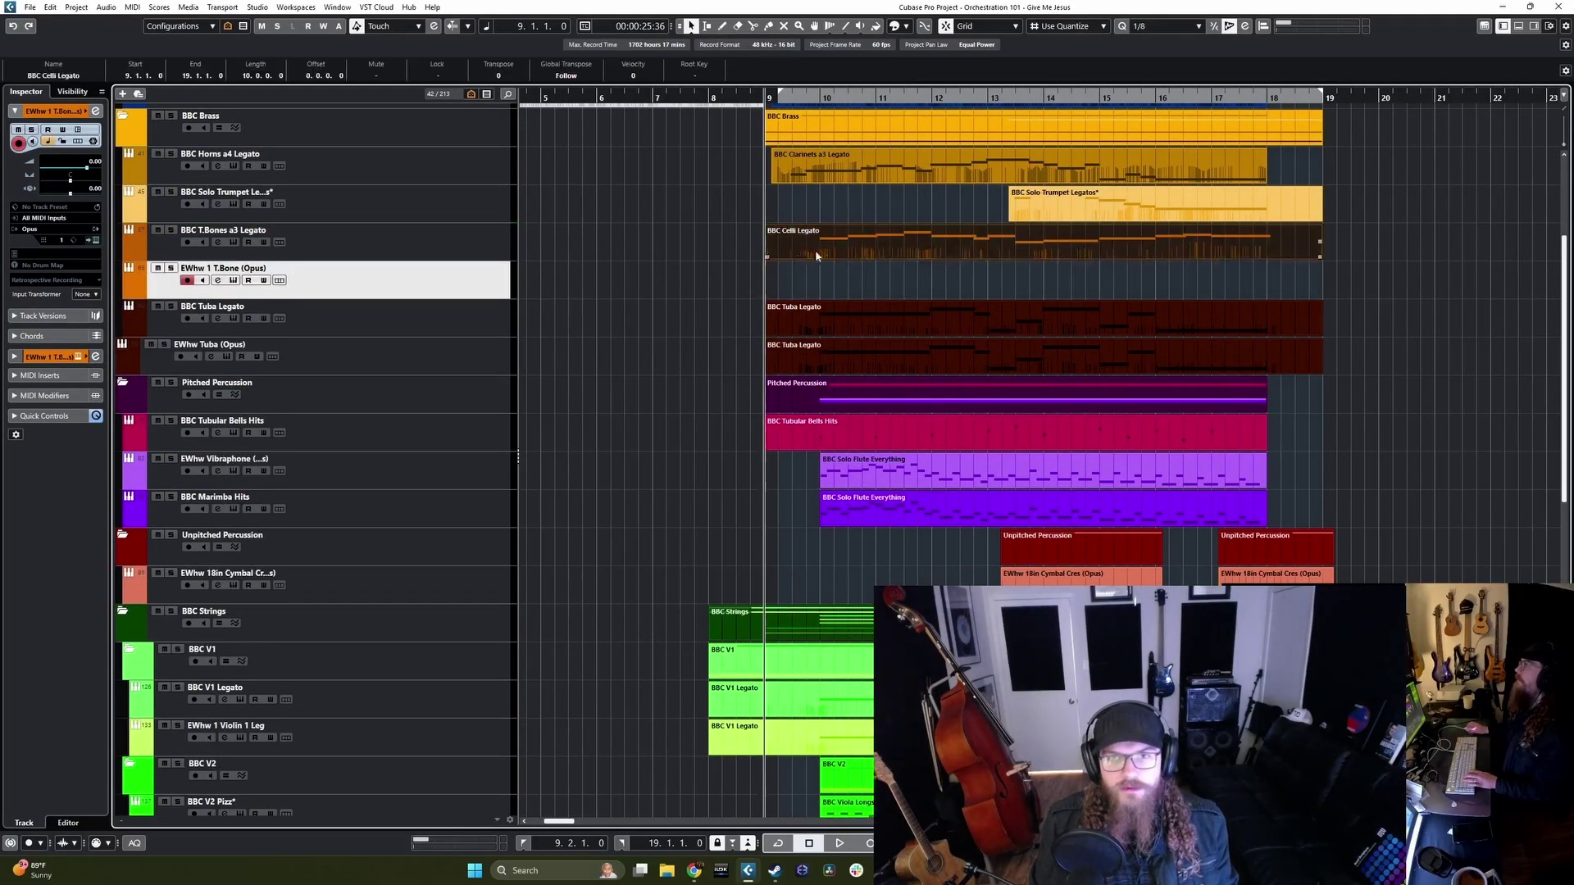
pyautogui.click(651, 262)
pyautogui.hotkey('ctrl', 'v')
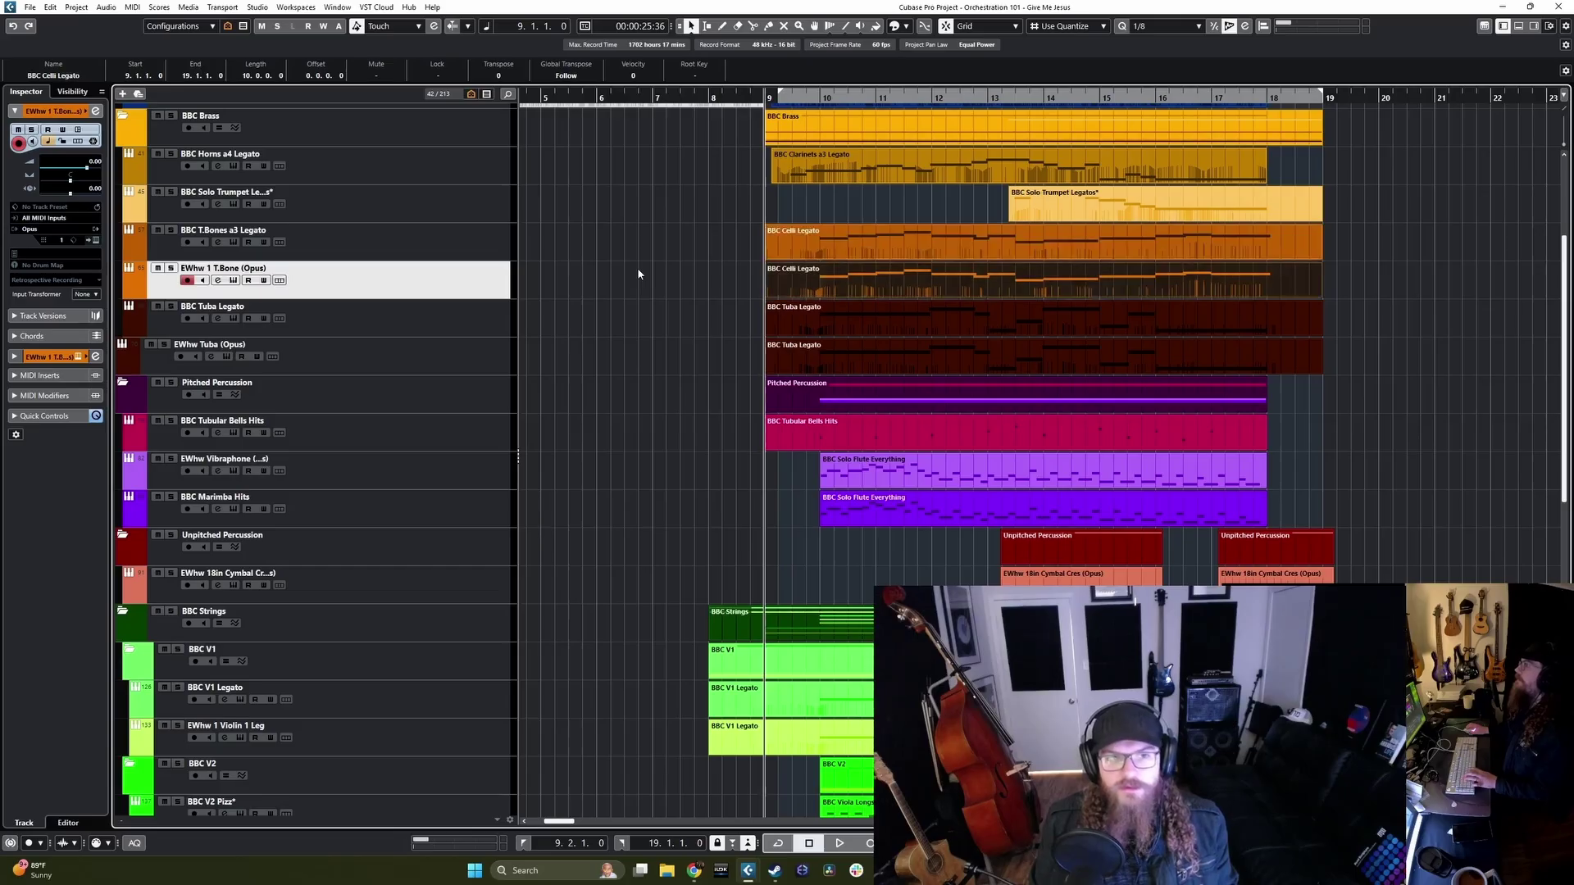
pyautogui.click(710, 281)
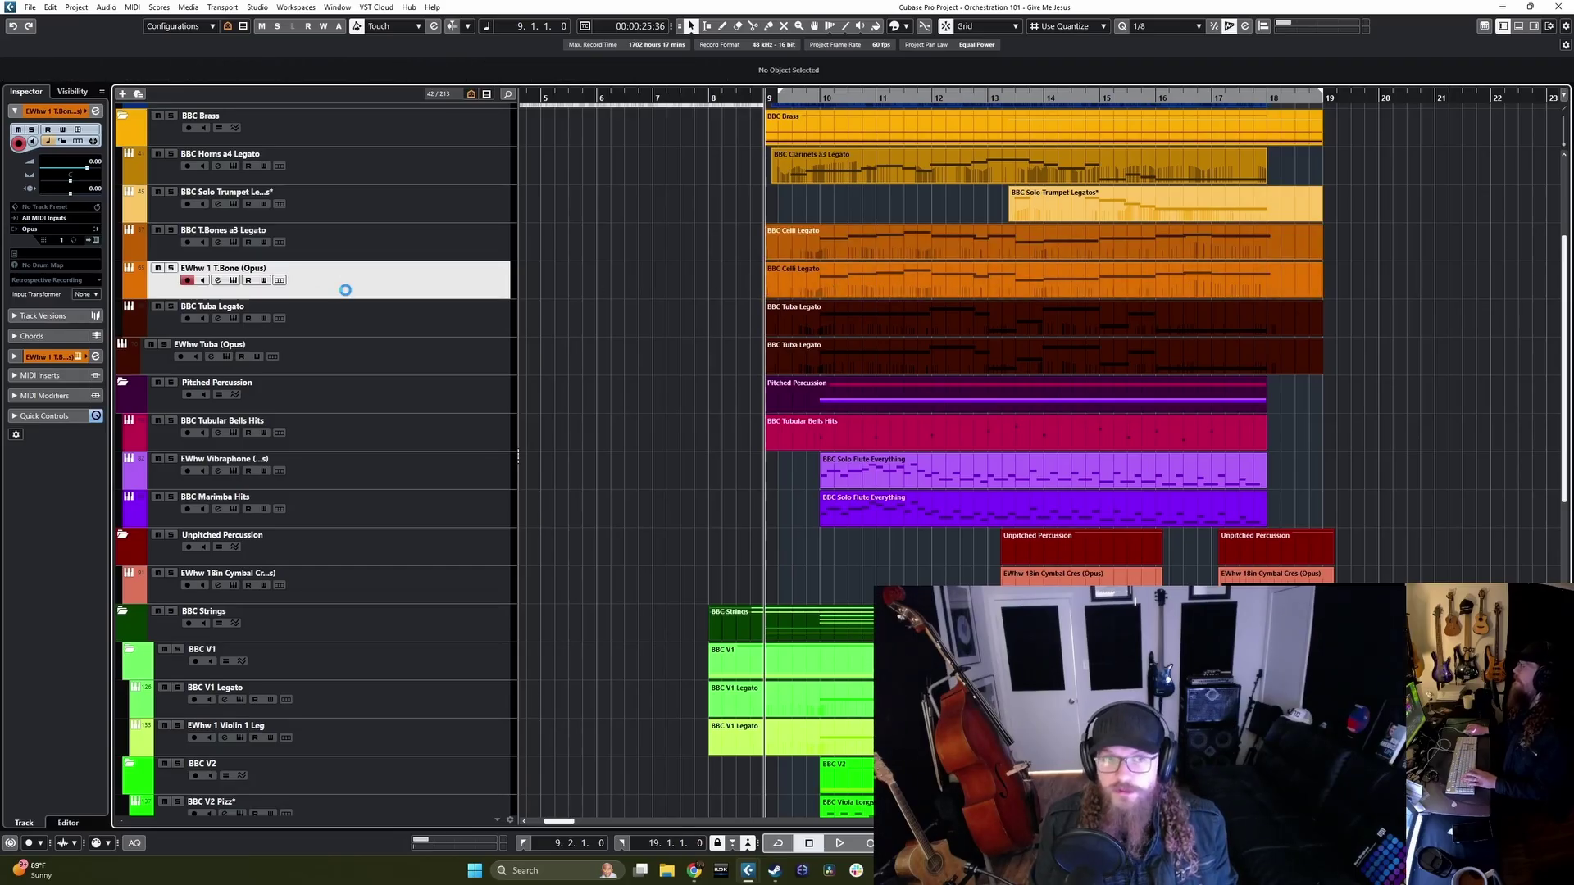
# Step: Open the EWhw 1 T.Bone (Opus) instrument and remove every loaded patch except 1TB Leg Slur MAX
pyautogui.press('Return')
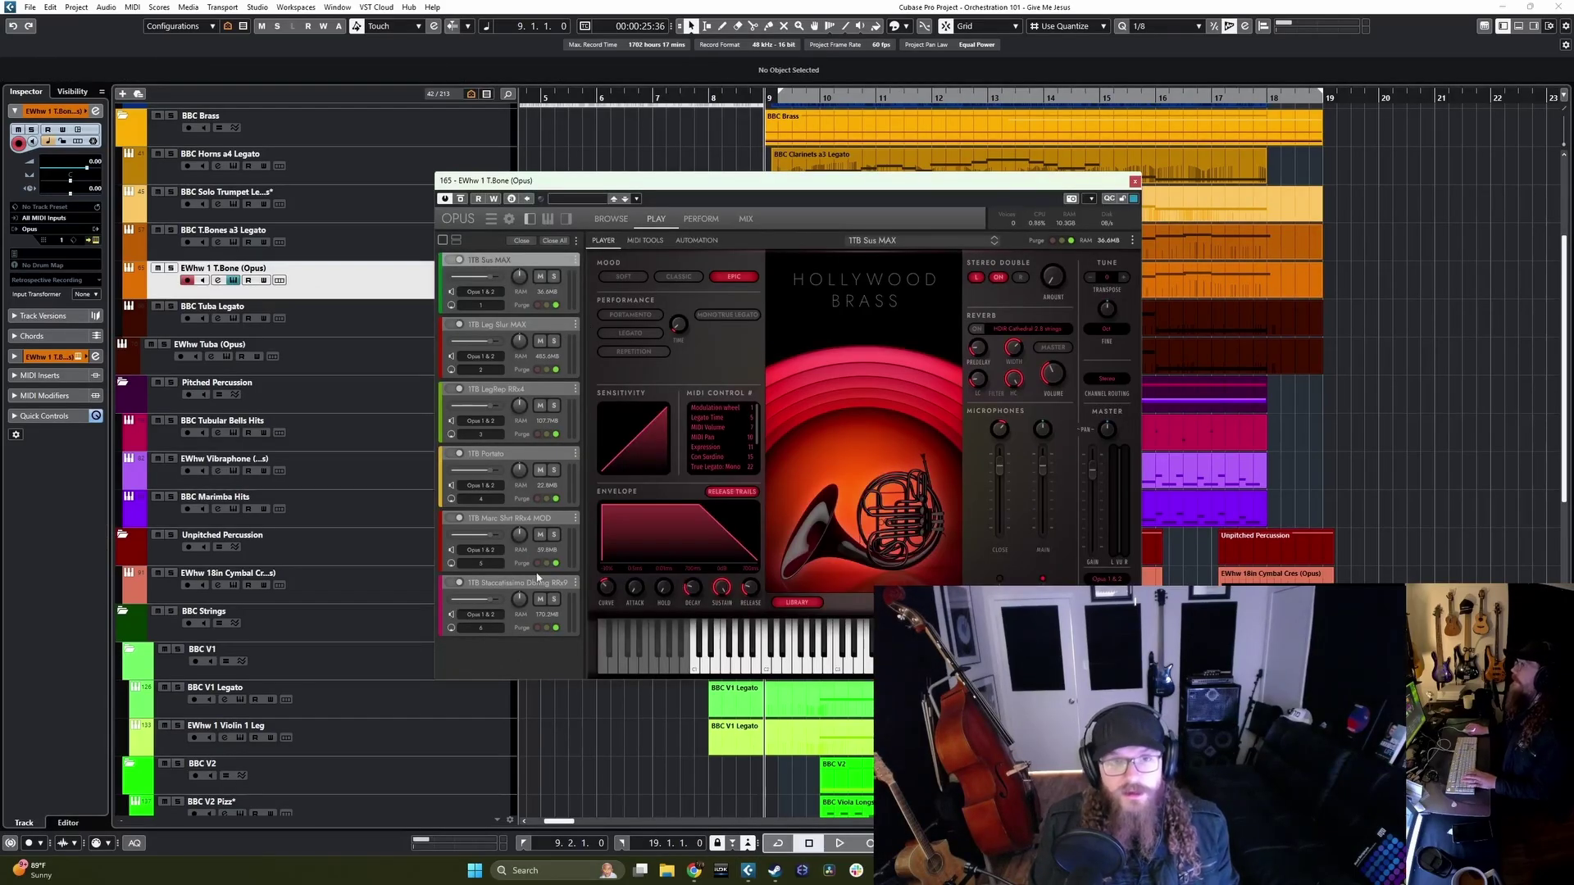
pyautogui.click(576, 261)
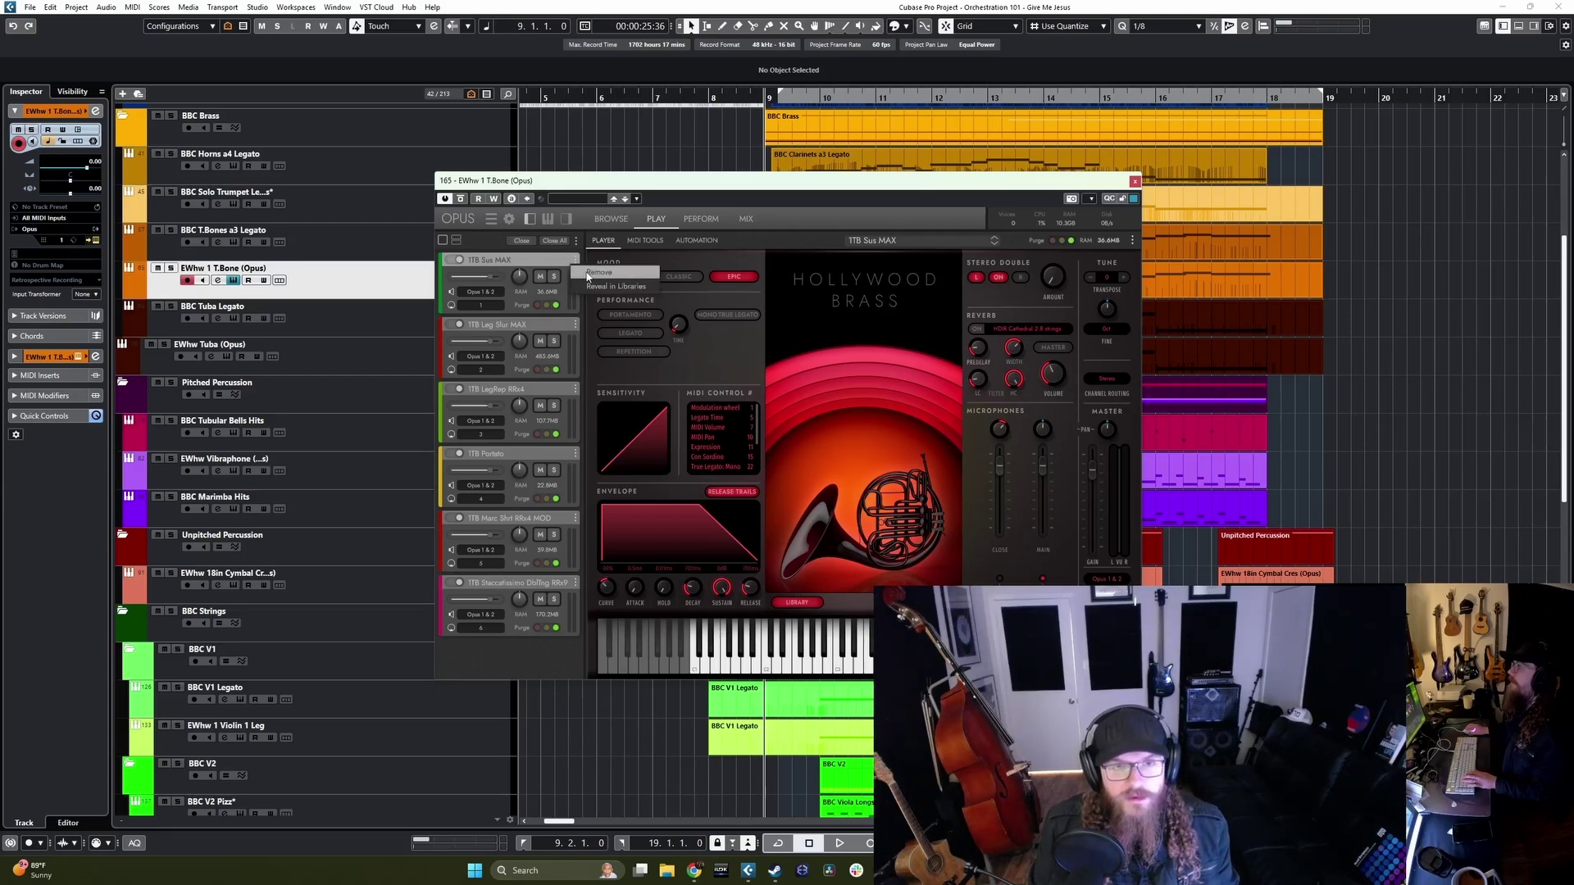
pyautogui.click(591, 273)
pyautogui.click(575, 324)
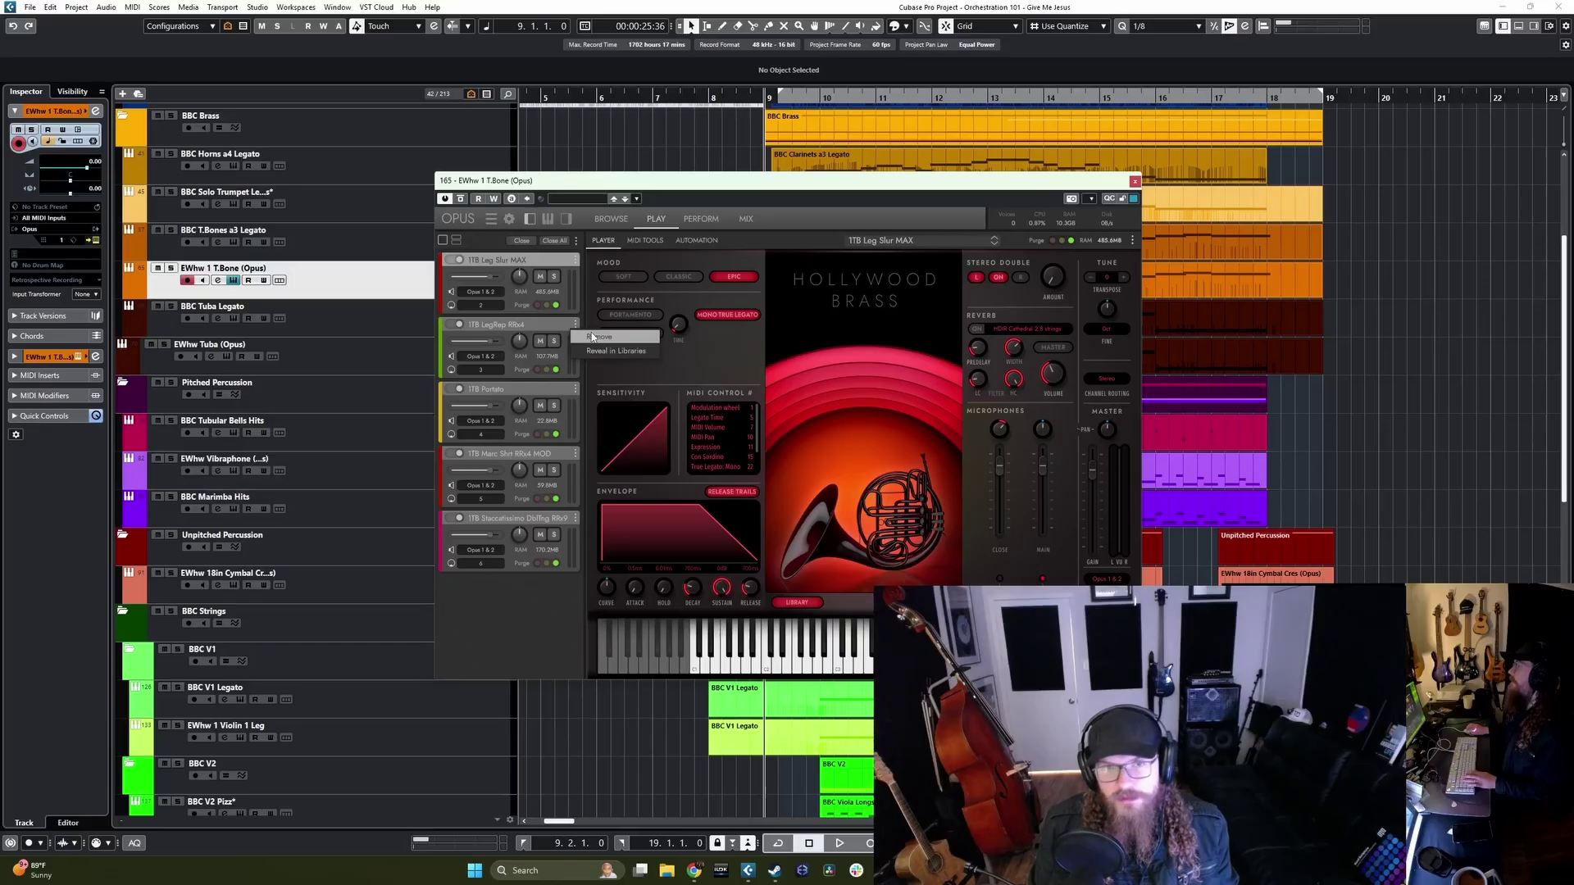
pyautogui.click(592, 337)
pyautogui.click(575, 325)
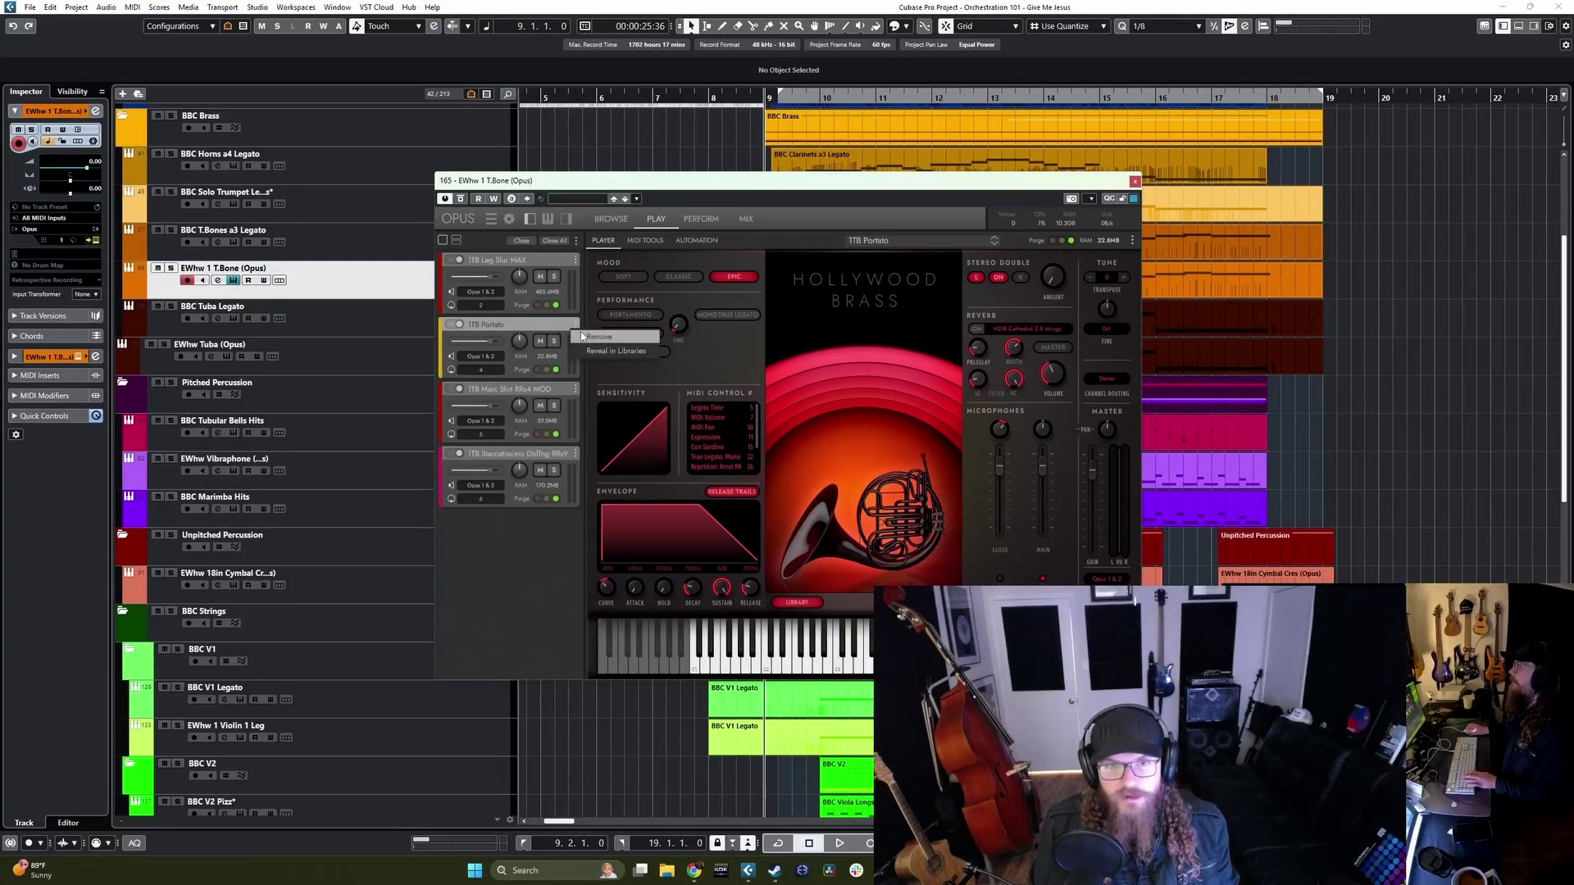
pyautogui.click(592, 337)
pyautogui.click(576, 324)
pyautogui.click(592, 337)
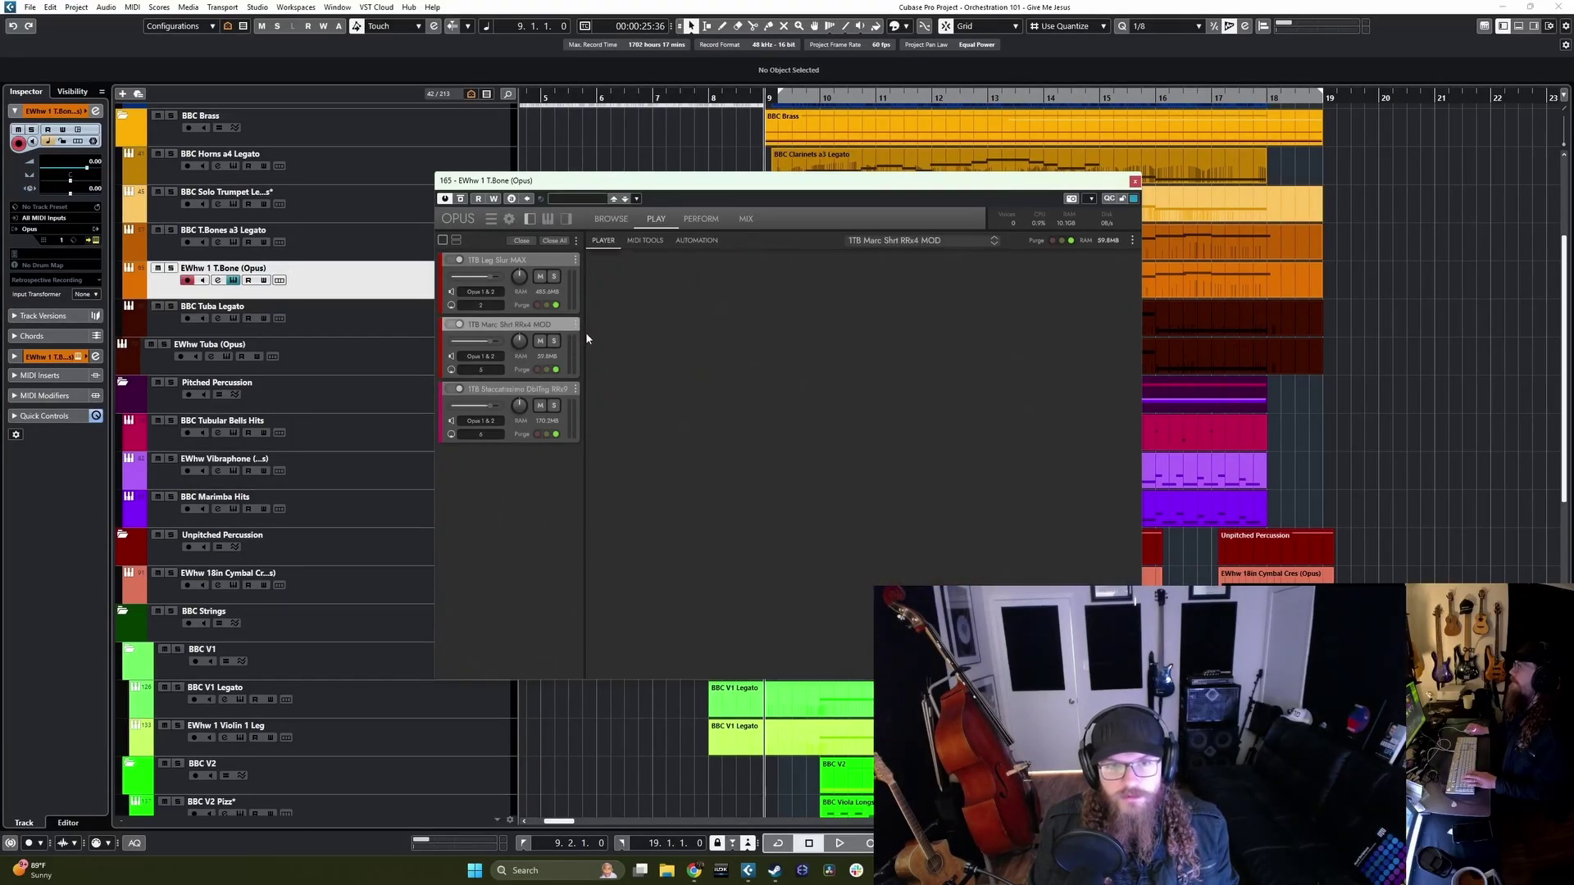
pyautogui.click(597, 336)
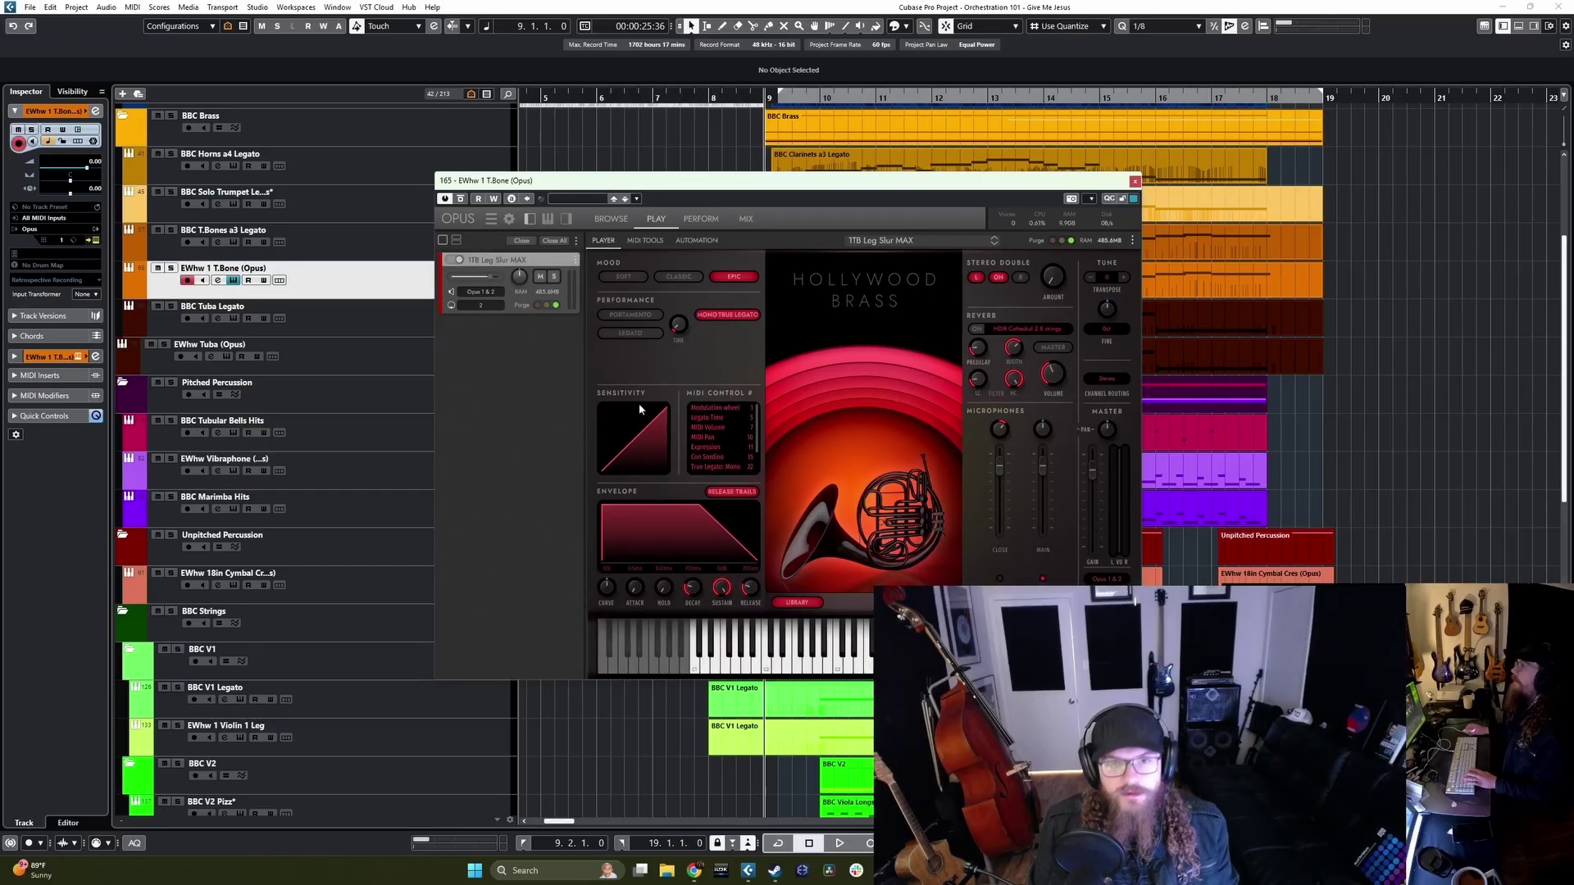
# Step: Set the MIDI channel of the 1TB Leg Slur MAX patch to Omni and close the instrument window
pyautogui.click(479, 307)
pyautogui.click(491, 361)
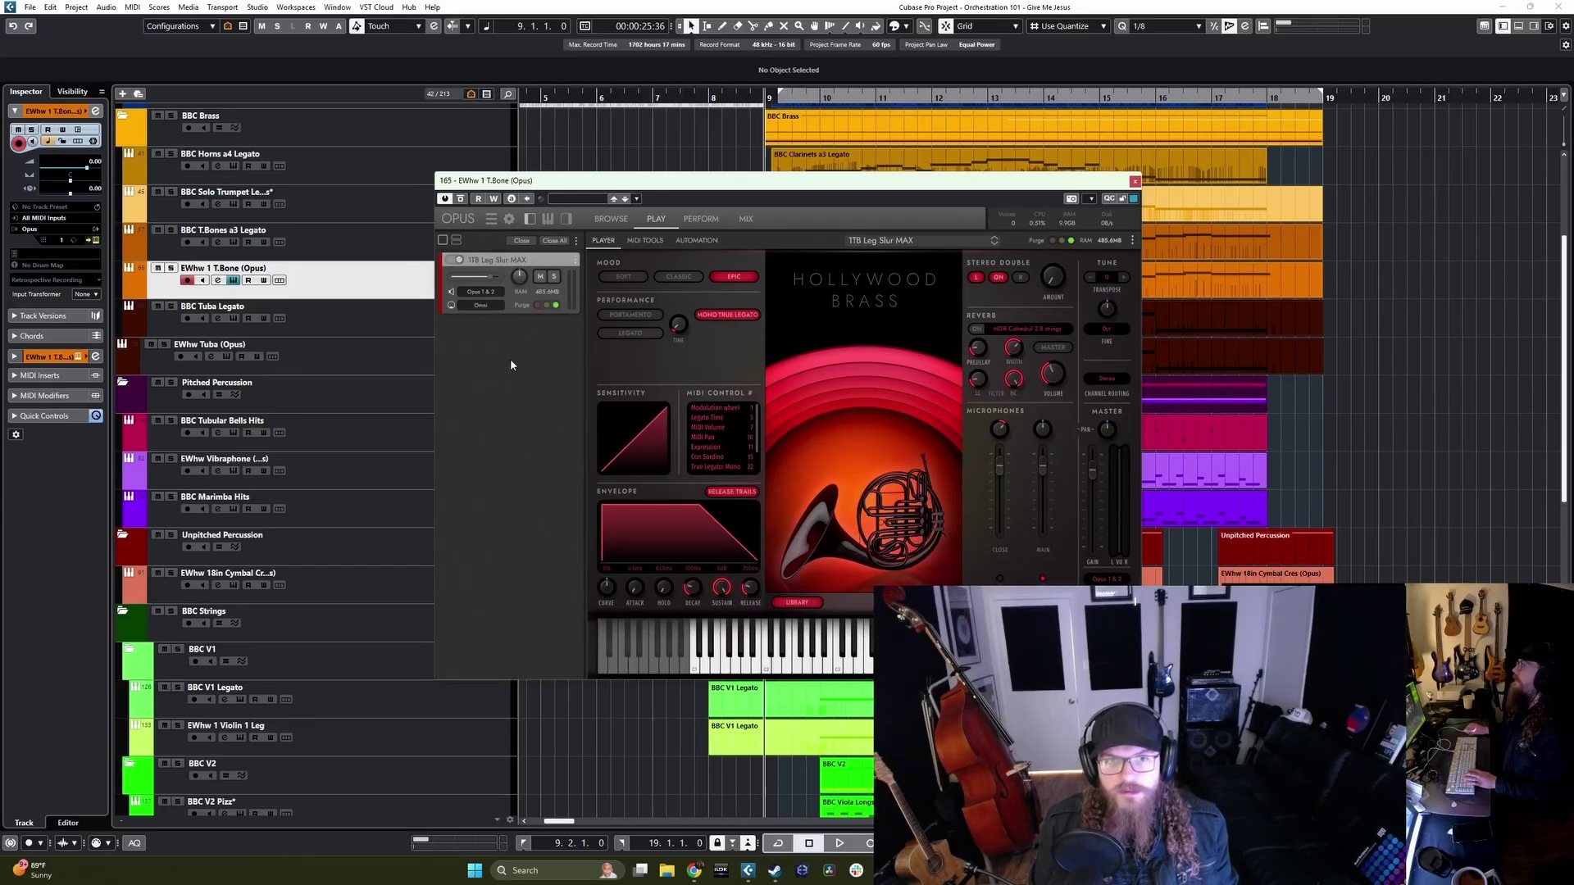
pyautogui.click(1135, 180)
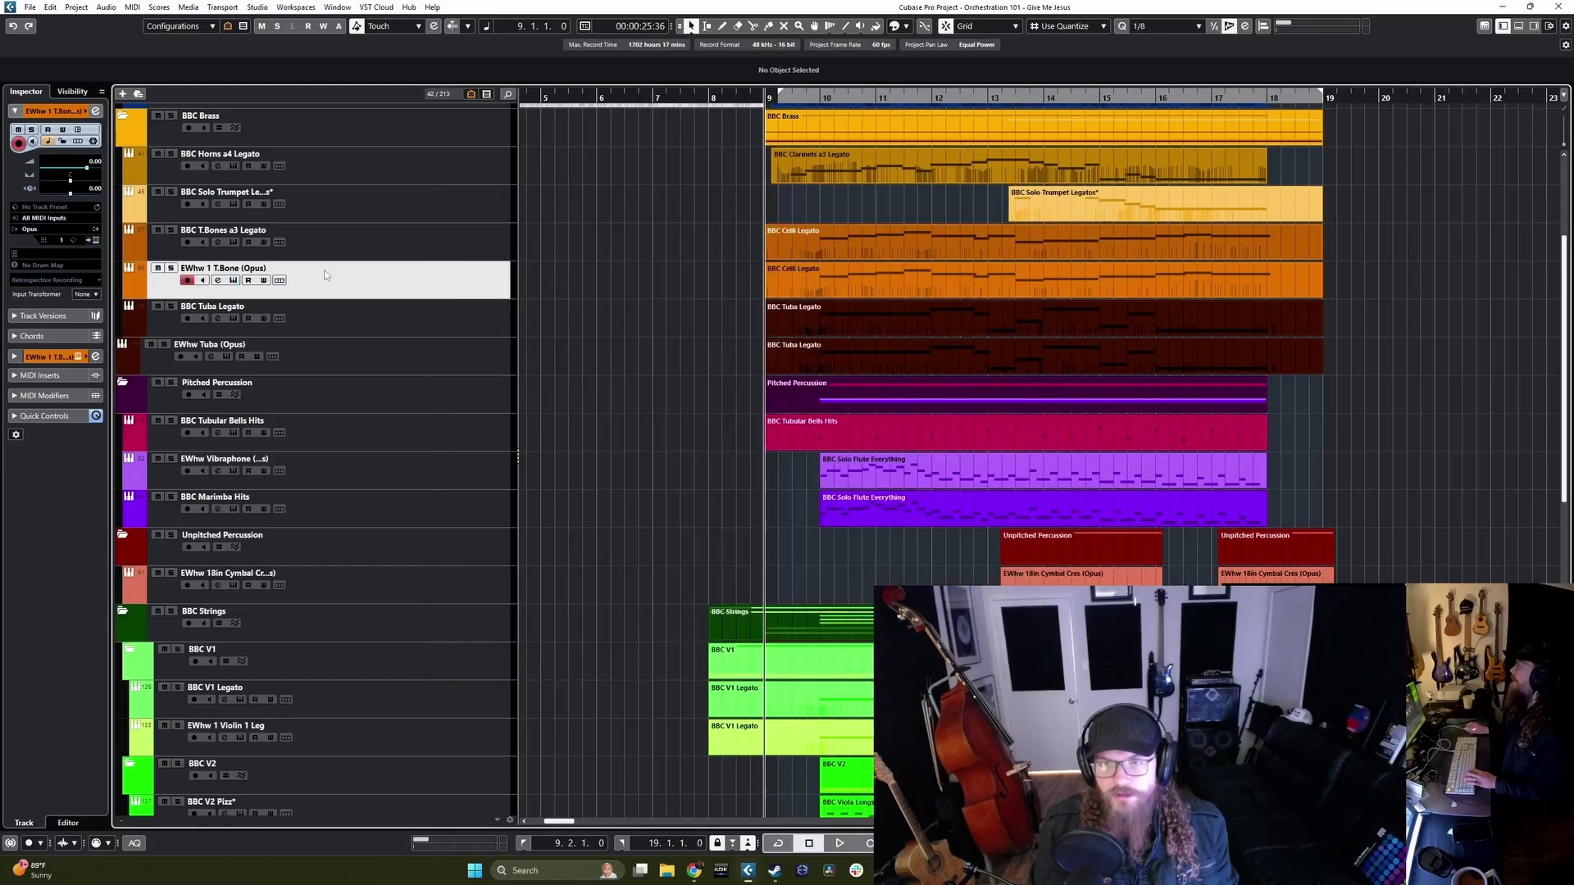
# Step: Move the EWhw Tuba (Opus) track into the BBC Brass folder beneath BBC Tuba Legato and open its instrument
pyautogui.click(430, 322)
pyautogui.click(440, 373)
pyautogui.moveTo(426, 358)
pyautogui.mouseDown()
pyautogui.moveTo(474, 319)
pyautogui.moveTo(452, 359)
pyautogui.mouseUp()
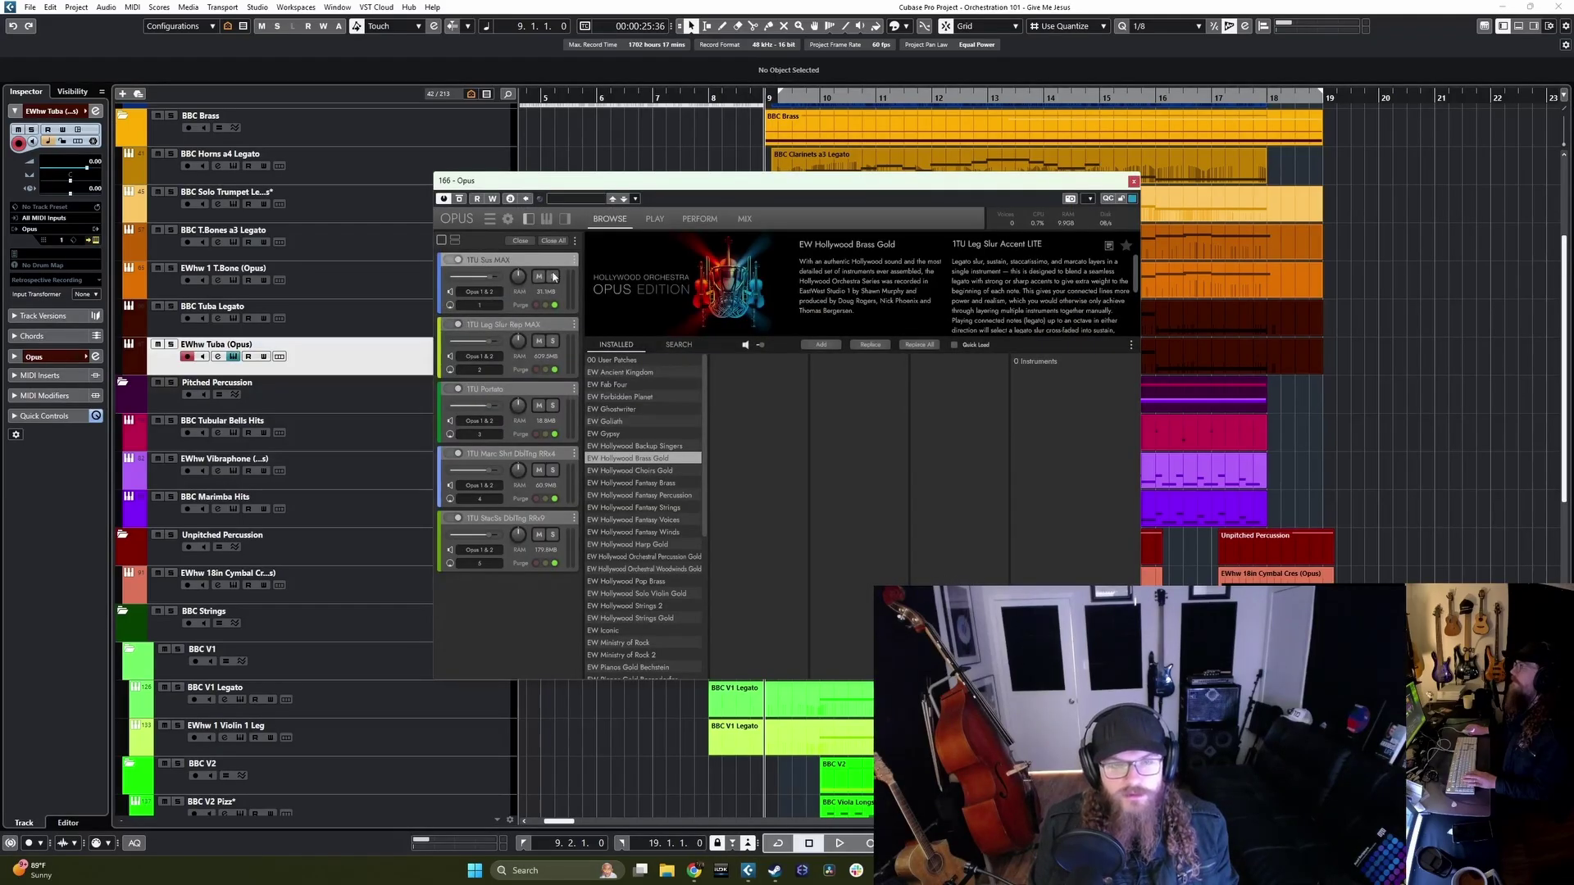
# Step: Remove every patch from the tuba's Opus instrument except 1TU Leg Slur Rep MAX
pyautogui.click(574, 260)
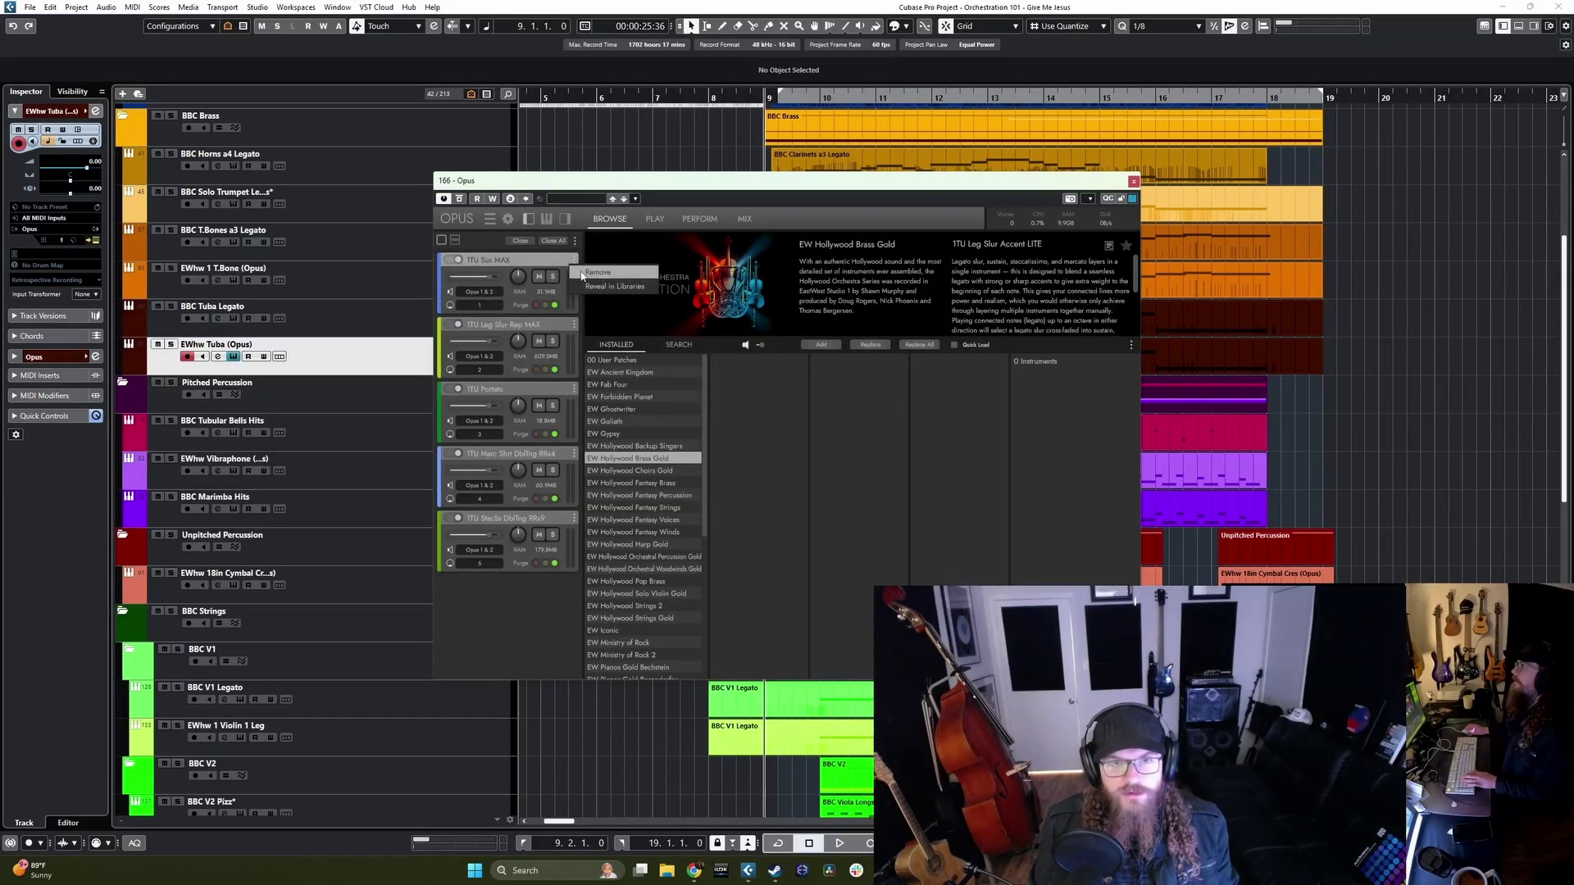
pyautogui.click(582, 277)
pyautogui.click(574, 325)
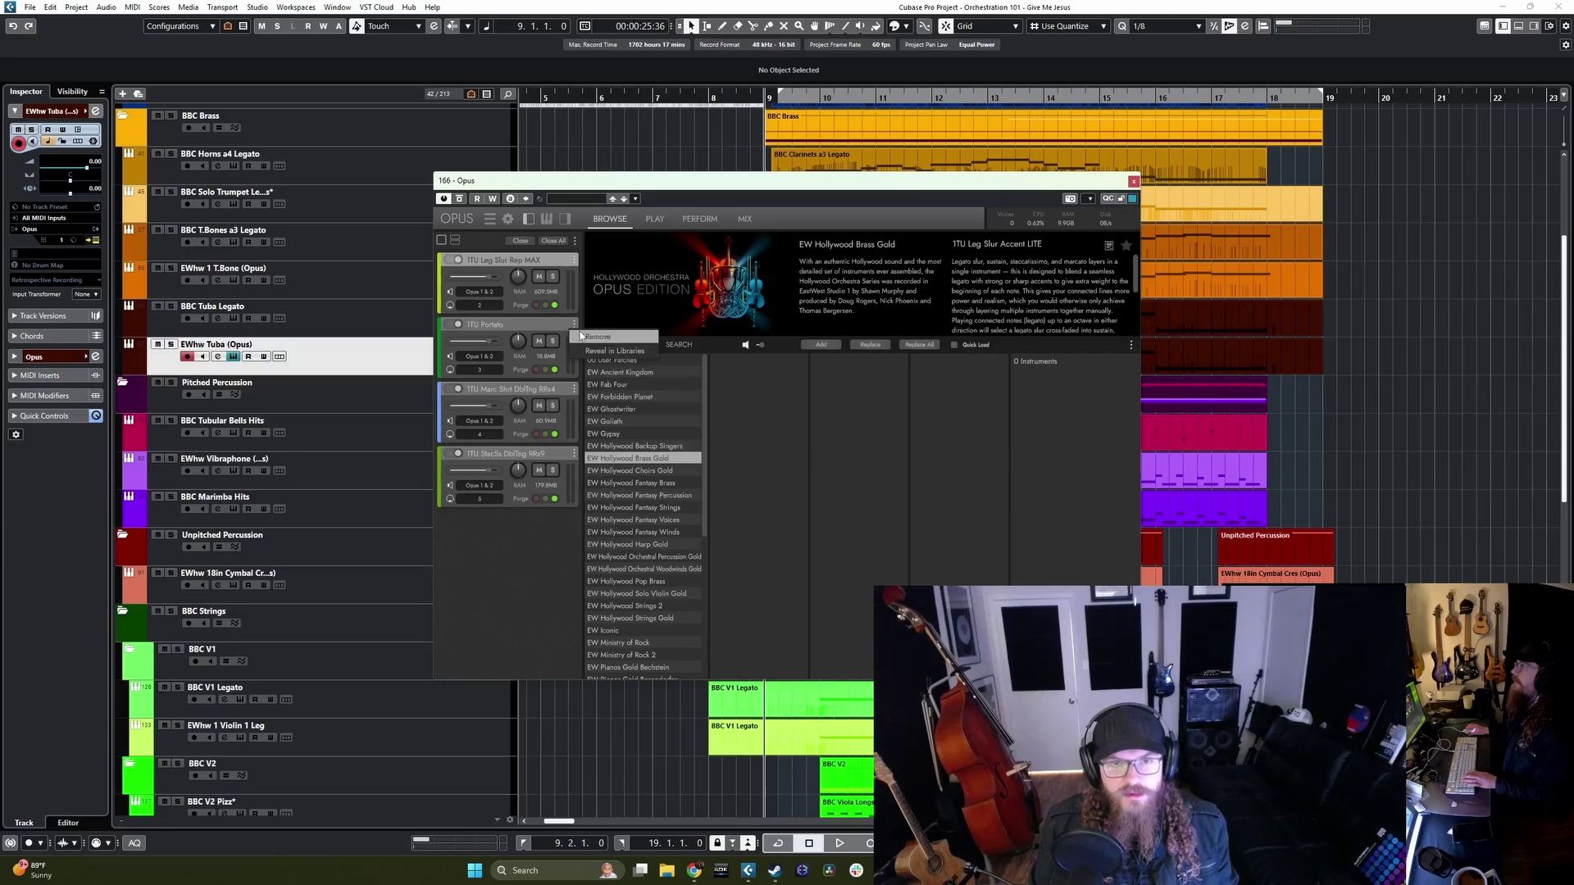
pyautogui.click(580, 339)
pyautogui.click(574, 325)
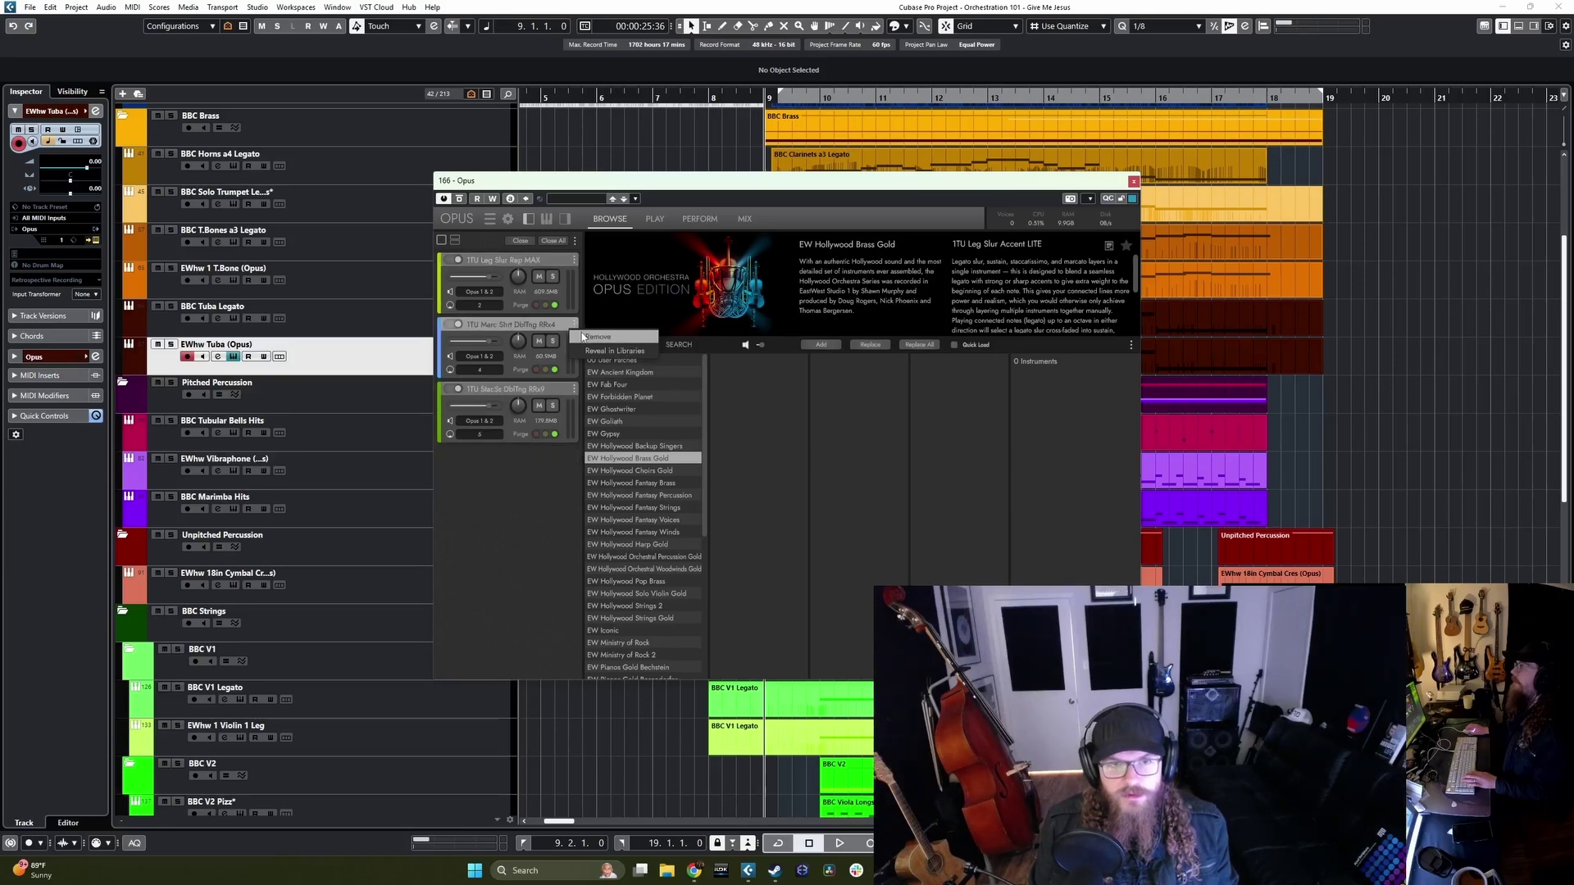
pyautogui.click(580, 338)
pyautogui.click(574, 325)
pyautogui.click(582, 337)
# Step: Set the MIDI channel of the 1TU Leg Slur Rep MAX patch to Omni and close the instrument window
pyautogui.click(479, 305)
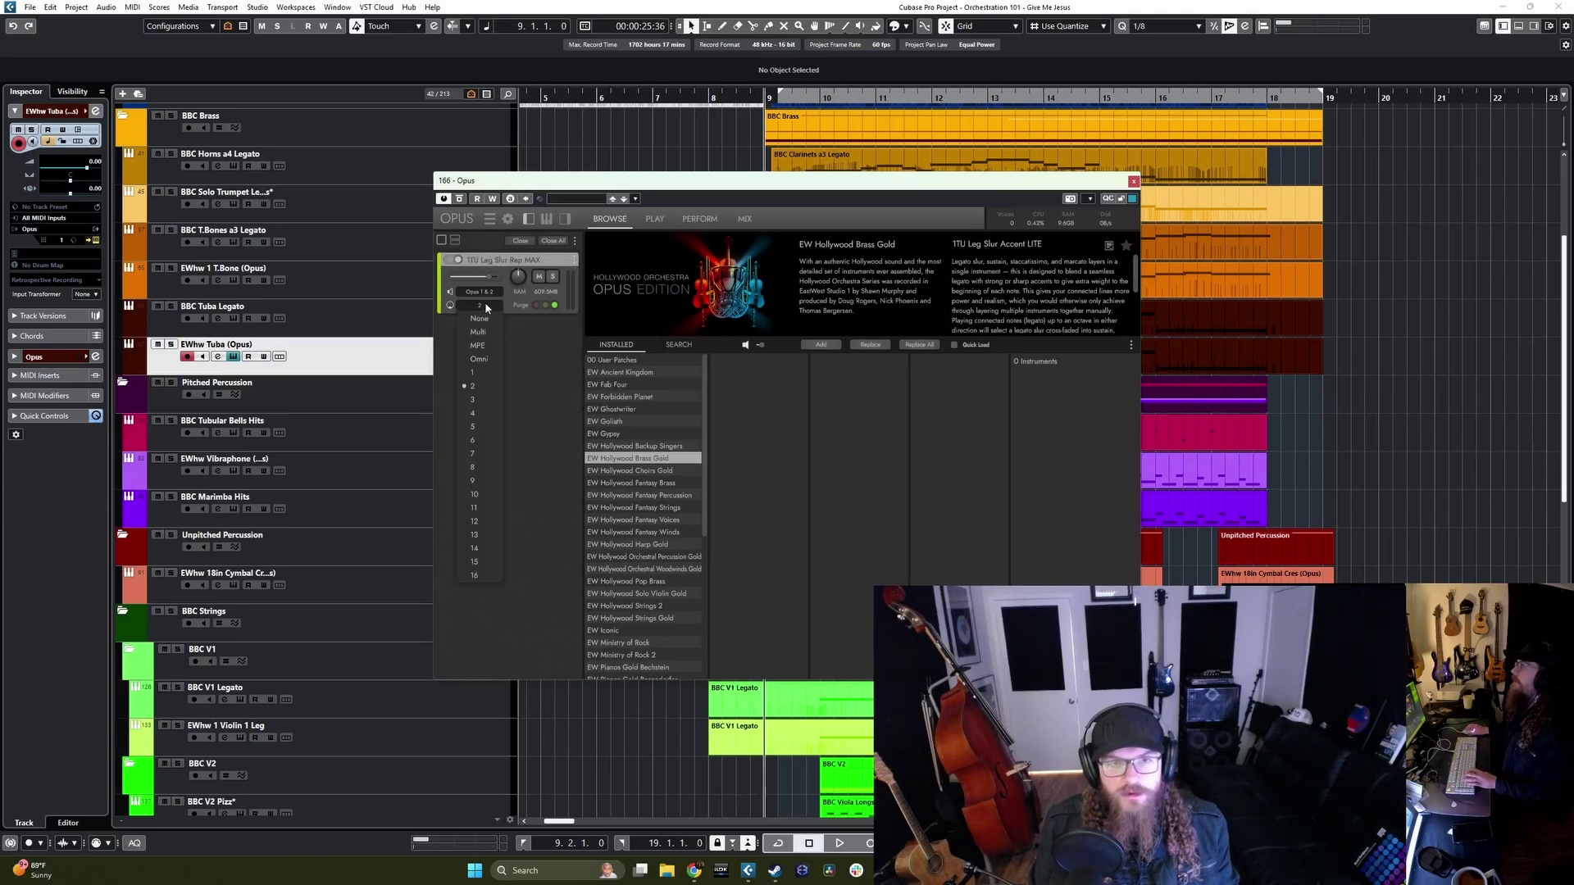
pyautogui.click(479, 318)
pyautogui.click(348, 334)
pyautogui.click(351, 359)
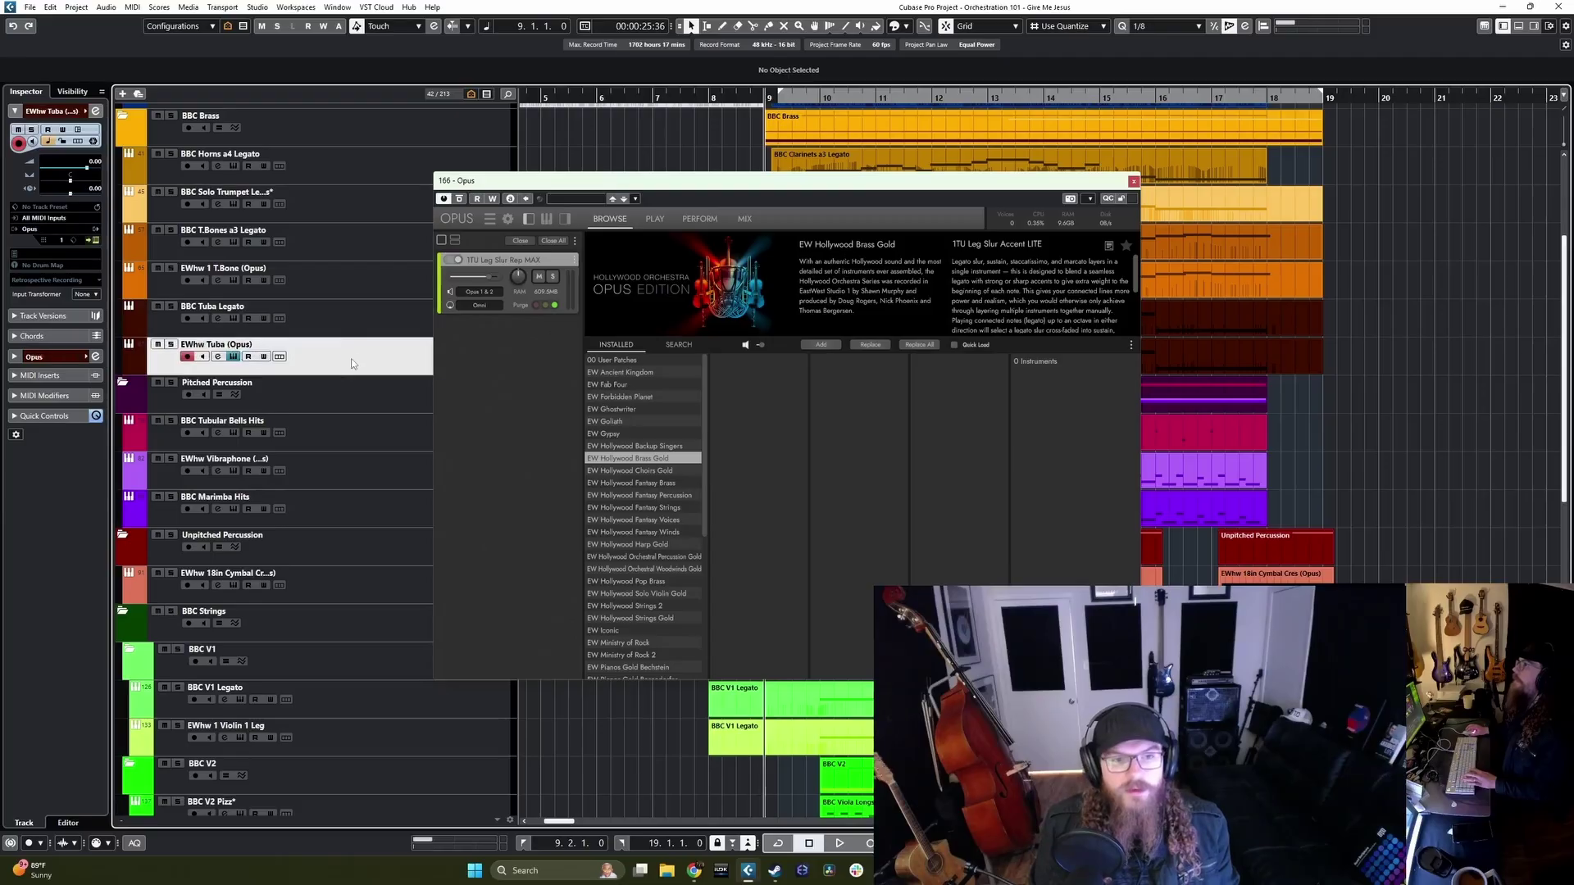
pyautogui.click(218, 357)
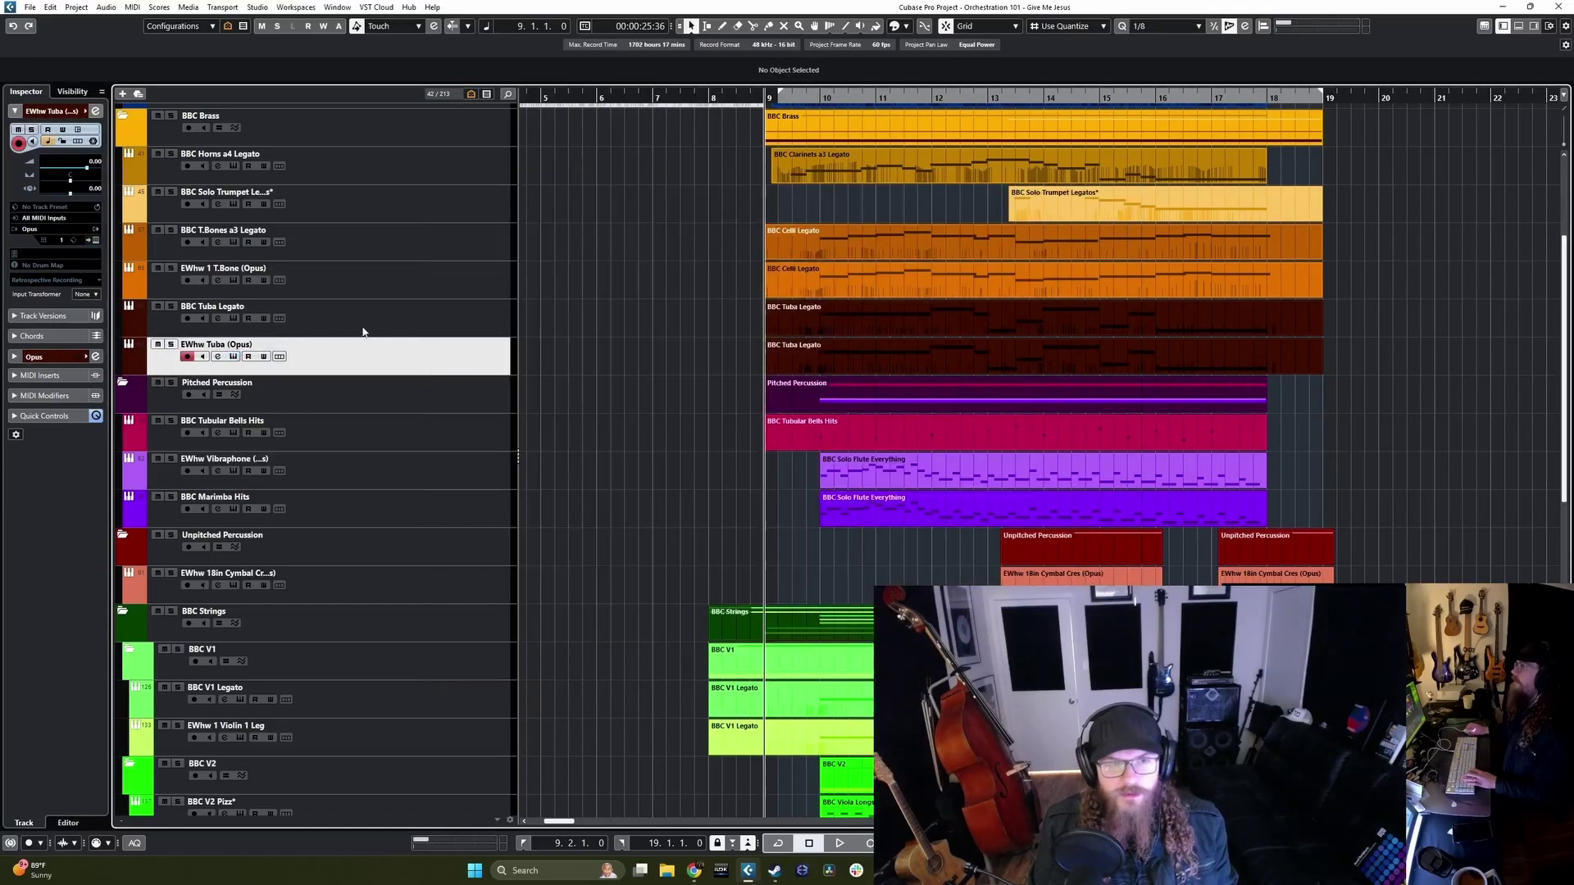
pyautogui.click(366, 328)
pyautogui.click(376, 354)
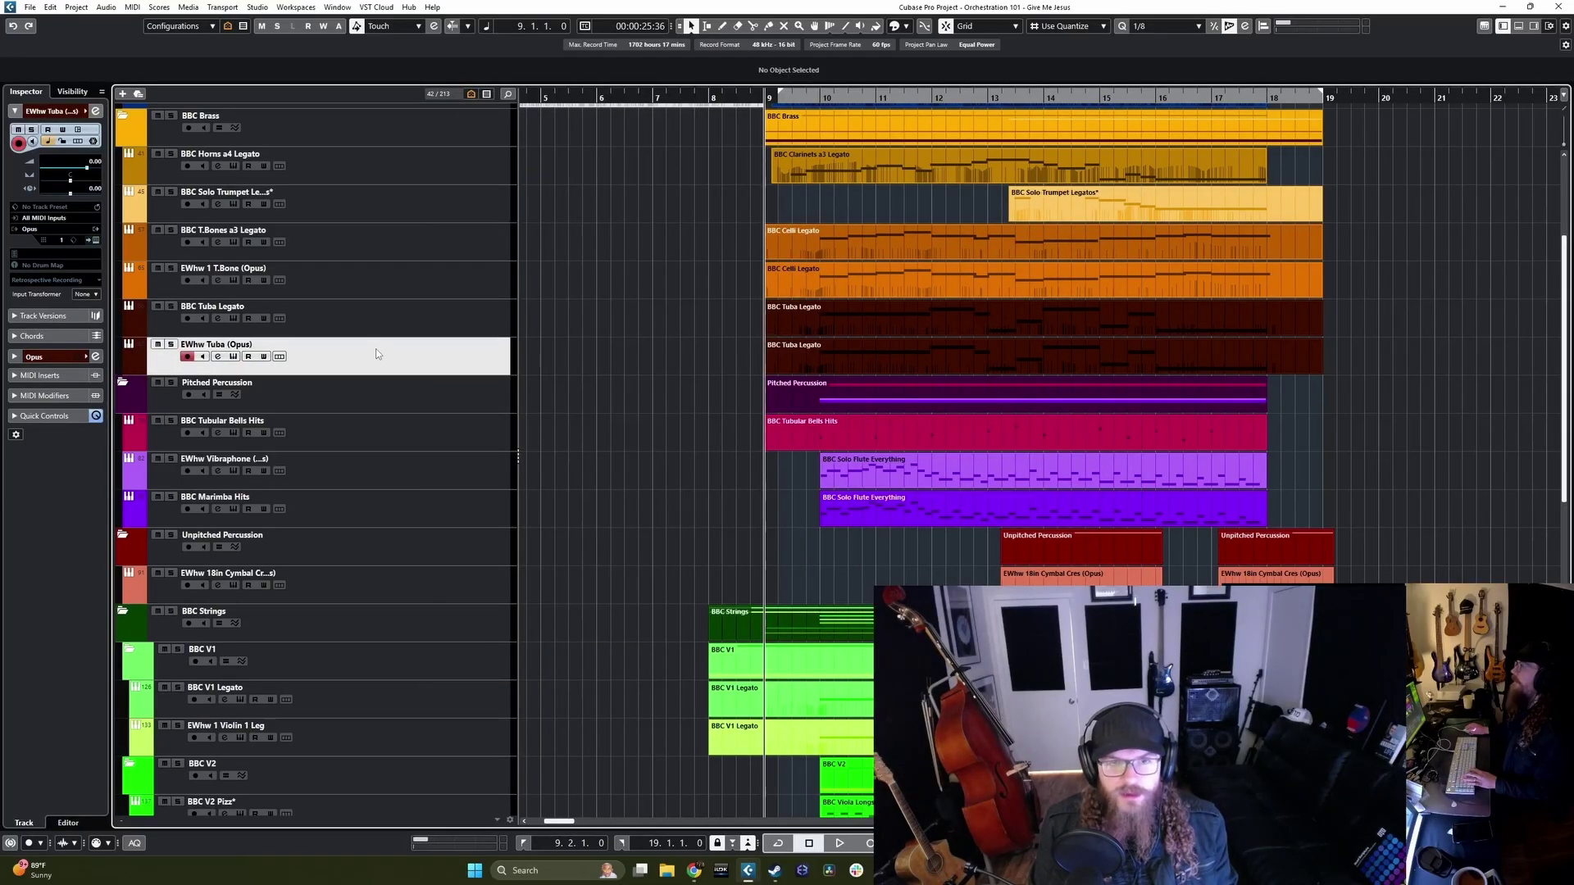
# Step: Move the EWhw 2 Trumpets (Opus) track directly below BBC Solo Trumpet Legato* and copy that track's part onto it at 13.2.3
pyautogui.scroll(-8, 377, 354)
pyautogui.click(377, 775)
pyautogui.click(447, 590)
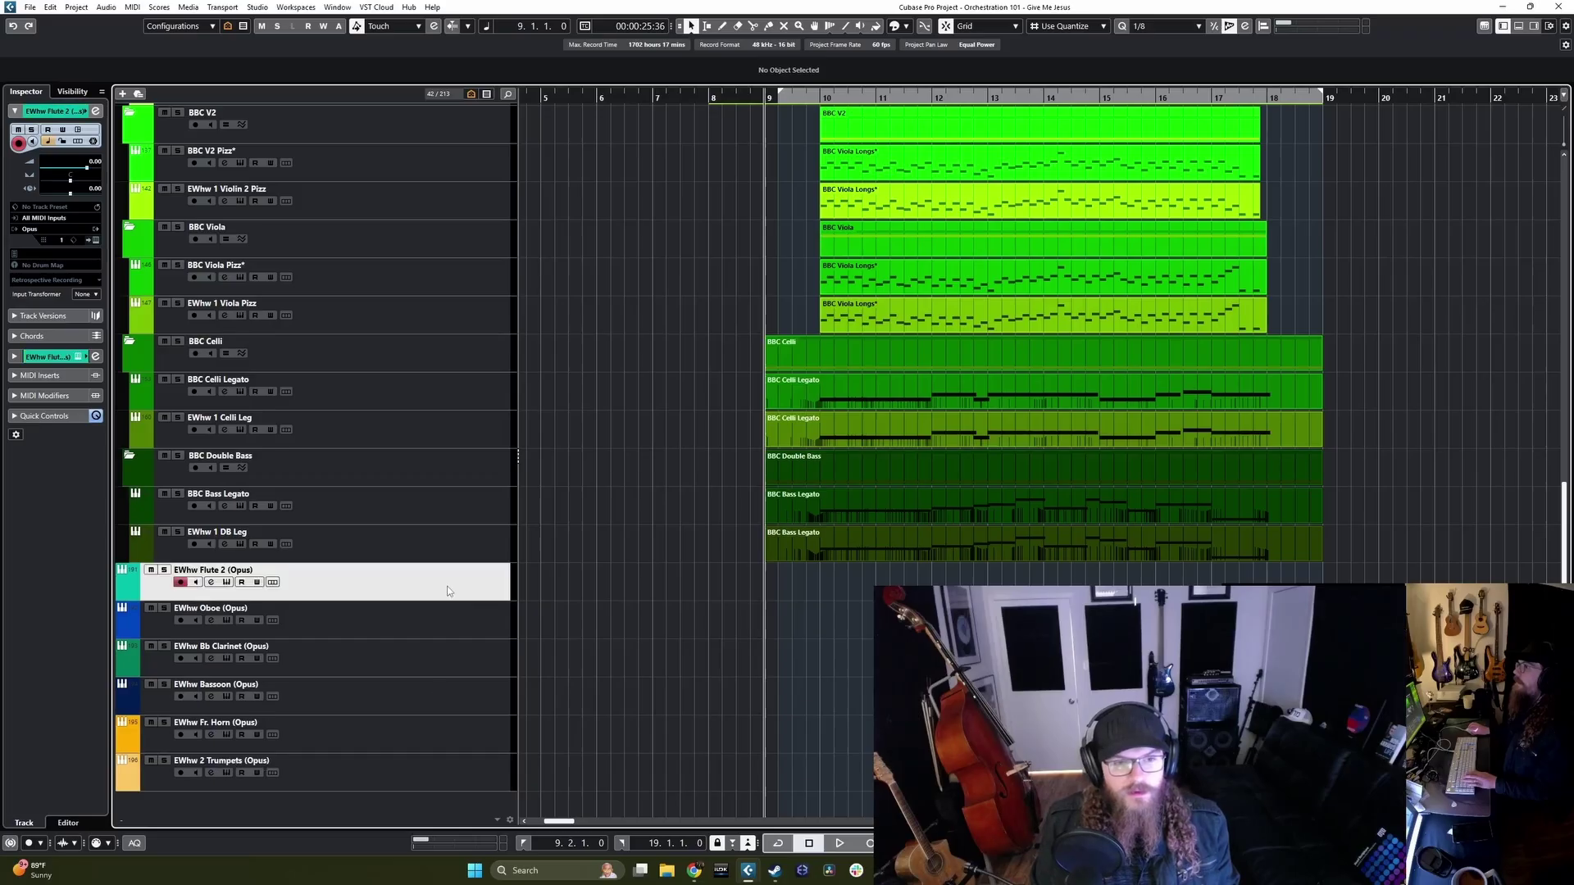
pyautogui.moveTo(405, 788); pyautogui.dragTo(441, 310)
pyautogui.moveTo(1021, 296); pyautogui.dragTo(1016, 319)
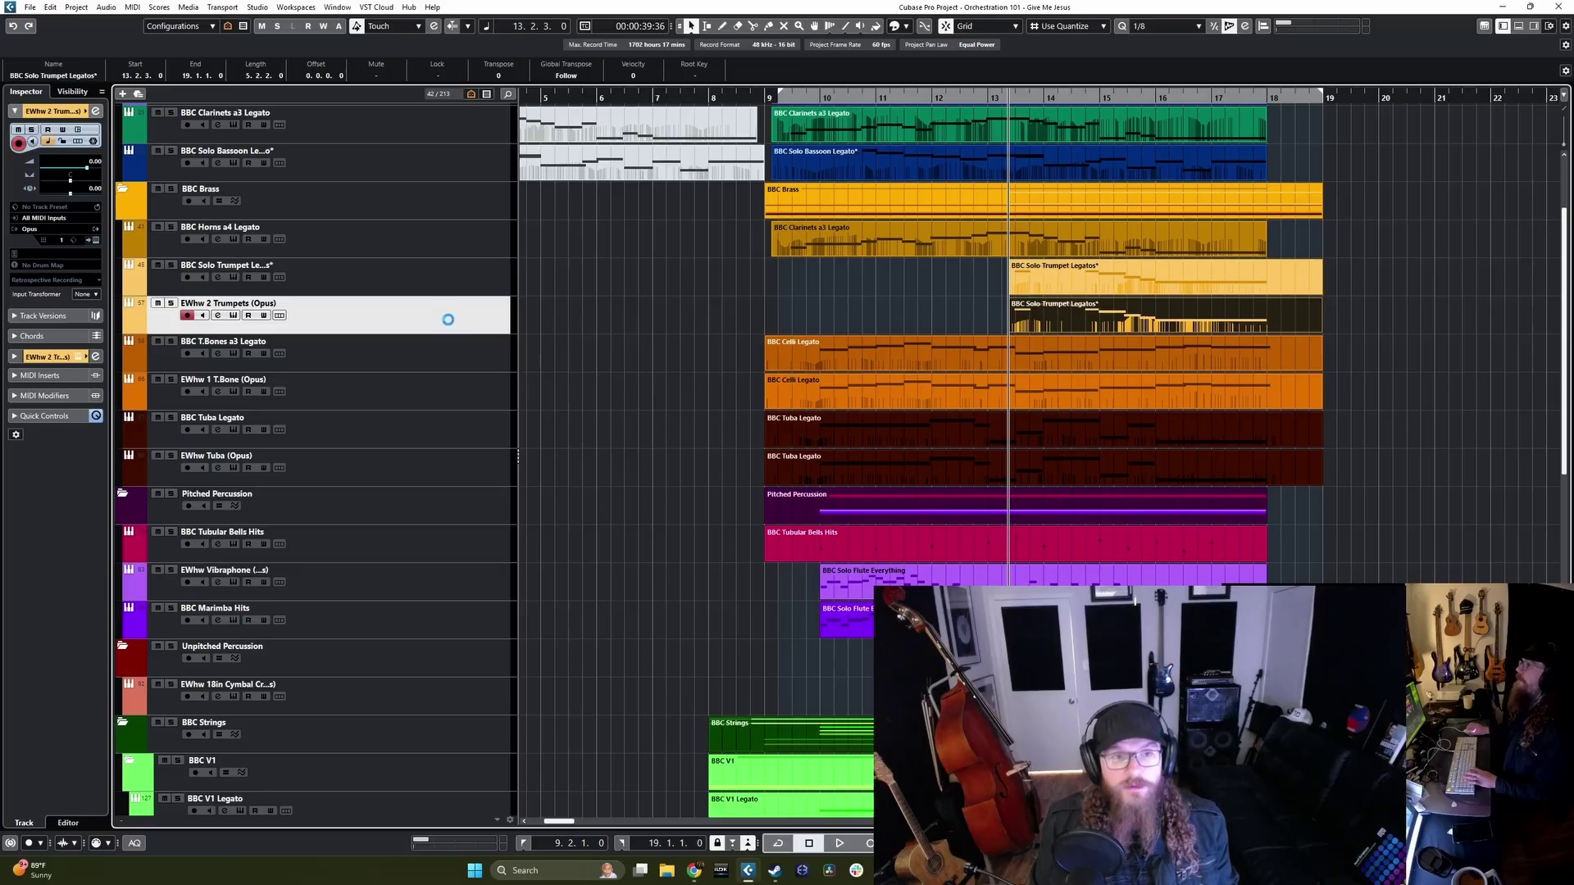
# Step: Open the EWhw 2 Trumpets (Opus) instrument and remove every loaded patch except 2TPs Leg Slur MAX
pyautogui.click(233, 315)
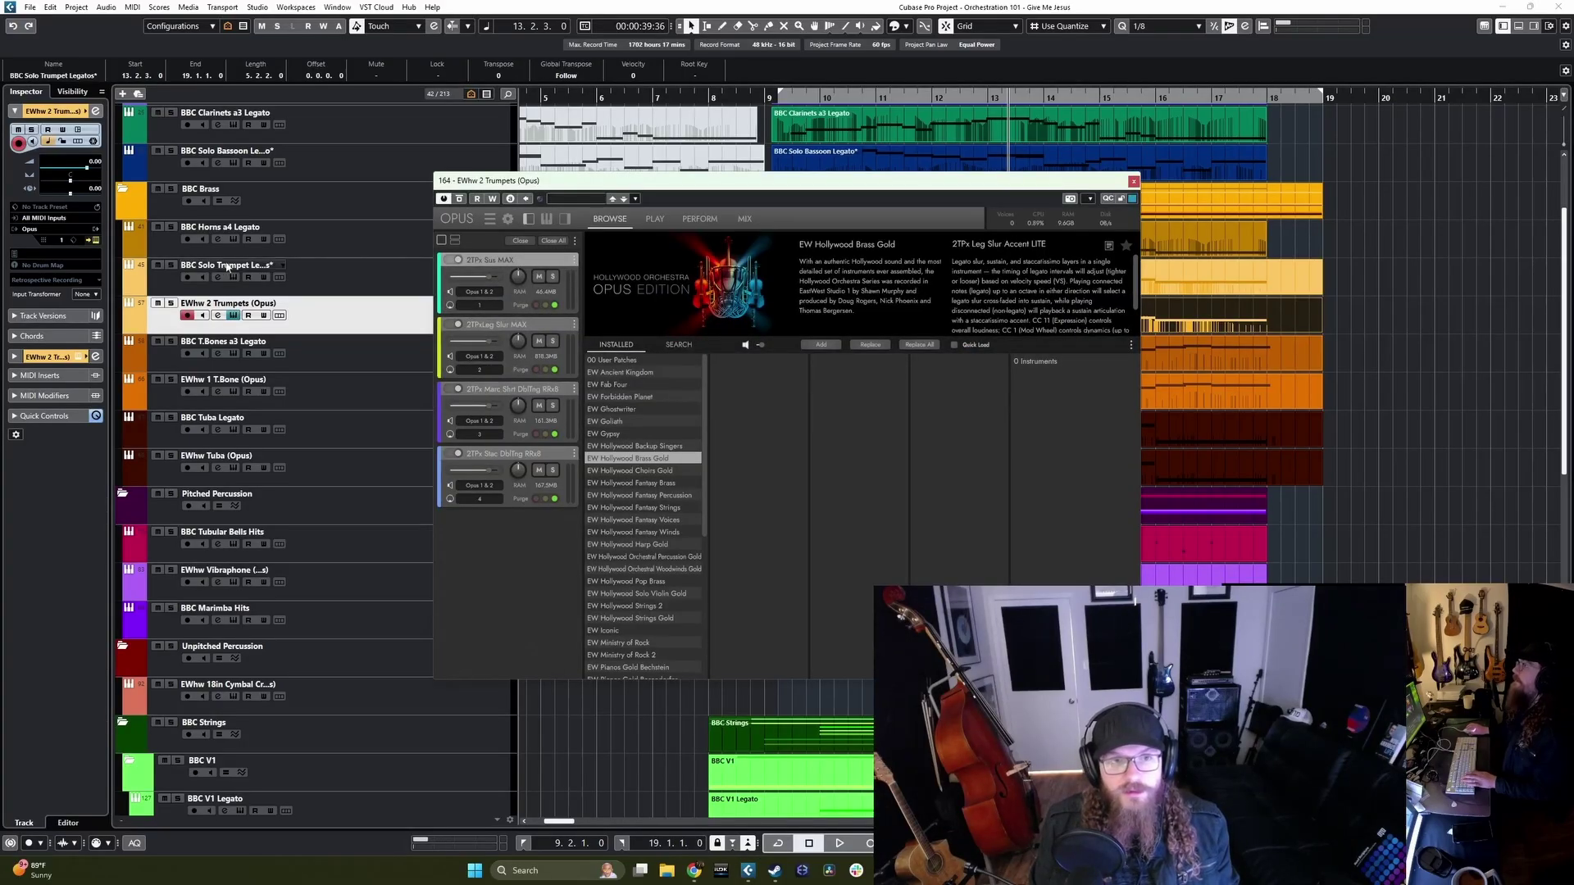
pyautogui.click(378, 283)
pyautogui.click(386, 317)
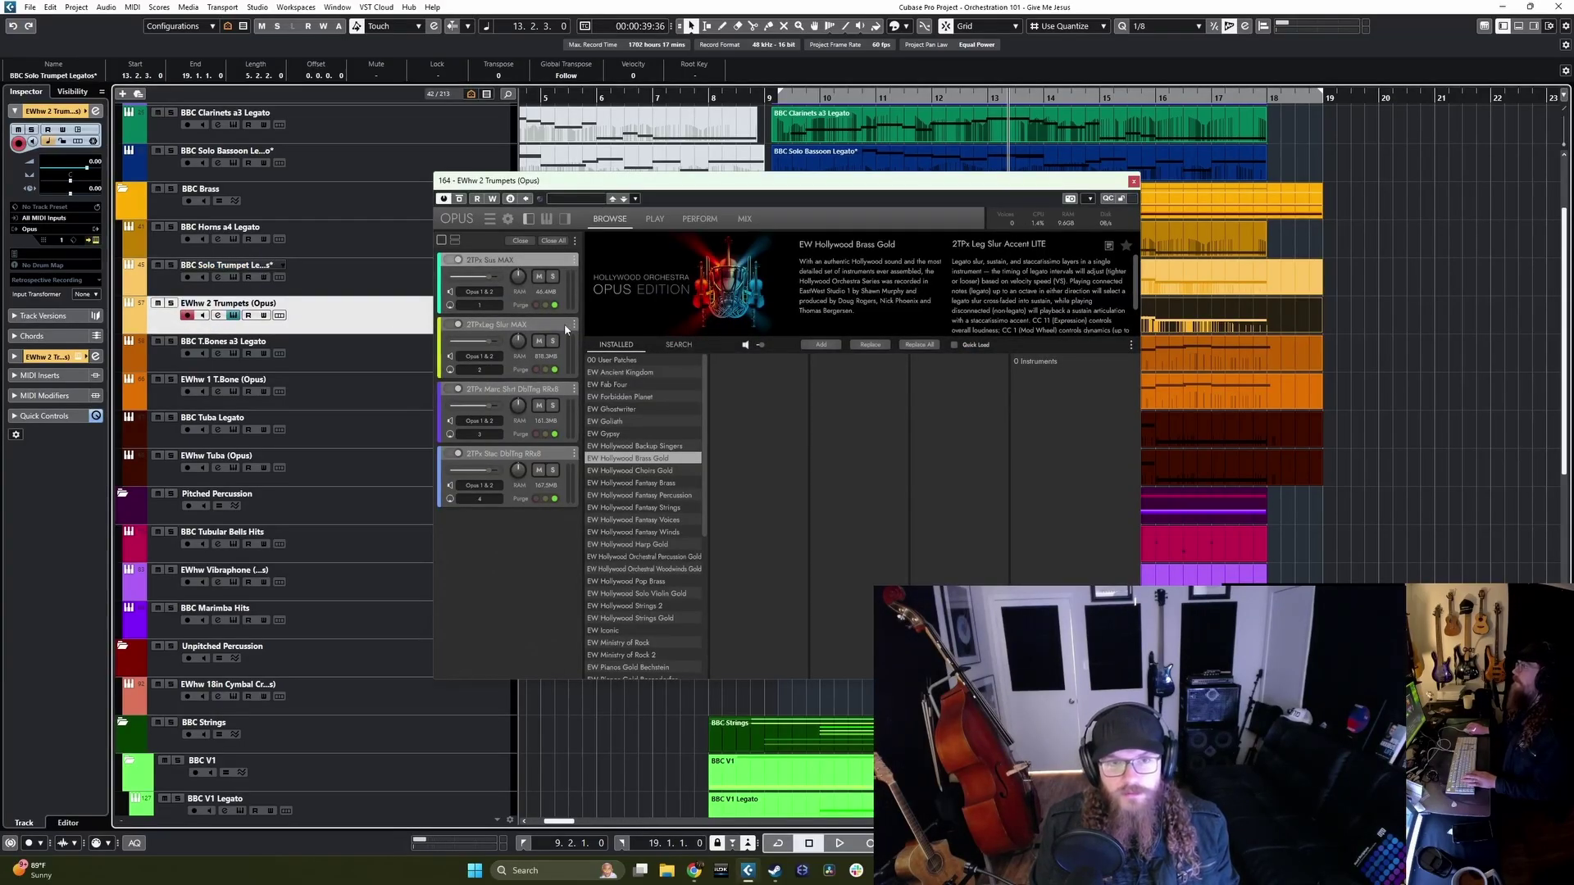
pyautogui.click(578, 261)
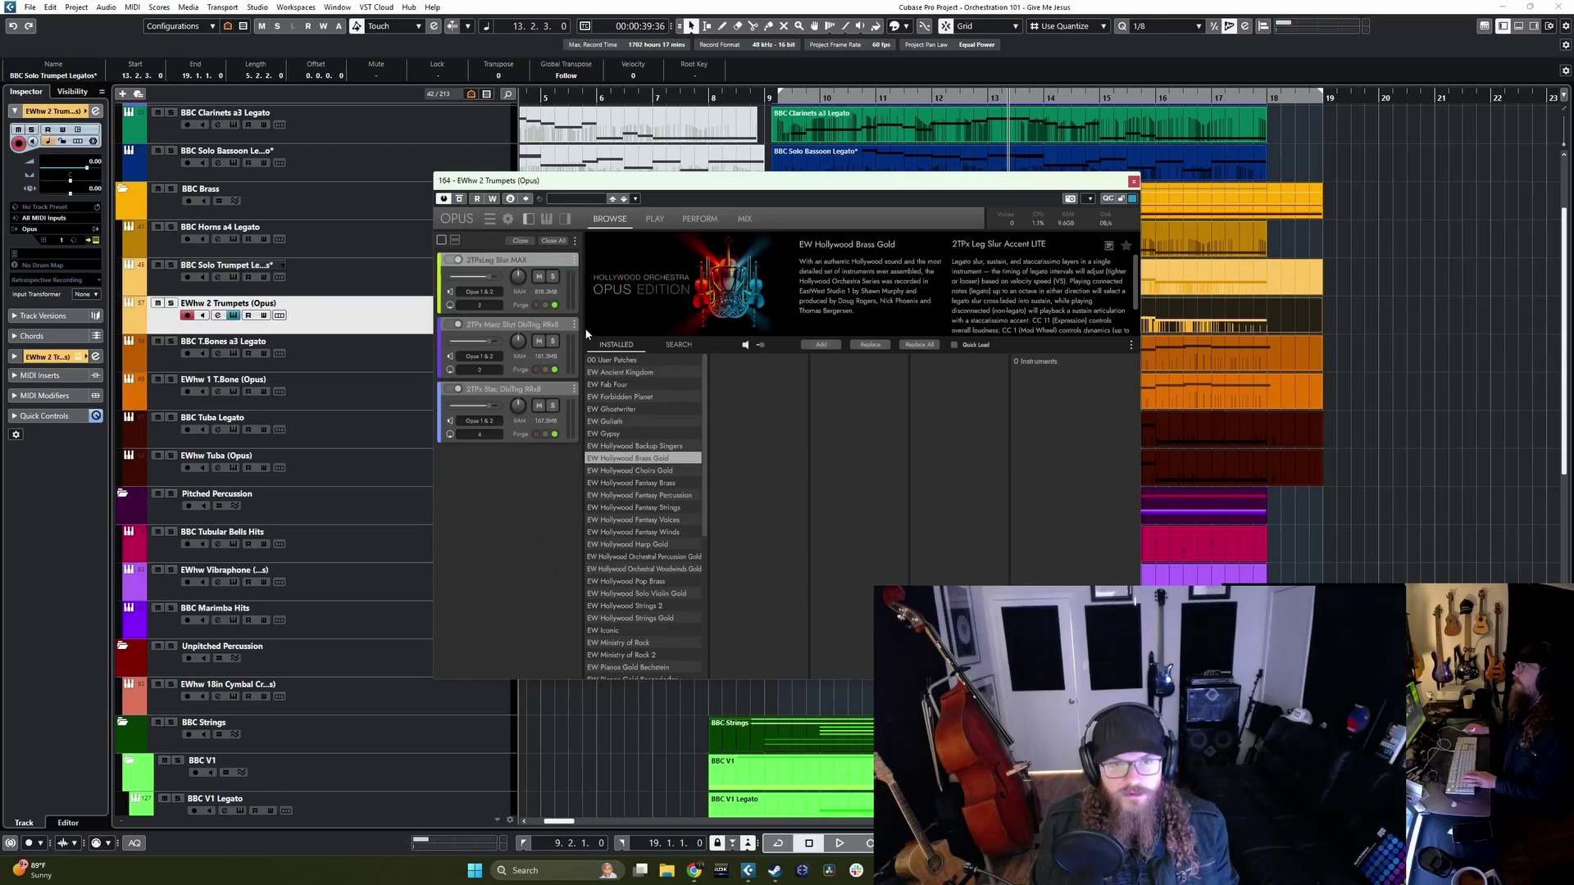
pyautogui.click(577, 326)
pyautogui.click(575, 326)
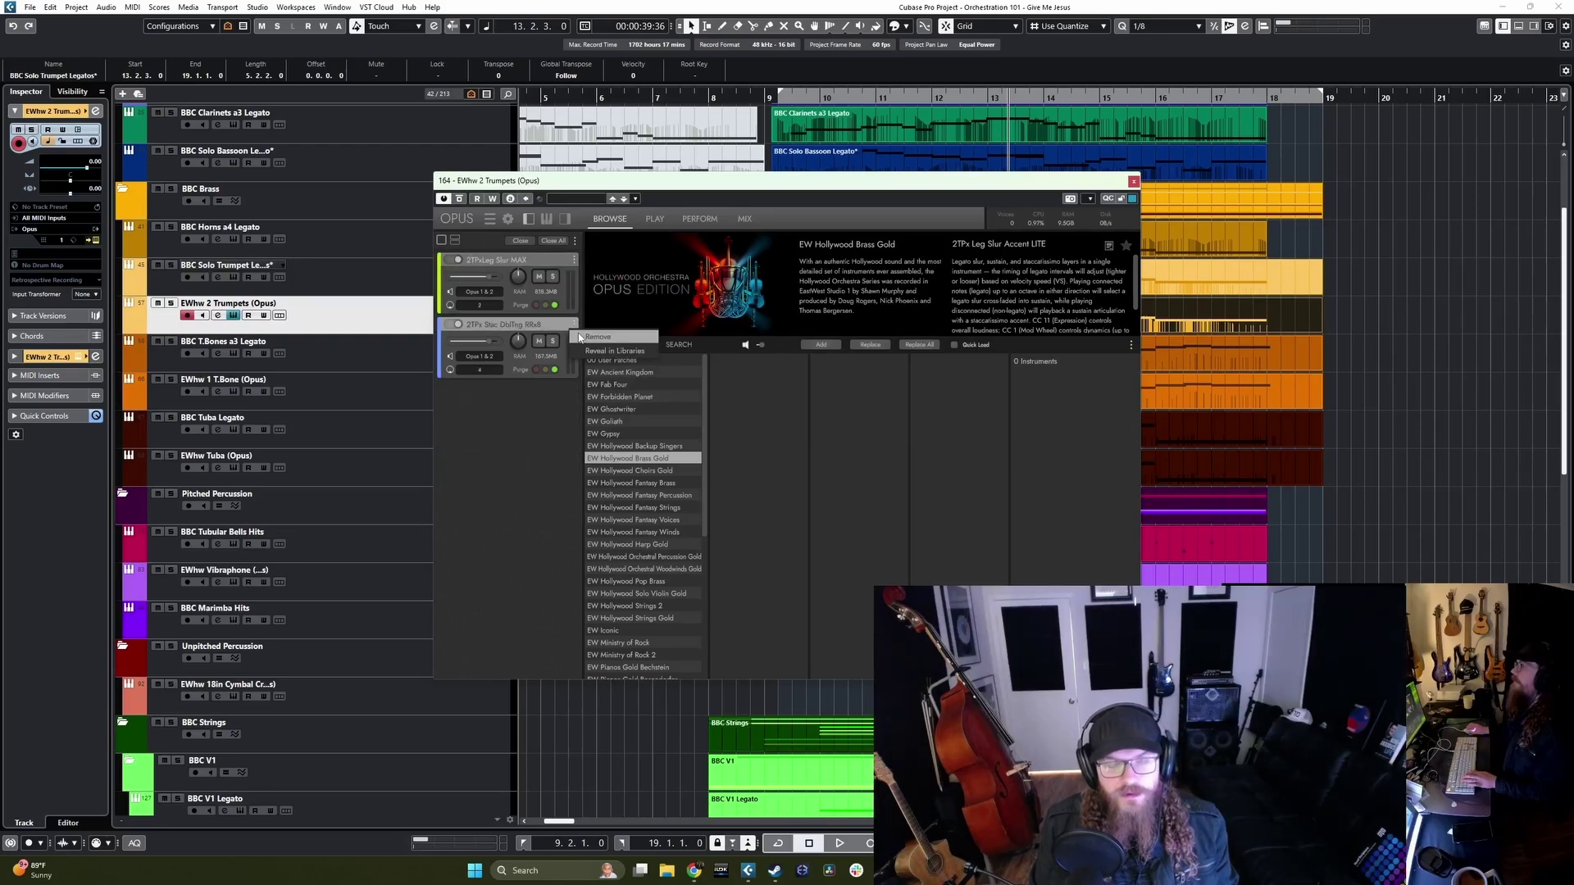
pyautogui.click(599, 334)
# Step: Set the MIDI channel of the 2TPs Leg Slur MAX patch to Omni and close the instrument window
pyautogui.click(479, 305)
pyautogui.click(481, 359)
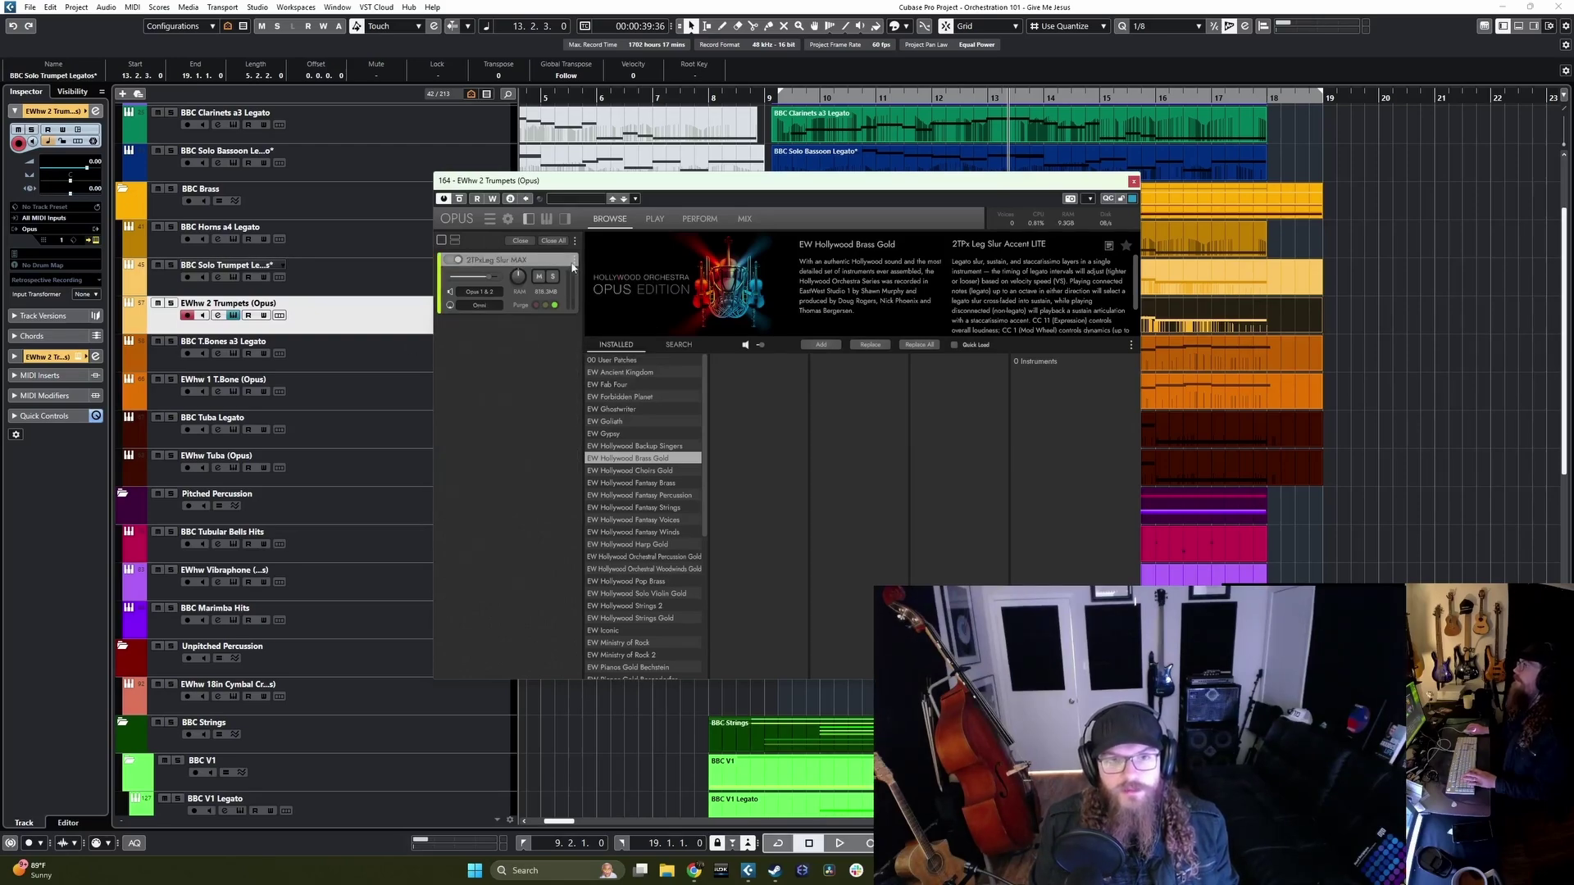
pyautogui.click(1134, 181)
# Step: Move the EWhw Fr. Horn (Opus) track into the BBC Brass folder directly below BBC Horns a4 Legato
pyautogui.scroll(-10, 442, 640)
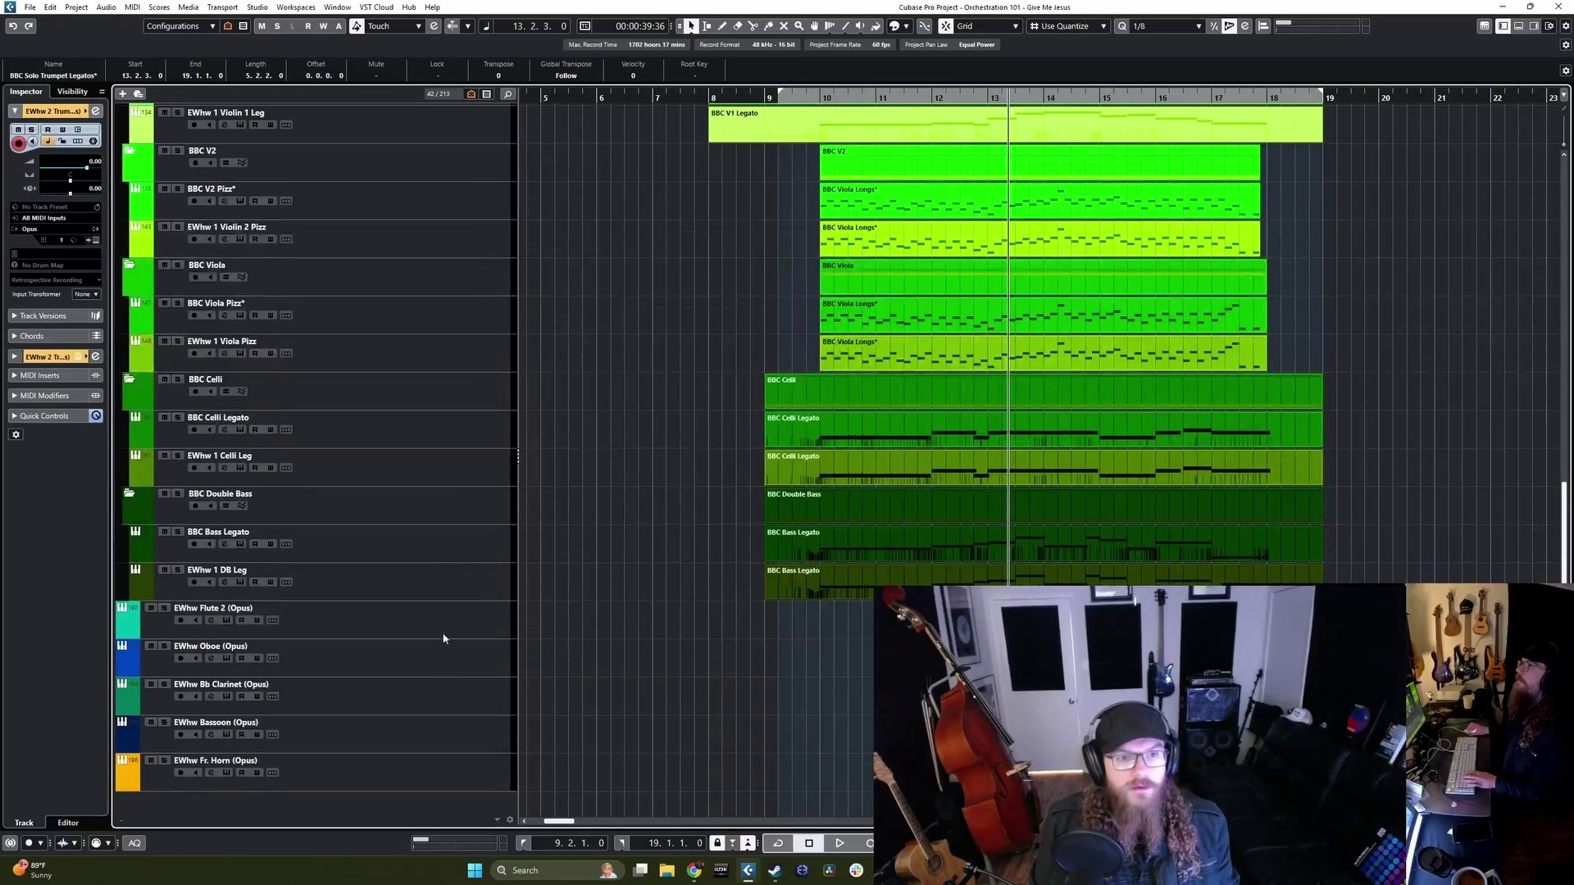
pyautogui.click(441, 793)
pyautogui.moveTo(441, 793); pyautogui.dragTo(417, 203)
pyautogui.press('Down')
pyautogui.press('Down')
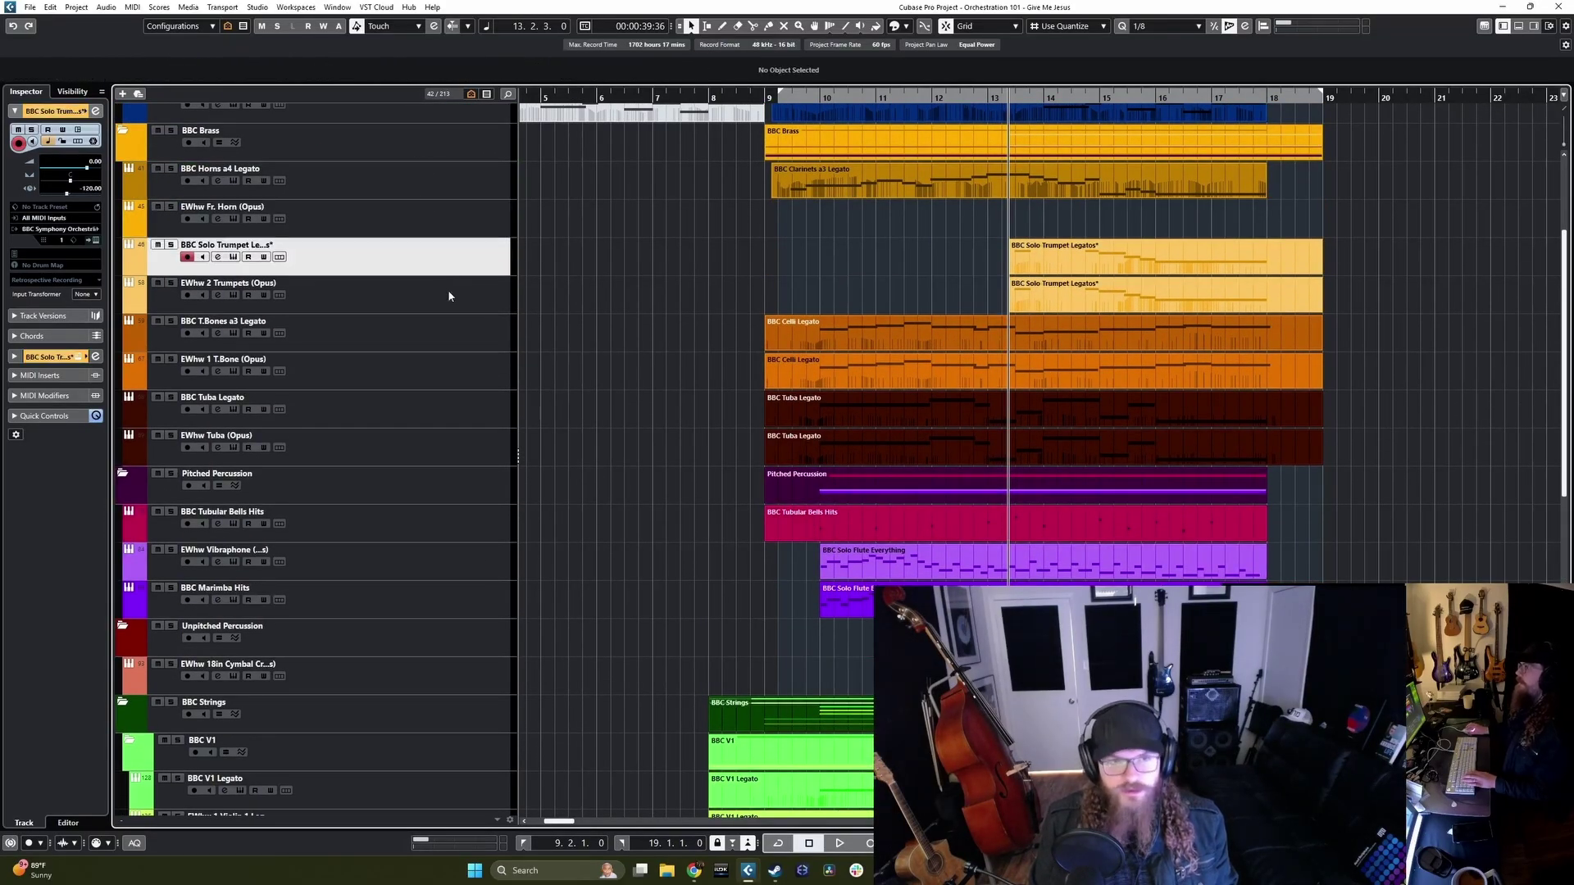
# Step: Copy the BBC Horns a4 Legato part onto the EWhw Fr. Horn (Opus) track at 9.1.3 and open the horn's Opus instrument
pyautogui.scroll(3, 630, 393)
pyautogui.click(415, 349)
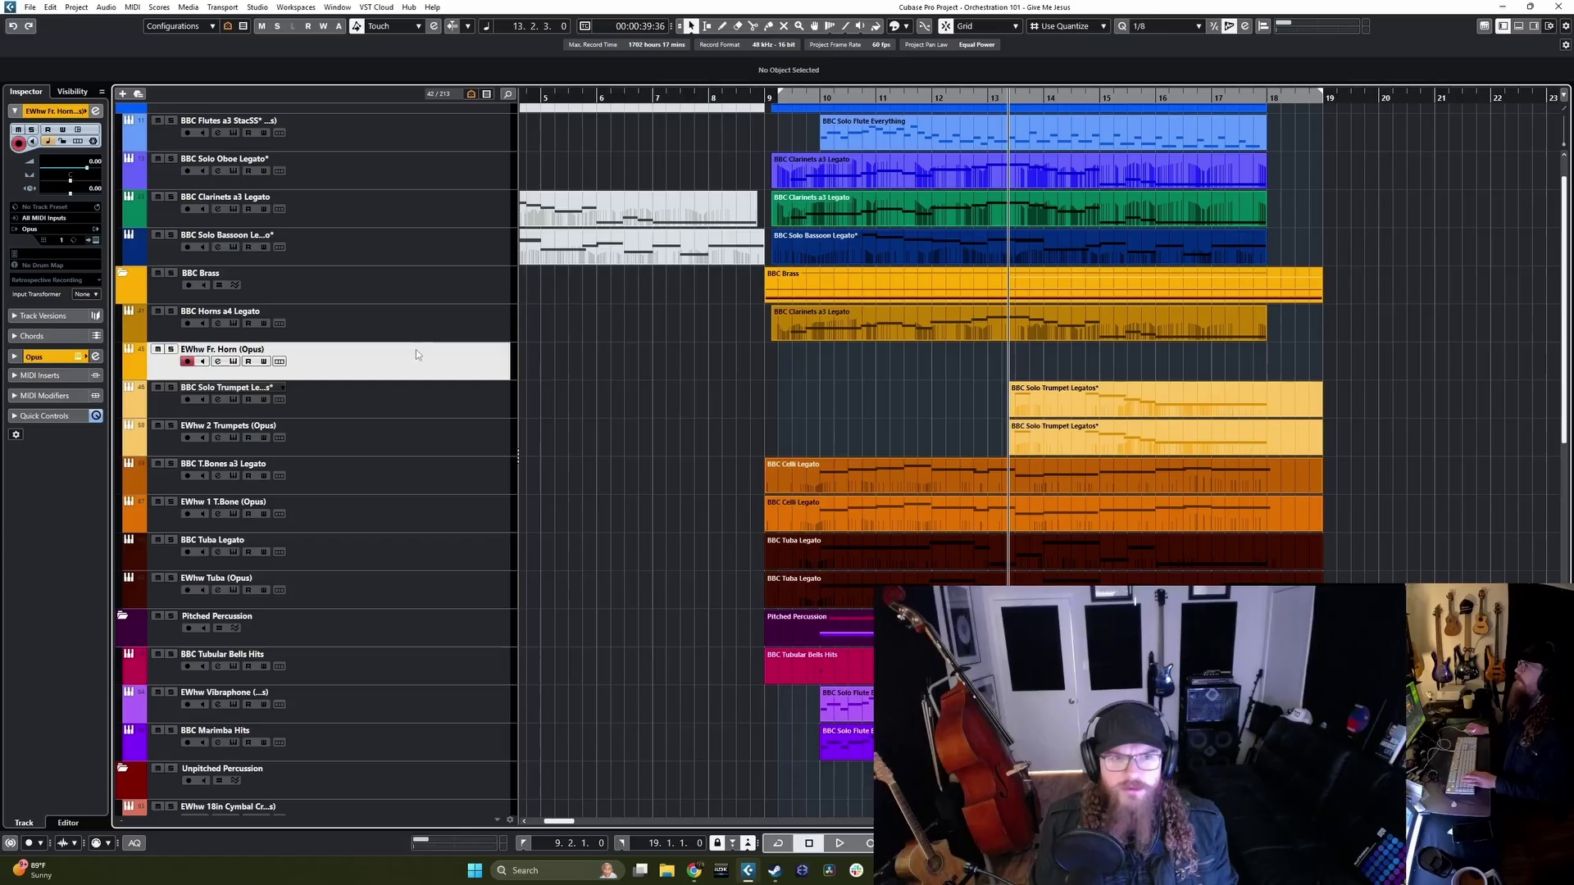
pyautogui.click(487, 331)
pyautogui.press('Right')
pyautogui.press('Down')
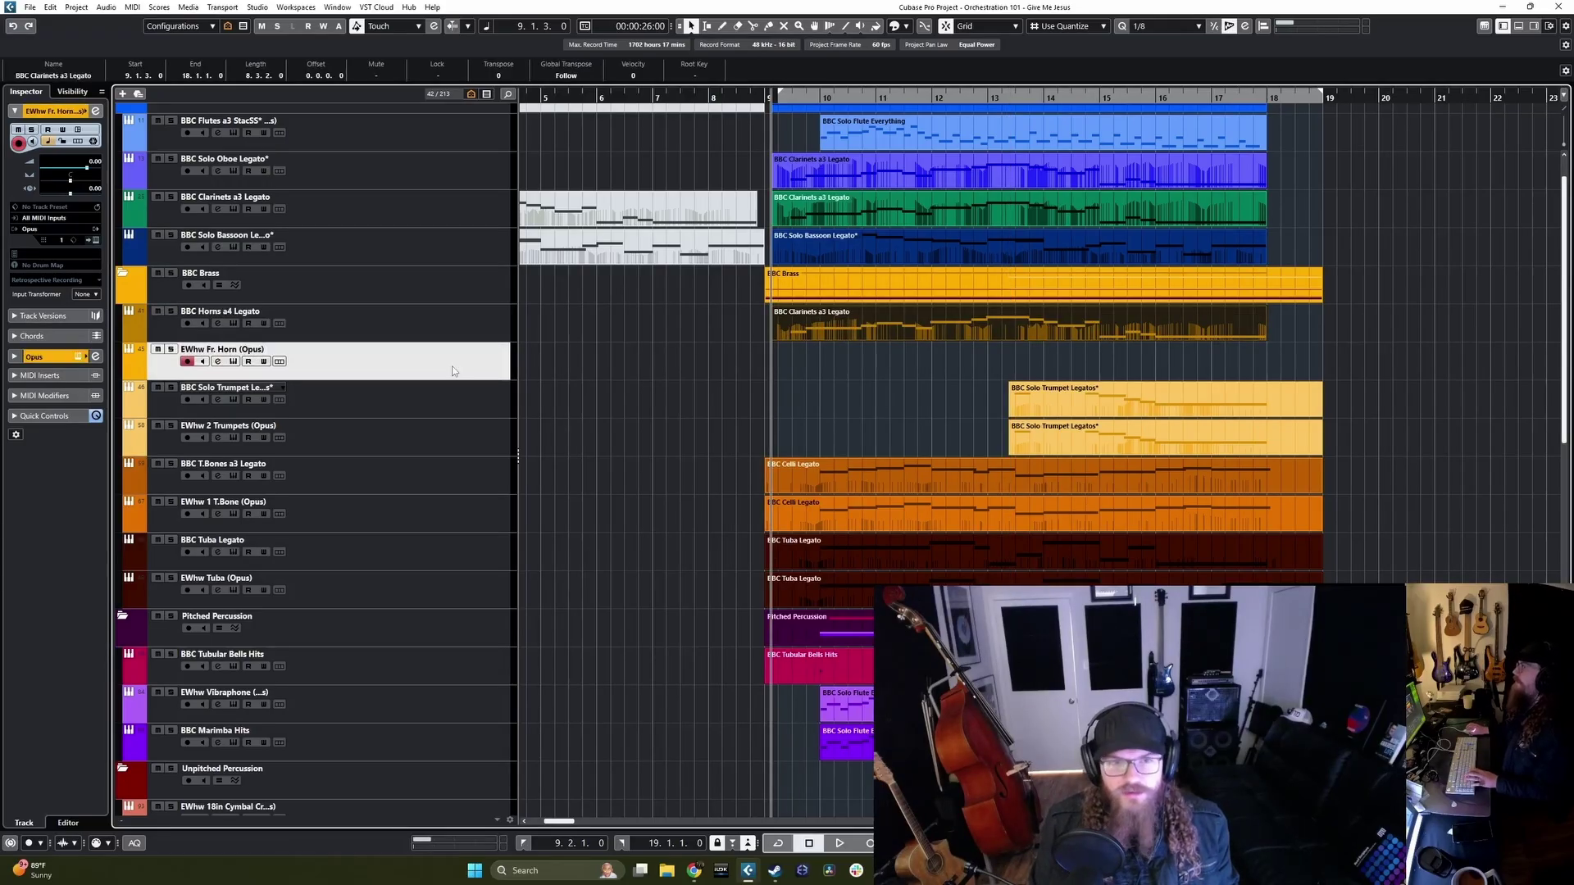
pyautogui.hotkey('ctrl', 'v')
pyautogui.click(234, 361)
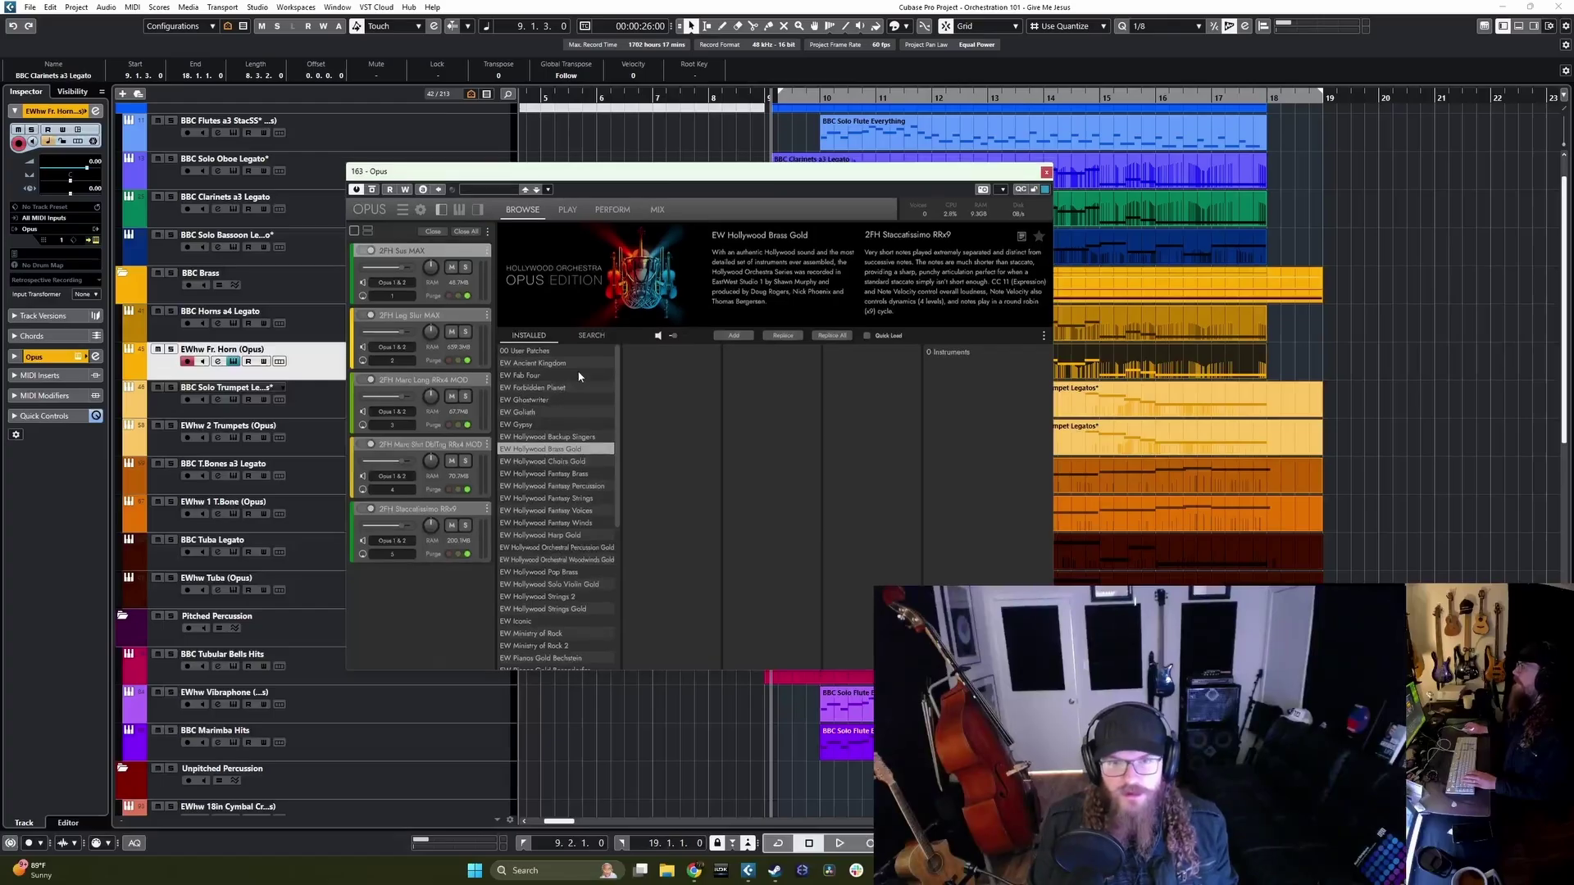
# Step: Remove every loaded patch except 2FH Leg Slur MAX from the EWhw Fr. Horn (Opus) instrument and close its window
pyautogui.moveTo(529, 181); pyautogui.dragTo(701, 207)
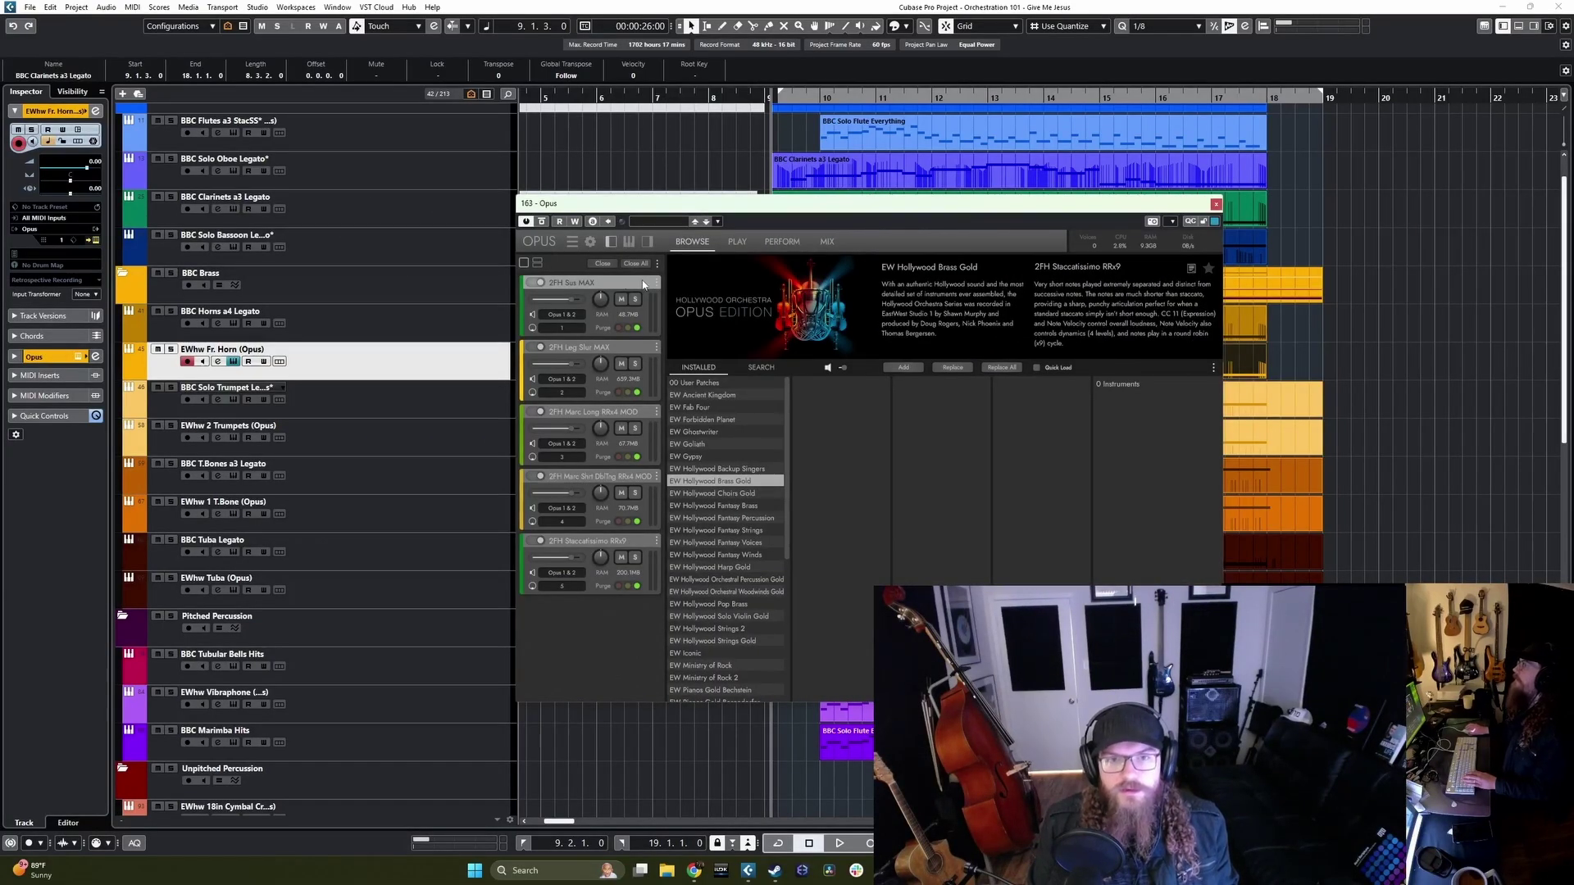
pyautogui.click(657, 283)
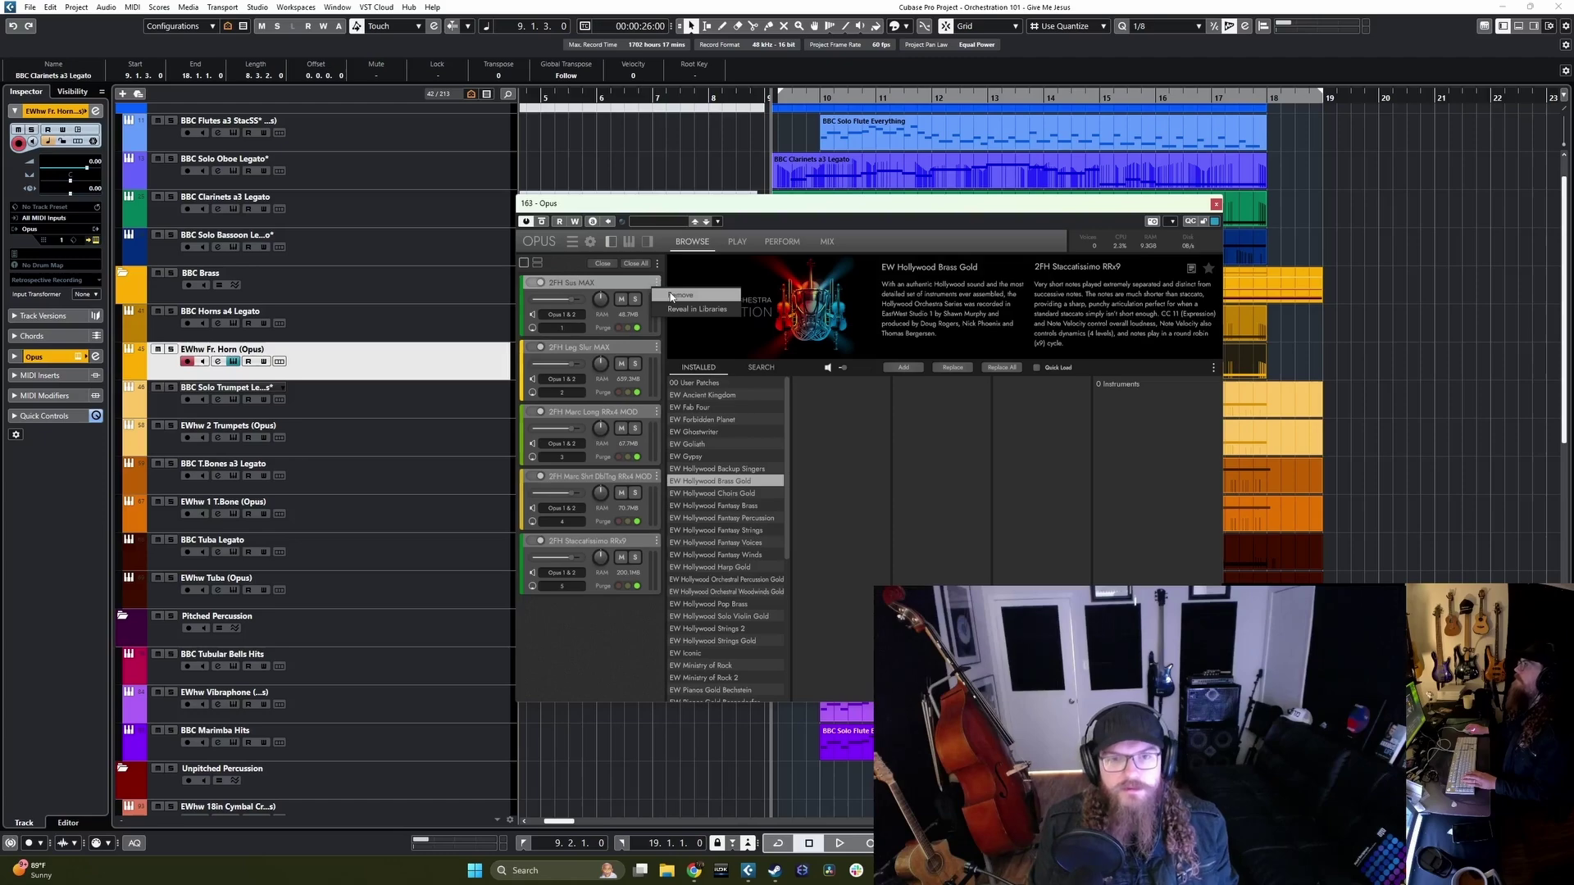
pyautogui.click(680, 295)
pyautogui.click(657, 348)
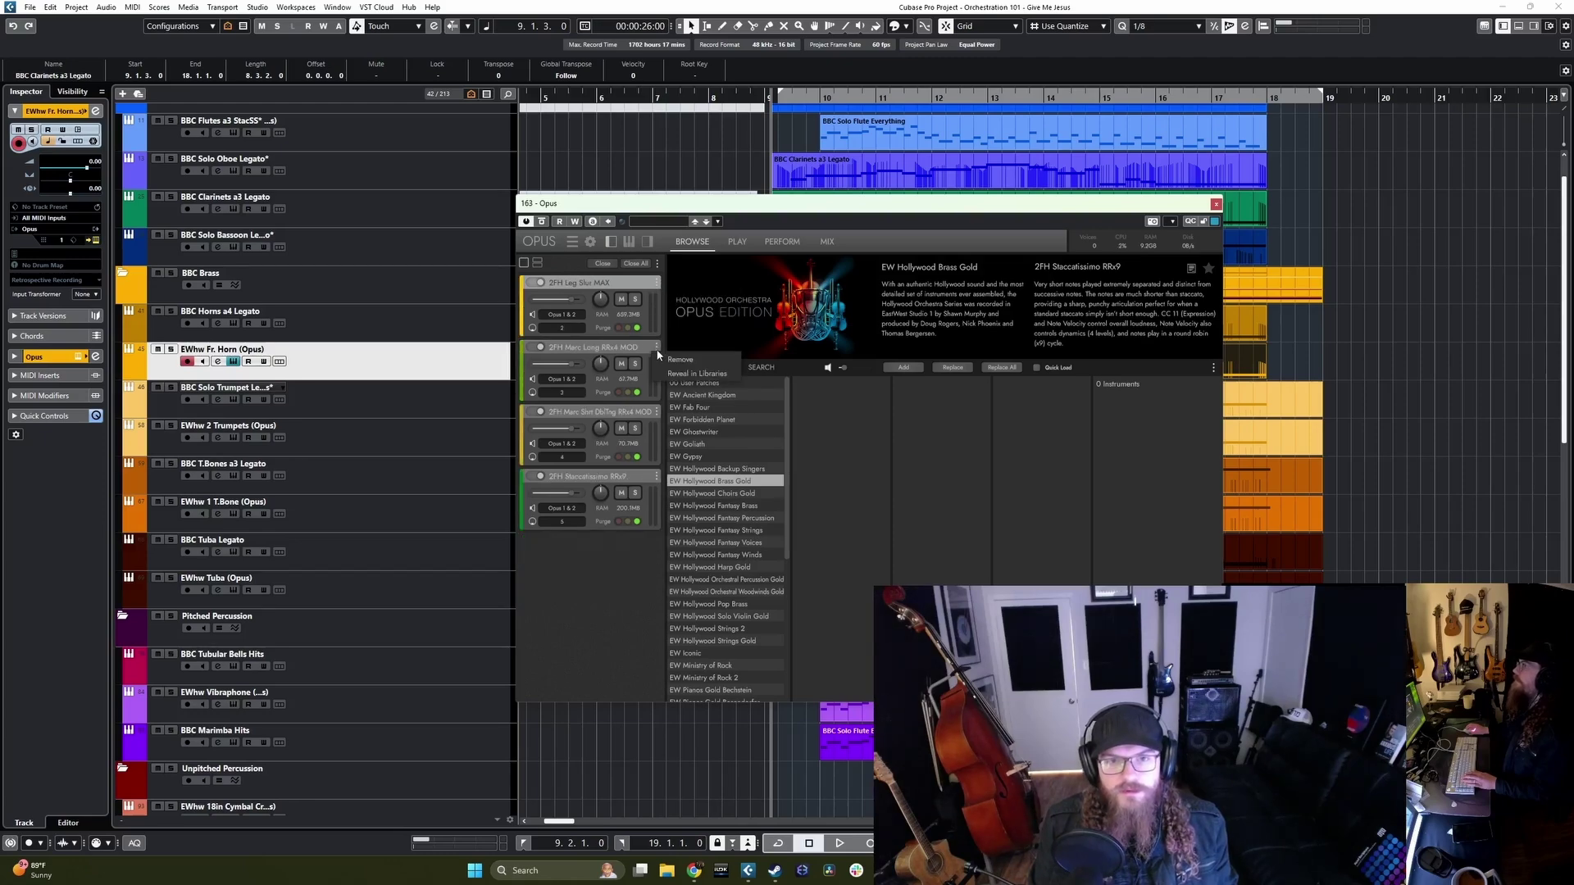
pyautogui.click(680, 359)
pyautogui.click(656, 348)
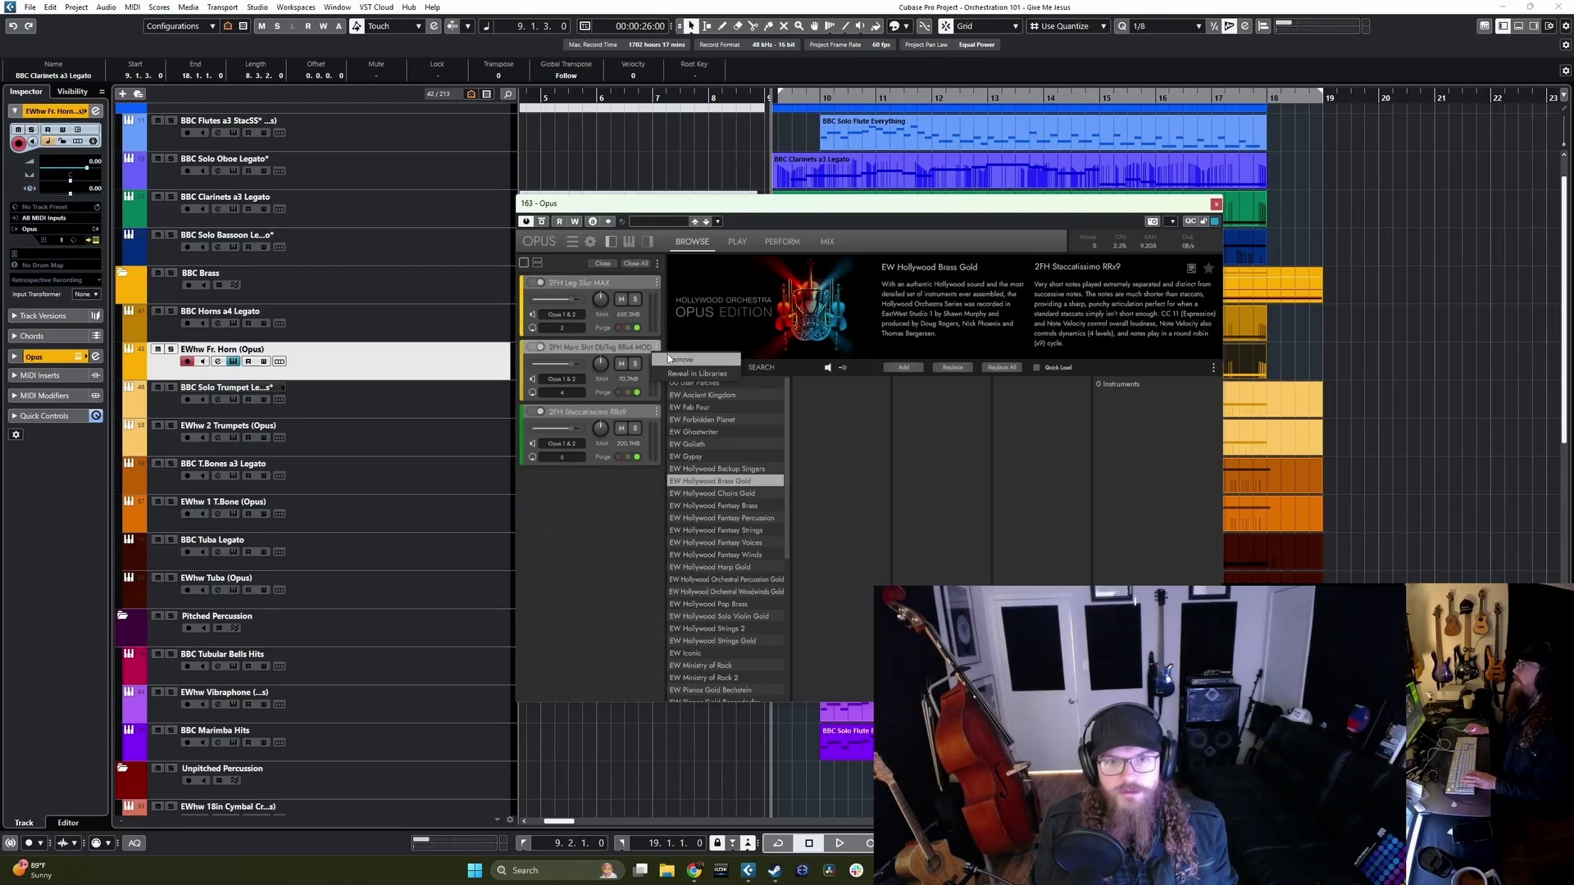
pyautogui.click(670, 359)
pyautogui.click(656, 348)
pyautogui.click(671, 359)
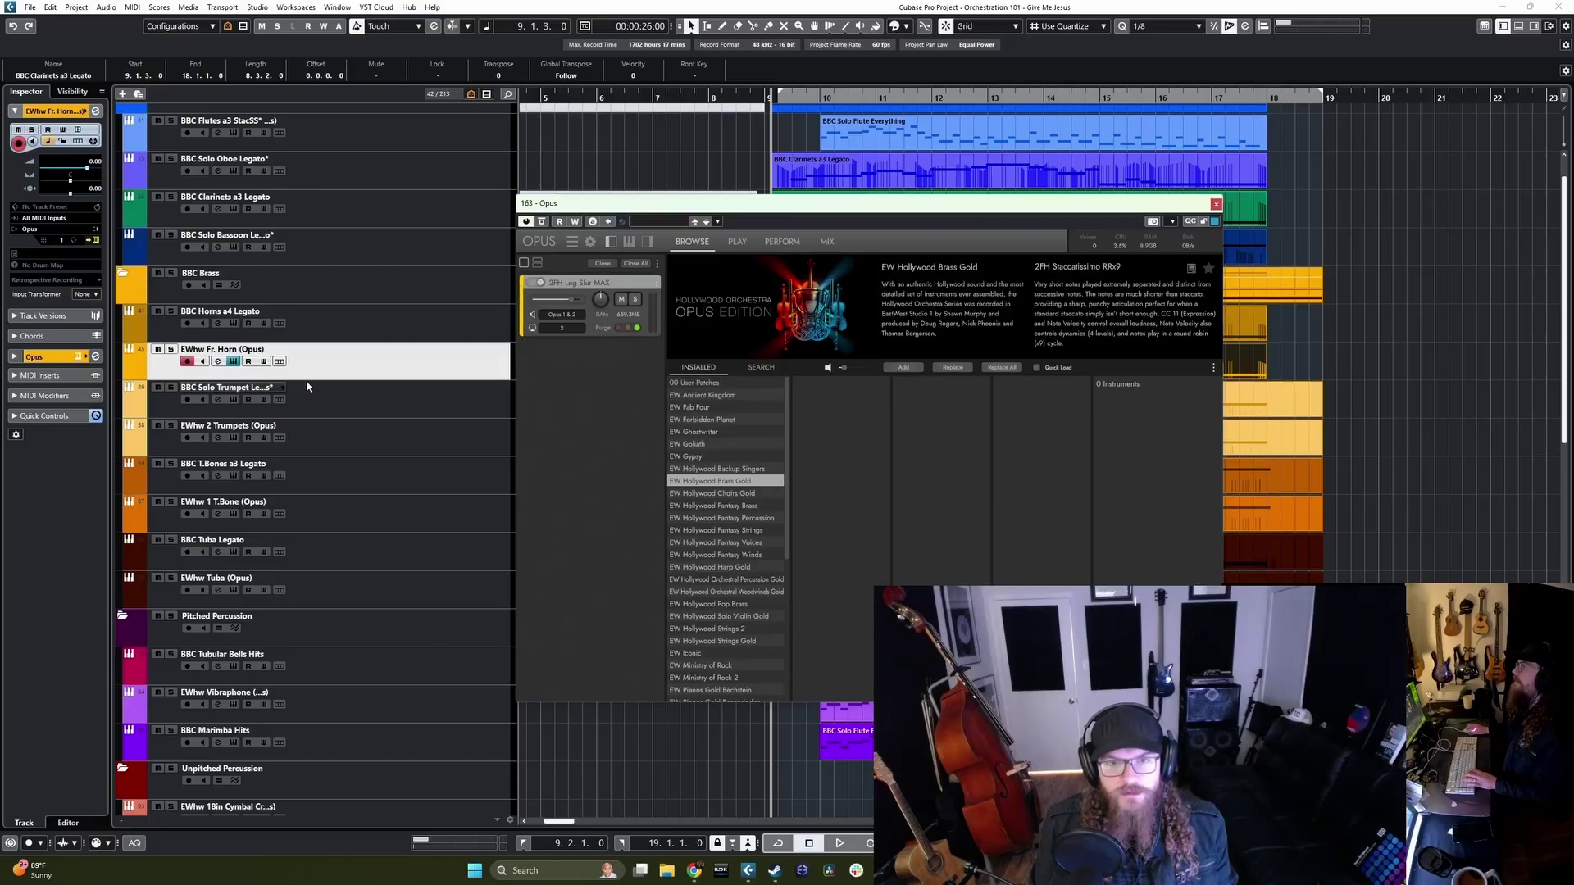
pyautogui.click(393, 361)
pyautogui.click(626, 385)
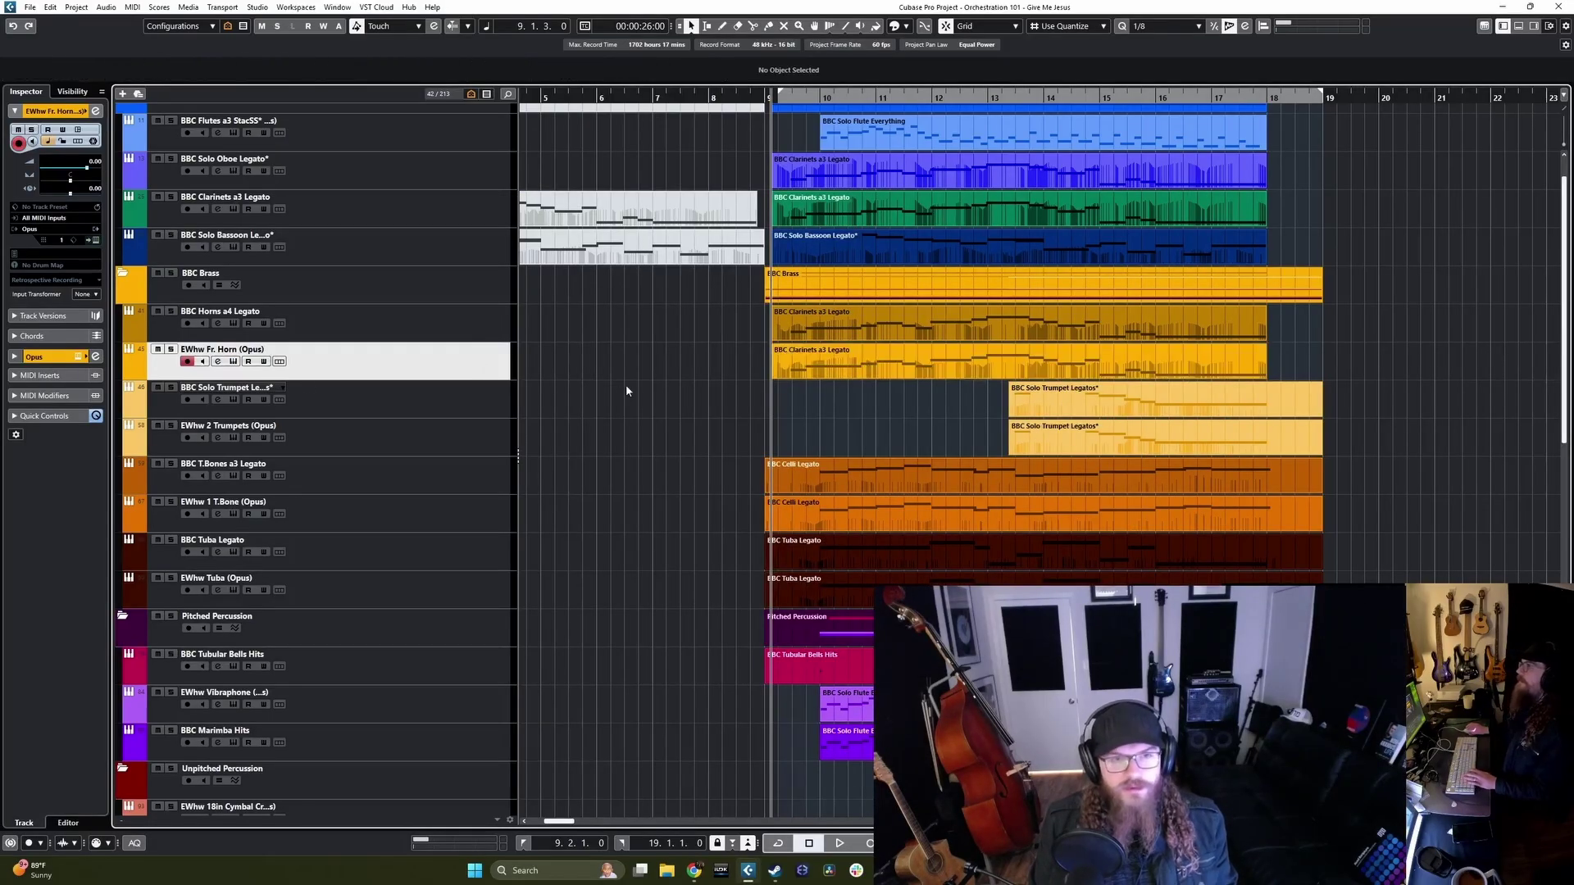
# Step: Compare the BBC Horns a4 Legato and EWhw Fr. Horn (Opus) tracks and check the patch left in the horn's Opus instrument
pyautogui.click(446, 333)
pyautogui.click(449, 370)
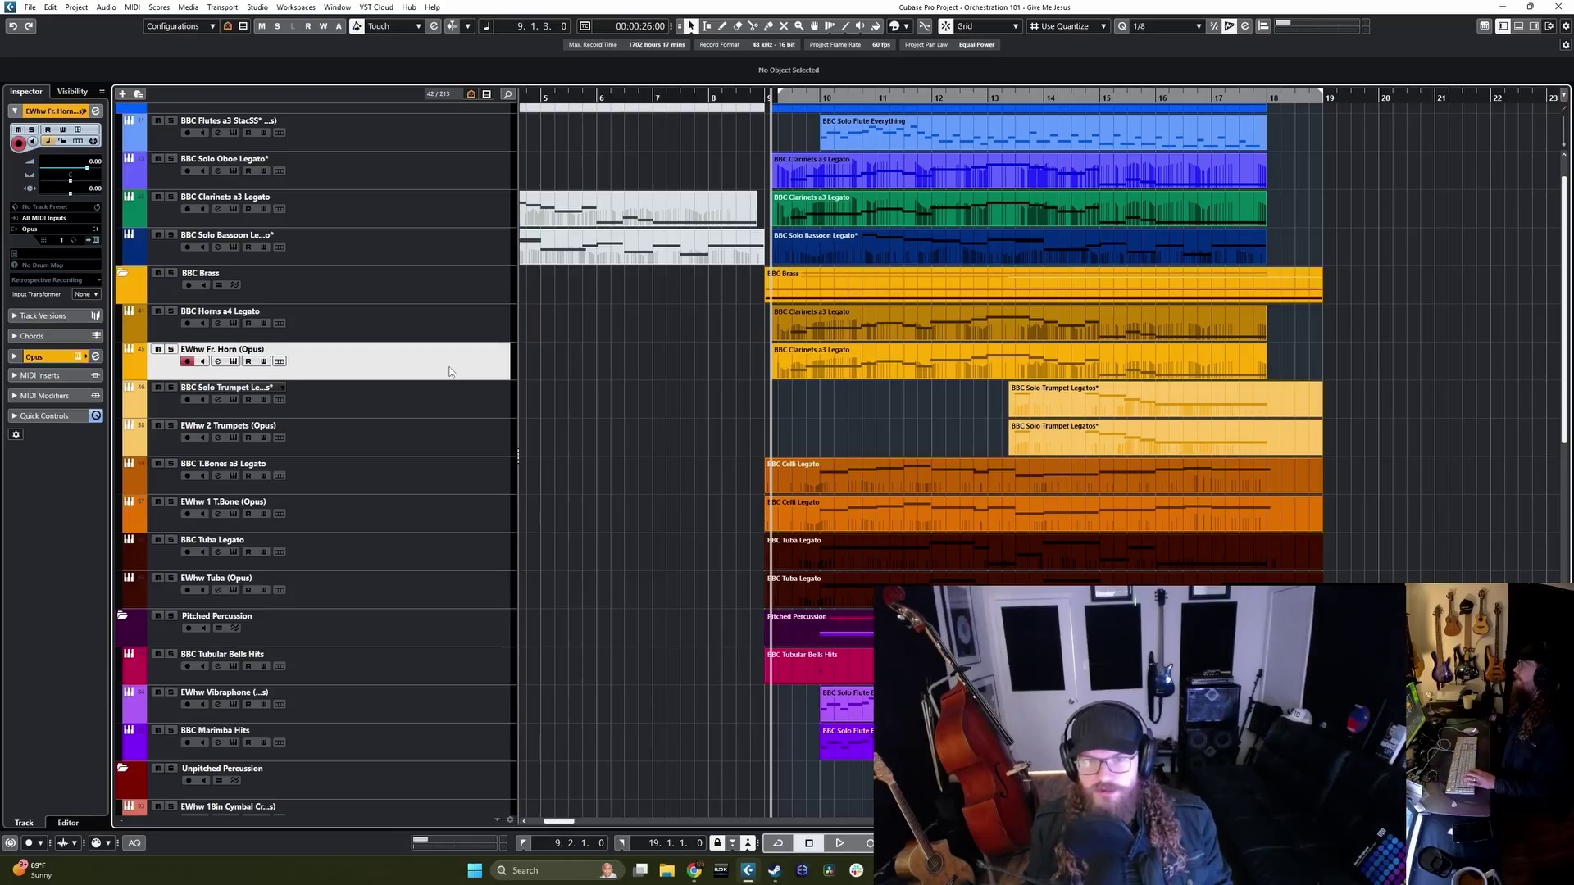
pyautogui.hotkey('ctrl', 'e')
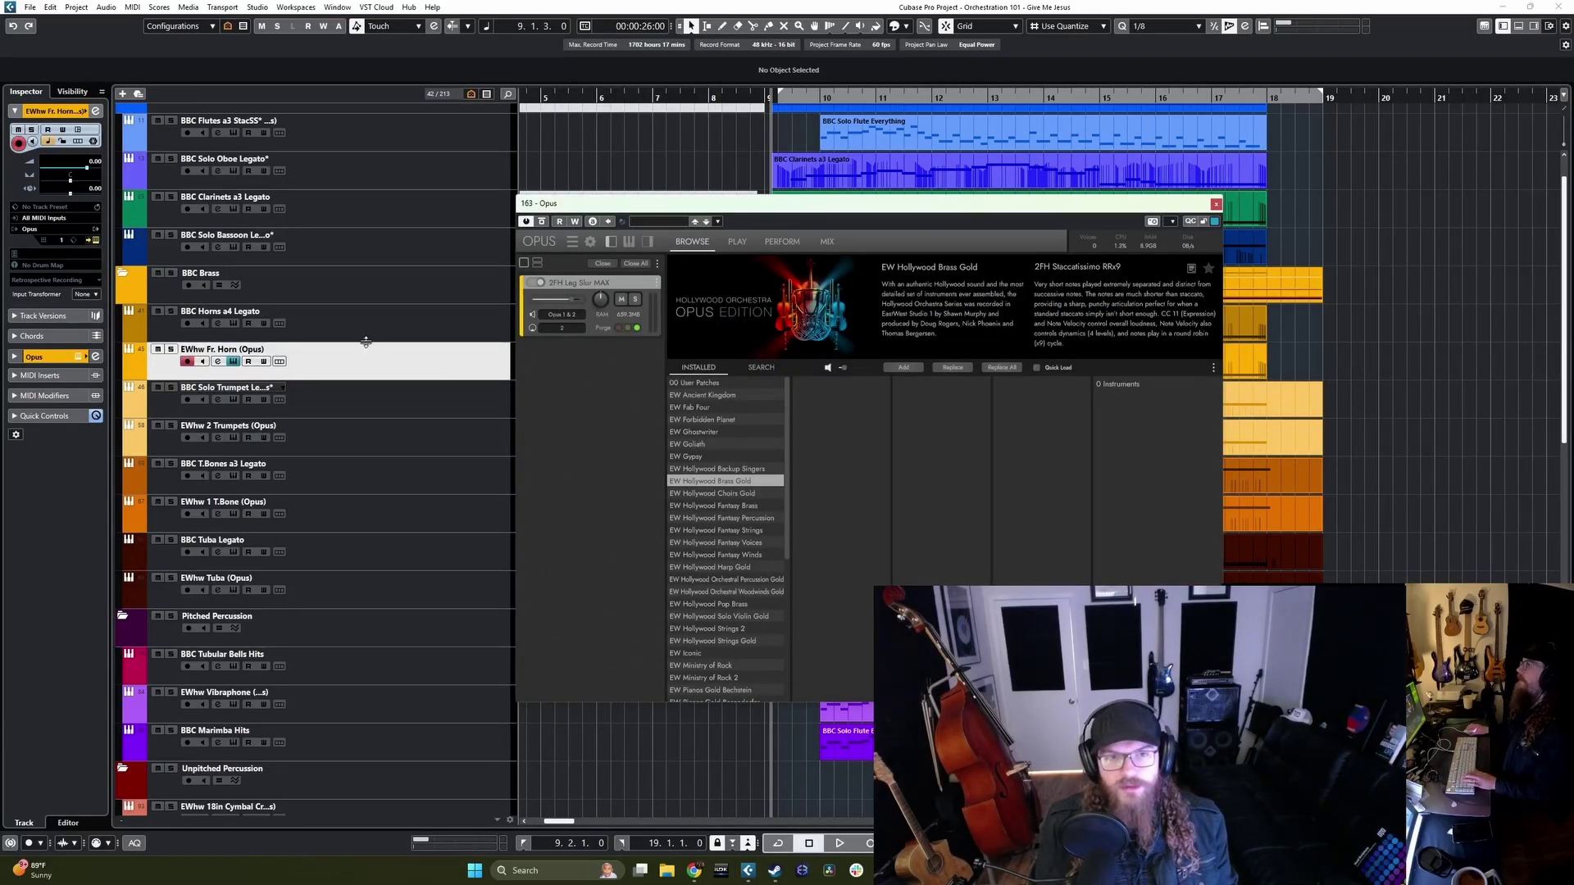
pyautogui.click(407, 332)
pyautogui.click(401, 355)
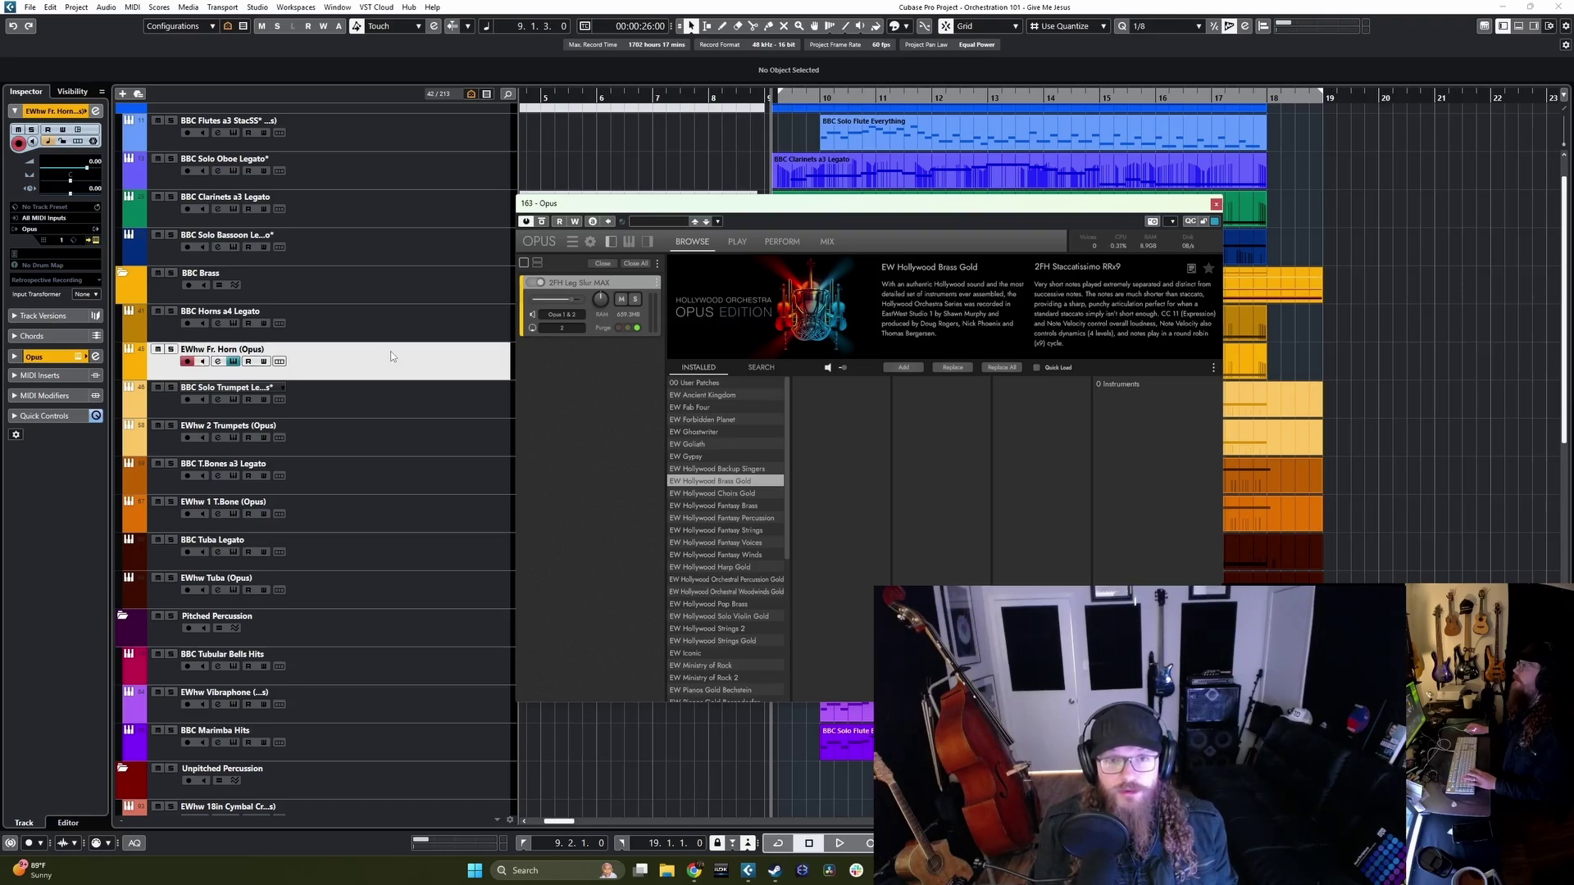
pyautogui.press('Escape')
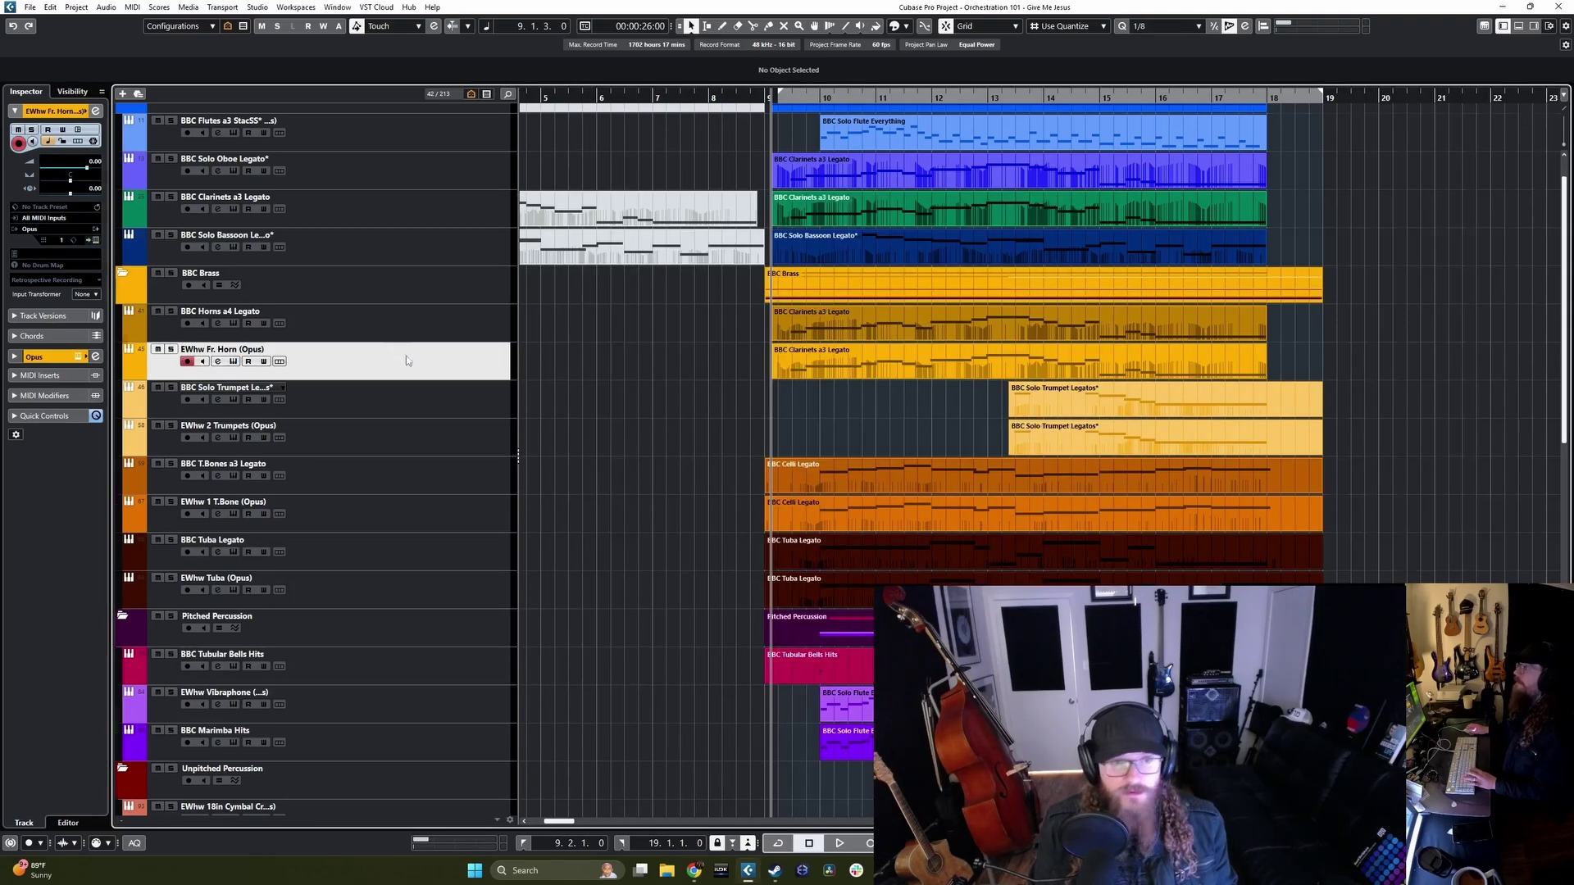
# Step: Move the EWhw Bassoon (Opus) track into the BBC Woodwinds folder directly below the BBC Solo Bassoon Legato track
pyautogui.scroll(-20, 402, 509)
pyautogui.click(404, 668)
pyautogui.click(396, 775)
pyautogui.scroll(5, 396, 783)
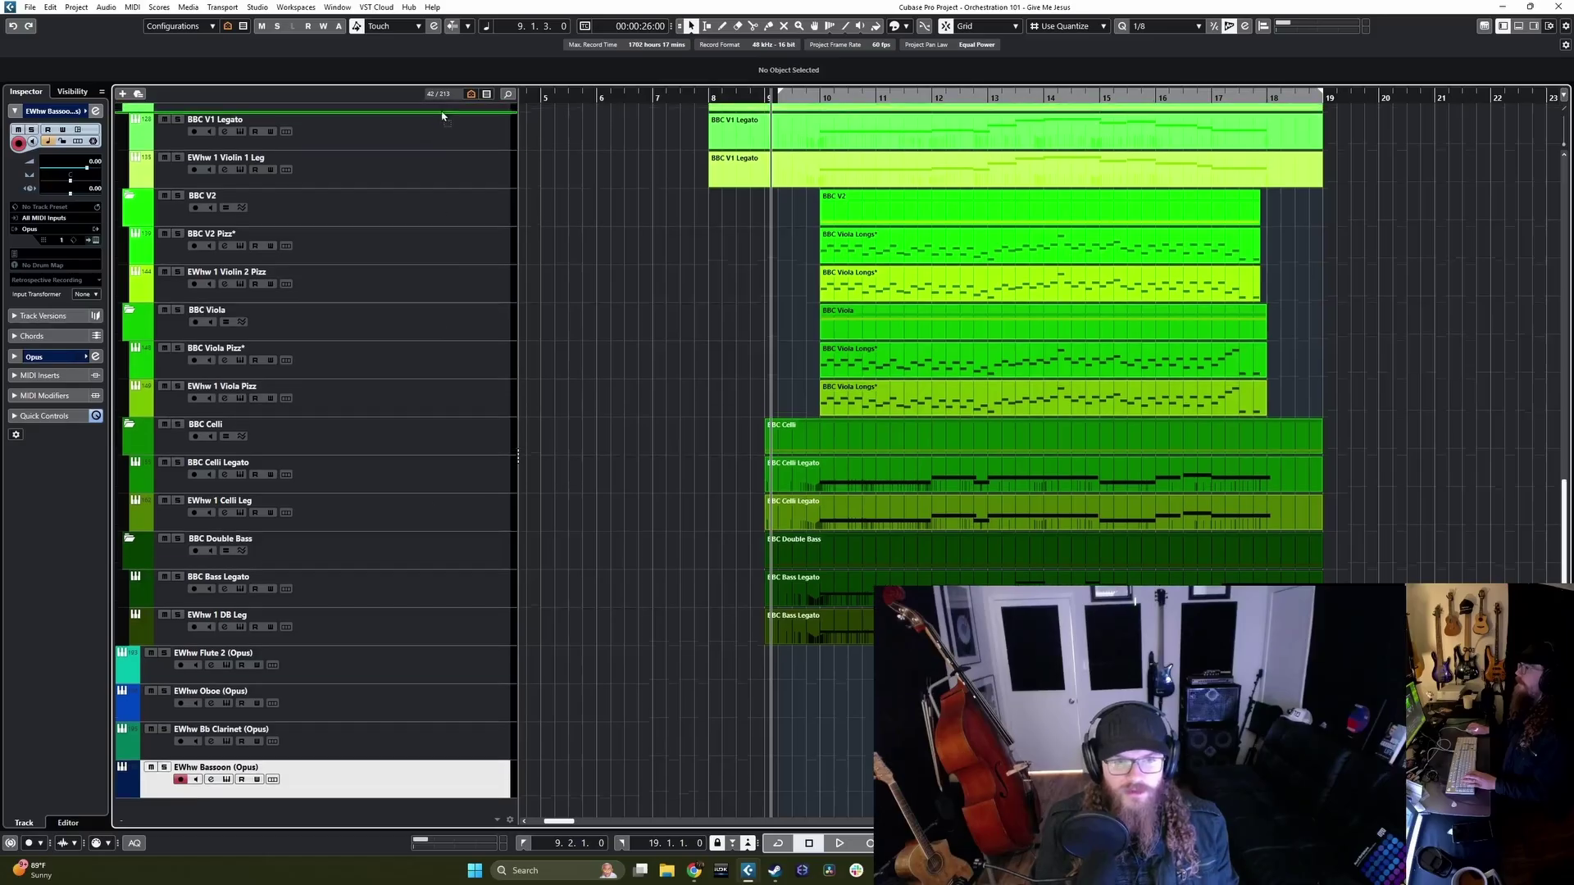
pyautogui.scroll(10, 433, 109)
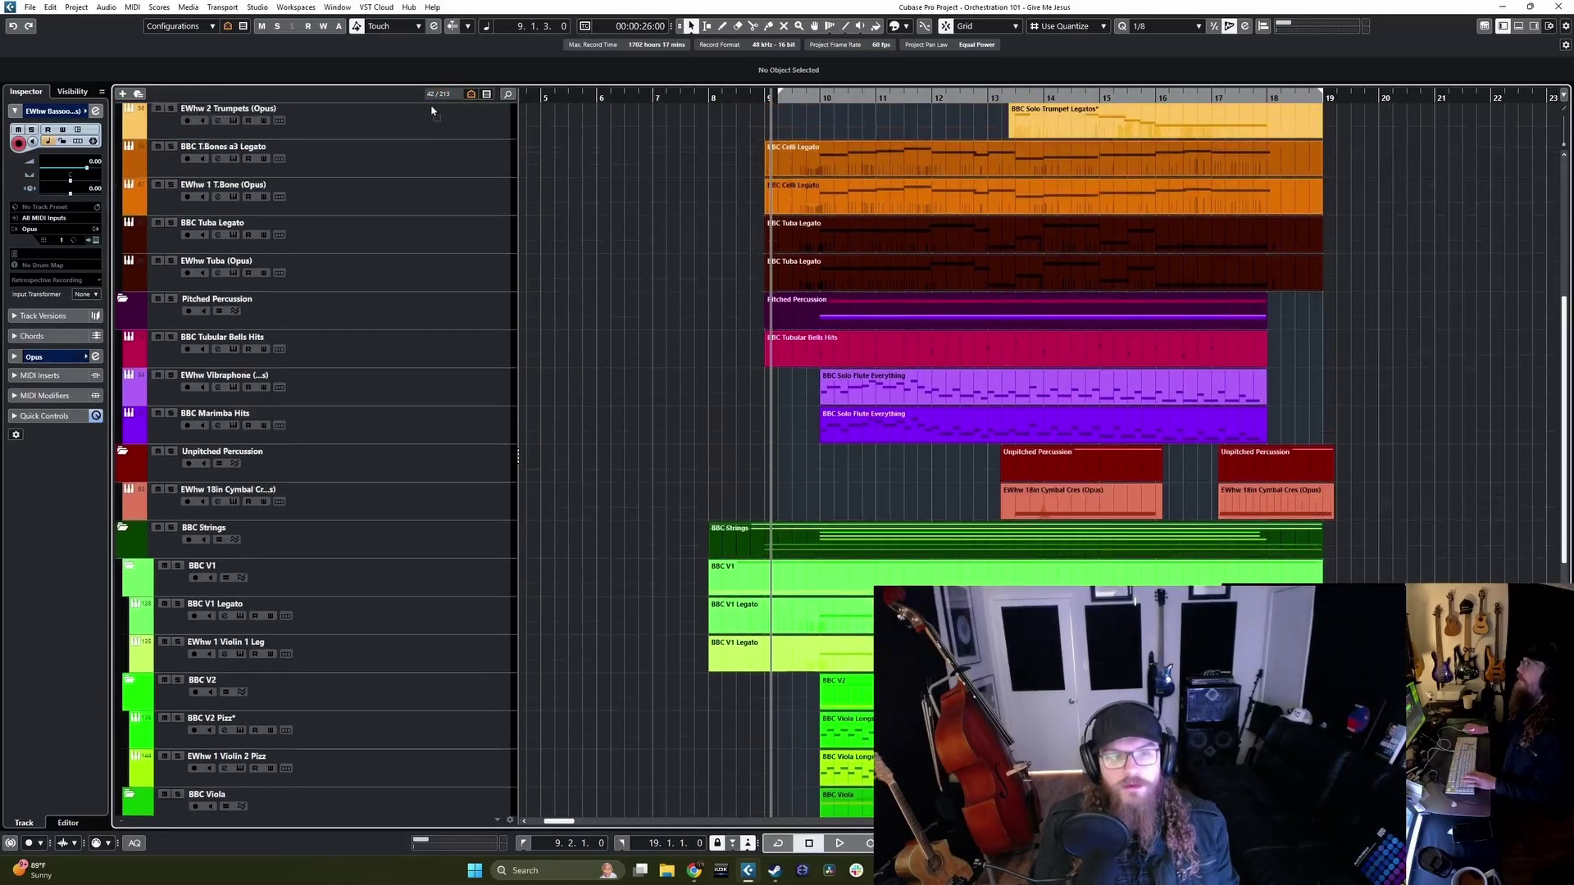
pyautogui.moveTo(433, 109); pyautogui.dragTo(394, 260)
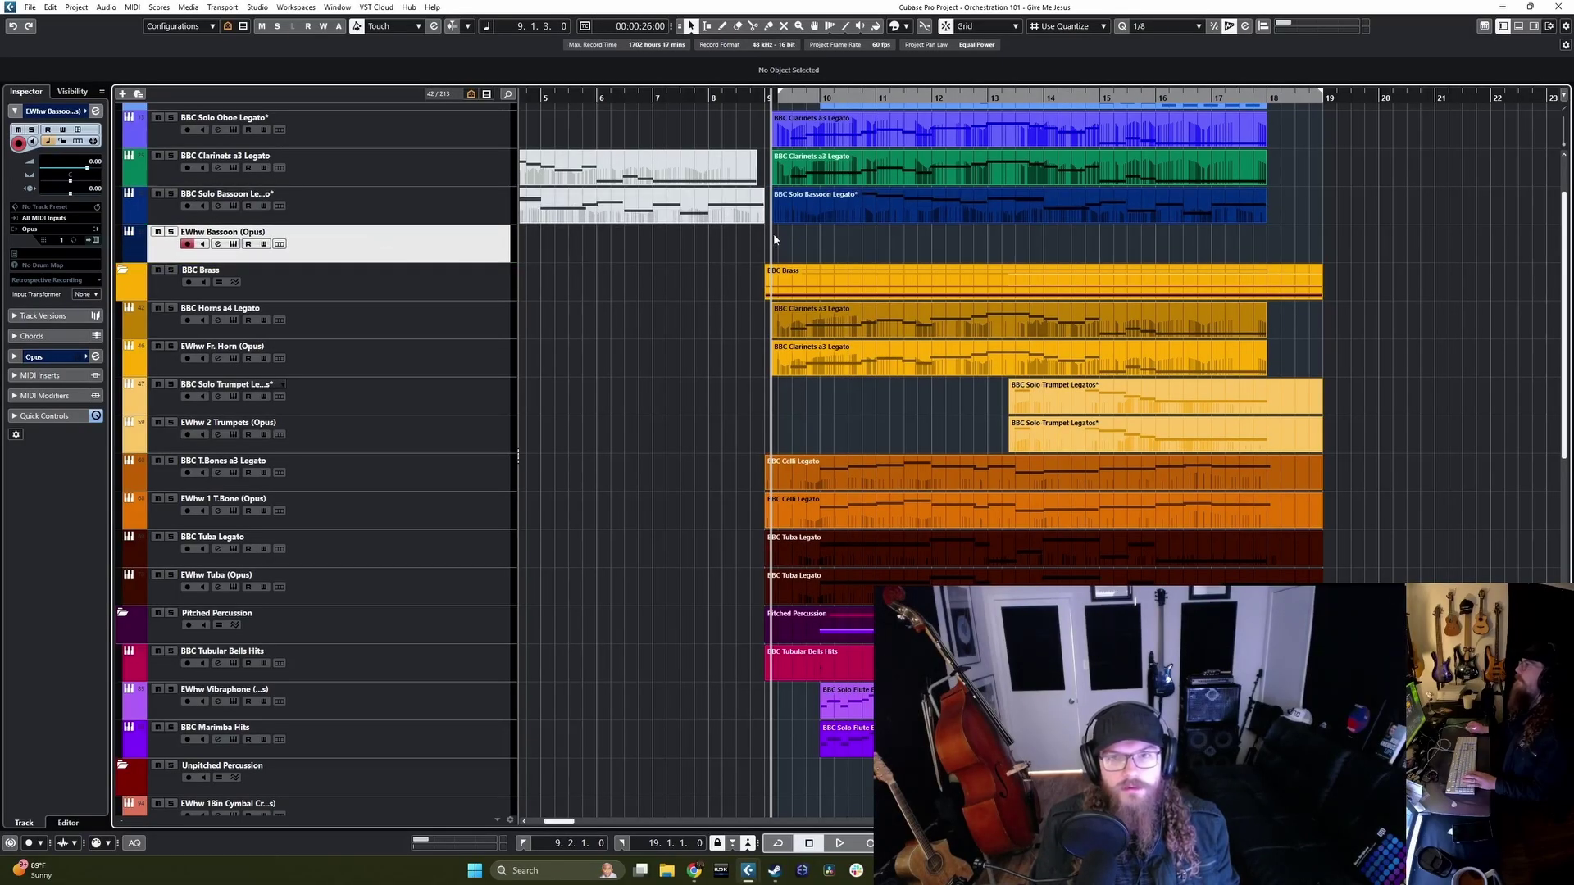
# Step: Copy the BBC Solo Bassoon Legato part onto the EWhw Bassoon (Opus) track at 9.1.3 and open the bassoon's Opus instrument
pyautogui.click(433, 214)
pyautogui.click(434, 253)
pyautogui.hotkey('ctrl', 'v')
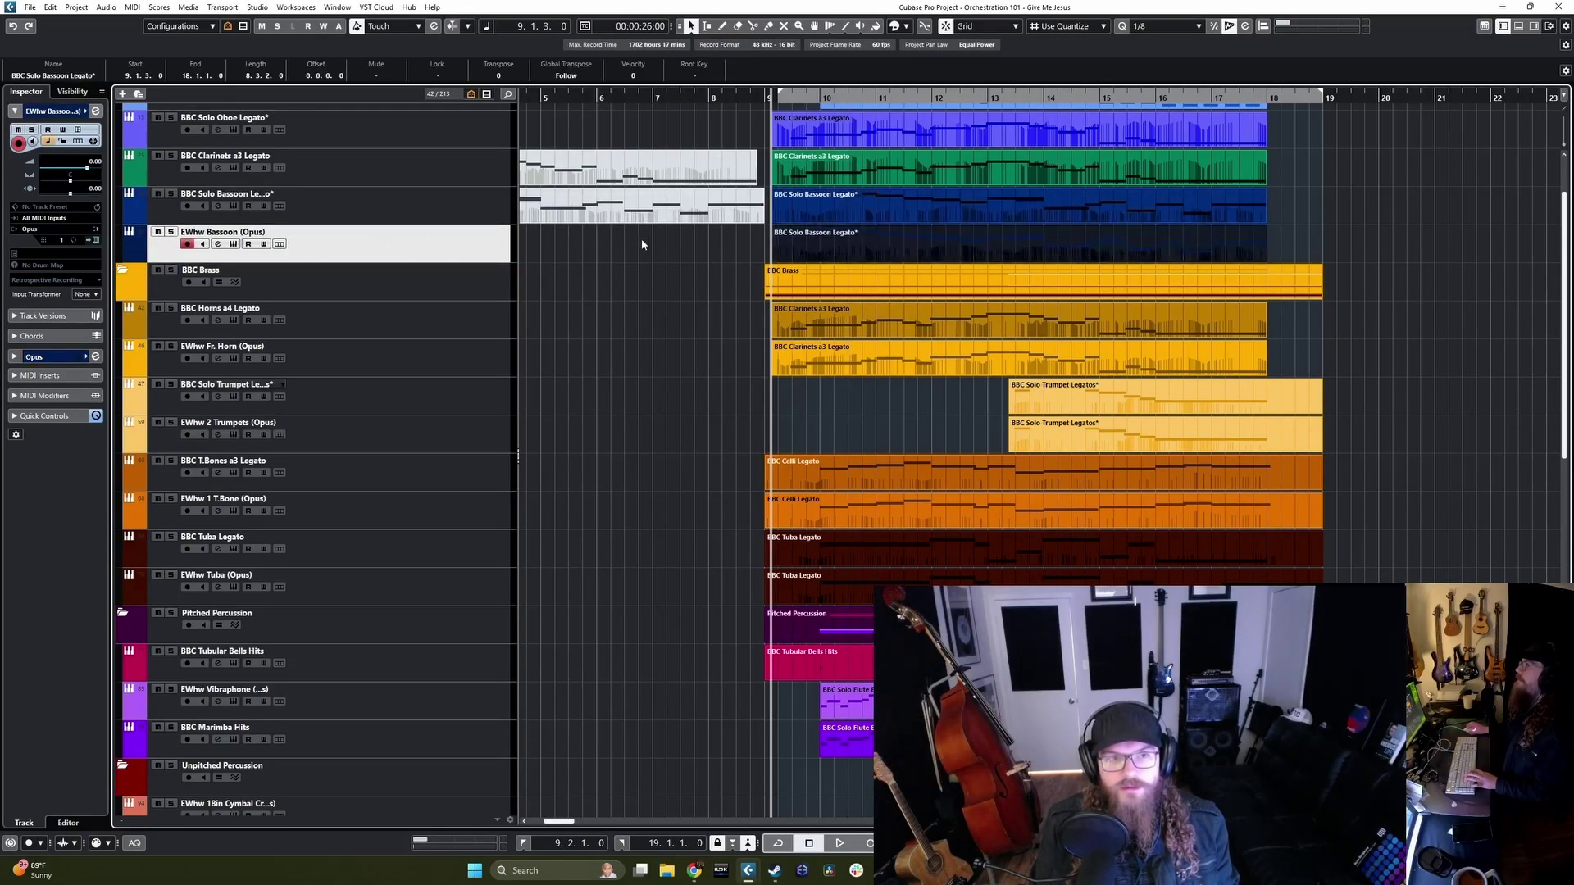
pyautogui.press('e')
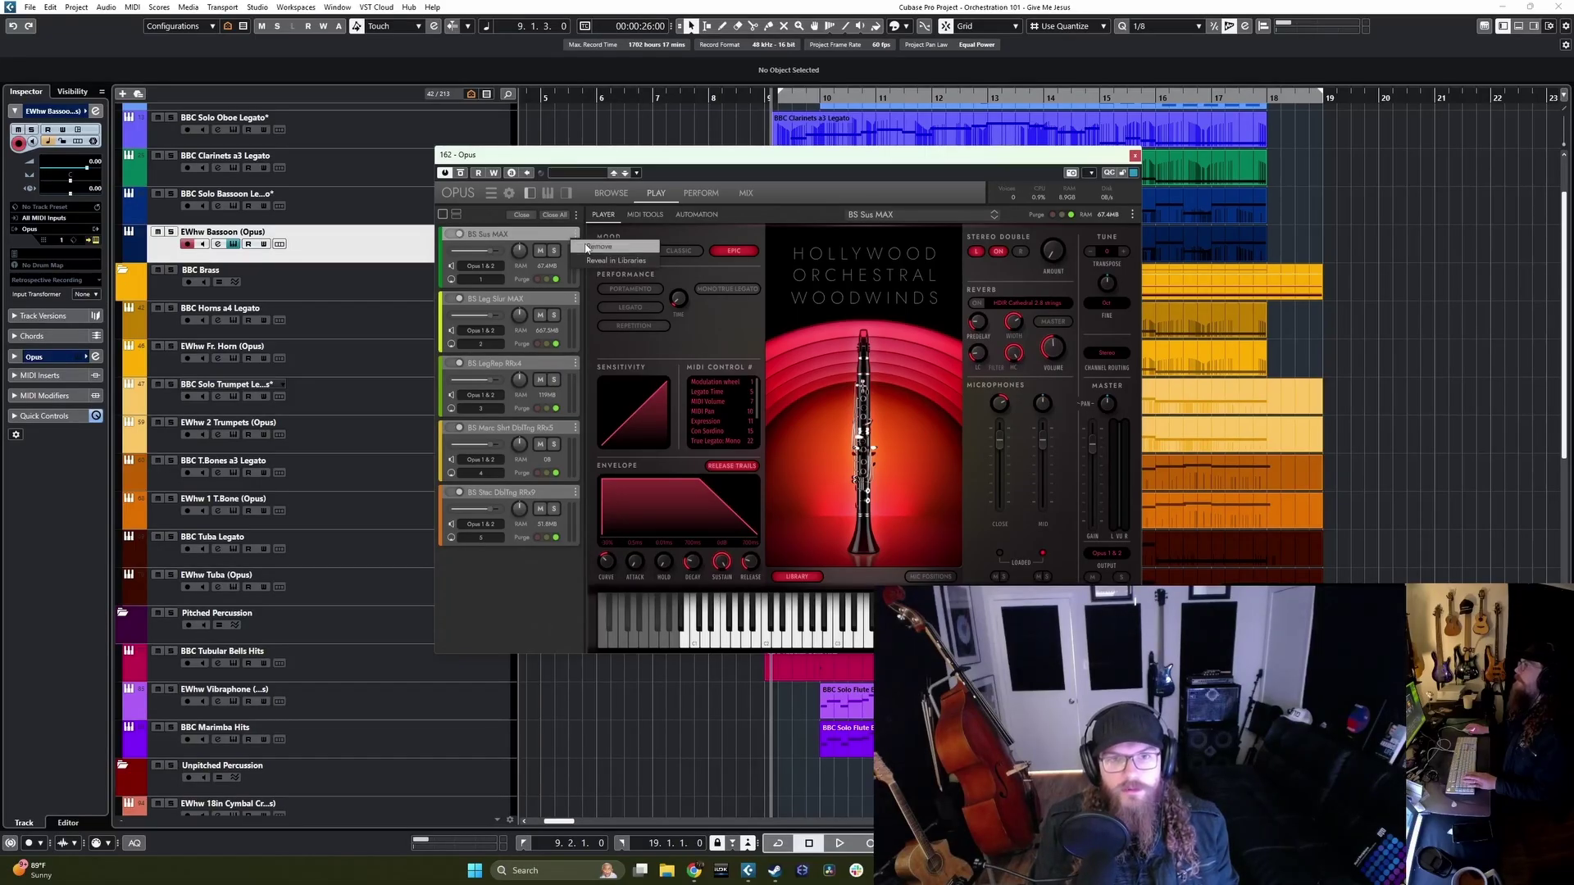
# Step: Remove every loaded bassoon patch except BS Leg Slur MAX and close the instrument window
pyautogui.click(575, 235)
pyautogui.click(576, 299)
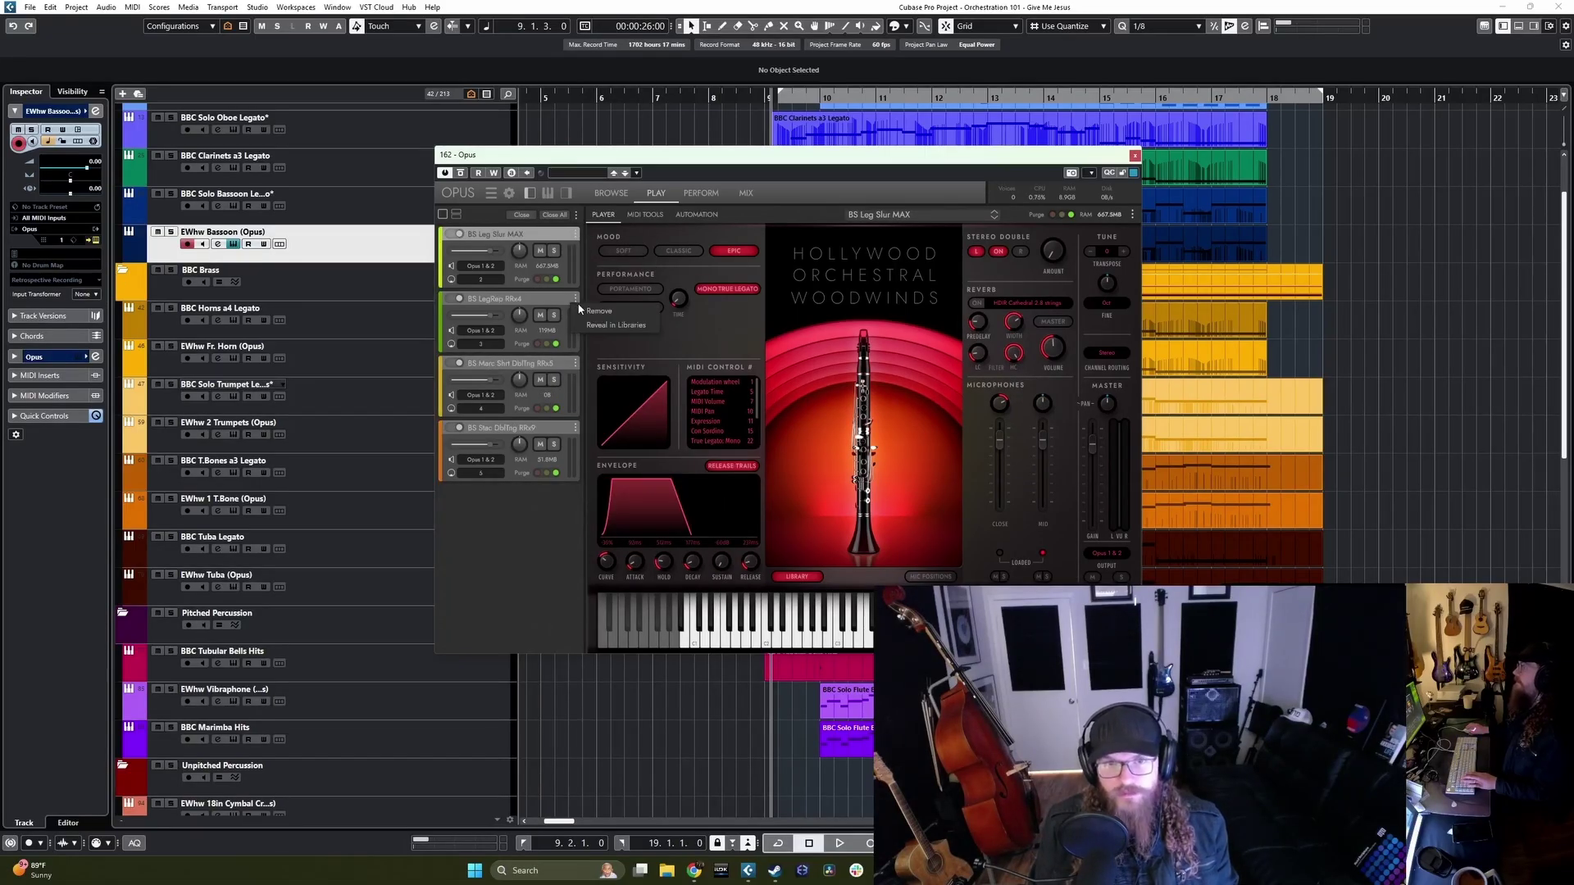
pyautogui.click(582, 311)
pyautogui.click(576, 299)
pyautogui.click(582, 311)
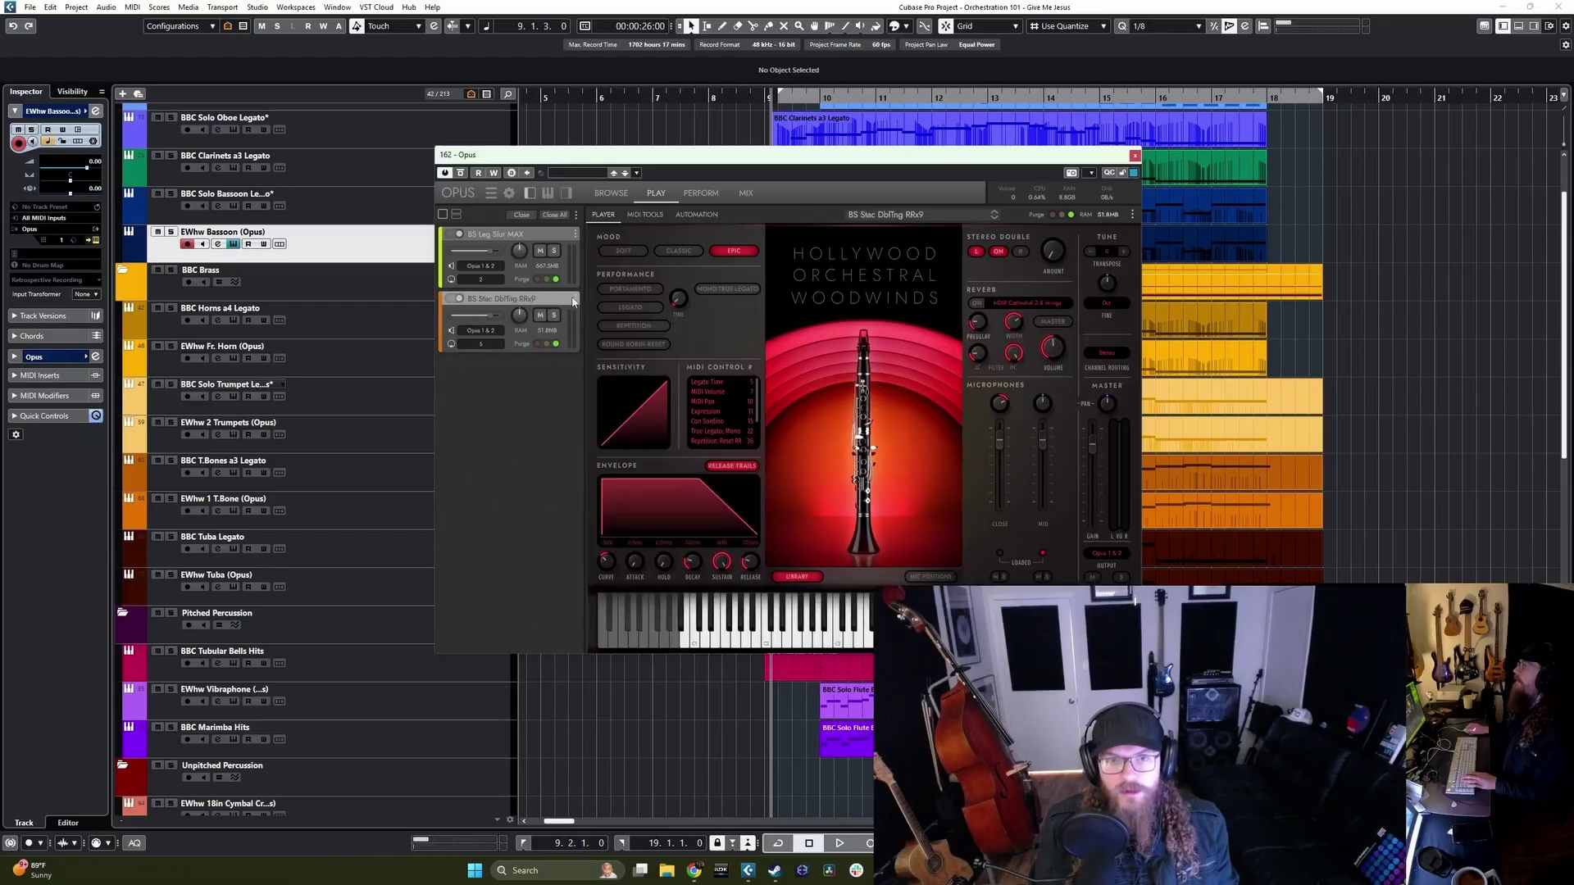
pyautogui.click(576, 299)
pyautogui.click(582, 311)
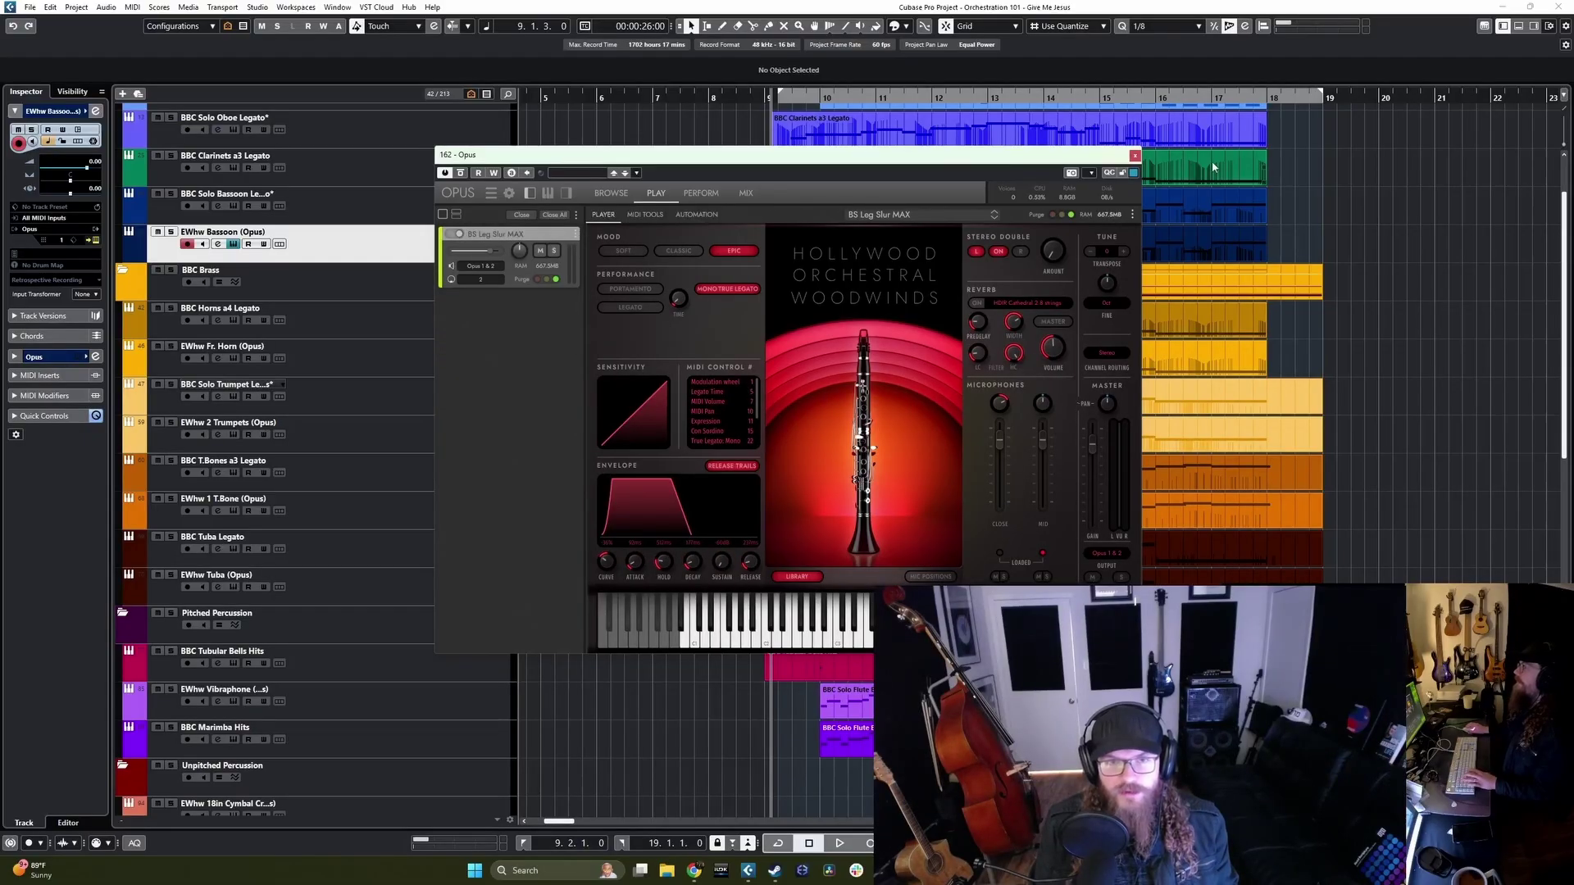
pyautogui.click(1136, 156)
pyautogui.click(429, 207)
pyautogui.click(428, 255)
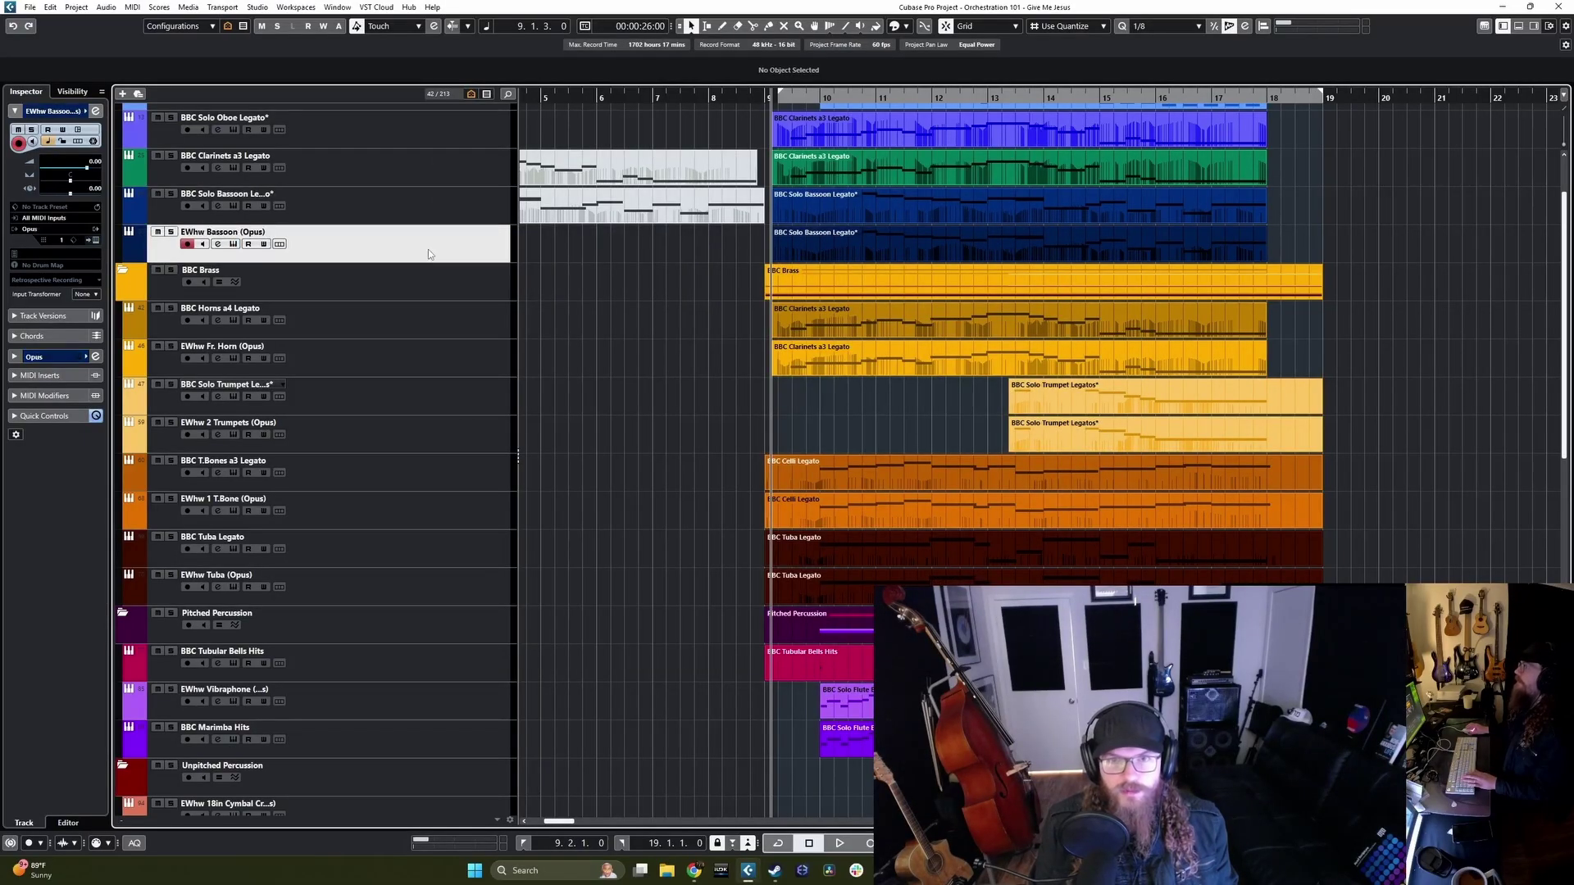
# Step: Move the EWhw Bb Clarinet (Opus) track directly below BBC Clarinets a3 Legato and copy the BBC clarinet part onto it at 9.1.3
pyautogui.scroll(-15, 609, 361)
pyautogui.moveTo(397, 766); pyautogui.dragTo(428, 276)
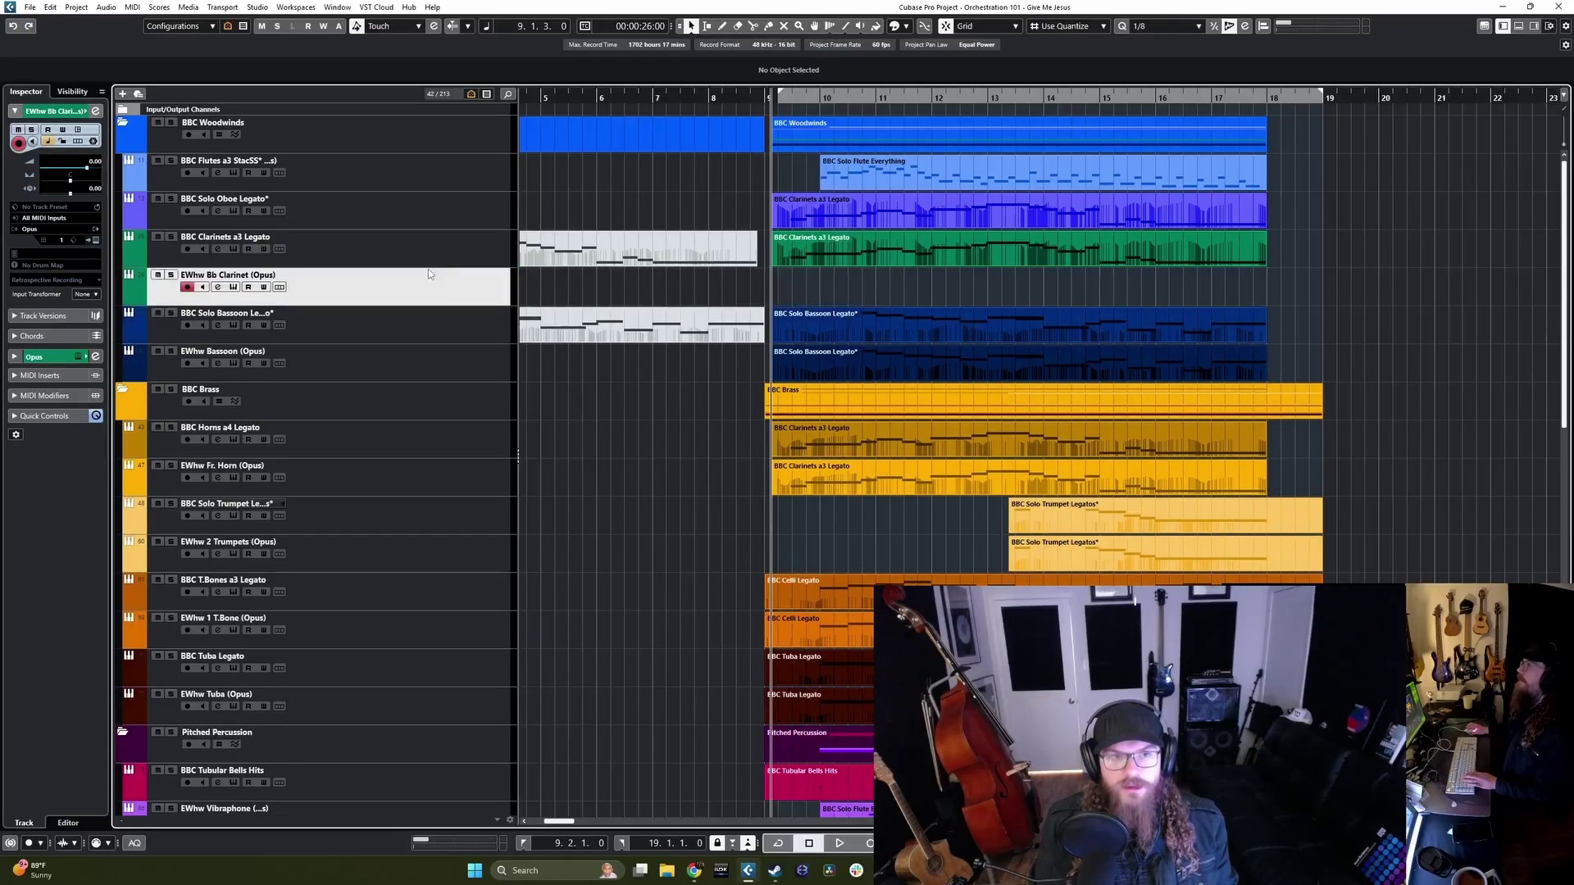
pyautogui.click(835, 261)
pyautogui.hotkey('ctrl', 'c')
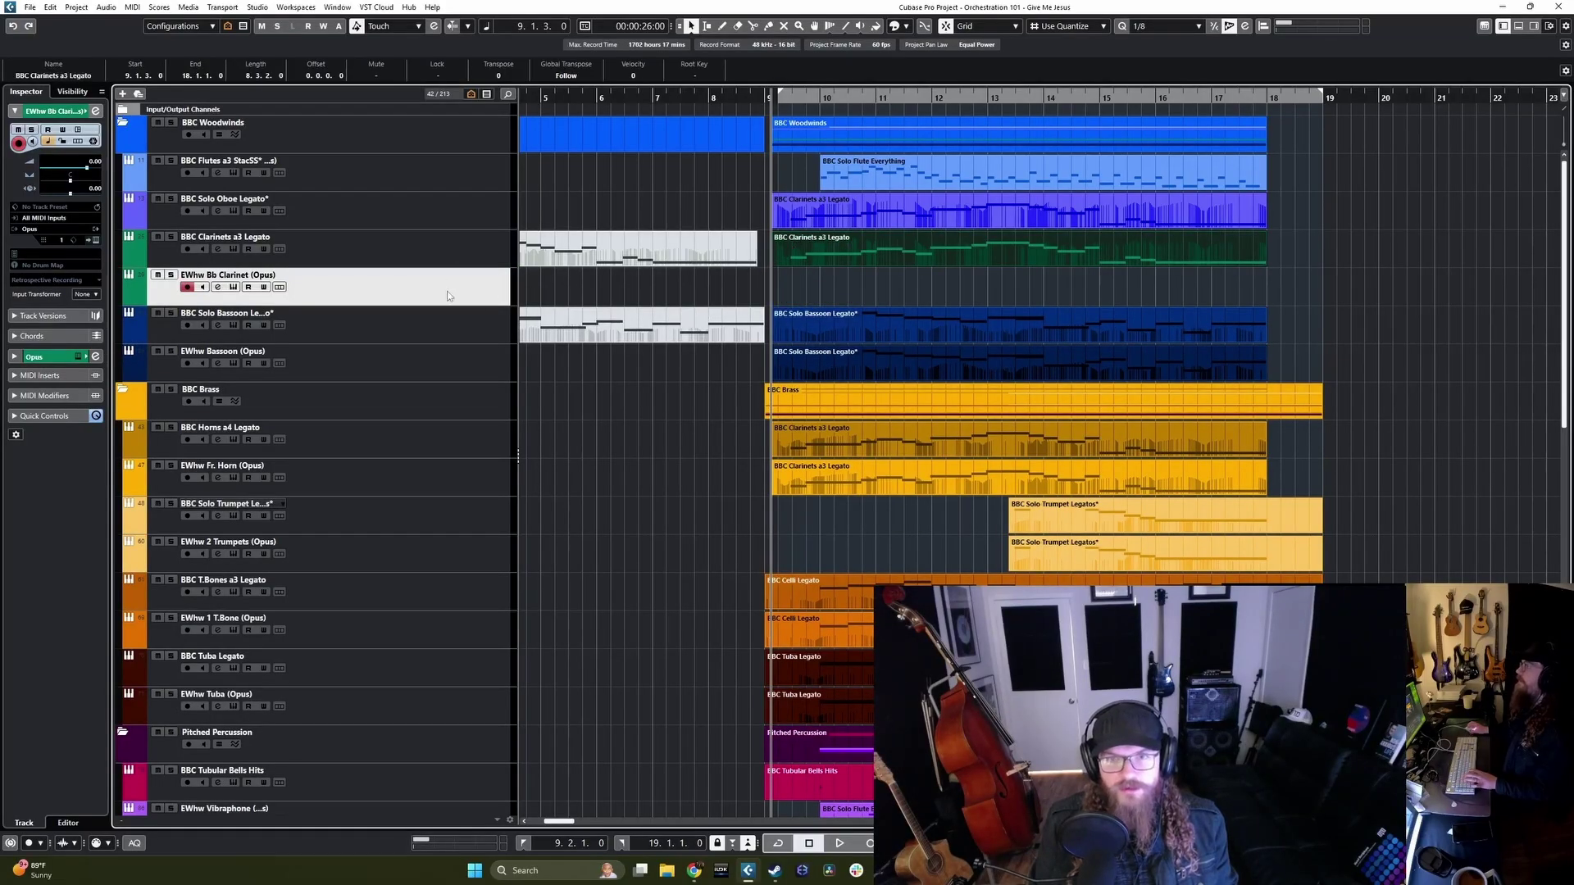
pyautogui.hotkey('ctrl', 'v')
# Step: Open the EWhw Bb Clarinet (Opus) instrument, remove every patch except CL Leg Slur Exp, and close the window
pyautogui.click(232, 287)
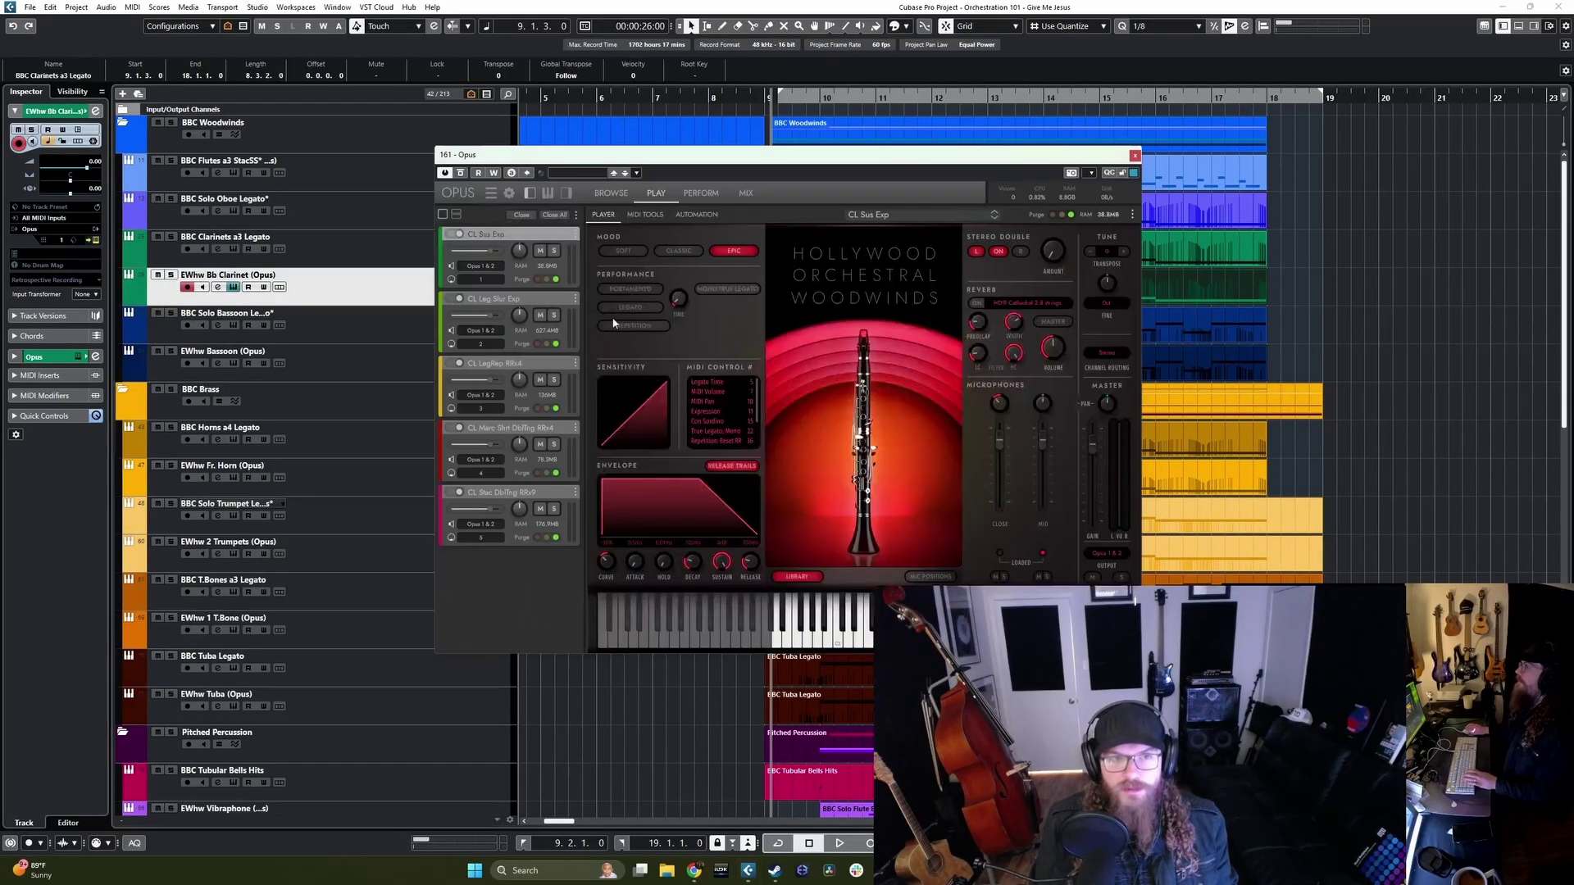
pyautogui.click(575, 235)
pyautogui.click(598, 261)
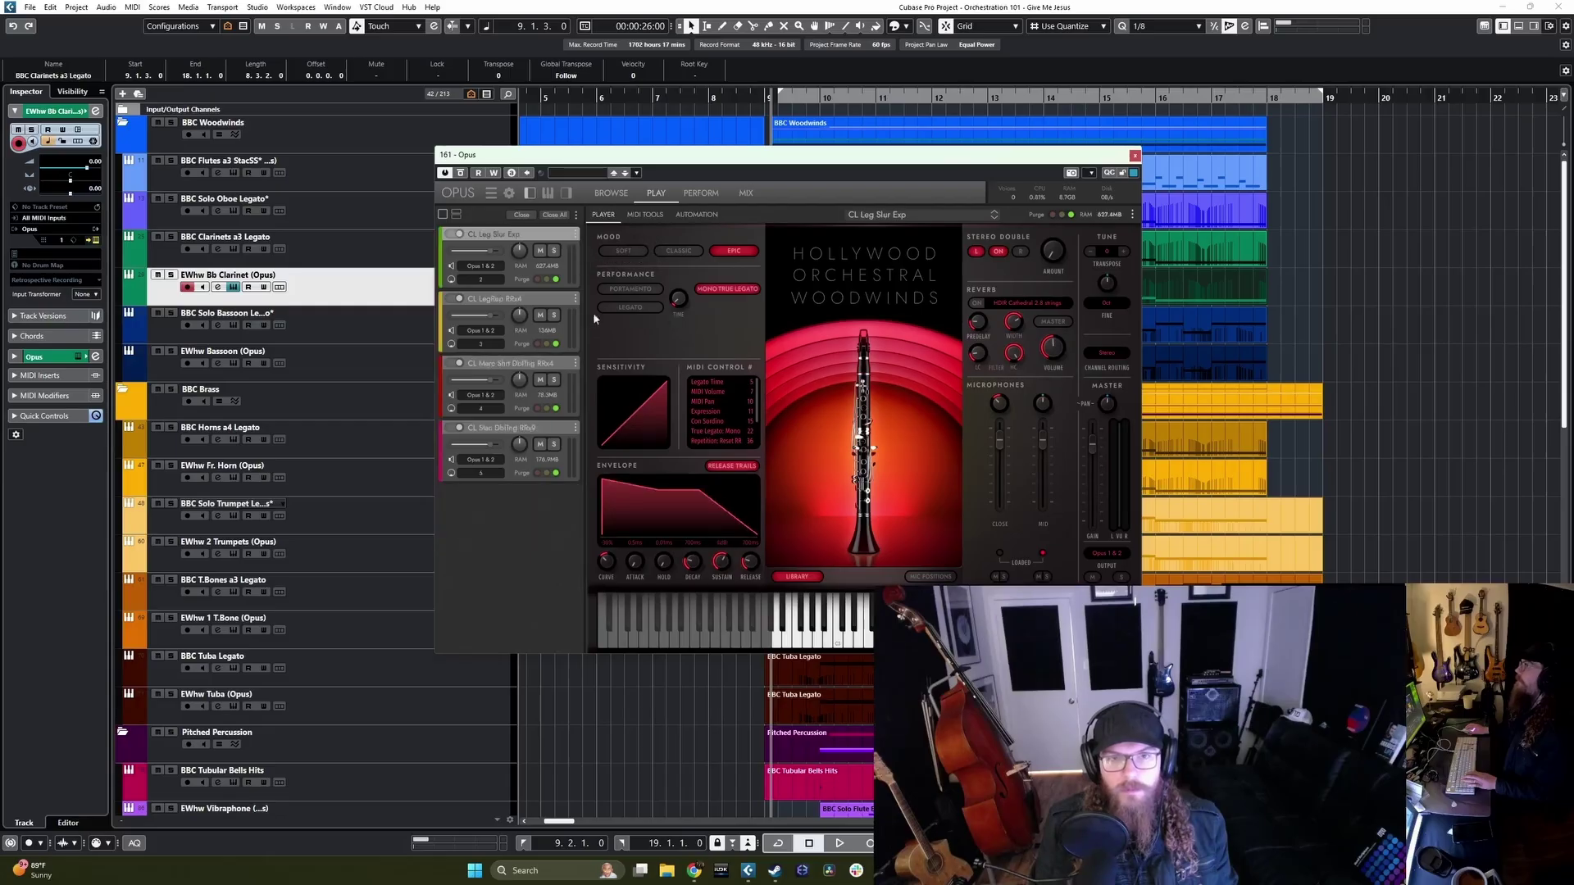
pyautogui.click(577, 301)
pyautogui.click(584, 312)
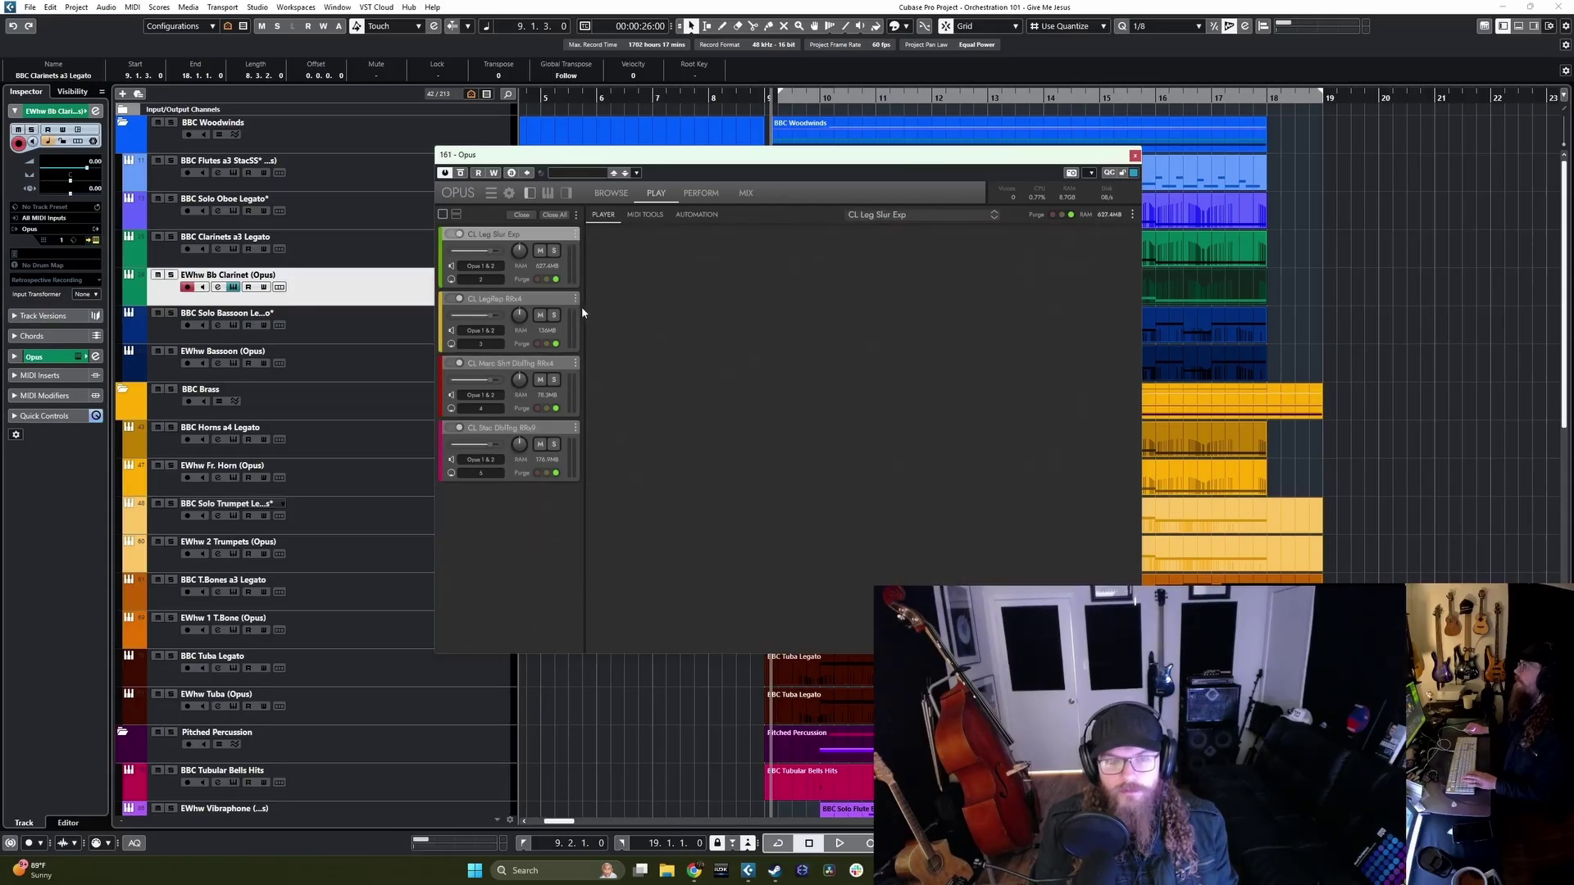
pyautogui.click(575, 299)
pyautogui.click(581, 311)
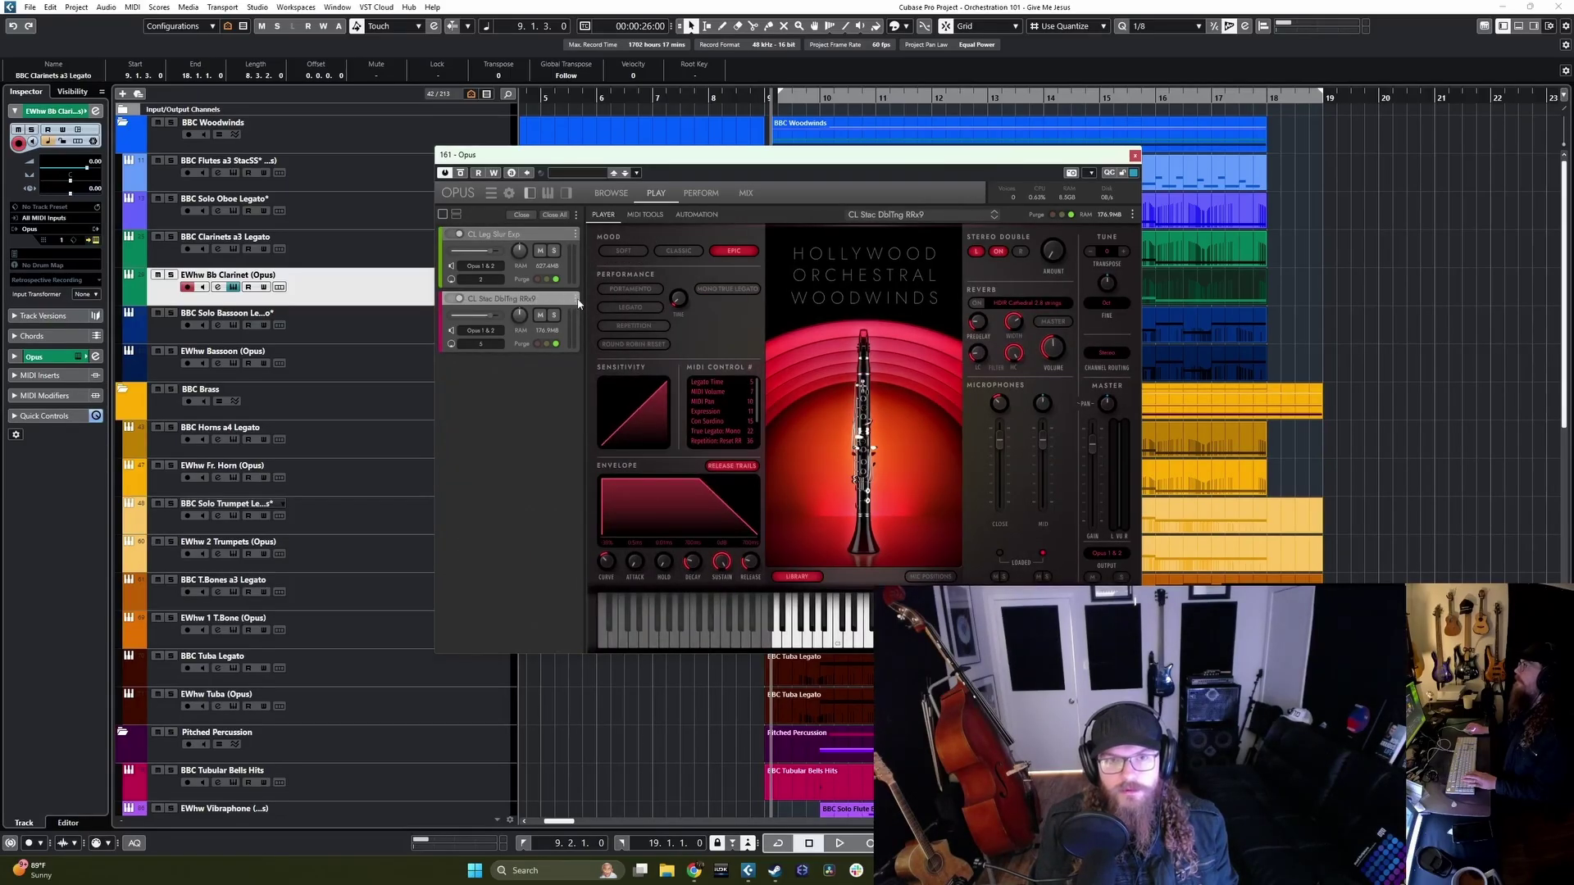
pyautogui.click(578, 302)
pyautogui.click(582, 312)
pyautogui.hotkey('ctrl', 'w')
# Step: Move the EWhw Oboe (Opus) track into the BBC Woodwinds folder directly below the BBC Solo Oboe Legato track
pyautogui.scroll(-10, 425, 666)
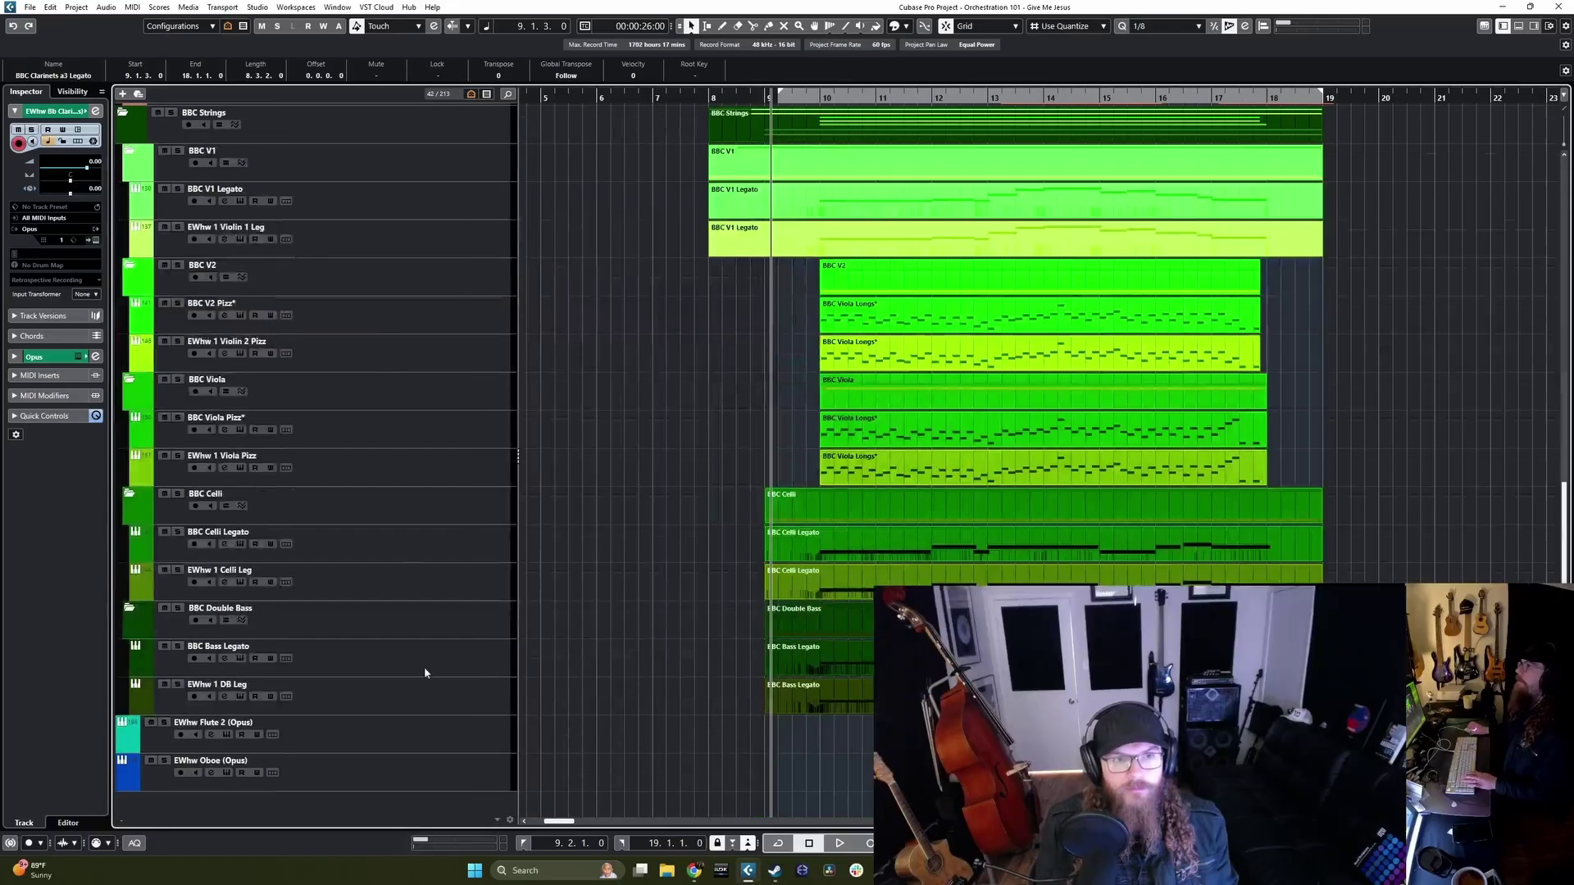
pyautogui.click(422, 736)
pyautogui.moveTo(434, 777); pyautogui.dragTo(404, 249)
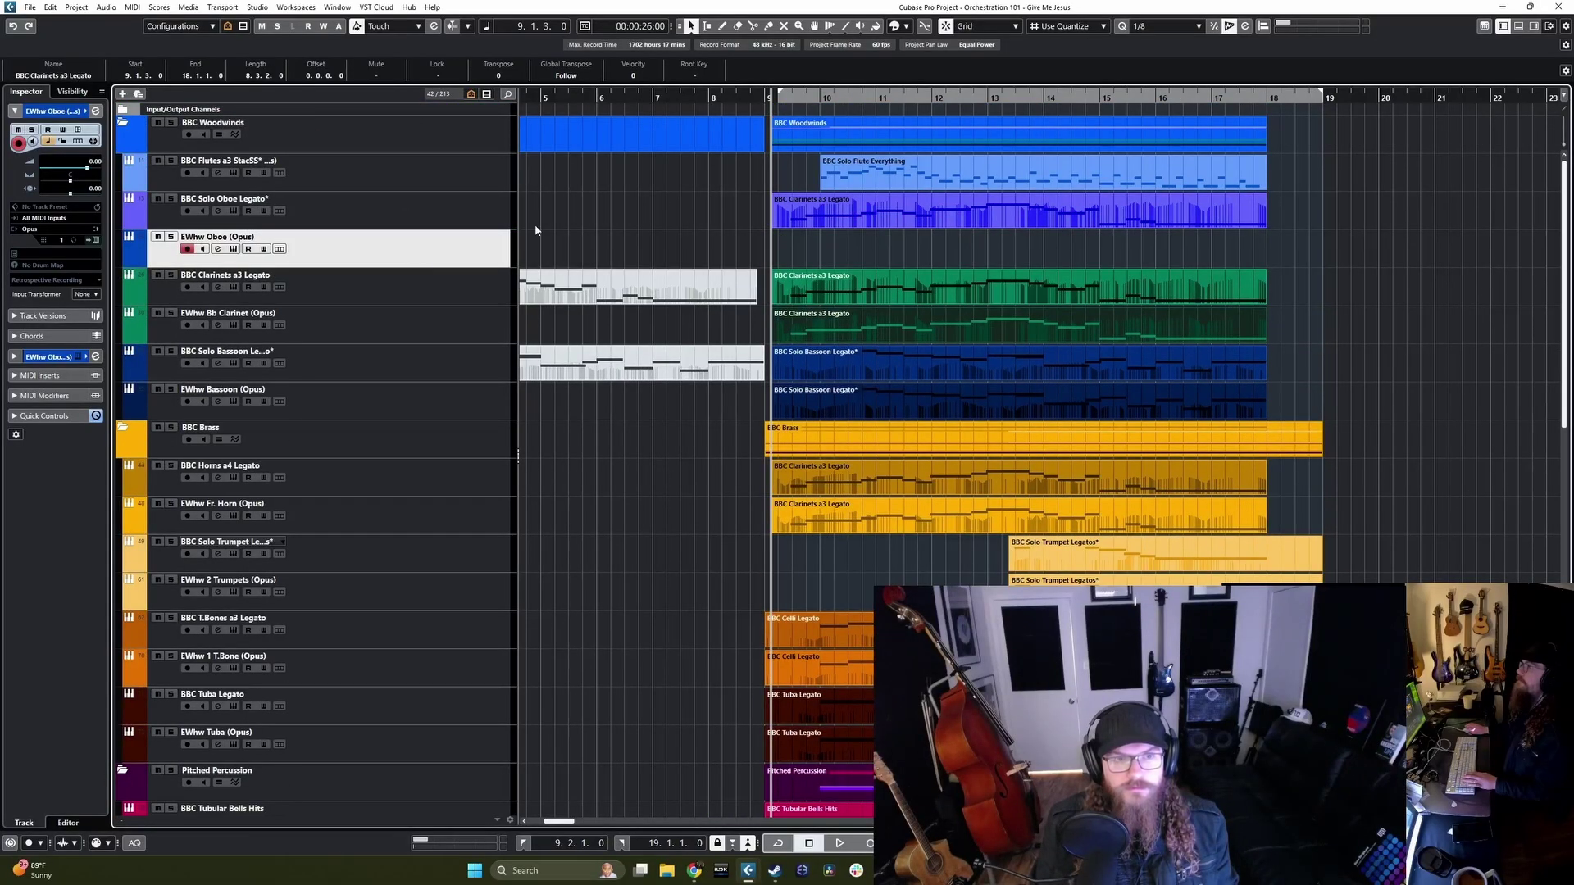
# Step: Open the EWhw Oboe (Opus) instrument and remove every loaded patch except OB Leg Slur MAX
pyautogui.press('e')
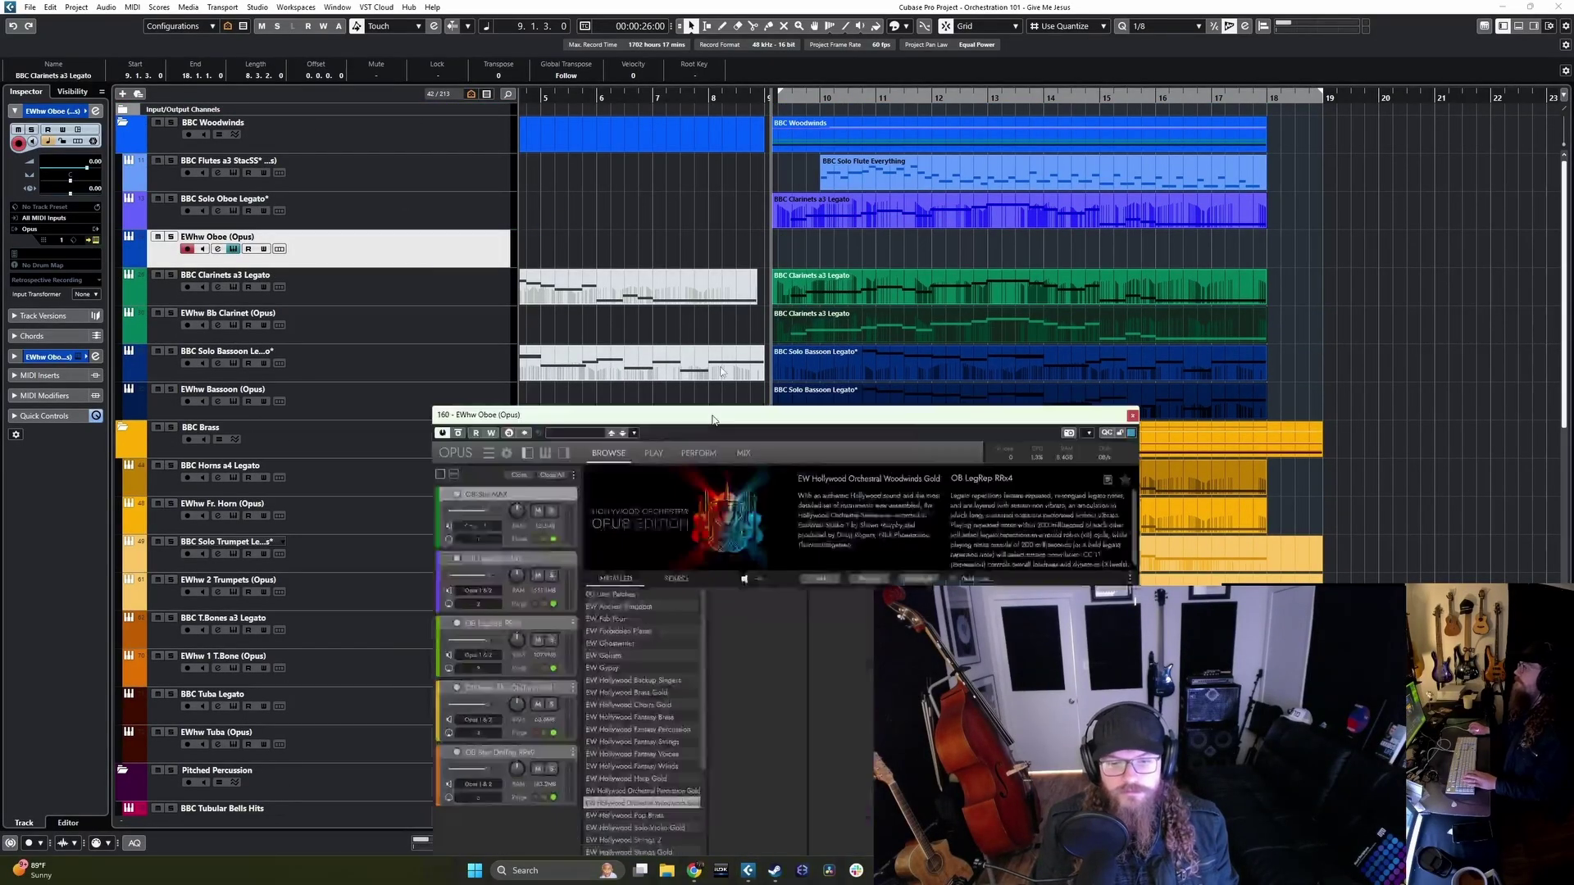
pyautogui.moveTo(713, 420); pyautogui.dragTo(740, 194)
pyautogui.click(601, 269)
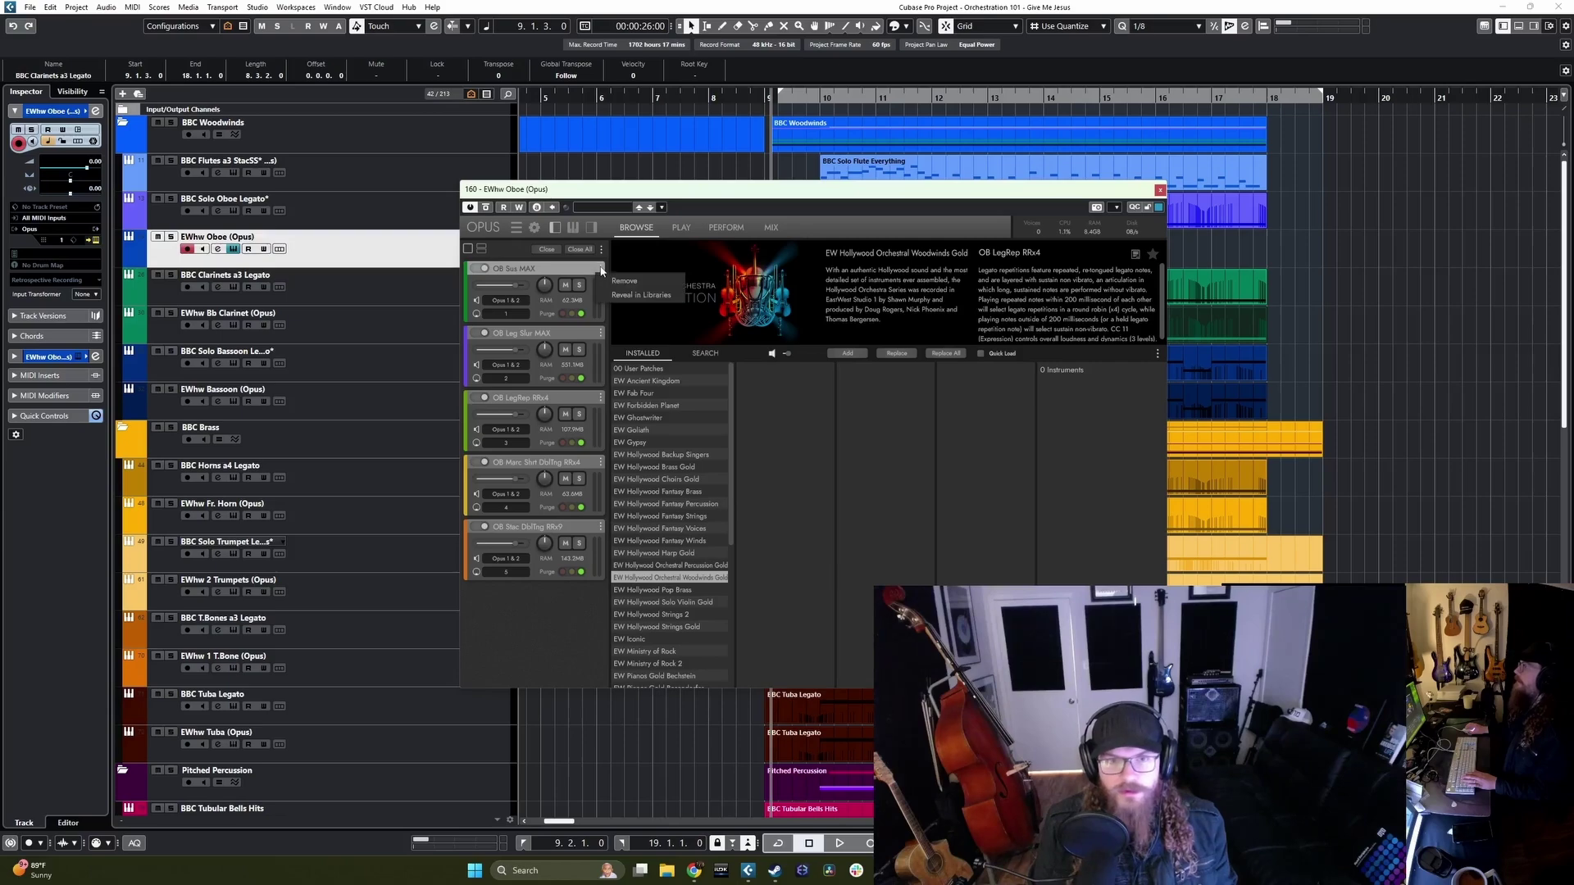
pyautogui.click(615, 282)
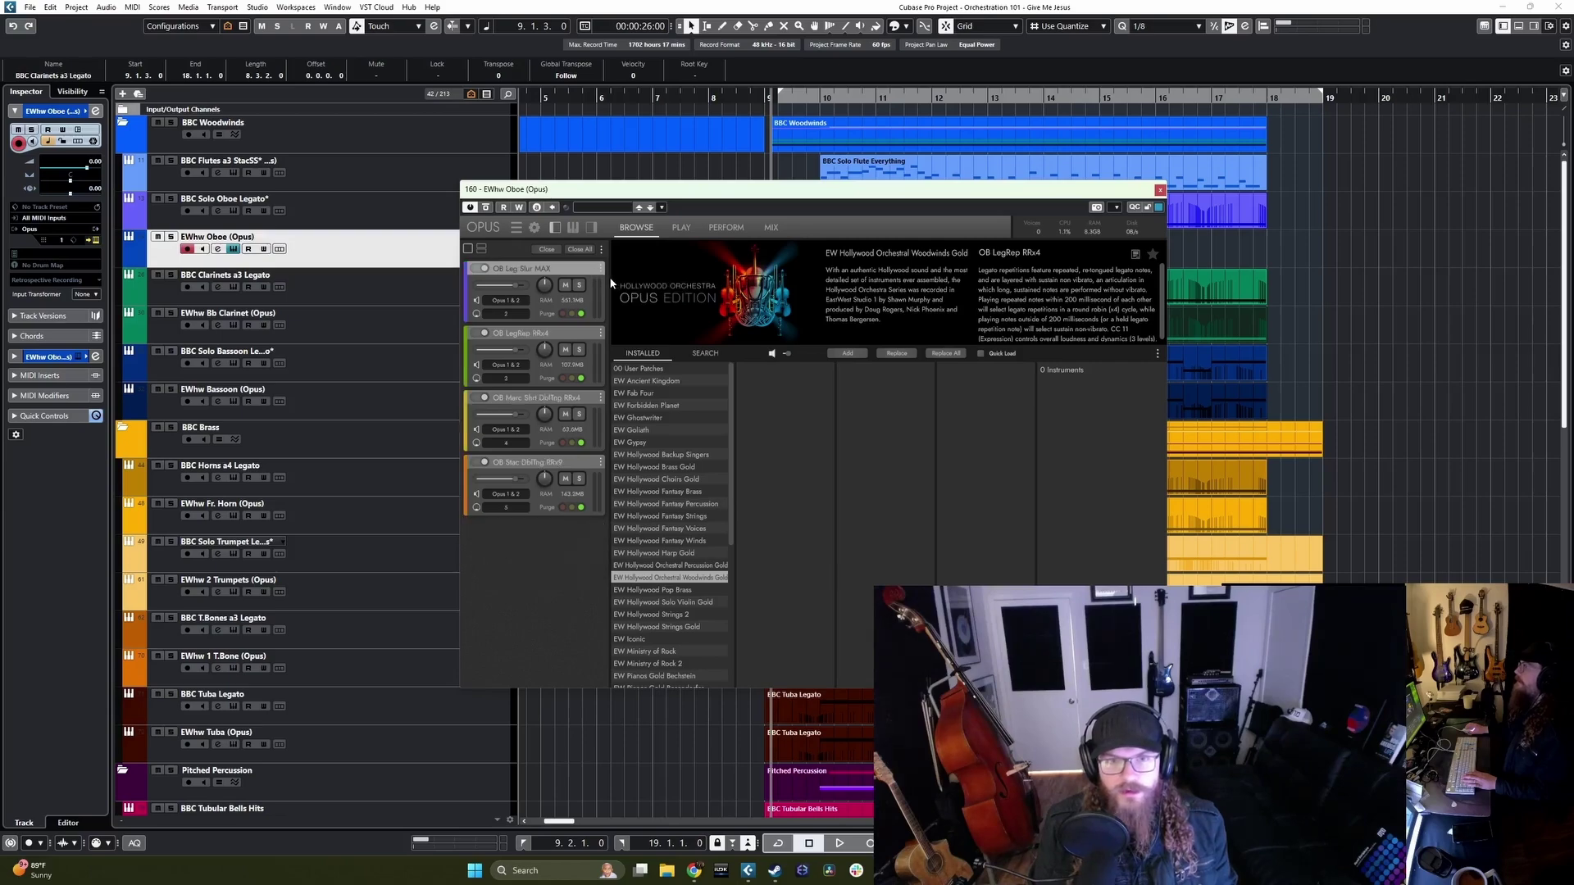
pyautogui.click(601, 334)
pyautogui.click(598, 346)
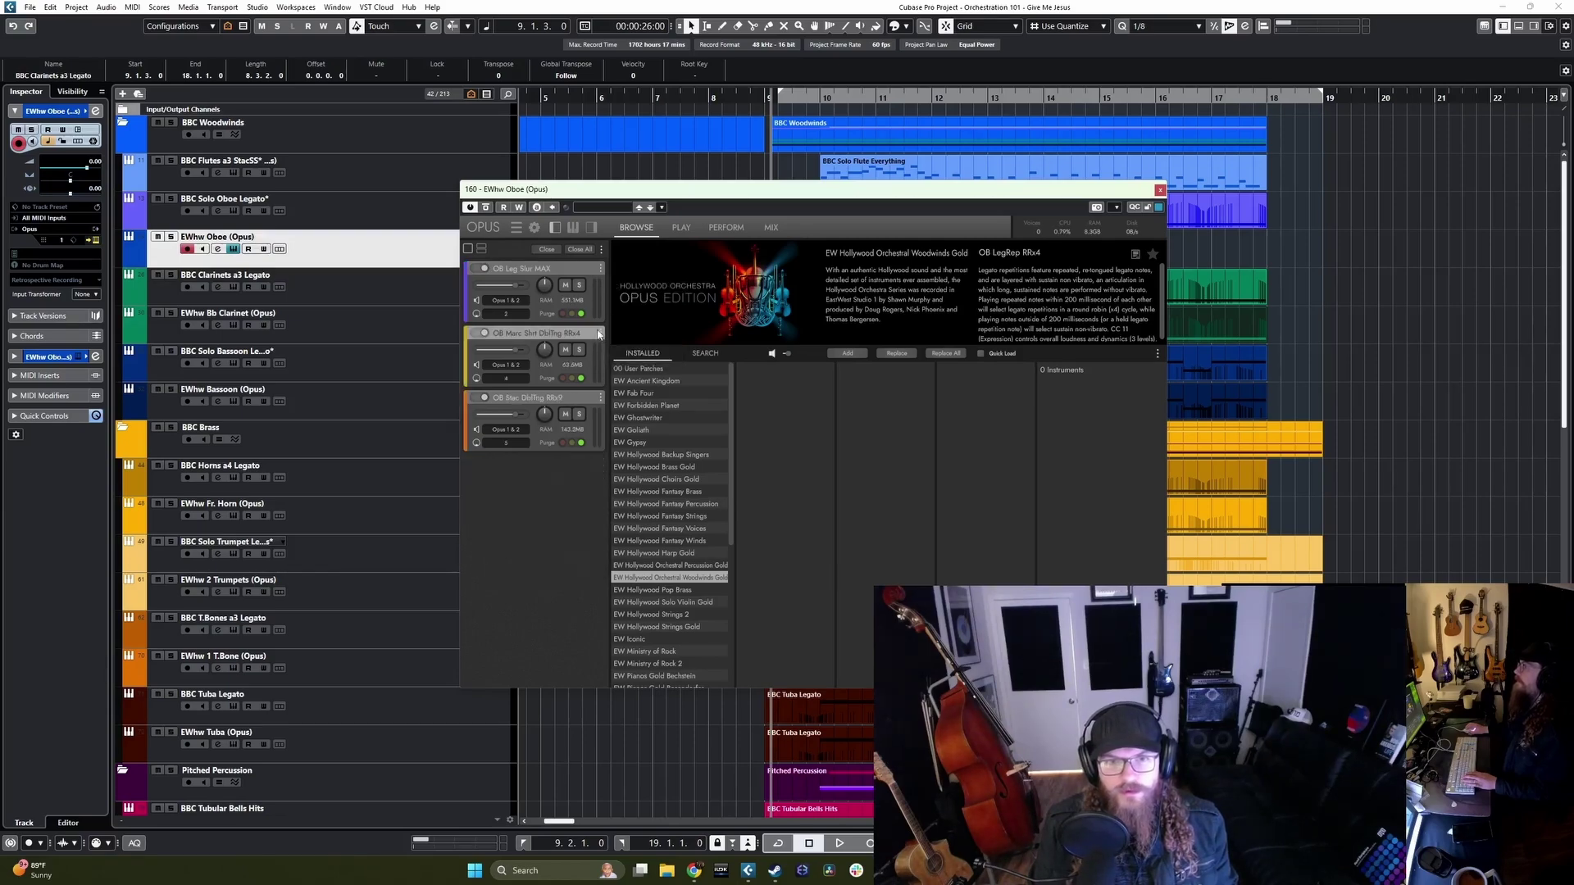
pyautogui.click(601, 334)
pyautogui.click(598, 346)
pyautogui.click(601, 334)
pyautogui.click(611, 346)
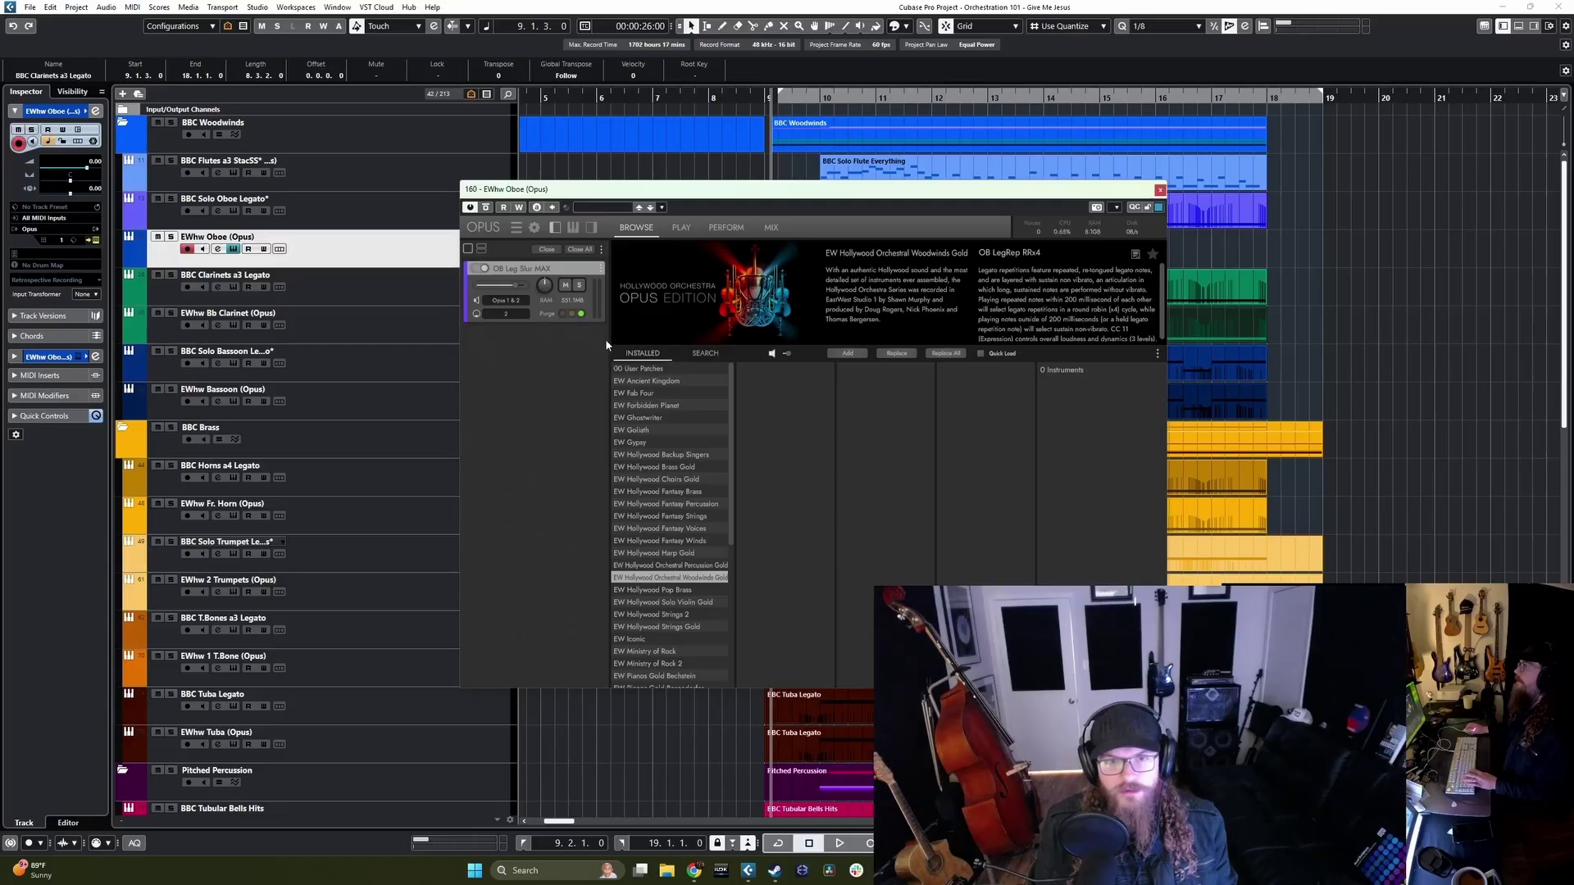
# Step: Set the MIDI channel of the OB Leg Slur MAX and CL Leg Slur Exp patches to Omni, closing each instrument window
pyautogui.click(506, 314)
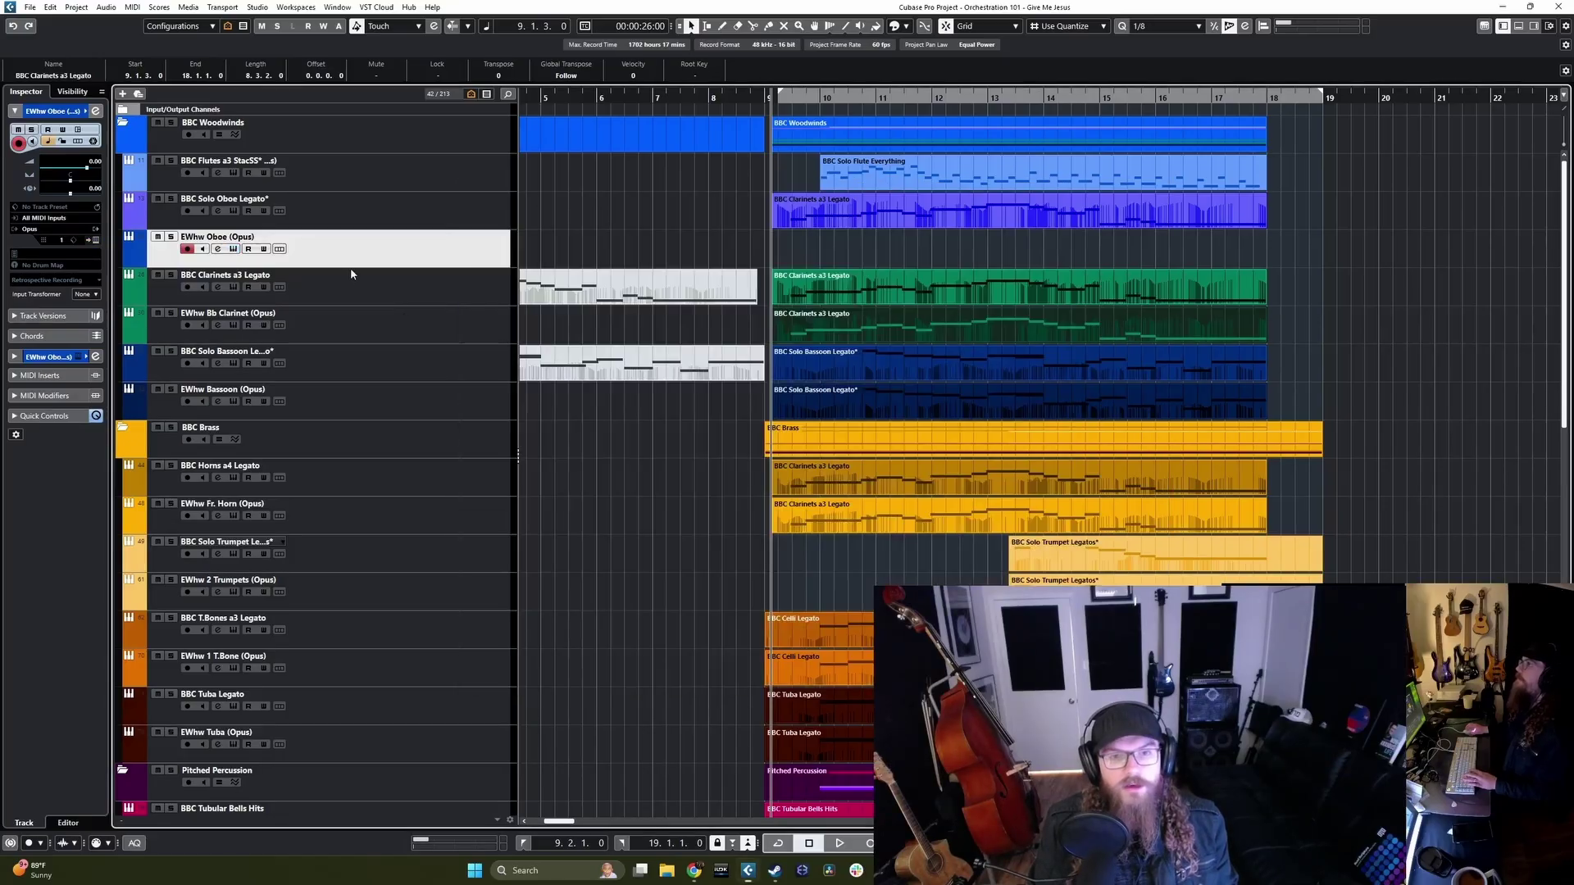
pyautogui.click(386, 332)
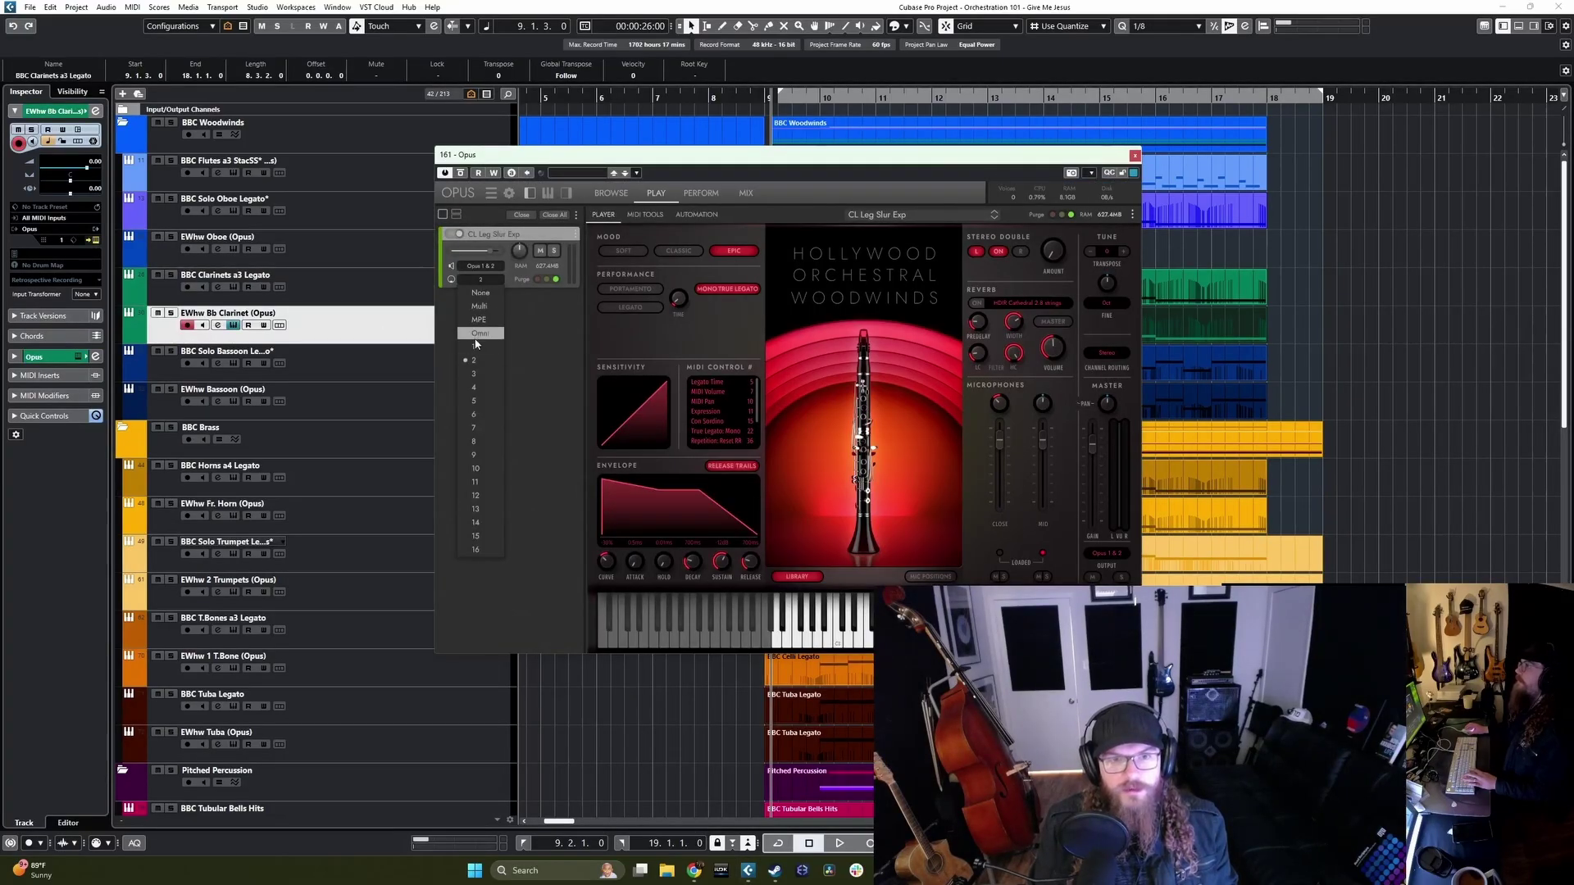
pyautogui.click(370, 408)
pyautogui.click(369, 373)
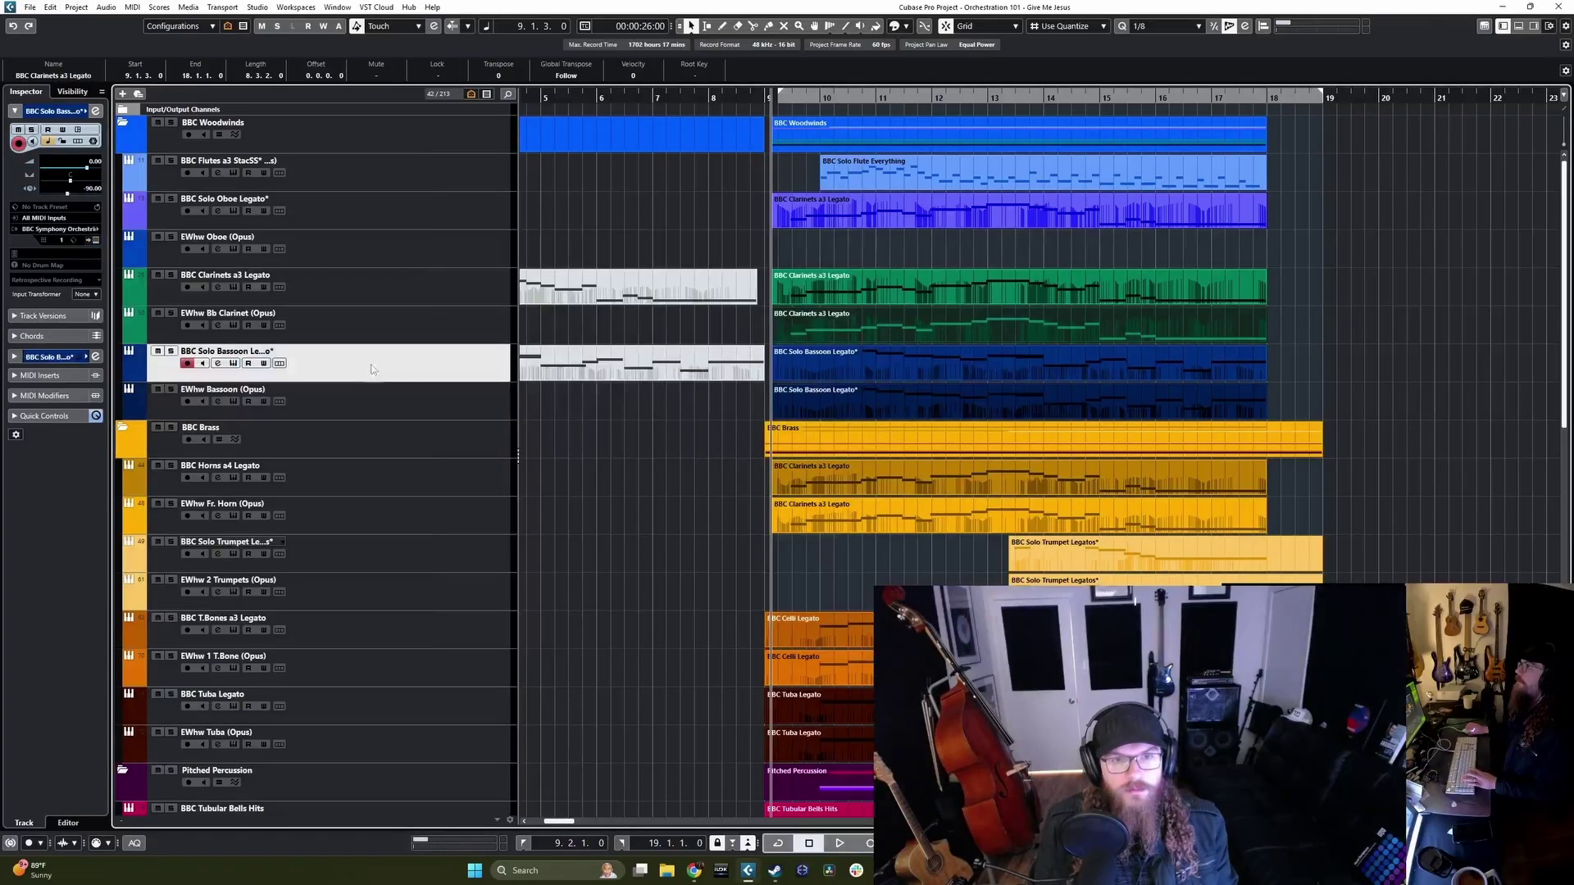
# Step: Set the legato patch's MIDI channel to Omni in the EWhw Bassoon, Fr. Horn, 2 Trumpets and 1 T.Bone instruments, closing each instrument window
pyautogui.click(355, 400)
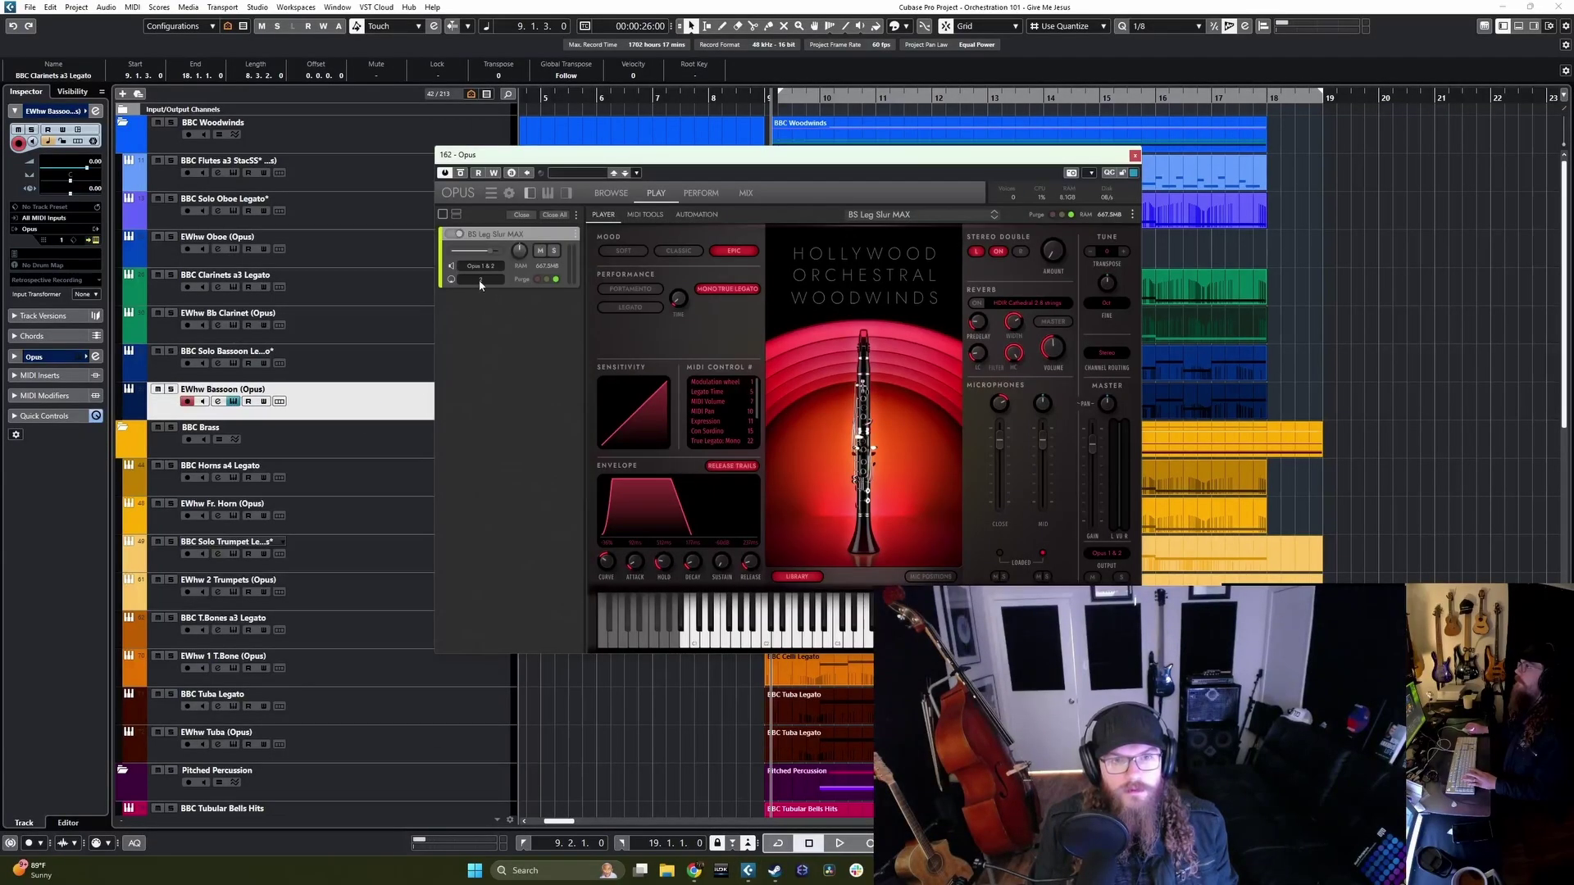
pyautogui.click(344, 513)
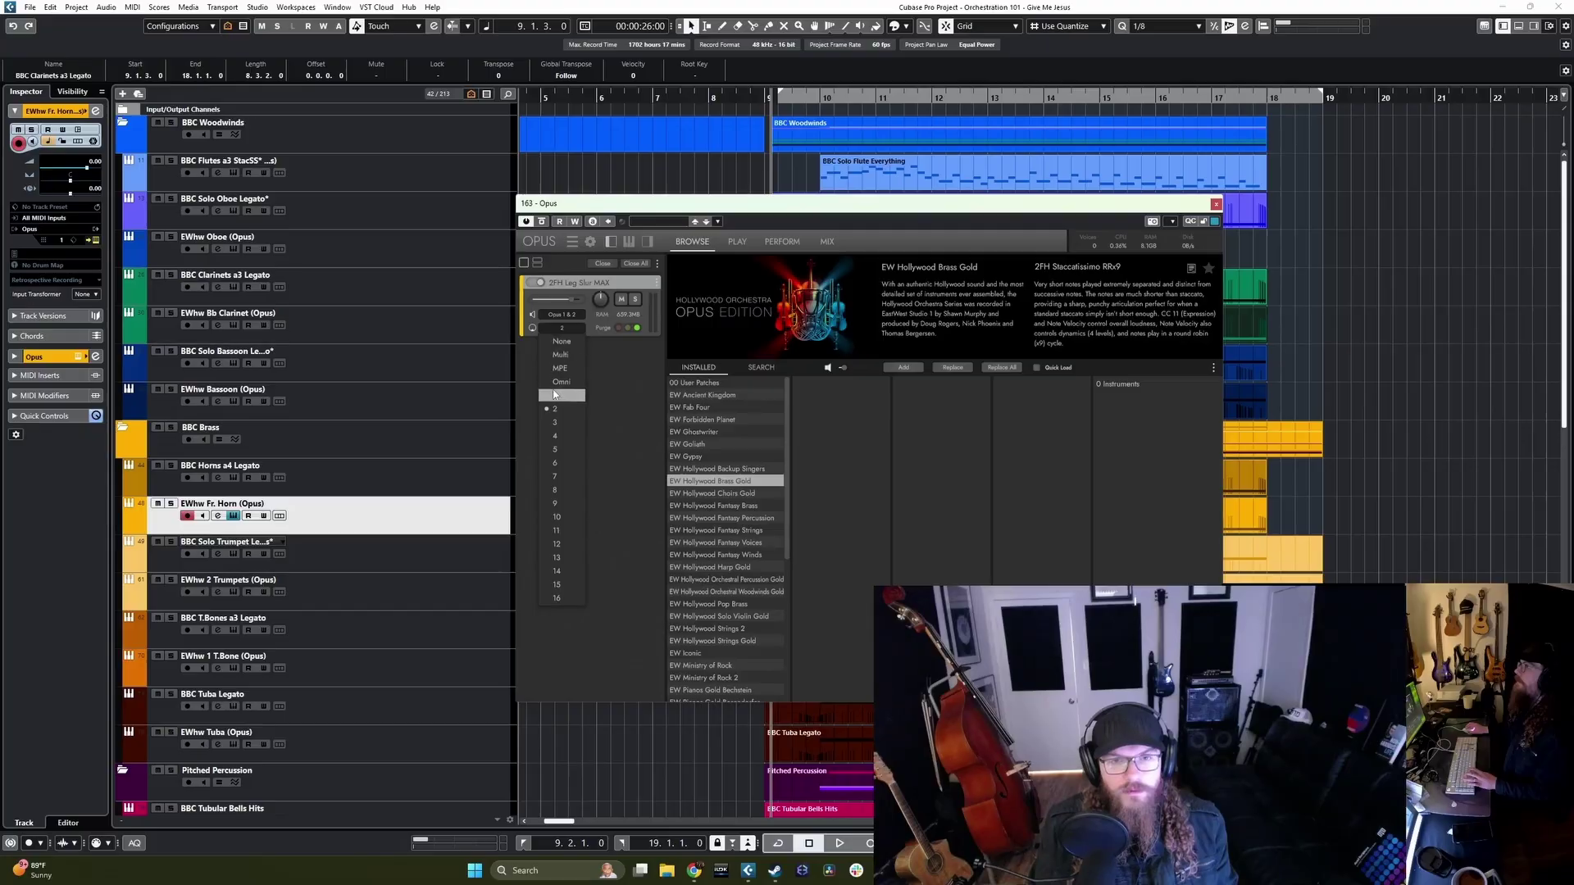
pyautogui.press('Escape')
pyautogui.click(355, 601)
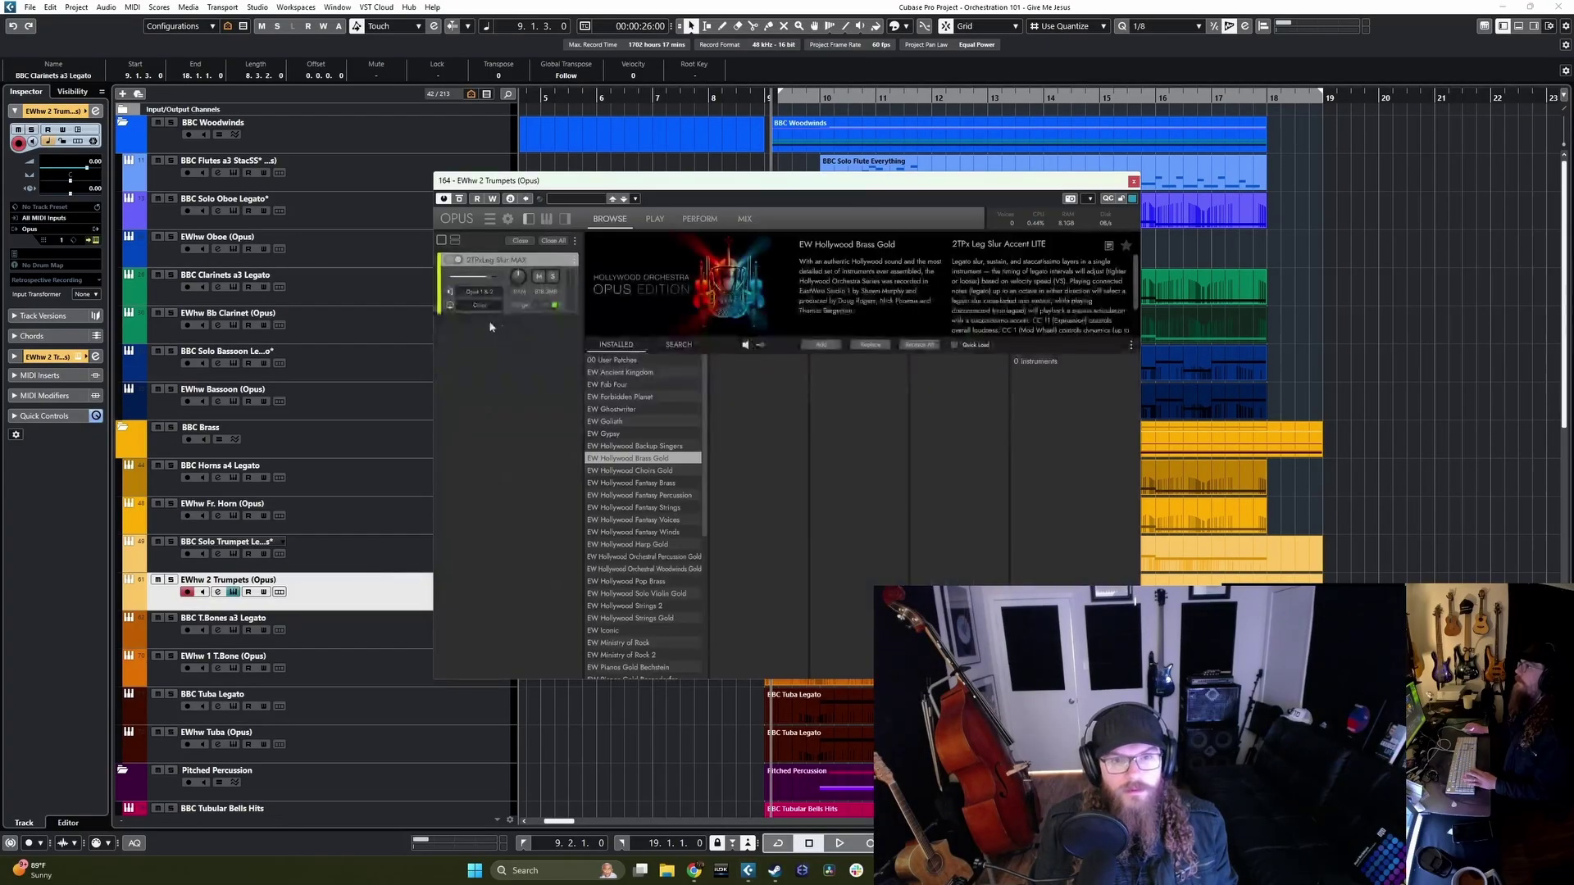
pyautogui.press('Escape')
pyautogui.click(356, 660)
pyautogui.press('Escape')
# Step: Move the EWhw Flute 2 (Opus) track from the end of the track list into the BBC Woodwinds folder, directly above the BBC Flutes a3 track
pyautogui.scroll(-10, 410, 451)
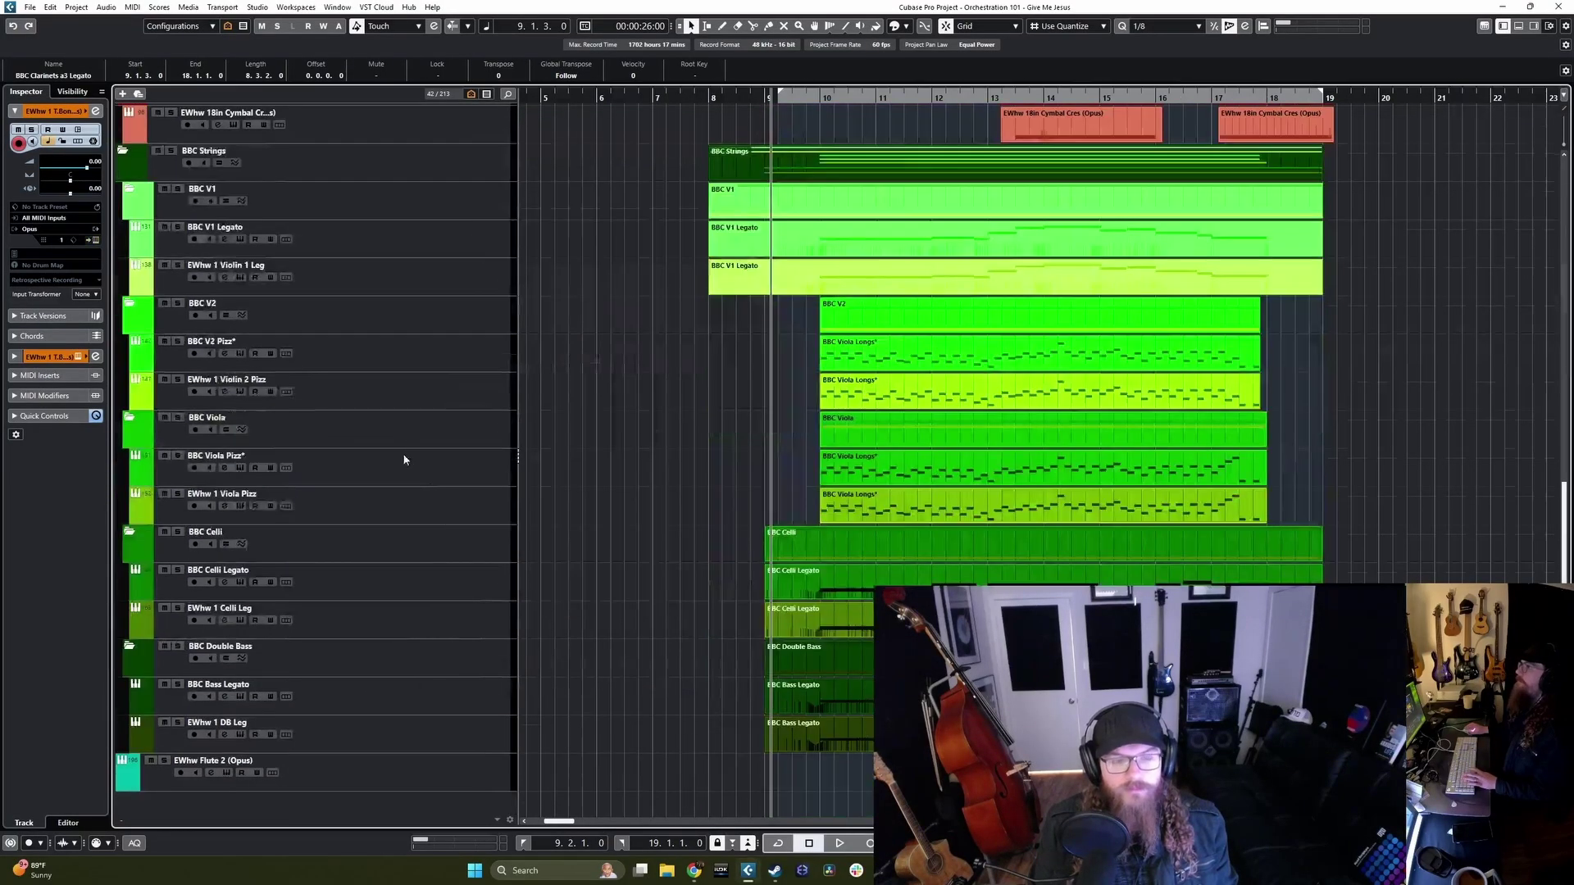
pyautogui.click(469, 777)
pyautogui.scroll(6, 482, 115)
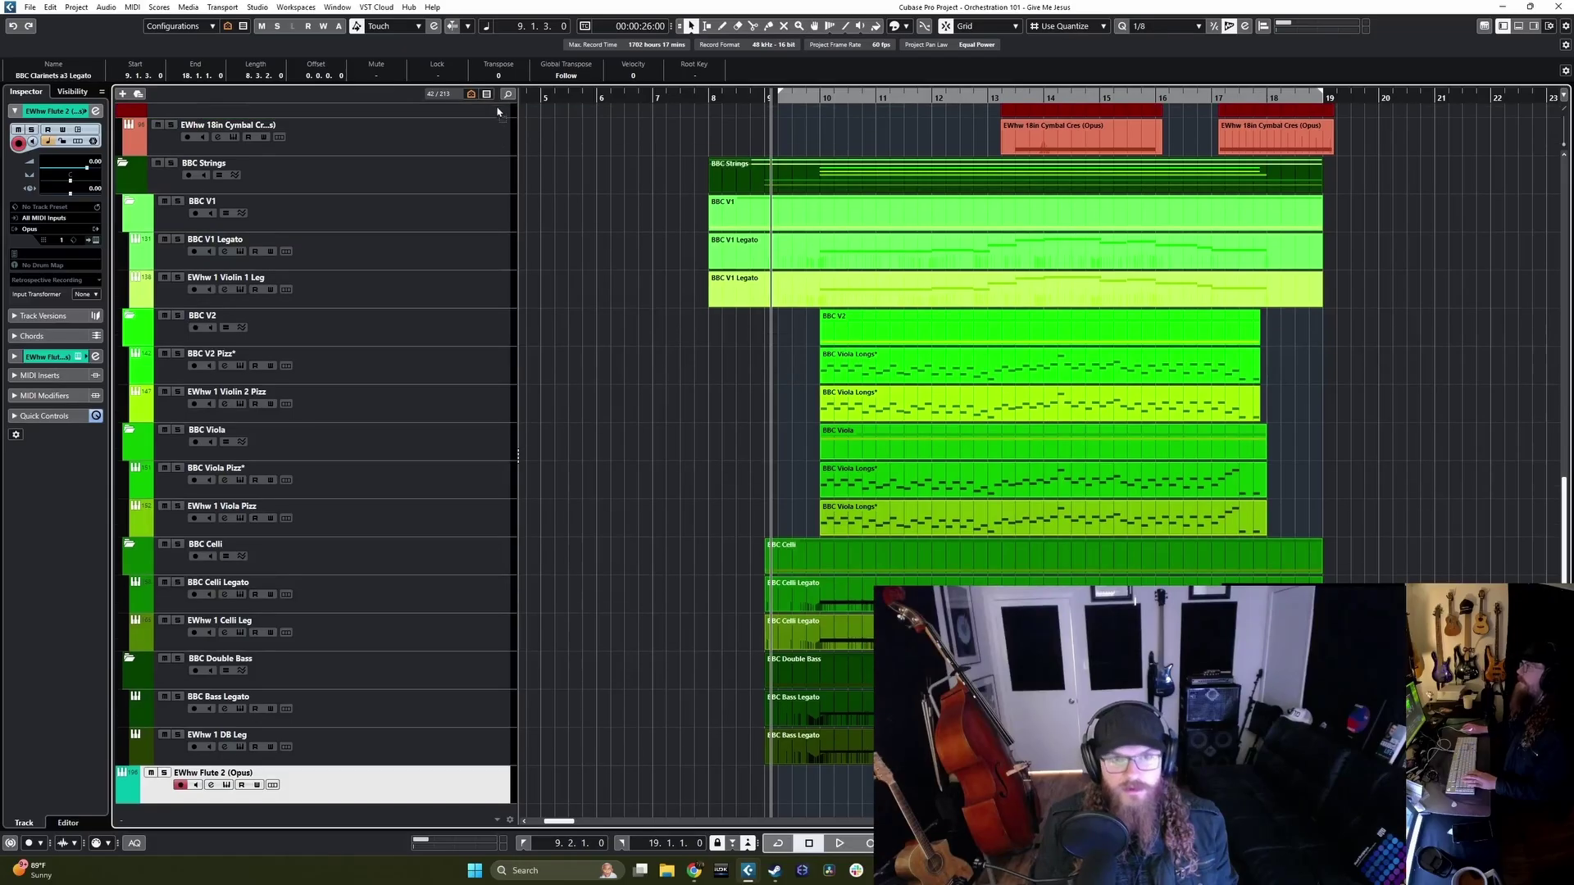
pyautogui.scroll(5, 482, 115)
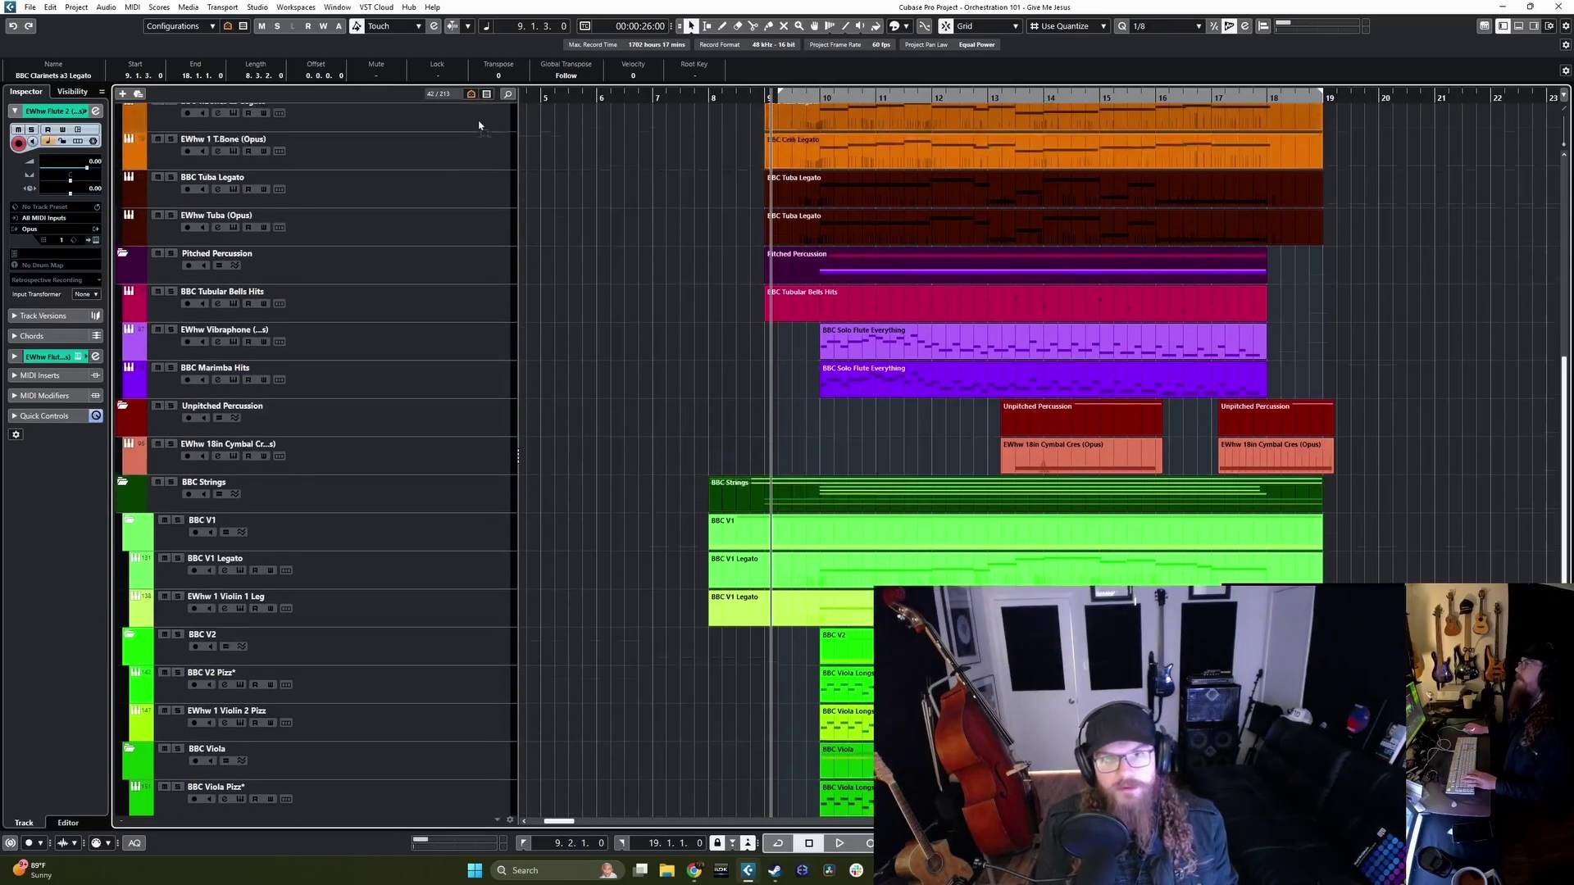
pyautogui.scroll(4, 474, 109)
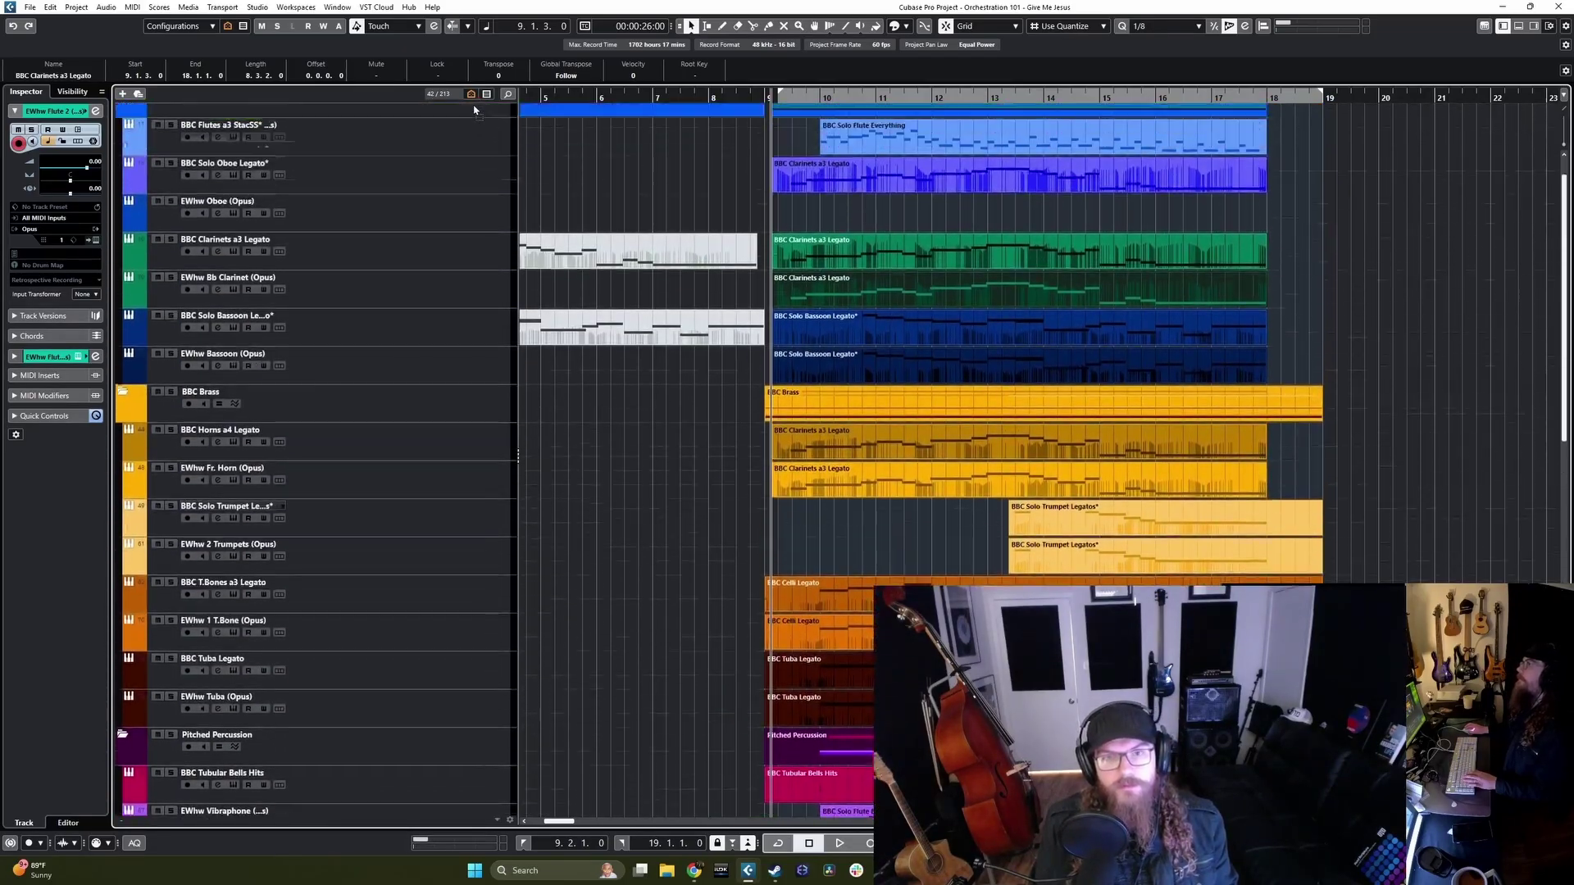
pyautogui.scroll(1, 422, 193)
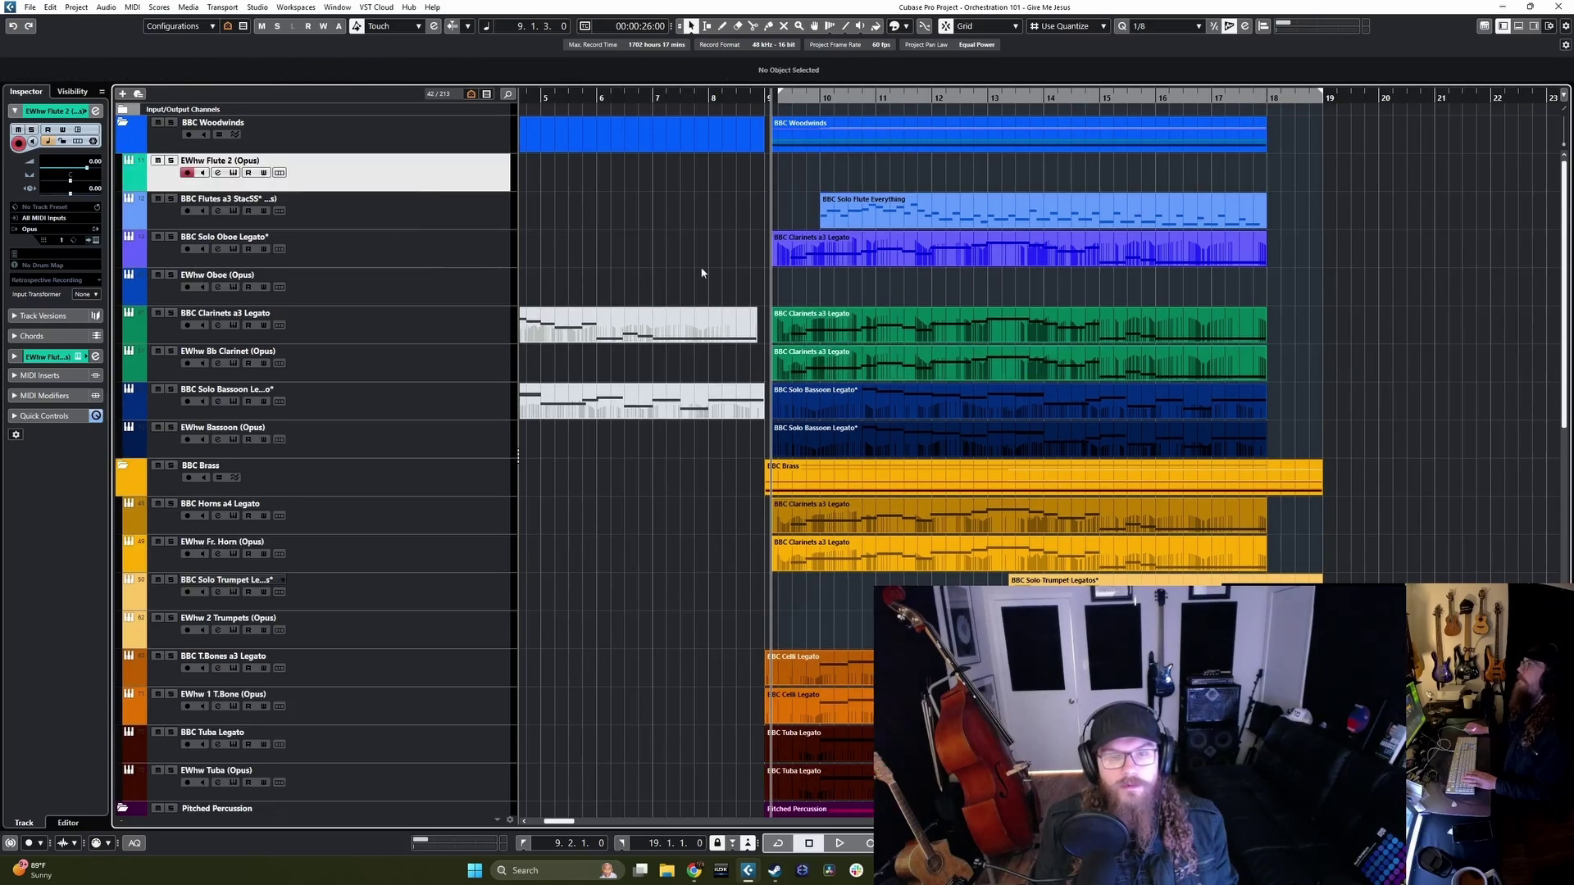
# Step: Paste the BBC Clarinets a3 Legato part onto the EWhw Oboe track at 9.1.3 and copy the BBC Solo Flute Everything part onto EWhw Flute 2
pyautogui.click(409, 297)
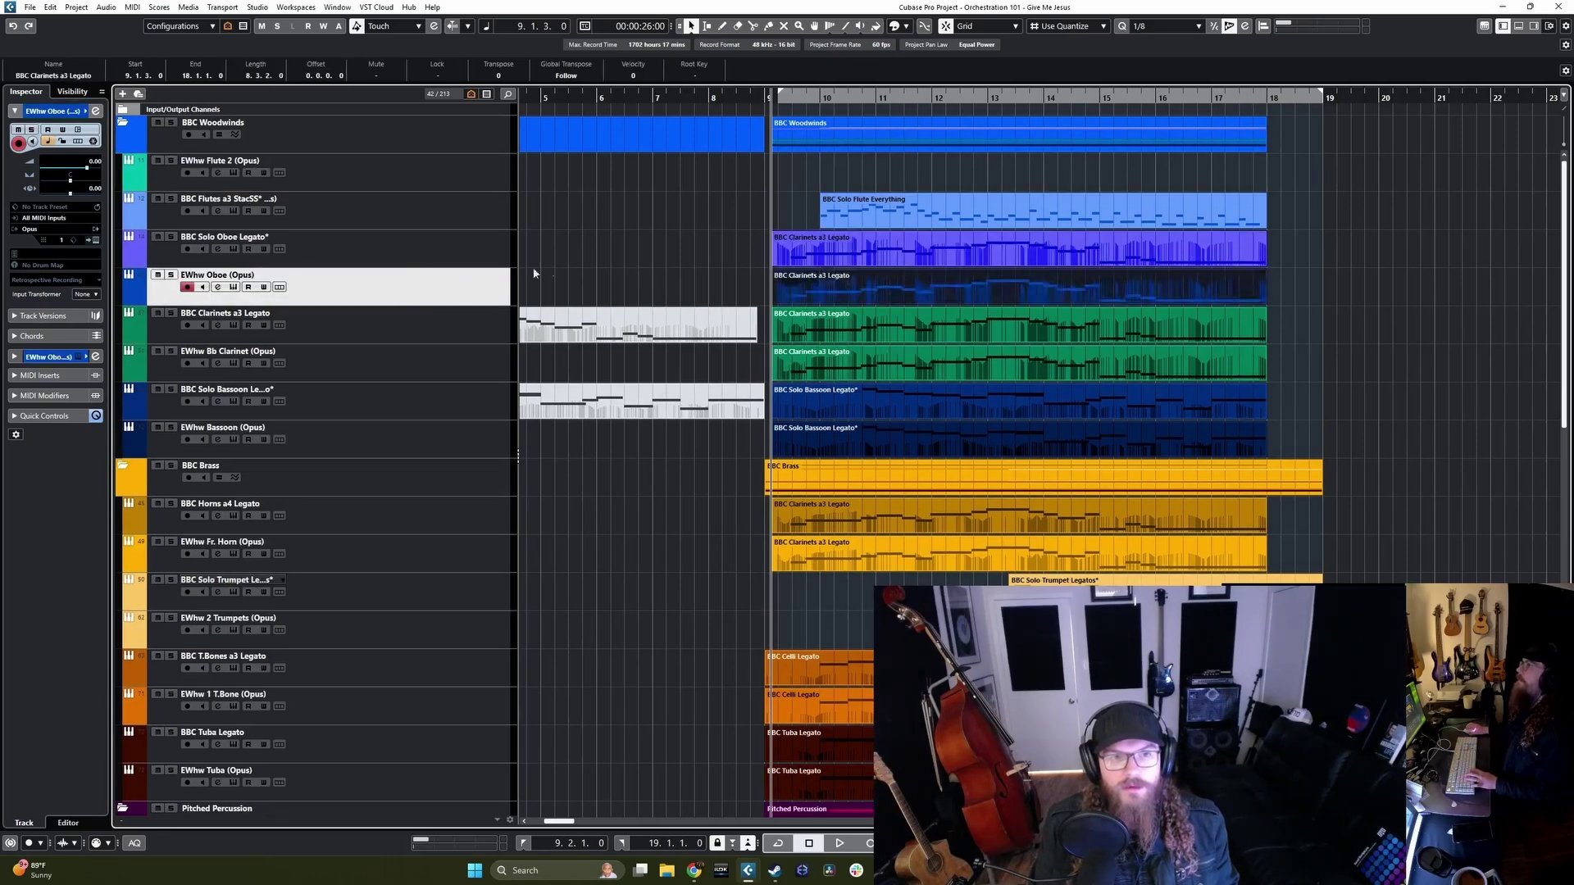
pyautogui.click(458, 205)
pyautogui.click(887, 207)
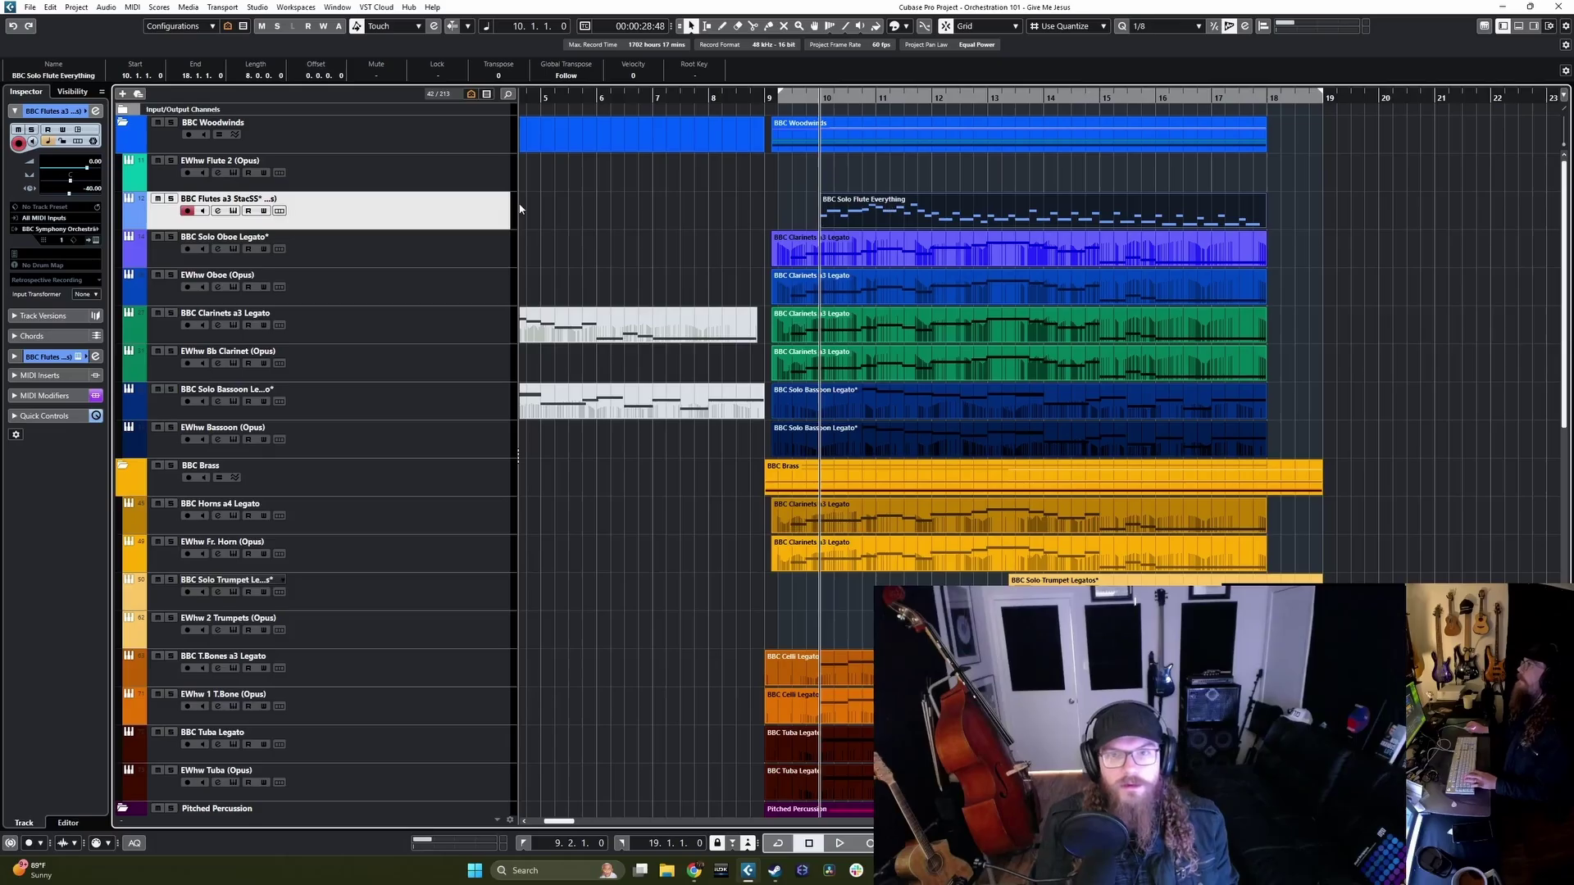
pyautogui.click(432, 185)
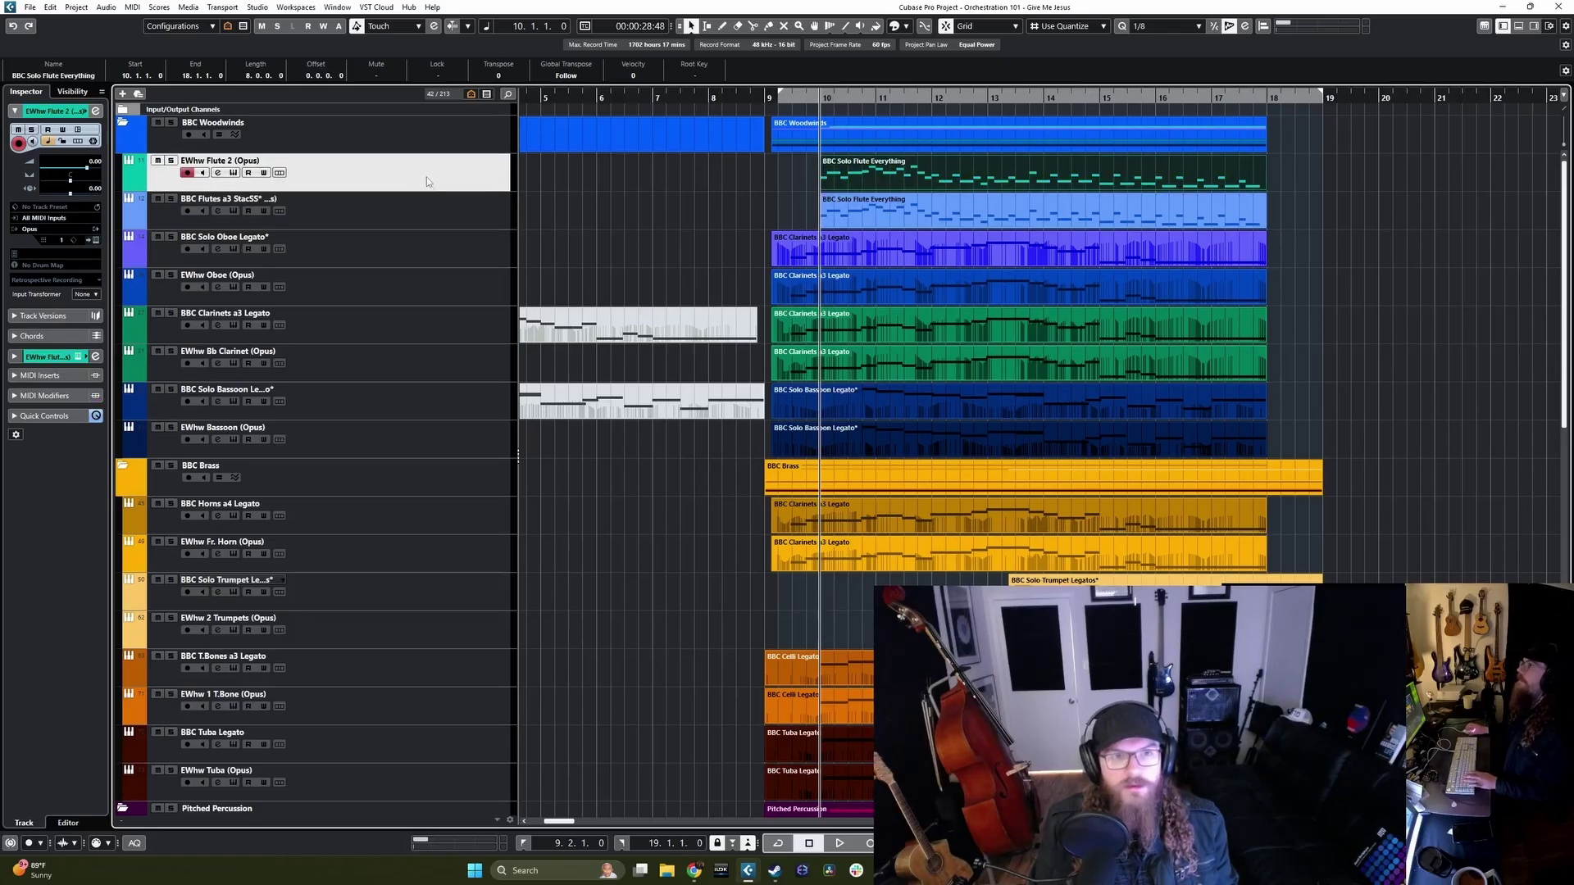
# Step: Move the EWhw Flute 2 (Opus) track below the BBC Flutes a3 StacSS track and open its Opus instrument
pyautogui.moveTo(428, 176); pyautogui.dragTo(428, 209)
pyautogui.click(442, 248)
pyautogui.click(441, 217)
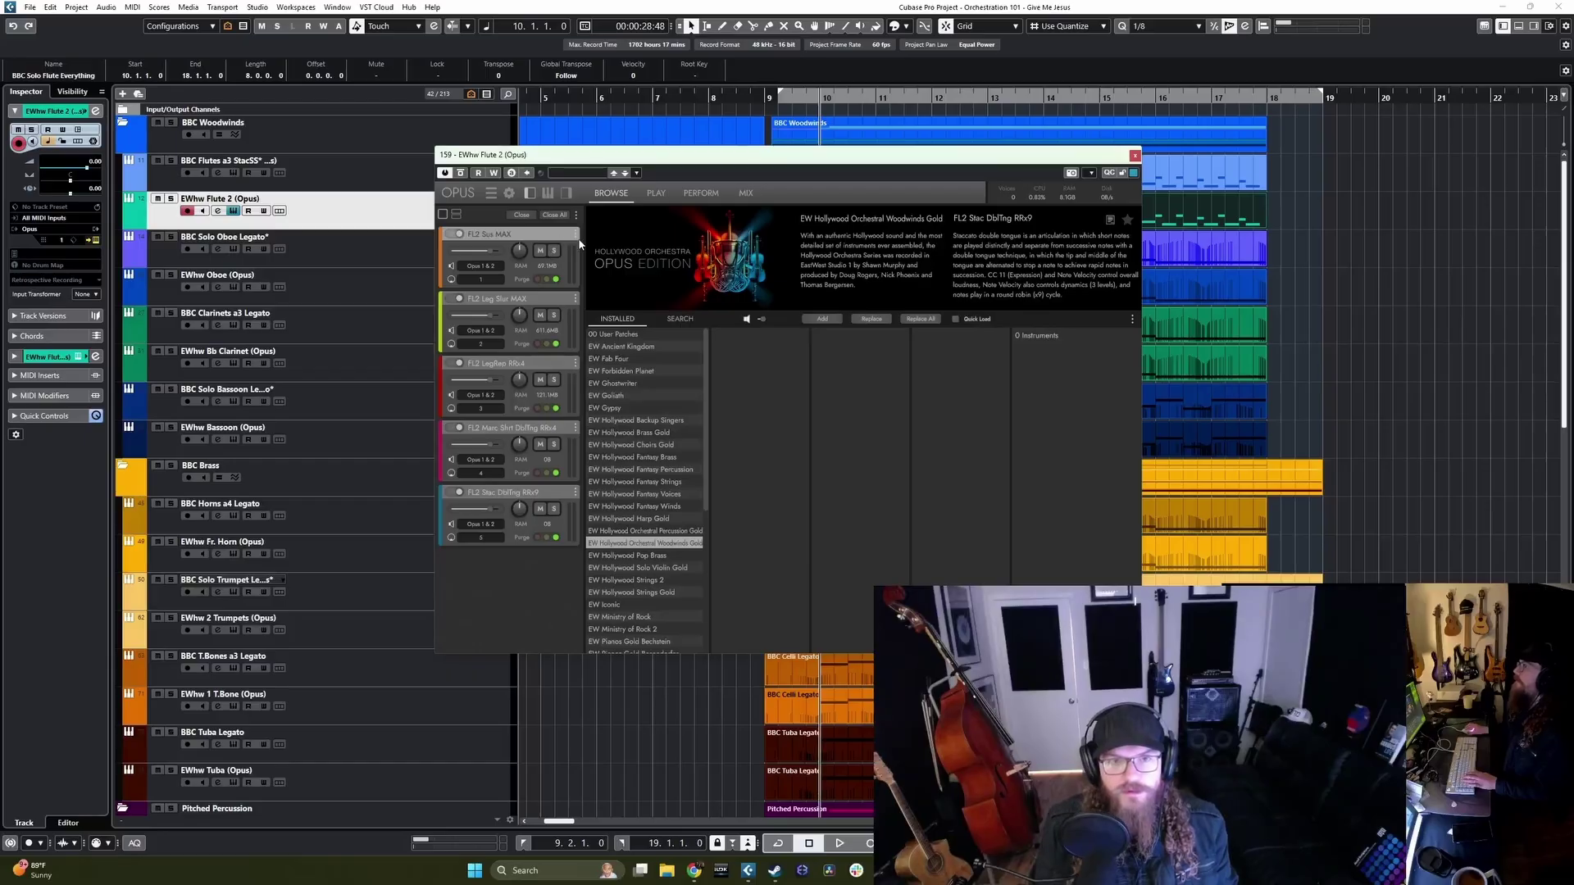
# Step: Remove the sustain, legato slur, LegRep and marcato patches from Opus, keeping only FL2 Stac DblTng RRx9
pyautogui.click(577, 237)
pyautogui.click(575, 235)
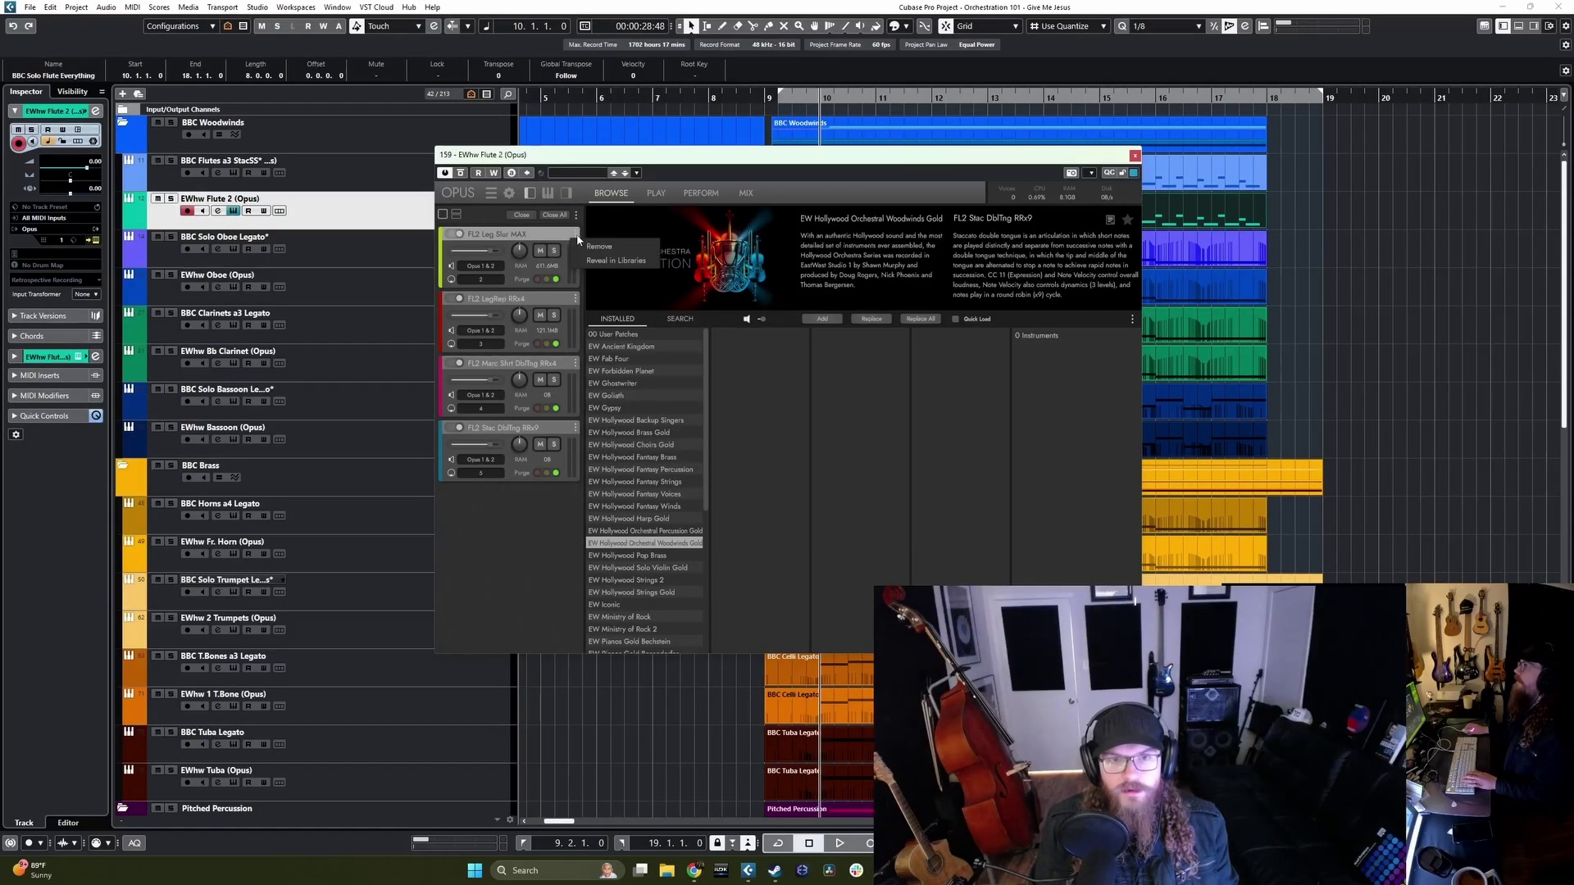
pyautogui.click(584, 245)
pyautogui.click(578, 237)
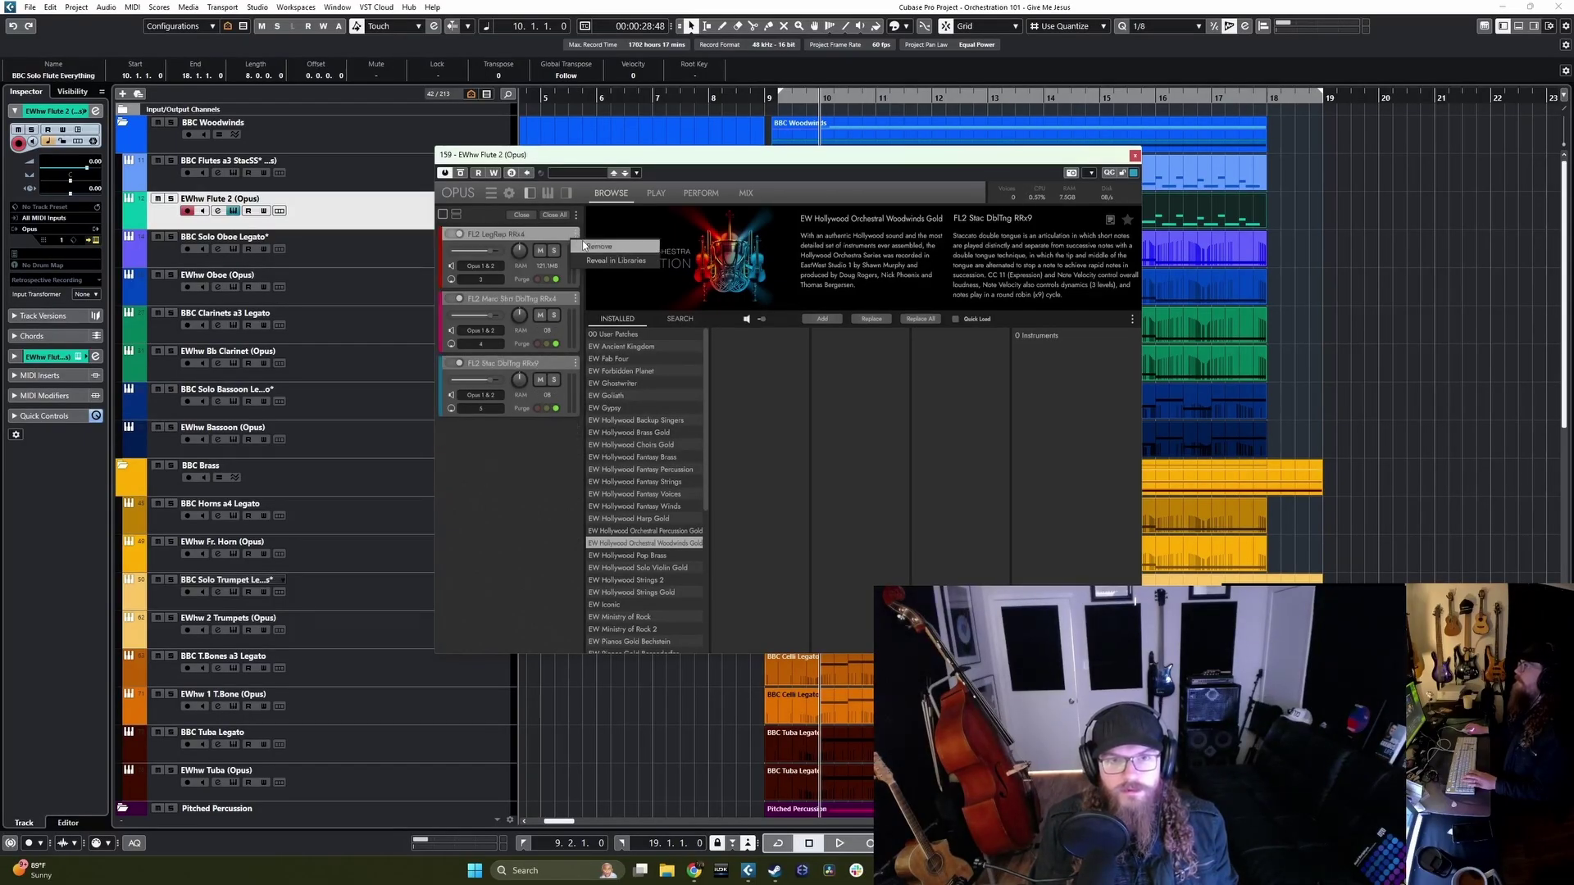
pyautogui.click(585, 245)
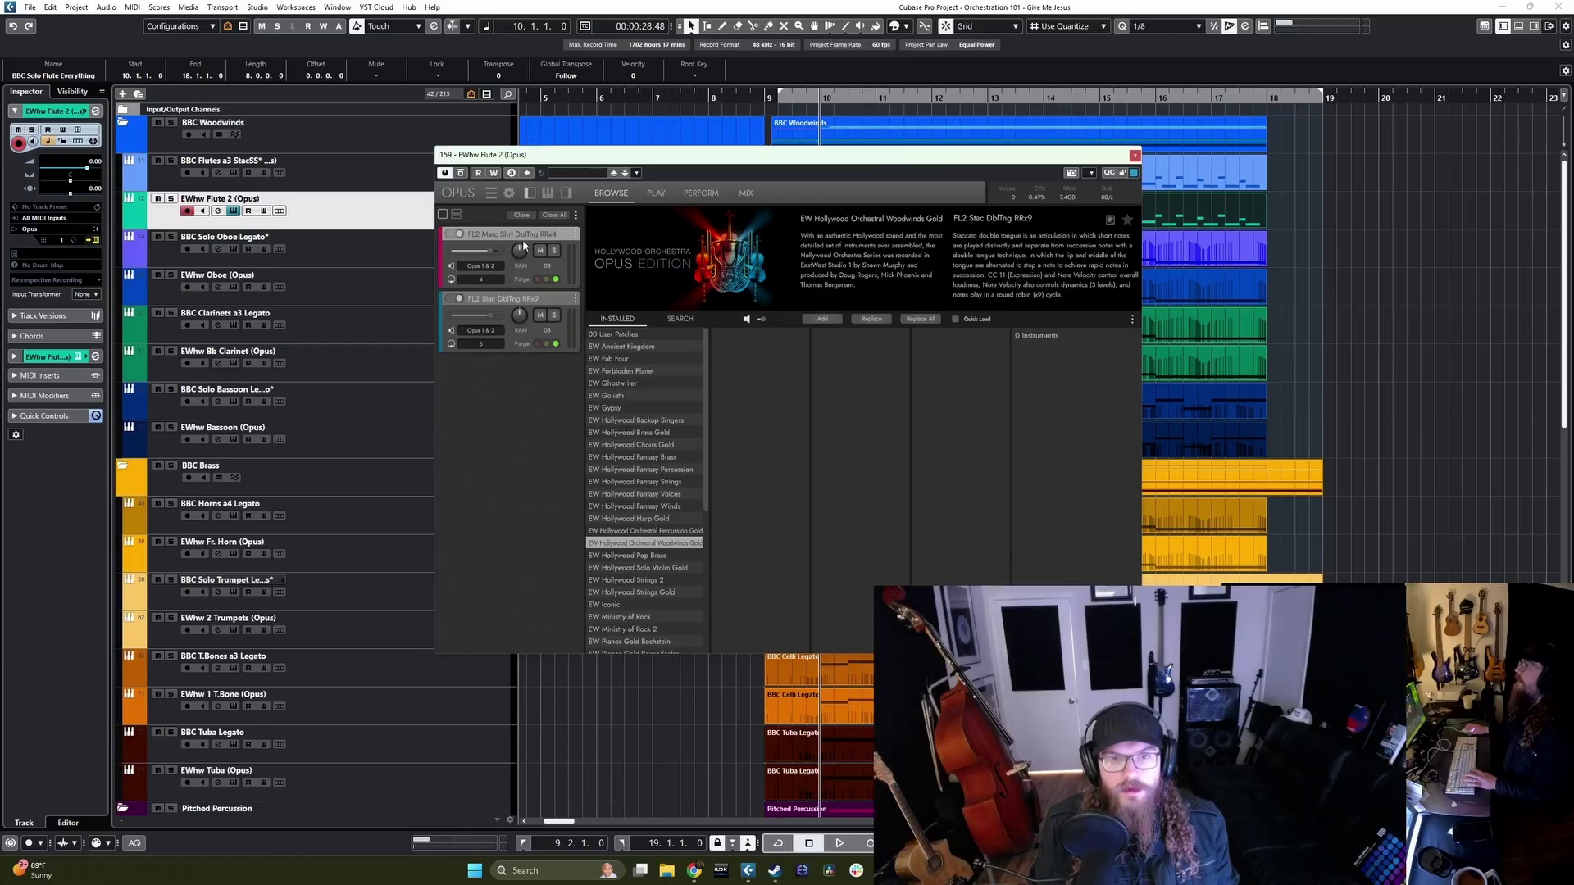
pyautogui.click(496, 302)
pyautogui.click(531, 239)
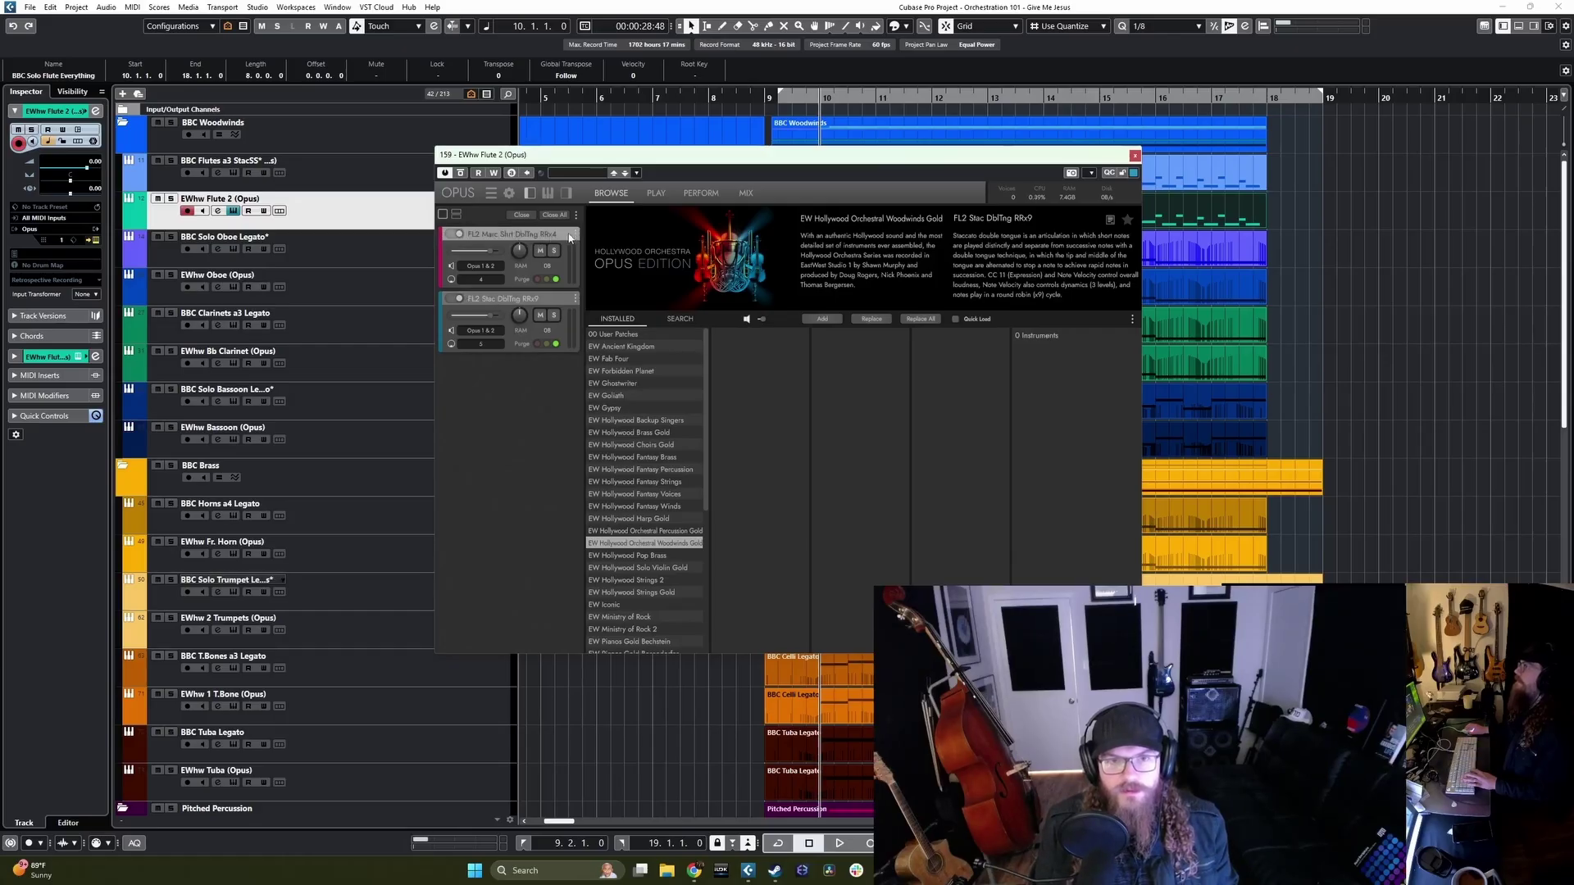
pyautogui.click(575, 233)
pyautogui.click(585, 245)
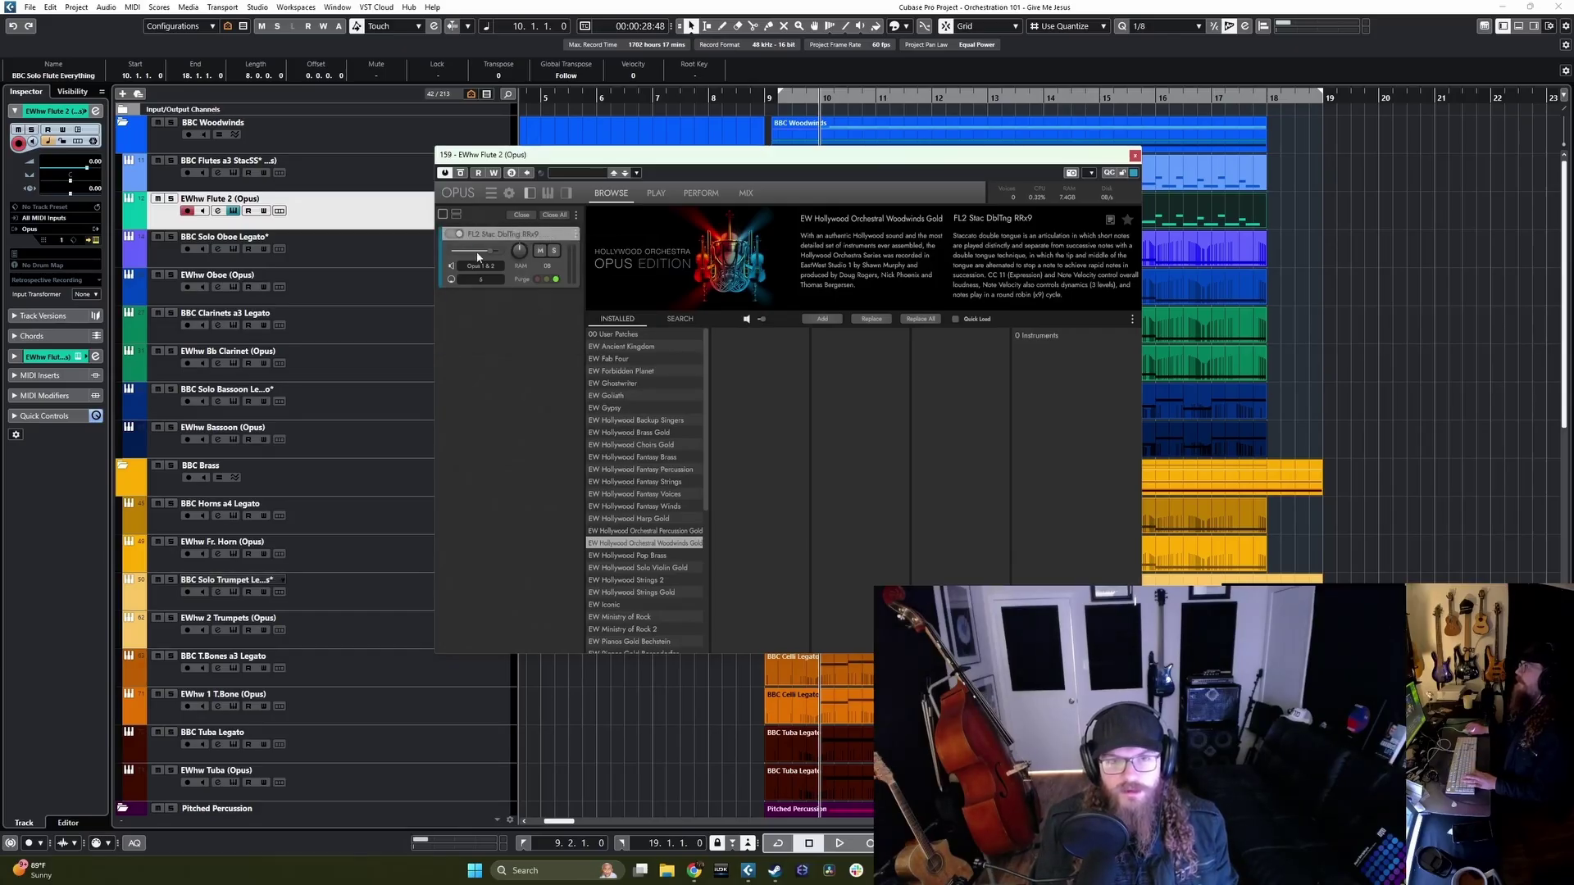
# Step: Set the MIDI channel of the FL2 Stac DblTng RRx9 patch to Omni and close the instrument
pyautogui.click(481, 279)
pyautogui.click(480, 317)
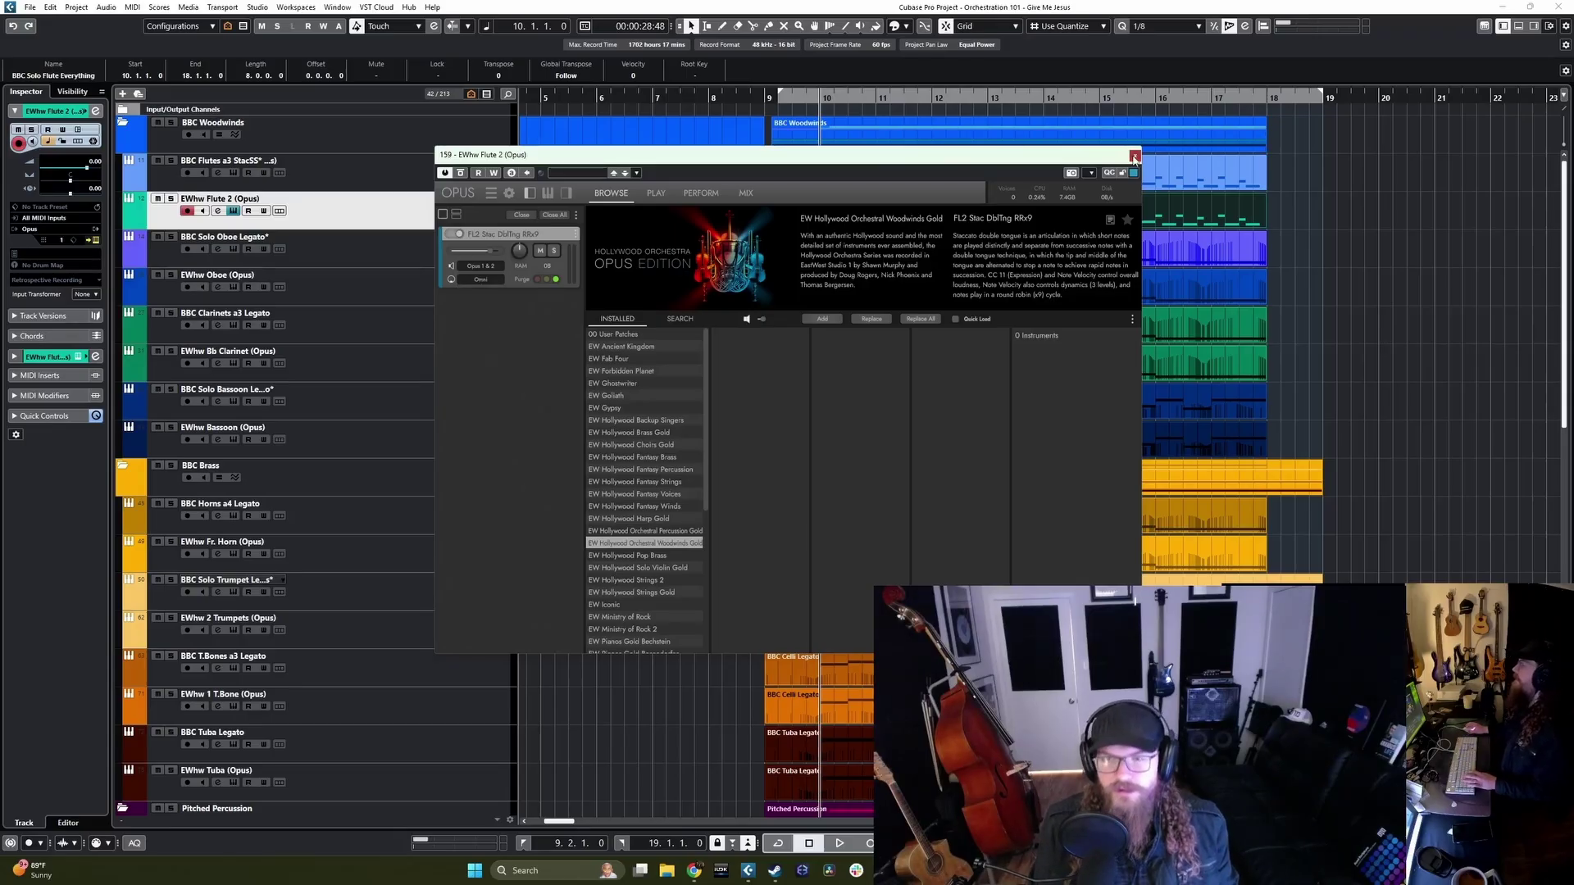
pyautogui.click(1135, 155)
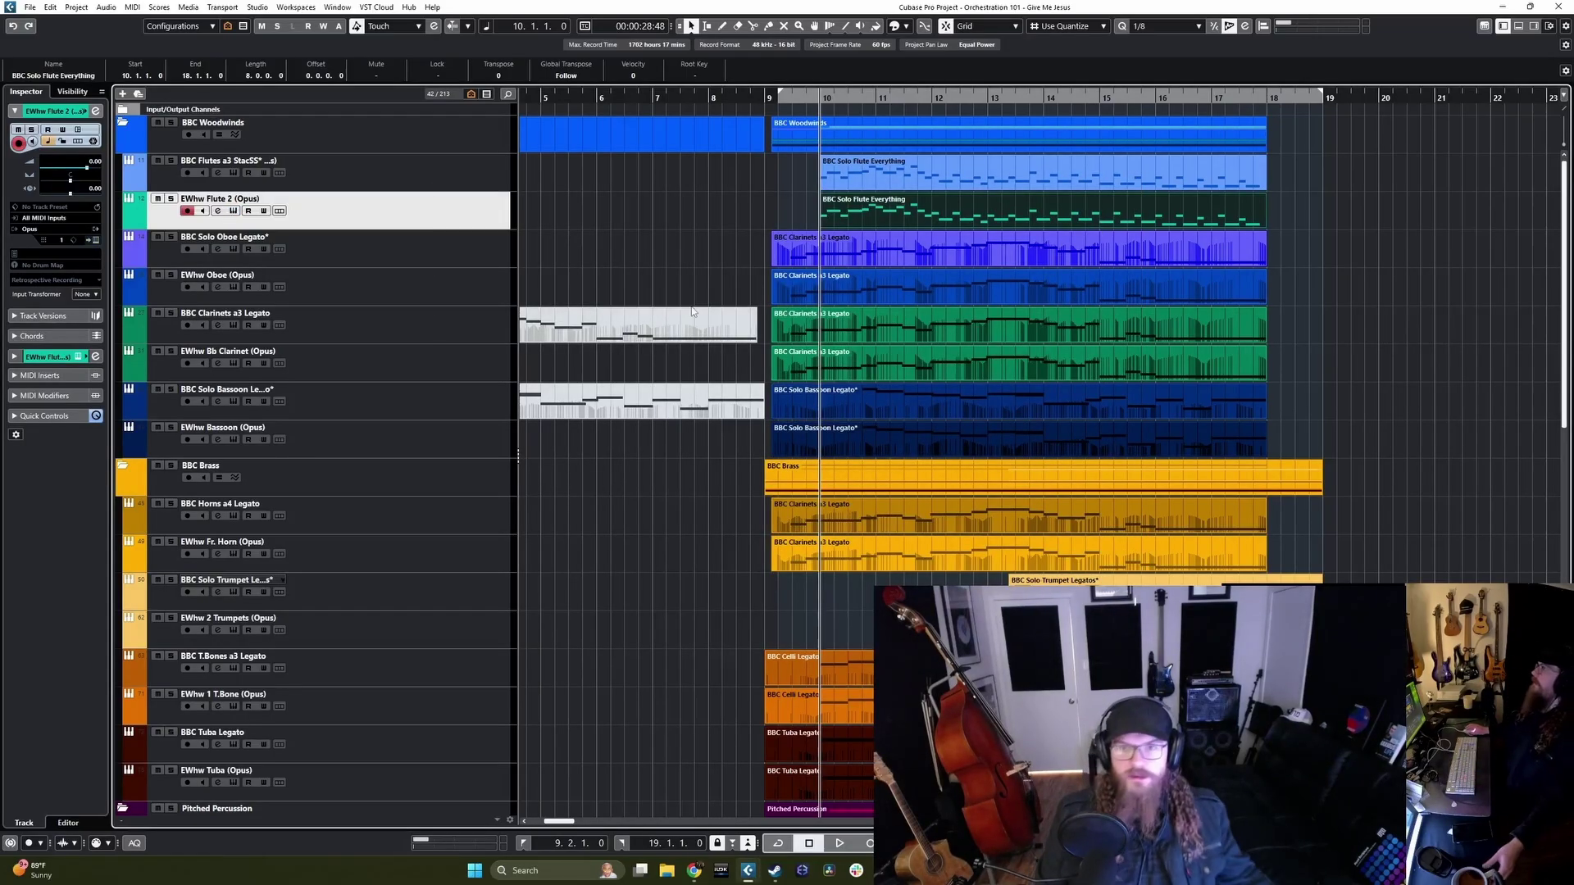
# Step: Switch between the BBC Flutes a3 StacSS and EWhw Flute 2 tracks to compare them
pyautogui.click(450, 177)
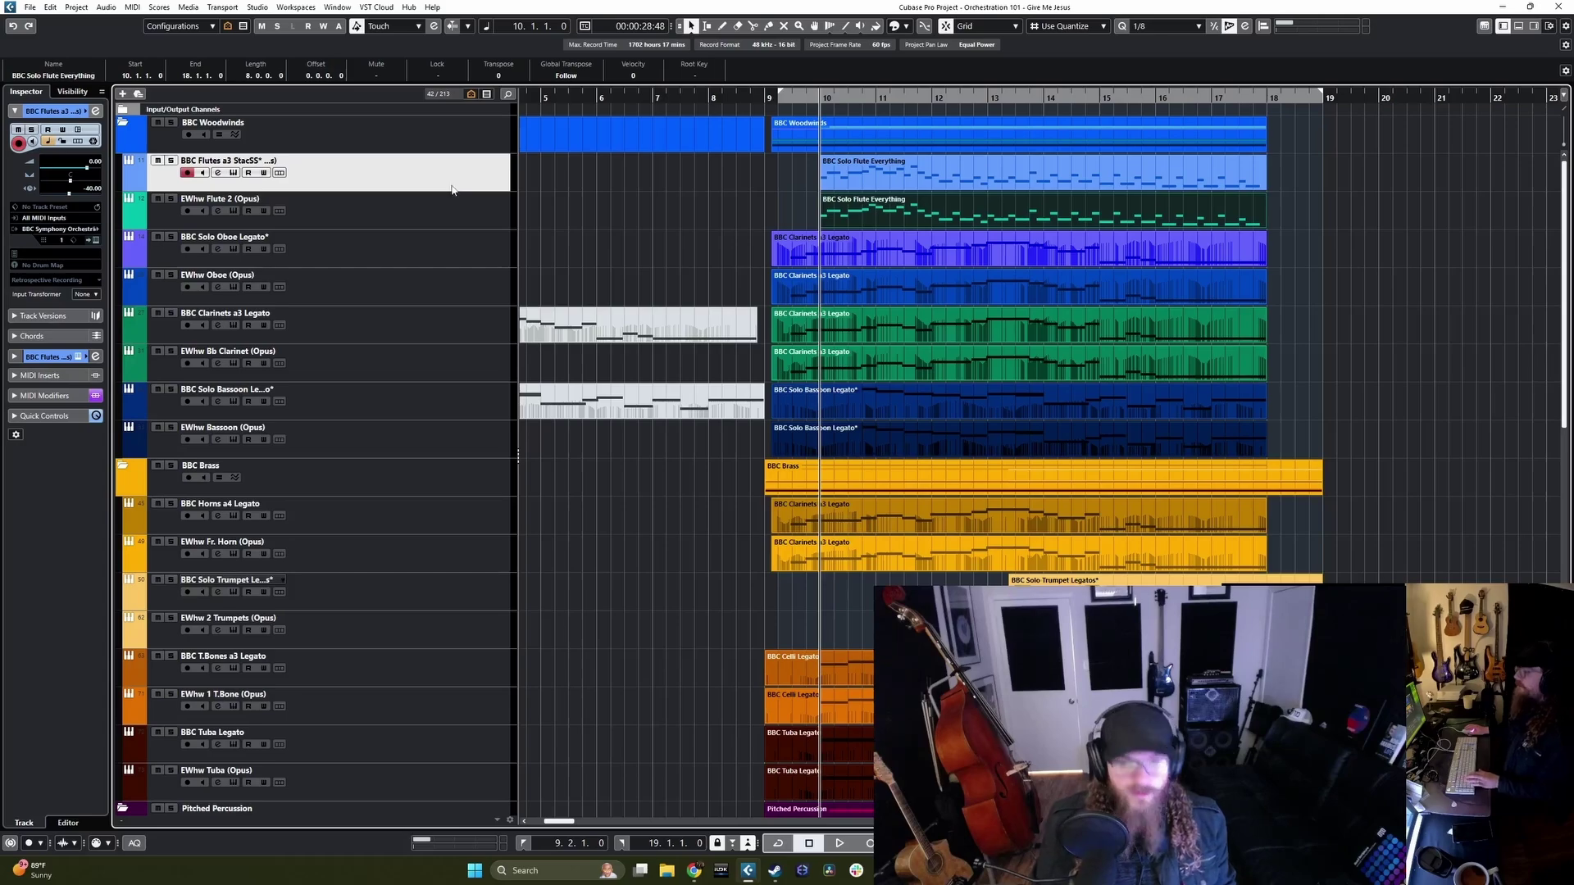
pyautogui.click(410, 220)
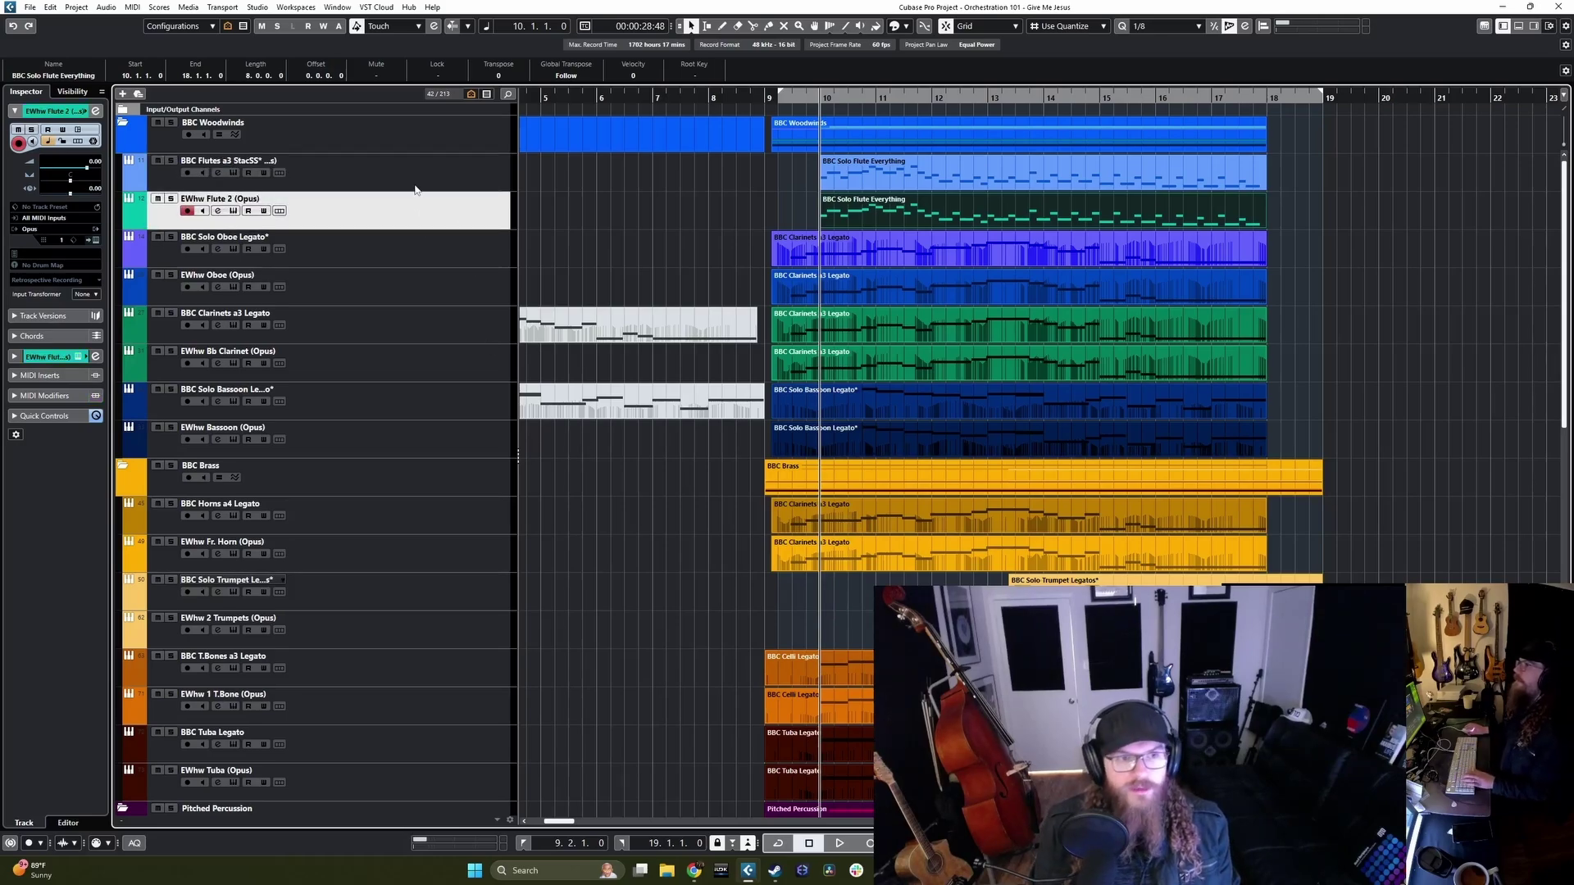
pyautogui.click(414, 185)
pyautogui.click(414, 213)
pyautogui.click(411, 172)
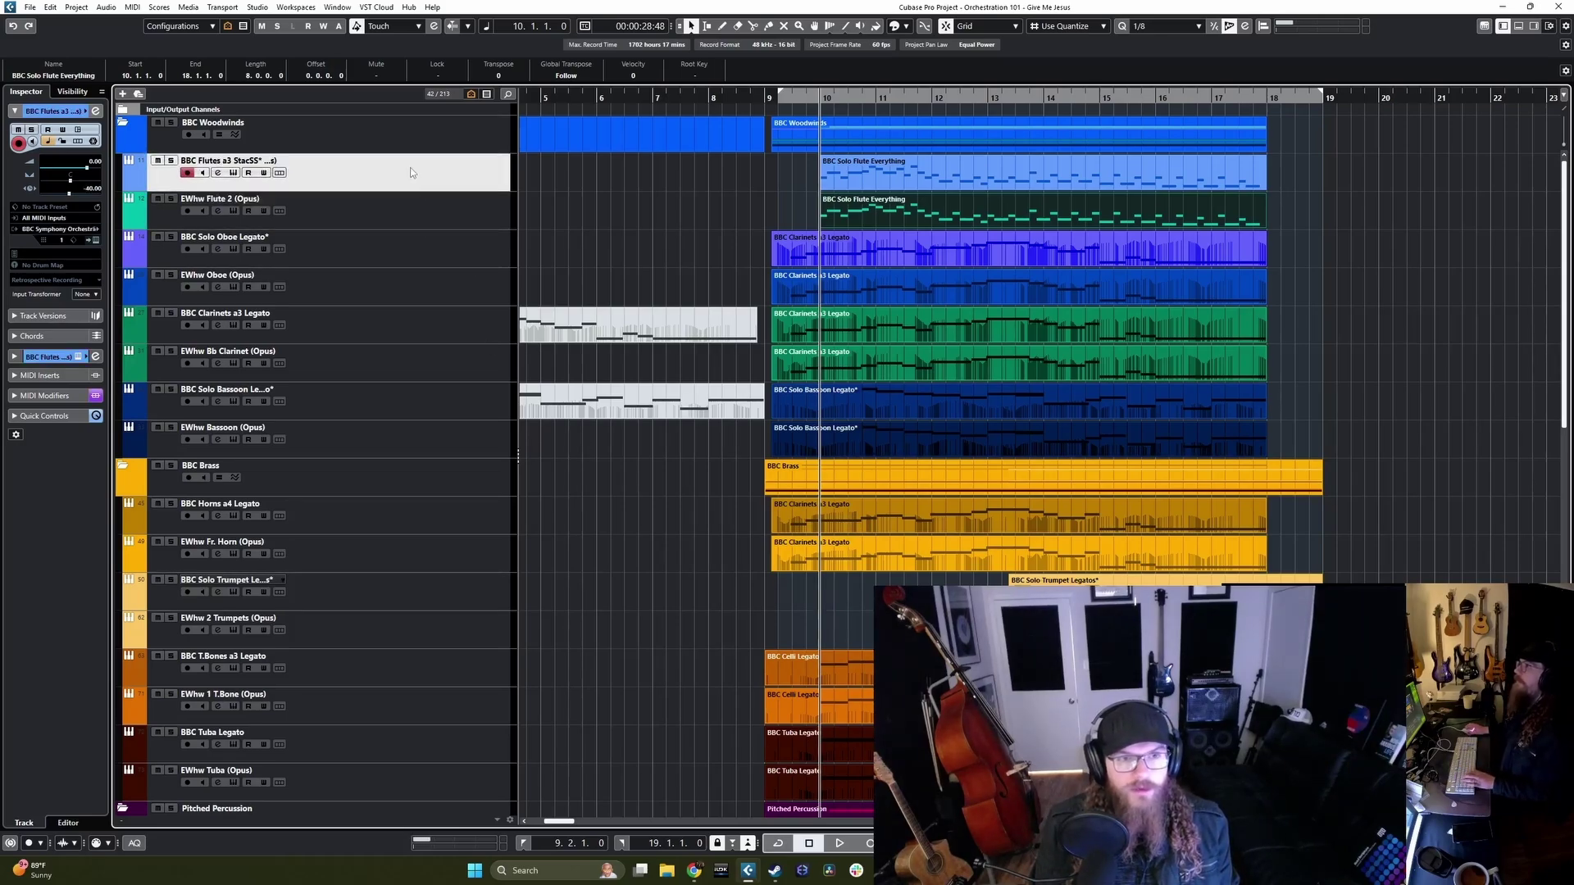
pyautogui.scroll(-10, 413, 537)
pyautogui.scroll(10, 415, 696)
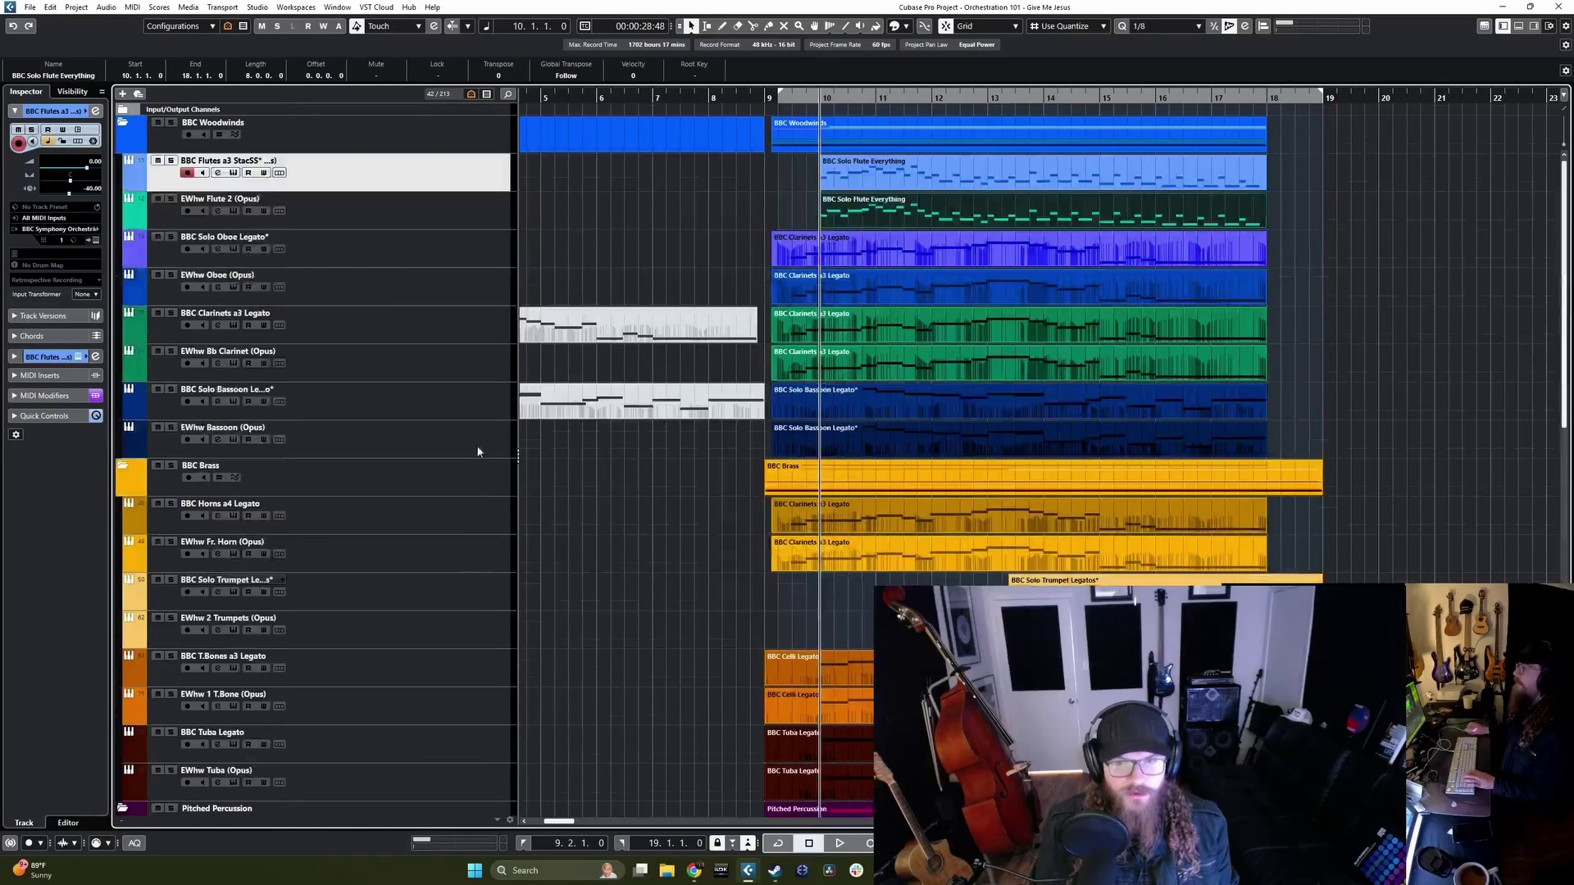
# Step: Examine the output routing of the EWhw Flute 2 channel and its neighbours in the MixConsole
pyautogui.click(460, 214)
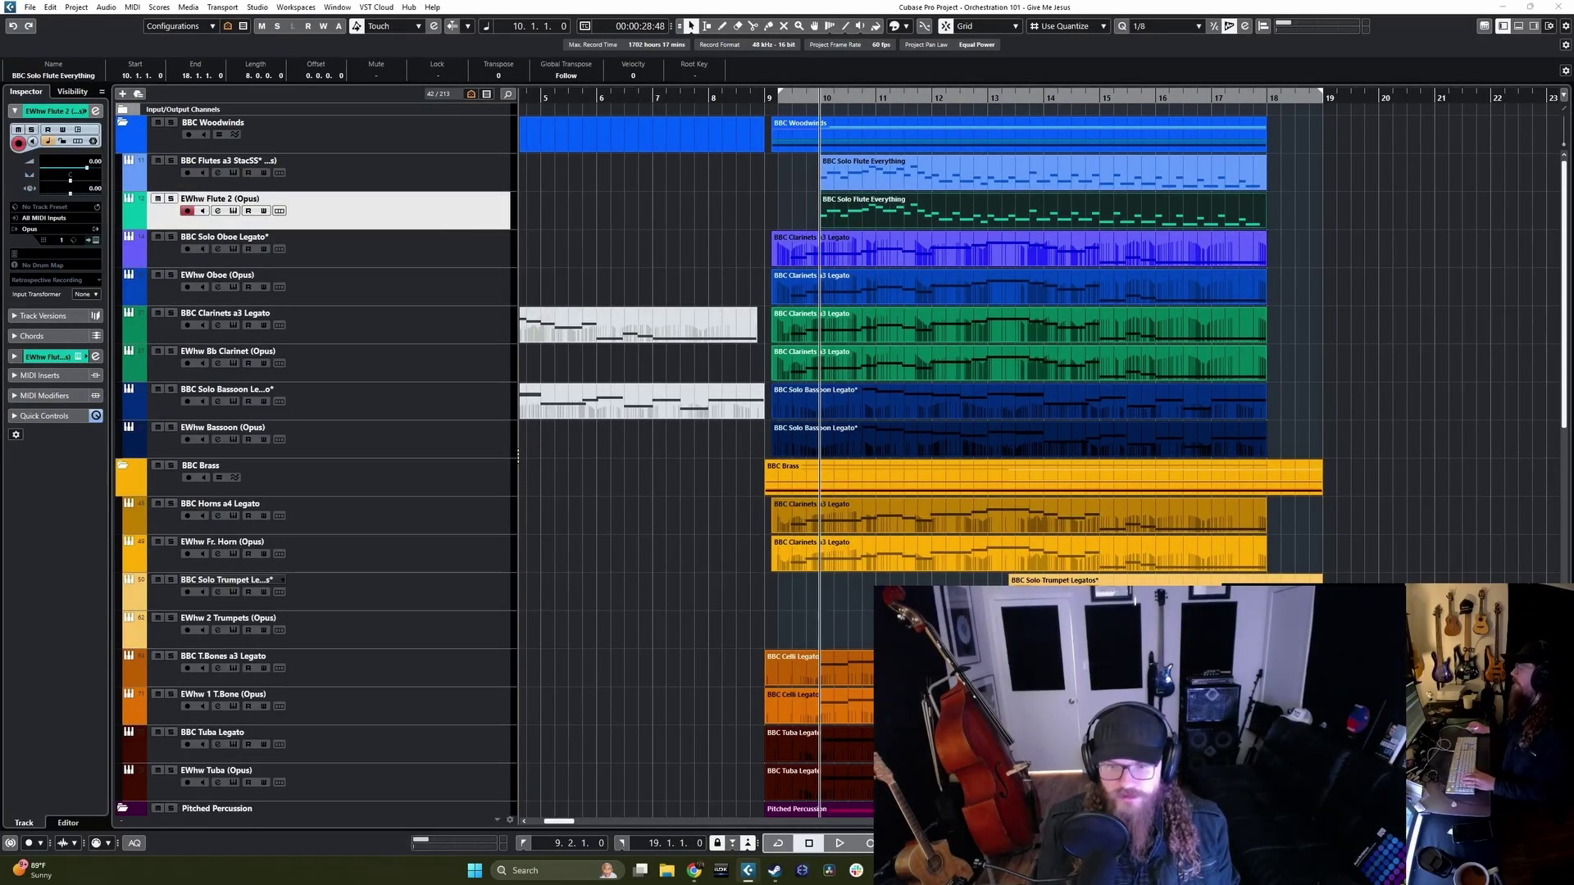
pyautogui.press('F3')
pyautogui.click(1439, 141)
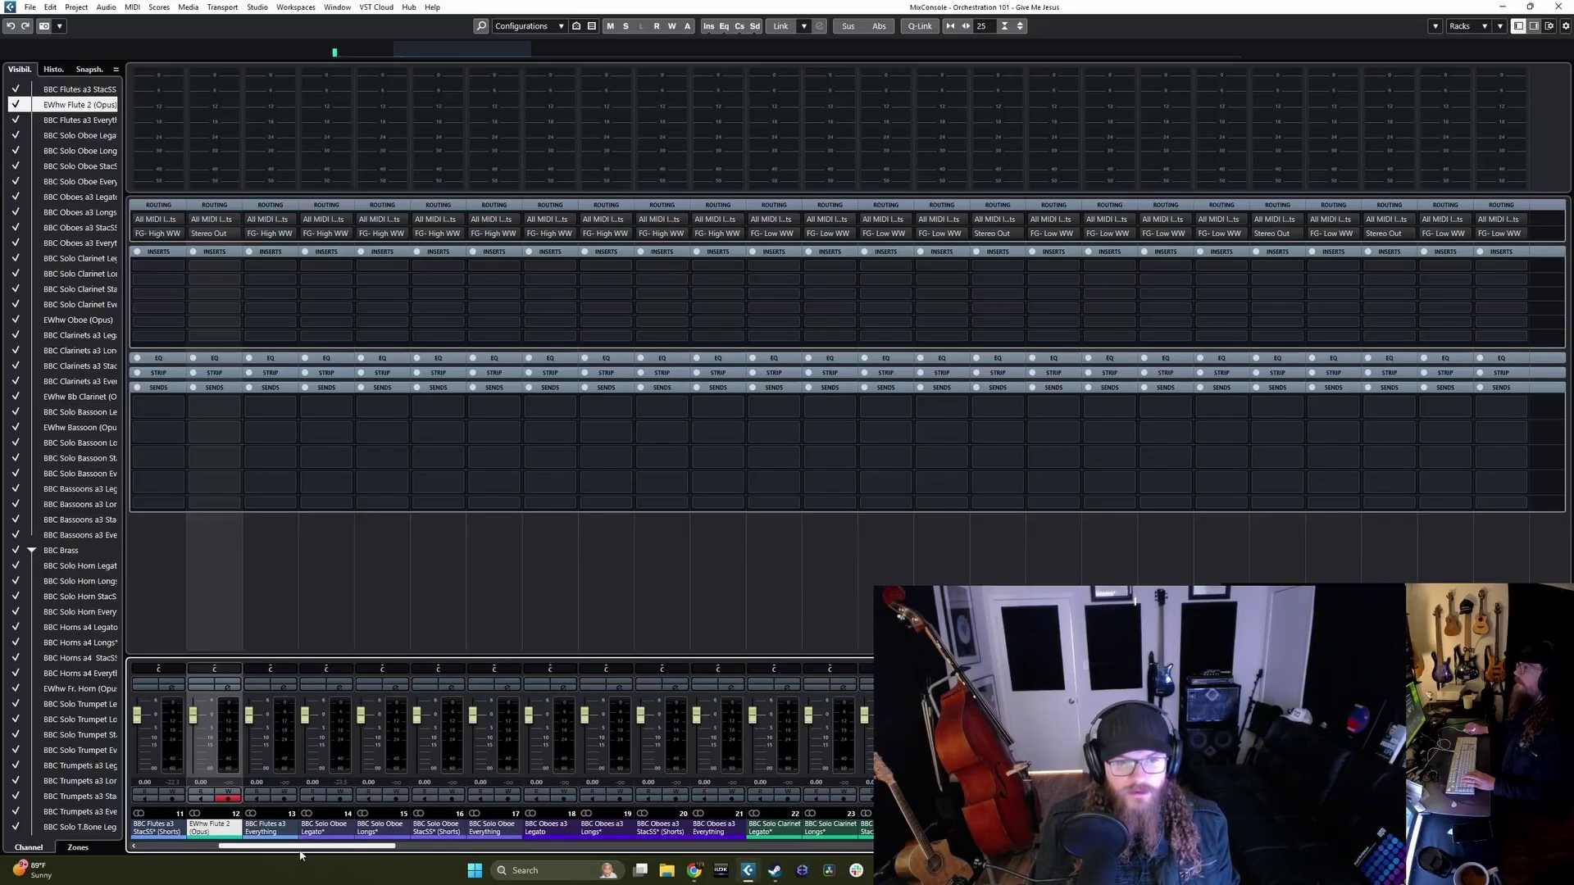
pyautogui.hscroll(-1, 291, 853)
pyautogui.hscroll(-10, 291, 853)
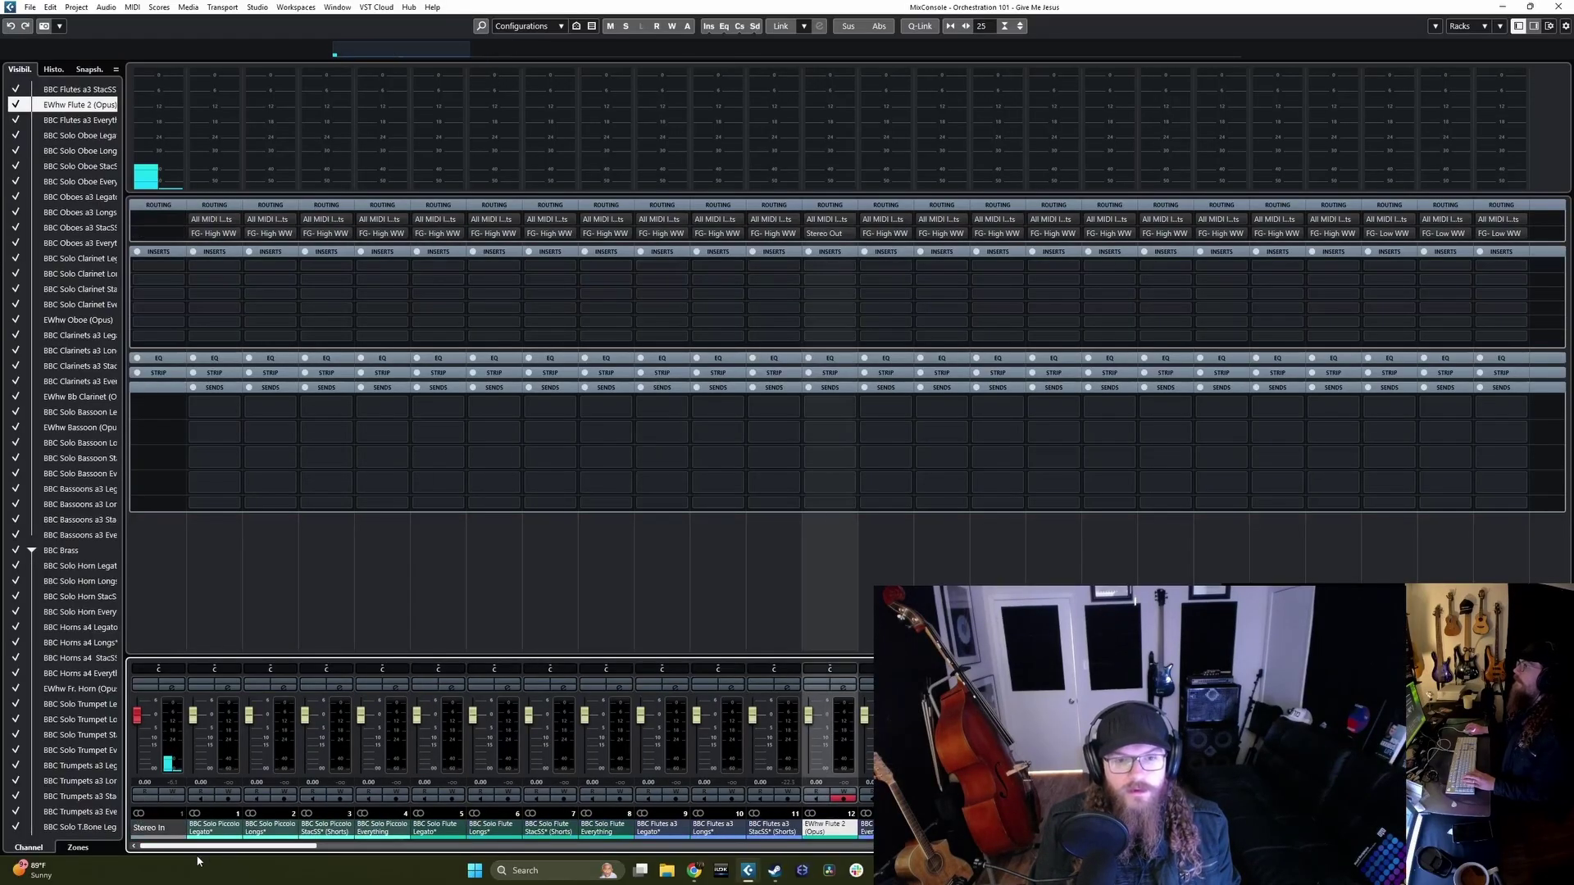
pyautogui.hscroll(6, 230, 859)
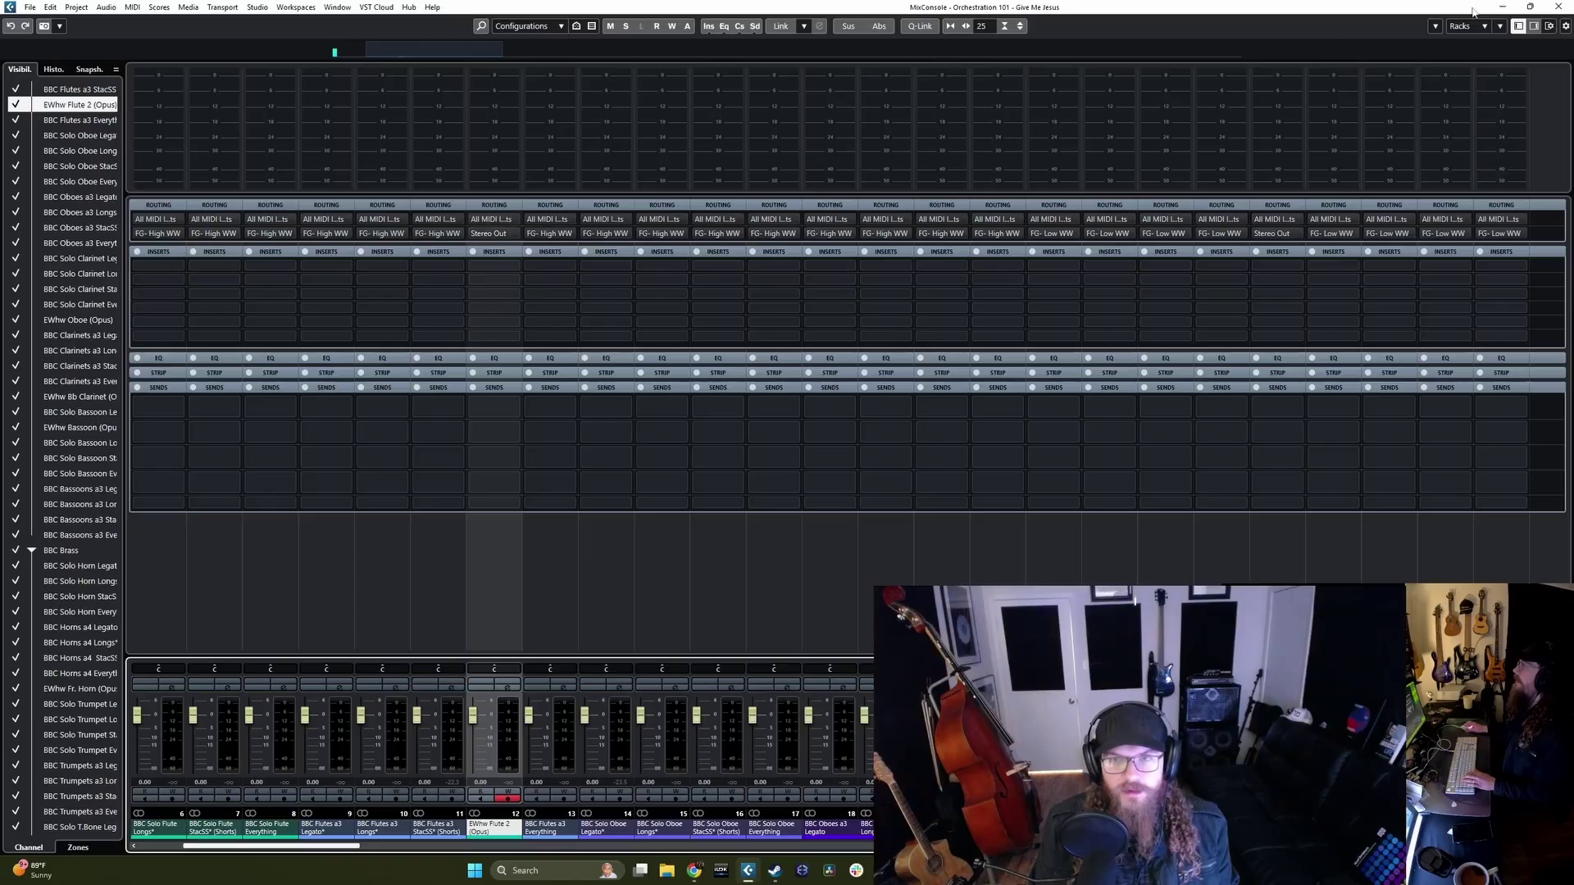
pyautogui.press('F3')
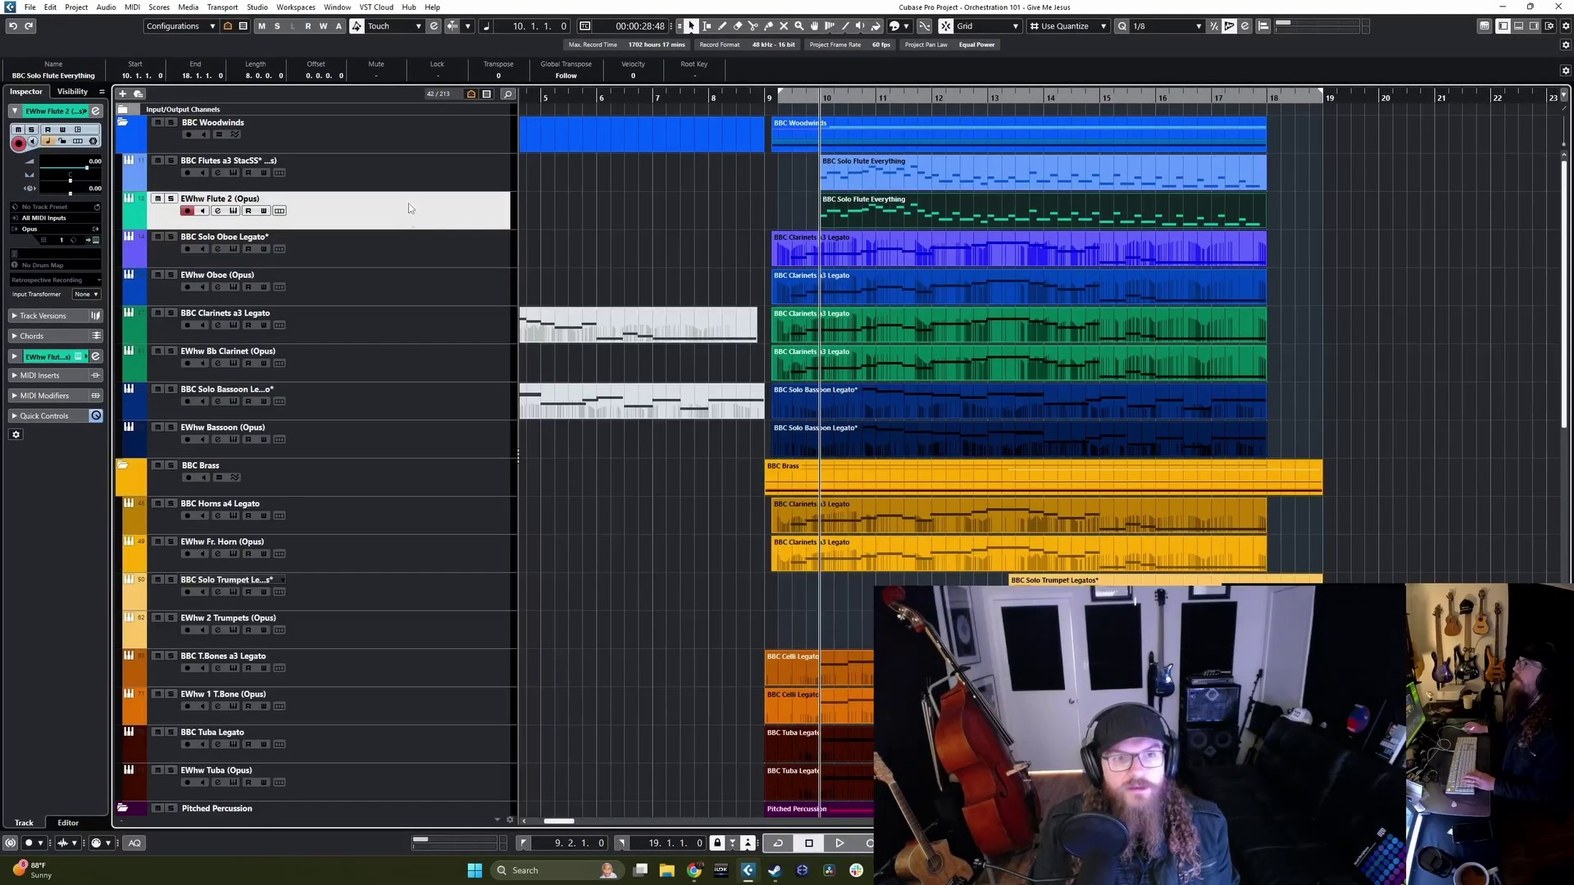
# Step: Route the EWhw Flute 2, EWhw Oboe and EWhw Bb Clarinet channels together to the FG- High WW group
pyautogui.press('Down')
pyautogui.press('Up')
pyautogui.keyDown('ctrl'); pyautogui.click(385, 299); pyautogui.keyUp('ctrl')
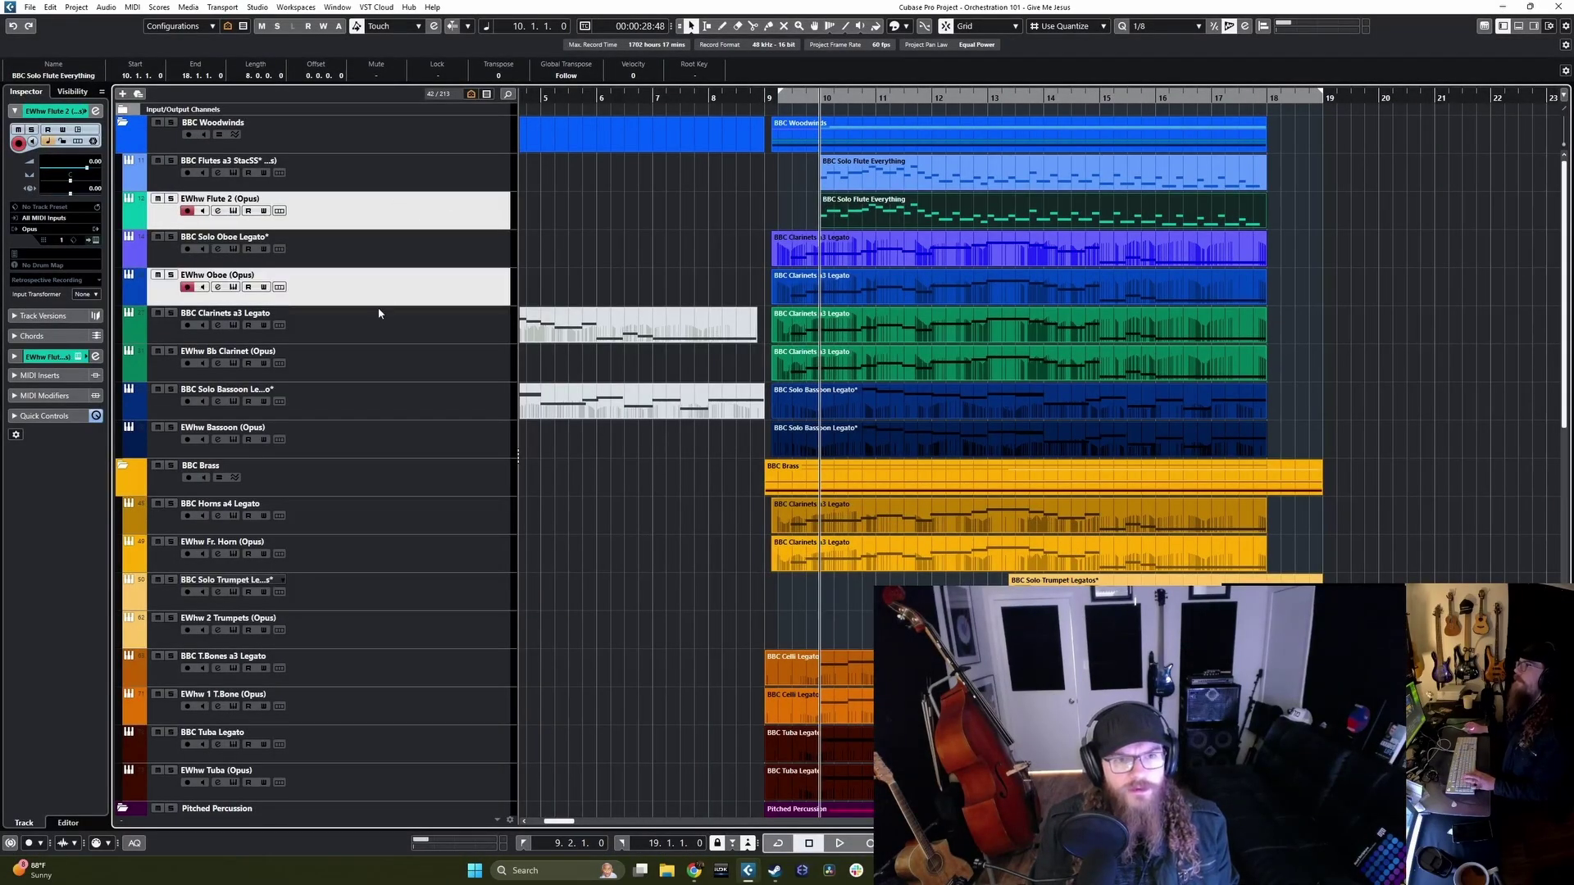
pyautogui.keyDown('ctrl'); pyautogui.click(386, 363); pyautogui.keyUp('ctrl')
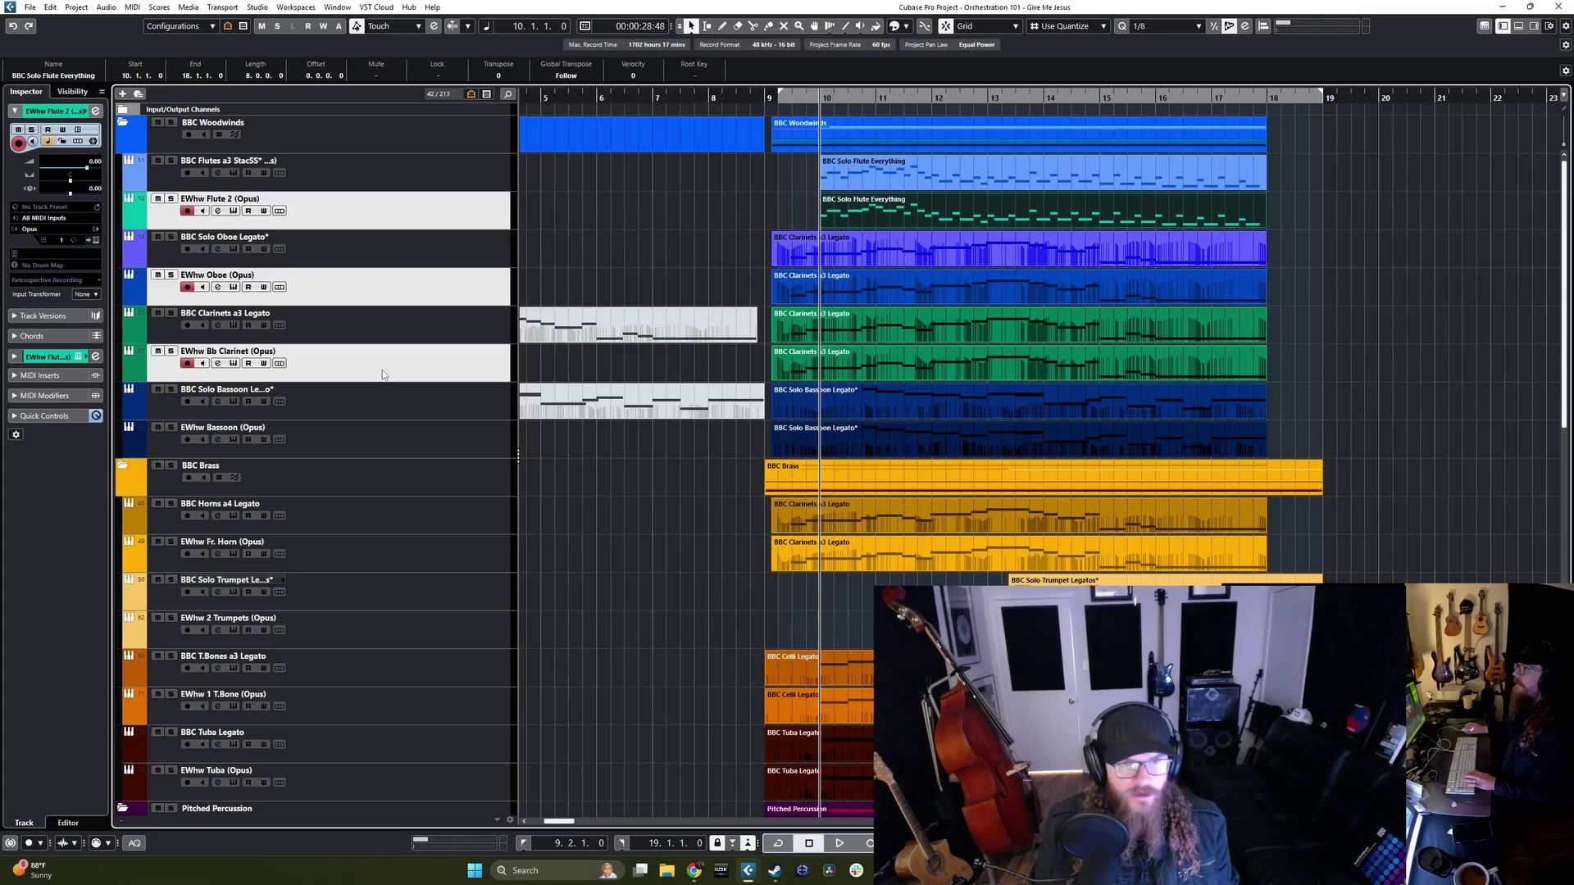
pyautogui.press('F3')
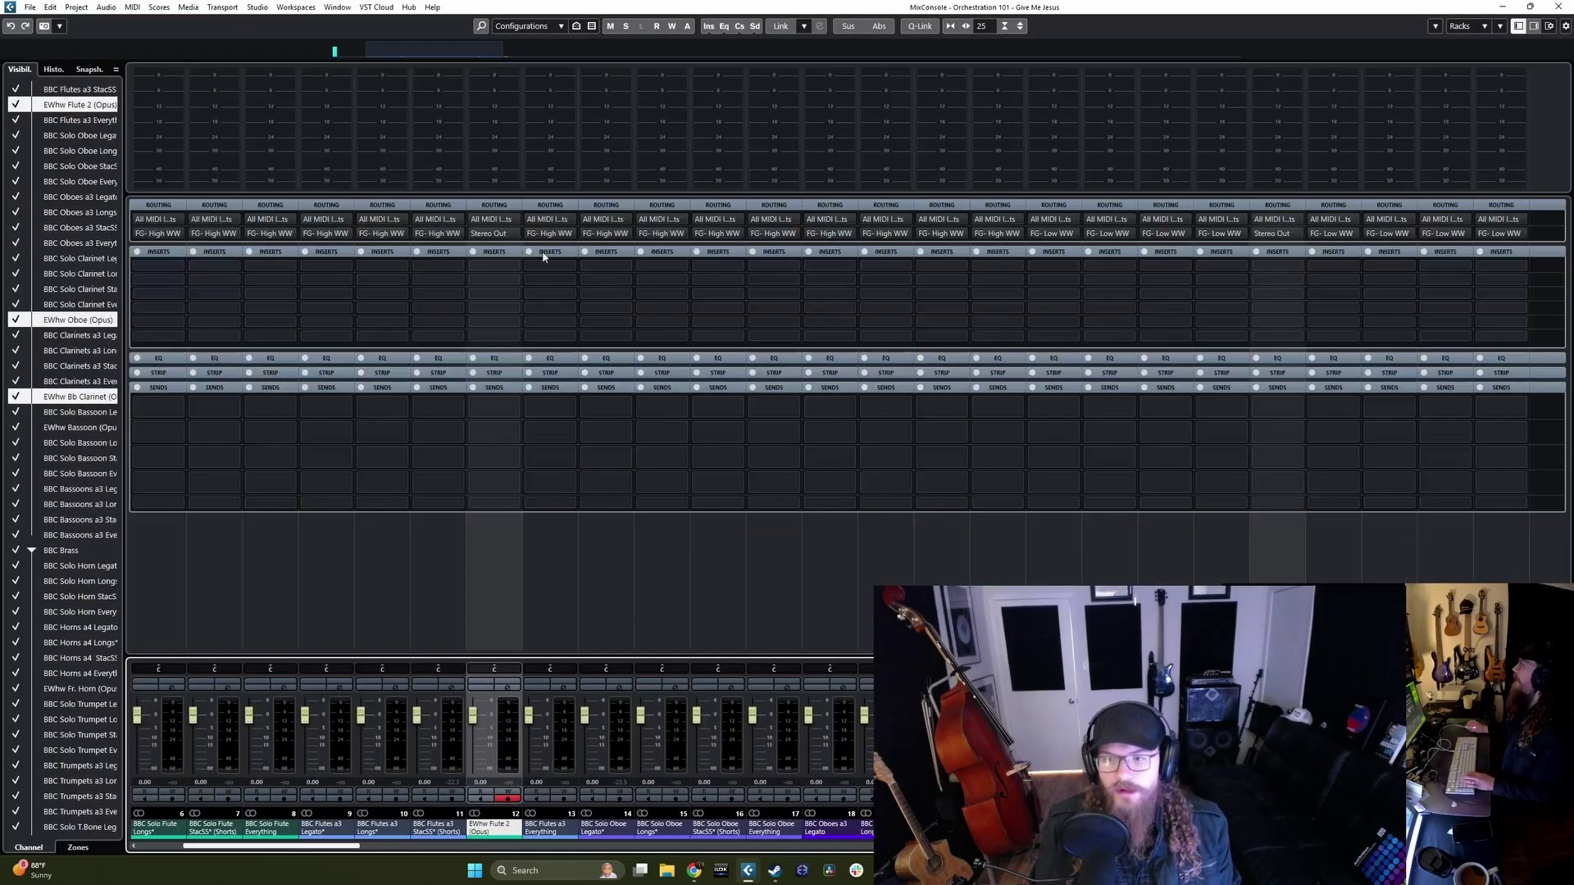
pyautogui.keyDown('alt'); pyautogui.keyDown('shift'); pyautogui.click(495, 234); pyautogui.keyUp('shift'); pyautogui.keyUp('alt')
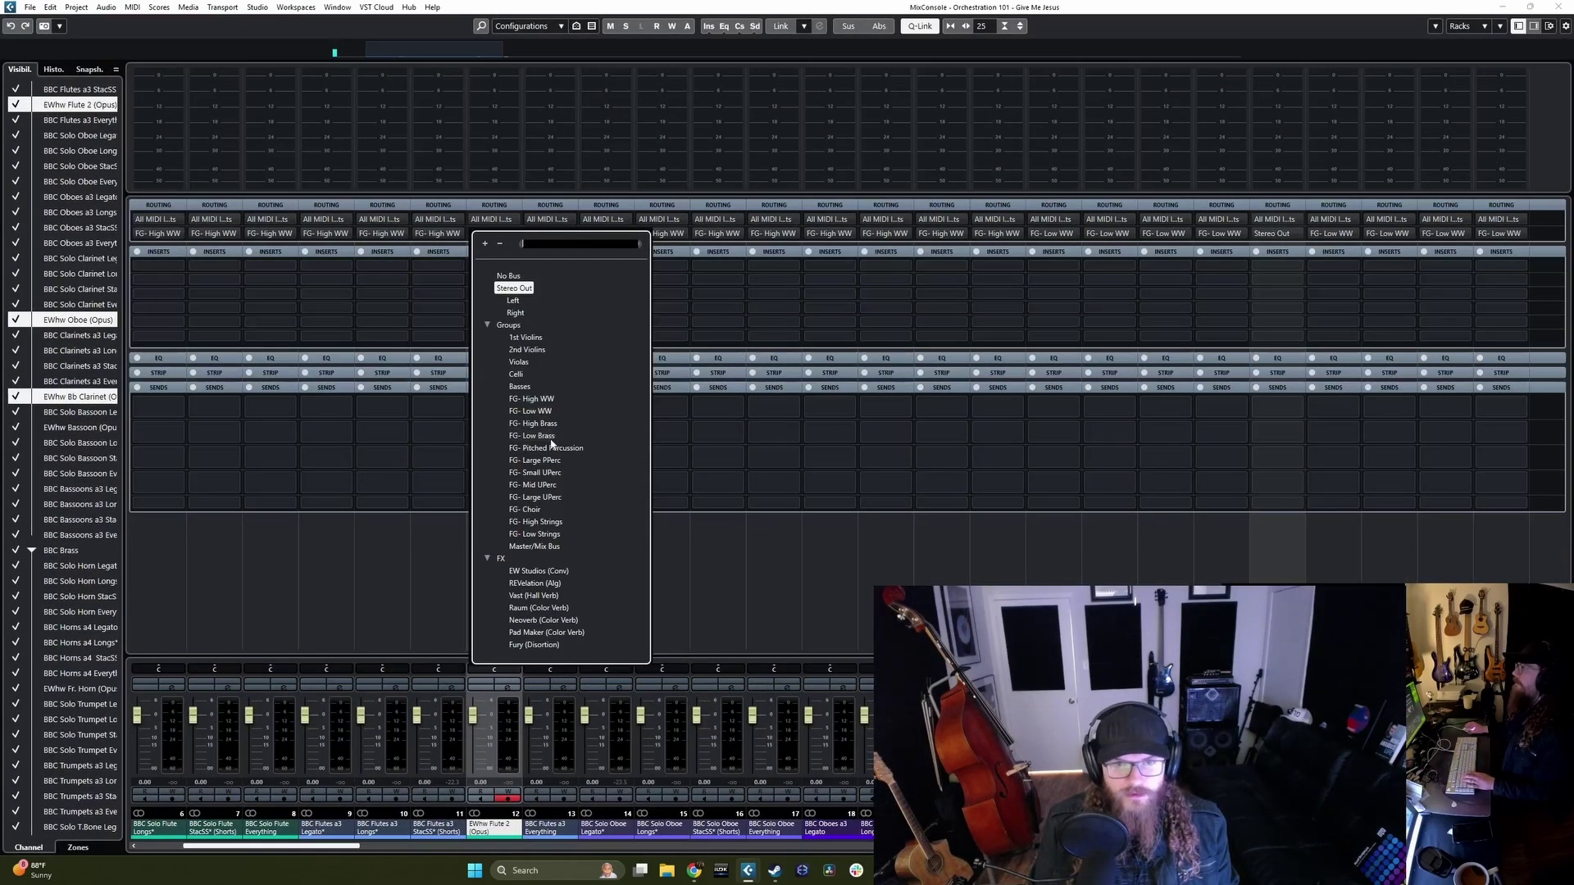
pyautogui.click(531, 399)
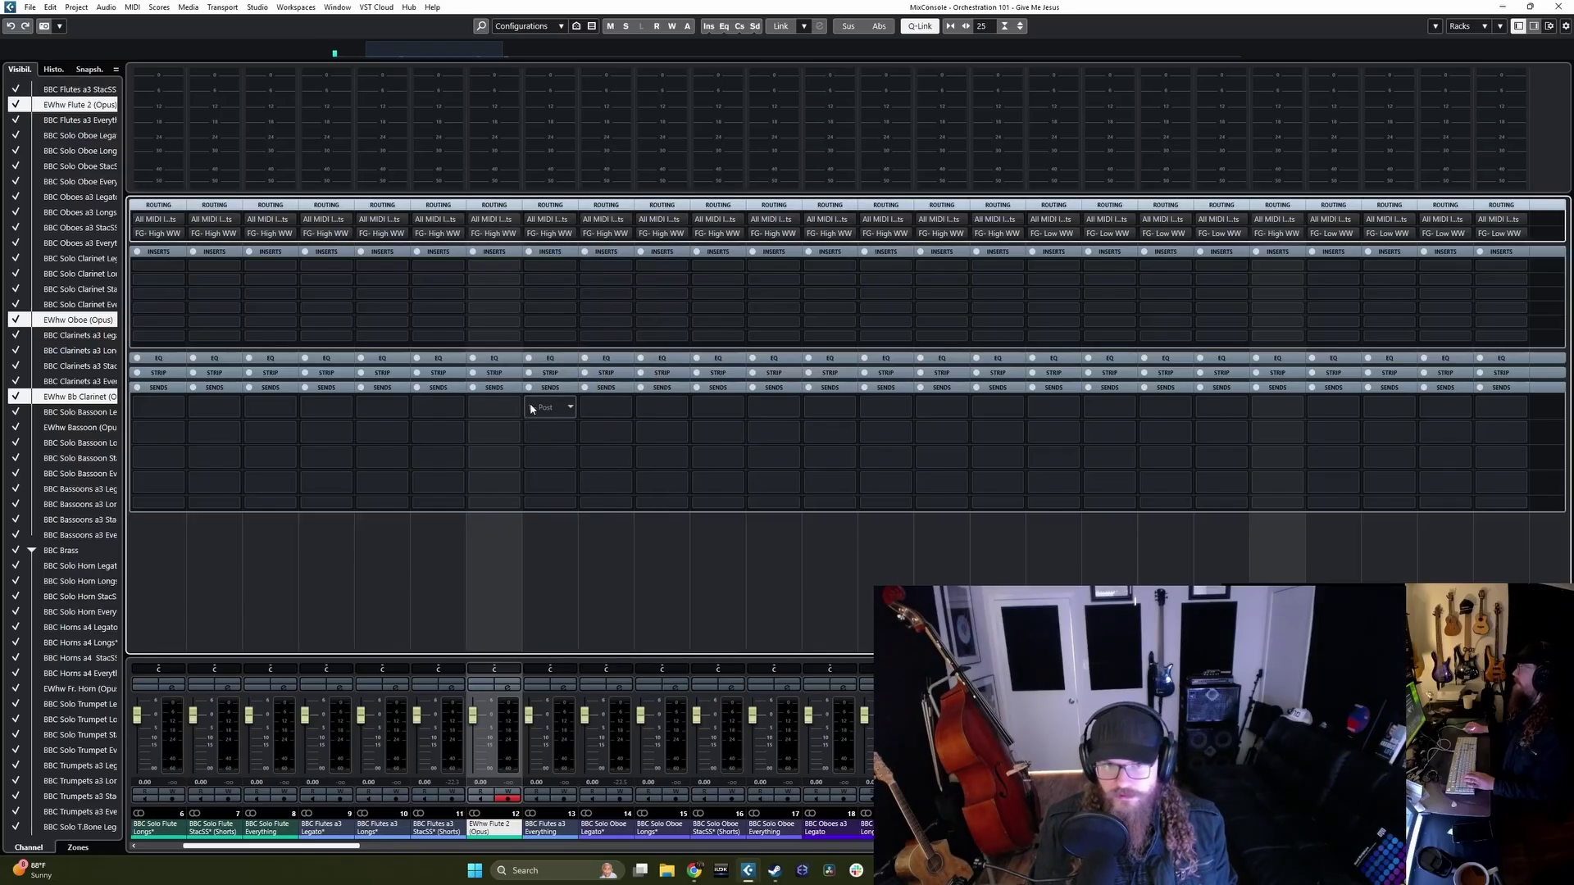
pyautogui.click(1502, 9)
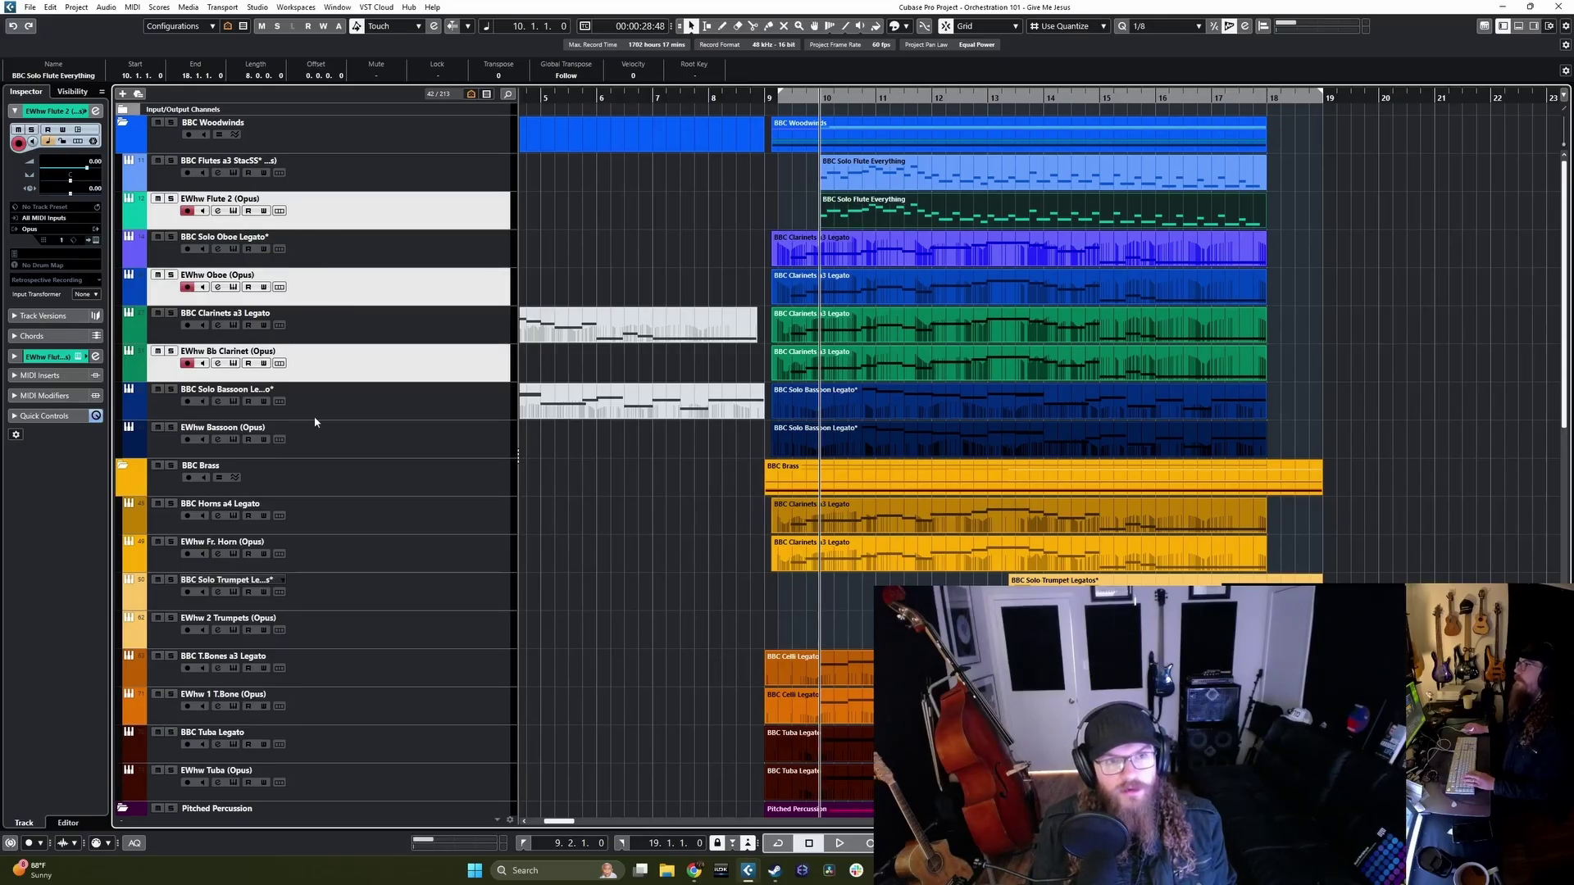
# Step: Check which group the BBC Solo Bassoon Legato channel is routed to in the MixConsole
pyautogui.click(332, 399)
pyautogui.press('F3')
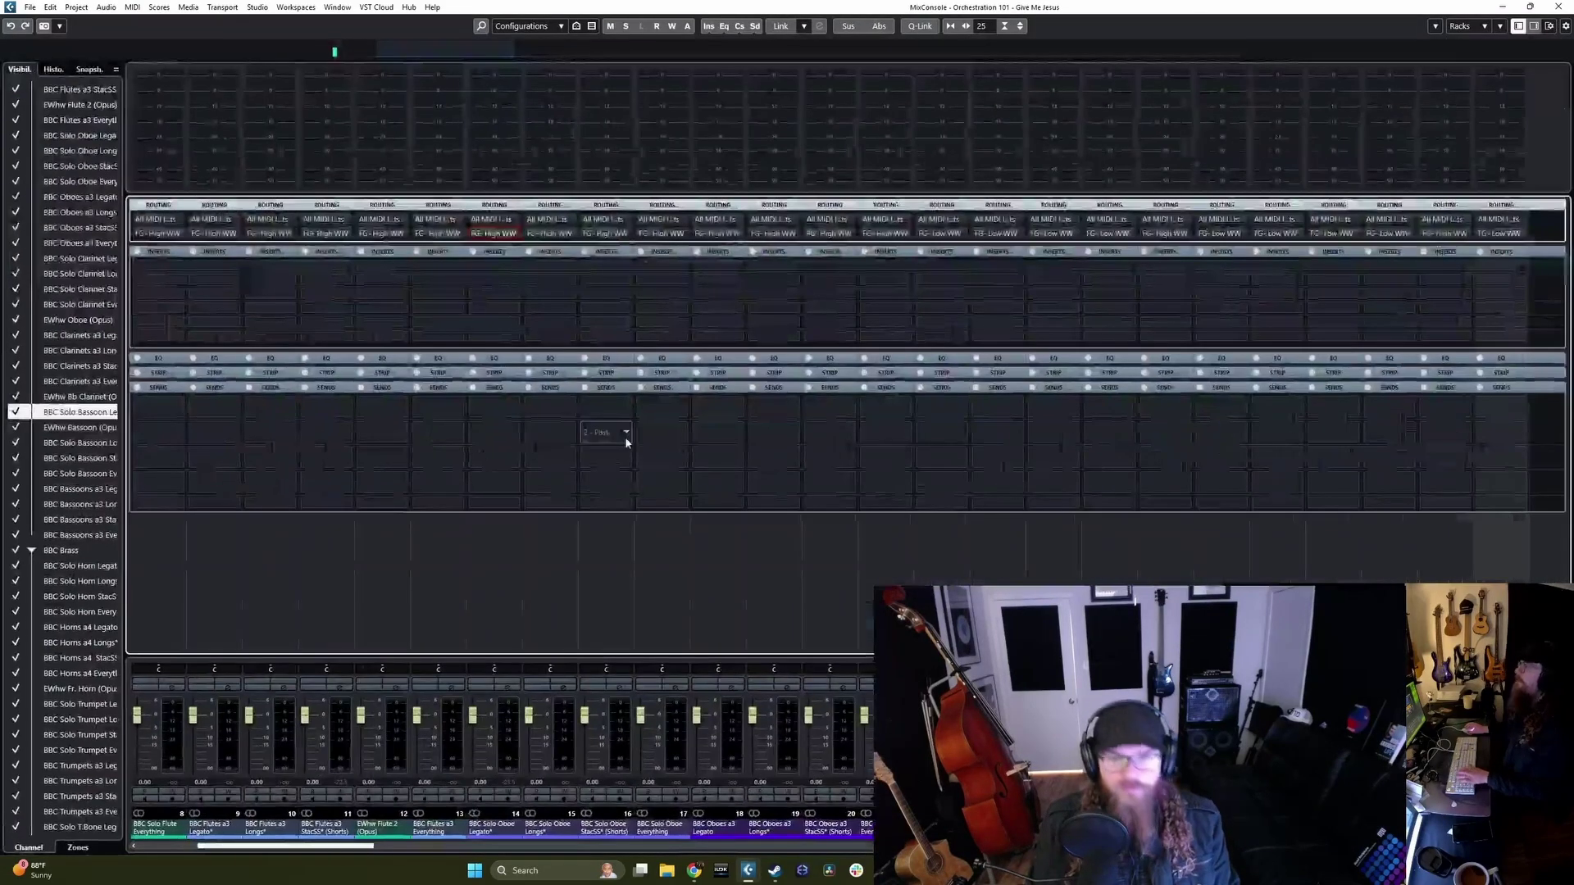
pyautogui.click(1500, 234)
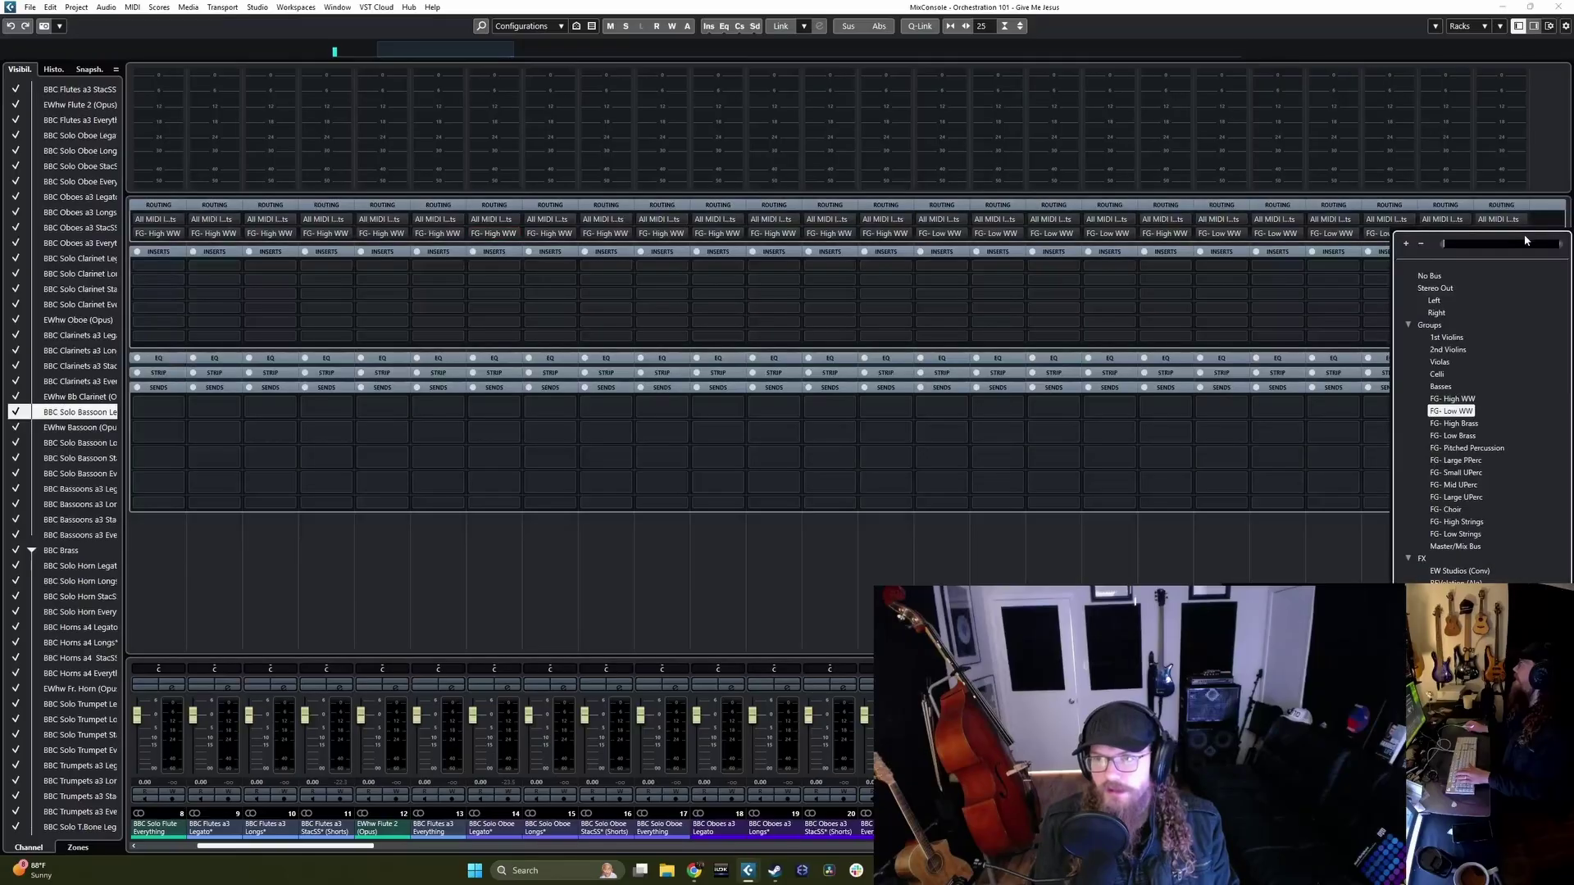
pyautogui.click(1460, 415)
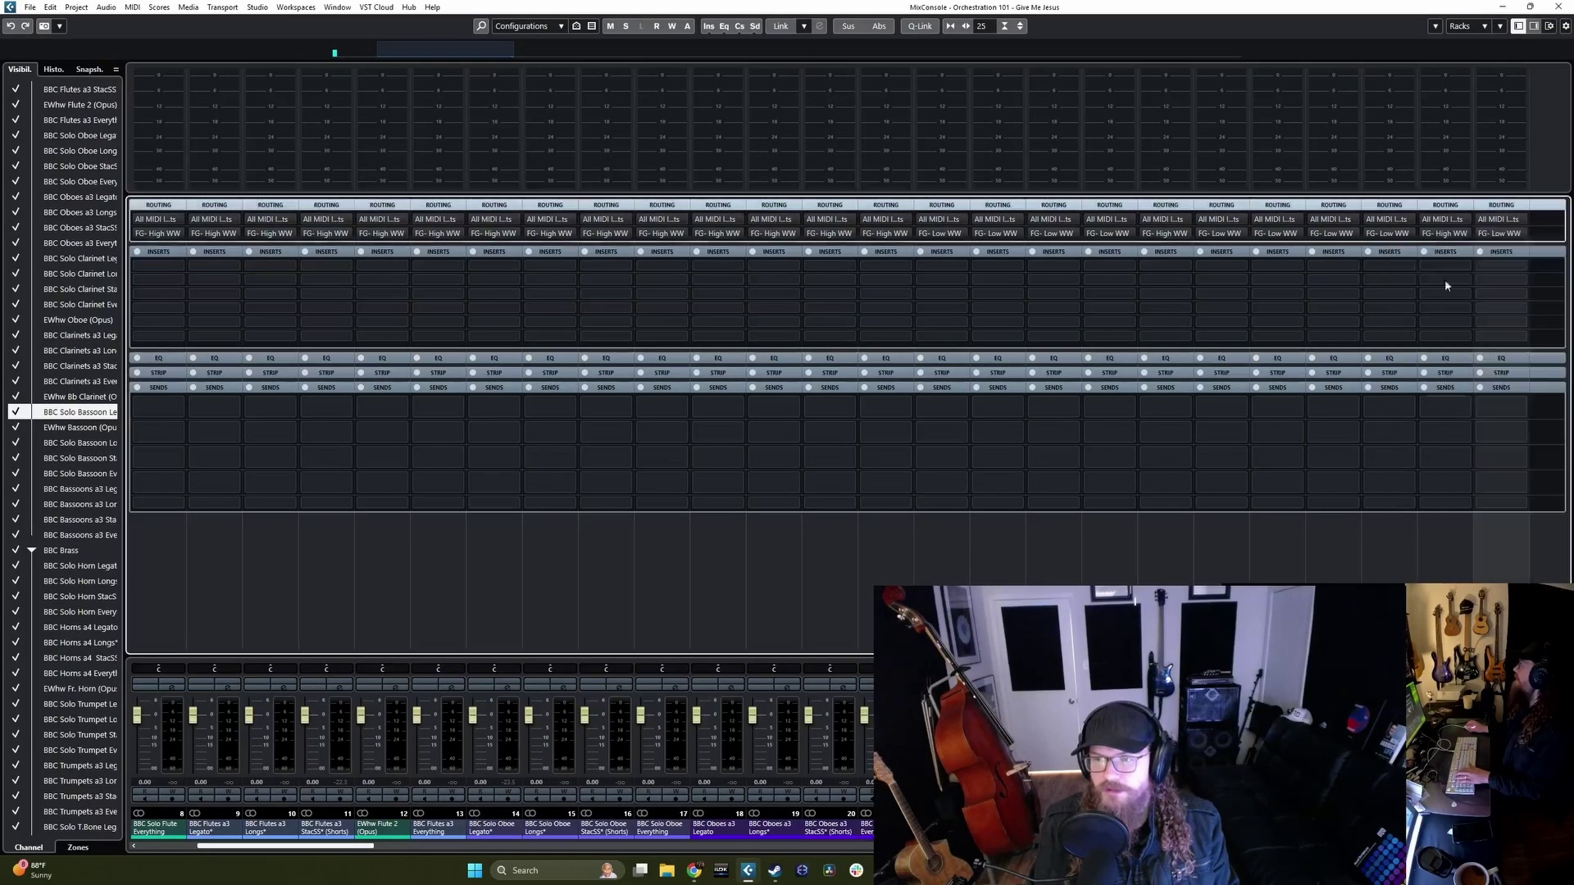
pyautogui.press('F3')
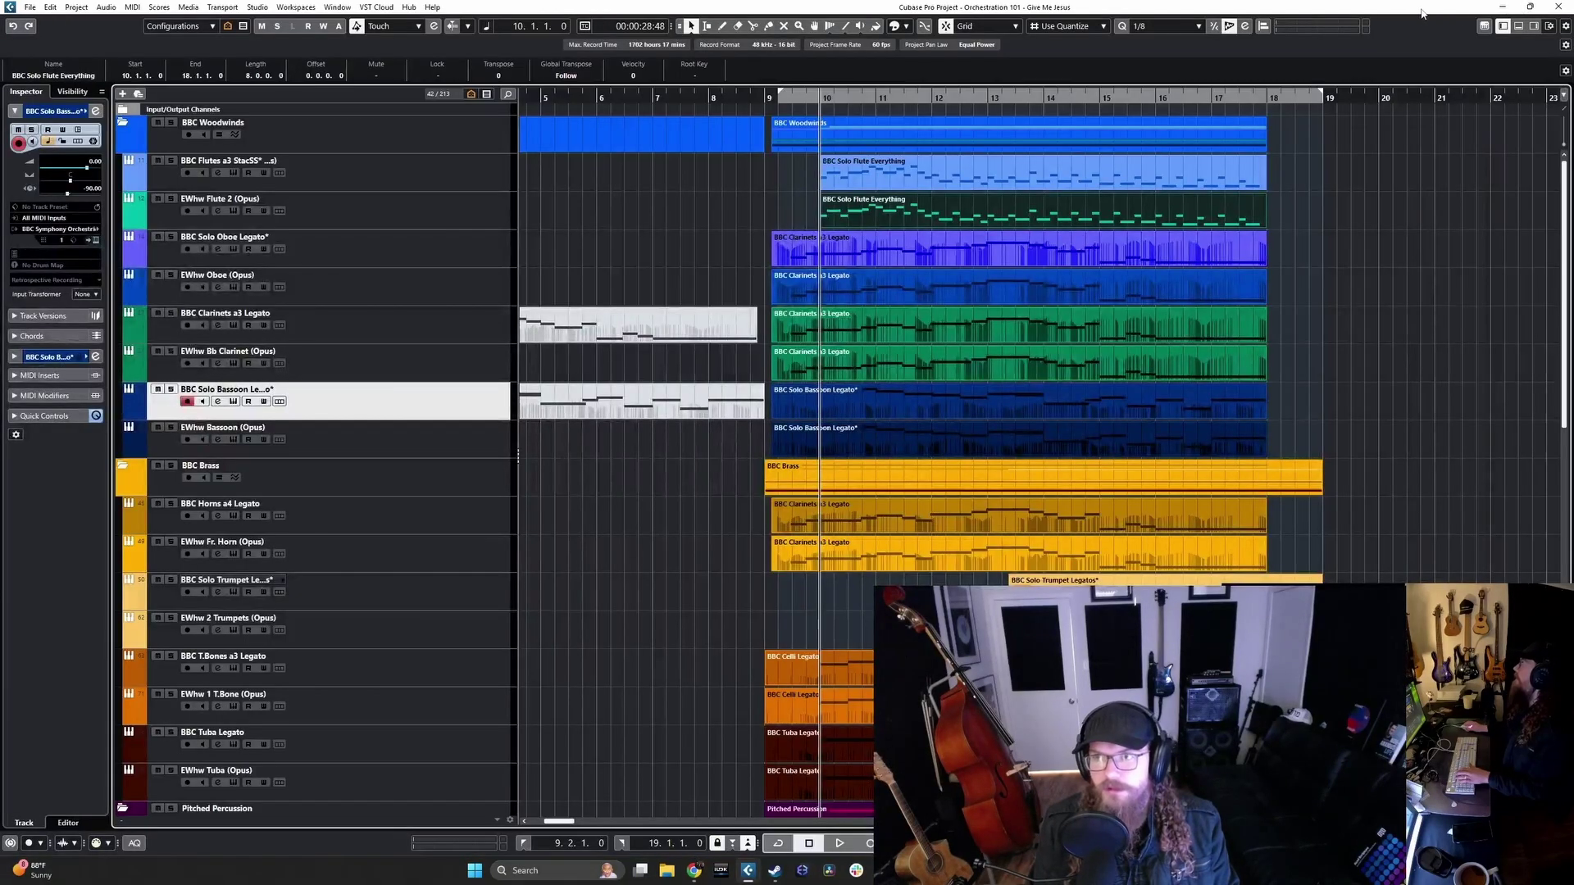
# Step: Route the EWhw Bassoon (Opus) channel's output to the FG- Low WW group
pyautogui.click(397, 369)
pyautogui.click(401, 443)
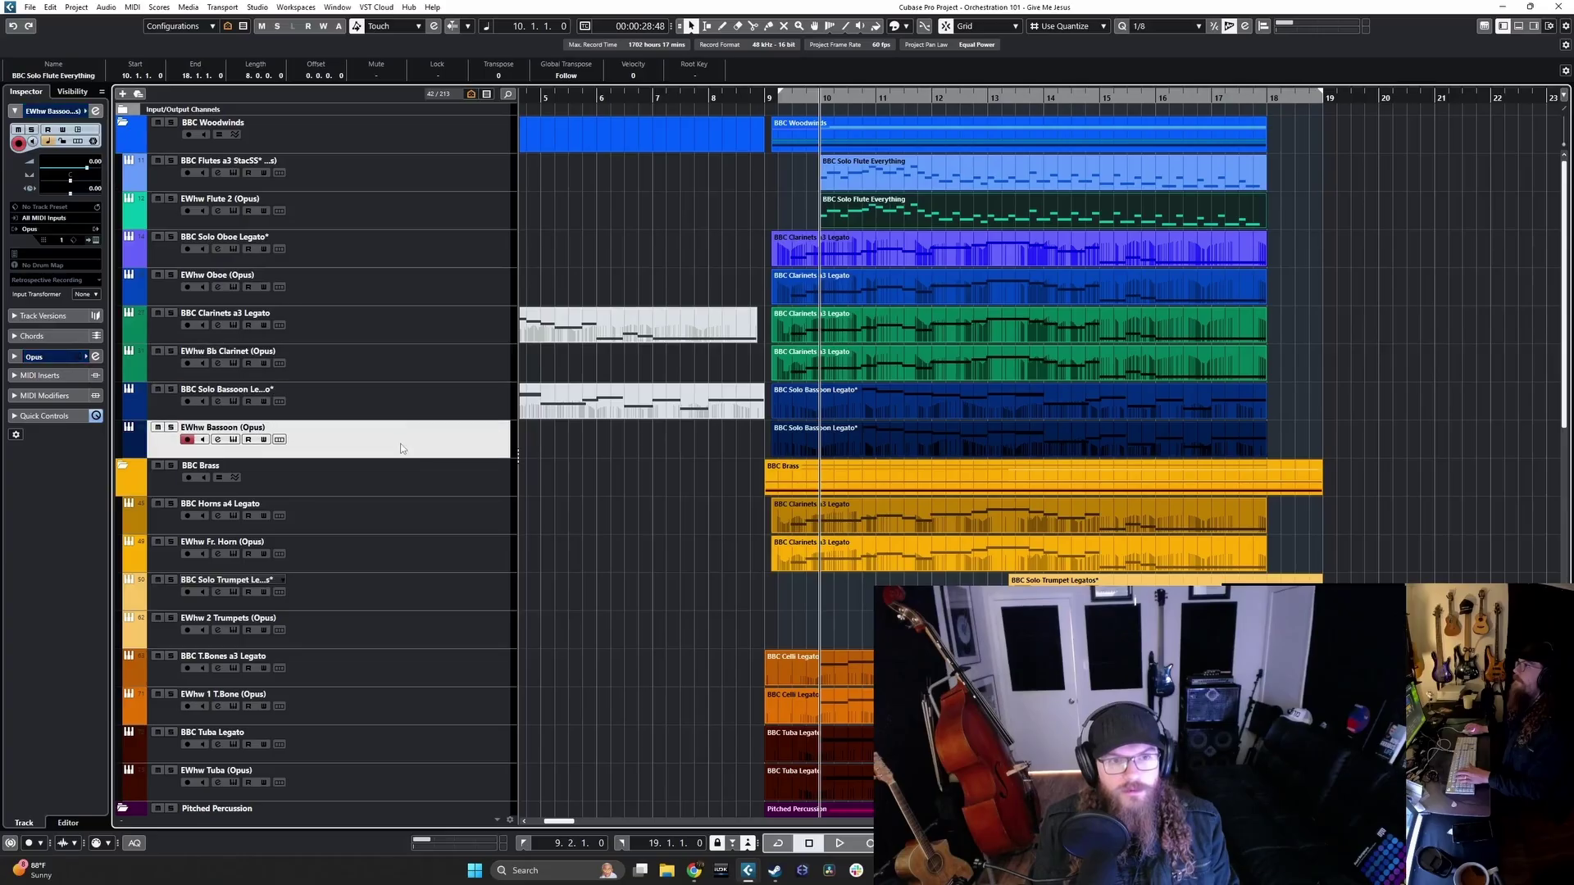
pyautogui.press('F3')
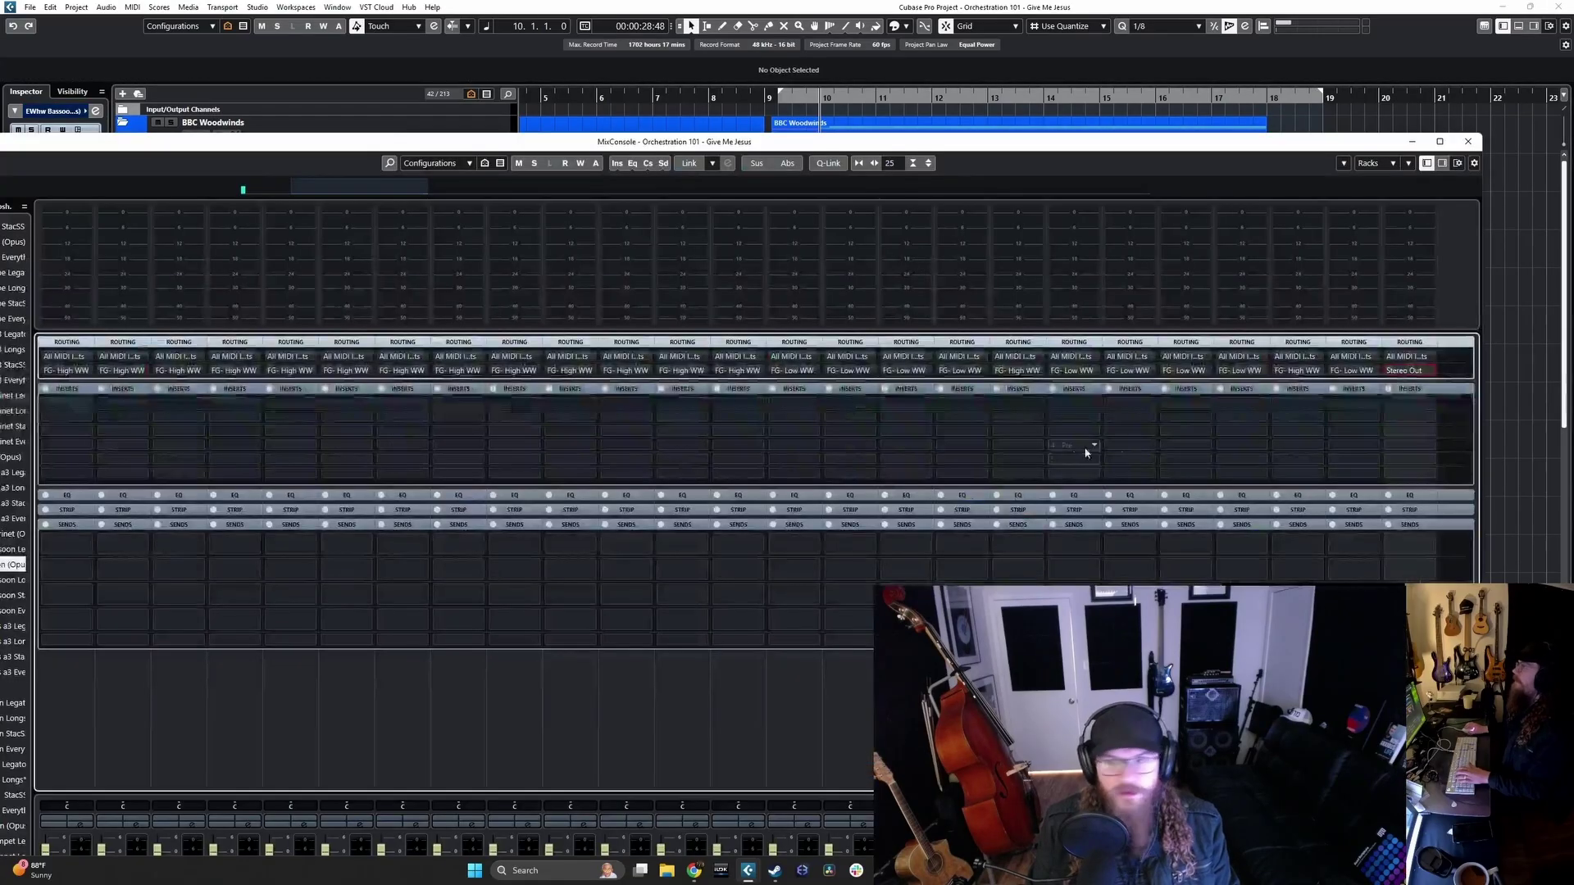
pyautogui.click(1440, 141)
pyautogui.click(1513, 234)
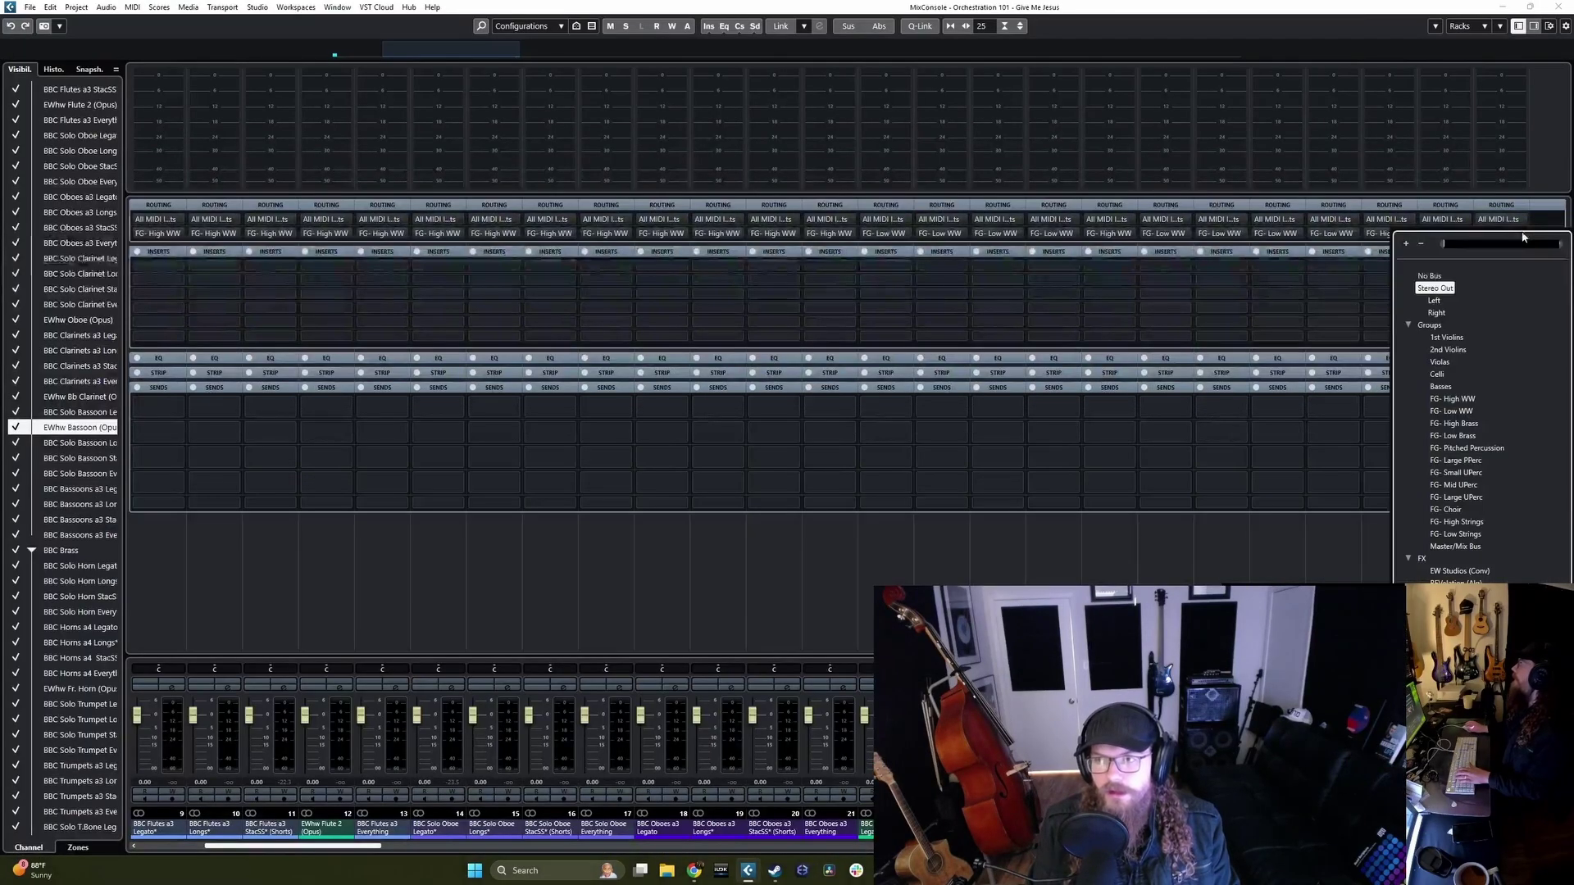
pyautogui.click(1458, 410)
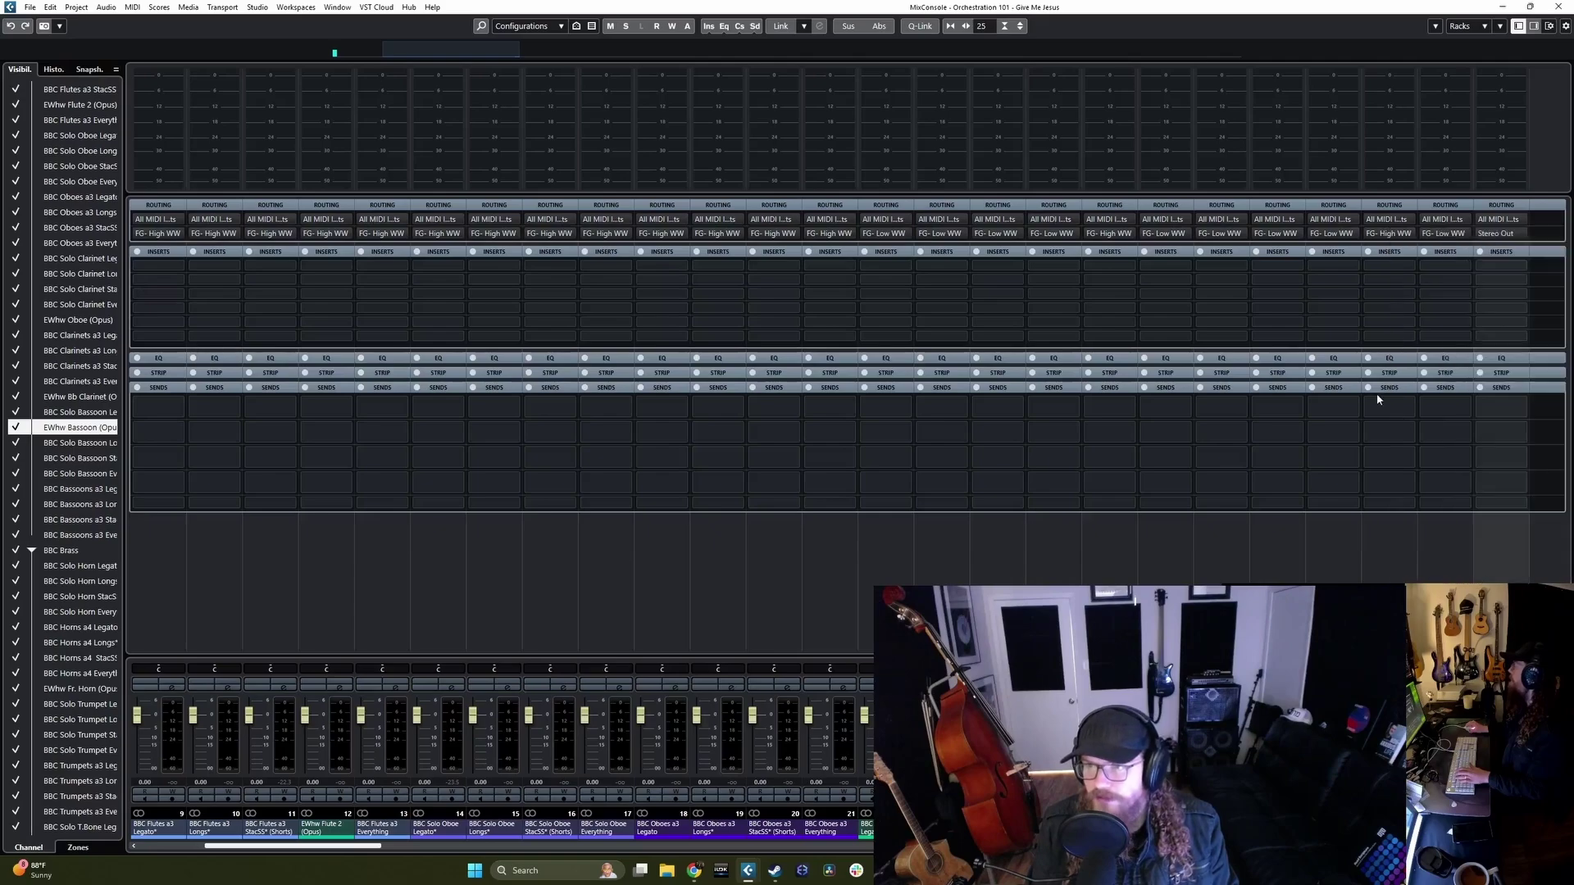
pyautogui.click(1503, 10)
# Step: Check the output routing of the BBC Horns a4 Legato channel in the MixConsole
pyautogui.scroll(-4, 390, 488)
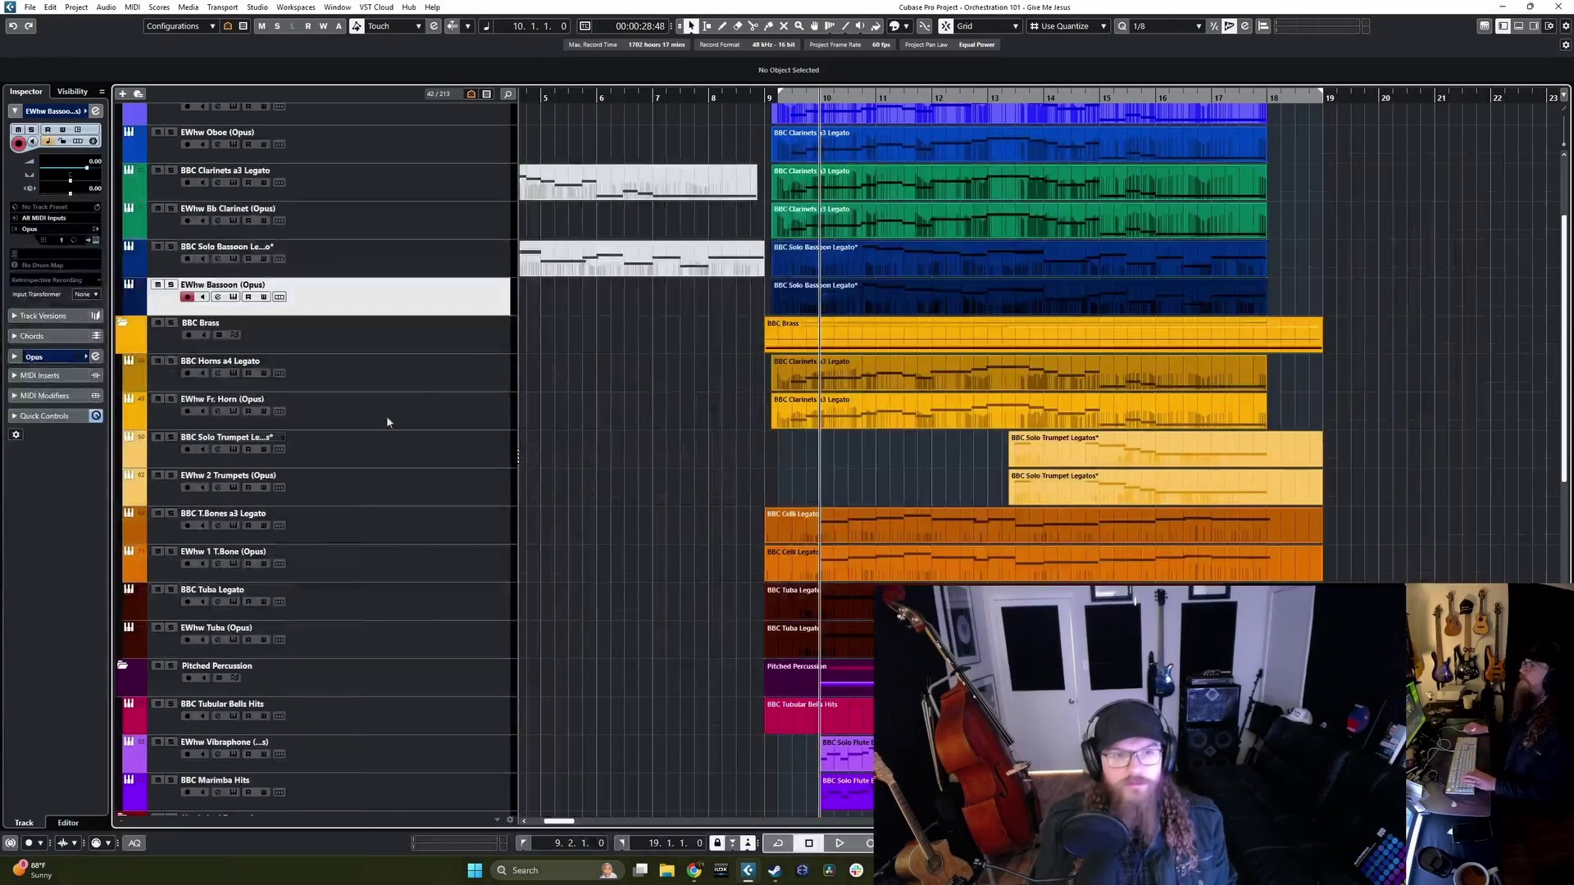
pyautogui.click(426, 378)
pyautogui.scroll(-3, 414, 394)
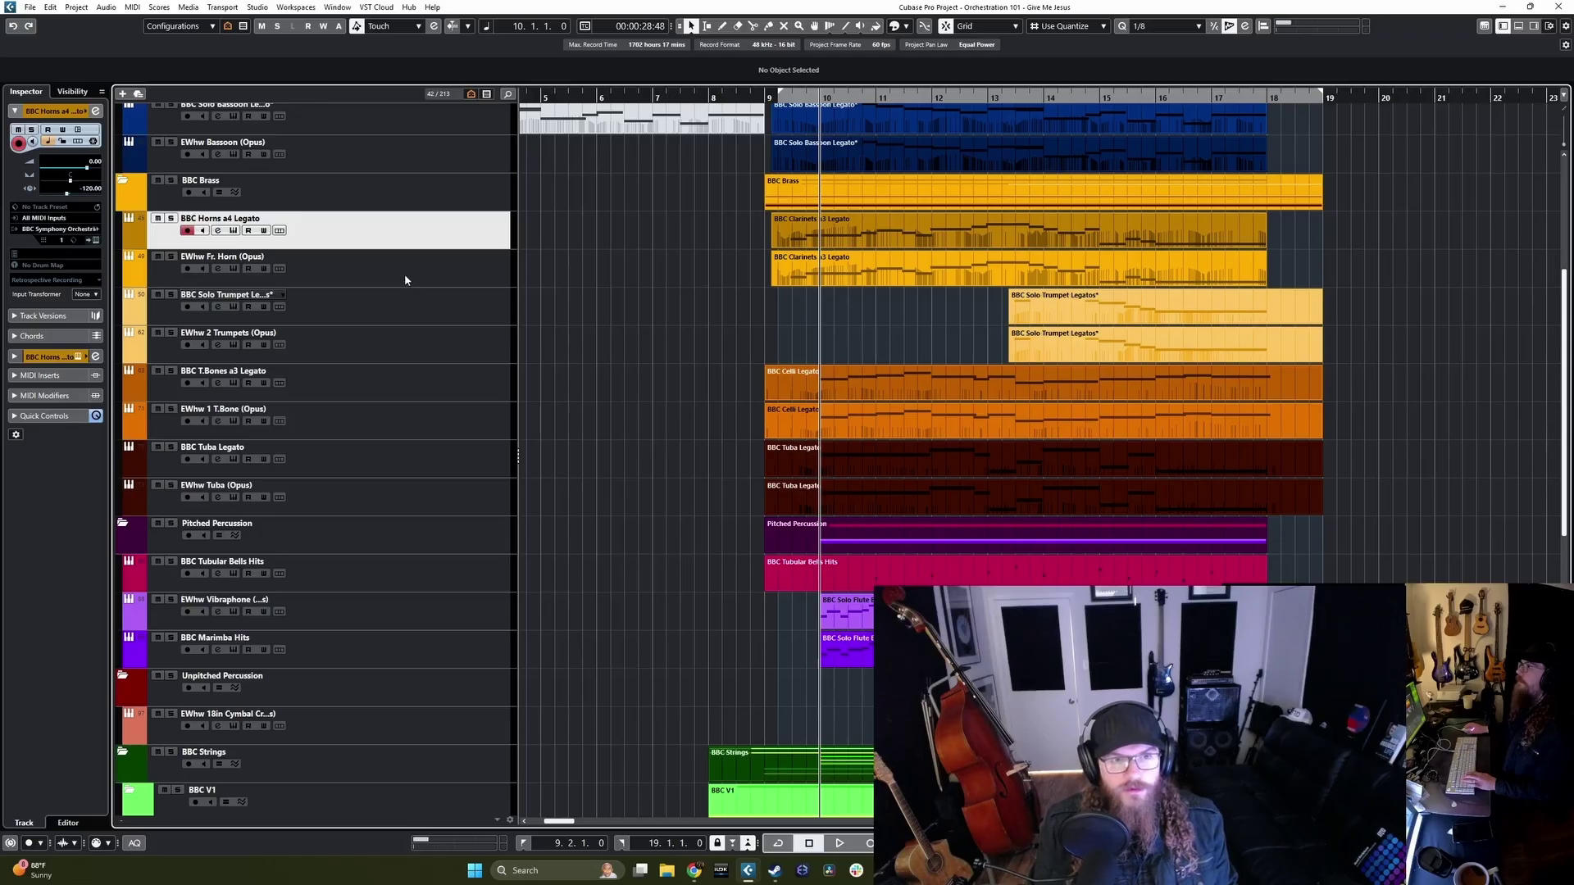
pyautogui.press('F3')
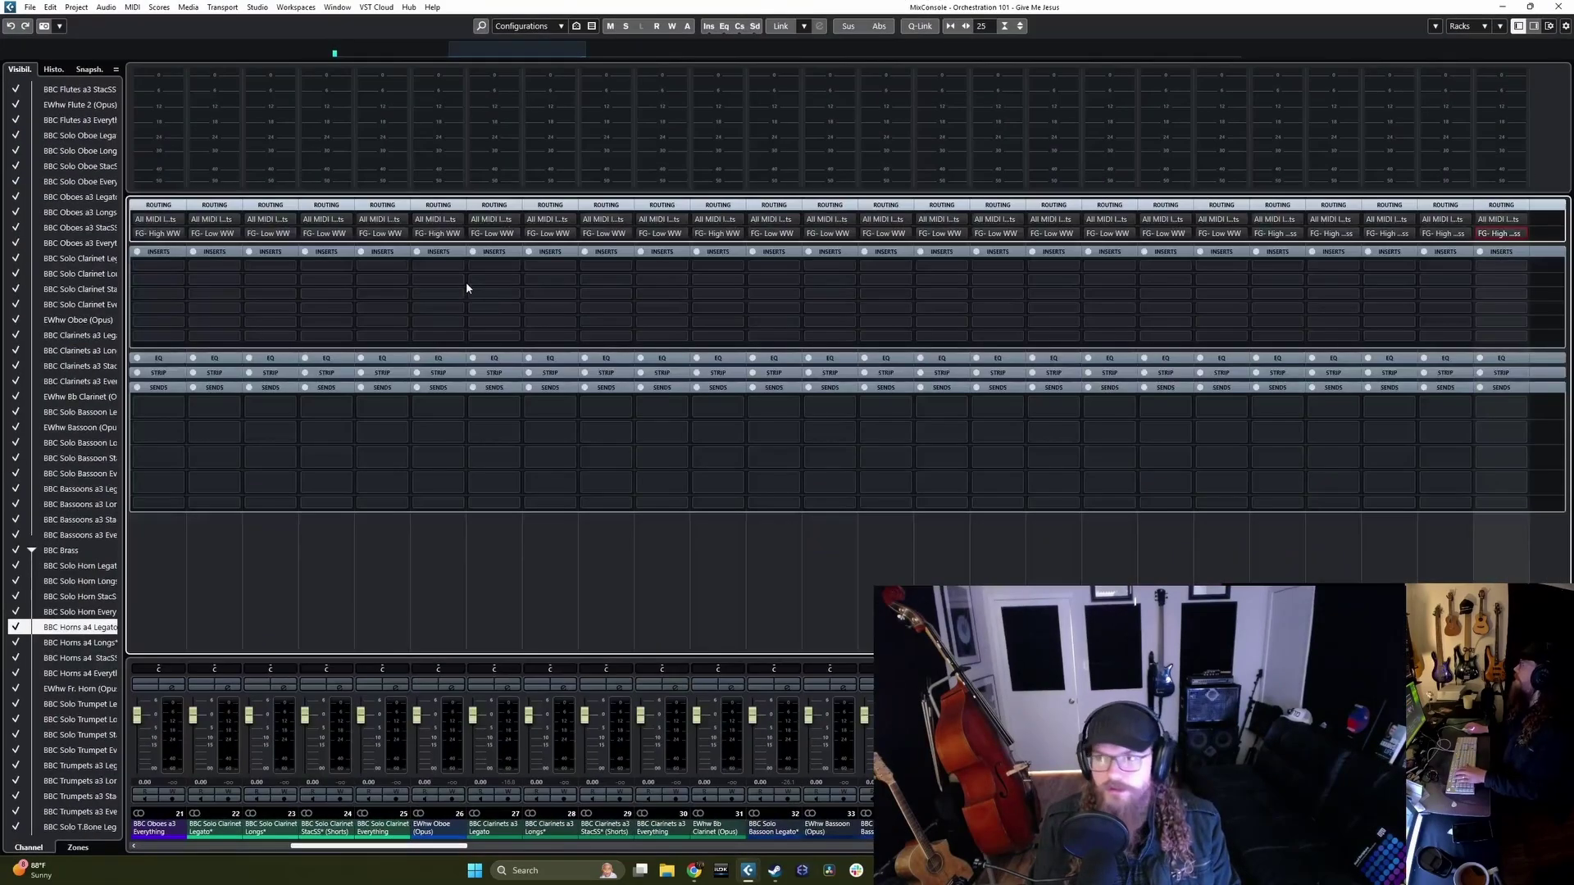
pyautogui.press('F3')
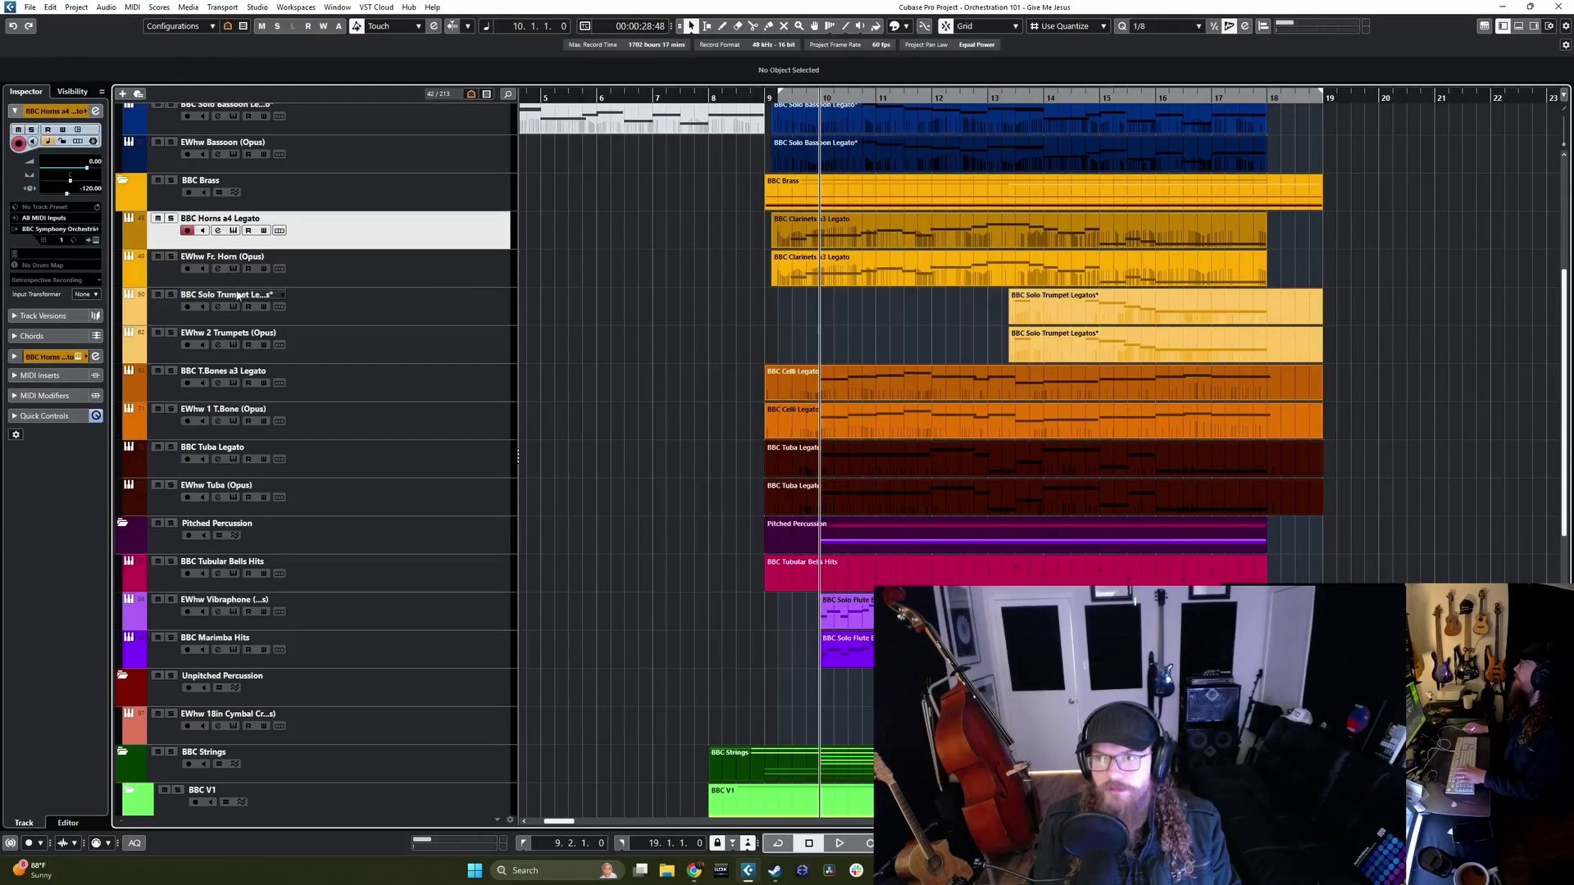
# Step: Route the EWhw Fr. Horn (Opus) and EWhw 2 Trumpets (Opus) channels together to the FG- High Brass group
pyautogui.click(356, 274)
pyautogui.keyDown('ctrl'); pyautogui.click(338, 349); pyautogui.keyUp('ctrl')
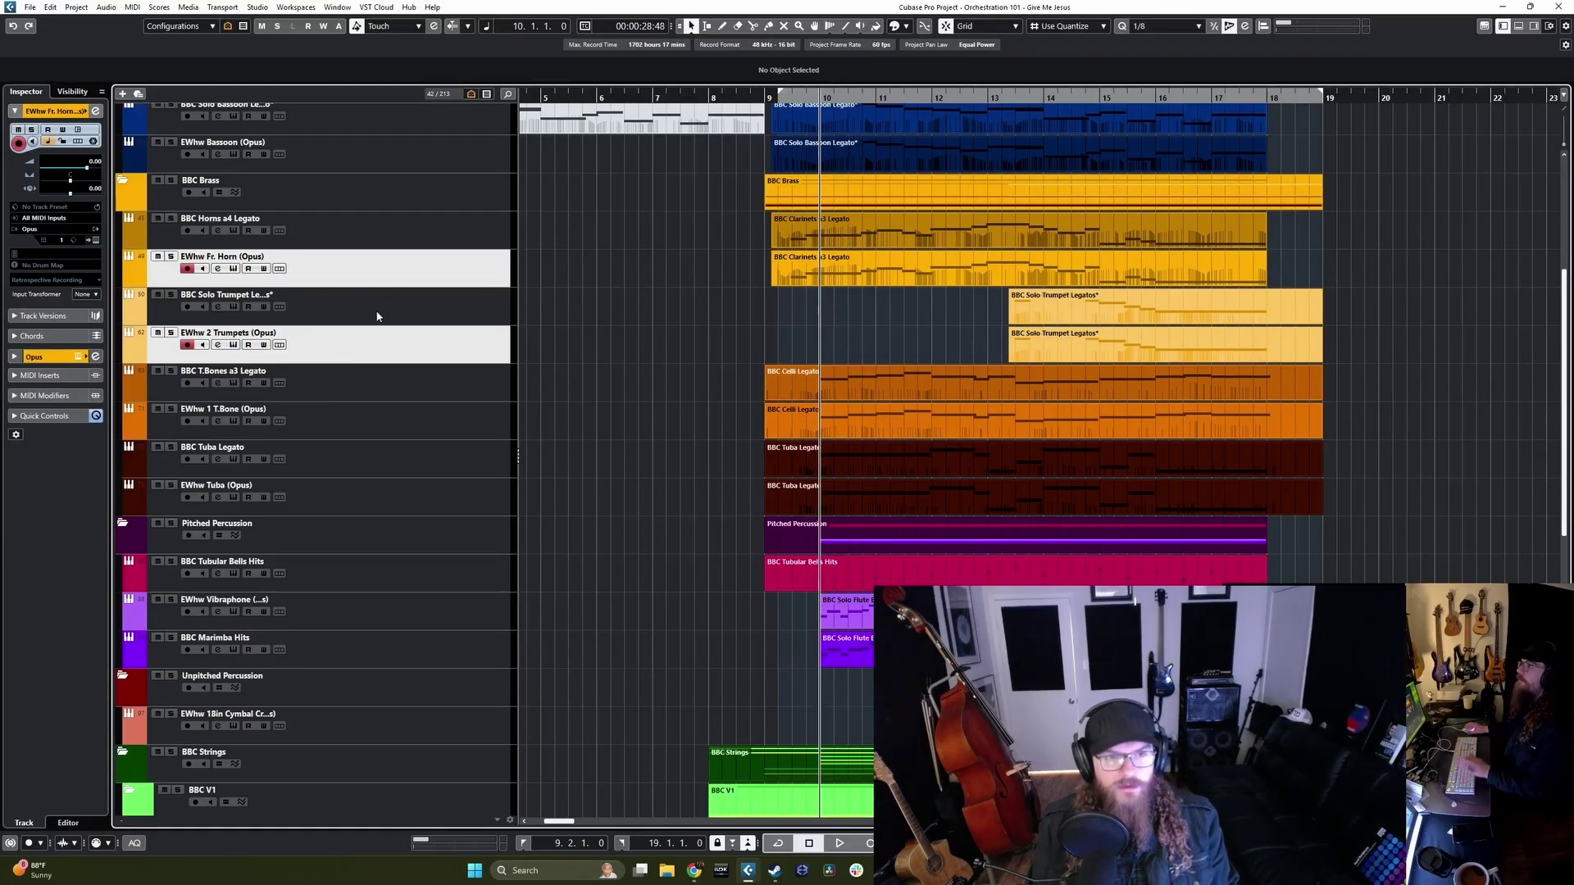
pyautogui.press('F3')
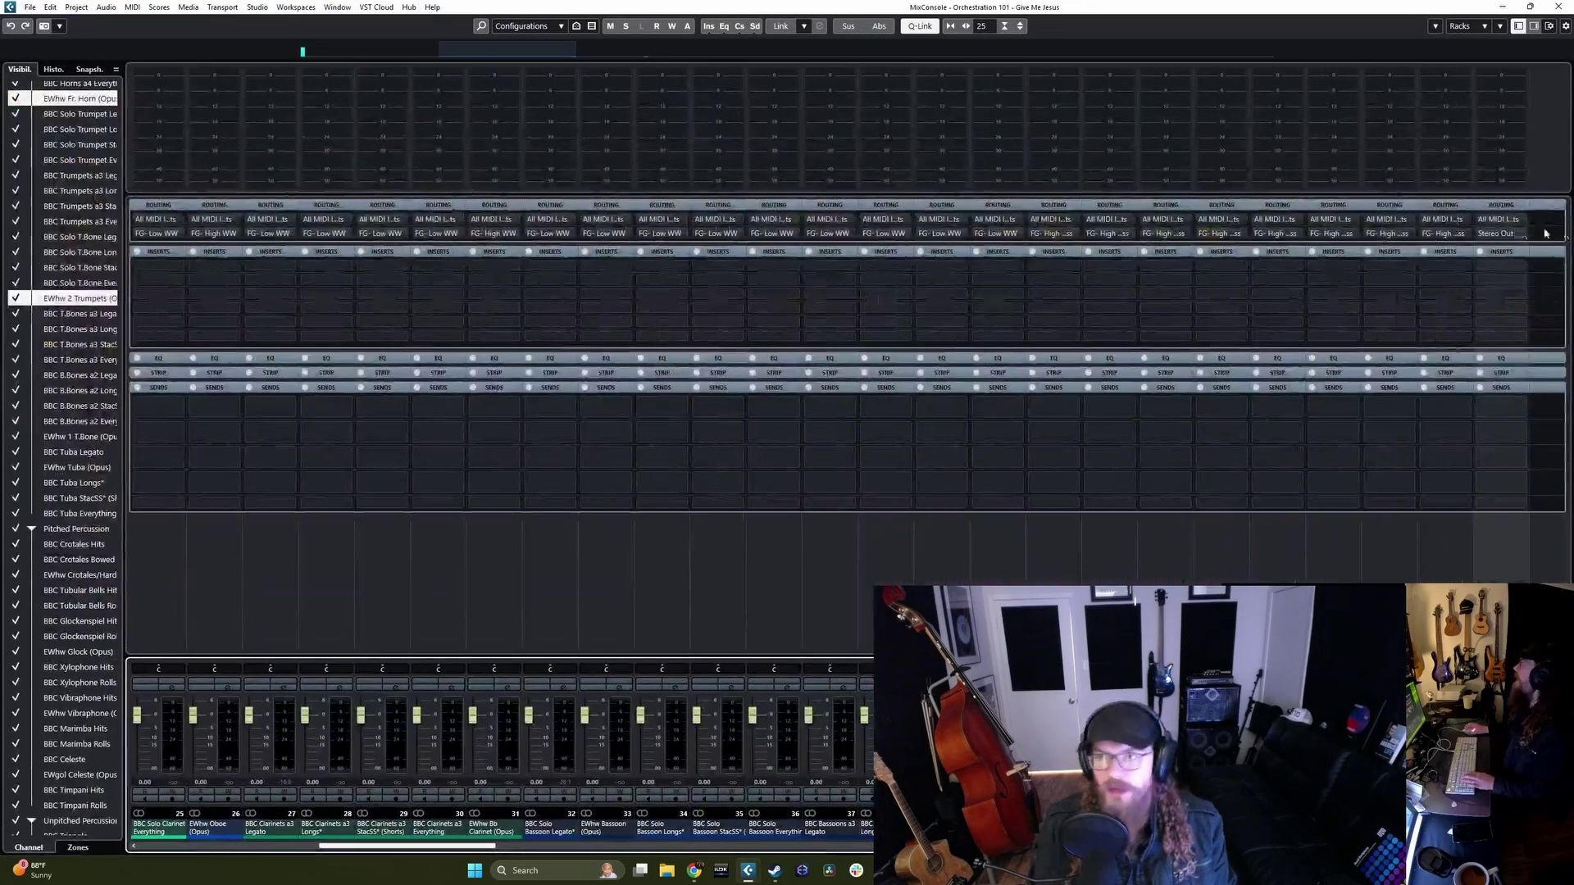
pyautogui.click(1518, 234)
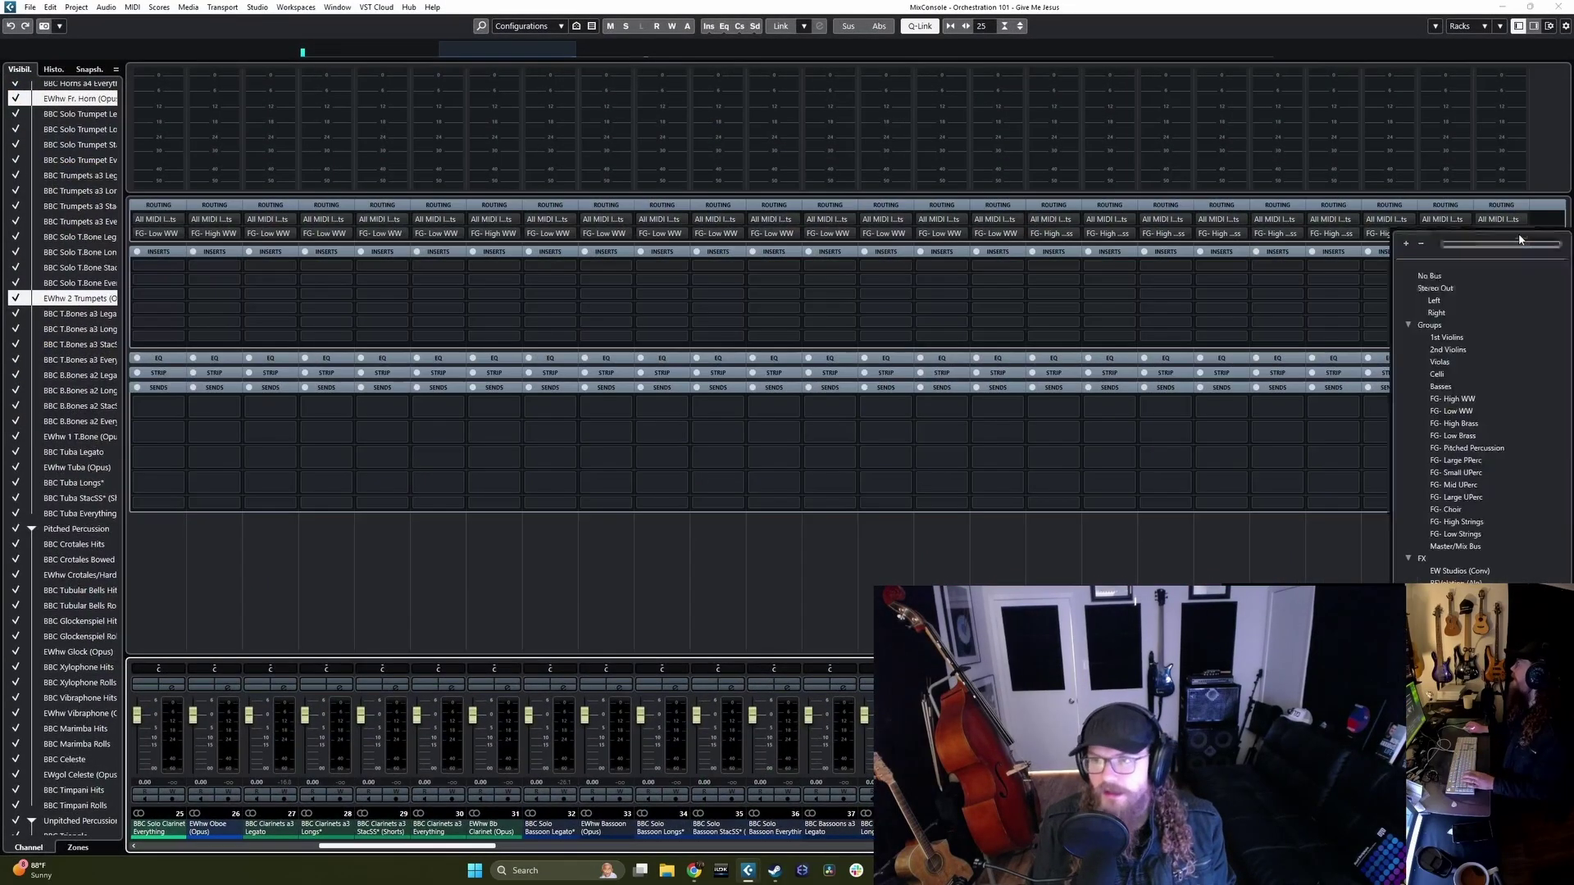
pyautogui.click(1456, 424)
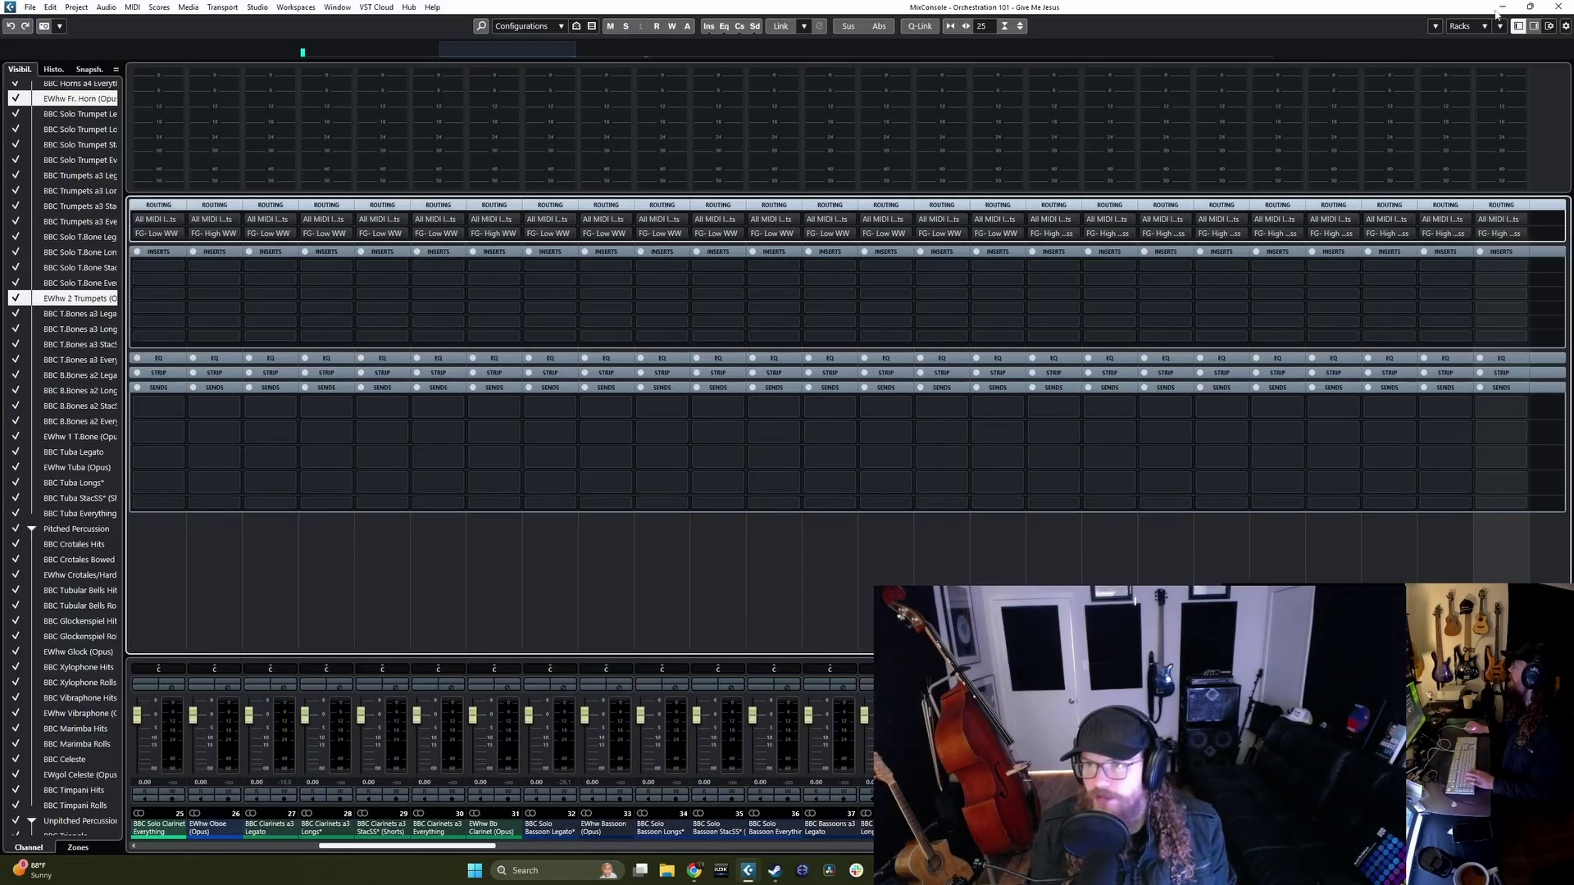
pyautogui.click(1502, 8)
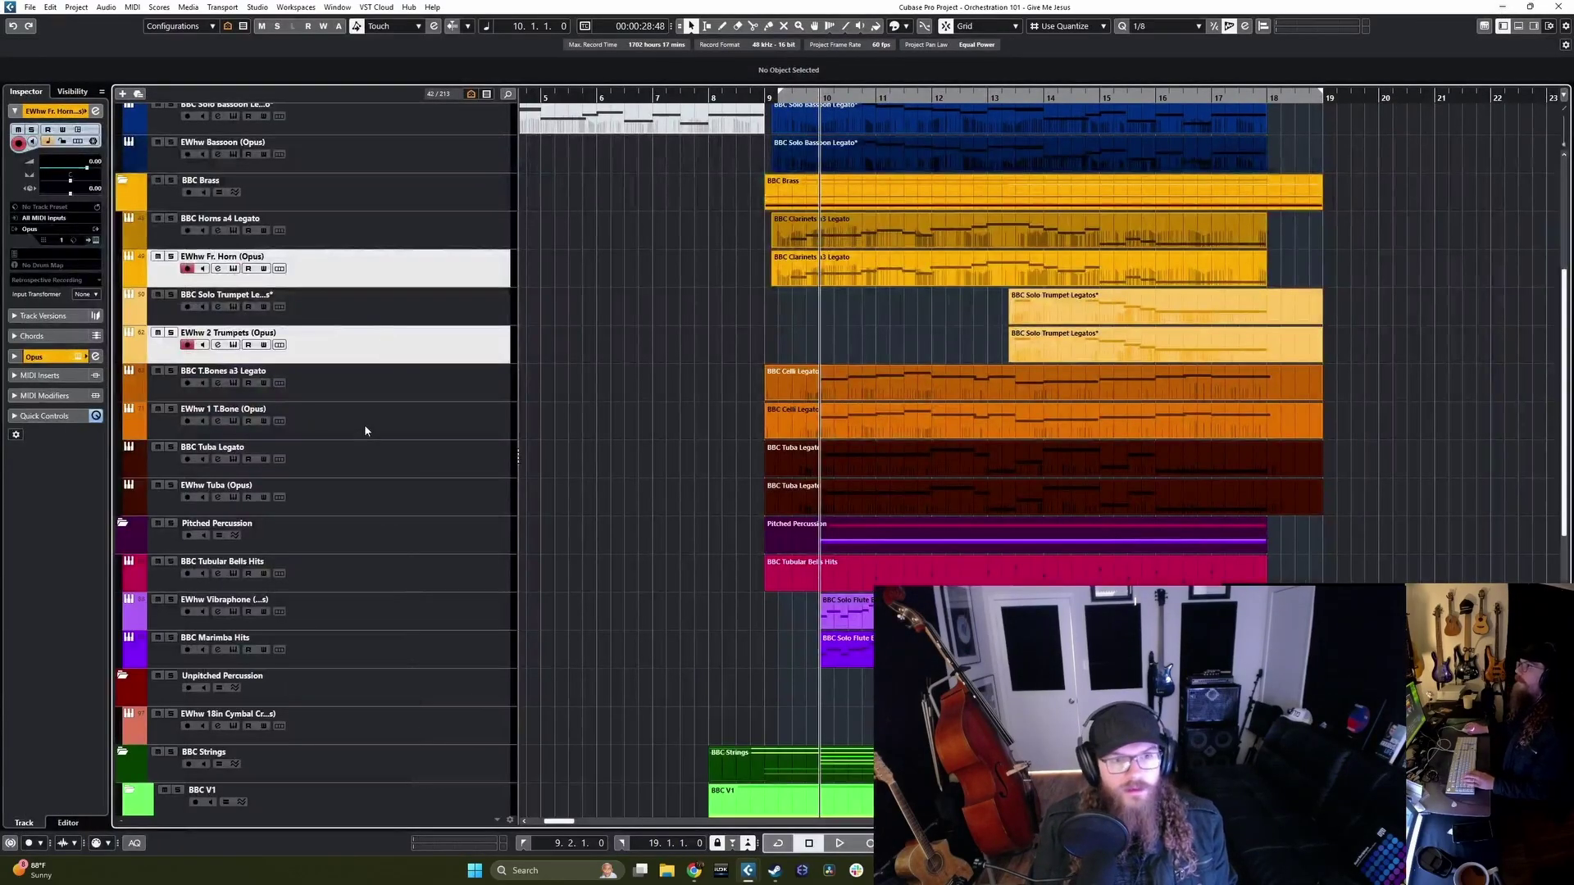
# Step: Route the EWhw 1 T.Bone (Opus) and EWhw Tuba (Opus) channels together to the FG- Low Brass group
pyautogui.click(365, 431)
pyautogui.keyDown('ctrl'); pyautogui.click(357, 497); pyautogui.keyUp('ctrl')
pyautogui.press('F3')
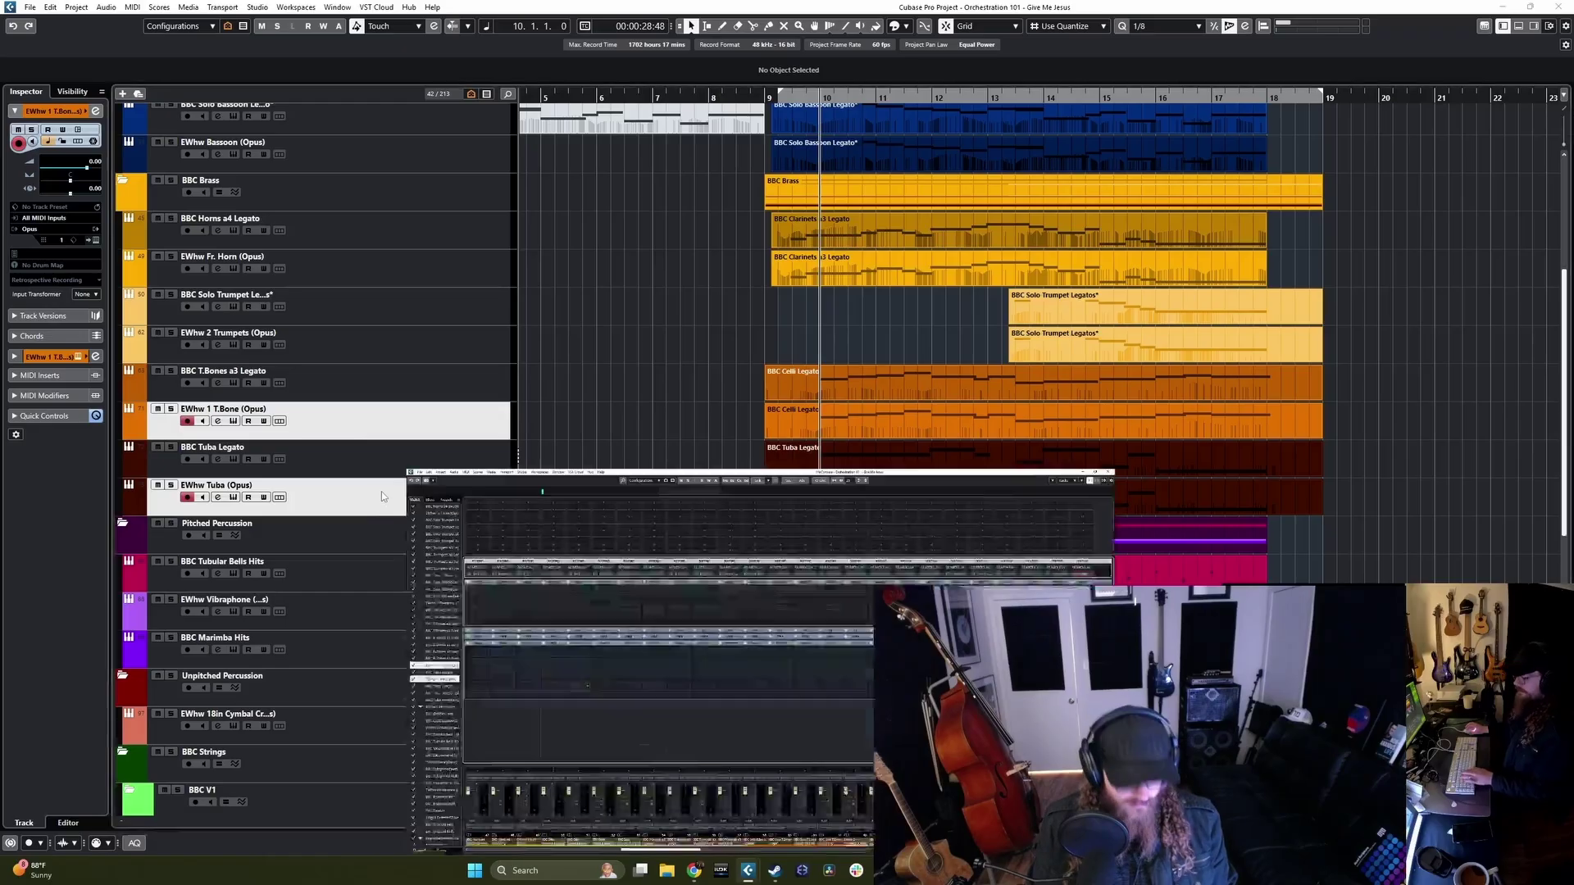
pyautogui.hscroll(4, 592, 820)
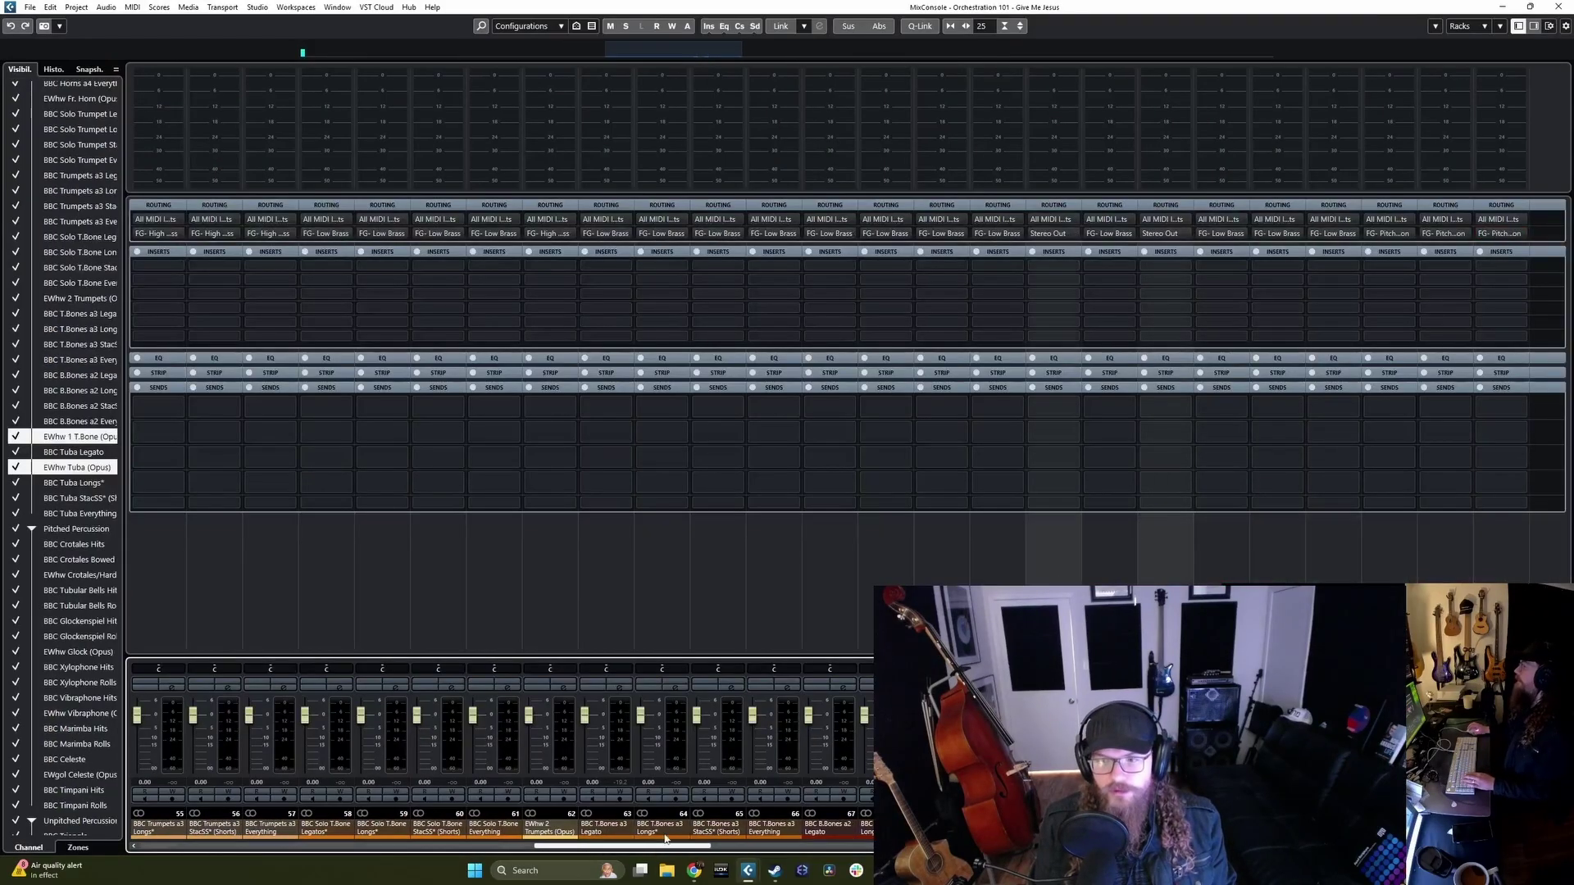
pyautogui.keyDown('alt'); pyautogui.keyDown('shift'); pyautogui.click(1066, 234); pyautogui.keyUp('shift'); pyautogui.keyUp('alt')
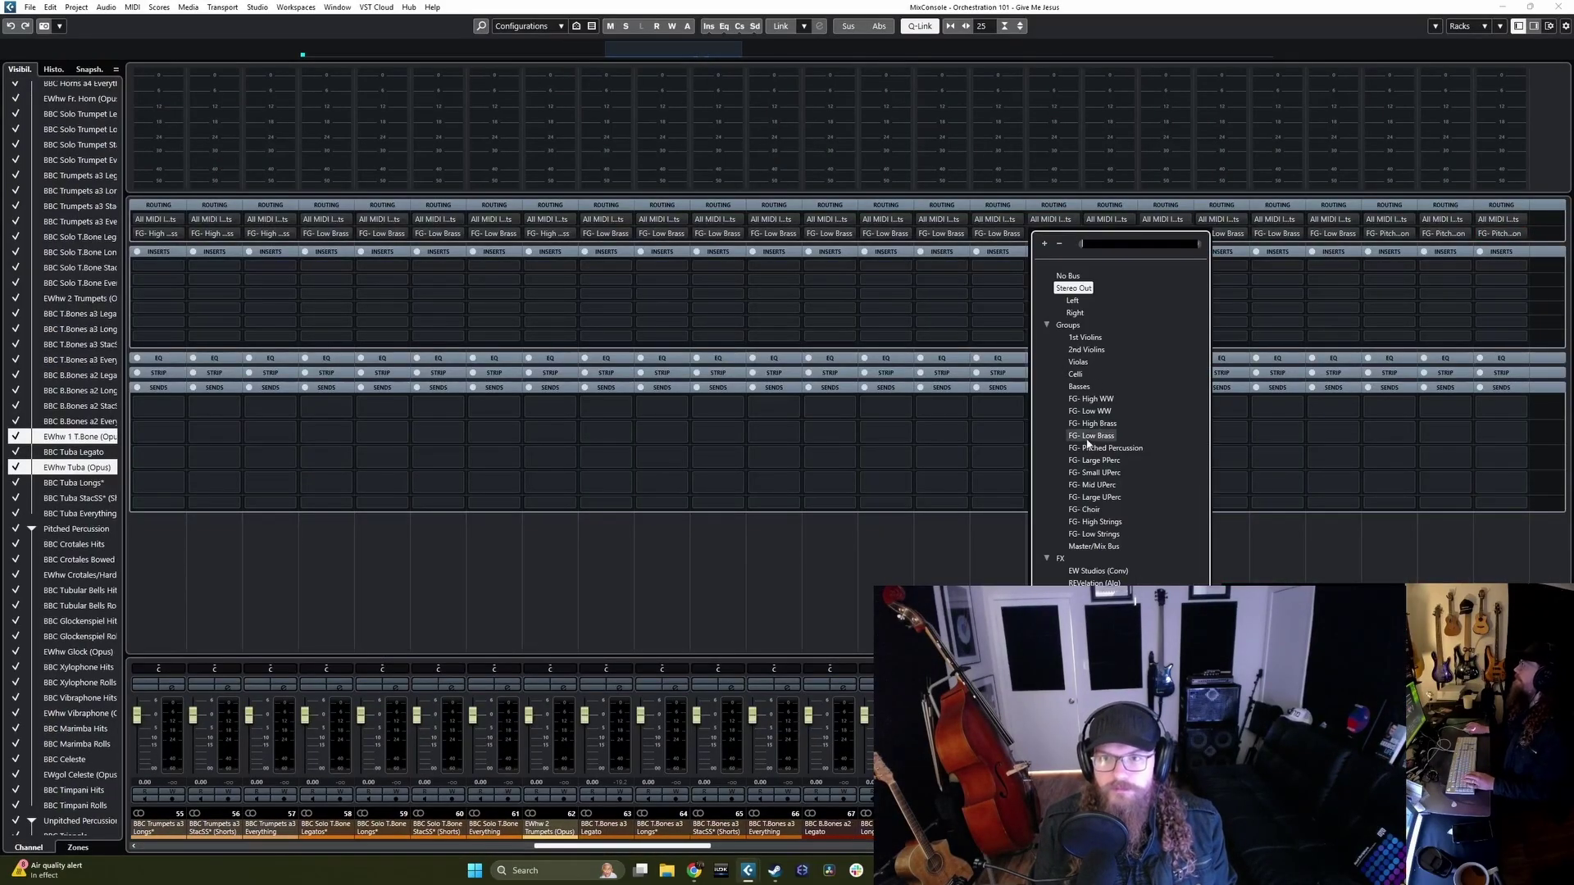
pyautogui.press('Escape')
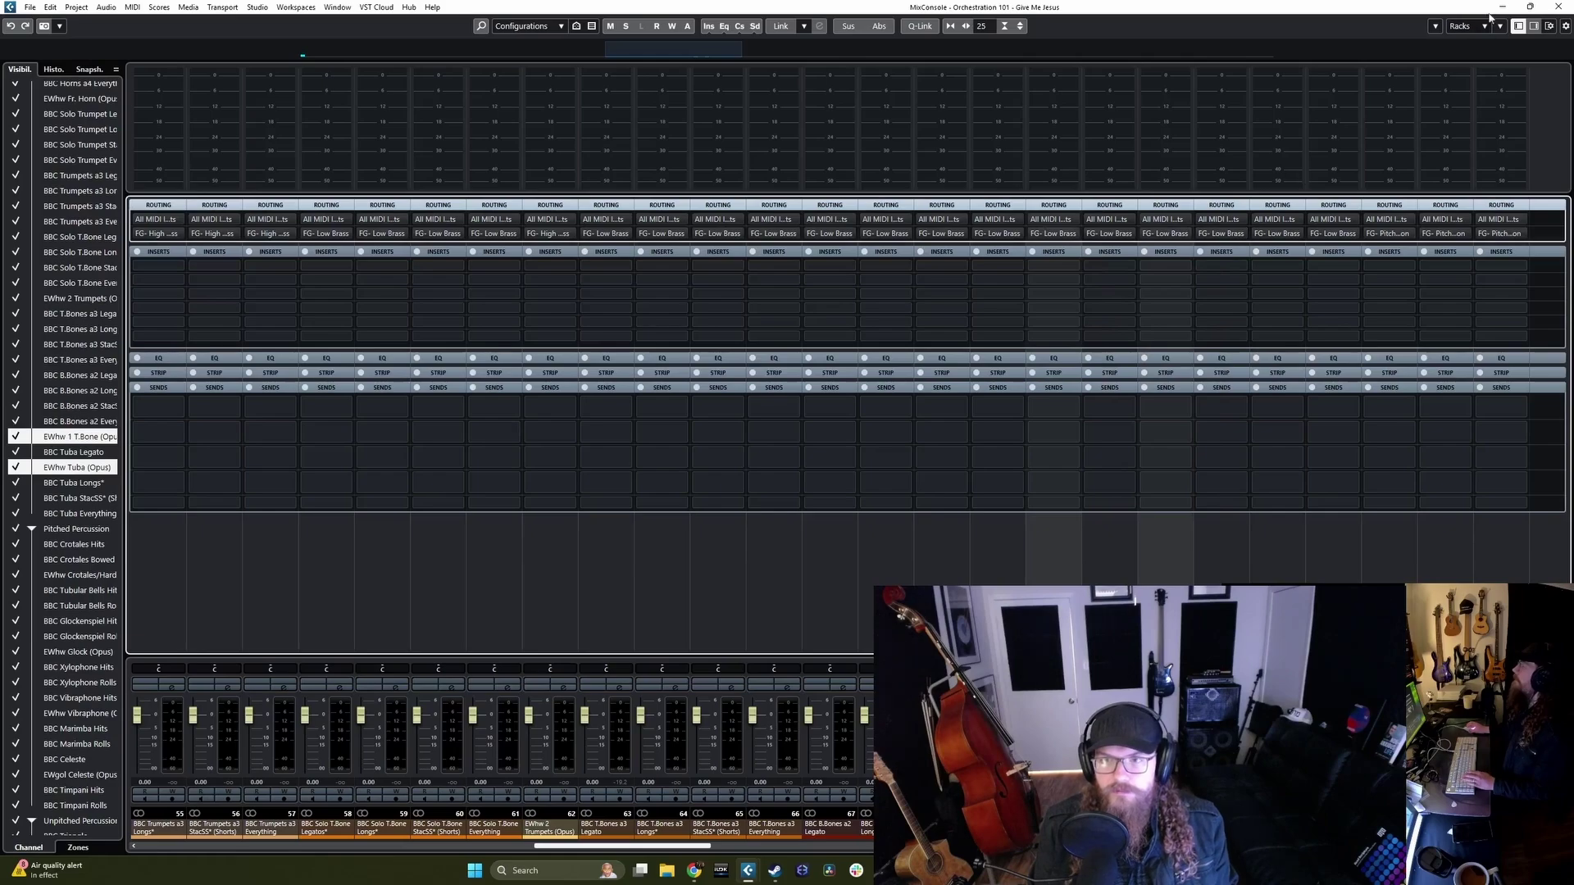
pyautogui.press('F3')
# Step: Route the EWhw 1 Violin 1 Leg, EWhw 1 Violin 2 Pizz and EWhw 1 Viola Pizz channels together to the FG- High Strings group
pyautogui.scroll(-3, 365, 528)
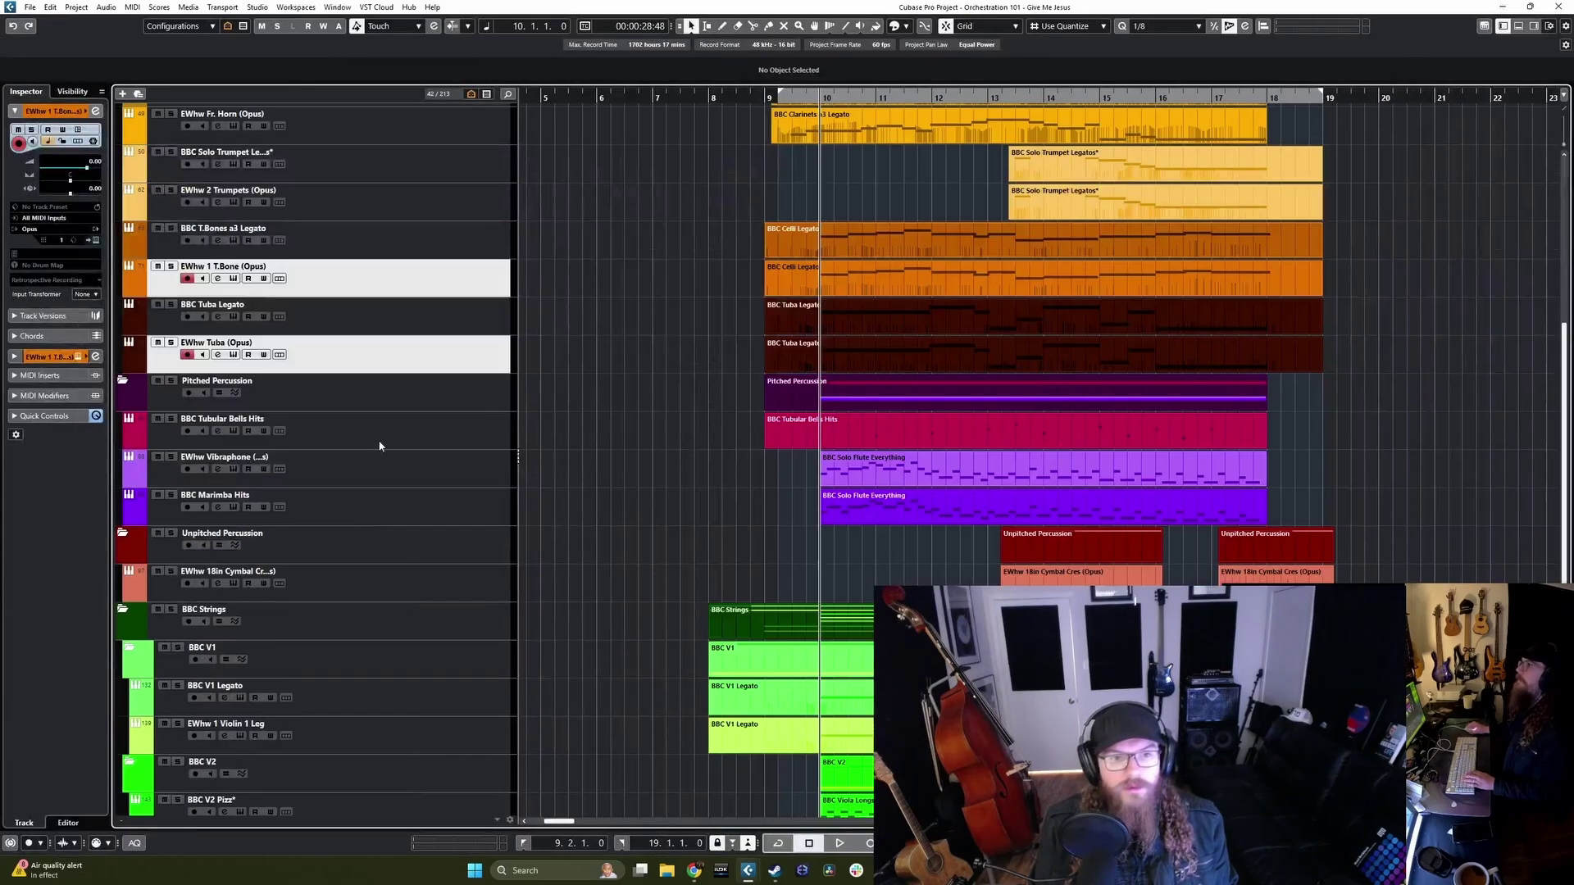
pyautogui.scroll(-3, 382, 413)
pyautogui.scroll(-3, 380, 435)
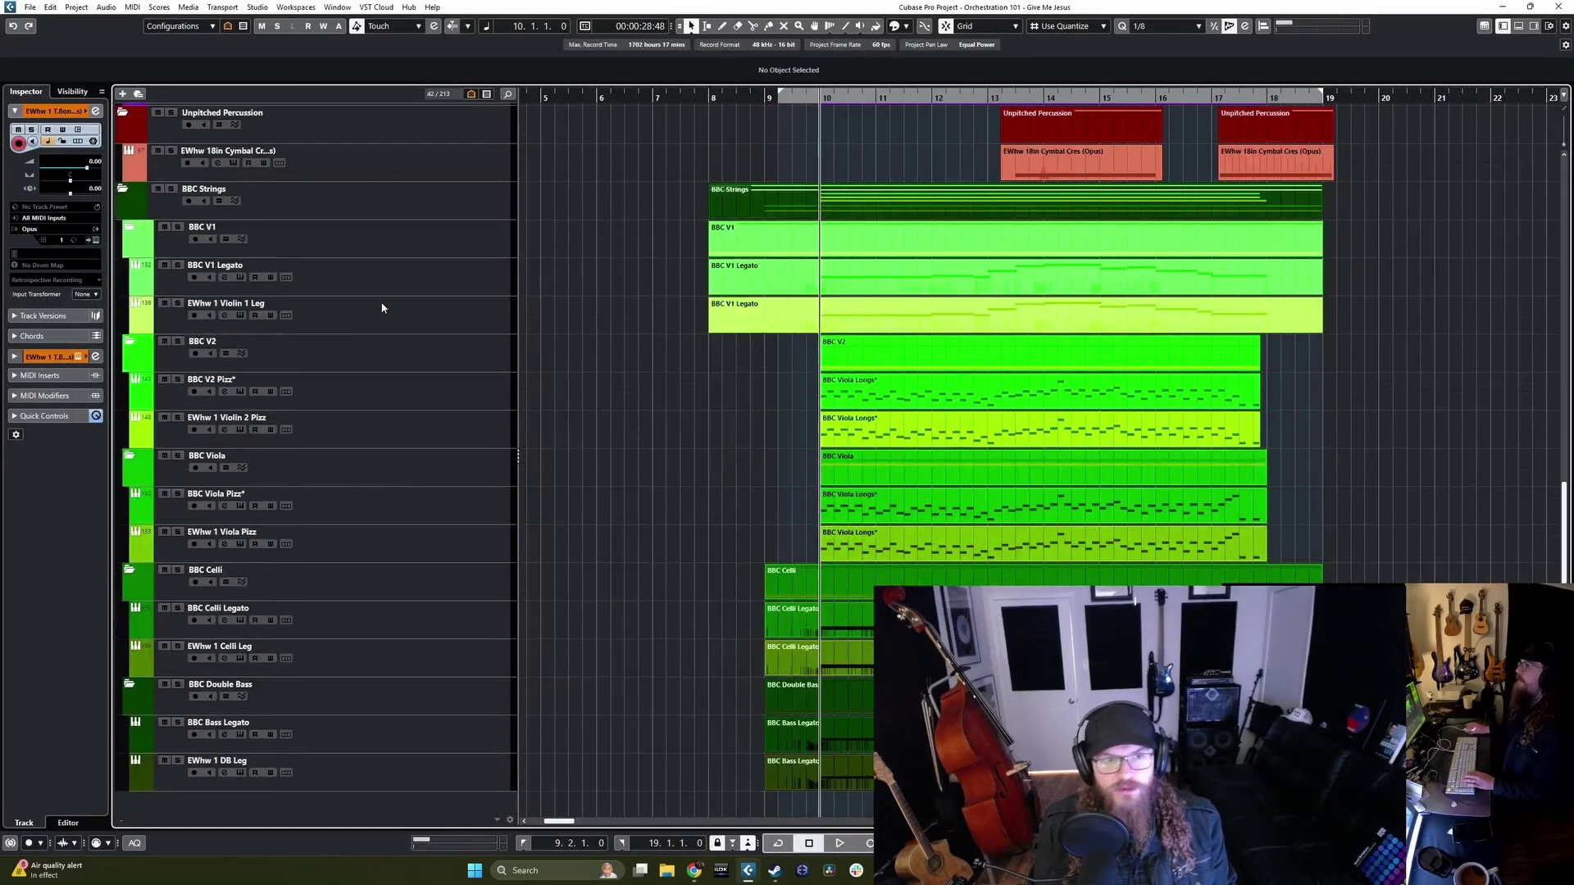
pyautogui.click(383, 320)
pyautogui.keyDown('ctrl'); pyautogui.click(341, 421); pyautogui.keyUp('ctrl')
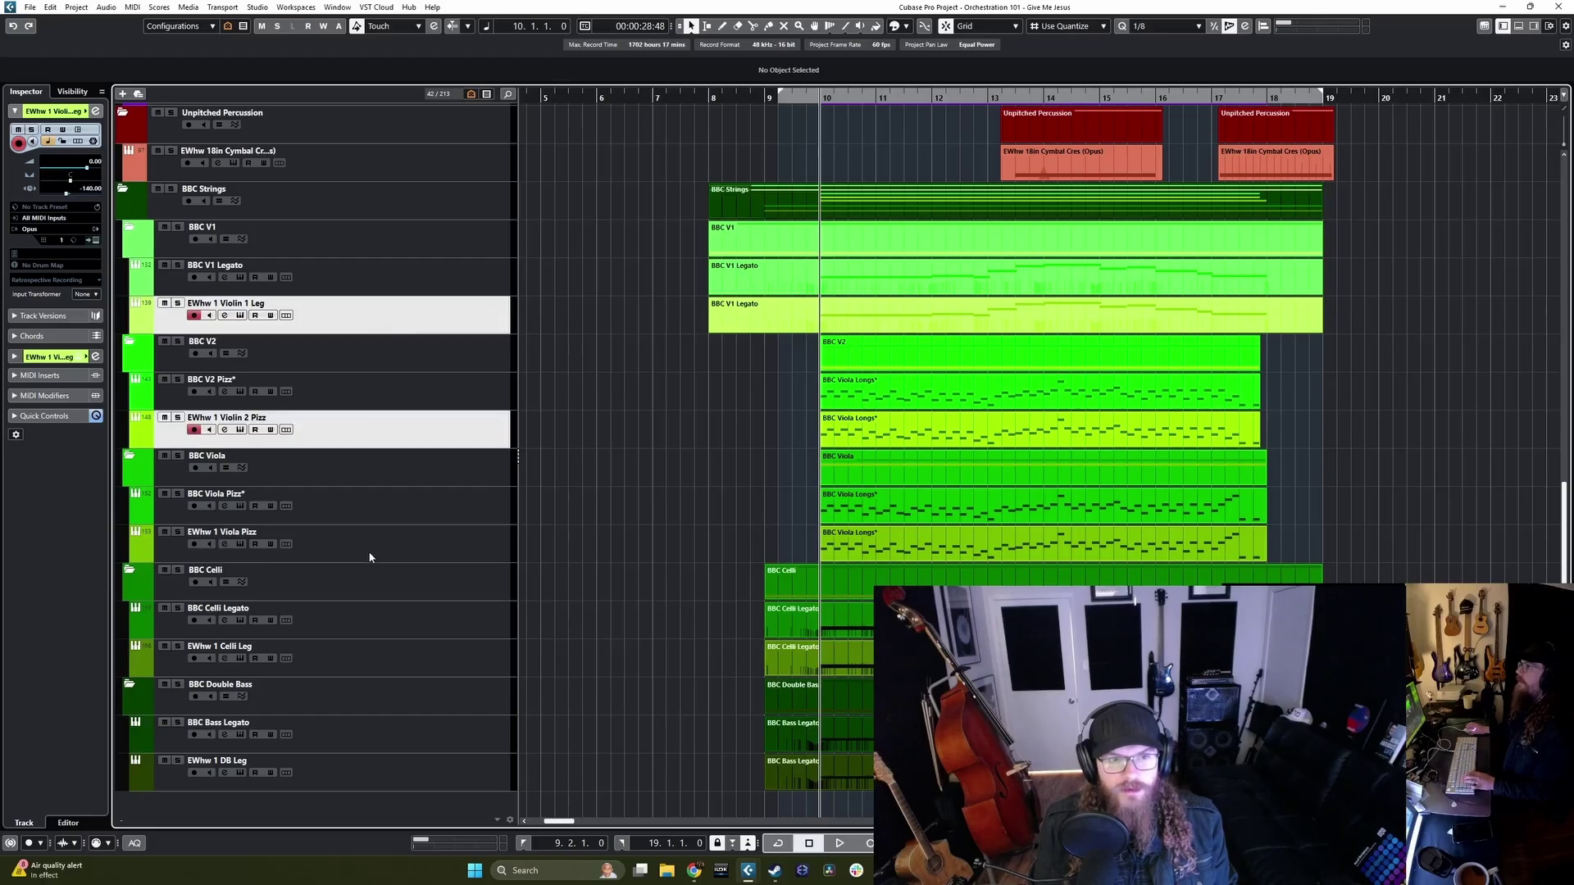
pyautogui.keyDown('ctrl'); pyautogui.click(369, 545); pyautogui.keyUp('ctrl')
pyautogui.press('F3')
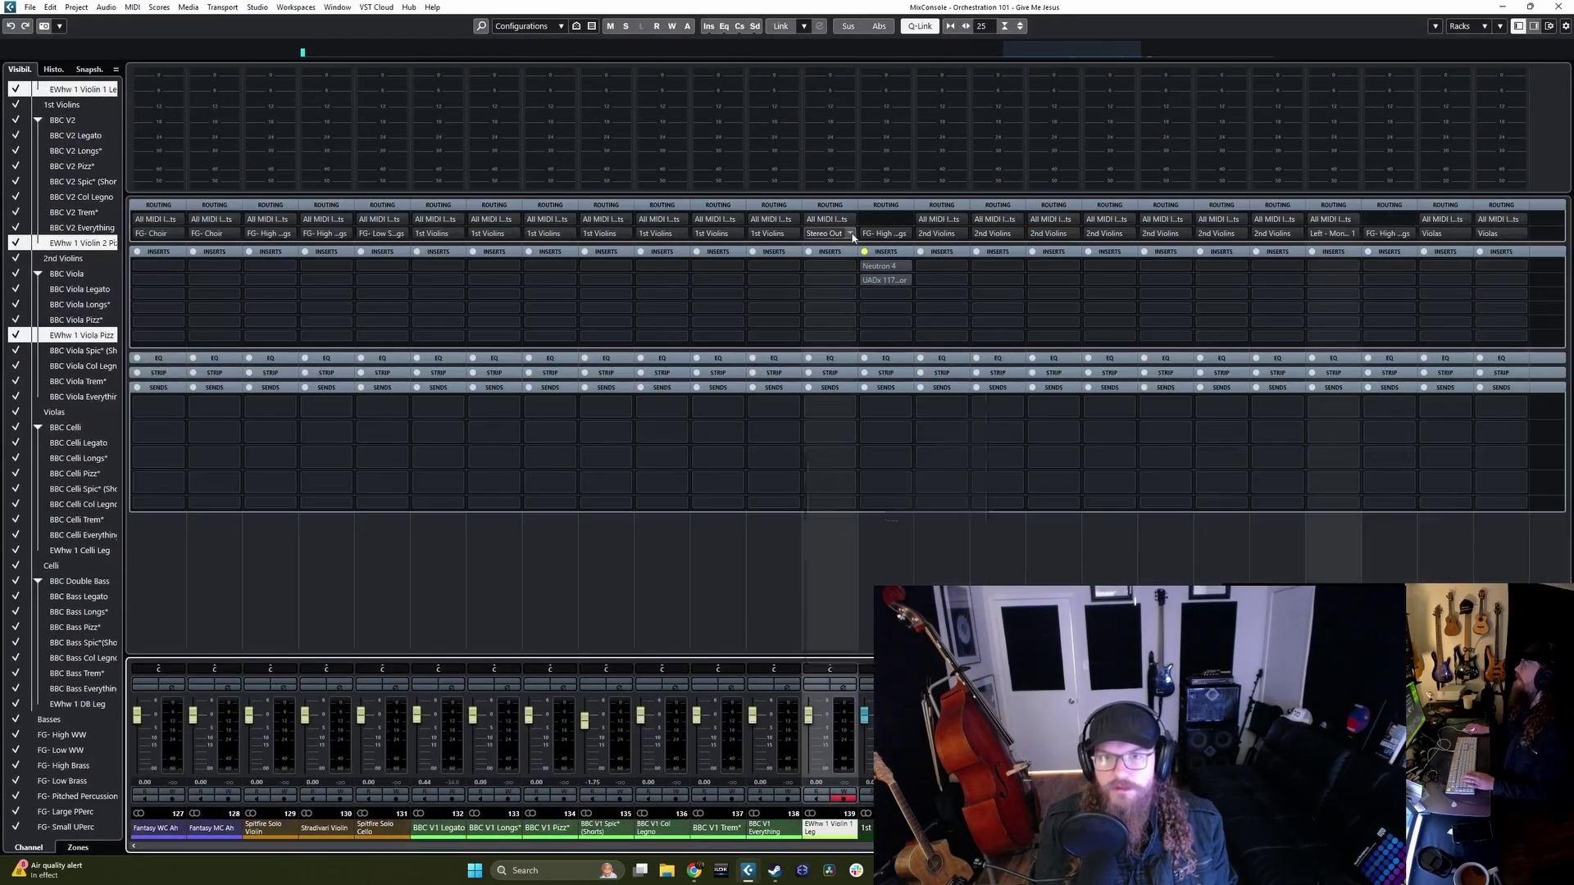
pyautogui.click(830, 234)
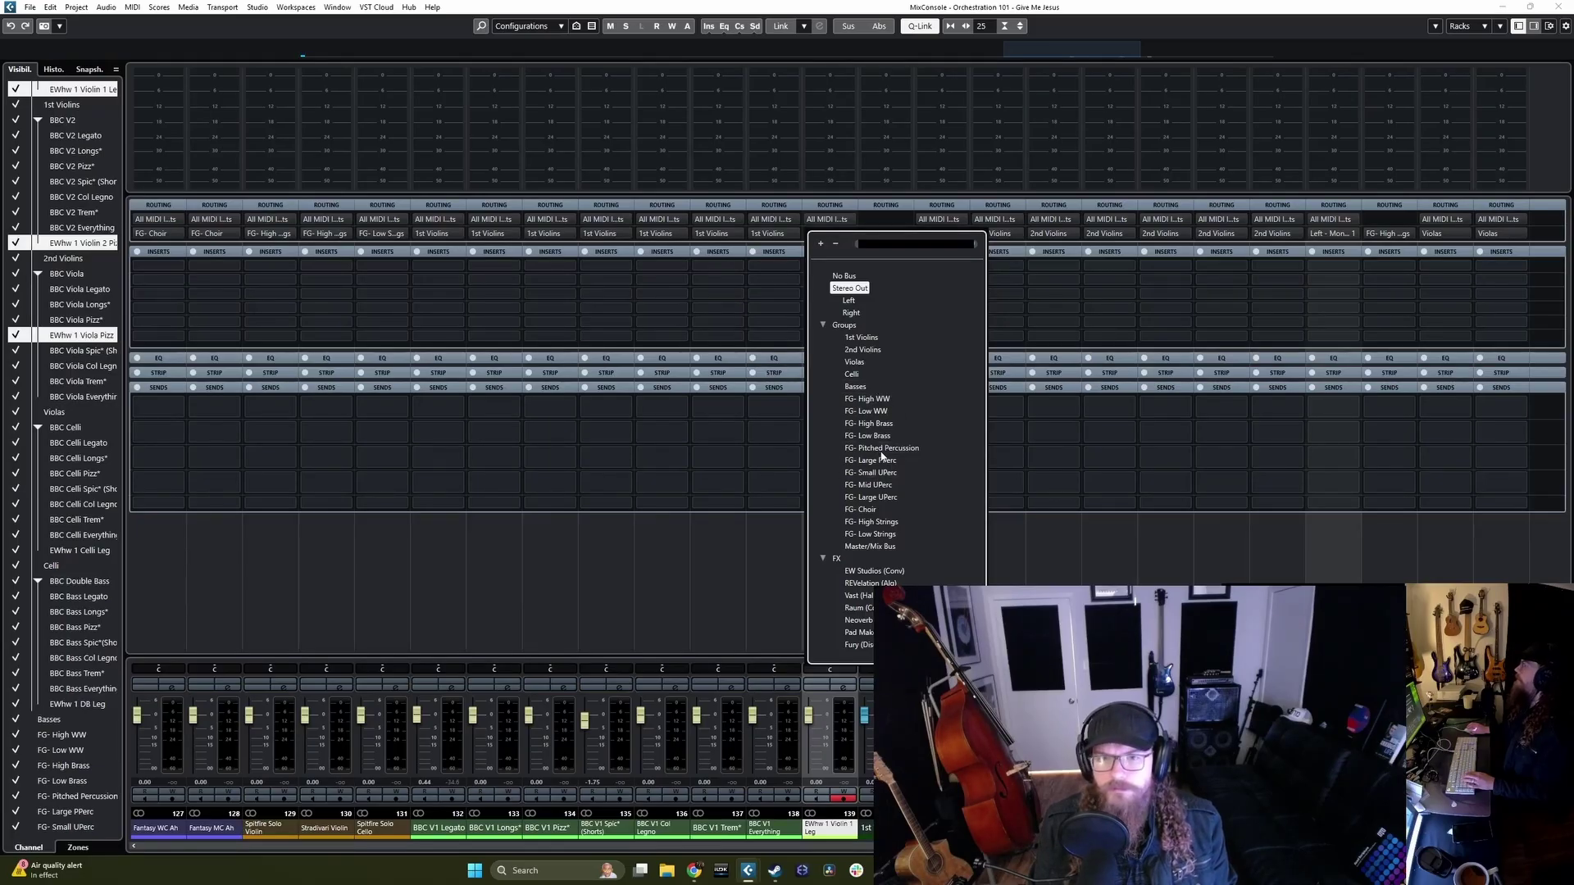
pyautogui.click(876, 522)
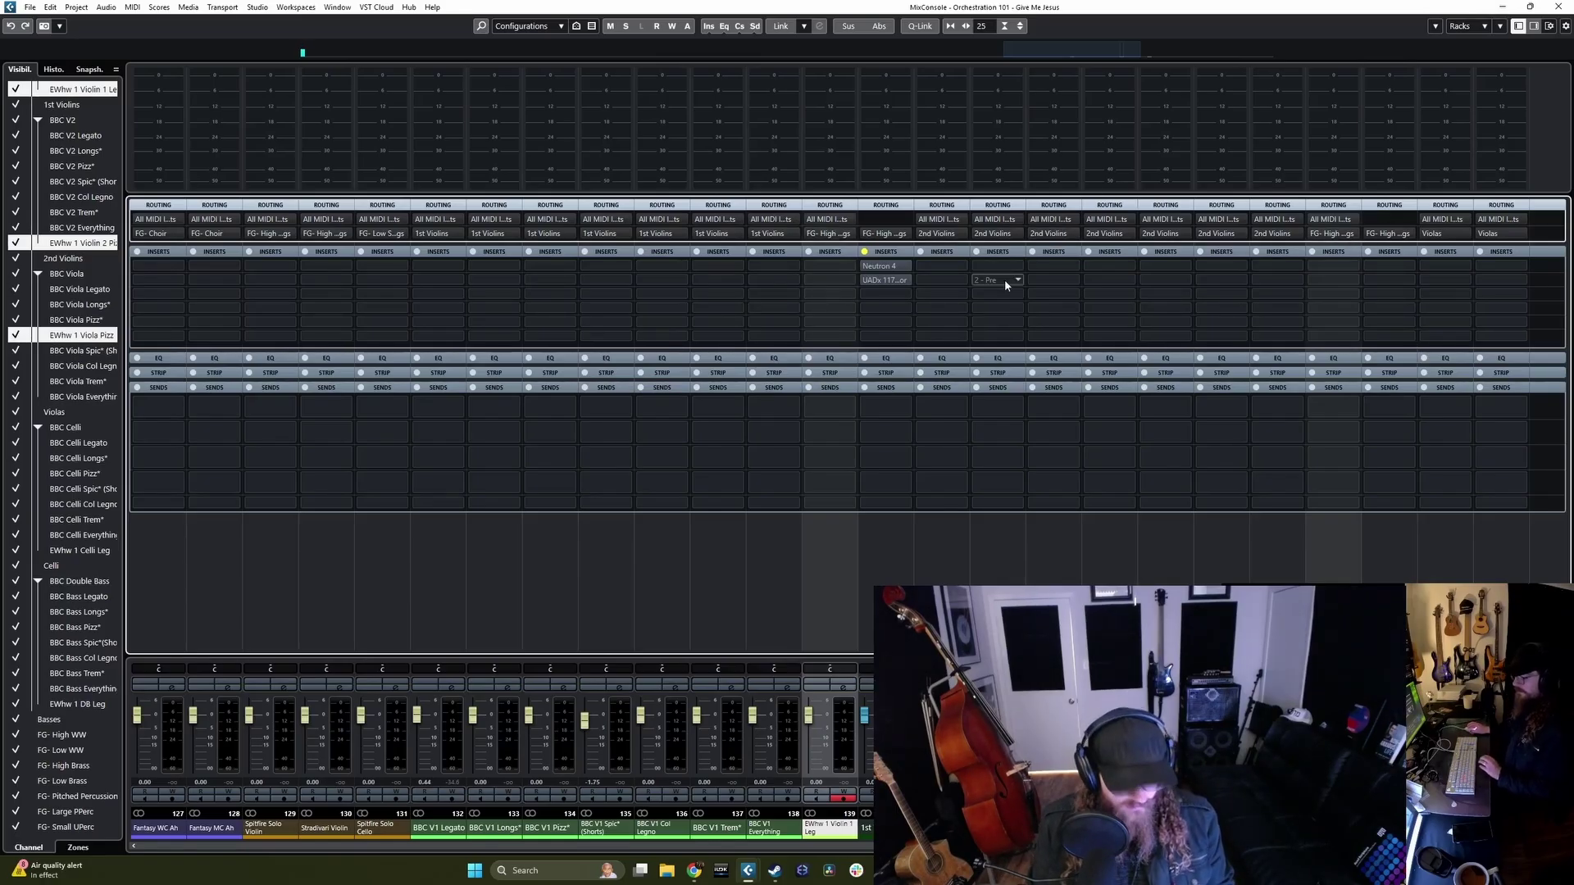
pyautogui.click(1502, 9)
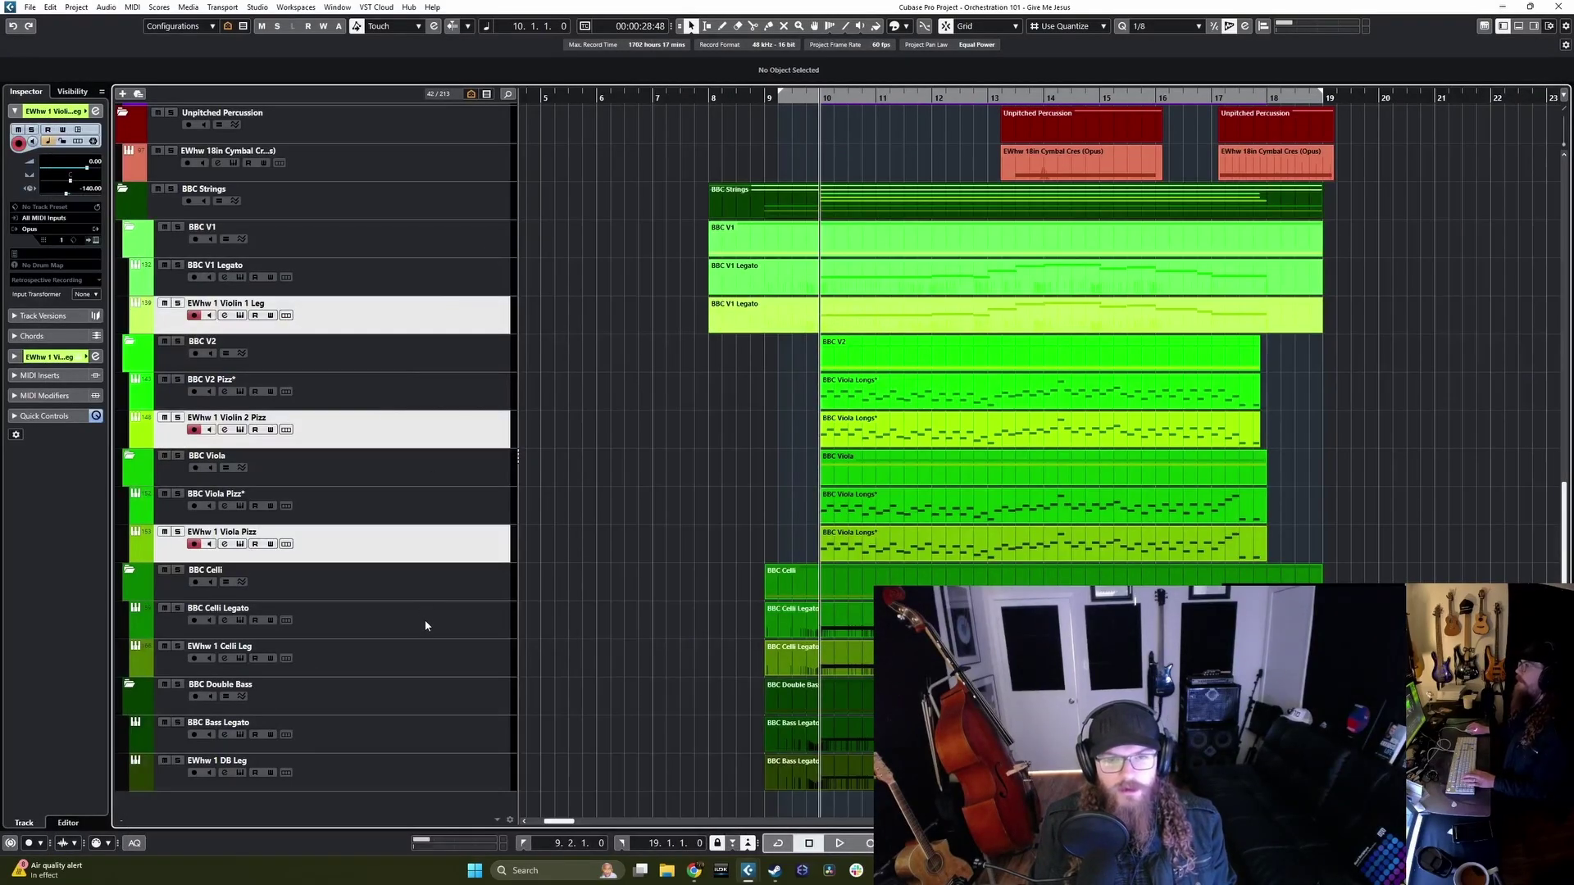
# Step: Route the EWhw 1 Celli Leg and EWhw 1 DB Leg channels together to the FG- Low Strings group
pyautogui.click(416, 666)
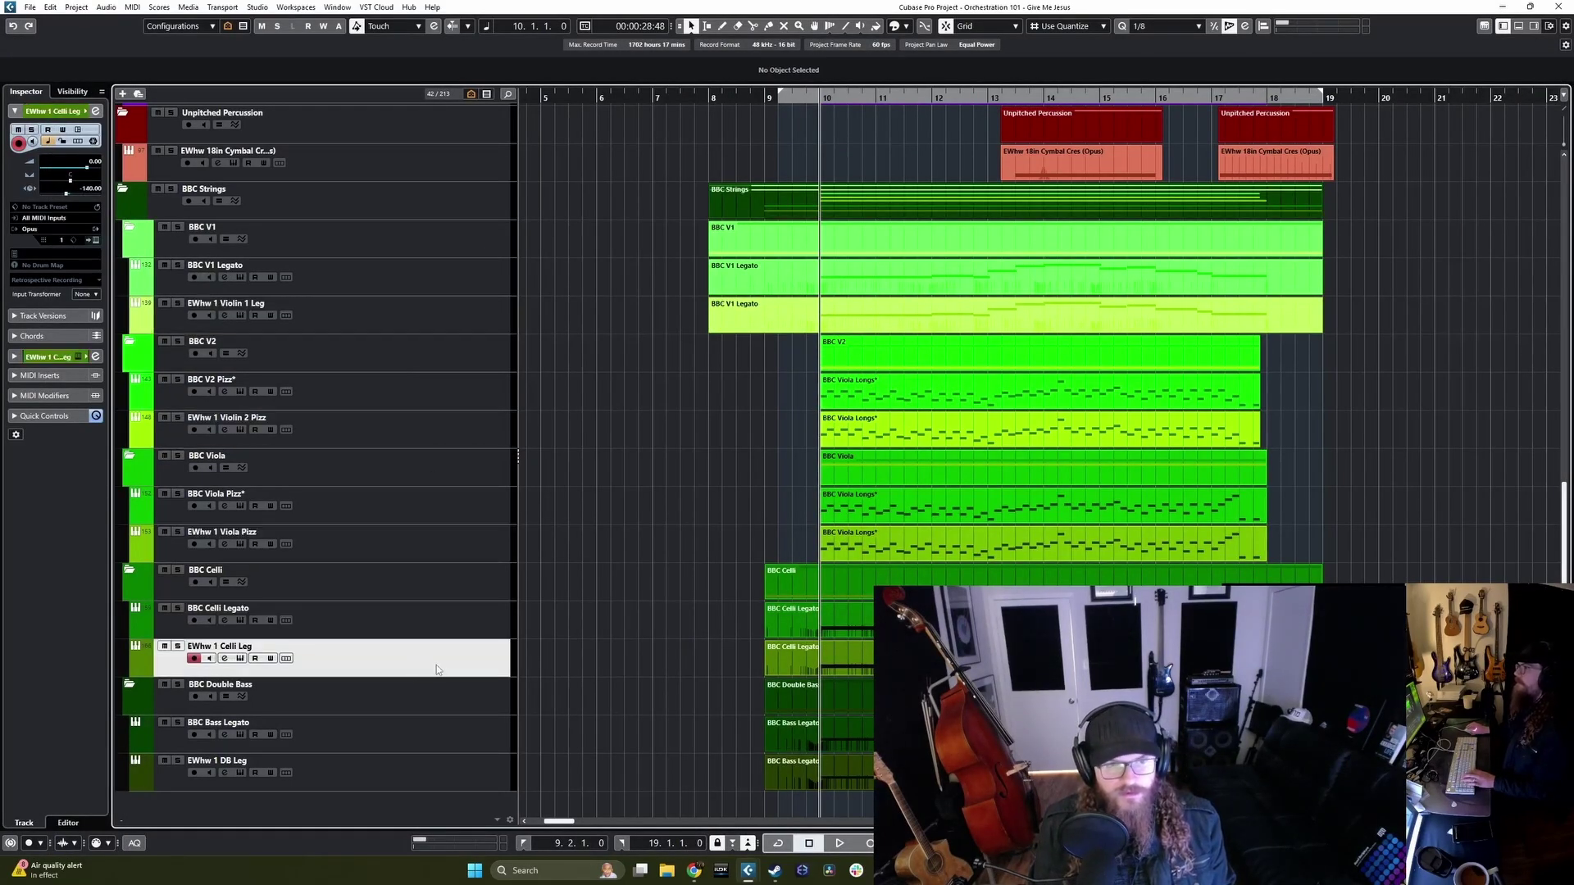
pyautogui.keyDown('ctrl'); pyautogui.click(367, 776); pyautogui.keyUp('ctrl')
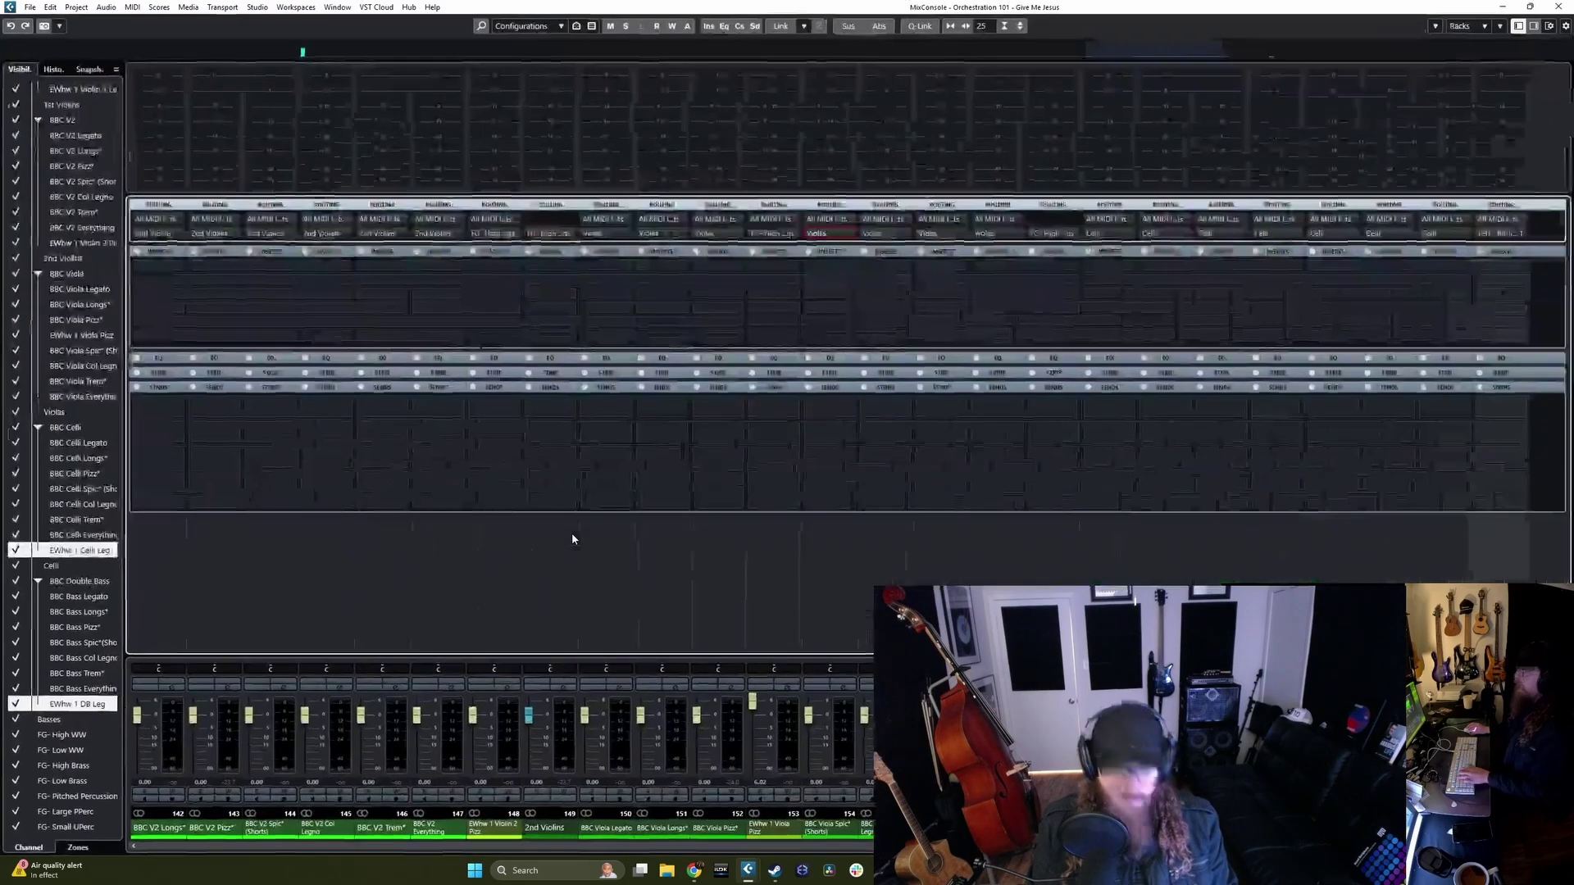
pyautogui.press('F3')
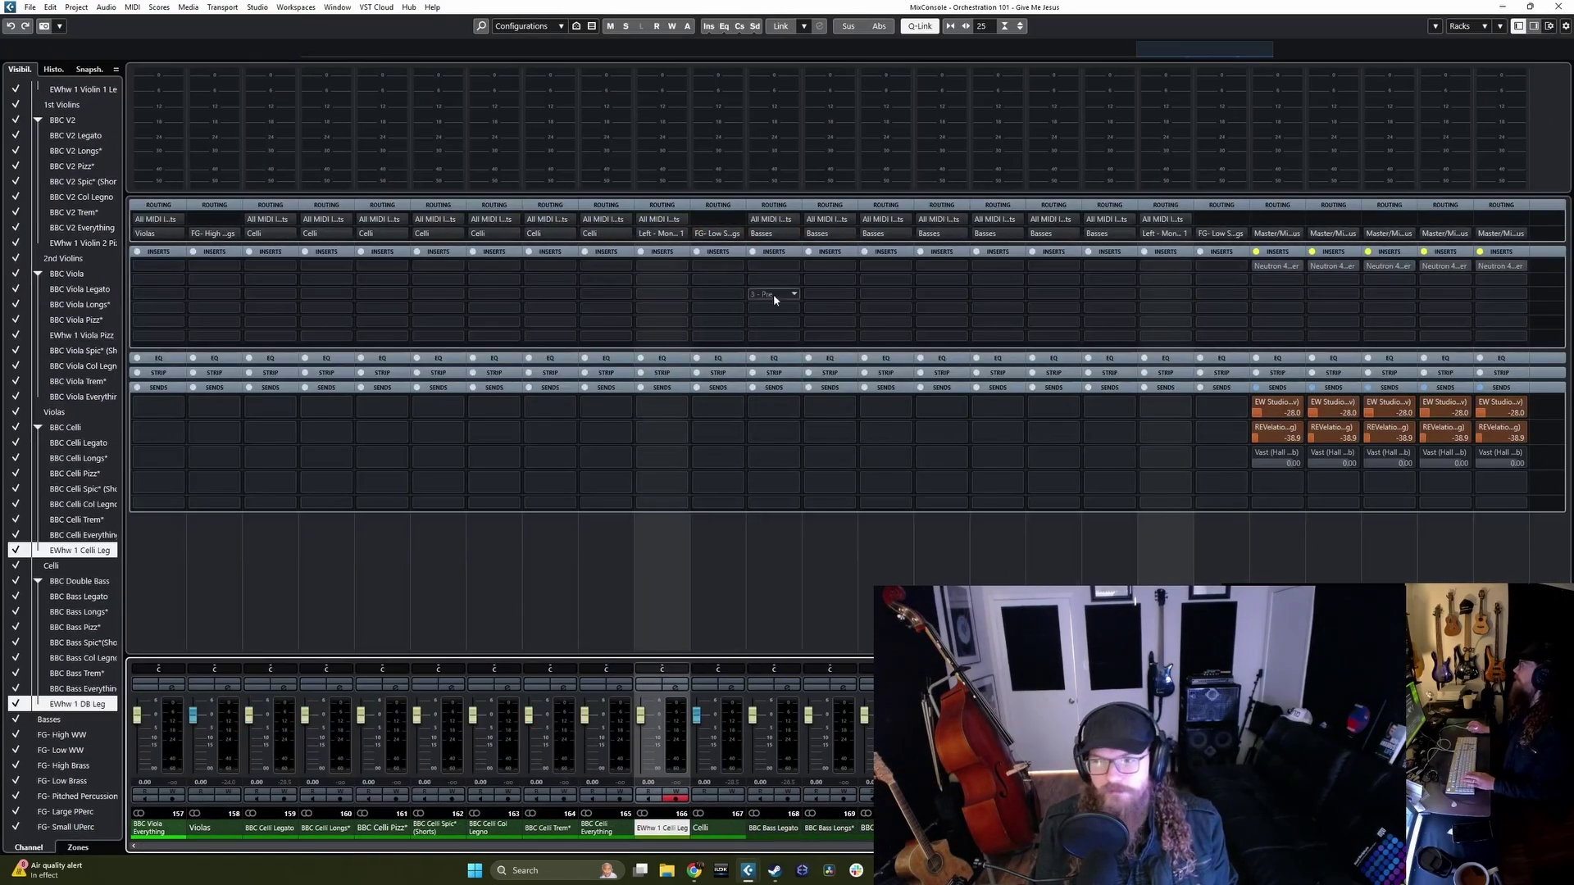
pyautogui.click(681, 236)
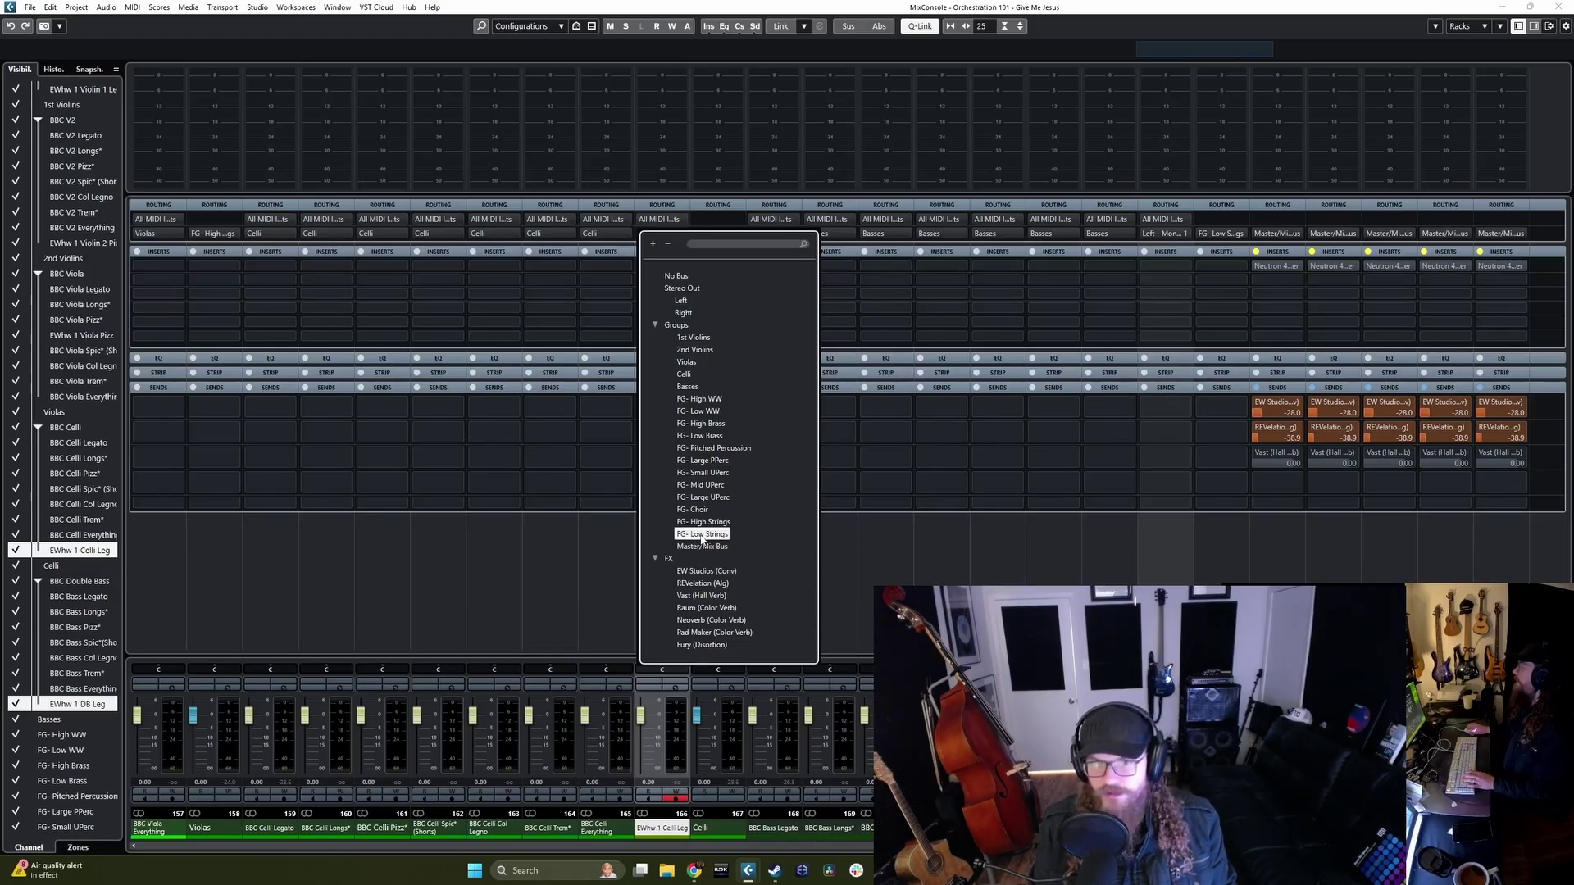
pyautogui.click(702, 534)
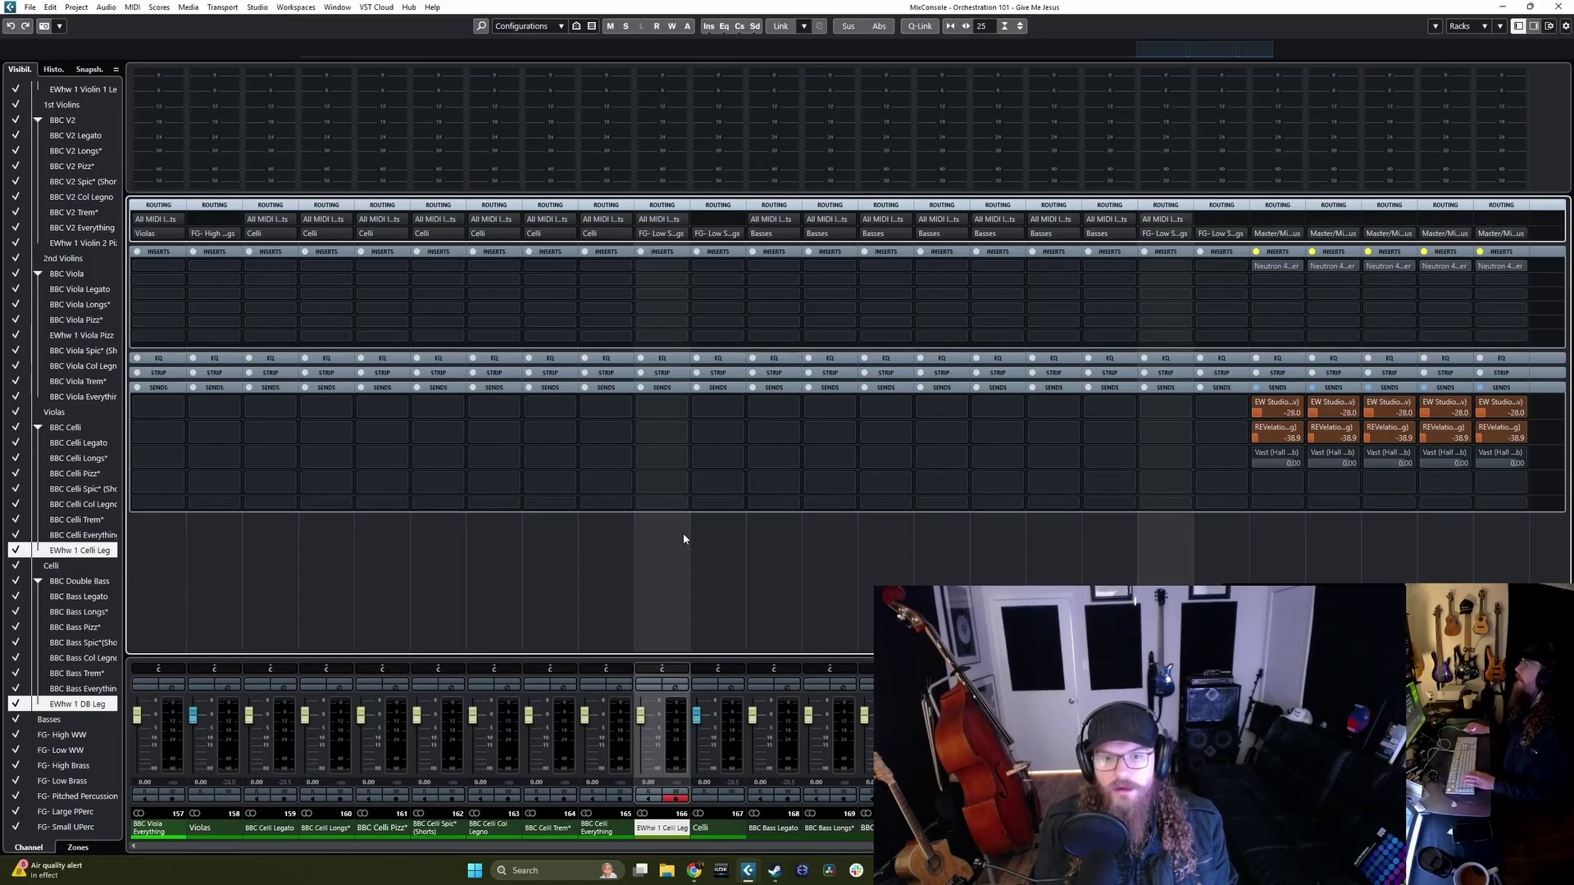
pyautogui.press('F3')
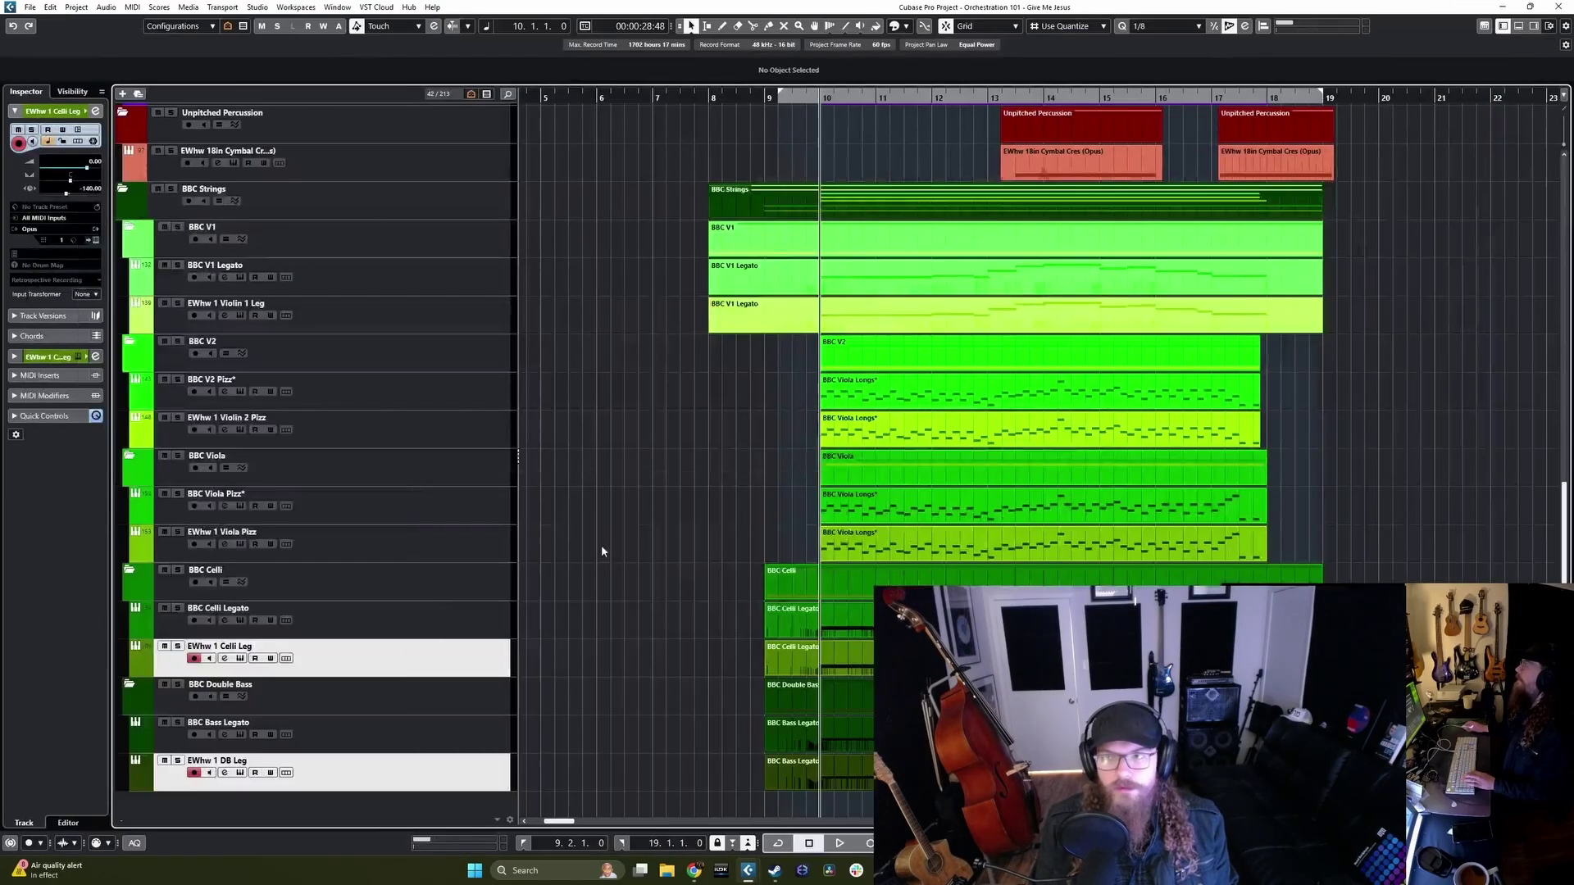
# Step: Check the output routing of the BBC Celli Legato channel and the neighbouring string channels in the MixConsole
pyautogui.click(408, 625)
pyautogui.press('F3')
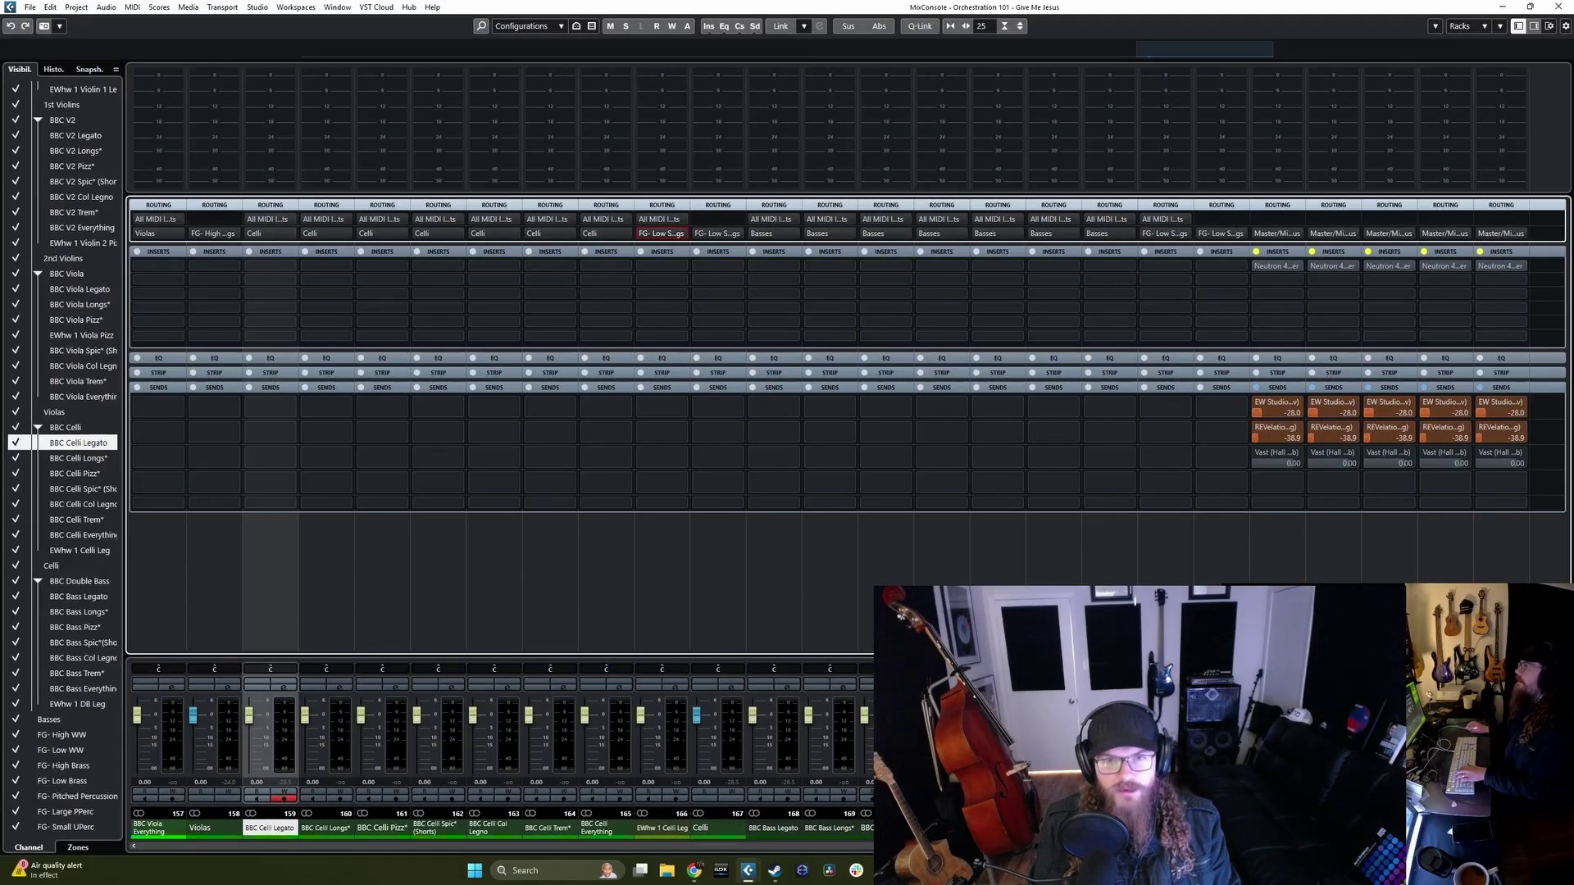
pyautogui.hscroll(-4, 413, 627)
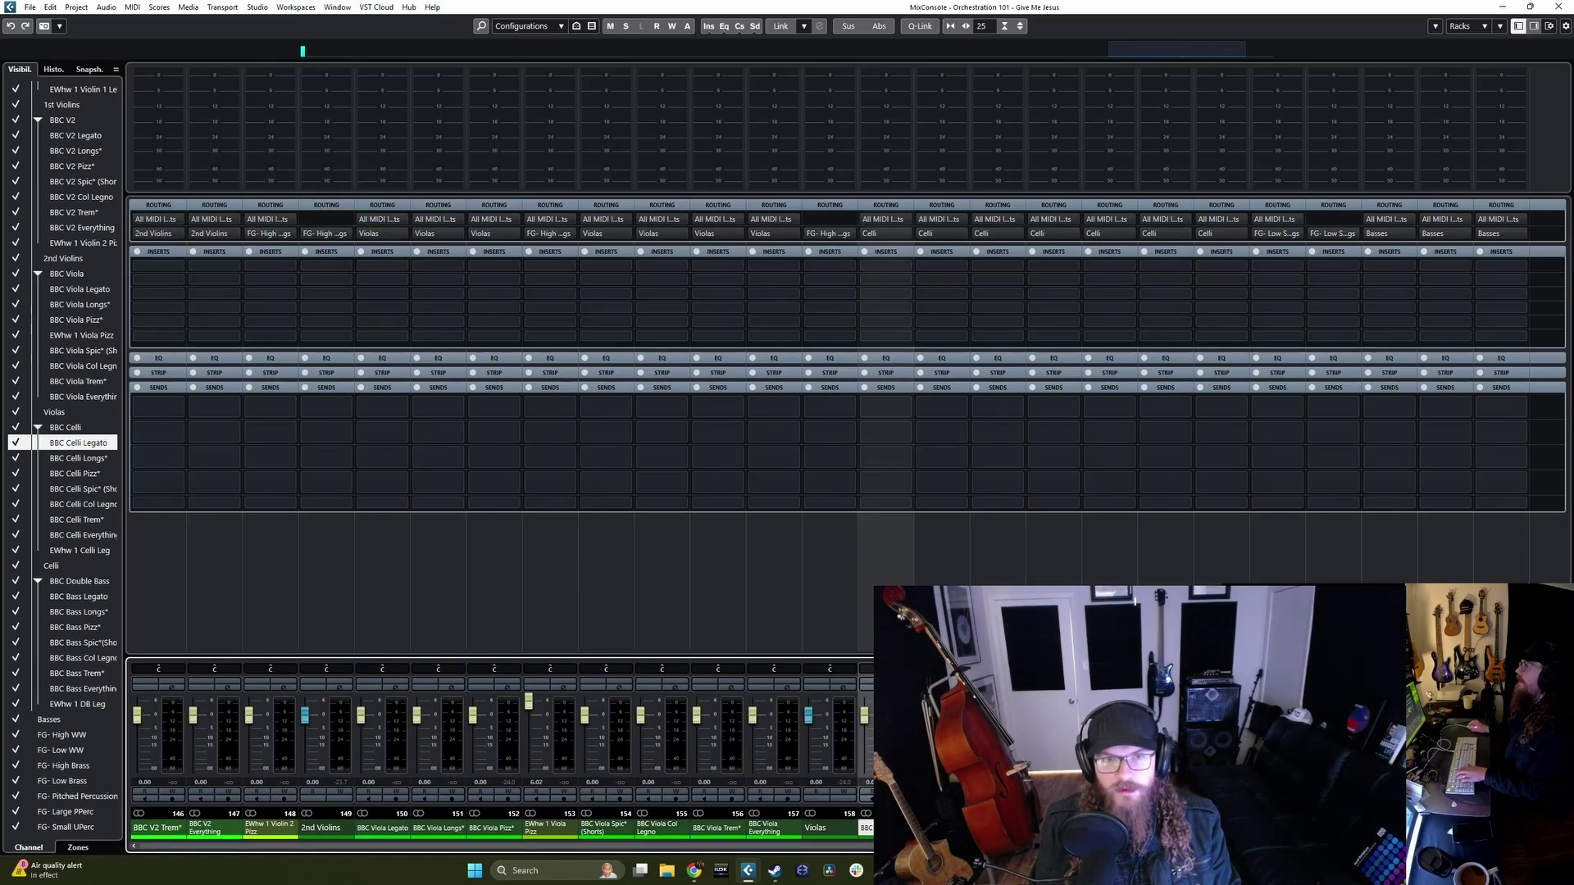
# Step: Route the EWhw 1 Viola Pizz channel's output to the Violas group and compare it with the BBC Viola channels
pyautogui.click(547, 828)
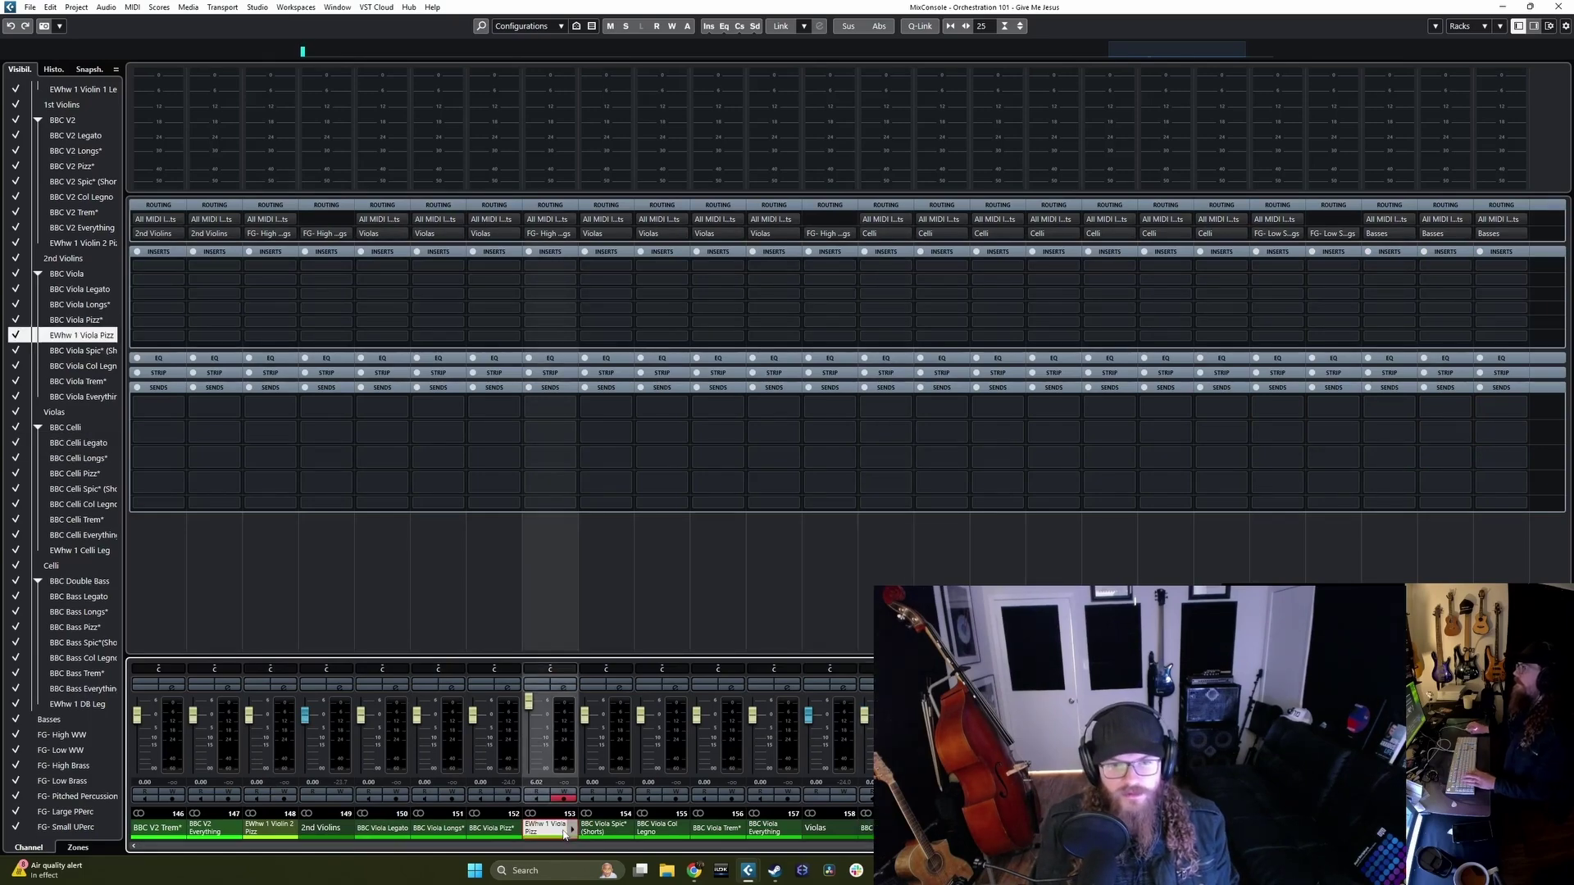
pyautogui.click(571, 237)
pyautogui.click(573, 367)
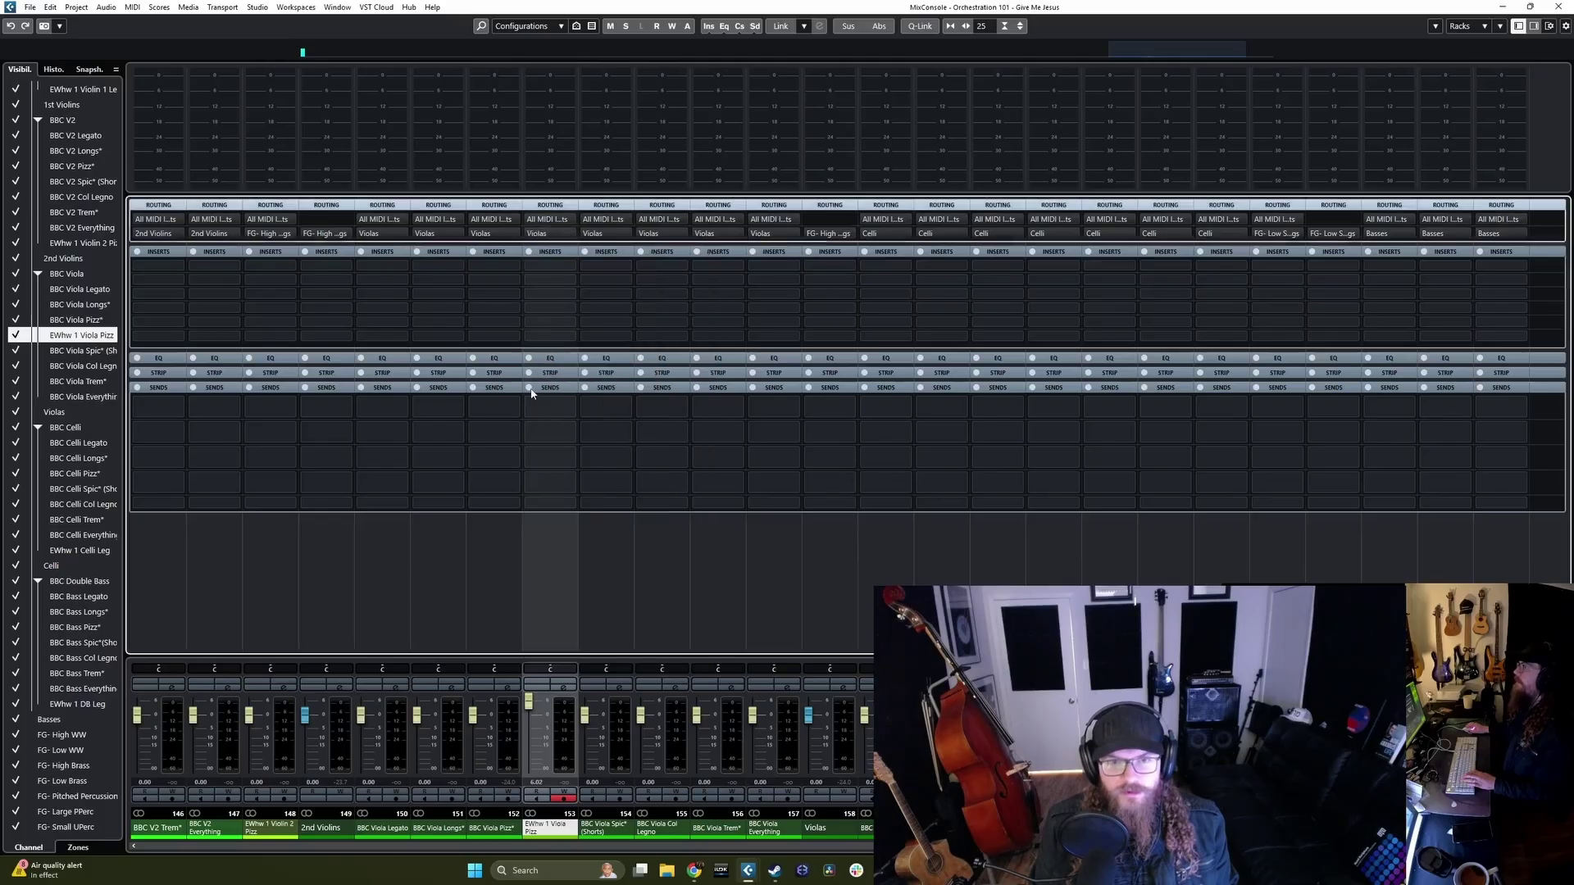
pyautogui.click(382, 828)
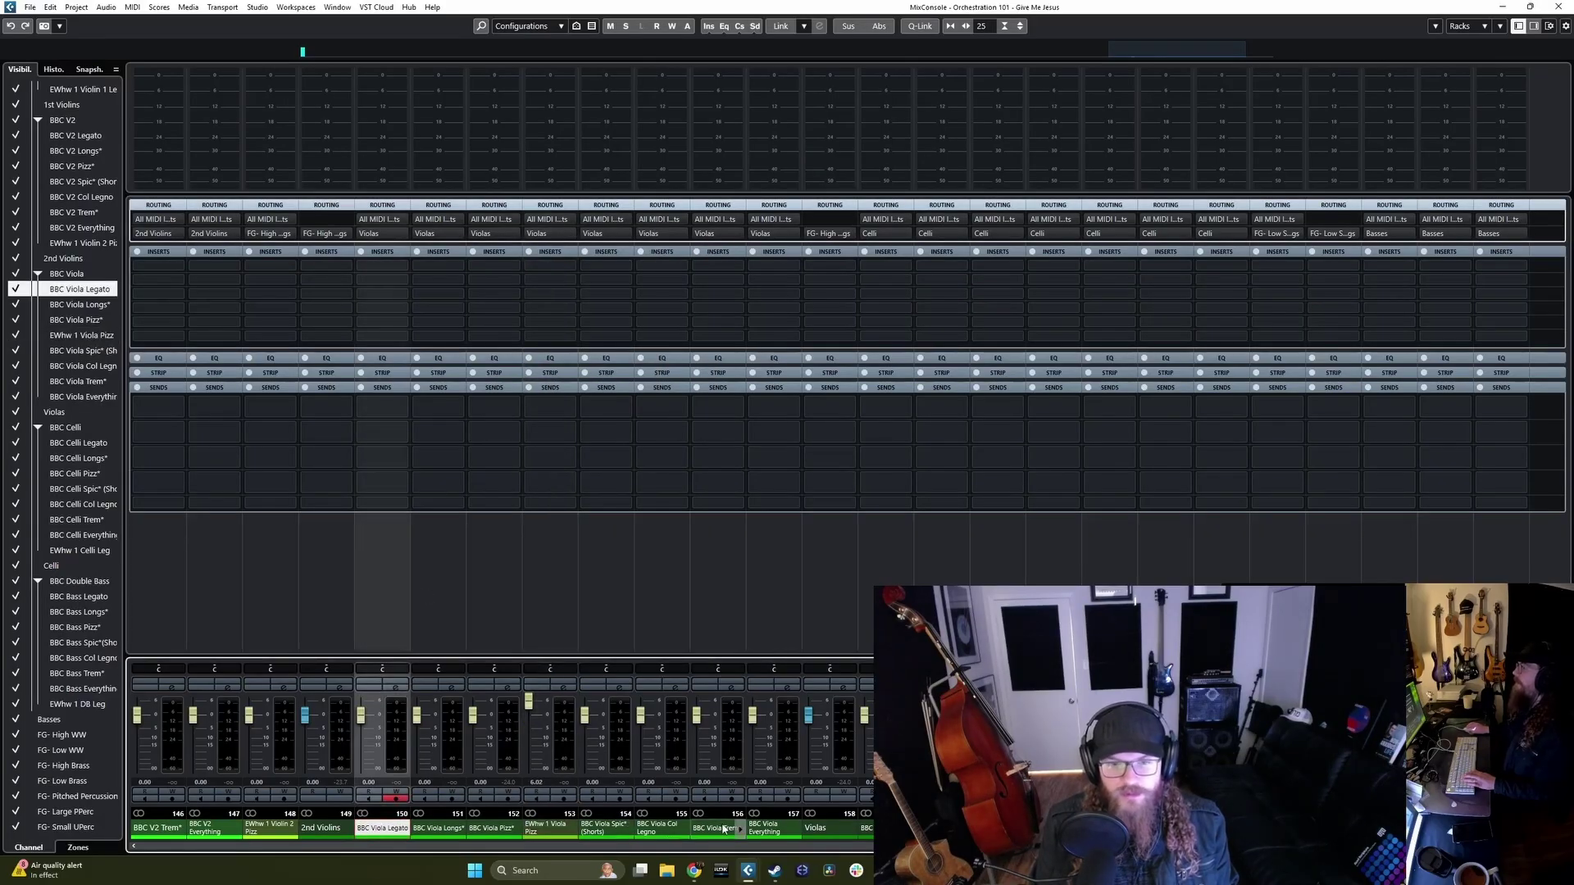
pyautogui.click(546, 828)
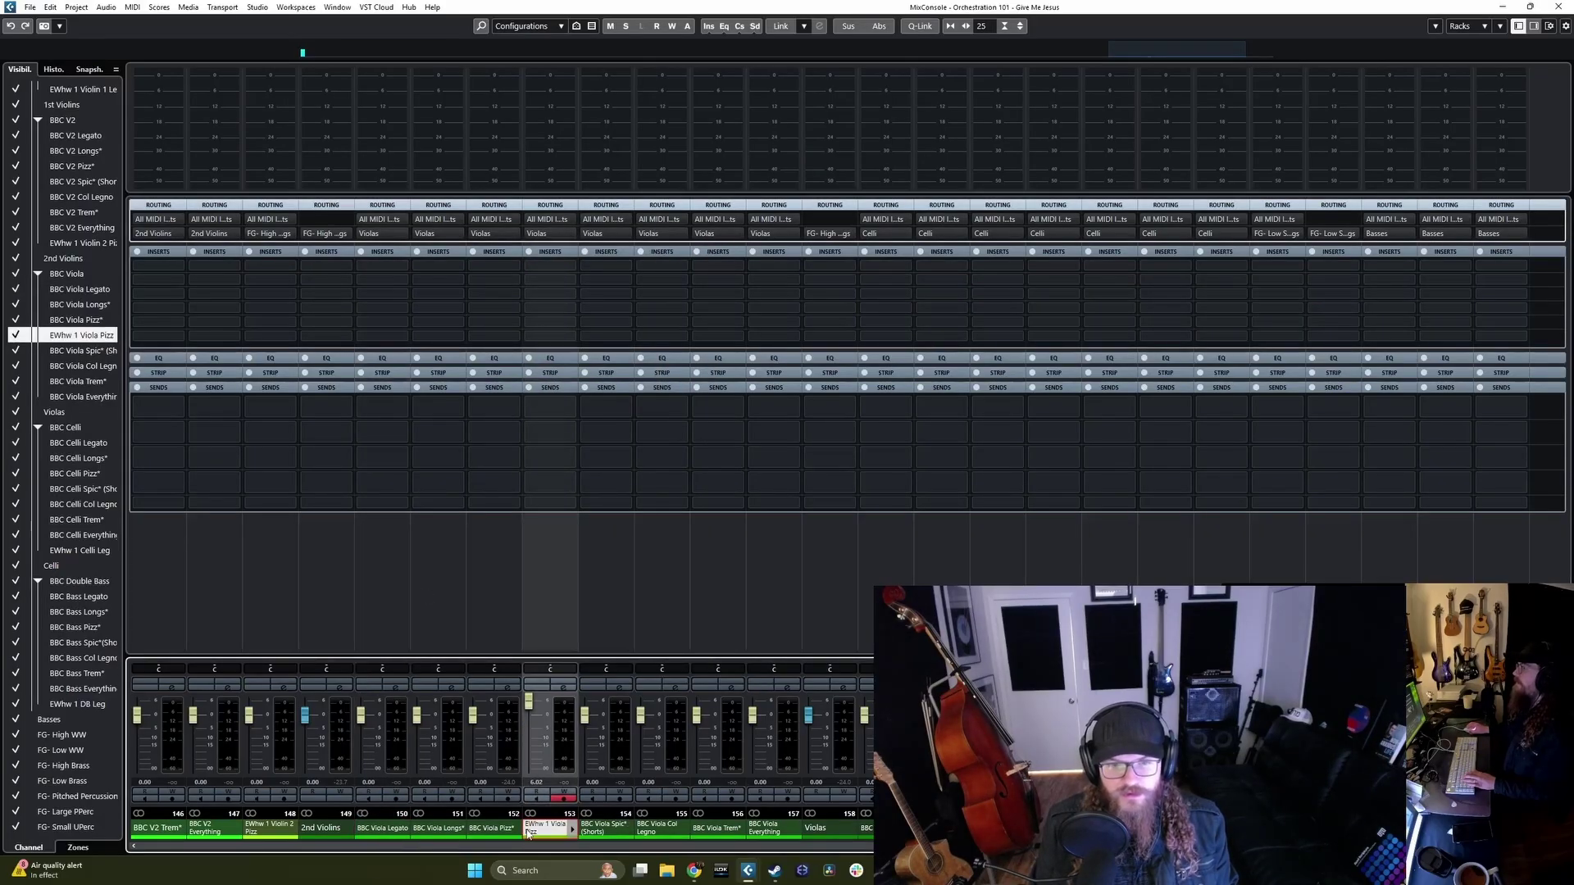
# Step: Route the EWhw 1 Violin 2 Pizz channel's output to the 2nd Violins group
pyautogui.click(289, 816)
pyautogui.click(291, 236)
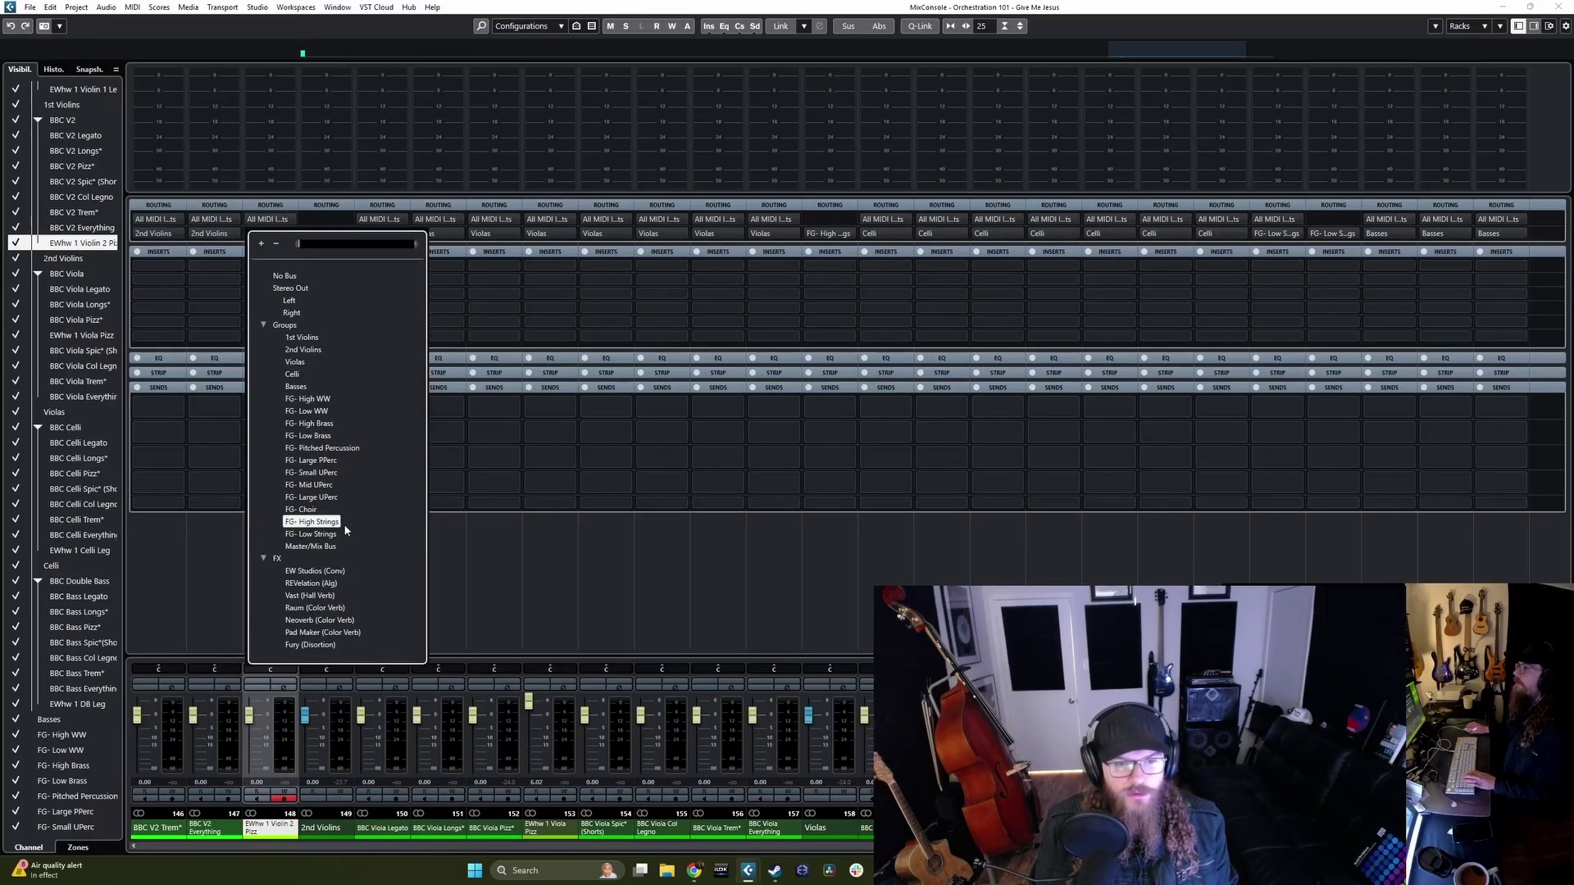
pyautogui.click(303, 349)
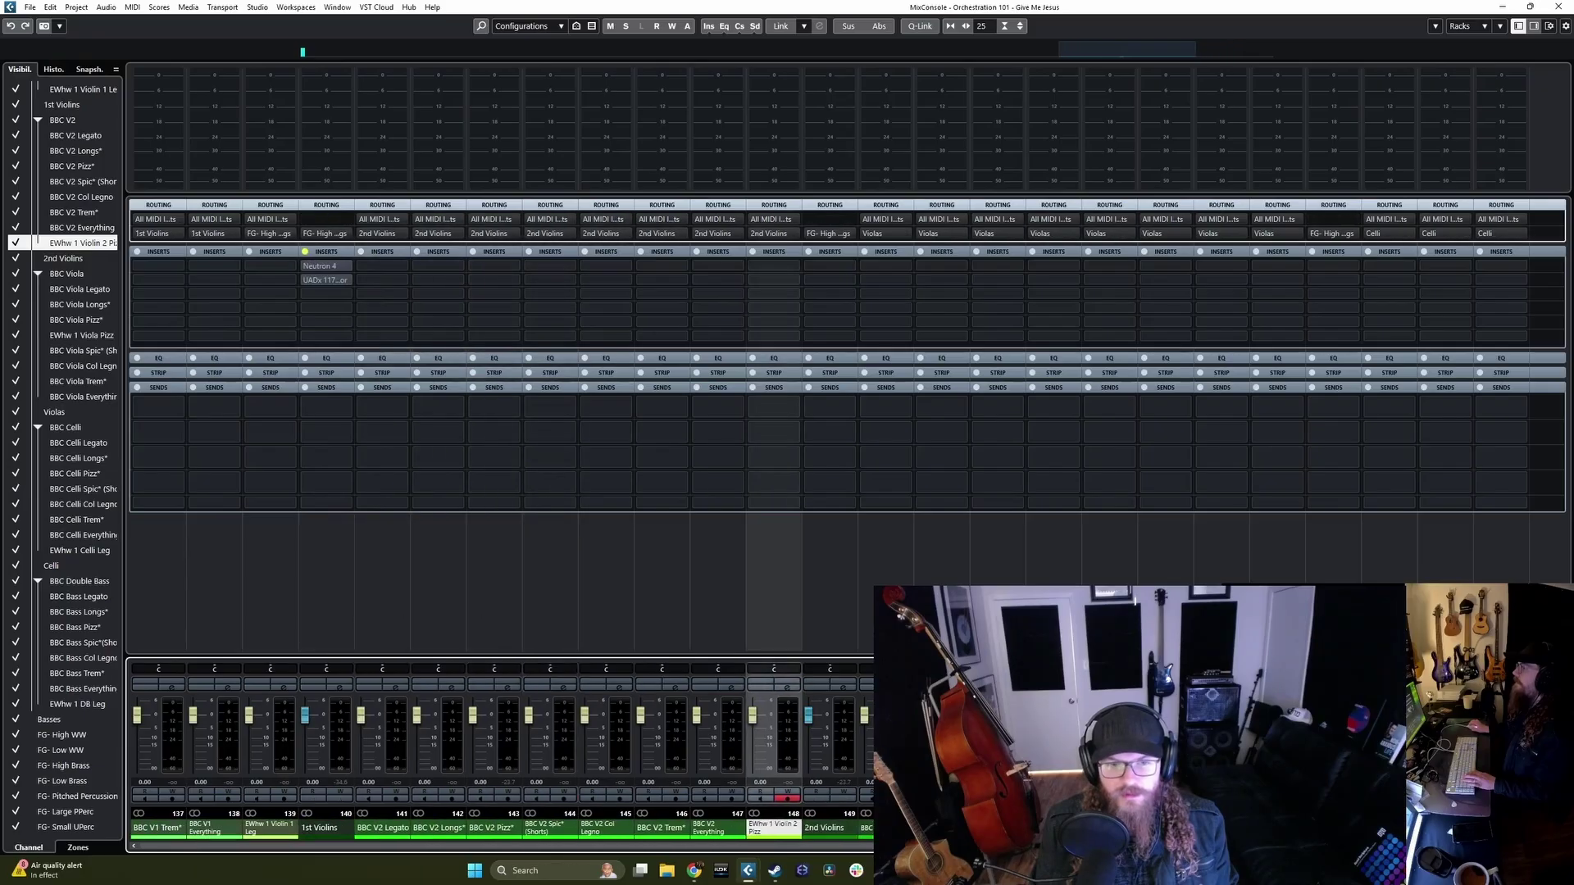
# Step: Route the EWhw 1 Violin 1 Leg channel's output to the 1st Violins group
pyautogui.click(274, 828)
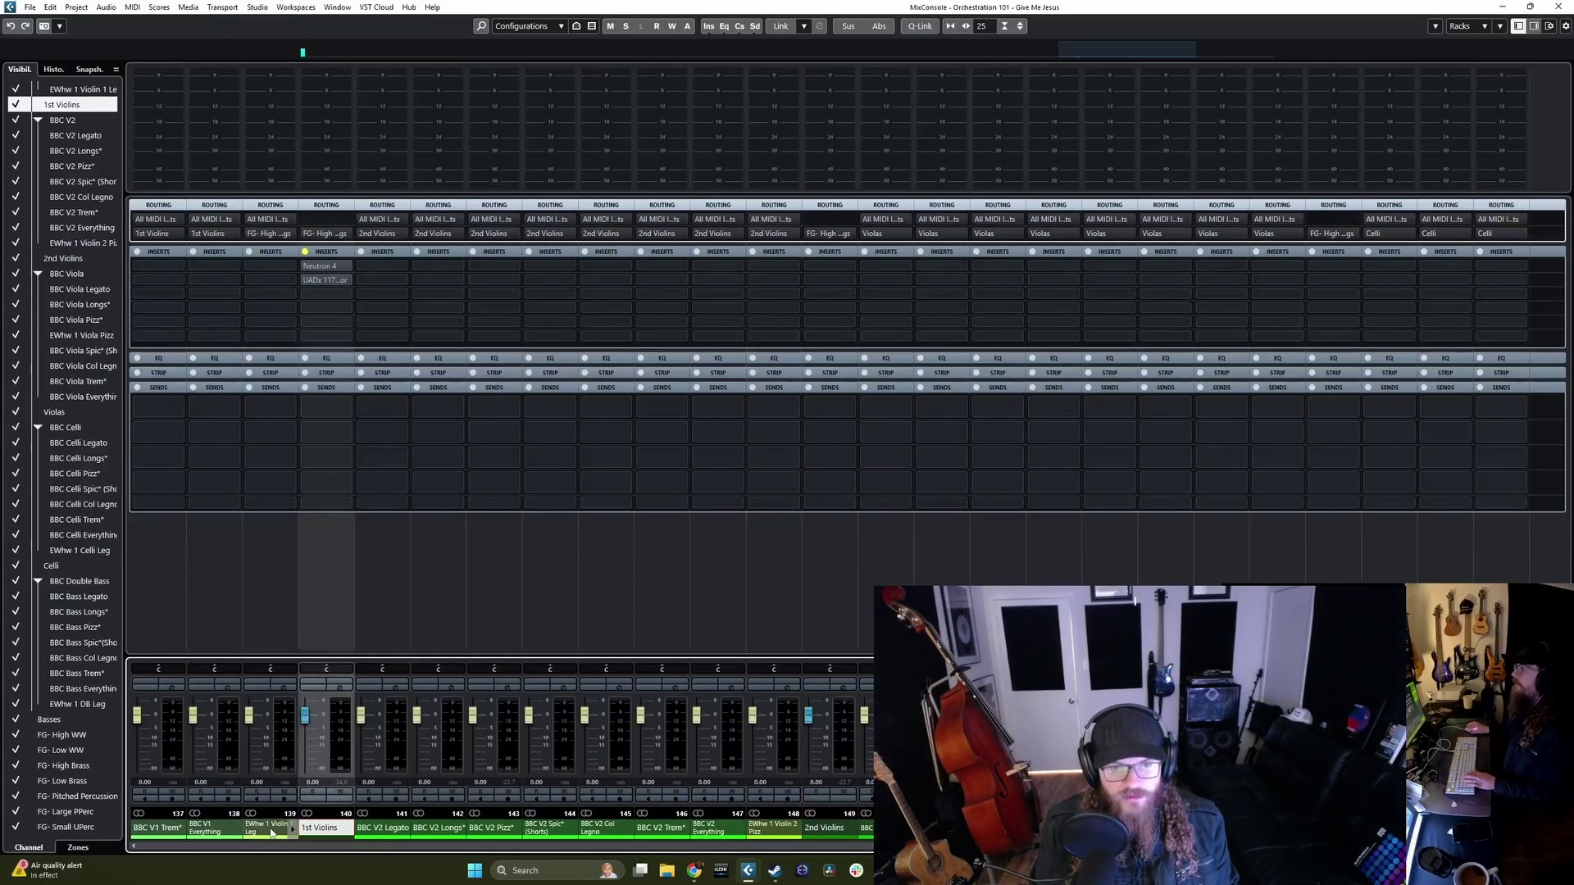
pyautogui.click(291, 235)
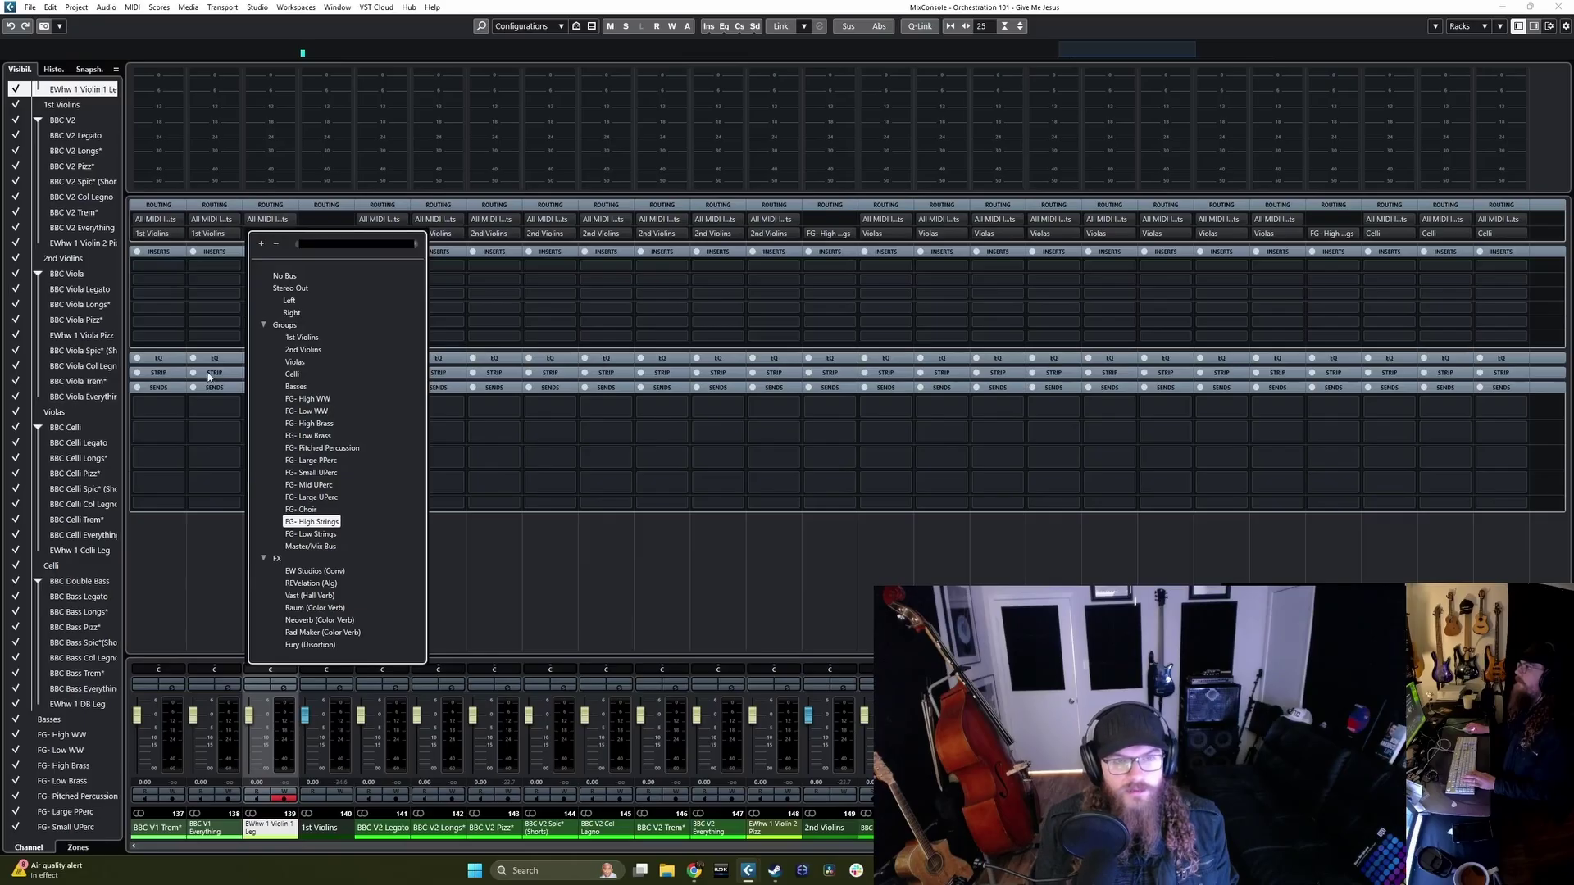
pyautogui.click(300, 240)
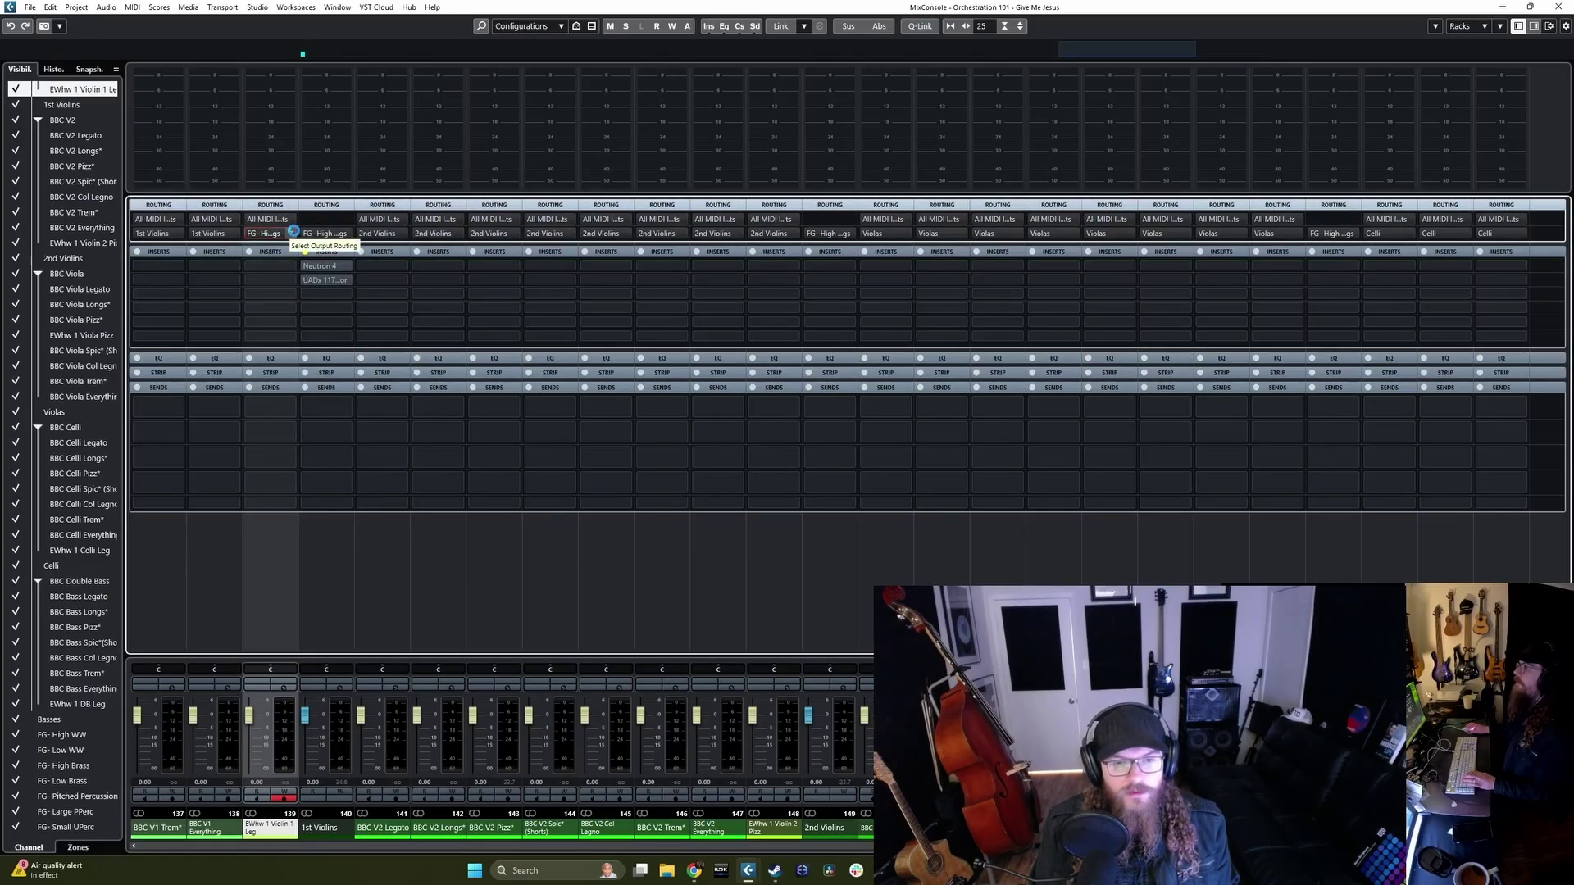
pyautogui.click(292, 232)
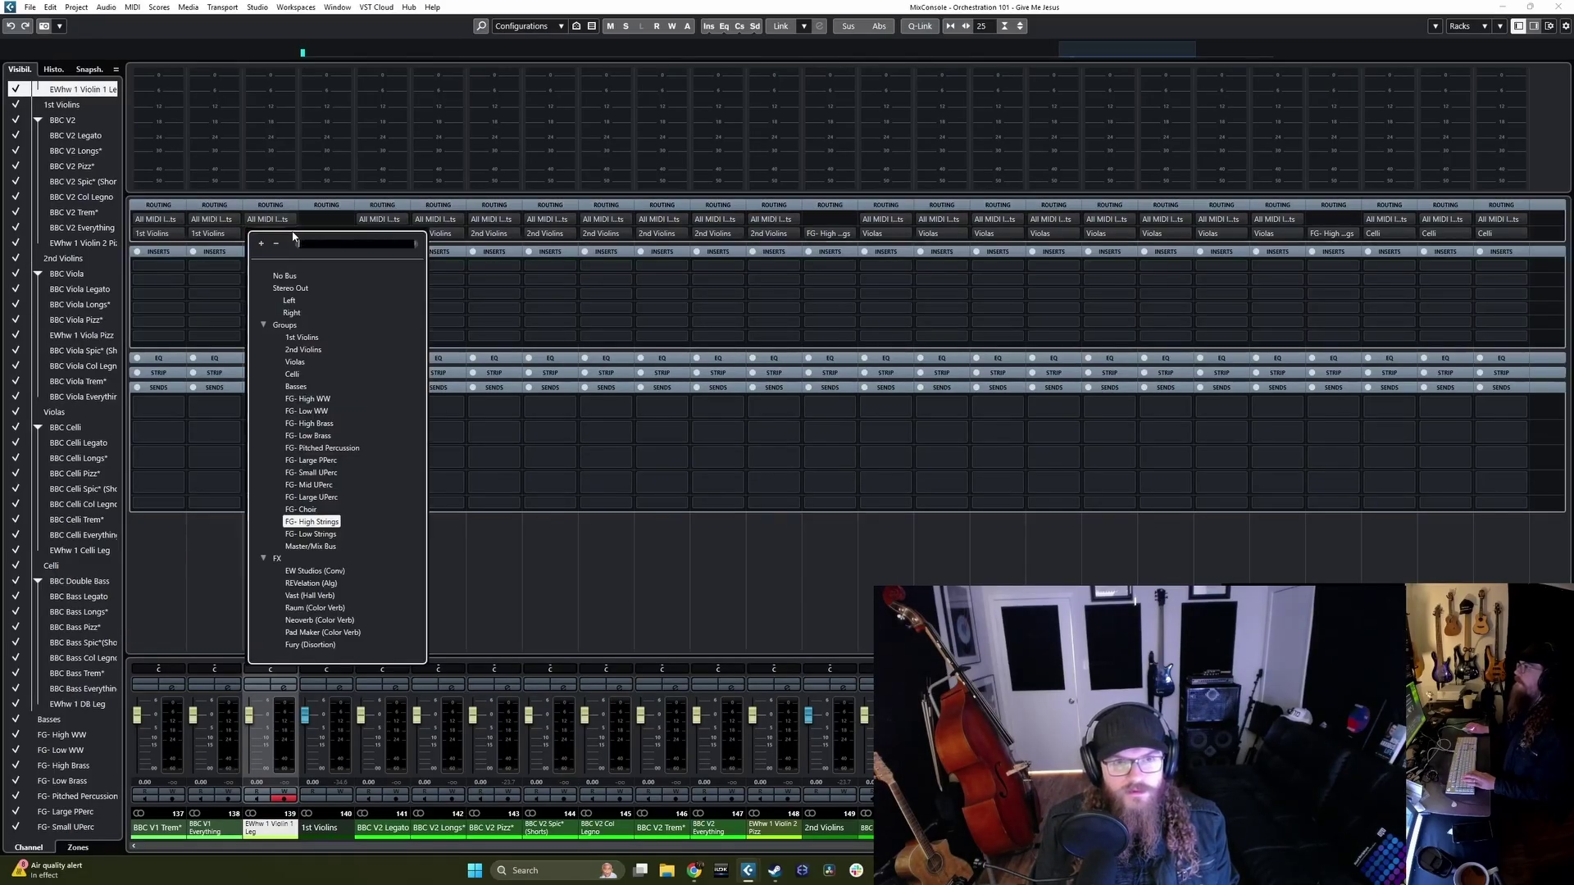
pyautogui.click(291, 337)
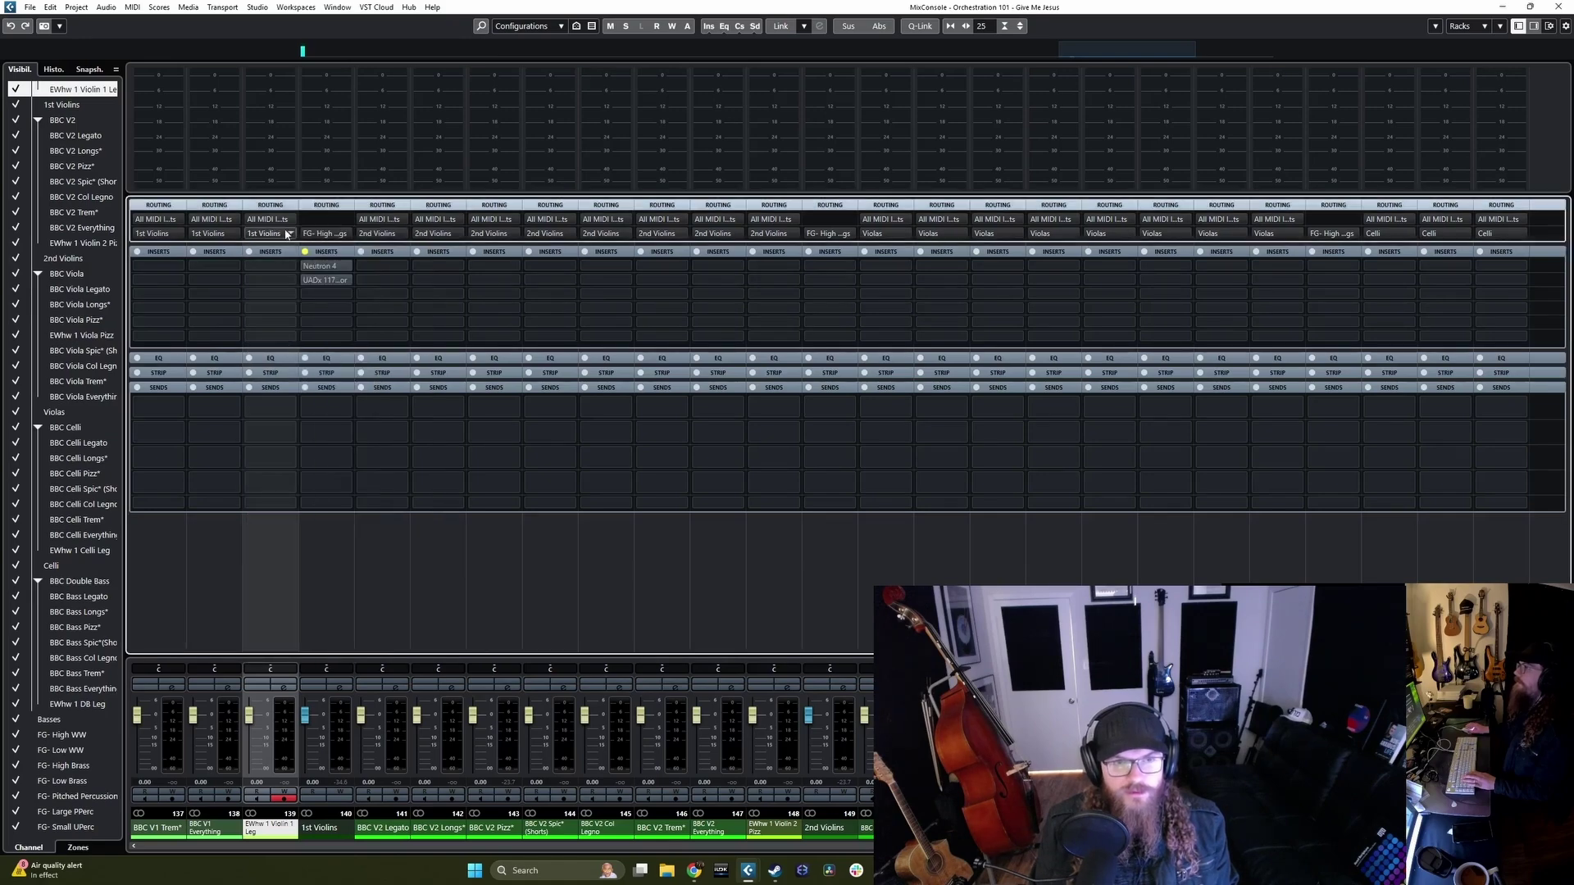
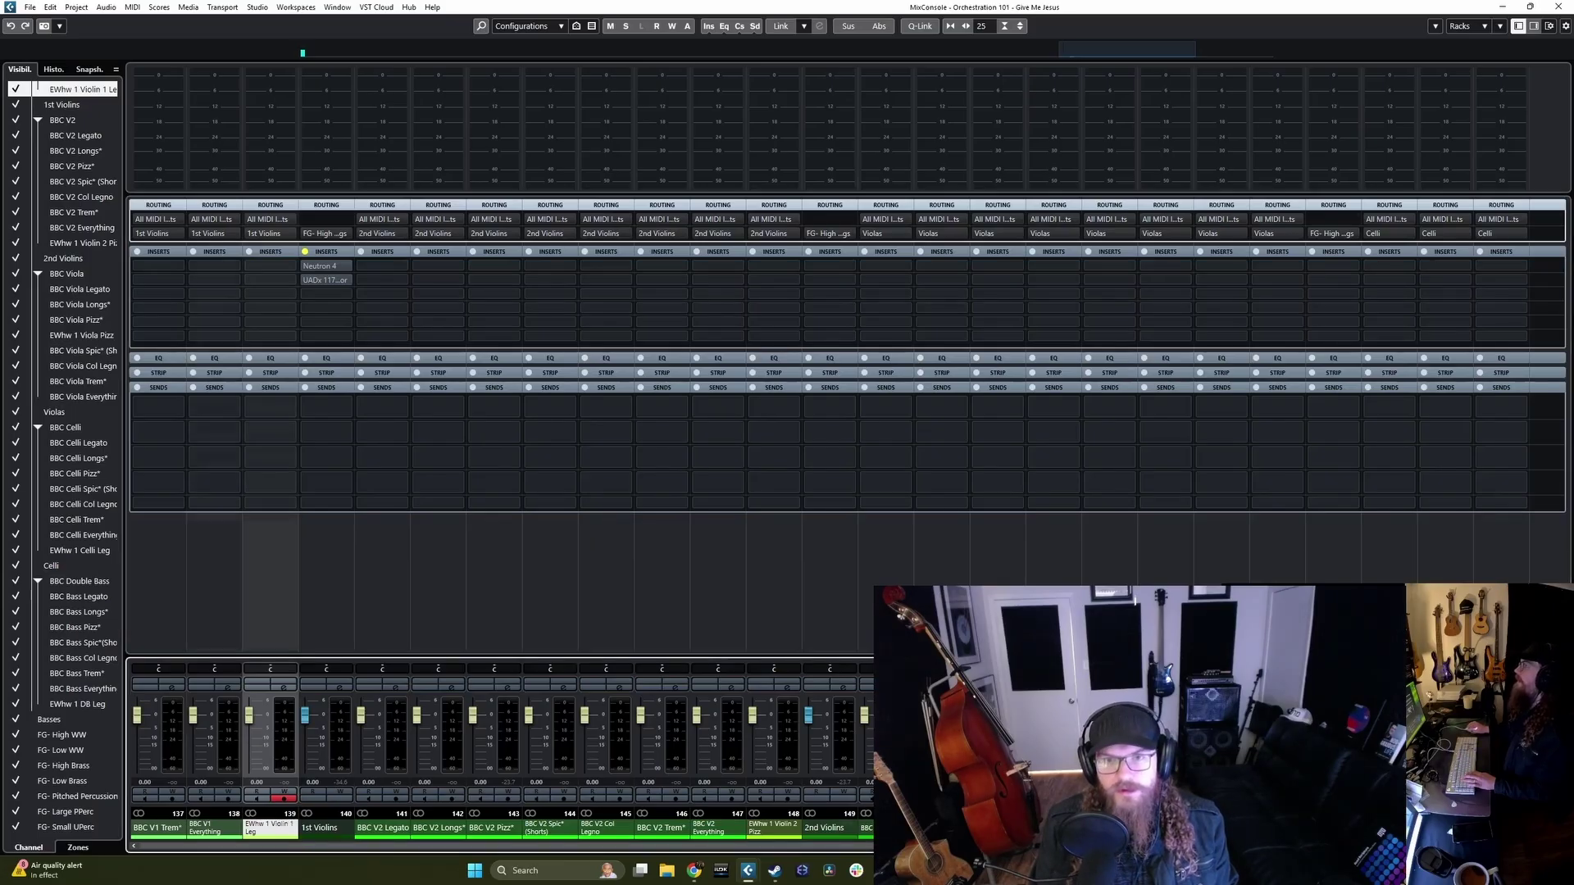
# Step: Route the EWhw 1 Celli Leg channel's output to the Celli group
pyautogui.hscroll(1, 845, 426)
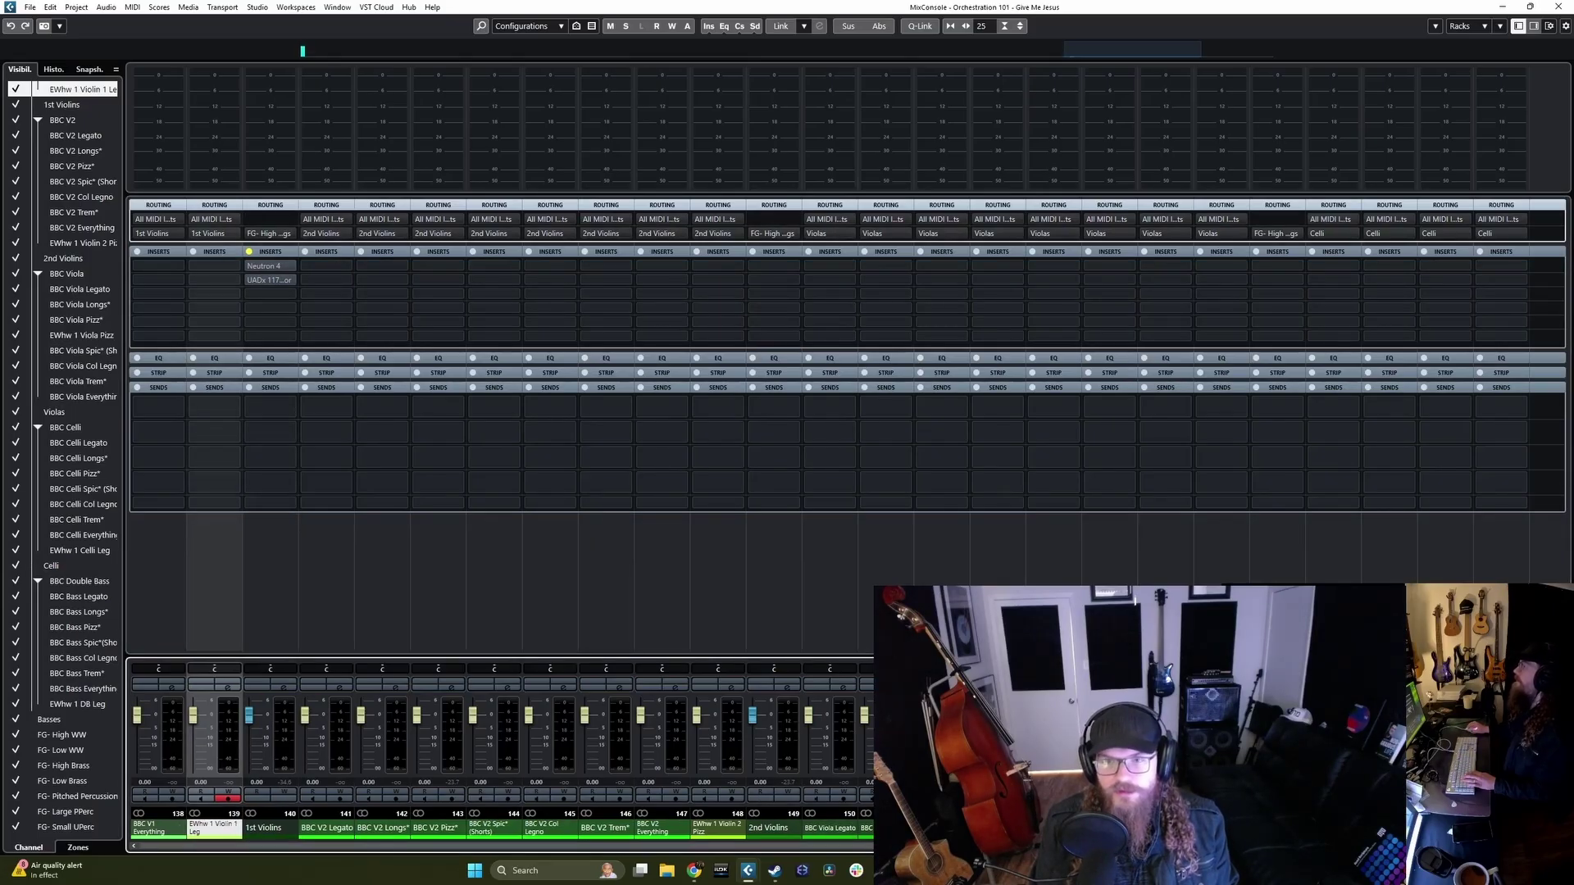
pyautogui.hscroll(13, 844, 426)
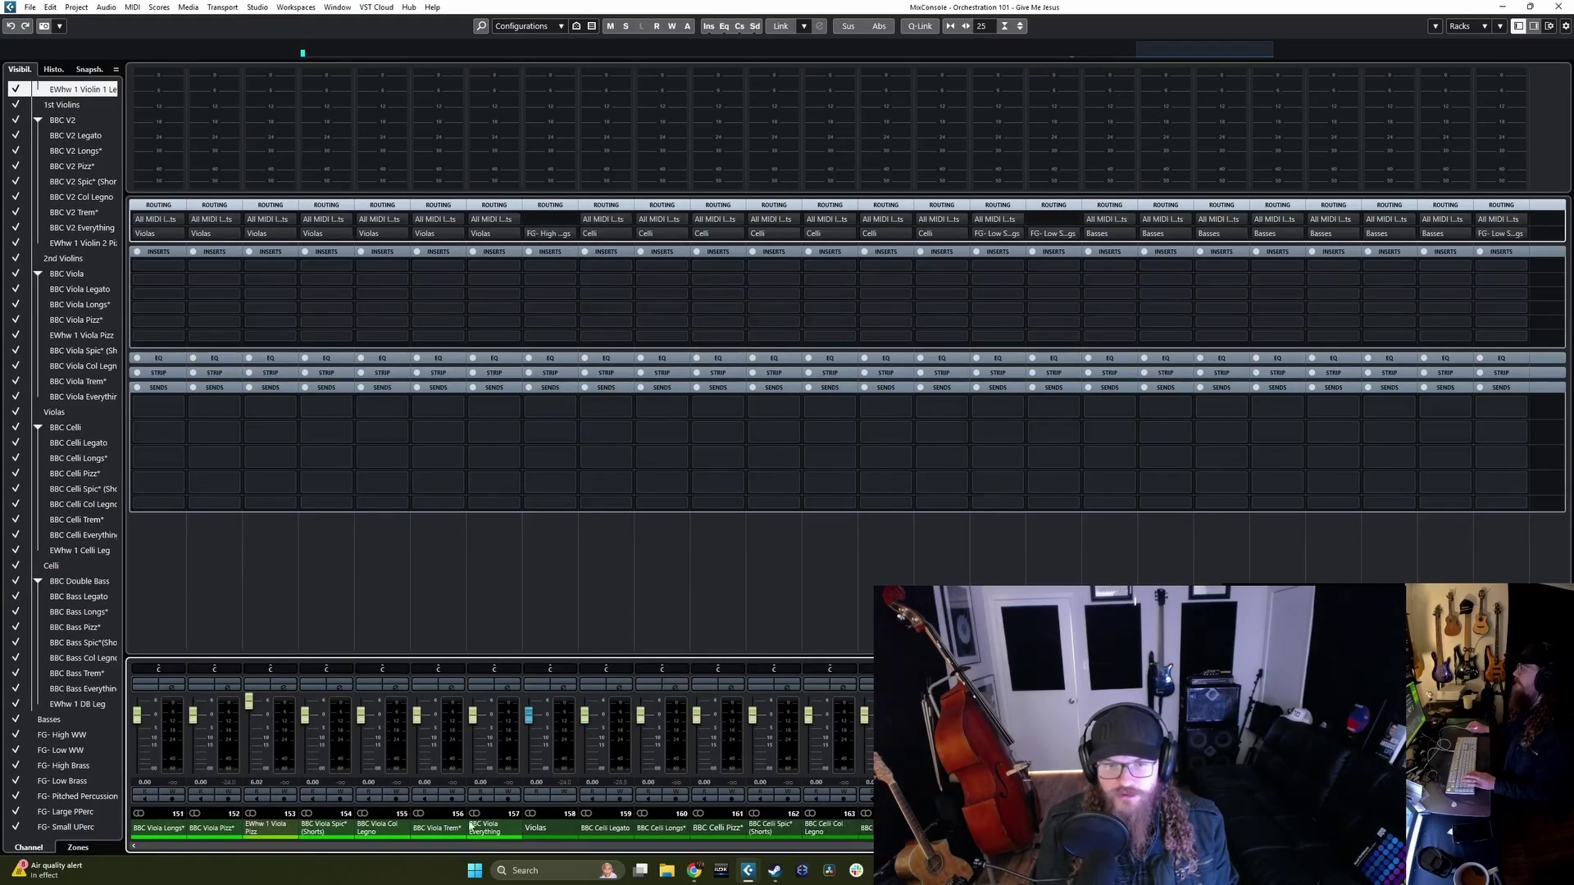
pyautogui.click(541, 679)
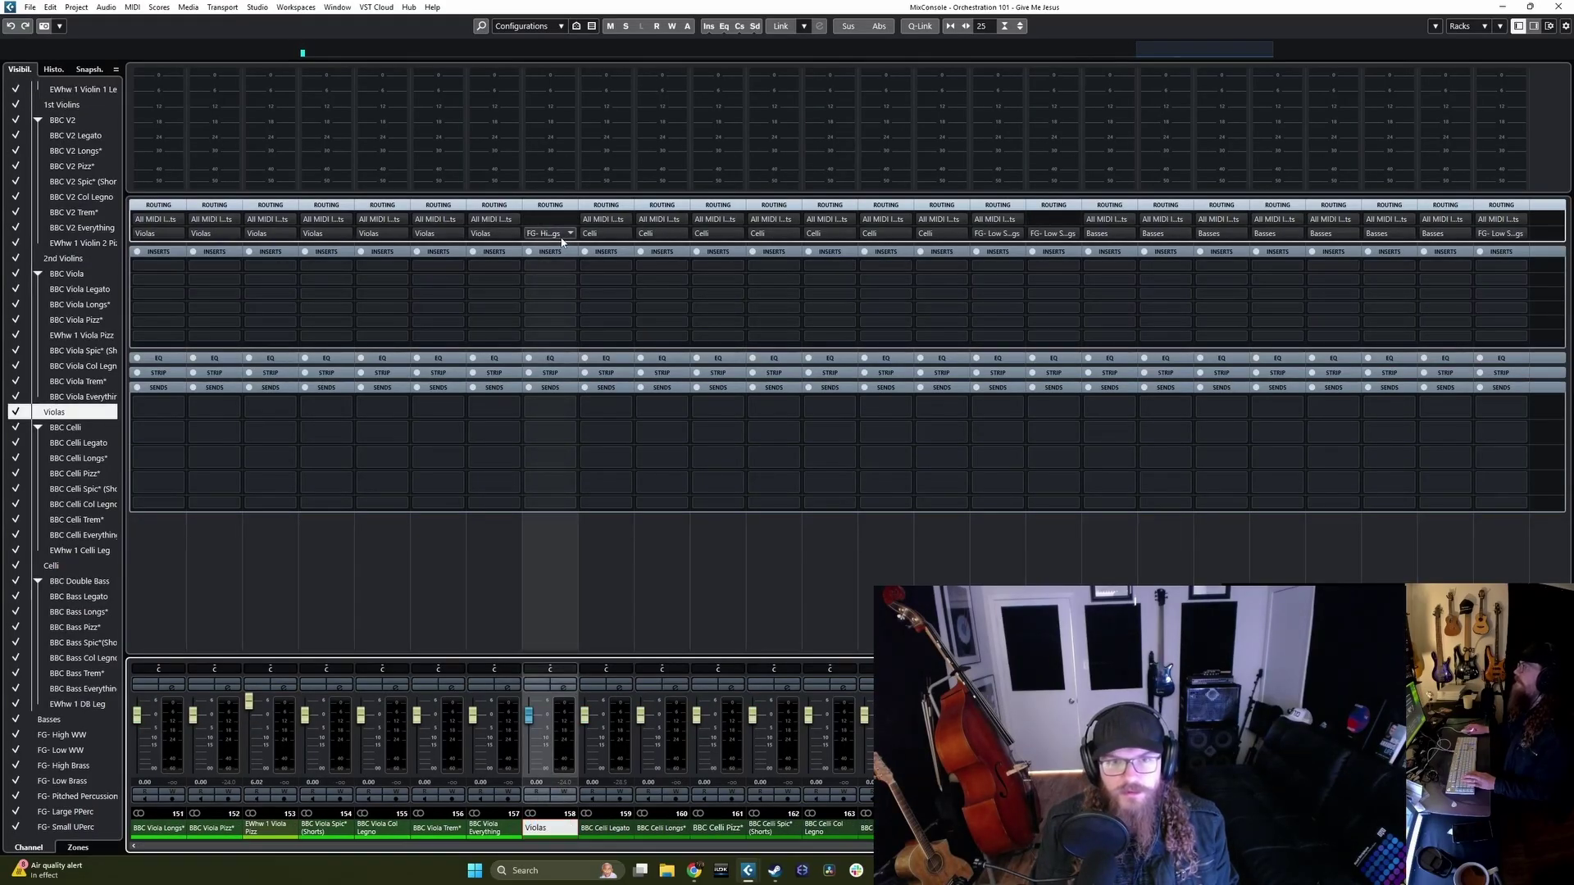
pyautogui.click(1021, 269)
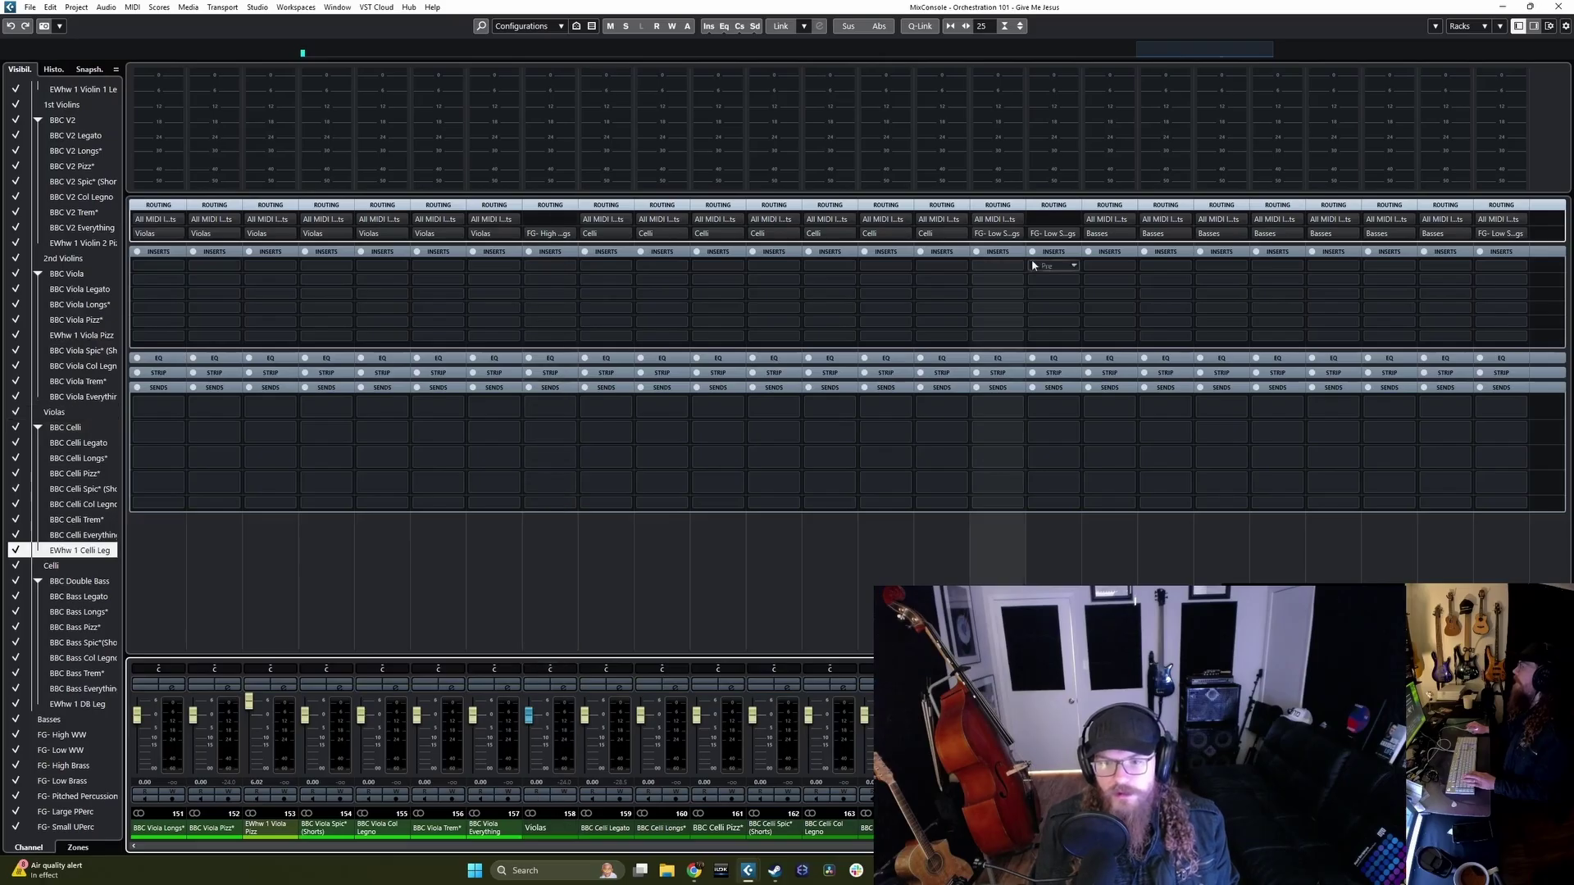
pyautogui.click(1017, 236)
pyautogui.click(1029, 533)
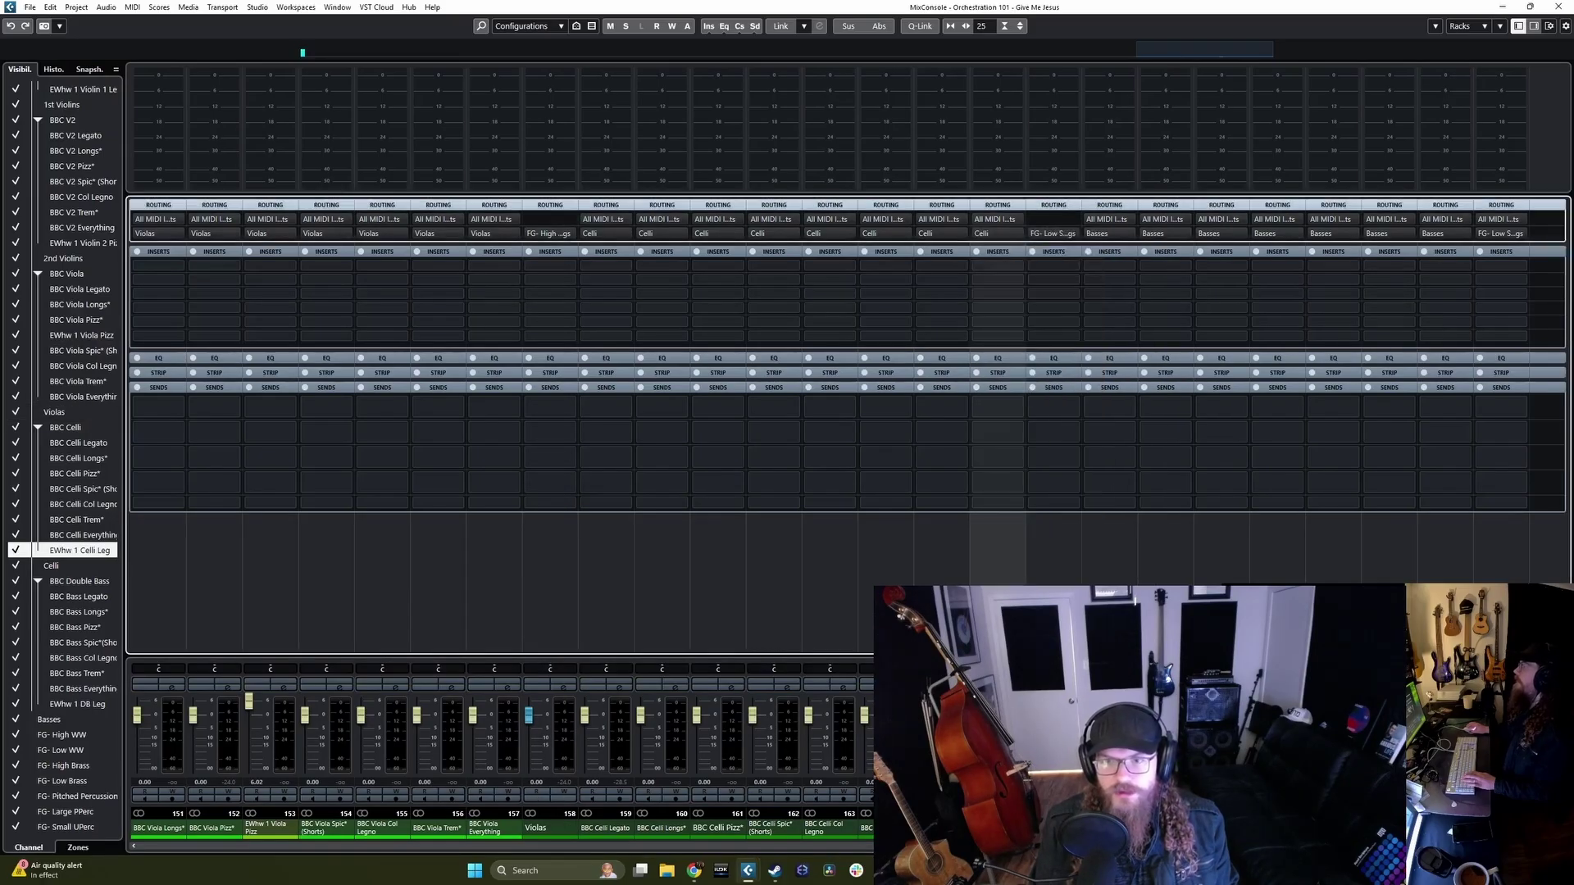
# Step: Route the EWhw 1 DB Leg channel's output to the Basses group and return to the project's arrangement
pyautogui.hscroll(4, 849, 524)
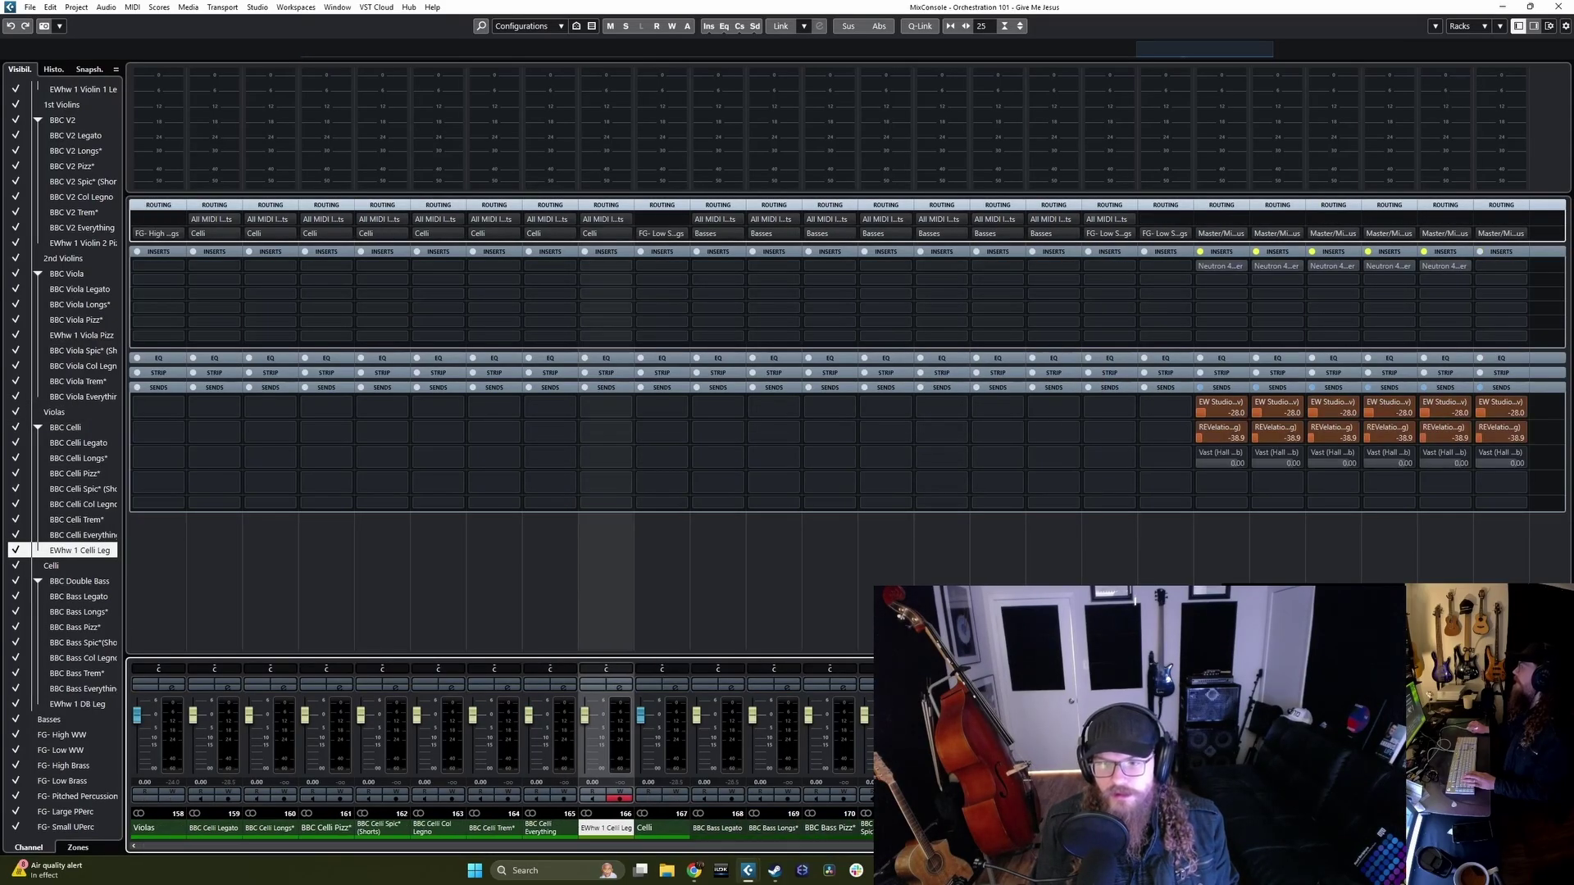
pyautogui.click(78, 705)
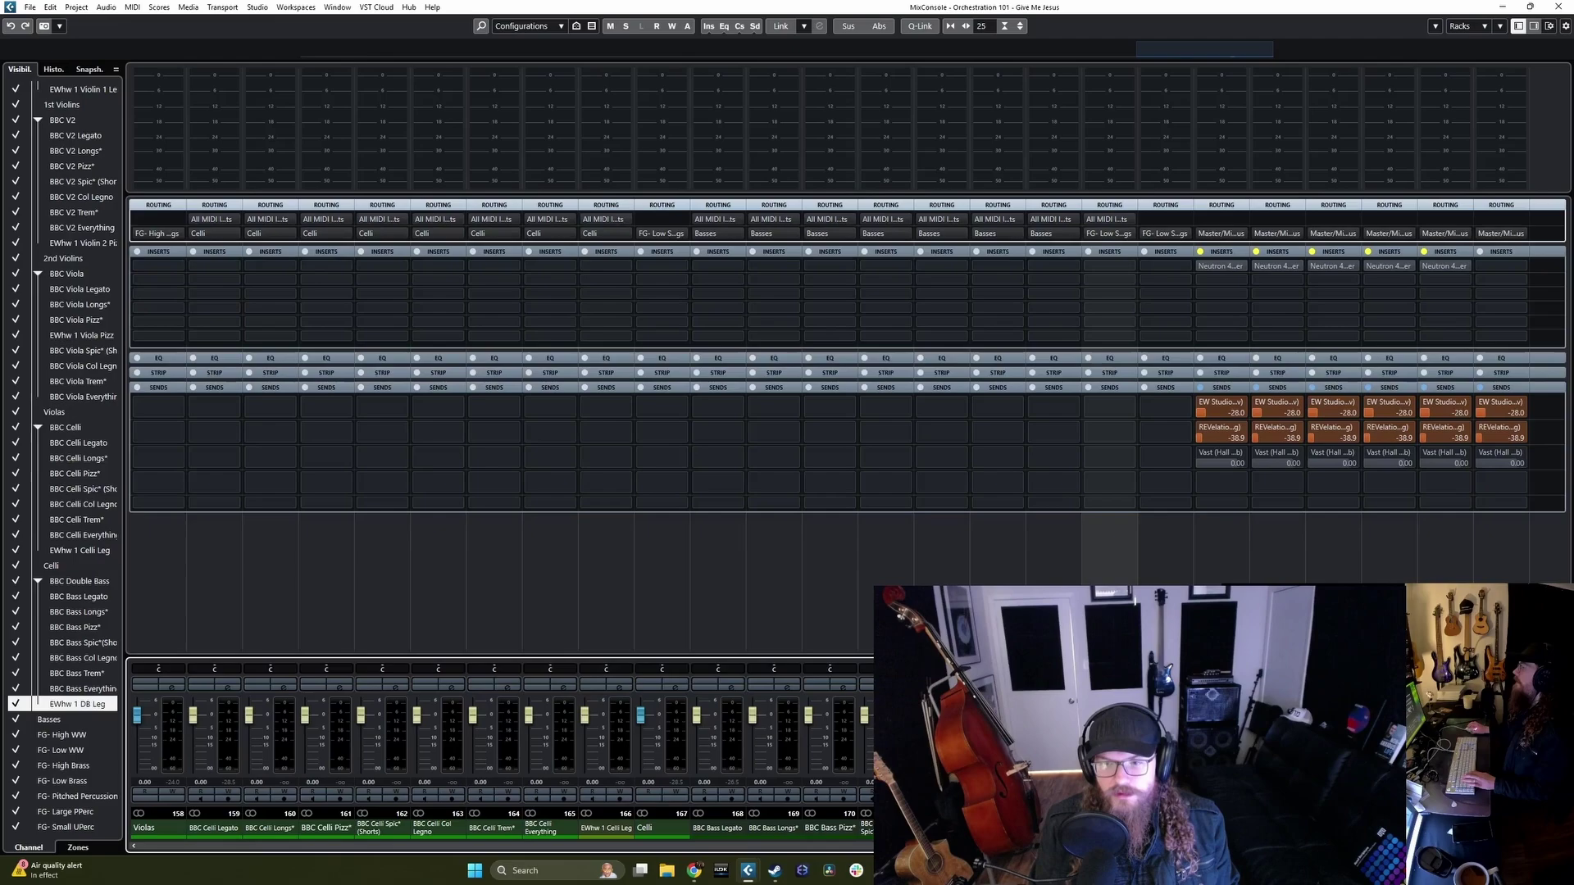
pyautogui.click(1109, 235)
pyautogui.click(1150, 533)
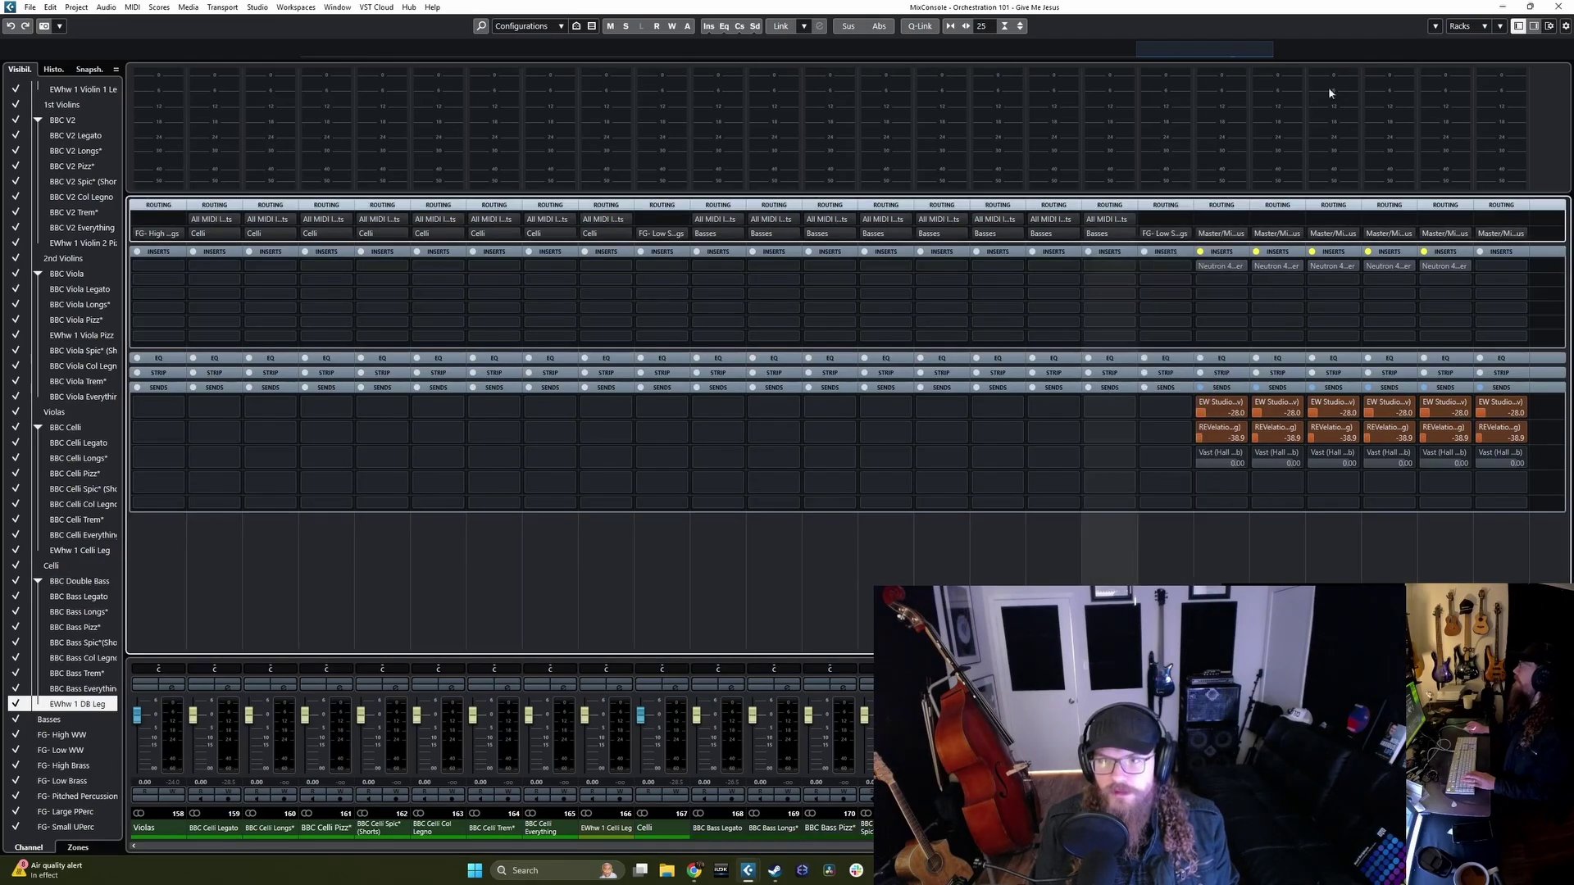
pyautogui.click(1501, 10)
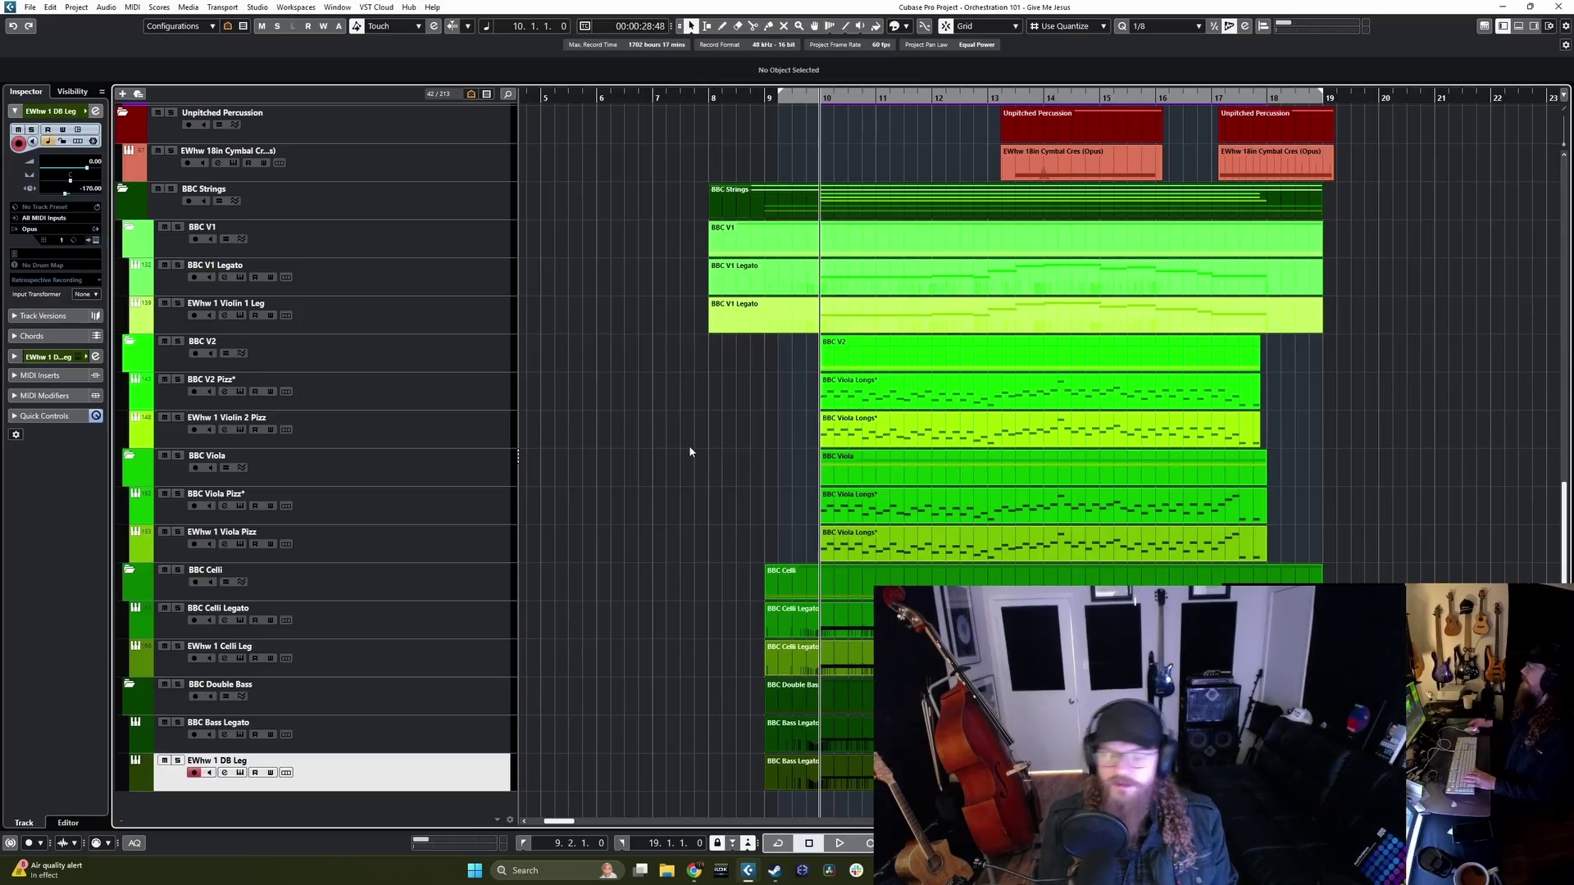
# Step: Look over the layered tracks and play the arrangement from the left locator
pyautogui.scroll(10, 689, 451)
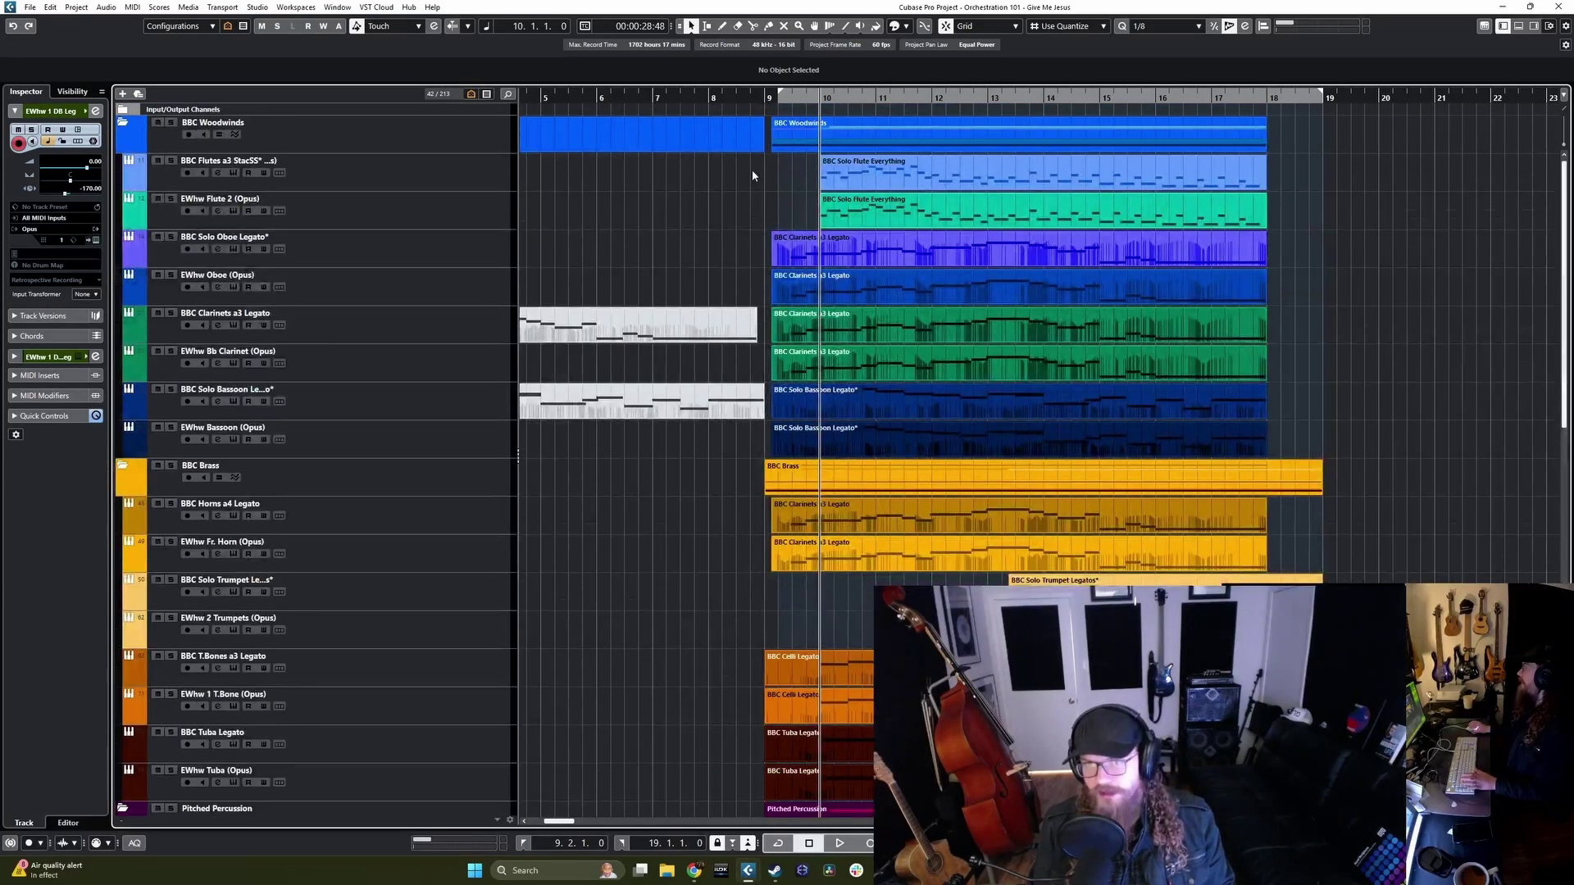
pyautogui.press('KP_1')
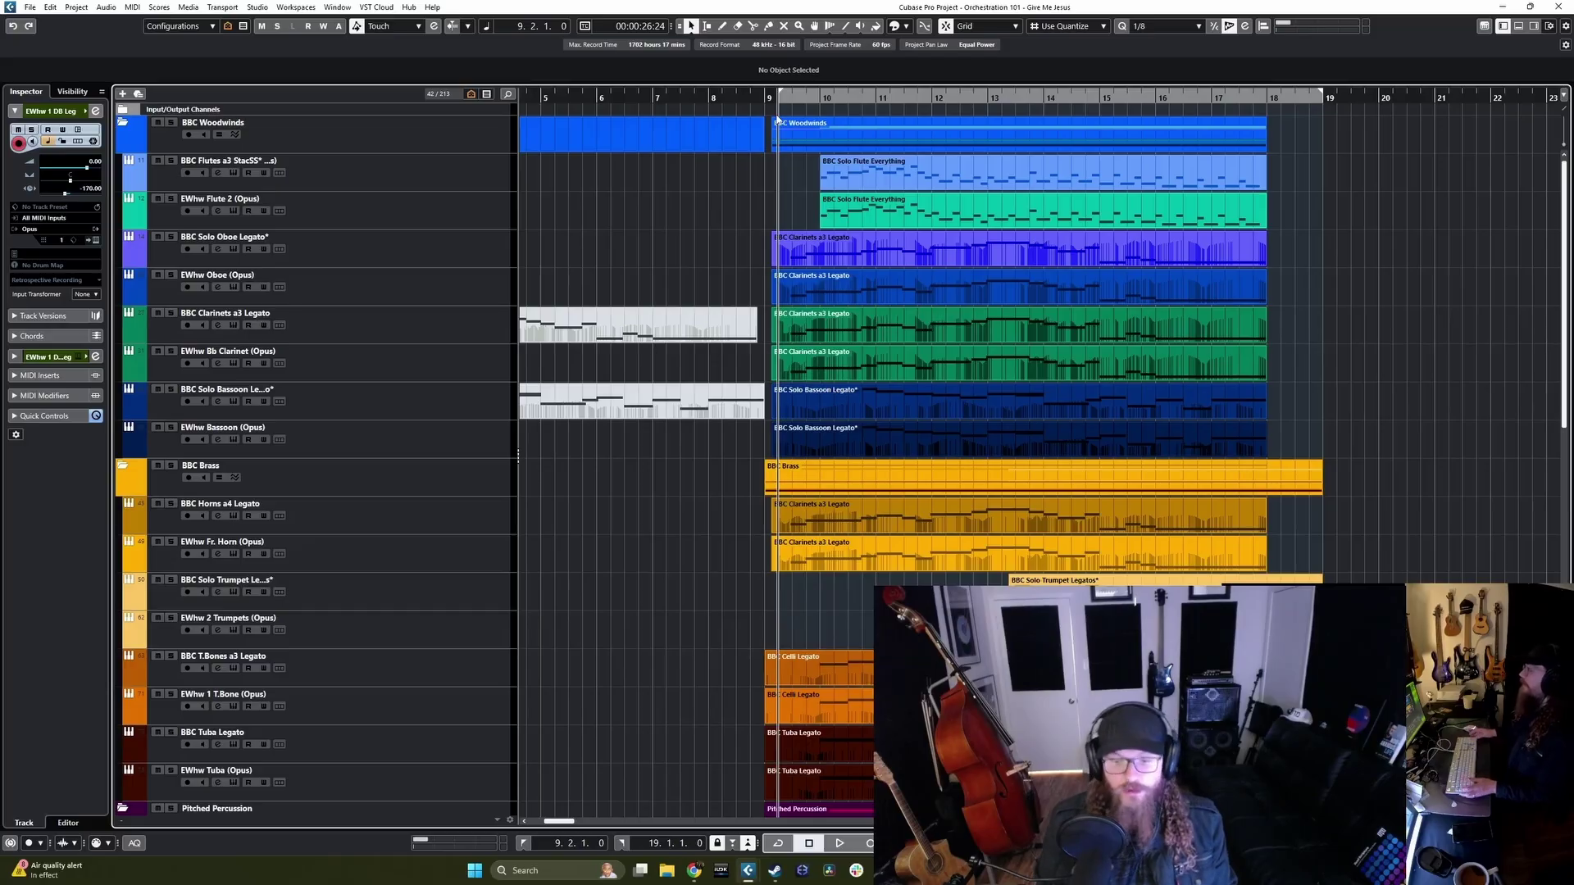
pyautogui.scroll(-10, 659, 449)
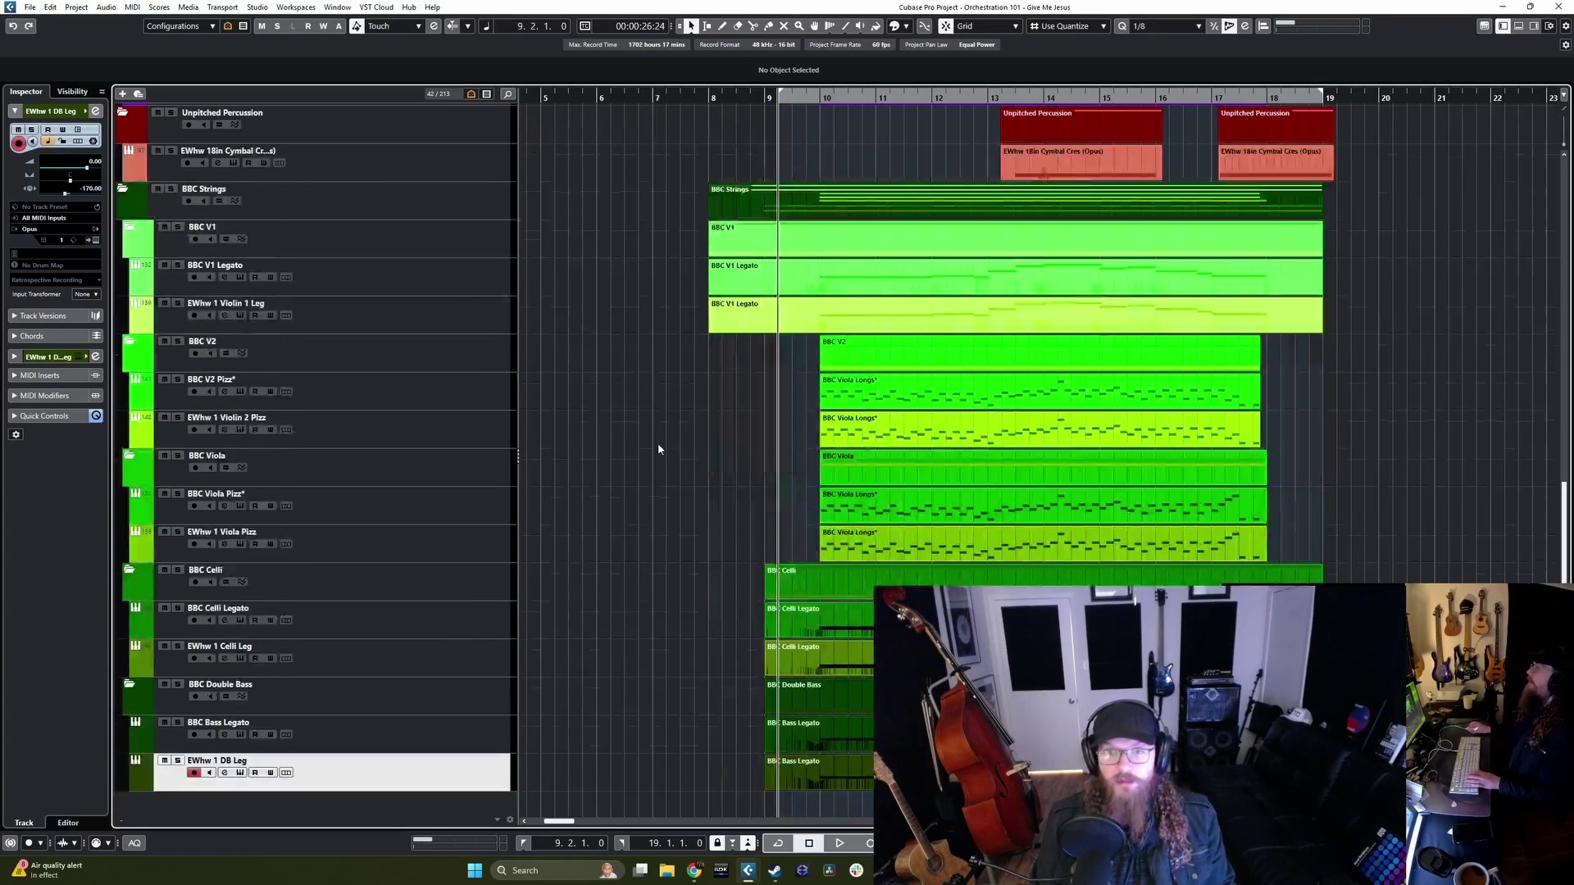
pyautogui.scroll(10, 657, 449)
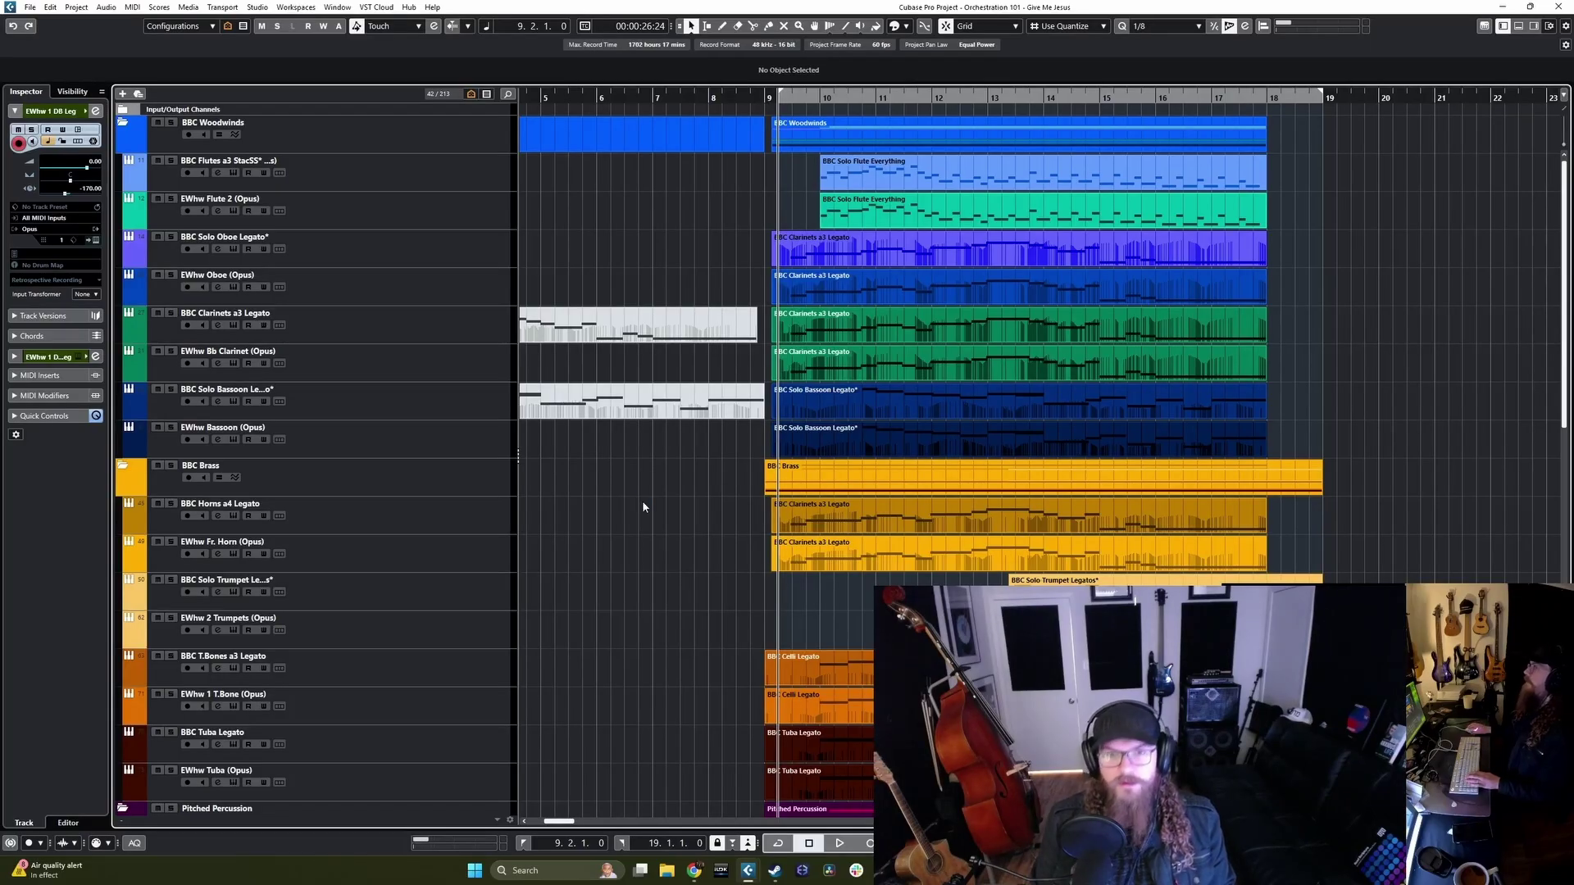
pyautogui.press('space')
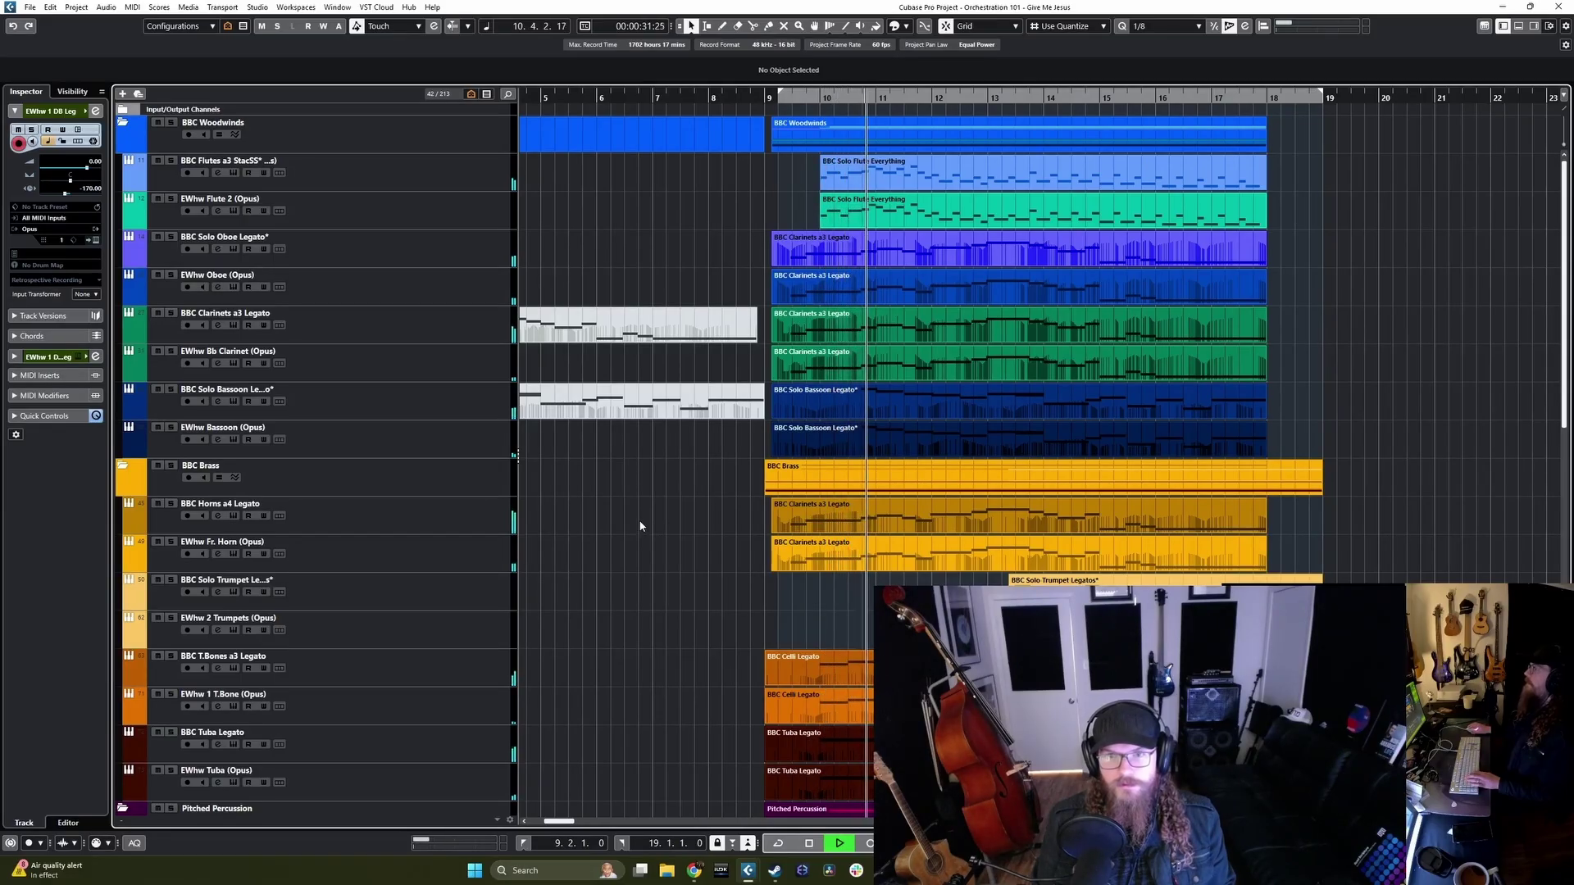
# Step: Check the EWhw Flute 2 track's Opus instrument, close it, and review the woodwind, brass and string tracks during playback
pyautogui.click(233, 211)
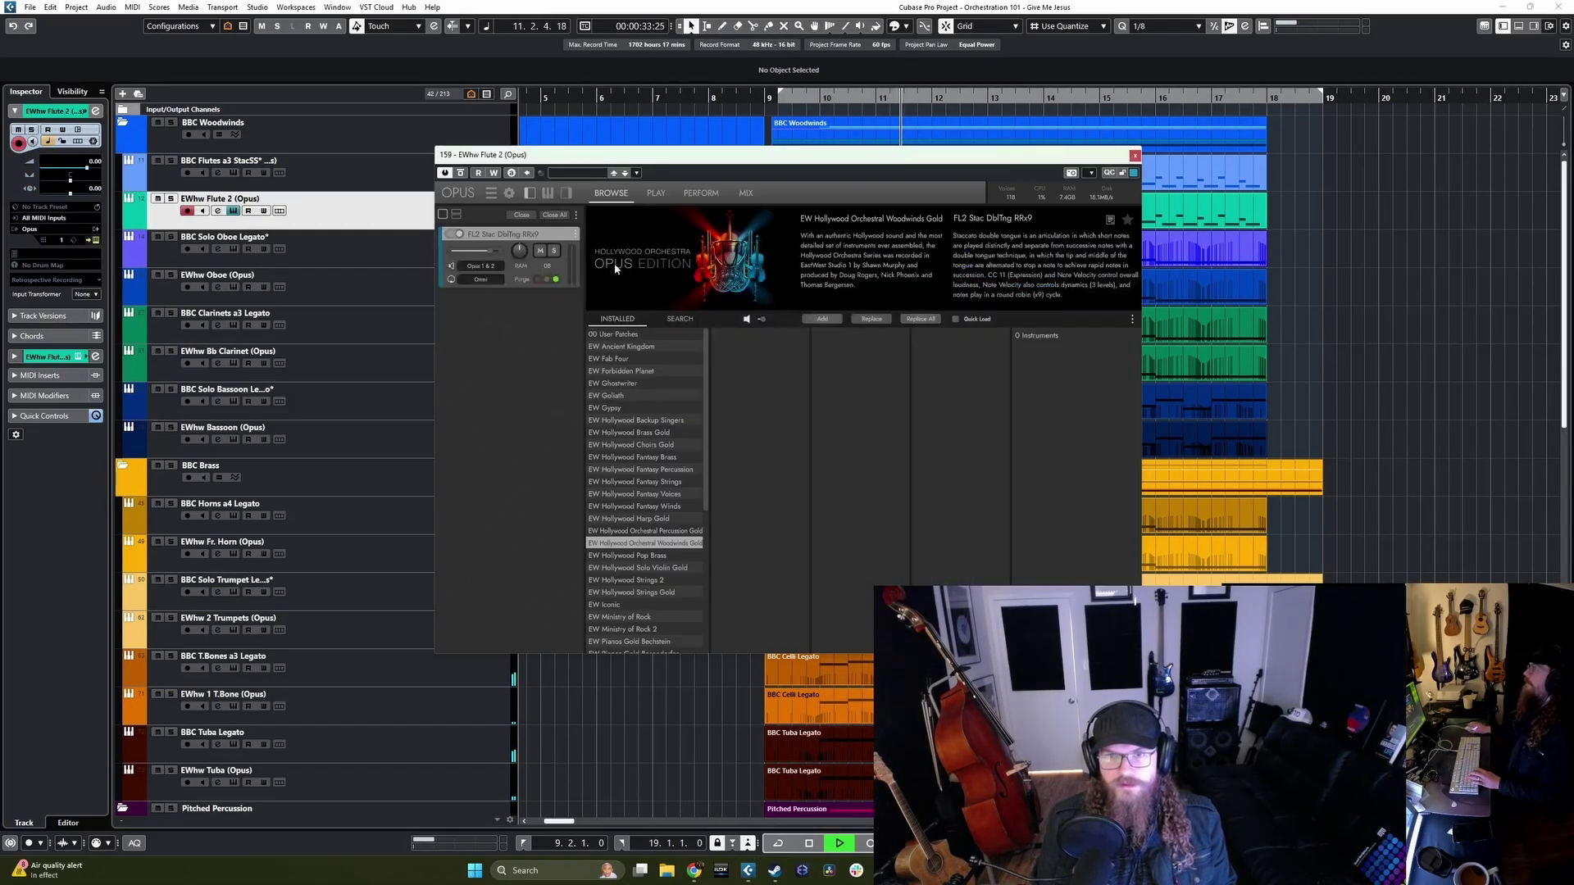
pyautogui.press('Escape')
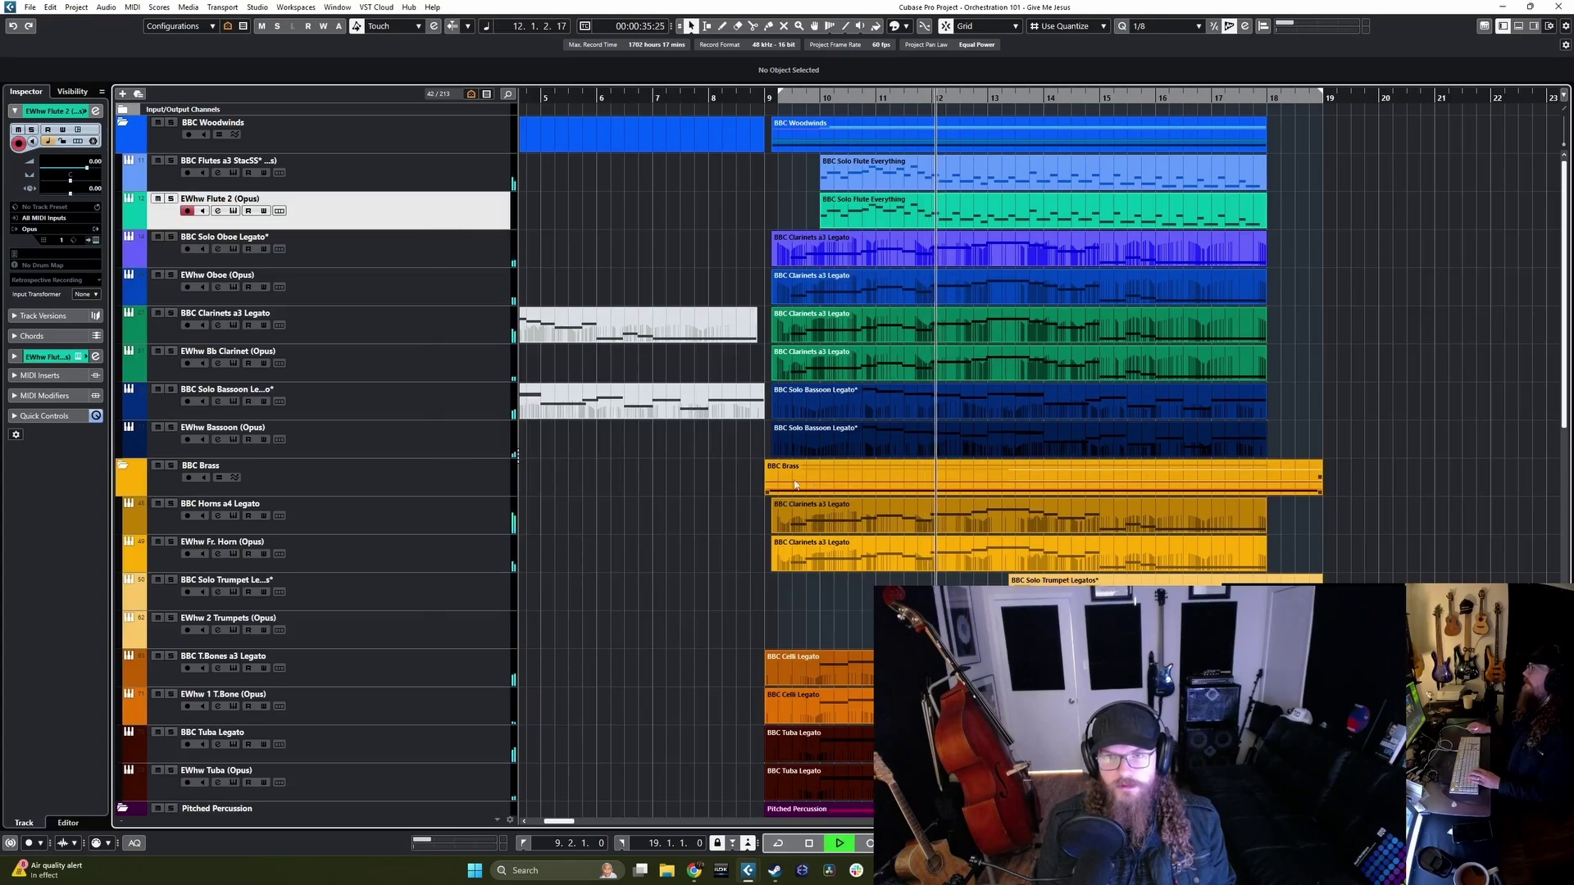
pyautogui.scroll(-3, 682, 505)
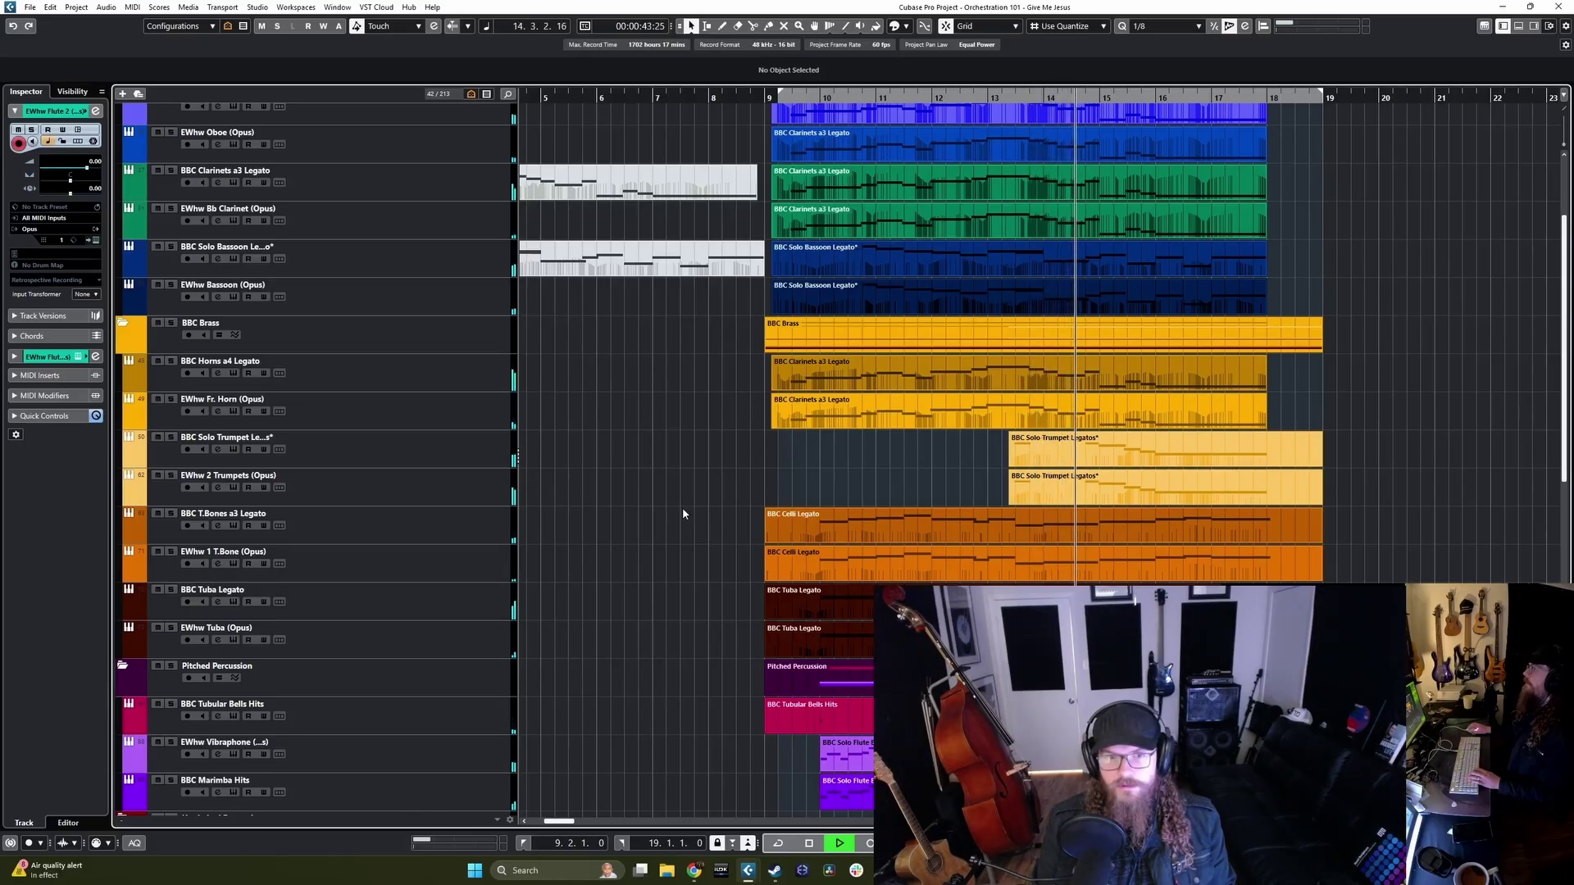
pyautogui.scroll(4, 682, 509)
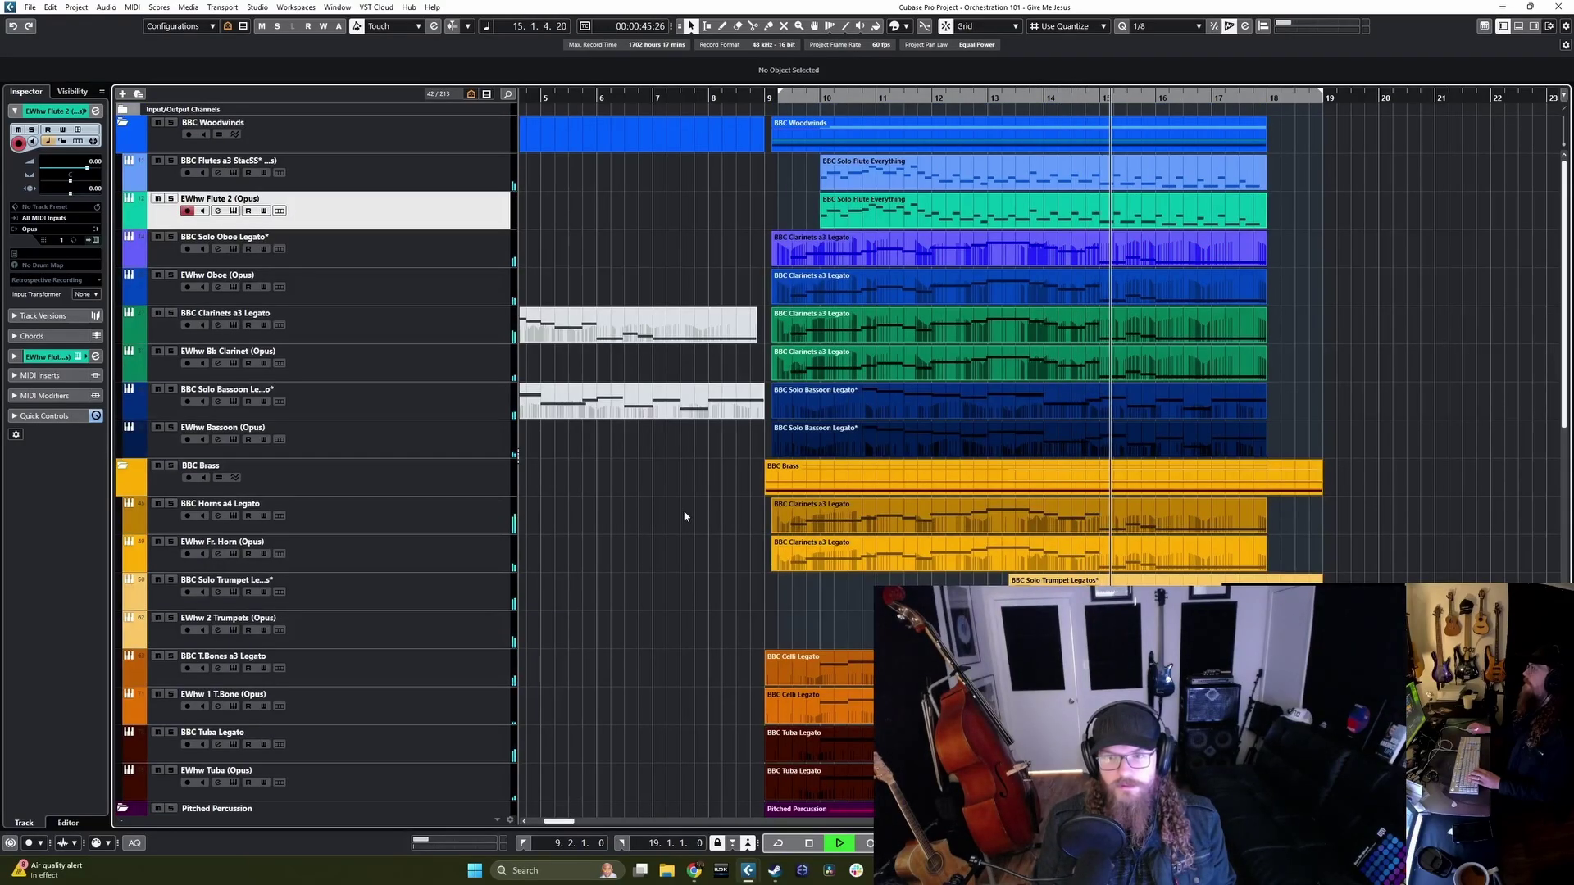
pyautogui.scroll(-4, 686, 516)
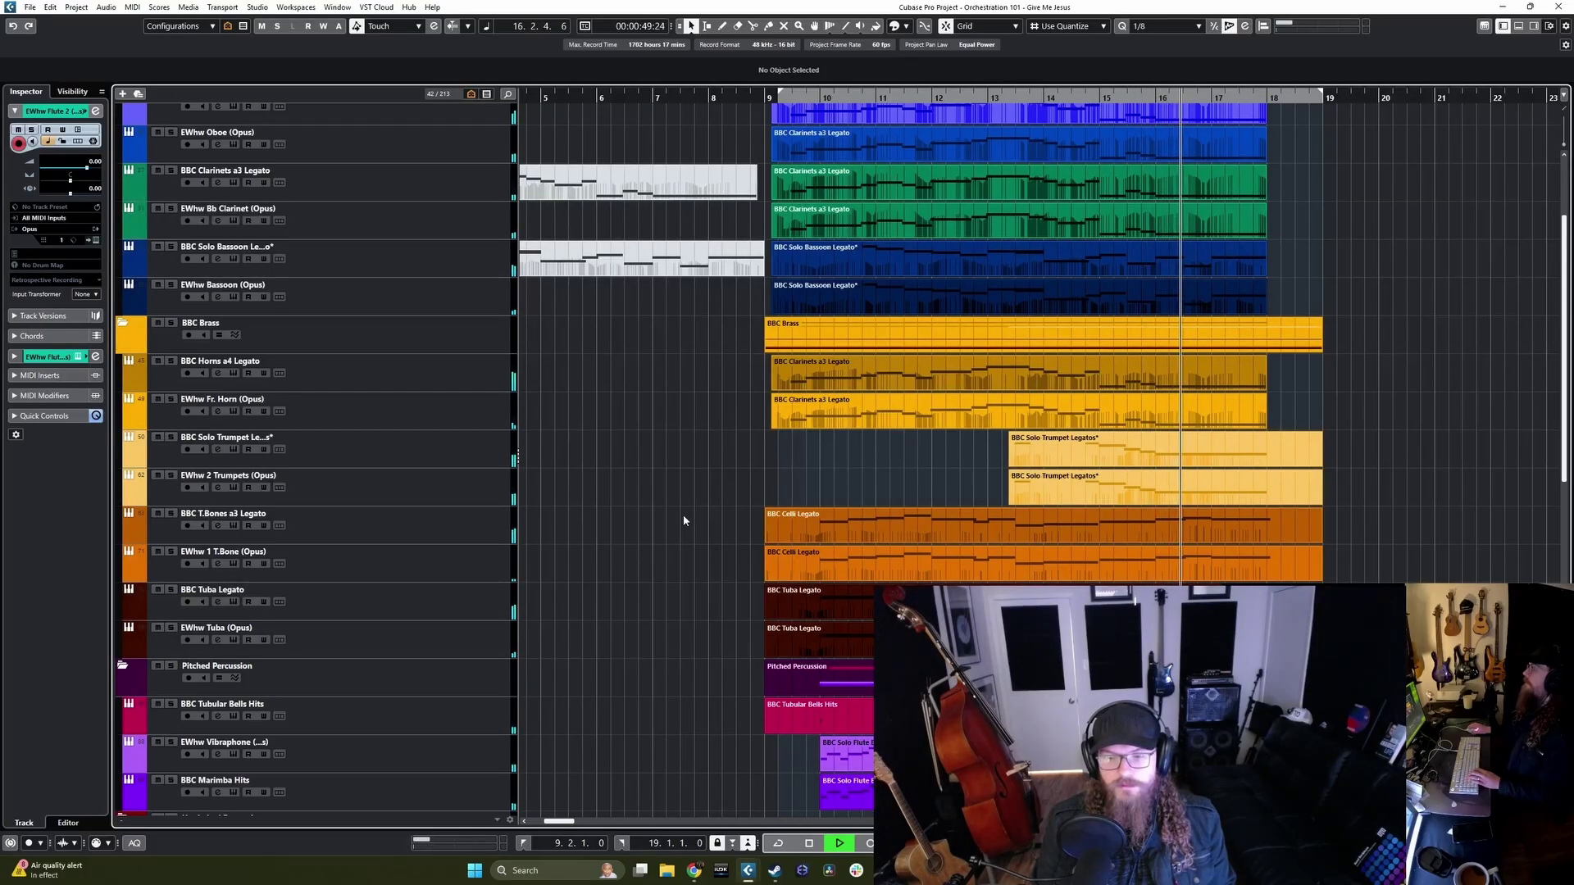
pyautogui.scroll(-10, 684, 520)
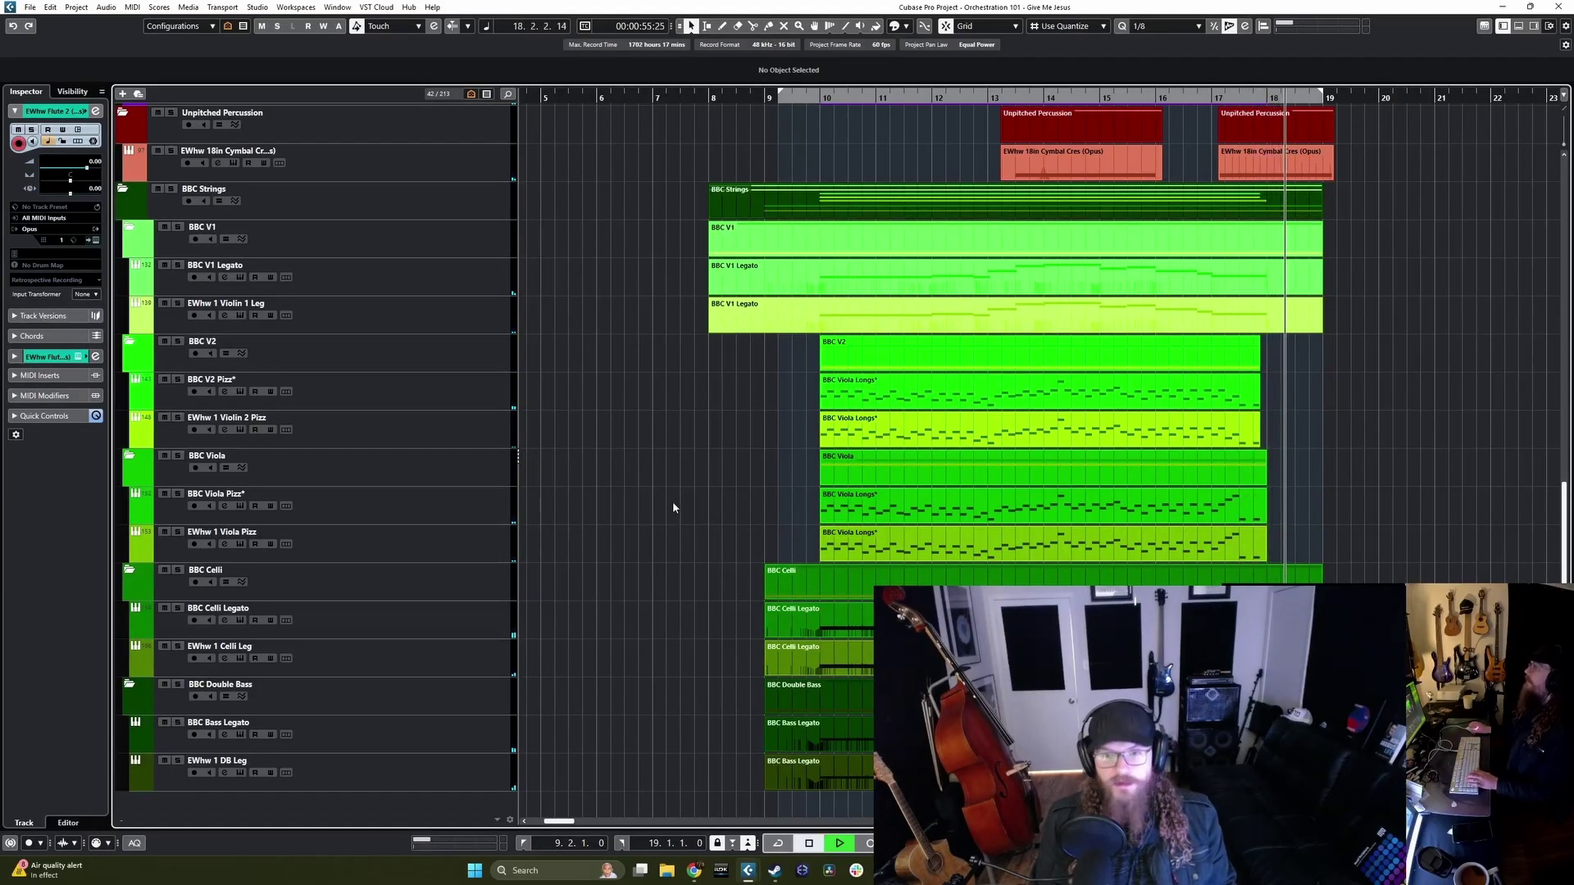
pyautogui.click(391, 779)
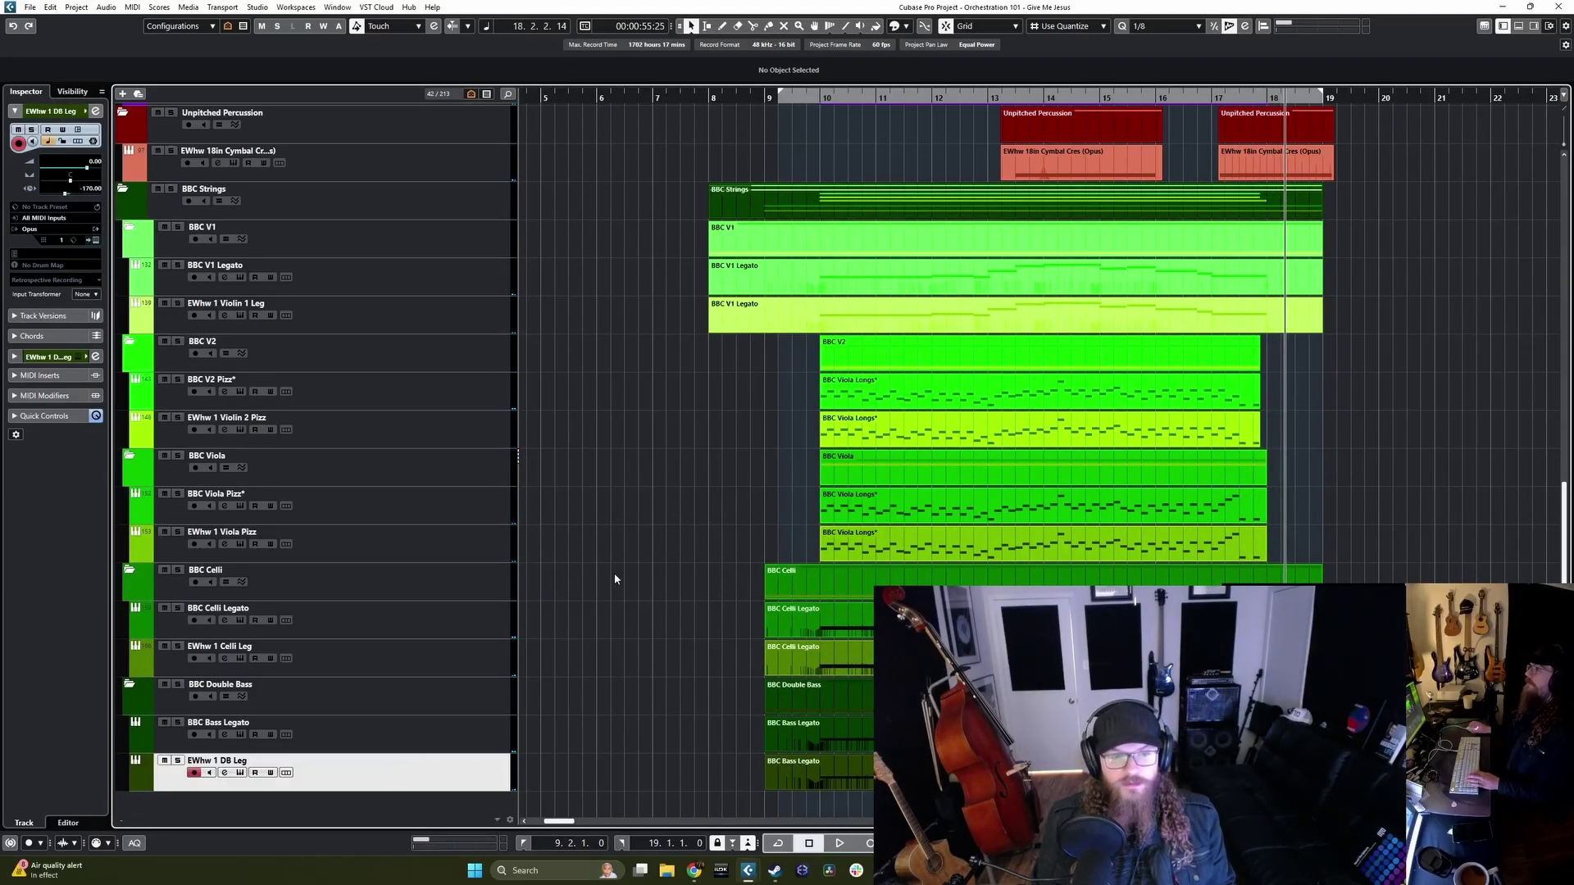
pyautogui.click(454, 621)
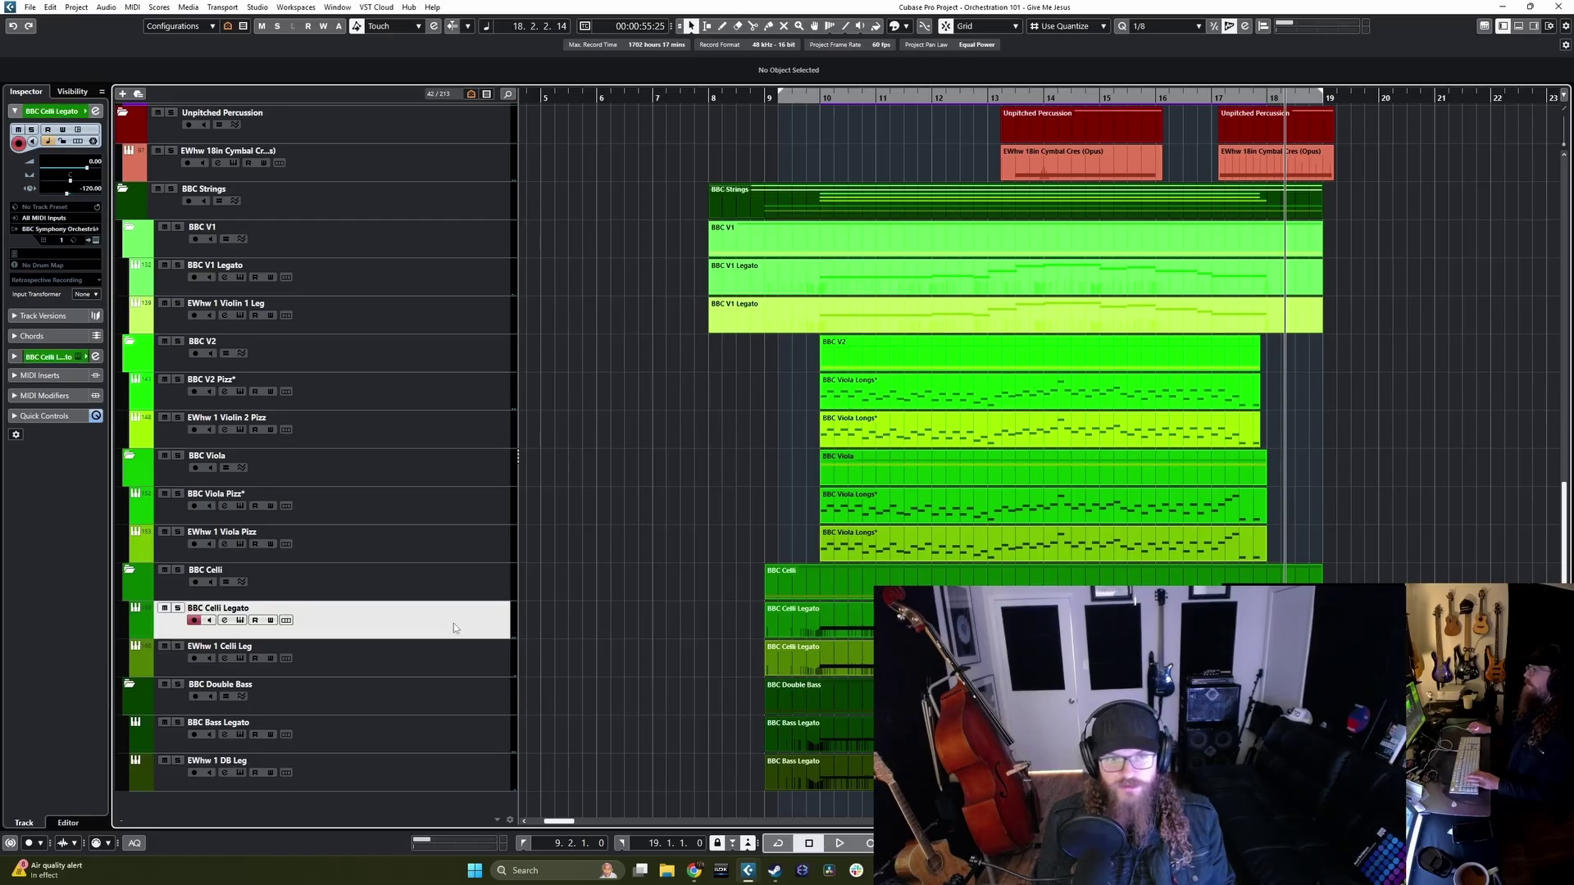
pyautogui.click(443, 664)
pyautogui.click(420, 783)
pyautogui.click(426, 652)
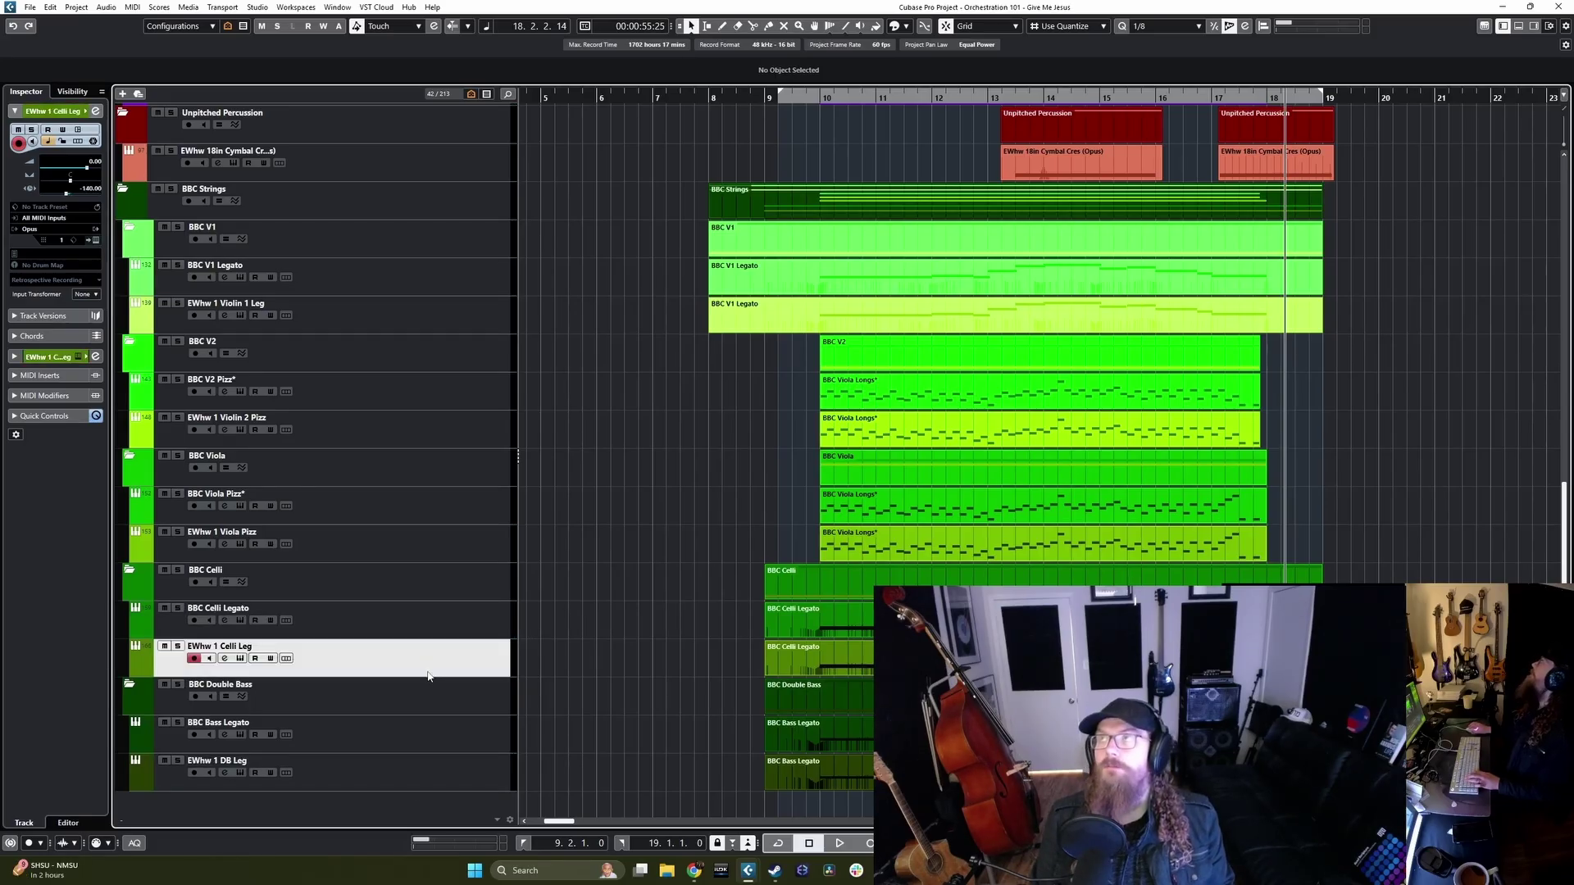
# Step: Select the five EWhw string tracks together: DB Leg, Celli Leg, Viola Pizz, Violin 2 Pizz and Violin 1 Leg
pyautogui.click(419, 784)
pyautogui.keyDown('ctrl'); pyautogui.click(421, 658); pyautogui.keyUp('ctrl')
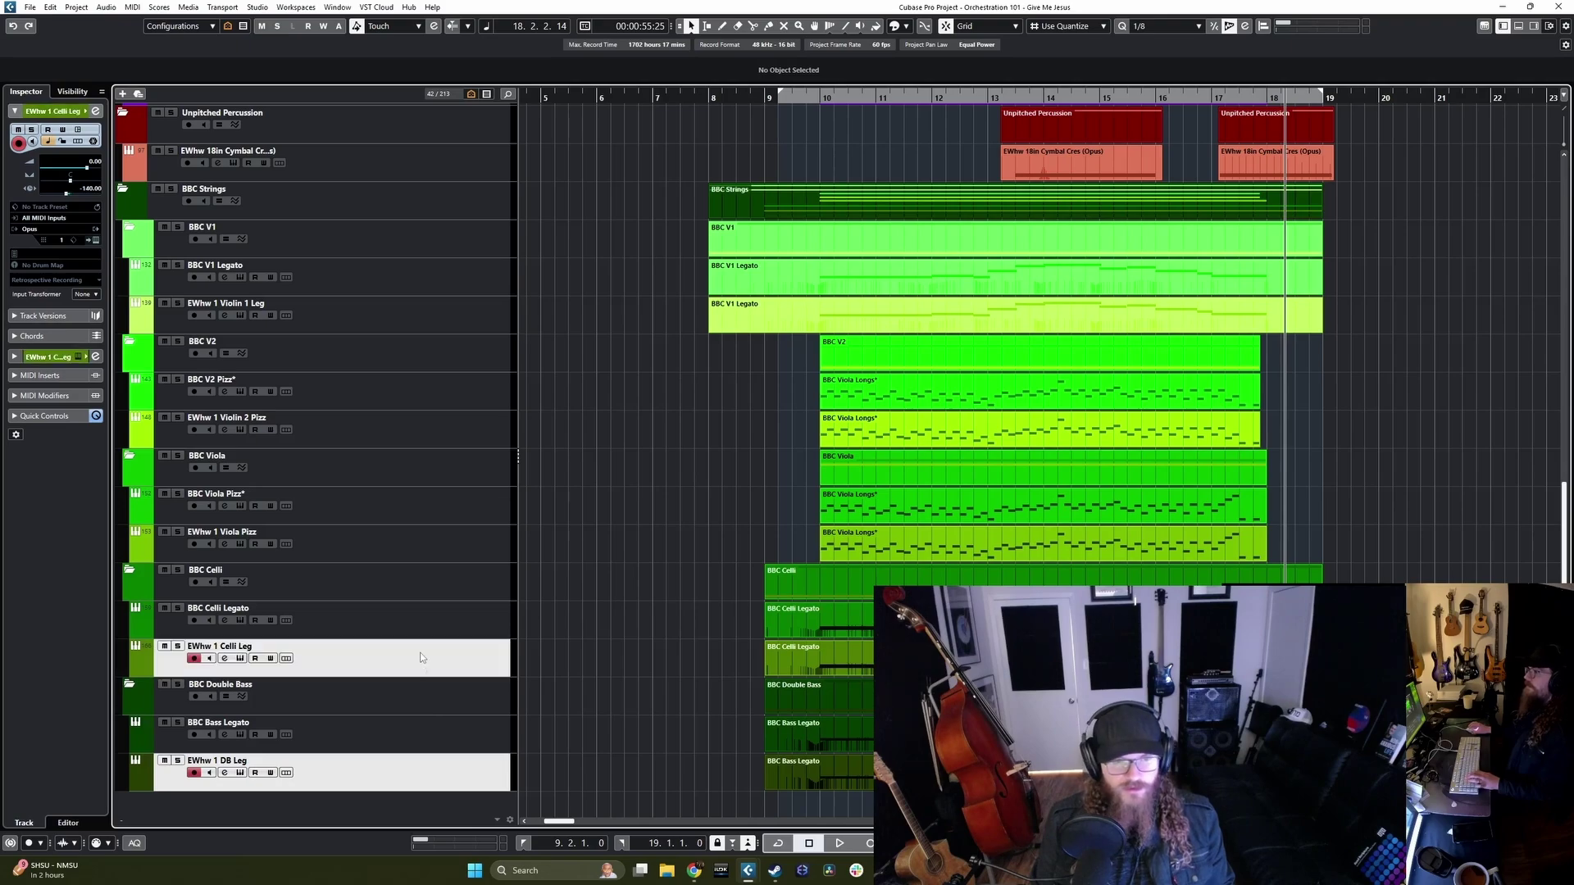
pyautogui.keyDown('ctrl'); pyautogui.click(432, 541); pyautogui.keyUp('ctrl')
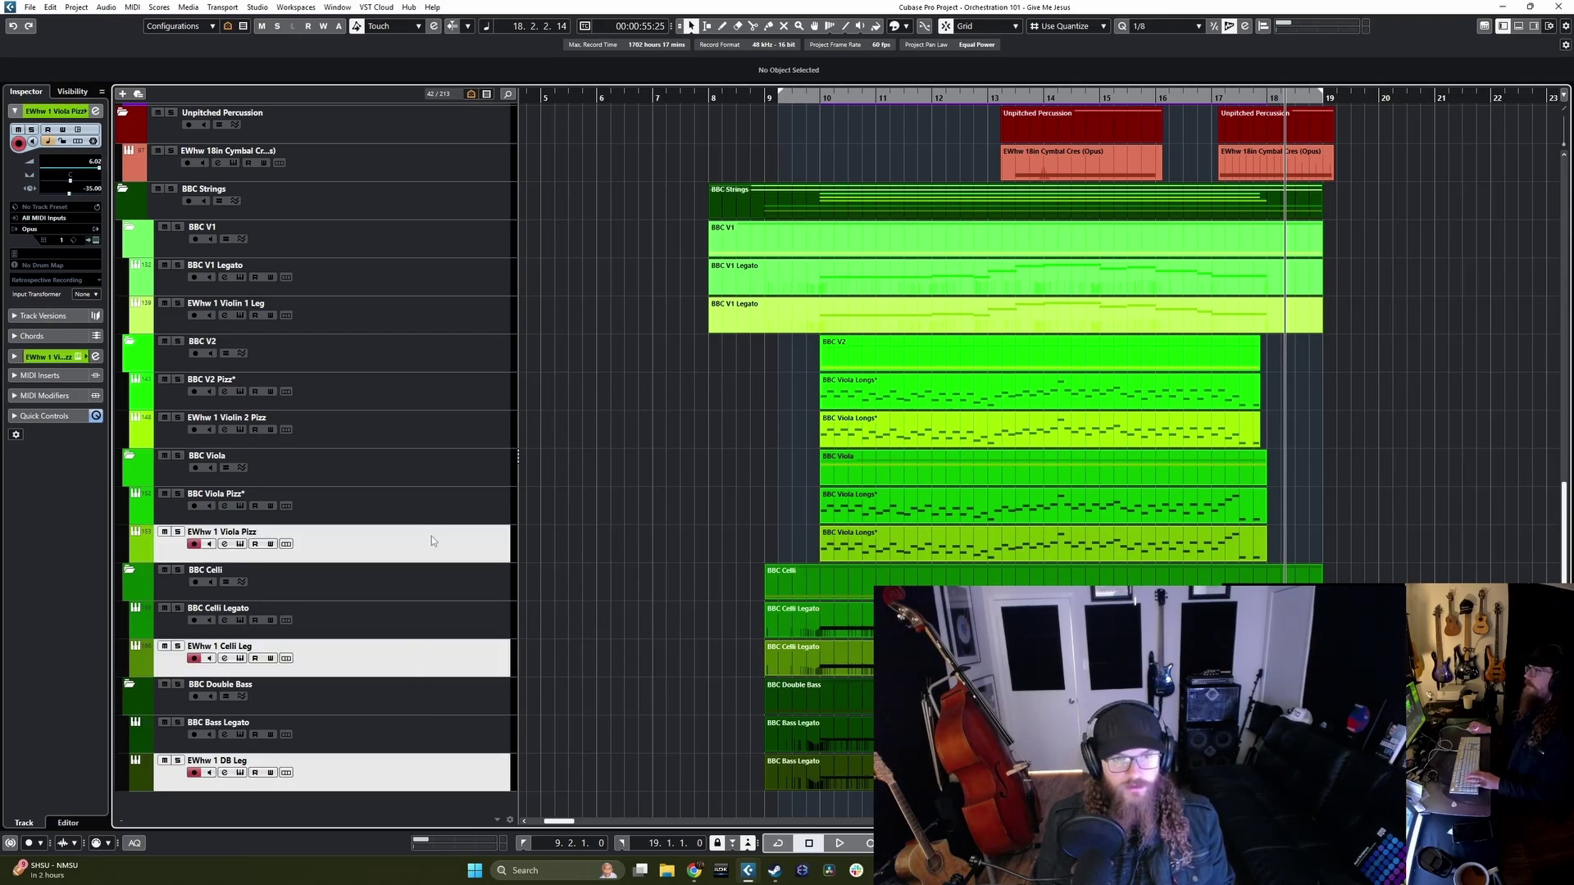
pyautogui.keyDown('ctrl'); pyautogui.click(401, 430); pyautogui.keyUp('ctrl')
pyautogui.keyDown('ctrl'); pyautogui.click(400, 316); pyautogui.keyUp('ctrl')
# Step: Select the EWhw brass tracks as well: Tuba, 1 T.Bone, 2 Trumpets and Fr. Horn
pyautogui.scroll(5, 575, 603)
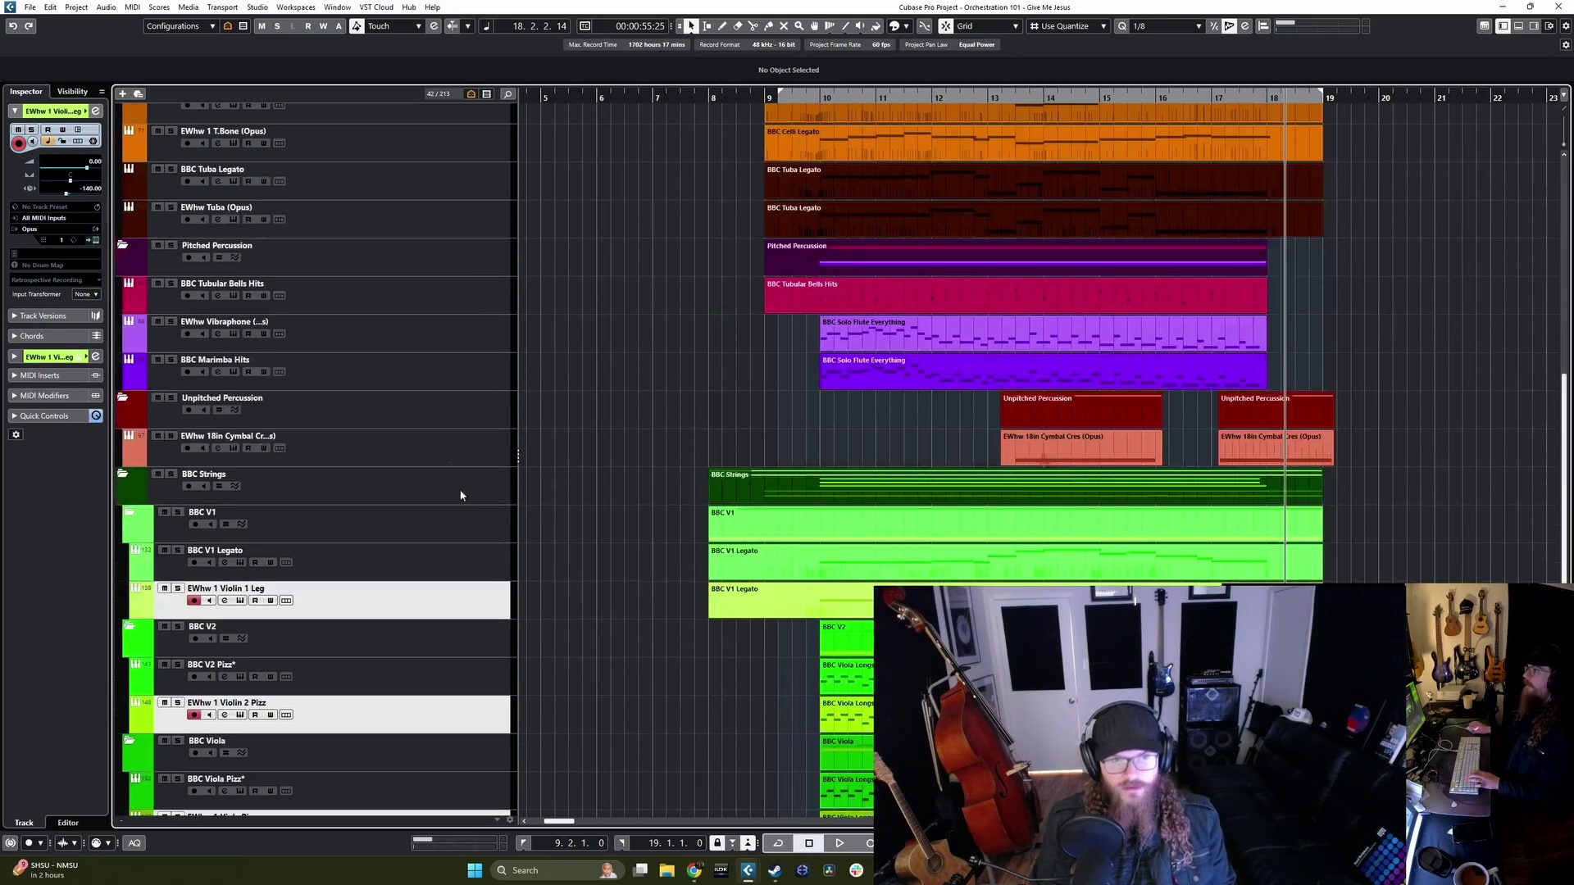
pyautogui.scroll(5, 577, 513)
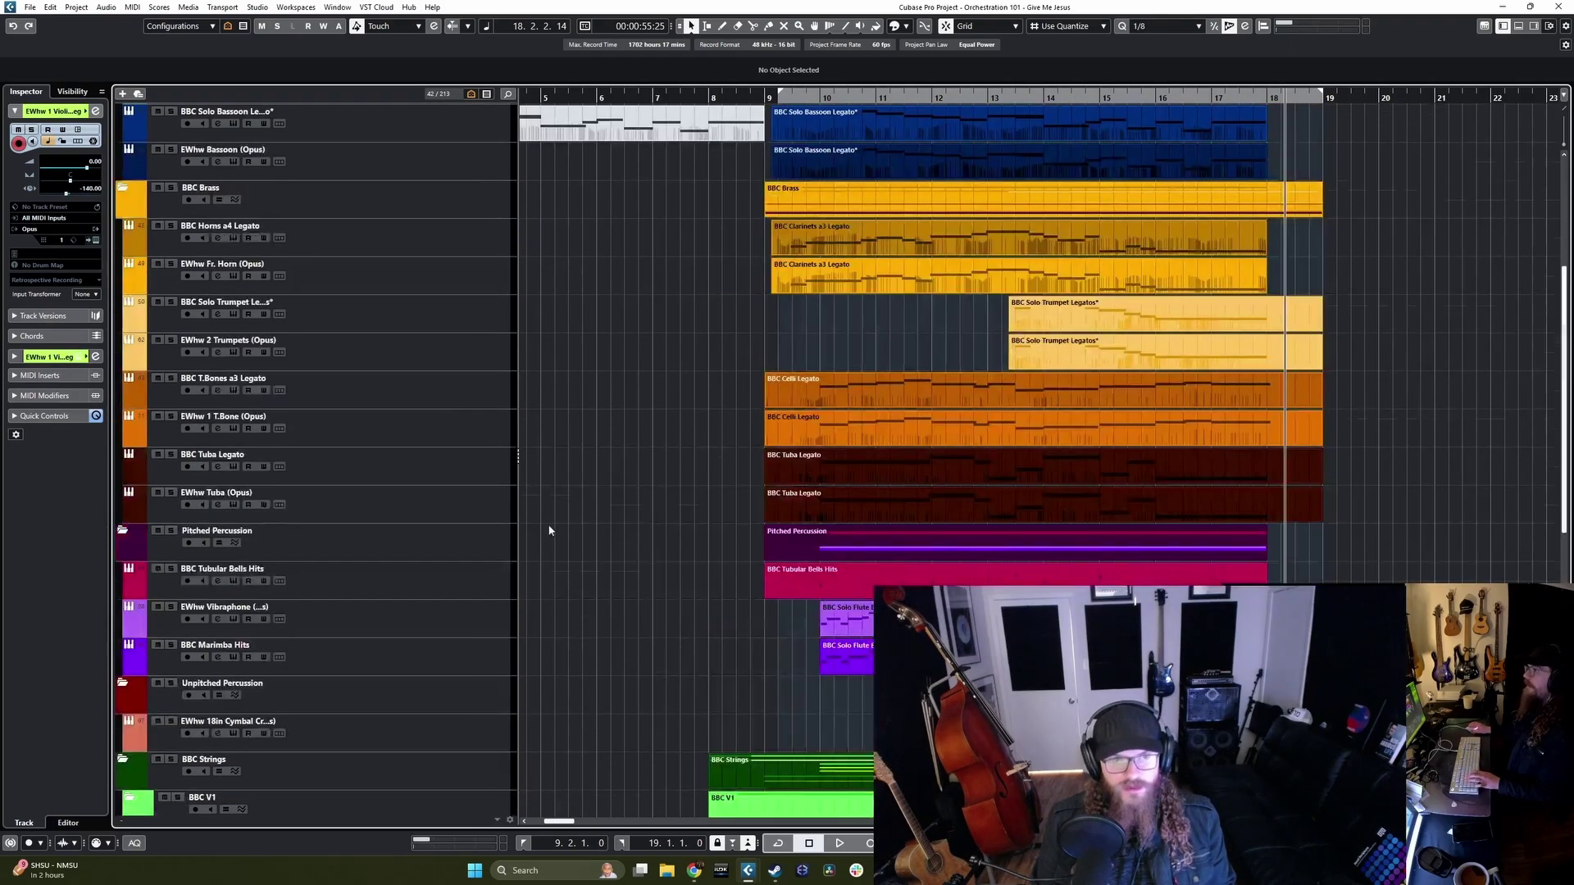
pyautogui.click(407, 512)
pyautogui.keyDown('ctrl'); pyautogui.click(435, 433); pyautogui.keyUp('ctrl')
pyautogui.keyDown('ctrl'); pyautogui.click(442, 363); pyautogui.keyUp('ctrl')
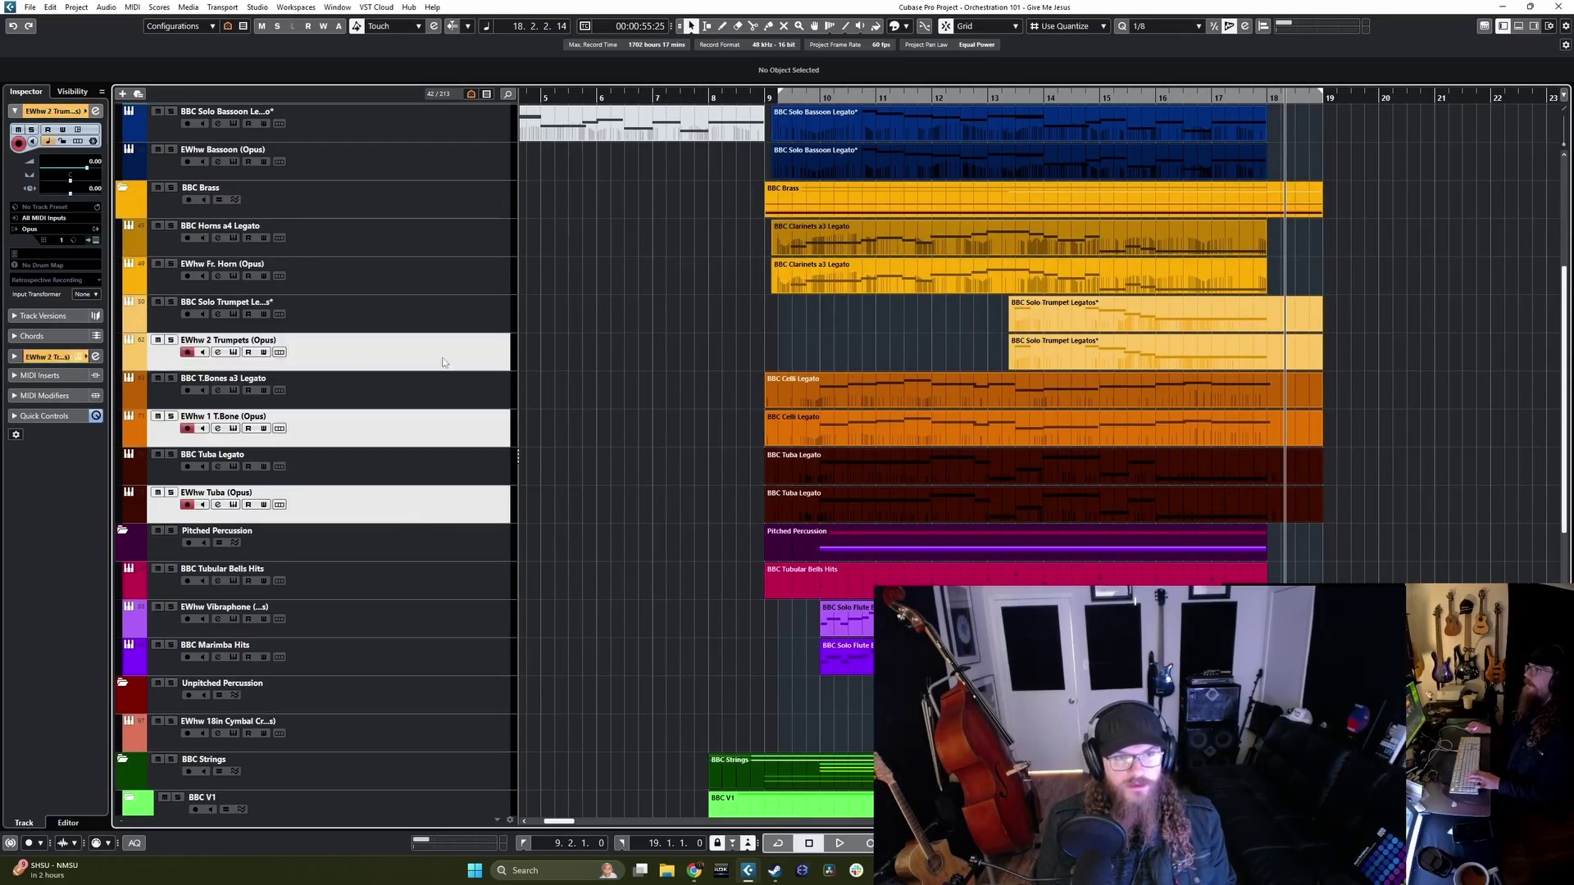
pyautogui.keyDown('ctrl'); pyautogui.click(439, 279); pyautogui.keyUp('ctrl')
# Step: Add the EWhw Bassoon, Bb Clarinet, Oboe and Flute 2 tracks to the selection and mute all selected tracks
pyautogui.scroll(5, 618, 388)
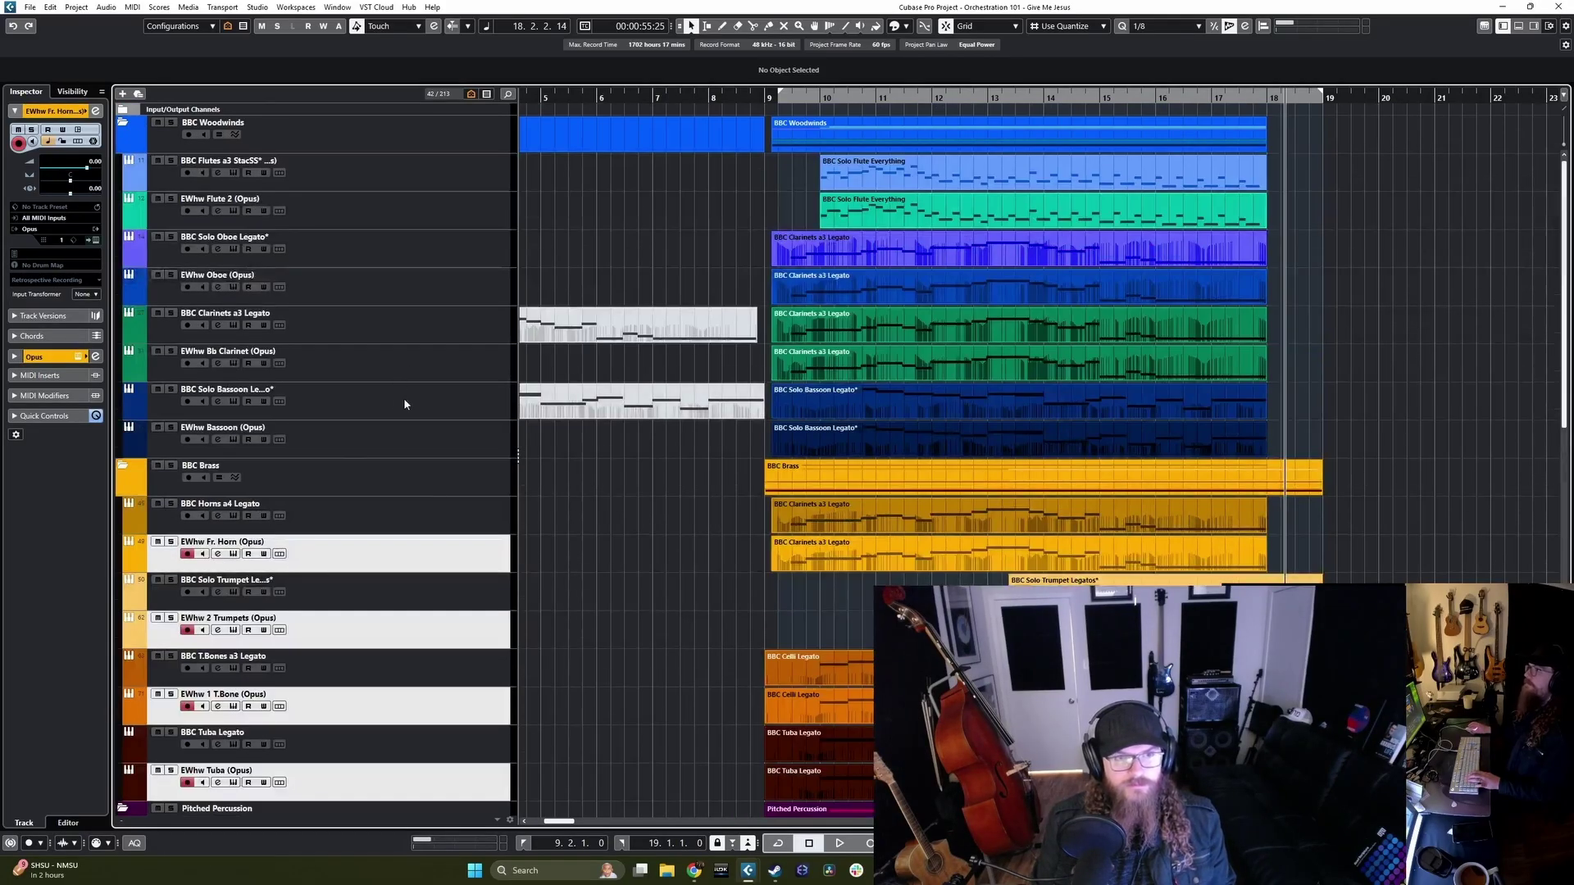
pyautogui.keyDown('ctrl'); pyautogui.click(390, 432); pyautogui.keyUp('ctrl')
pyautogui.keyDown('ctrl'); pyautogui.click(379, 371); pyautogui.keyUp('ctrl')
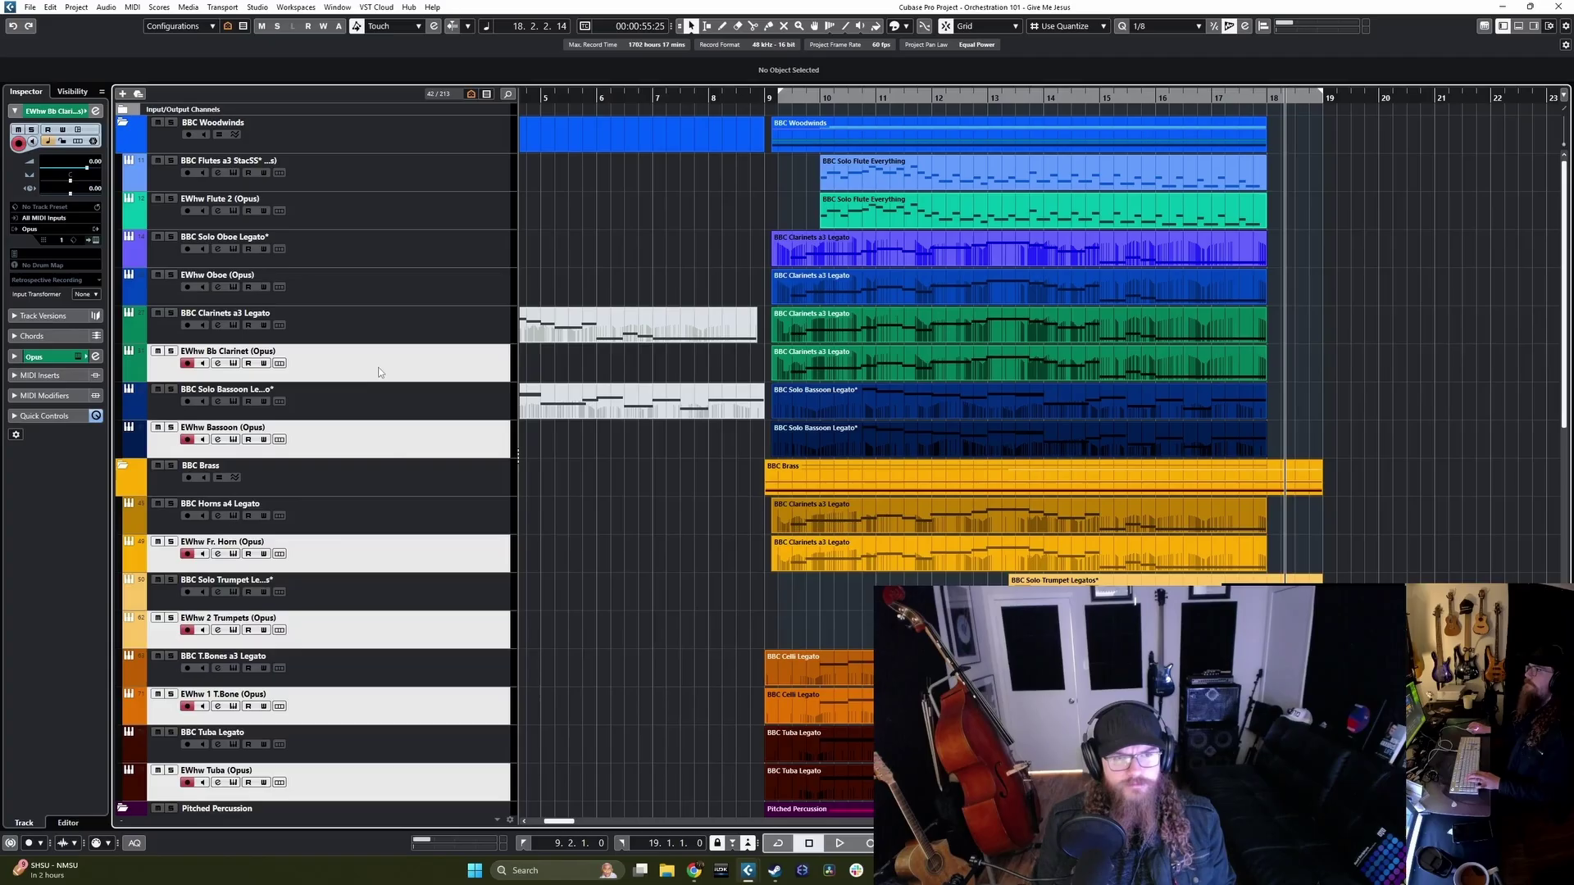
pyautogui.keyDown('ctrl'); pyautogui.click(378, 289); pyautogui.keyUp('ctrl')
pyautogui.keyDown('ctrl'); pyautogui.click(391, 217); pyautogui.keyUp('ctrl')
pyautogui.press('m')
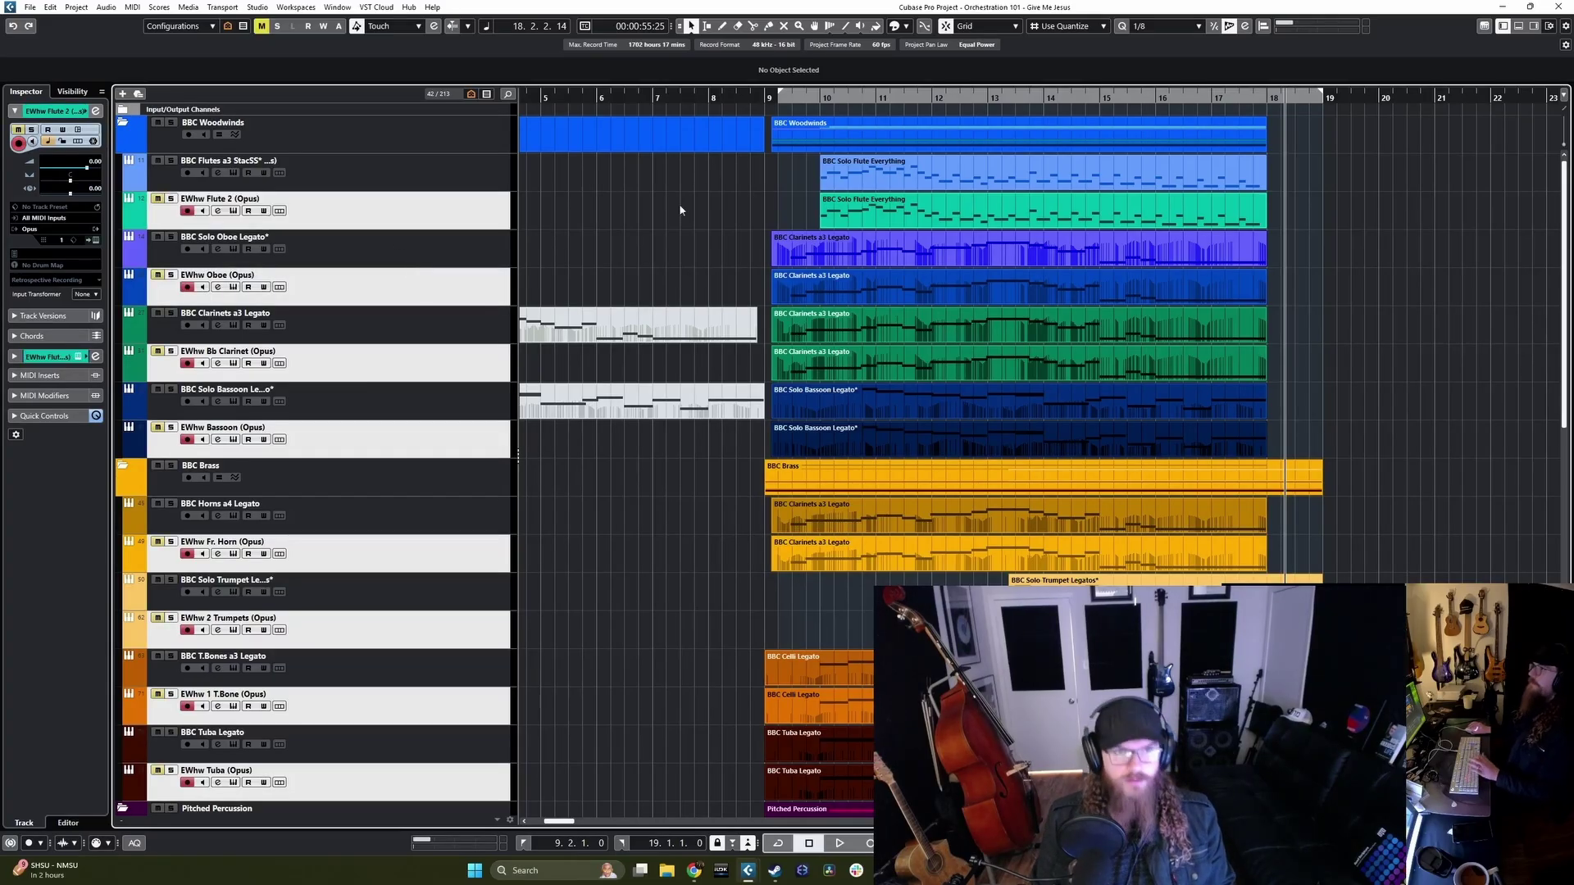
# Step: Play from just before bar 10 to compare the mix with the EWhw layers muted and unmuted, ending with the cursor at bar 7
pyautogui.click(816, 96)
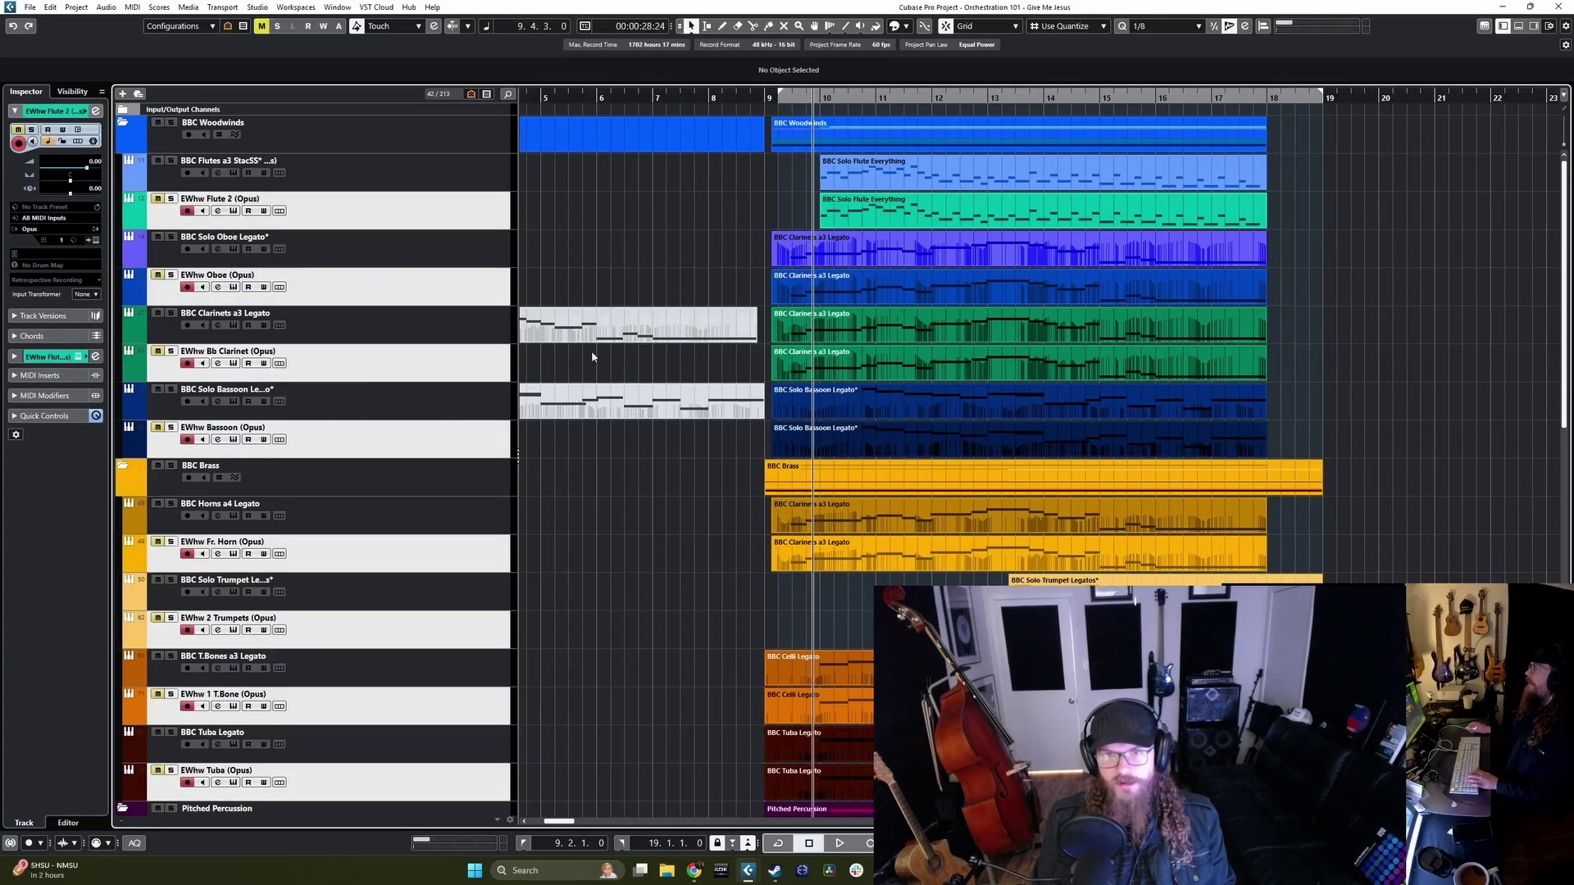
pyautogui.press('space')
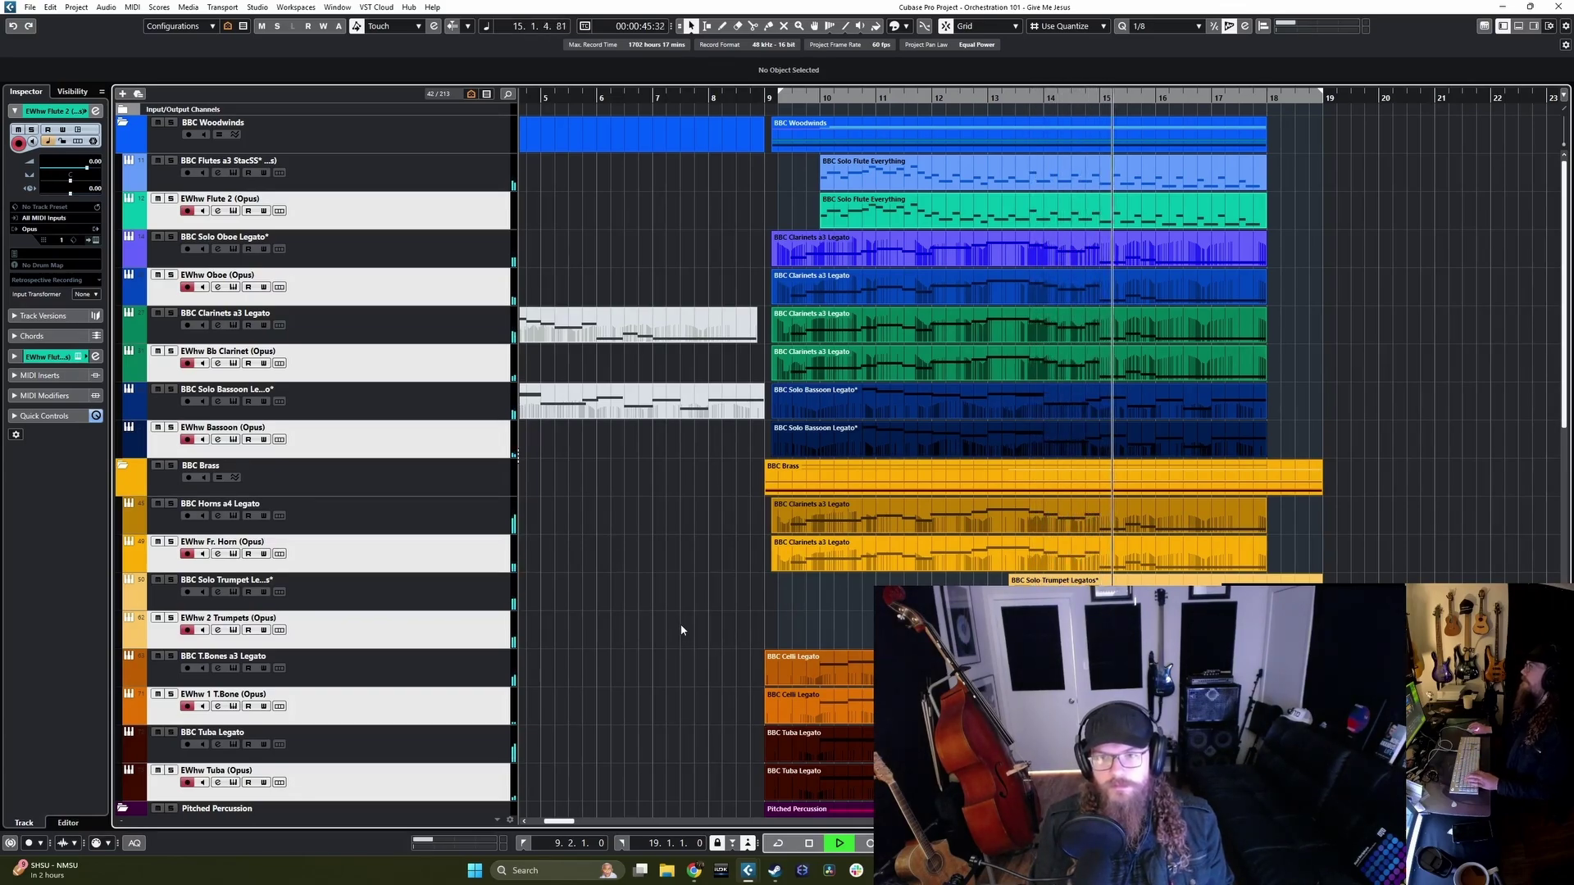
pyautogui.click(660, 99)
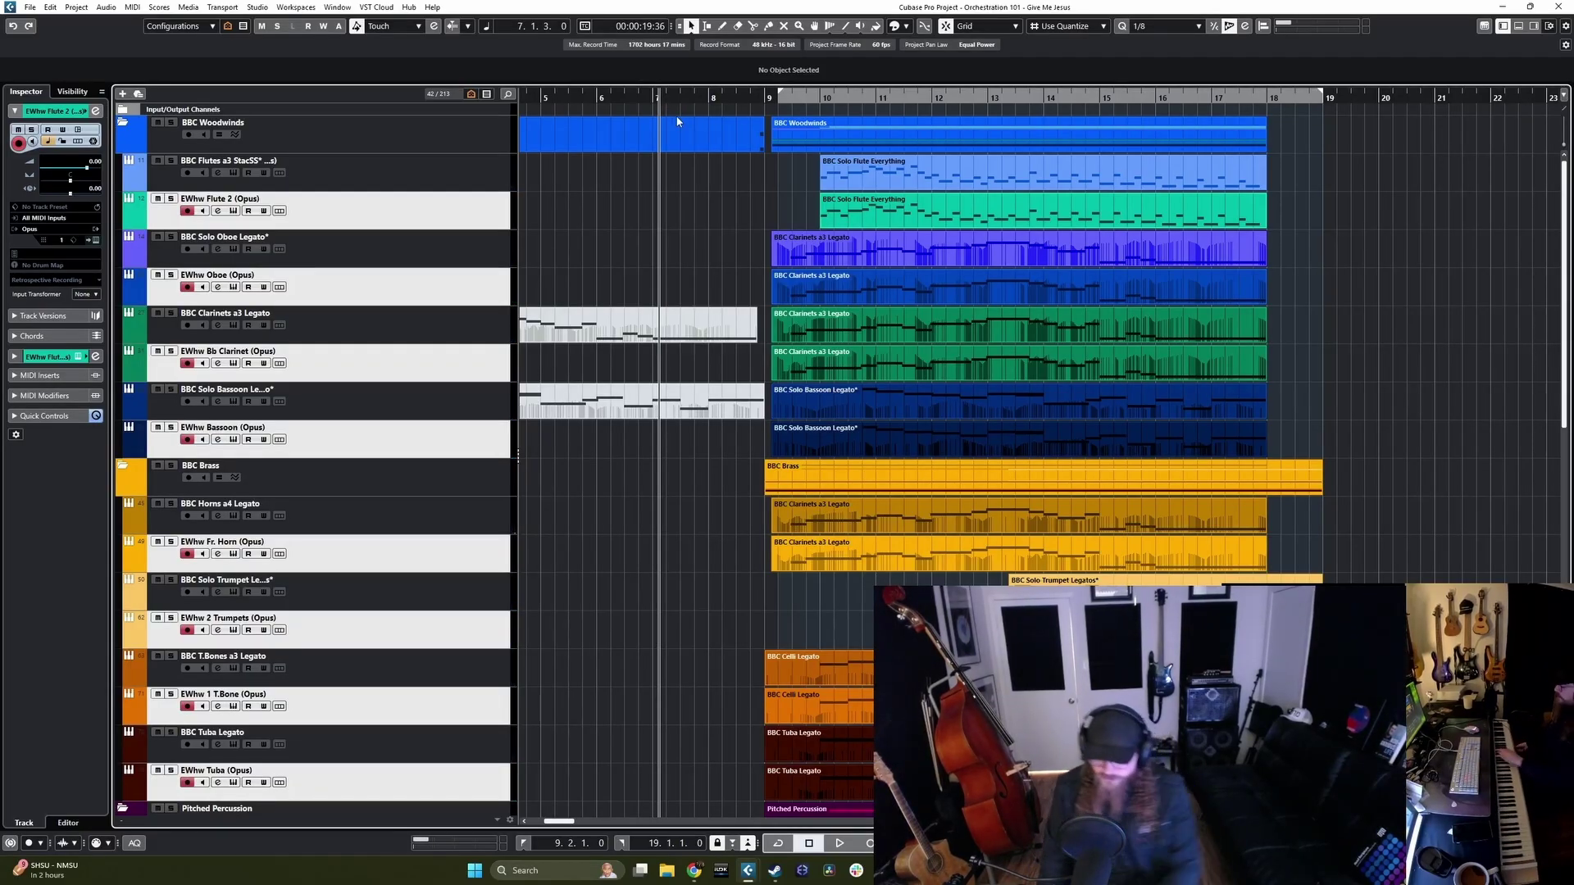
# Step: Record a controller move on the armed EWhw tracks, starting at bar 7
pyautogui.click(702, 98)
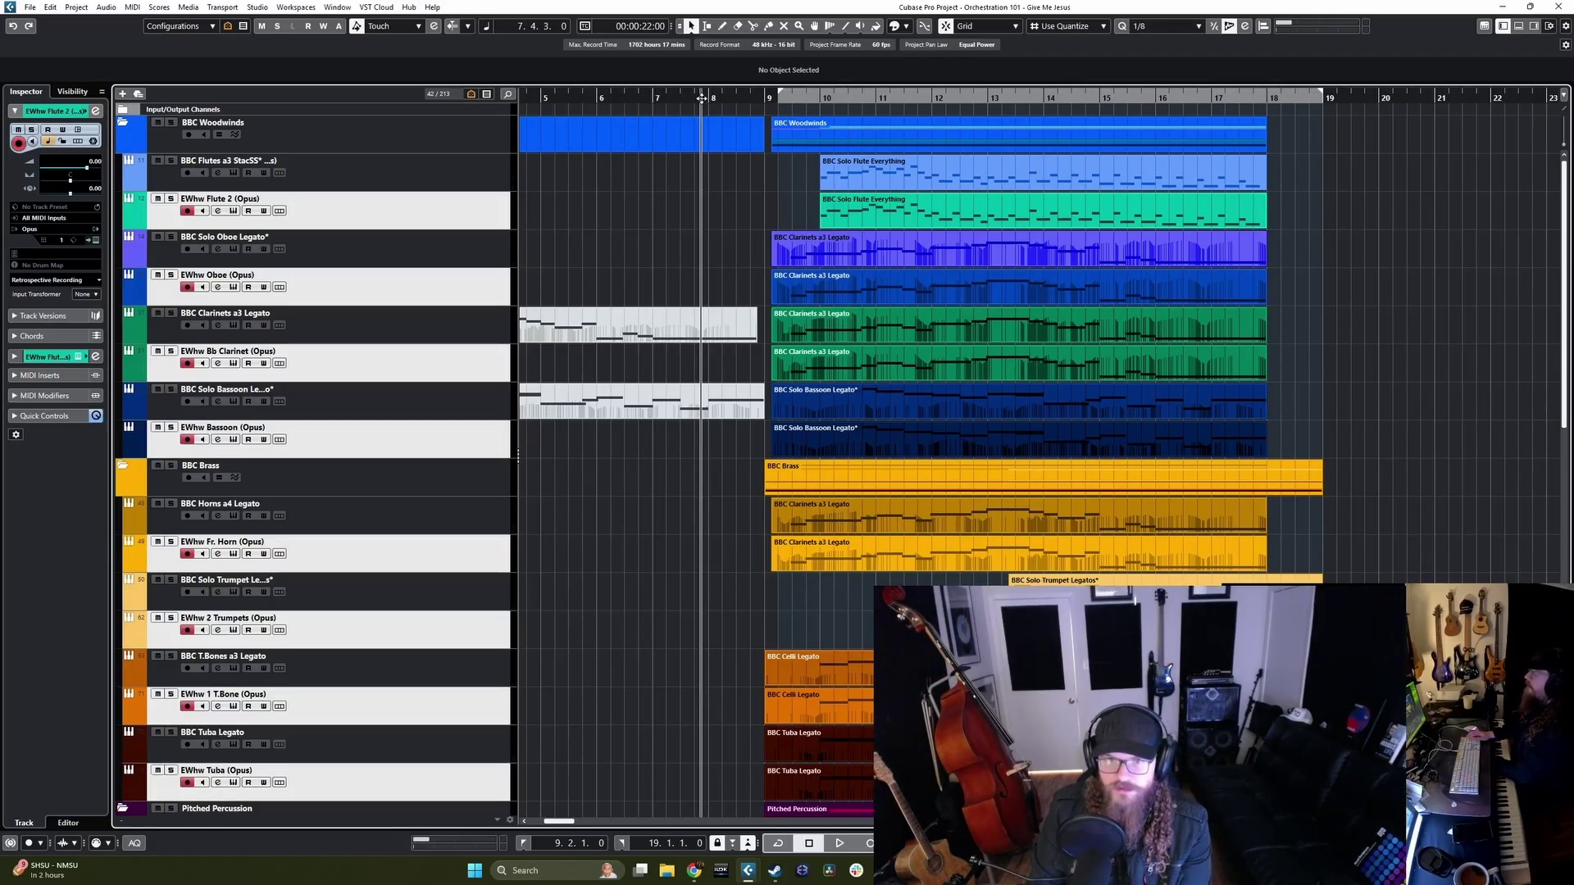
pyautogui.press('KP_Multiply')
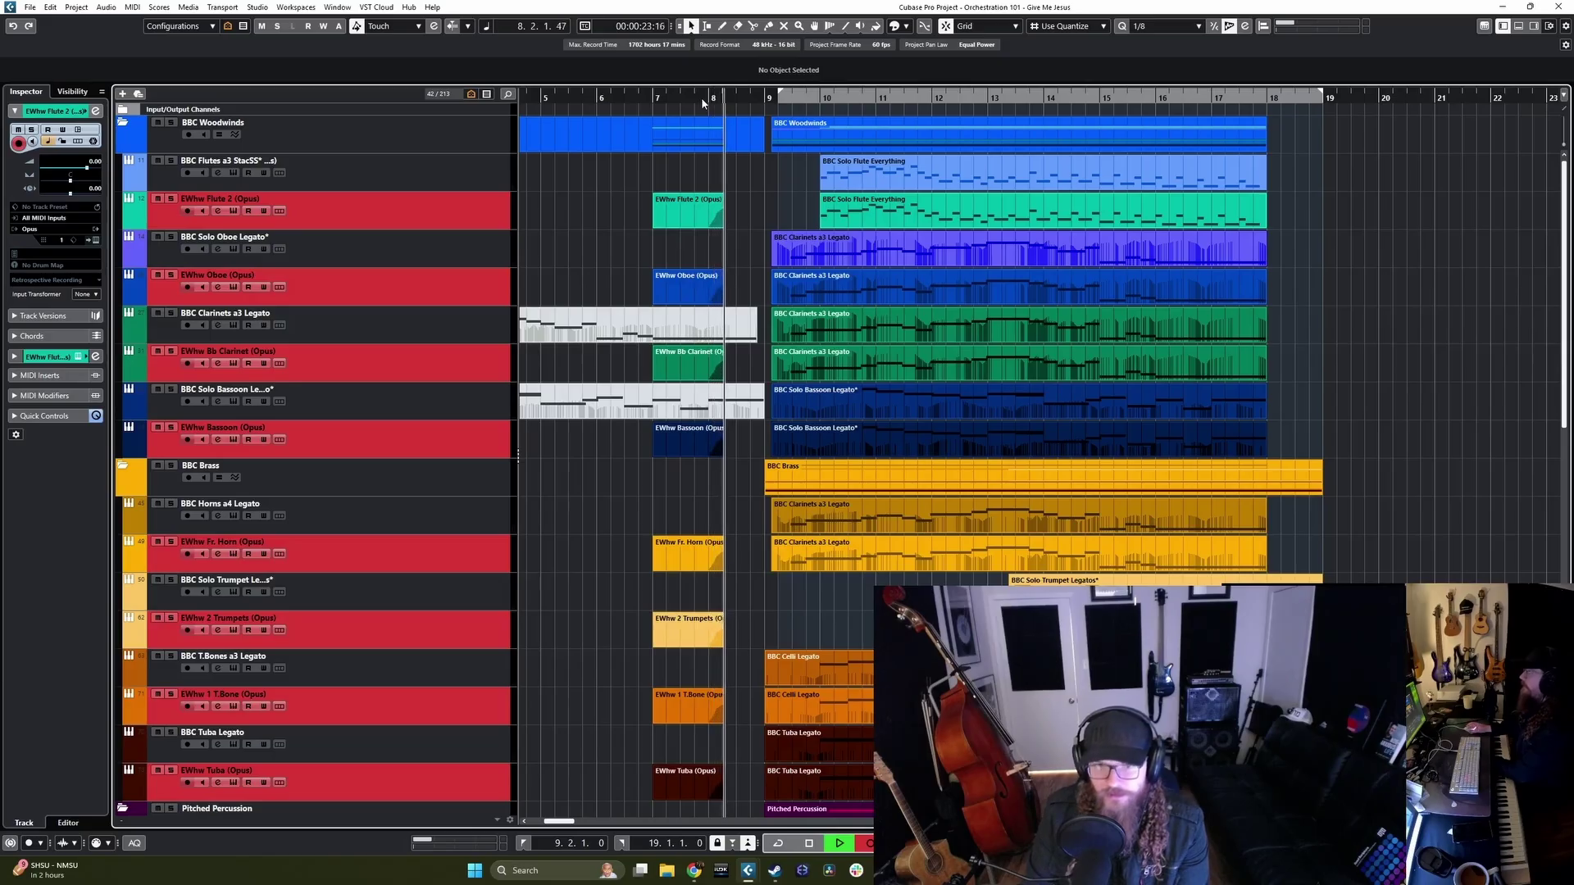
pyautogui.press('space')
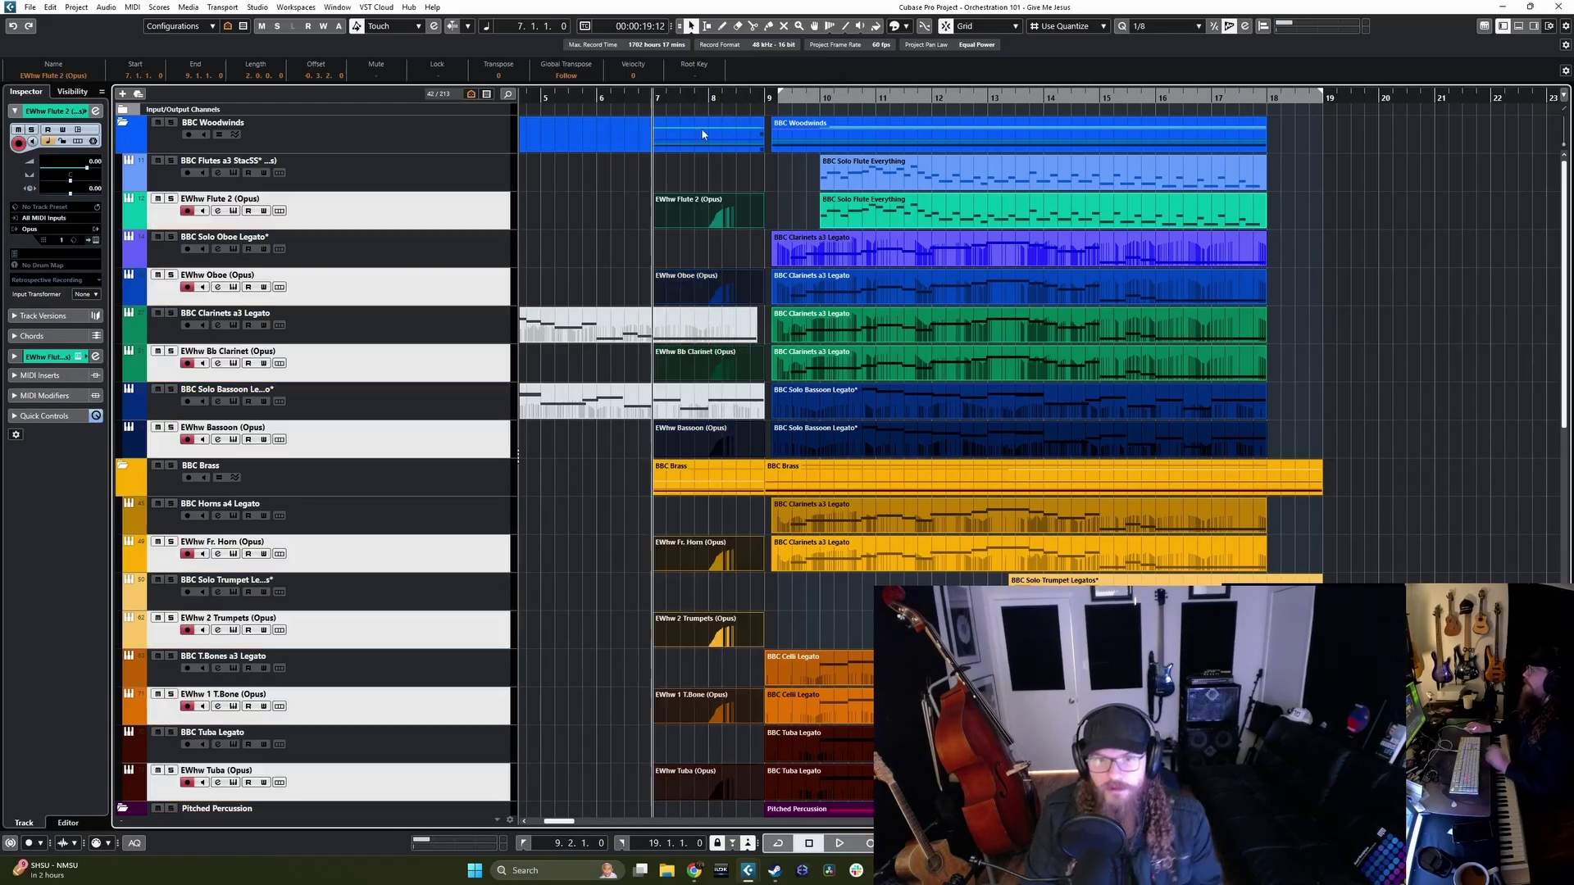
# Step: Play the mix from just after bar 9 to about bar 11 to hear the effect of the recorded controller move
pyautogui.click(777, 97)
pyautogui.press('space')
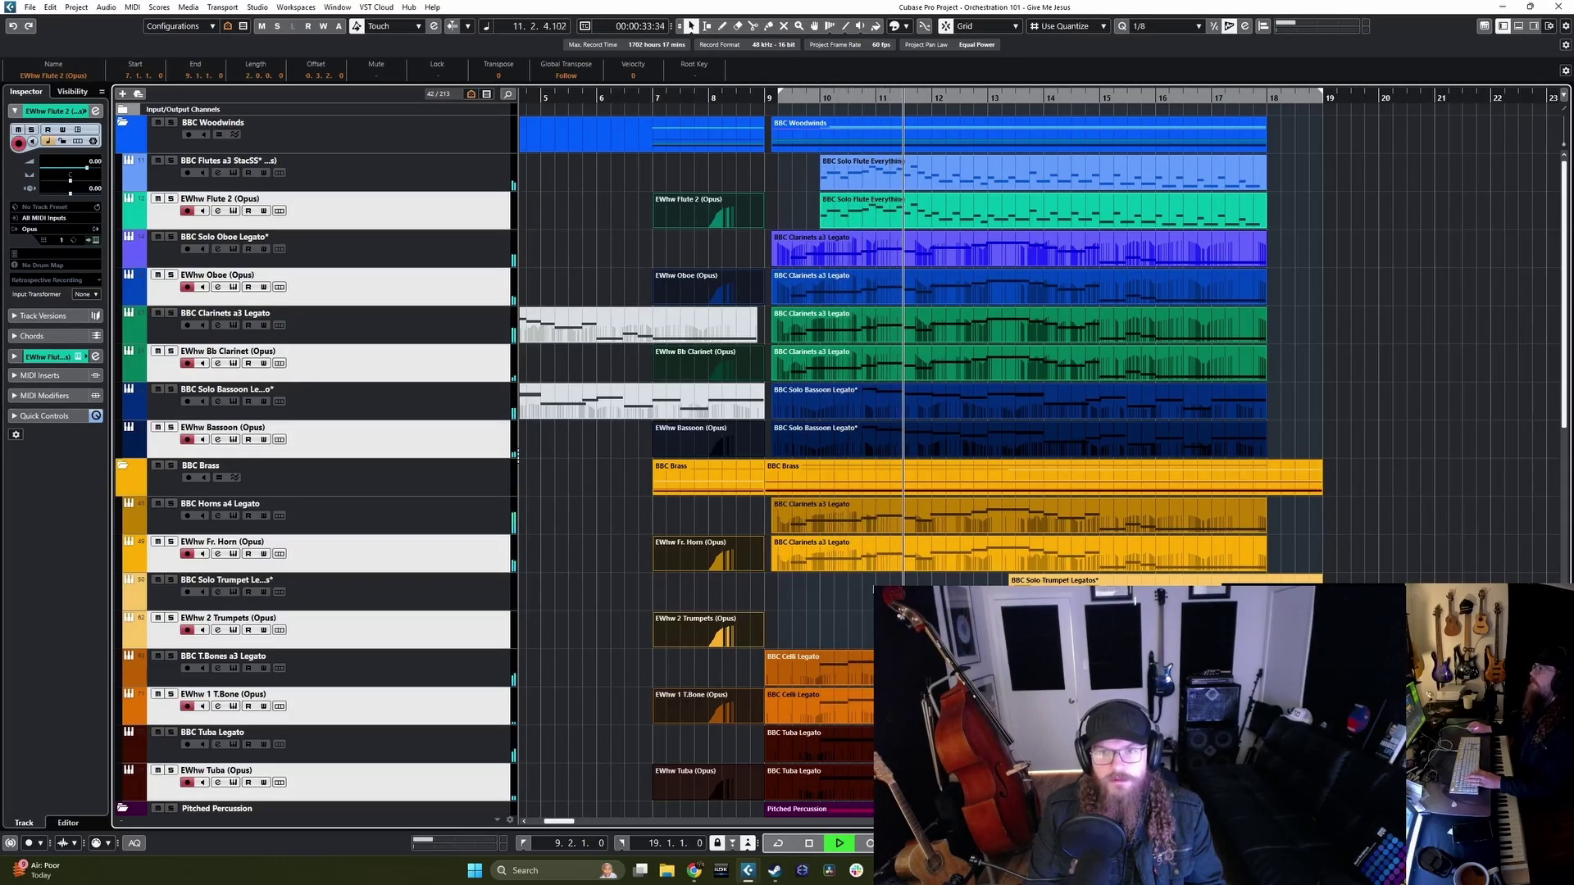
pyautogui.press('space')
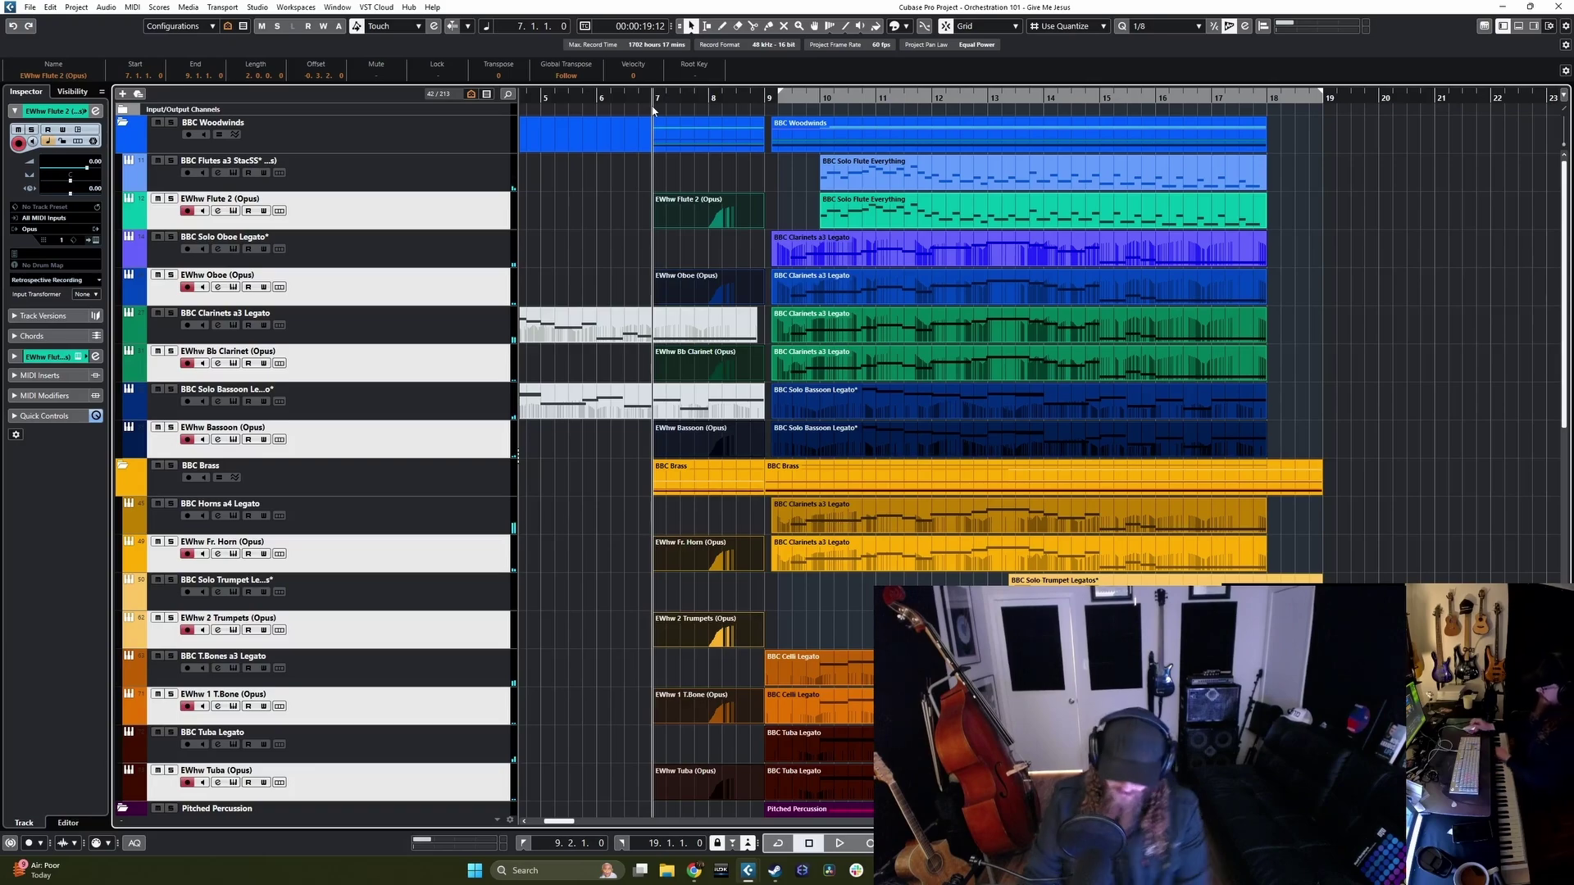
# Step: Record another controller pass over bar 7 on the armed EWhw tracks and clear the event selection
pyautogui.press('KP_Multiply')
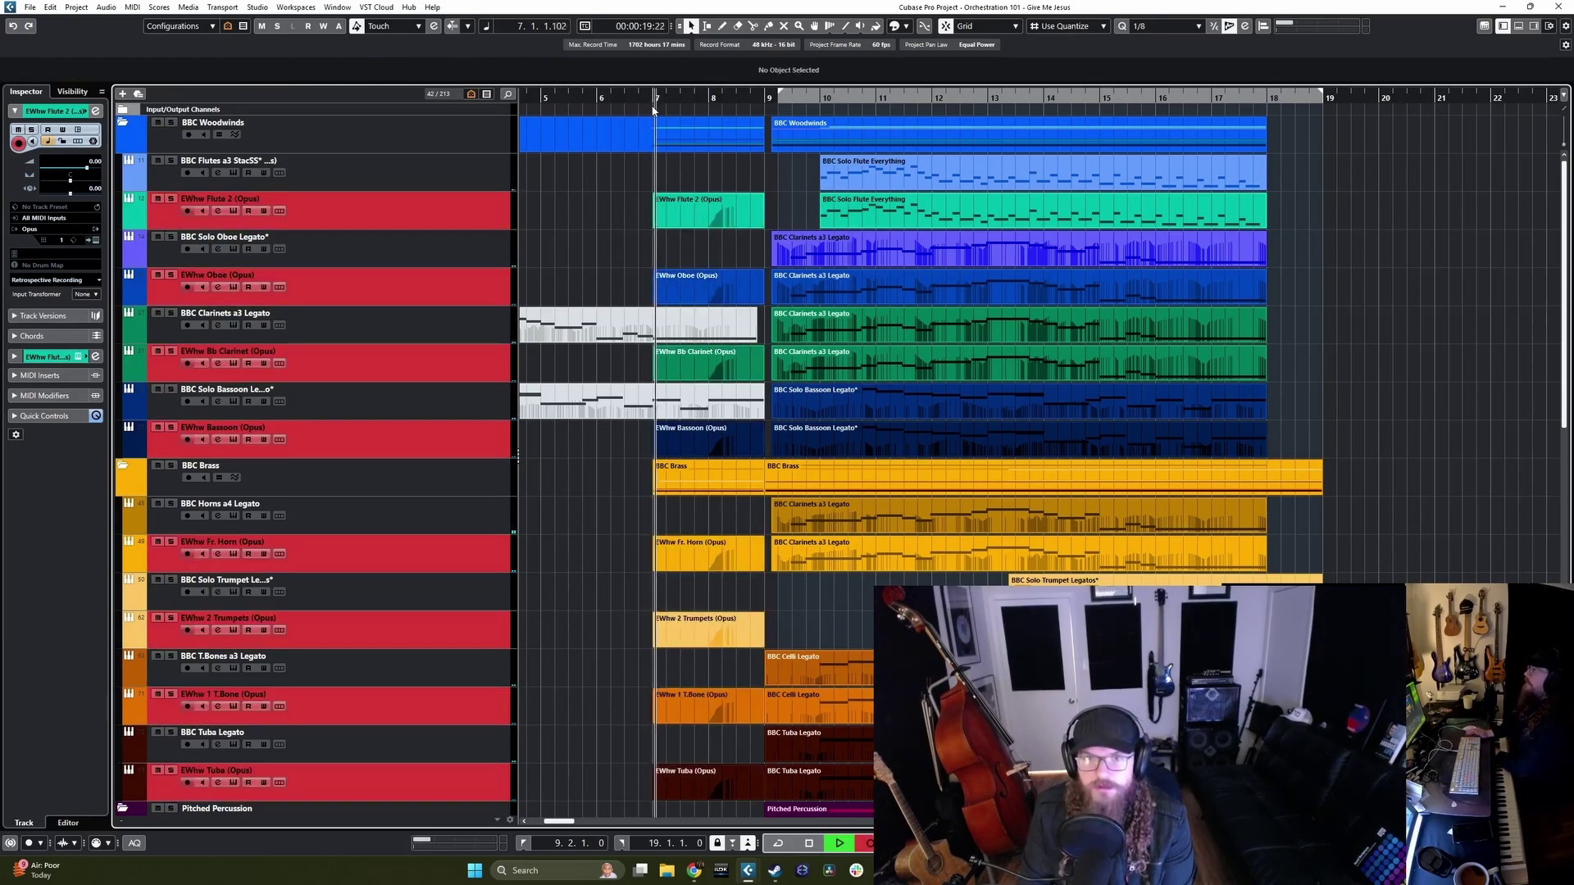
pyautogui.press('space')
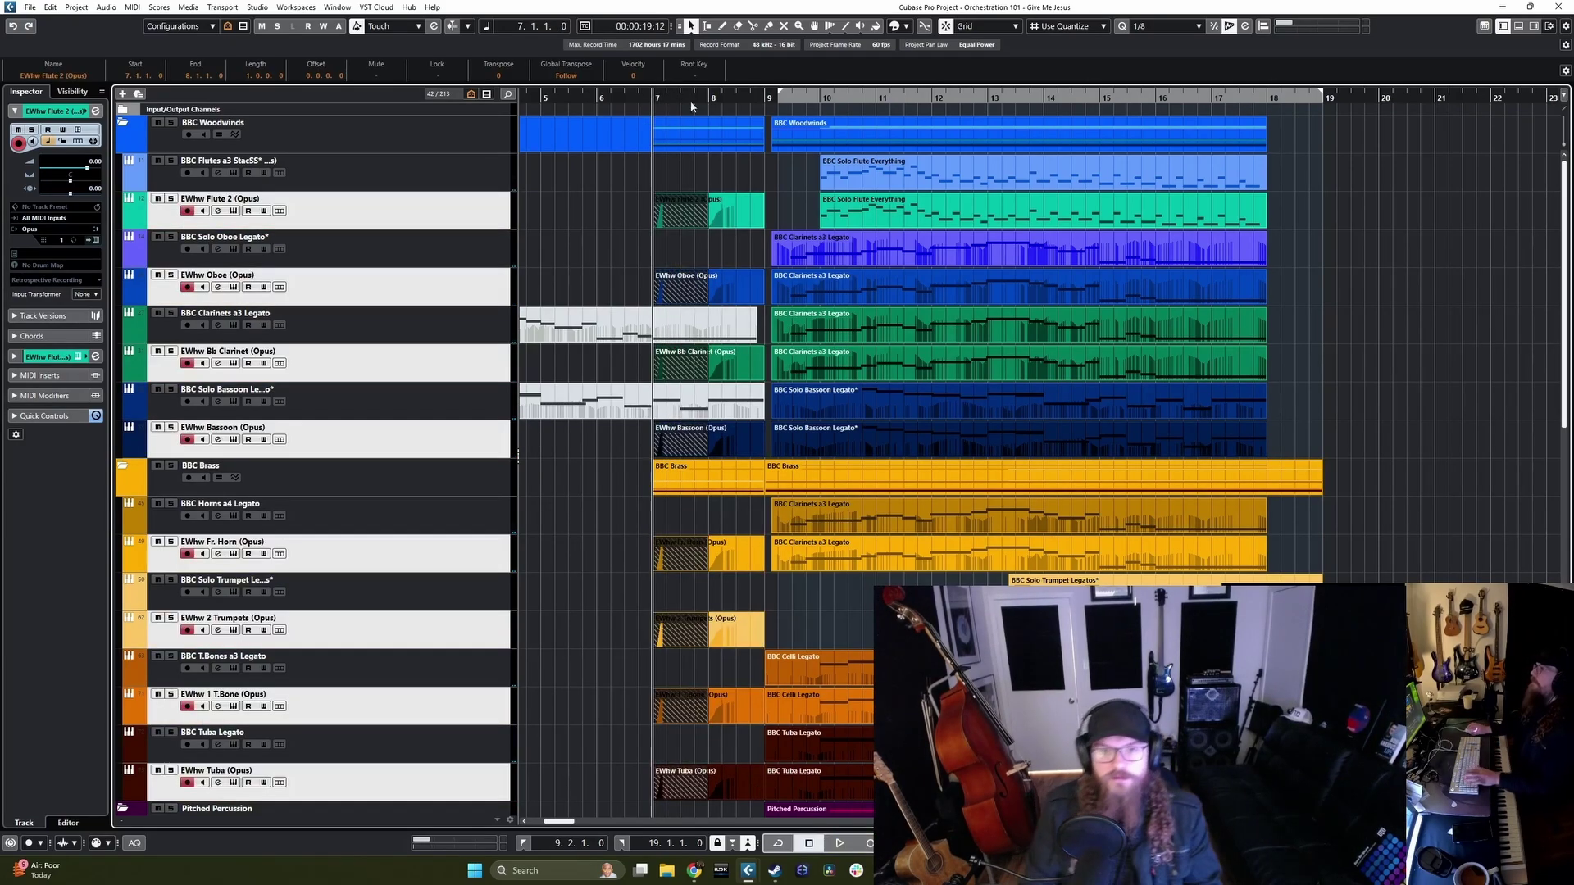
pyautogui.click(687, 227)
# Step: Play the mix from the left locator at bar 9 to hear the second controller pass
pyautogui.press('1')
pyautogui.press('KP_1')
pyautogui.press('space')
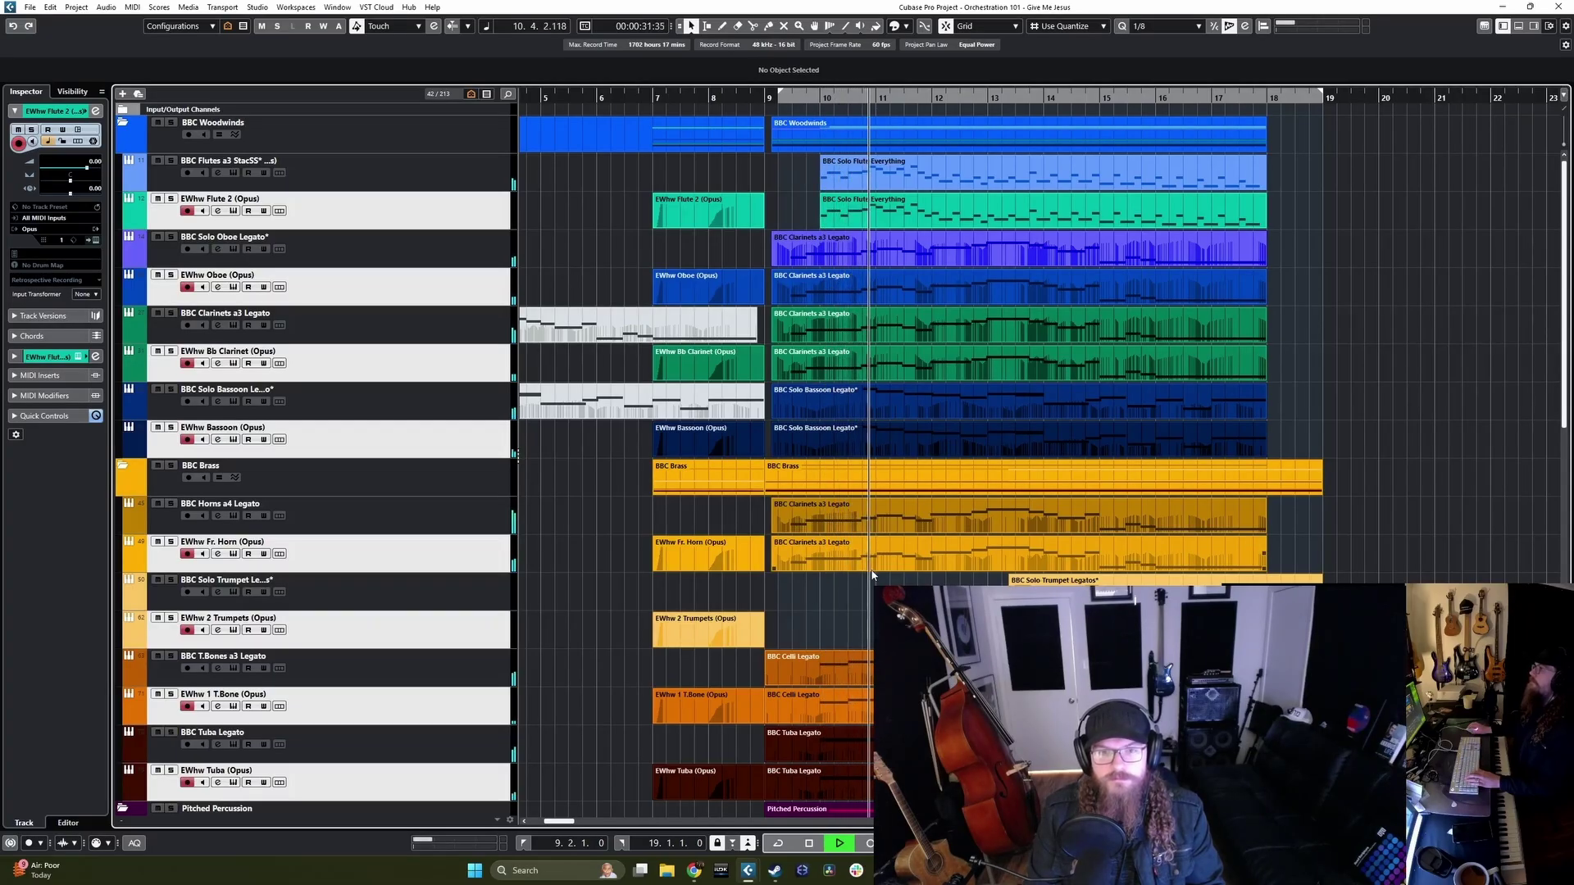
# Step: Filter the MixConsole to show channels only for tracks with data at the cursor position
pyautogui.press('F3')
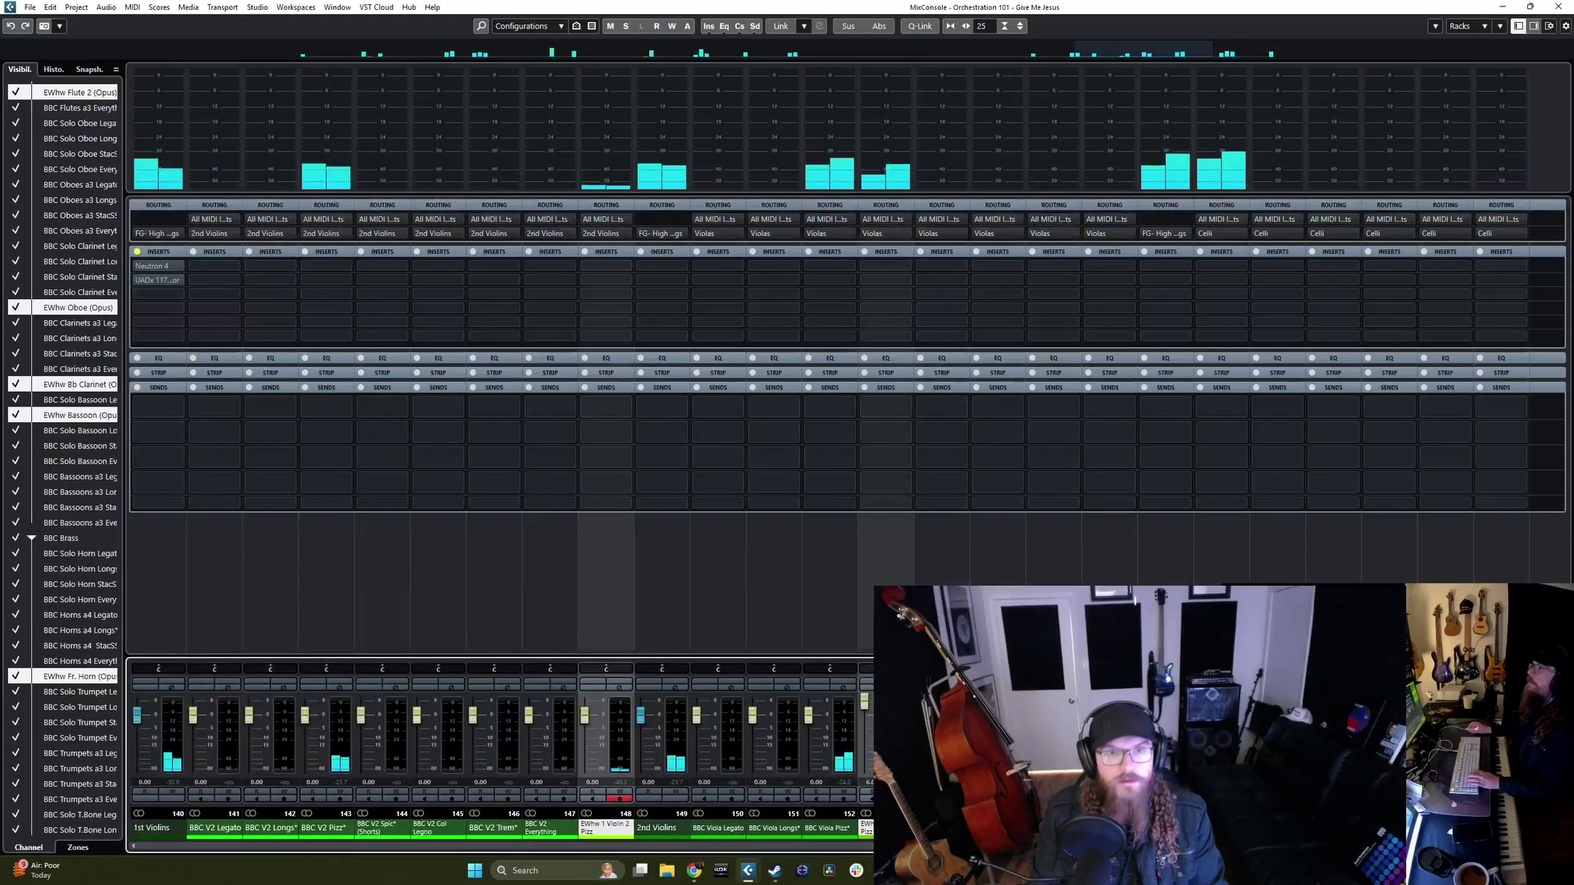
pyautogui.click(576, 26)
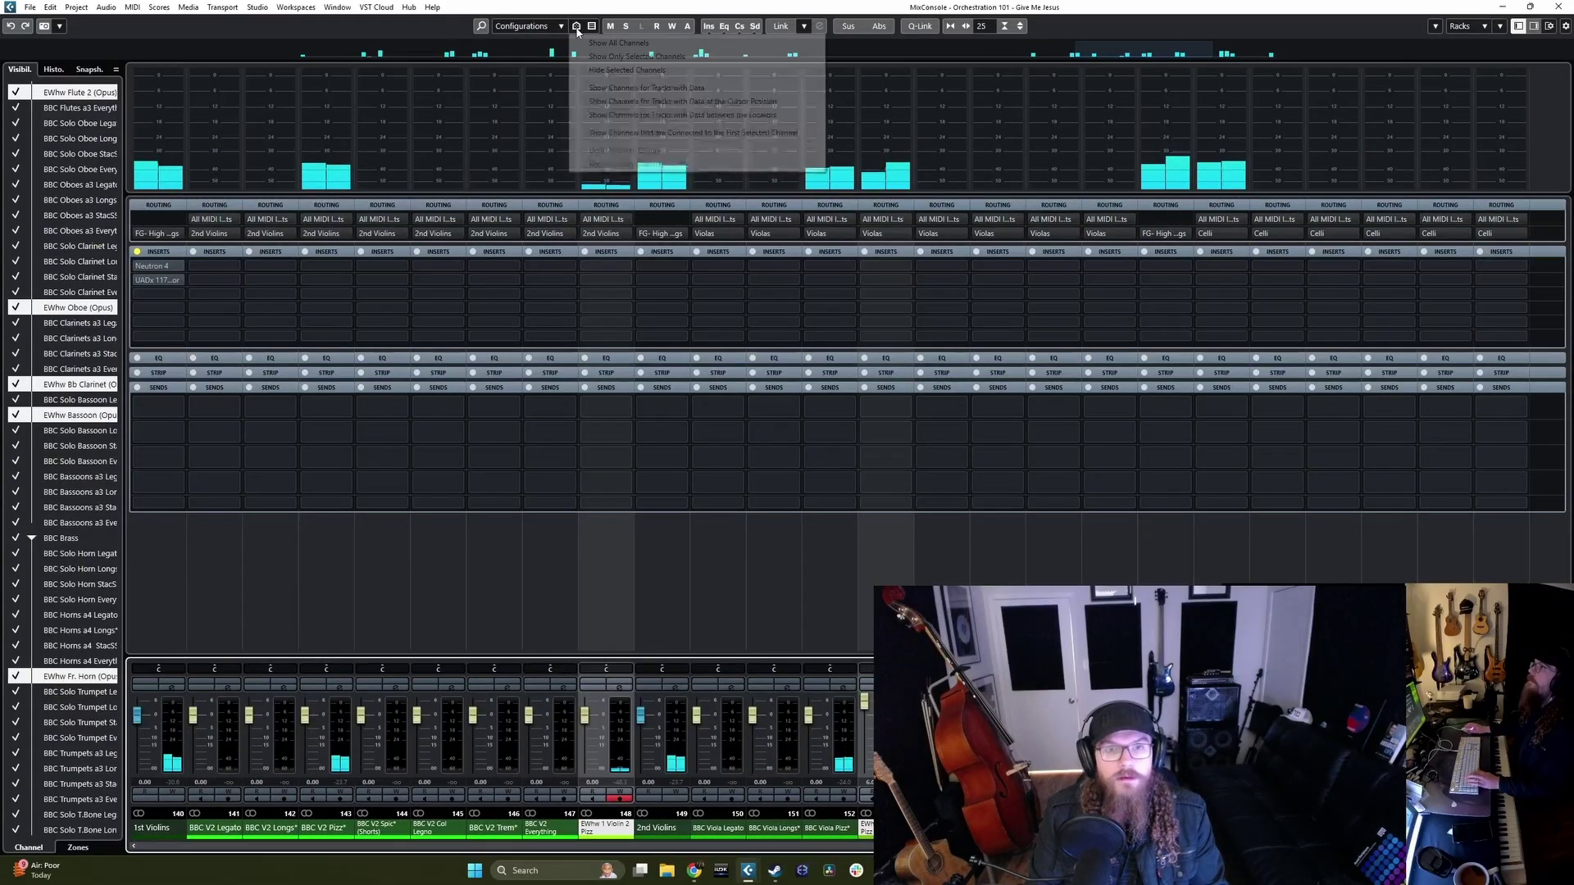
pyautogui.click(661, 102)
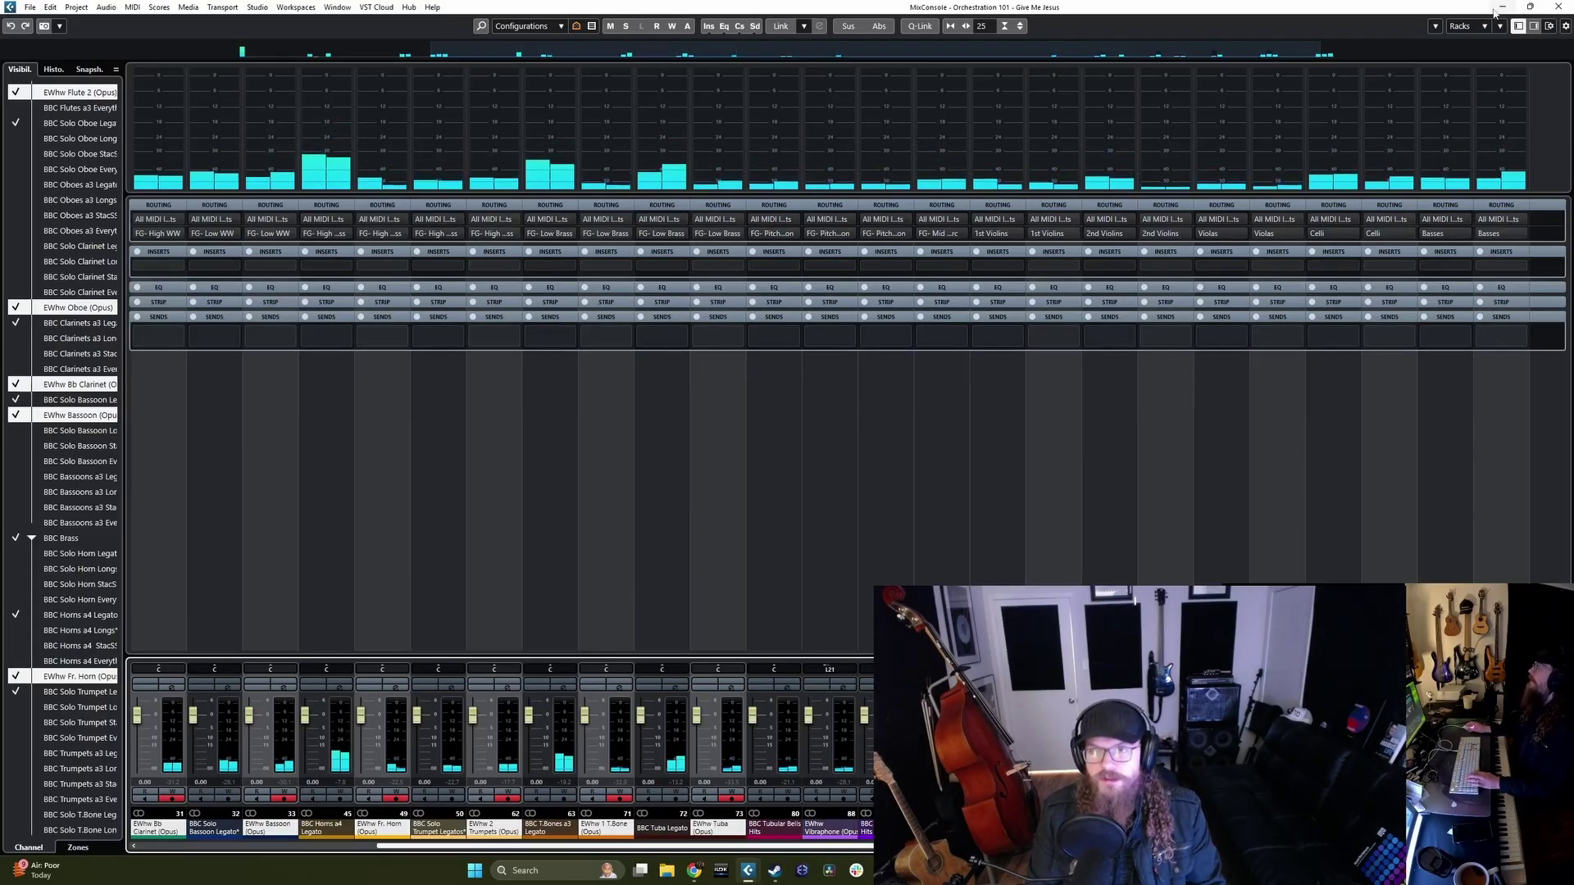
# Step: Add the Pre (Filters/Gain/Phase) rack to the MixConsole and expand it for all shown channels
pyautogui.click(1459, 28)
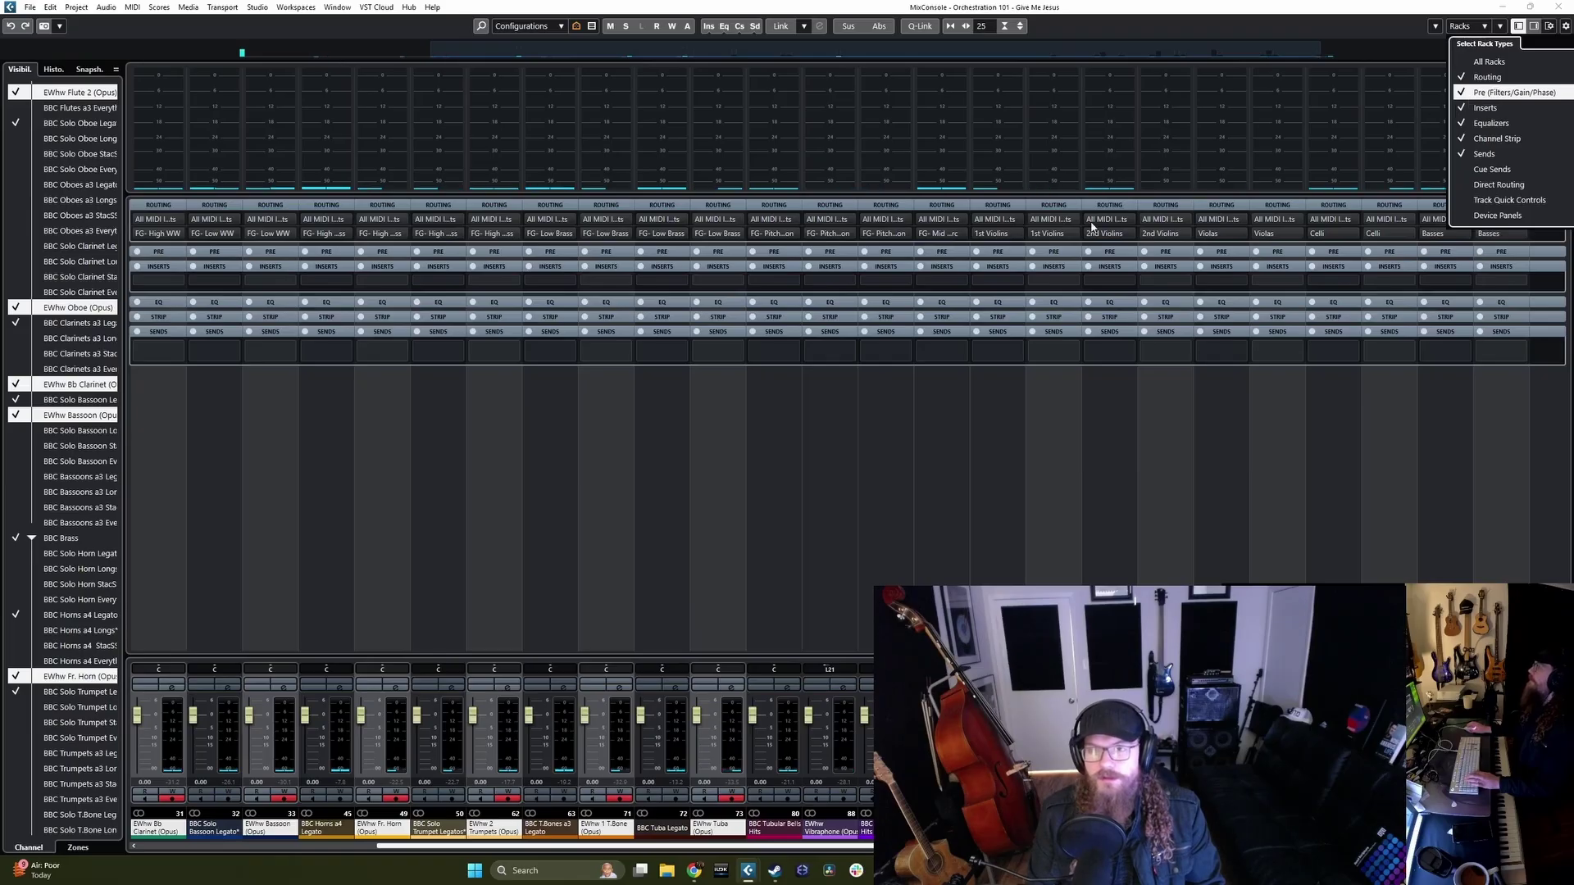
pyautogui.click(860, 273)
pyautogui.click(883, 253)
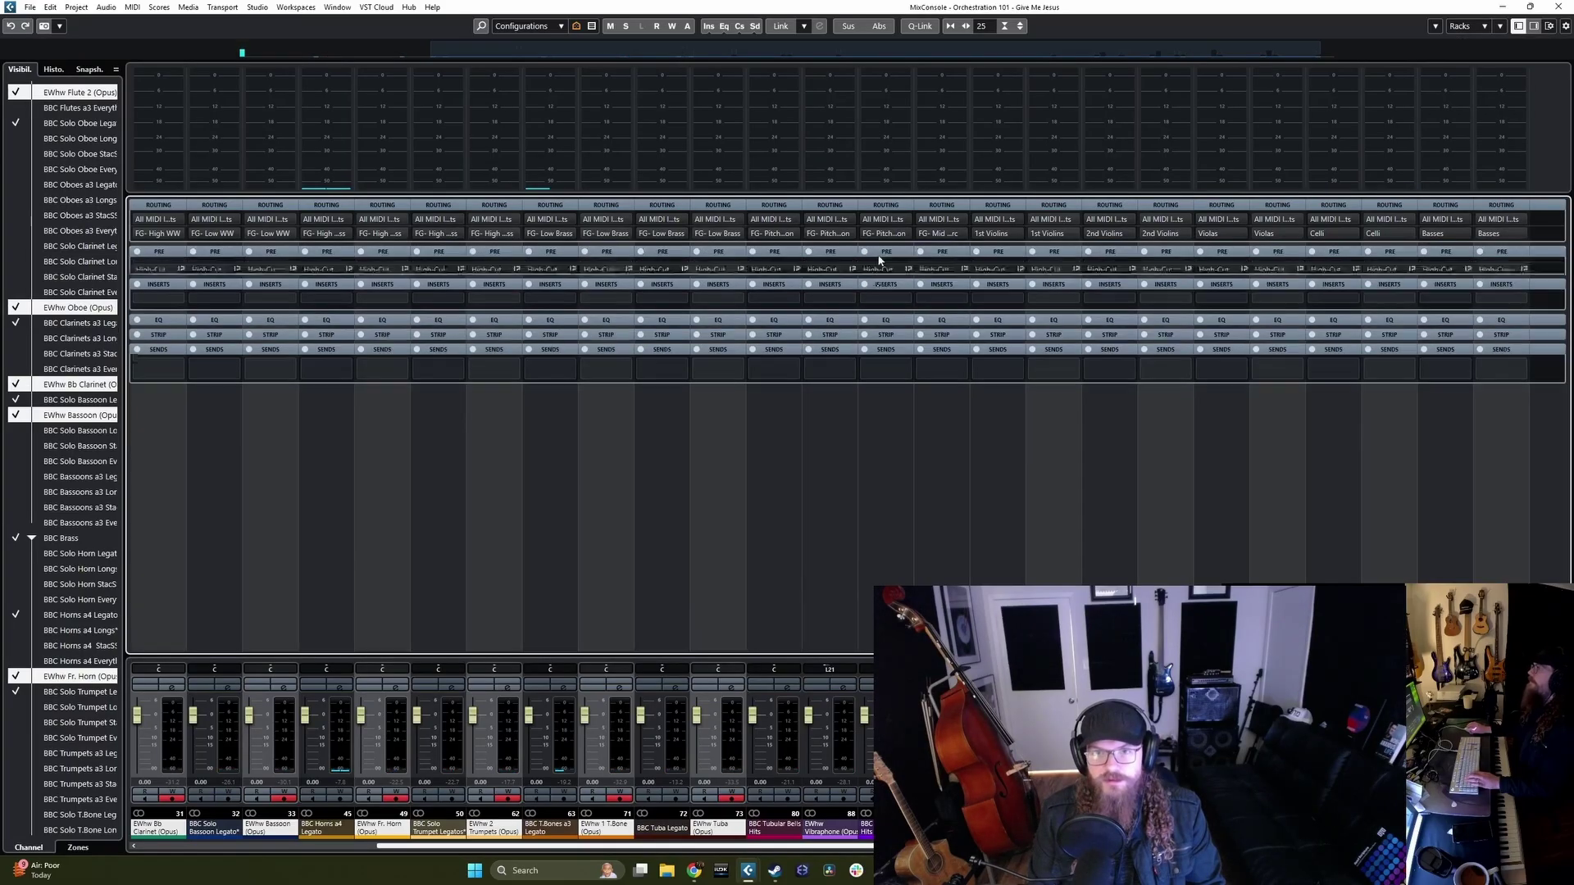
pyautogui.click(867, 296)
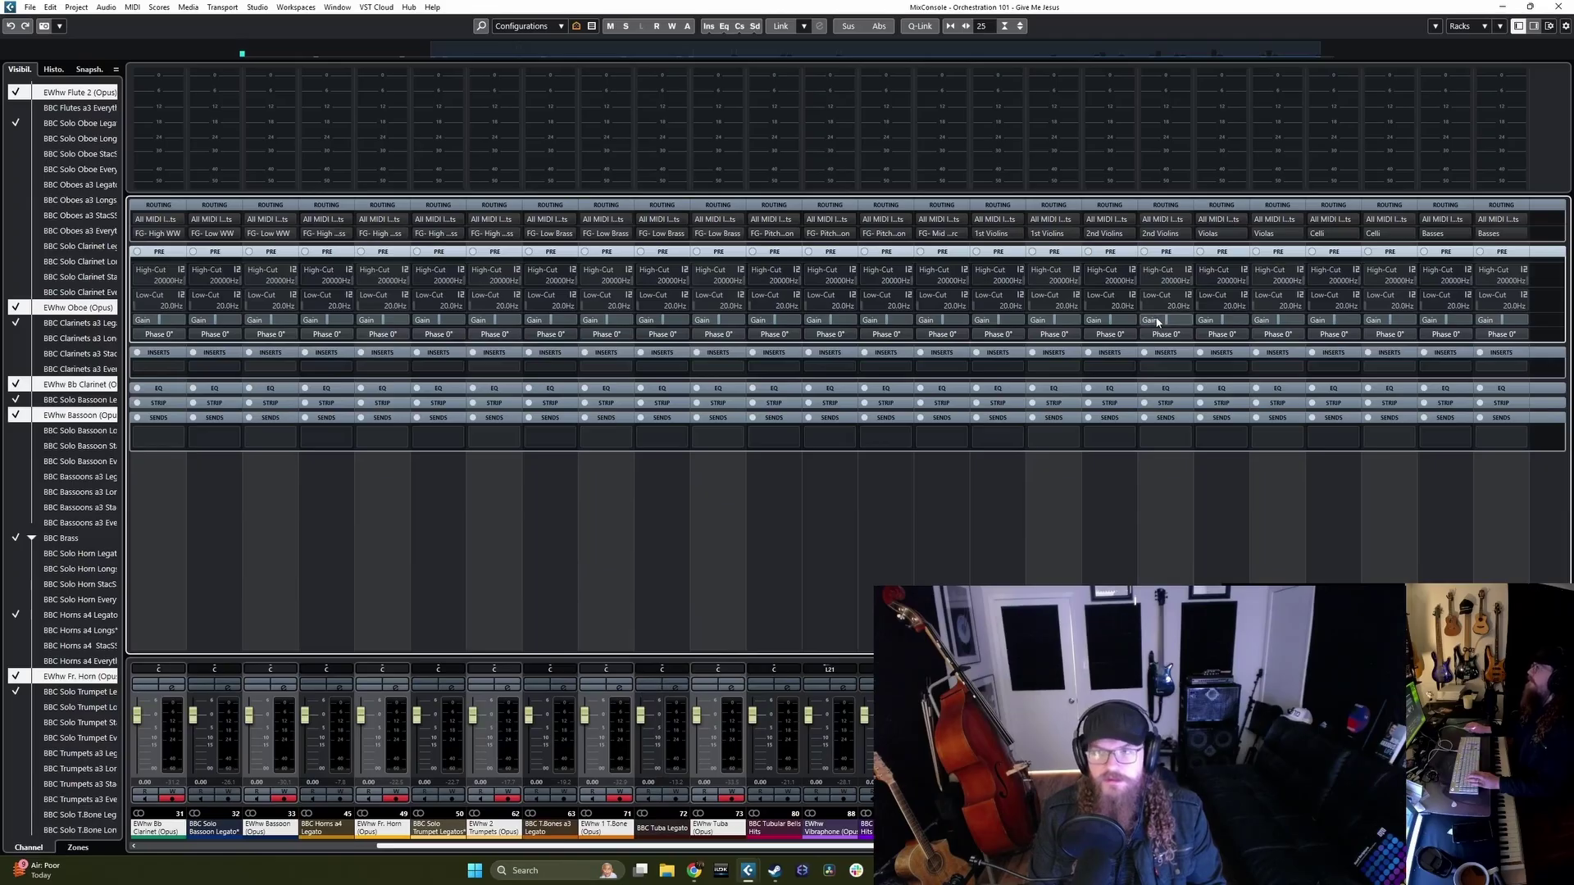
# Step: Quick-link the selected EWhw channels and raise their pre-gain together to 1.8 dB
pyautogui.hotkey('shift', 'alt')
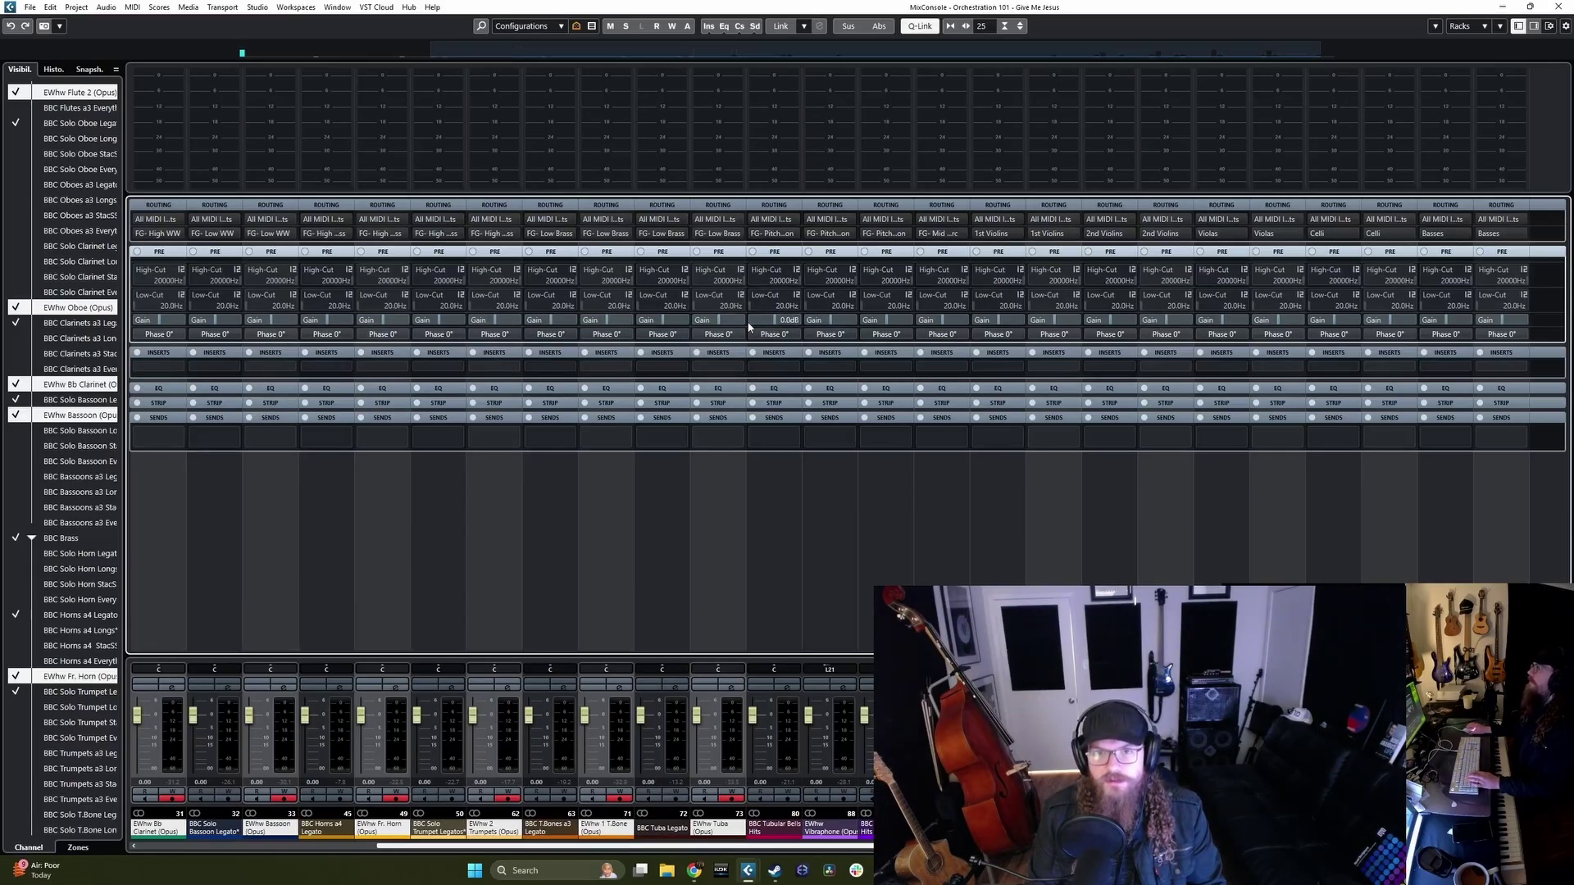
pyautogui.moveTo(724, 325); pyautogui.dragTo(729, 327)
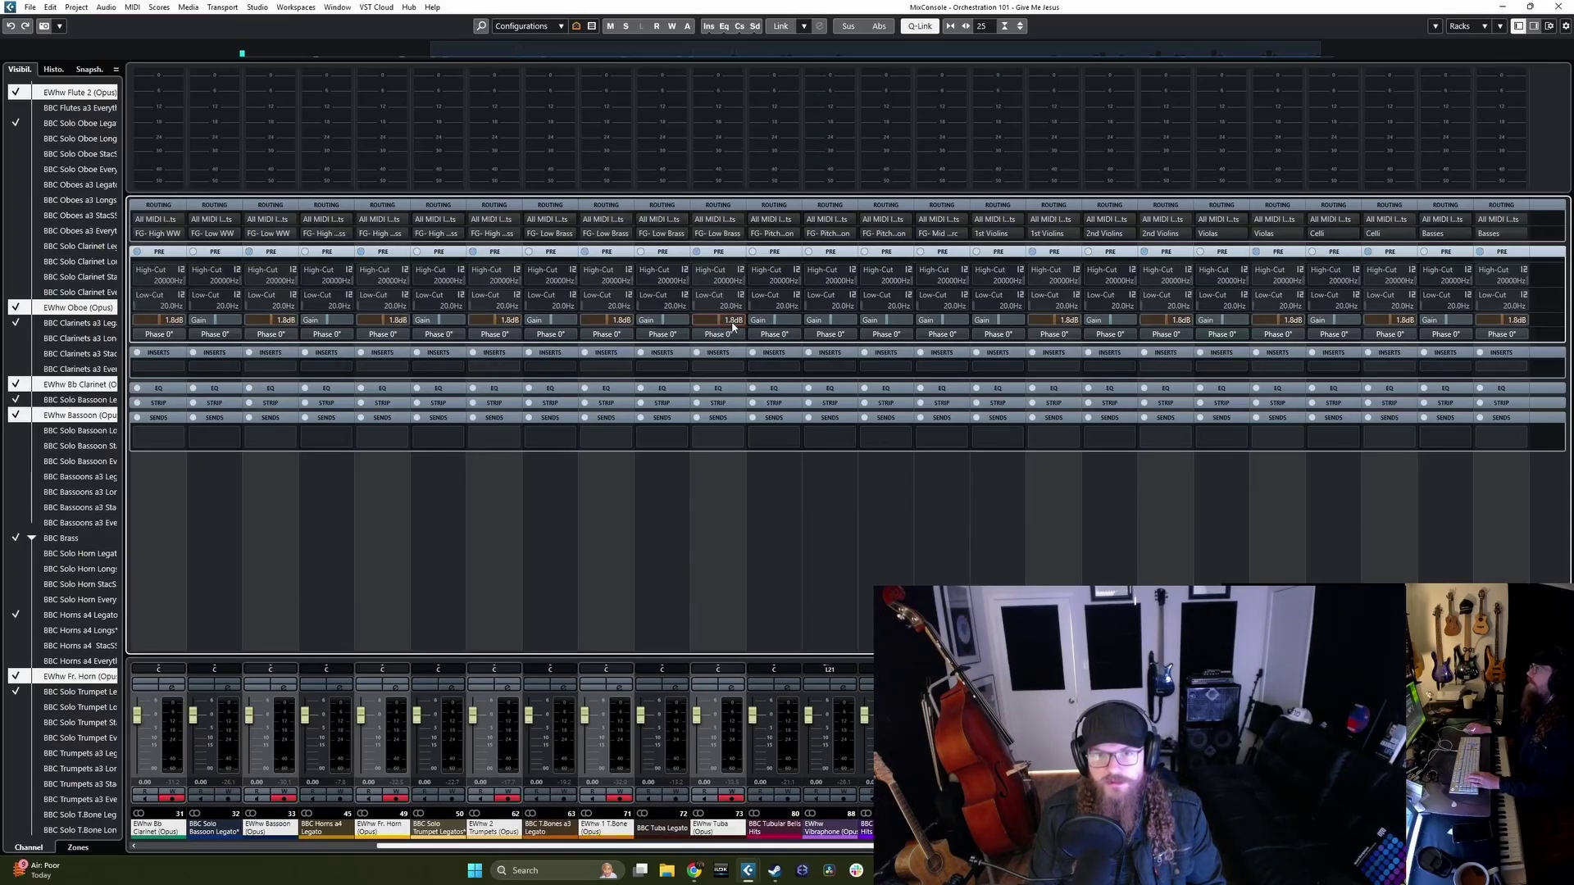
# Step: Return to the project and play from about bar 9 to hear the EWhw layers with the raised gain
pyautogui.press('F3')
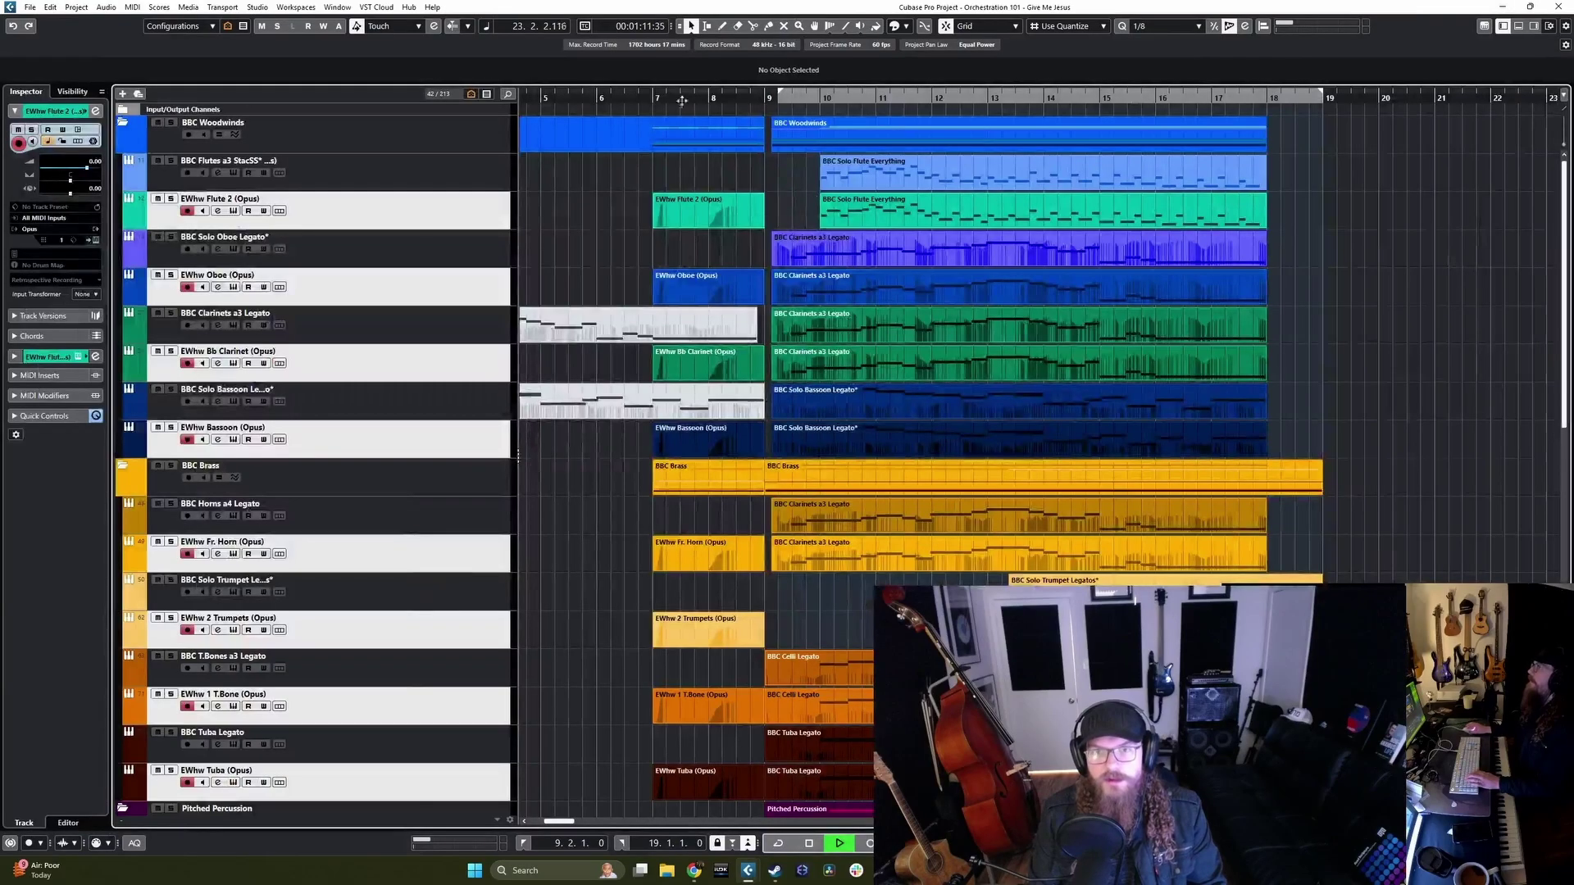
pyautogui.click(655, 97)
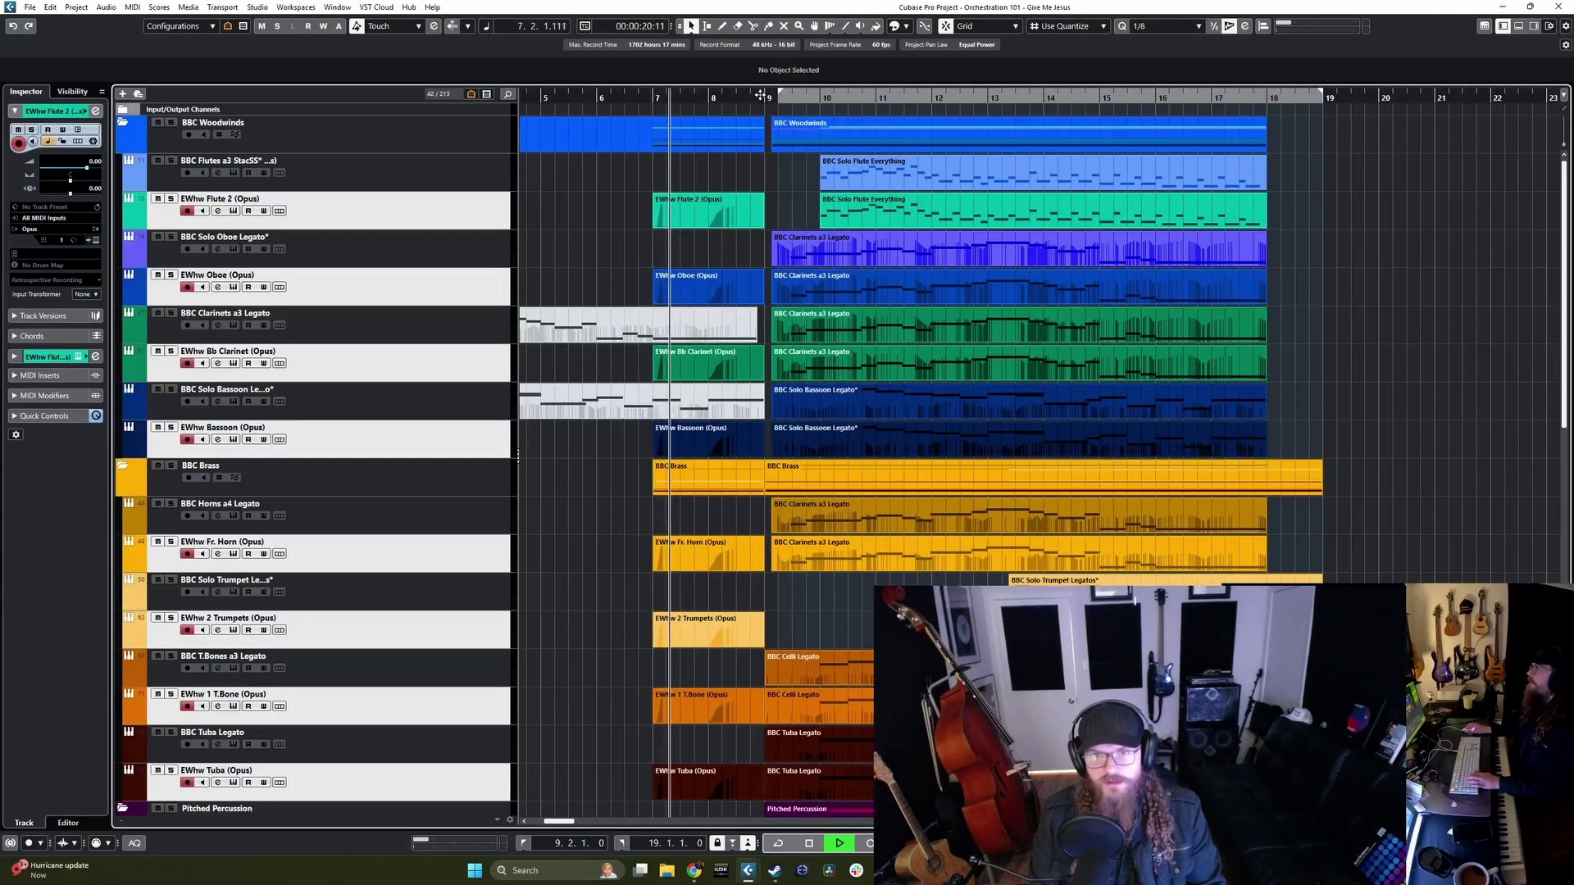
pyautogui.click(760, 97)
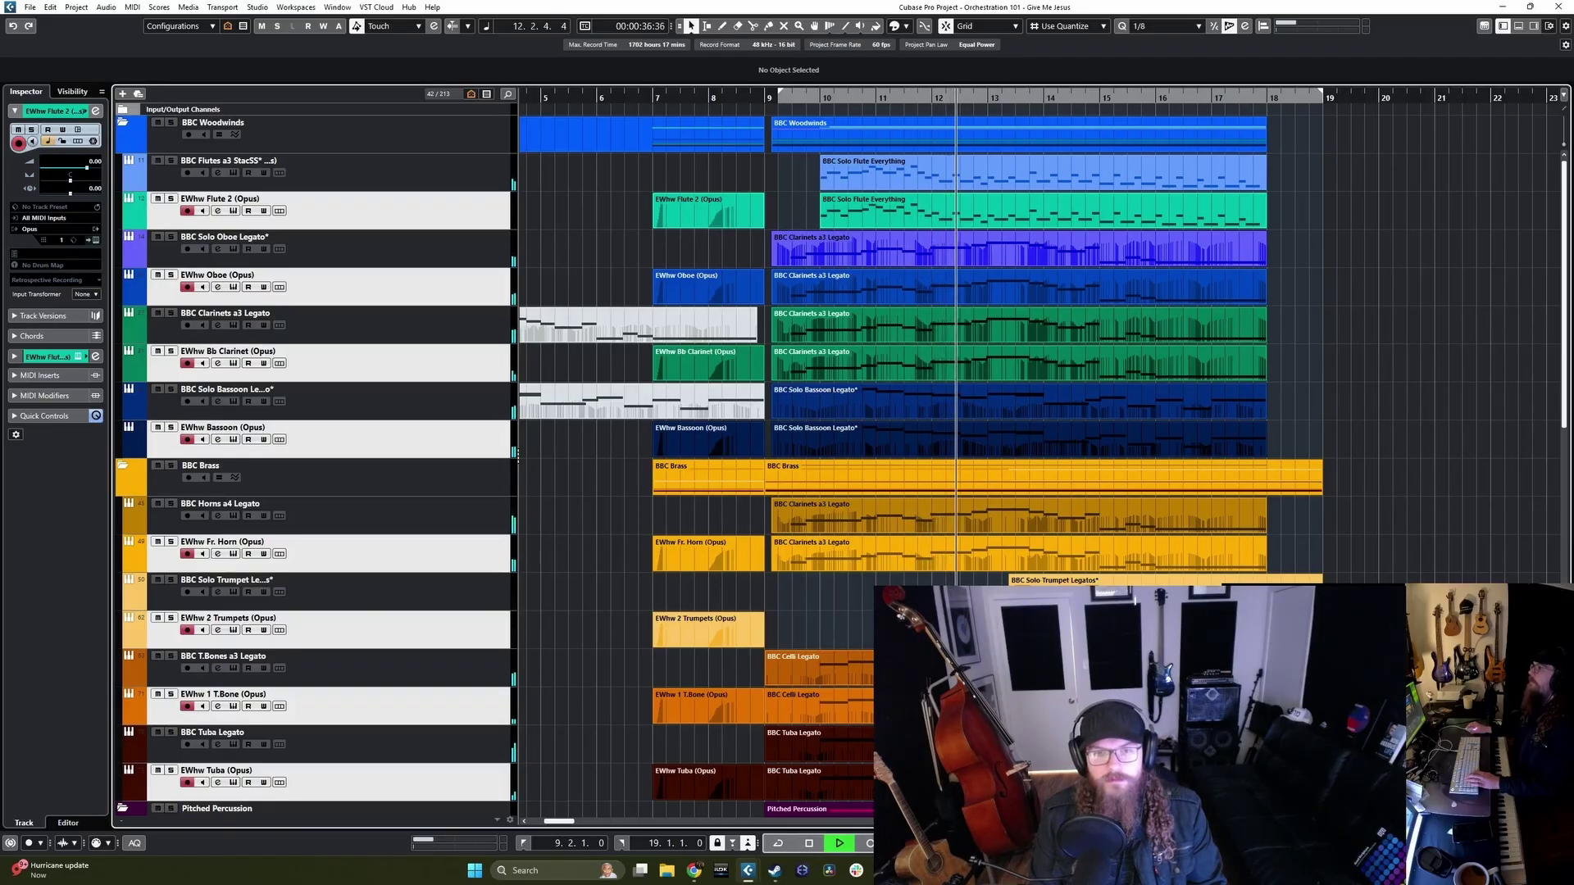
# Step: Reset the pre-gain to 0 dB on the EWhw channels from Bb Clarinet through the basses and leave the MixConsole
pyautogui.press('F3')
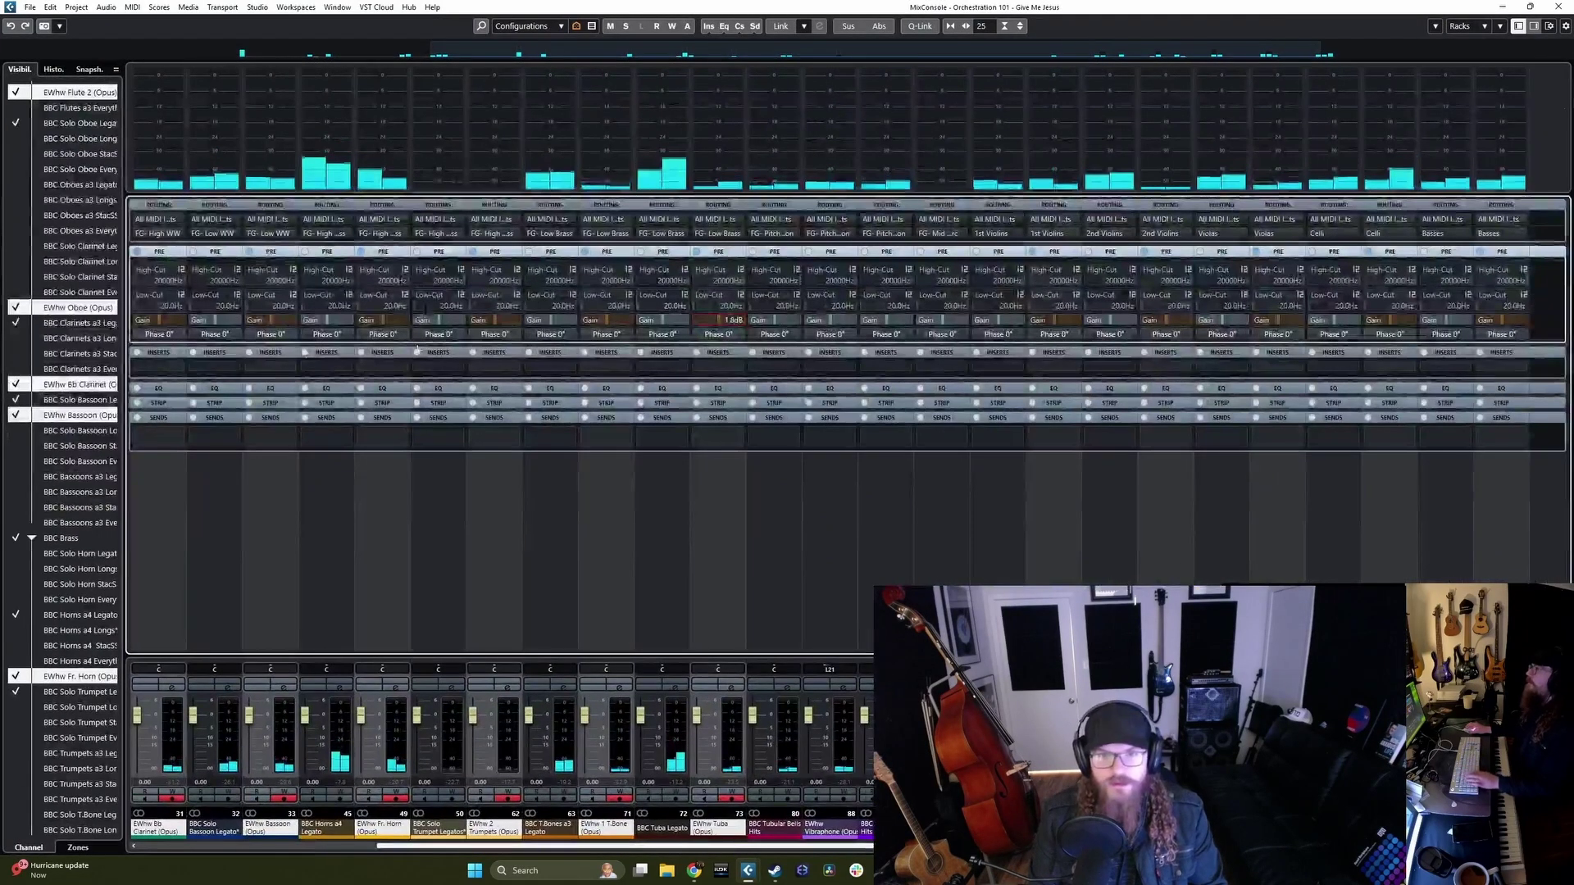
pyautogui.keyDown('ctrl'); pyautogui.click(161, 319); pyautogui.keyUp('ctrl')
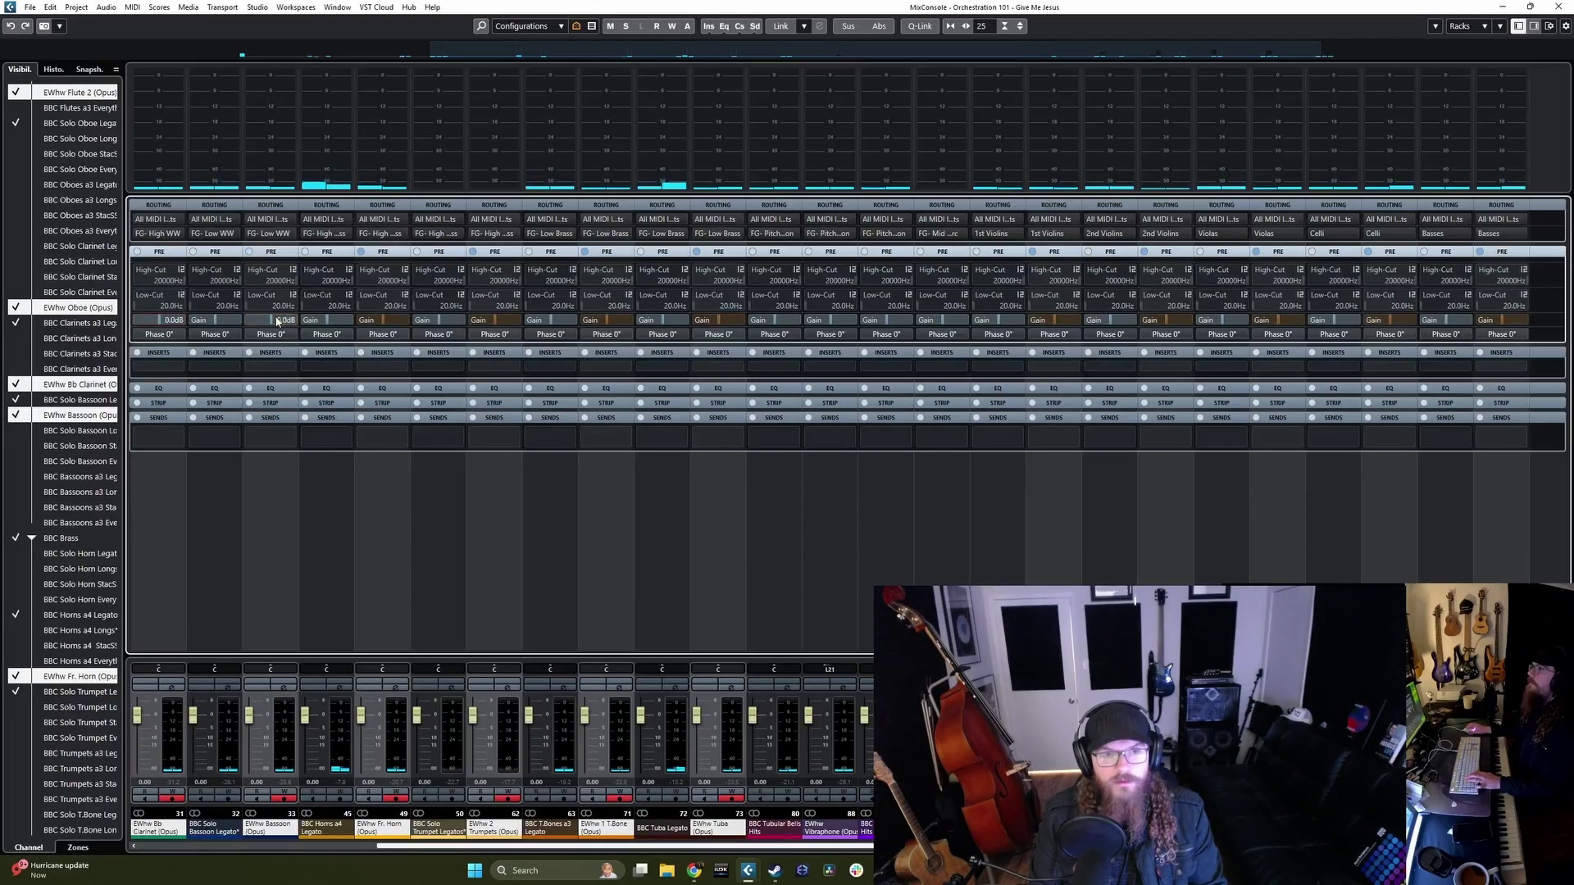
pyautogui.keyDown('ctrl'); pyautogui.click(382, 322); pyautogui.keyUp('ctrl')
pyautogui.keyDown('ctrl'); pyautogui.click(494, 321); pyautogui.keyUp('ctrl')
pyautogui.keyDown('ctrl'); pyautogui.click(605, 321); pyautogui.keyUp('ctrl')
pyautogui.keyDown('ctrl'); pyautogui.click(712, 323); pyautogui.keyUp('ctrl')
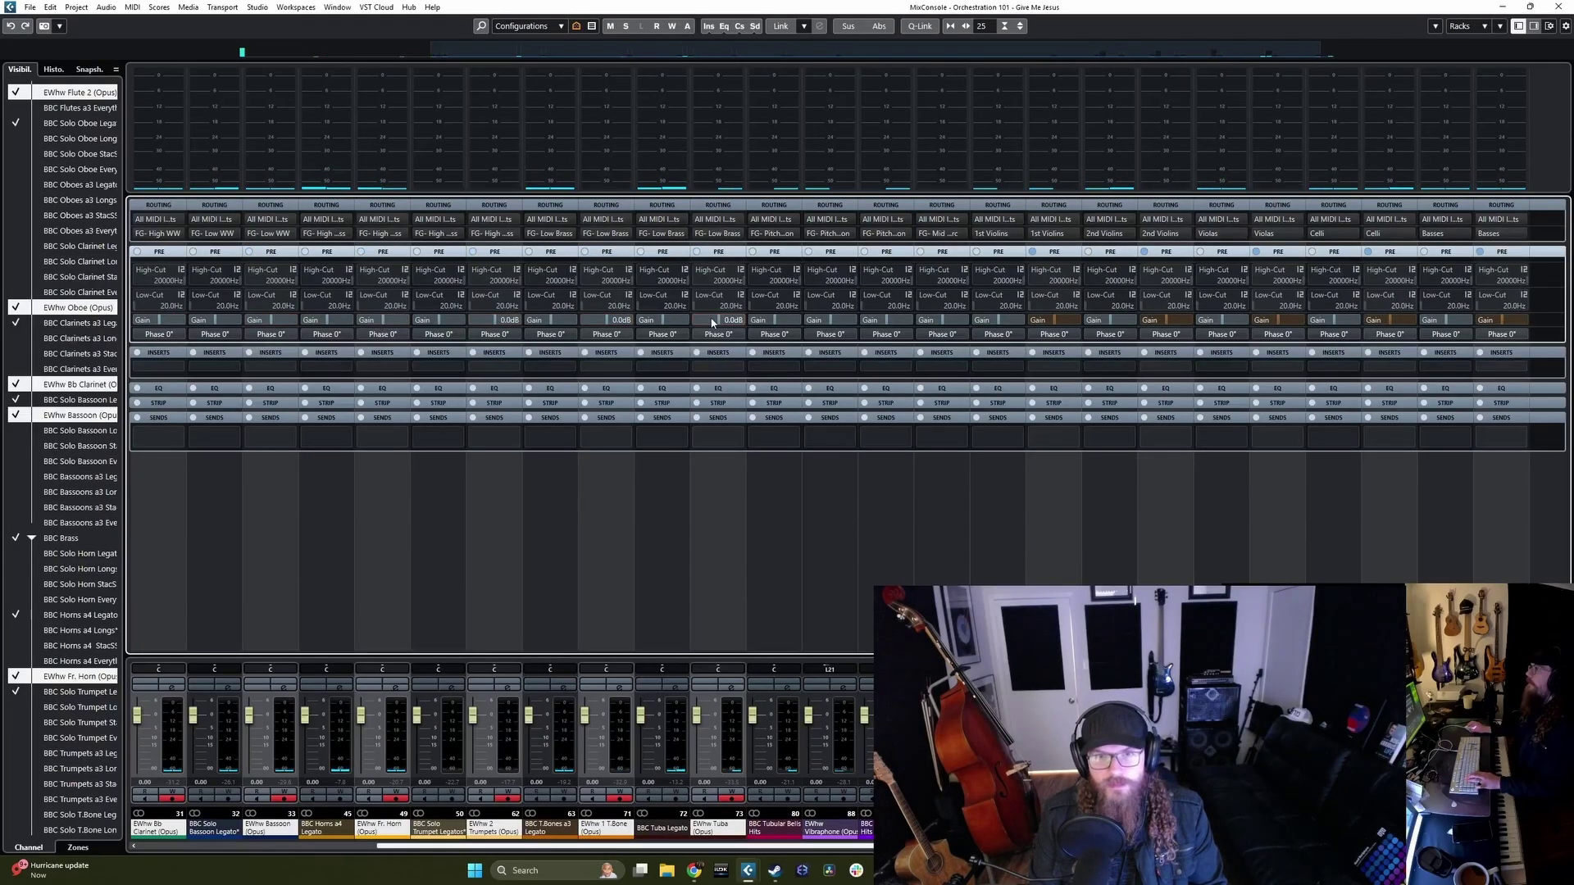
pyautogui.keyDown('ctrl'); pyautogui.click(1058, 322); pyautogui.keyUp('ctrl')
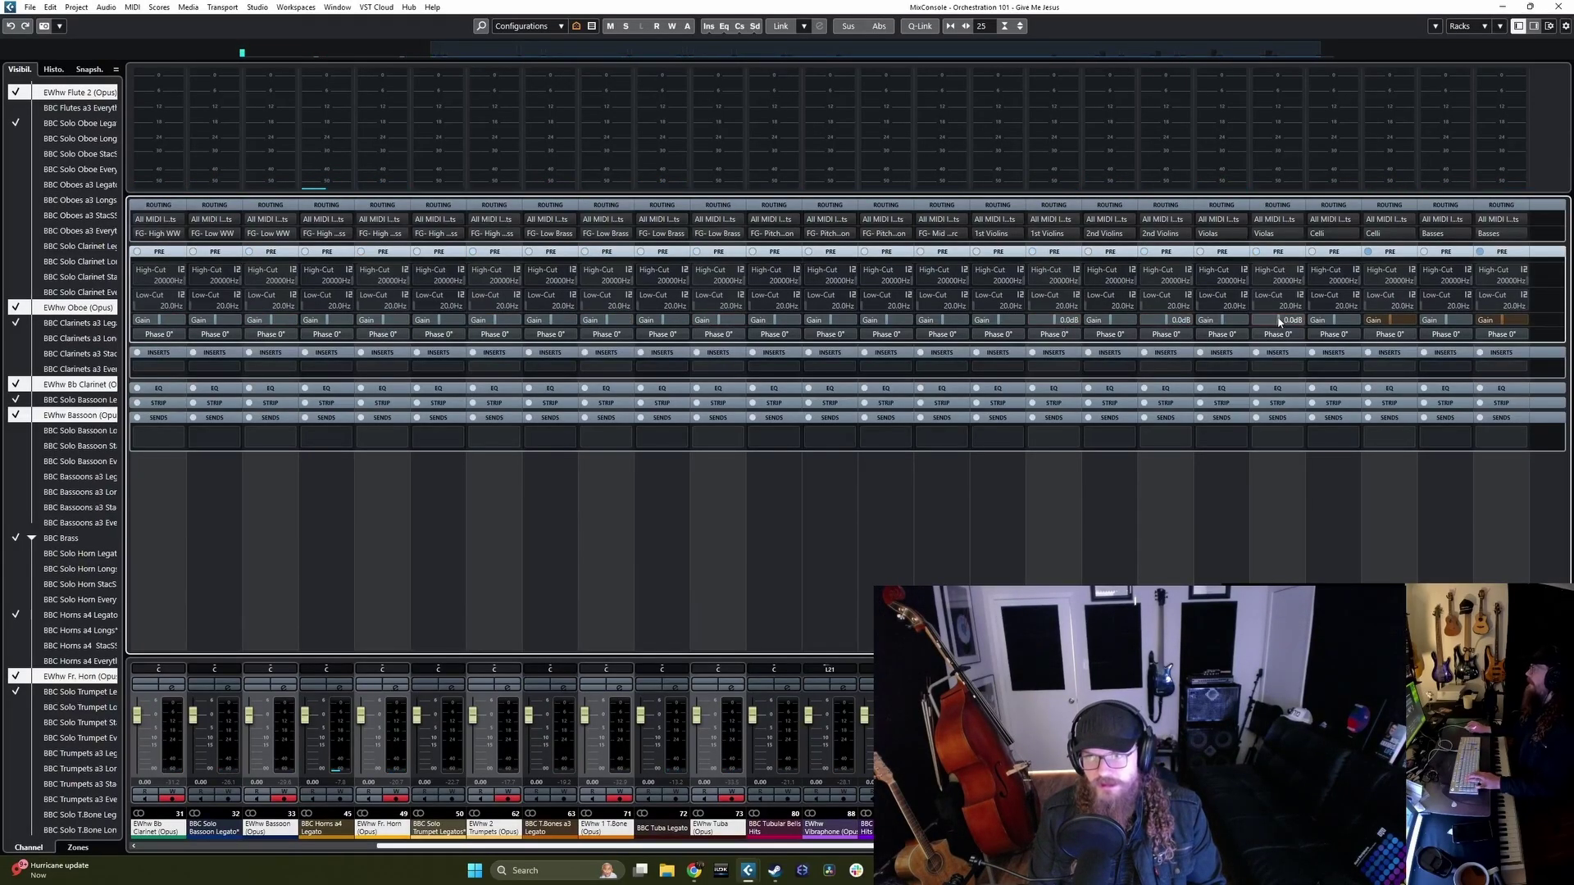
pyautogui.keyDown('ctrl'); pyautogui.click(1391, 321); pyautogui.keyUp('ctrl')
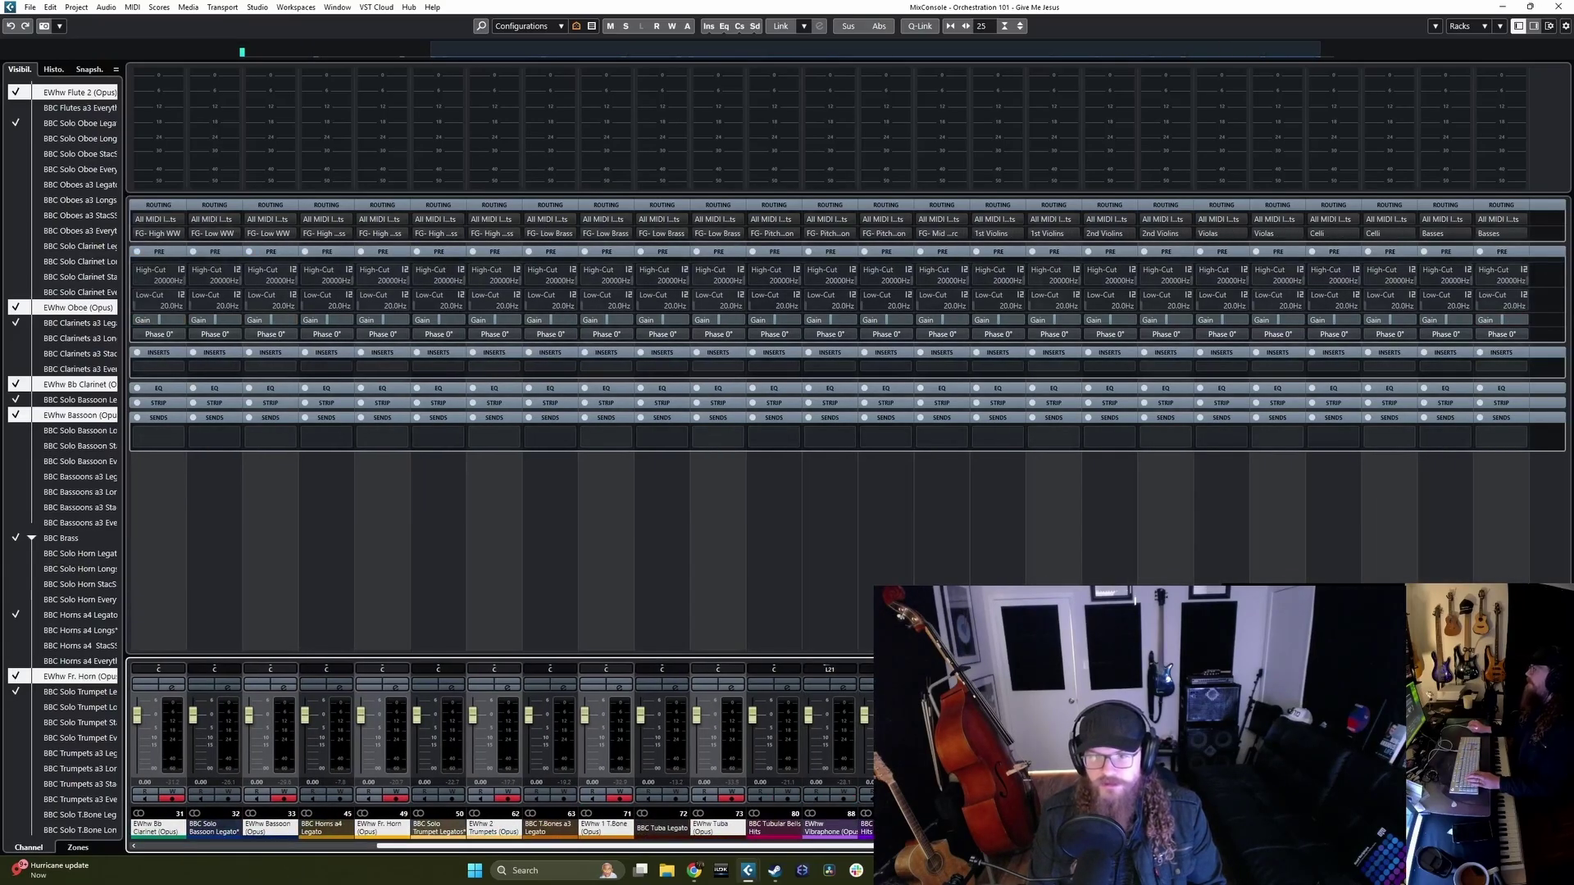
pyautogui.click(1503, 11)
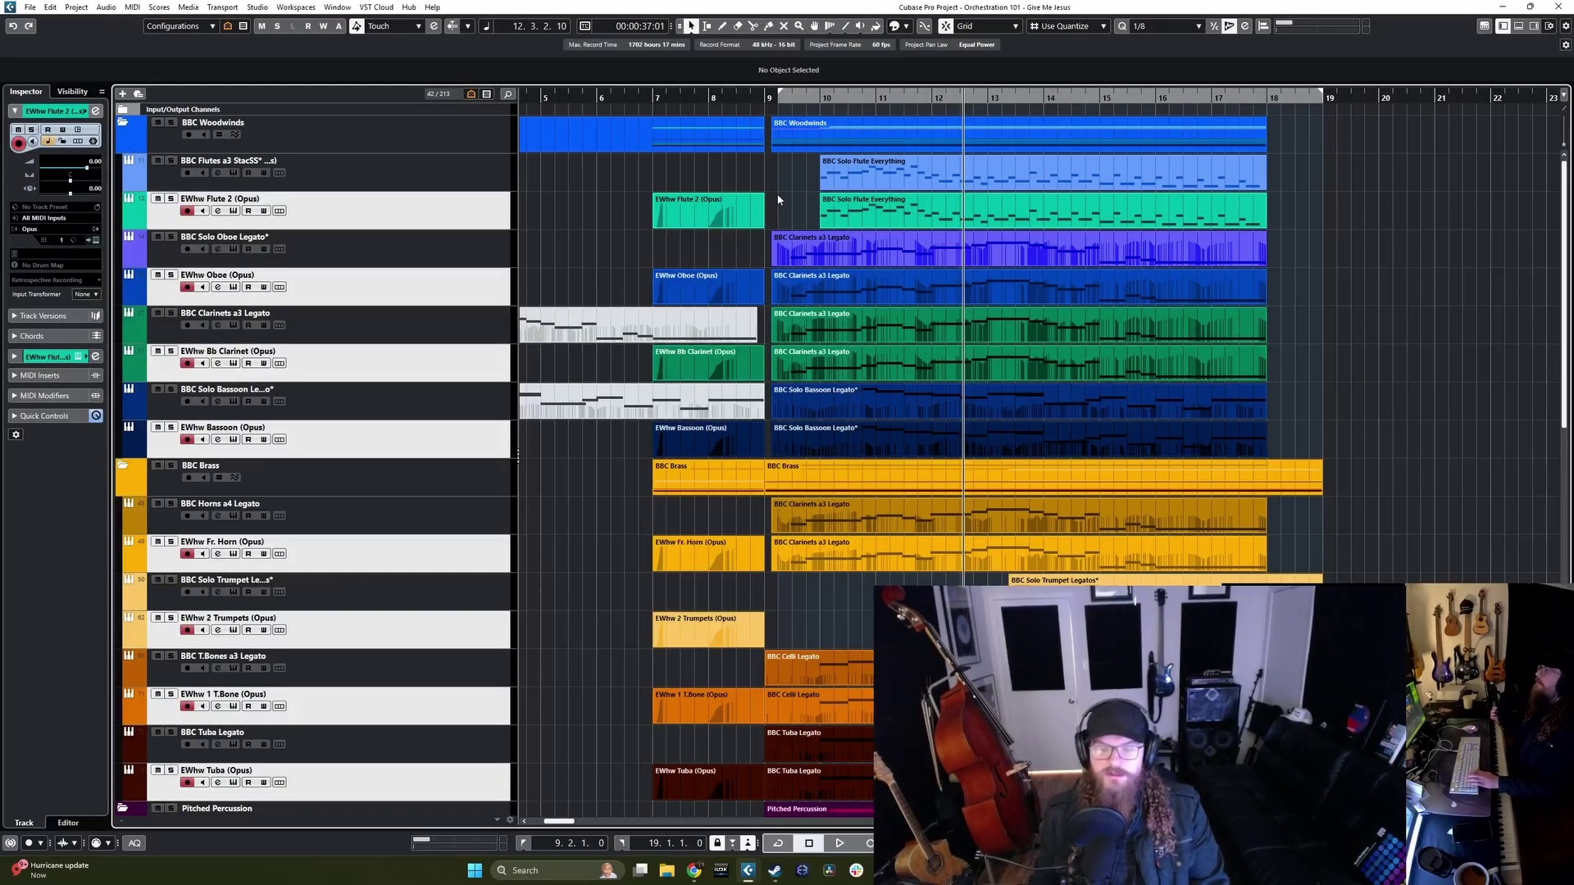
# Step: Select the BBC Flutes a3 and EWhw Flute 2 tracks, solo them and play from bar 10
pyautogui.click(509, 176)
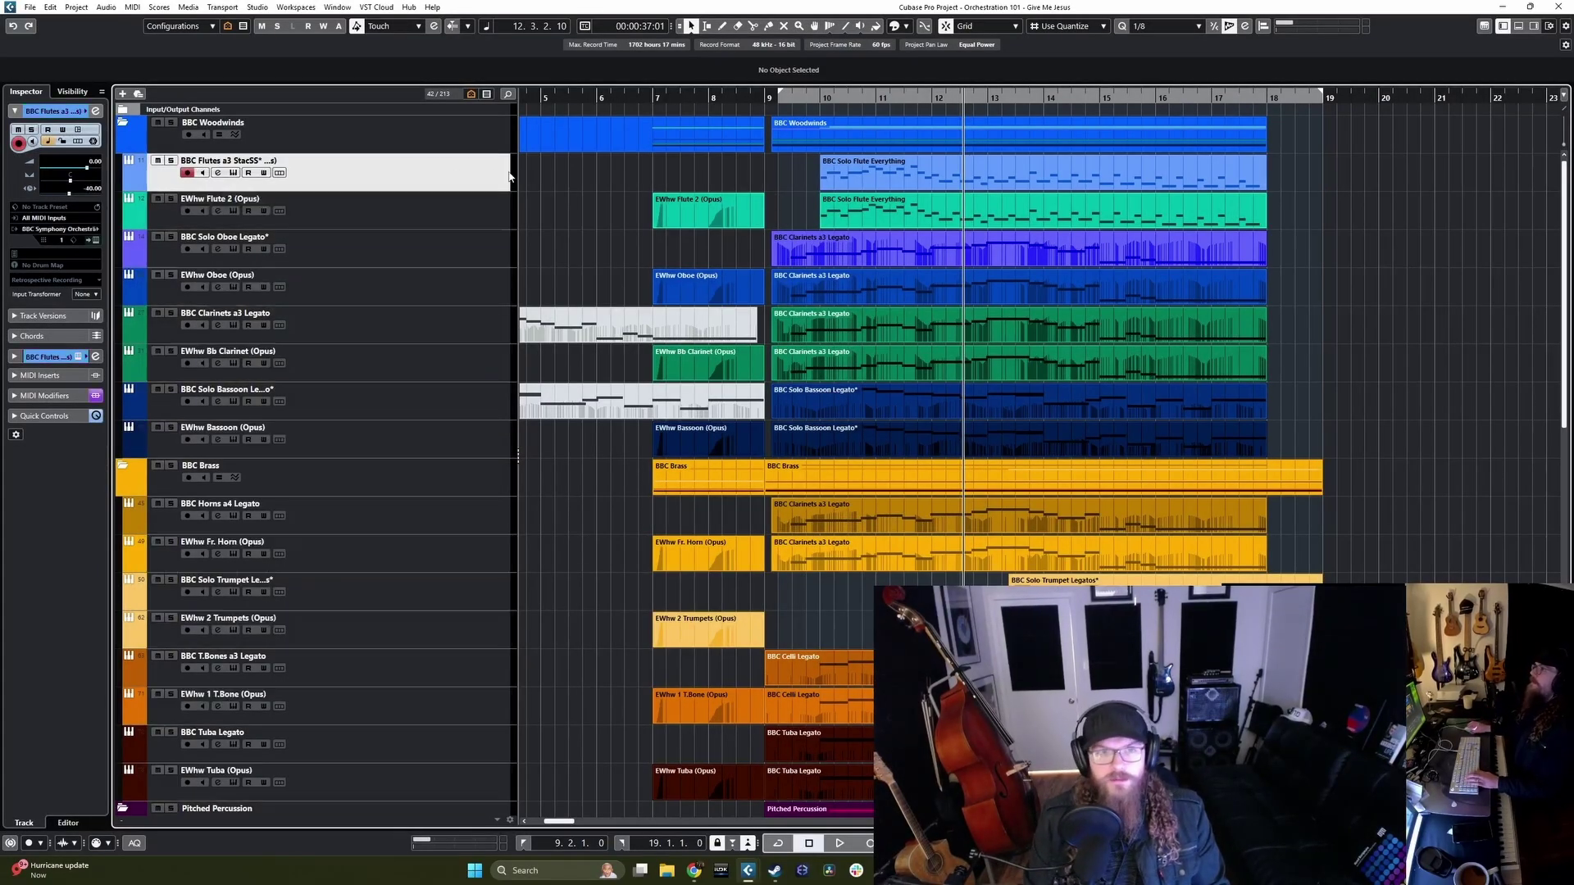
pyautogui.keyDown('ctrl'); pyautogui.click(474, 223); pyautogui.keyUp('ctrl')
pyautogui.scroll(3, 824, 126)
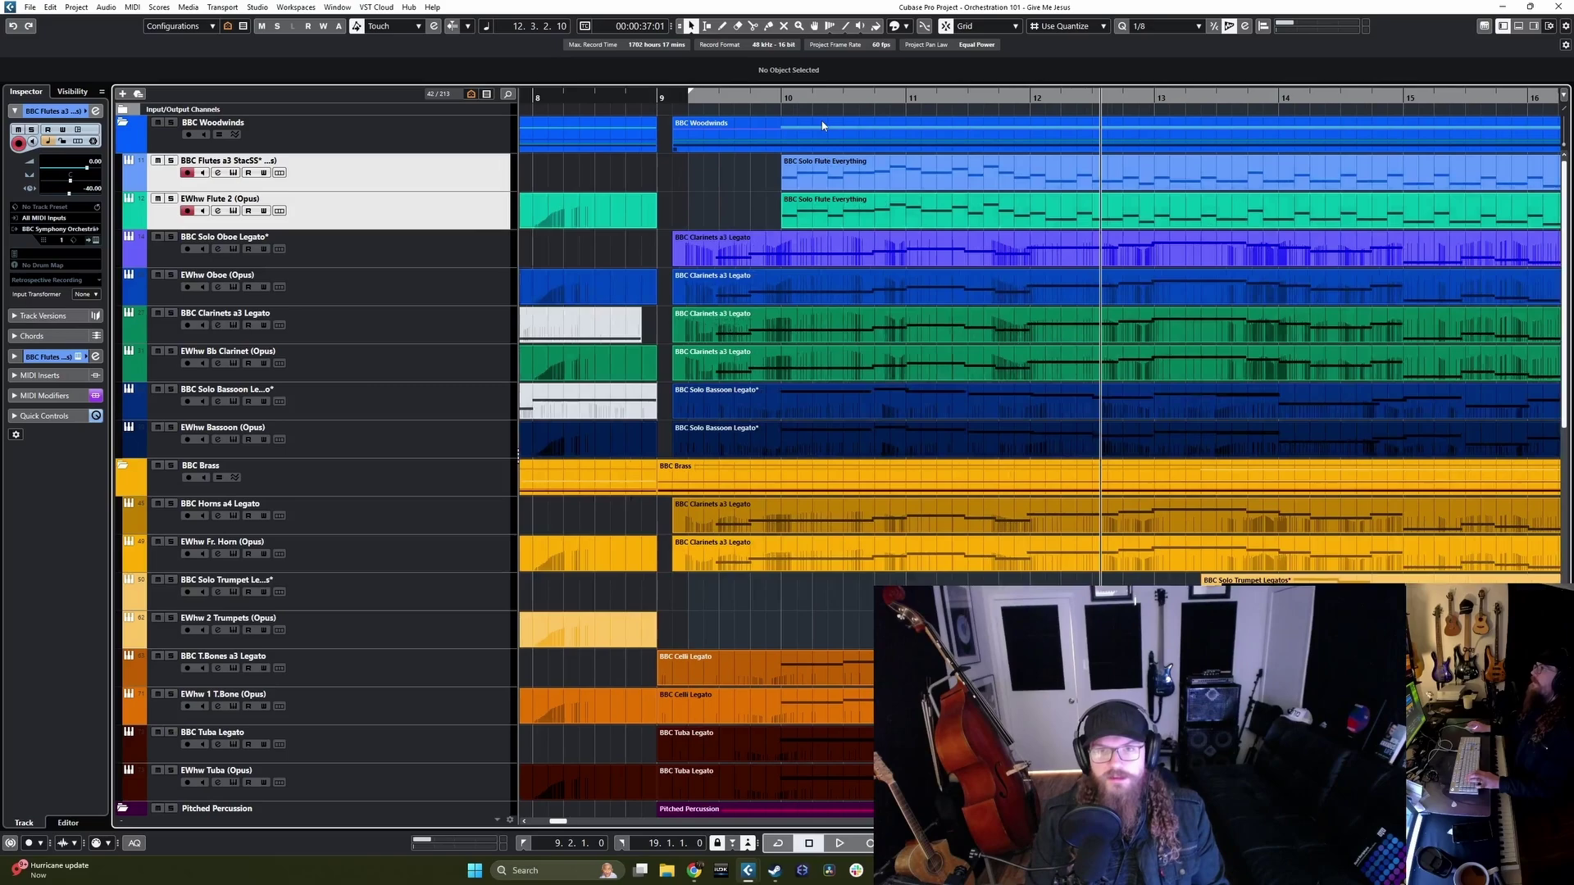
pyautogui.click(777, 109)
pyautogui.press('s')
pyautogui.press('space')
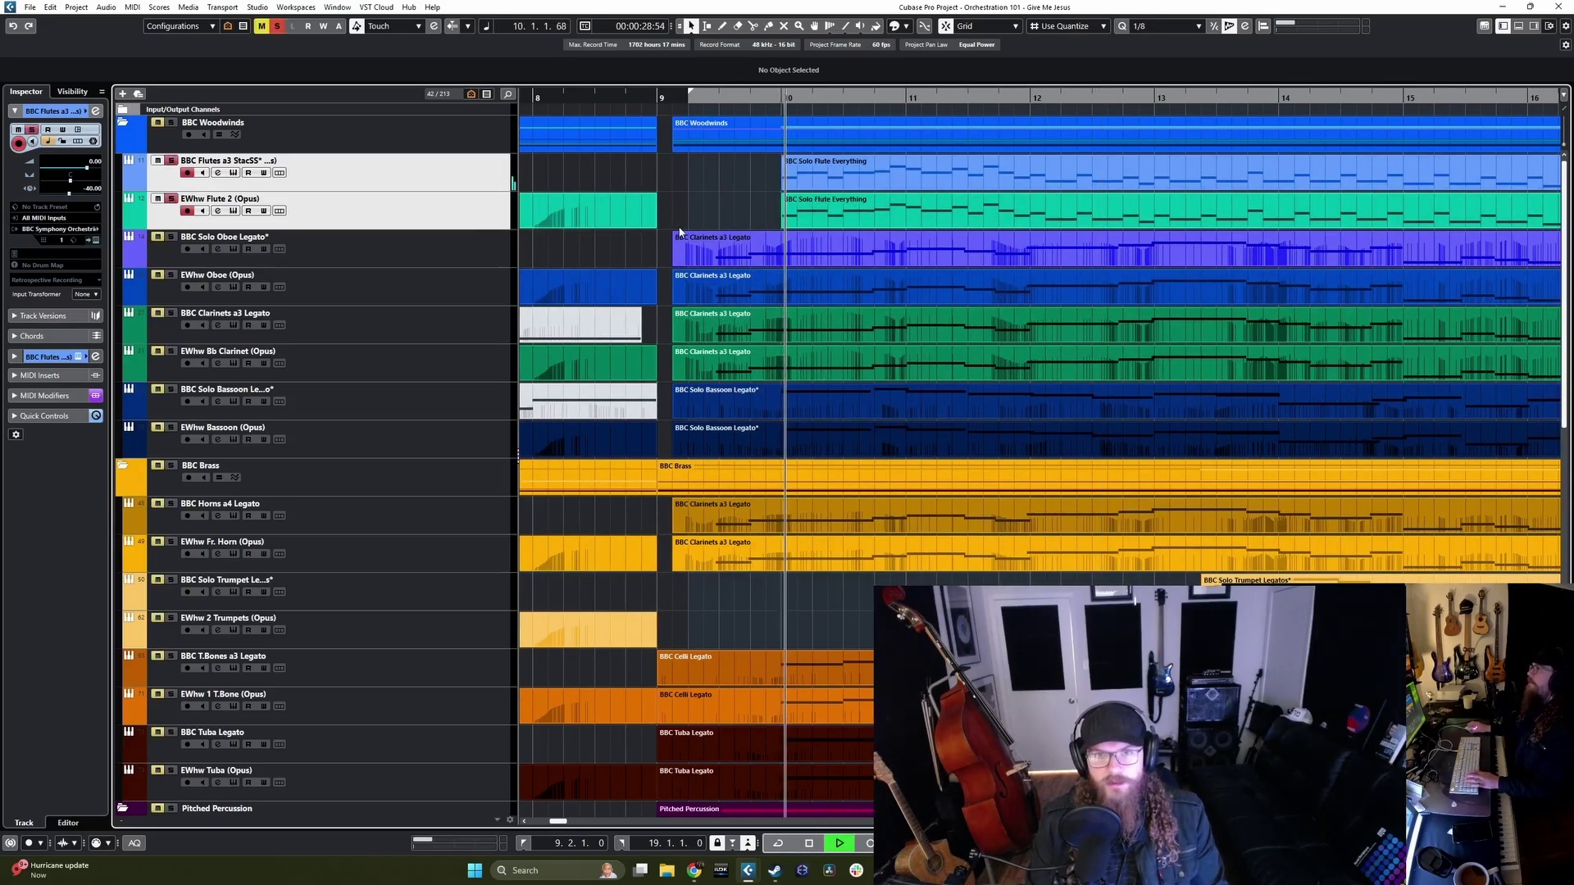
# Step: Open the player page of EWhw Flute 2's Opus instrument while the soloed flutes play, and stop playback
pyautogui.click(455, 213)
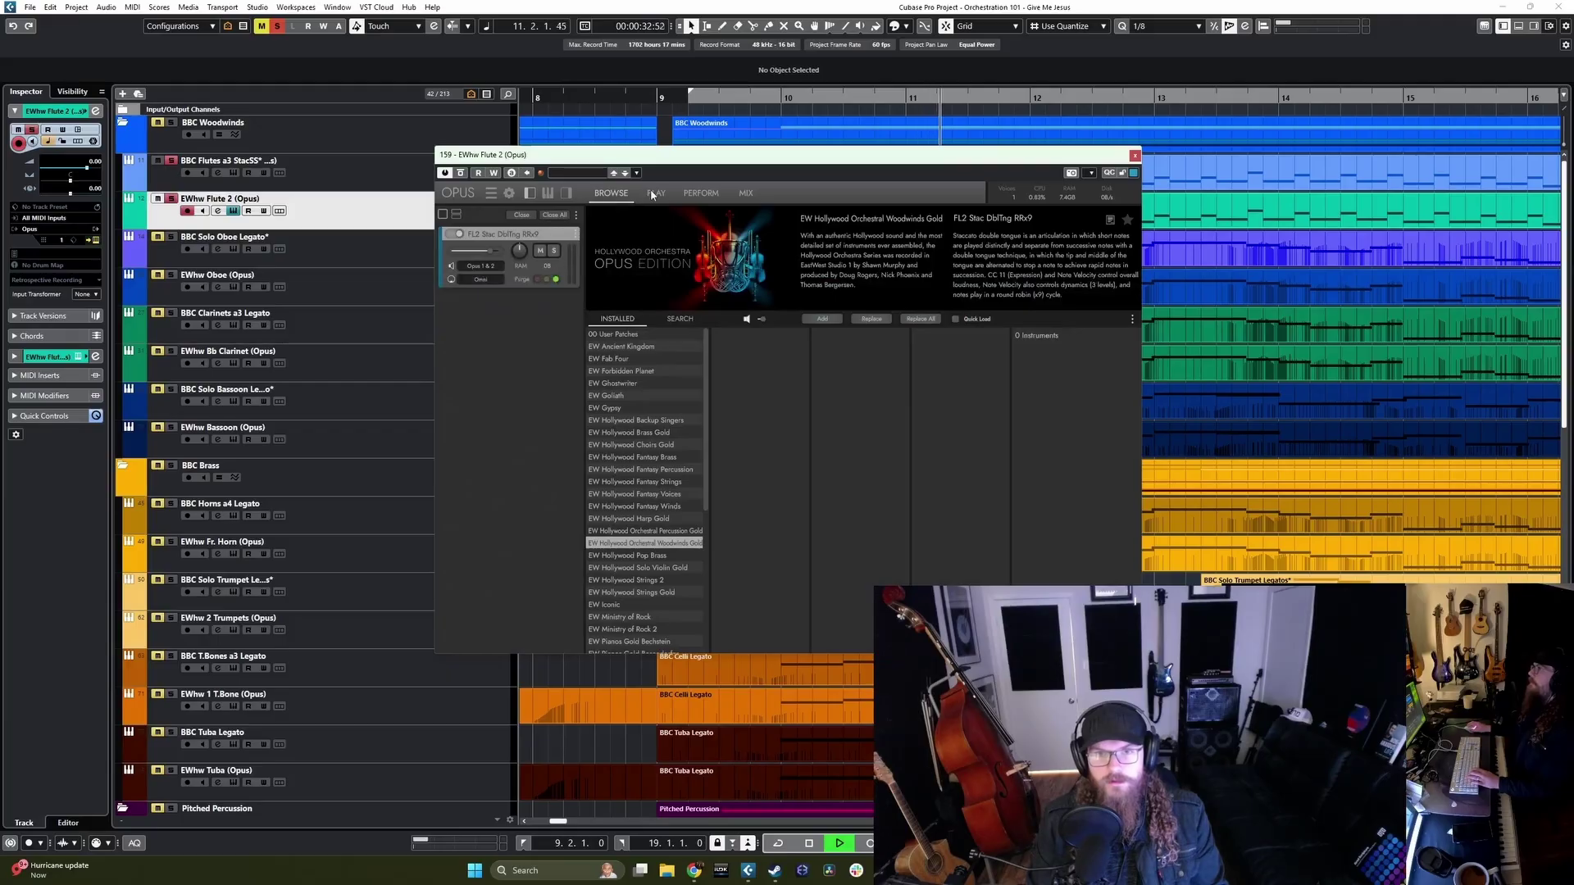
pyautogui.click(655, 193)
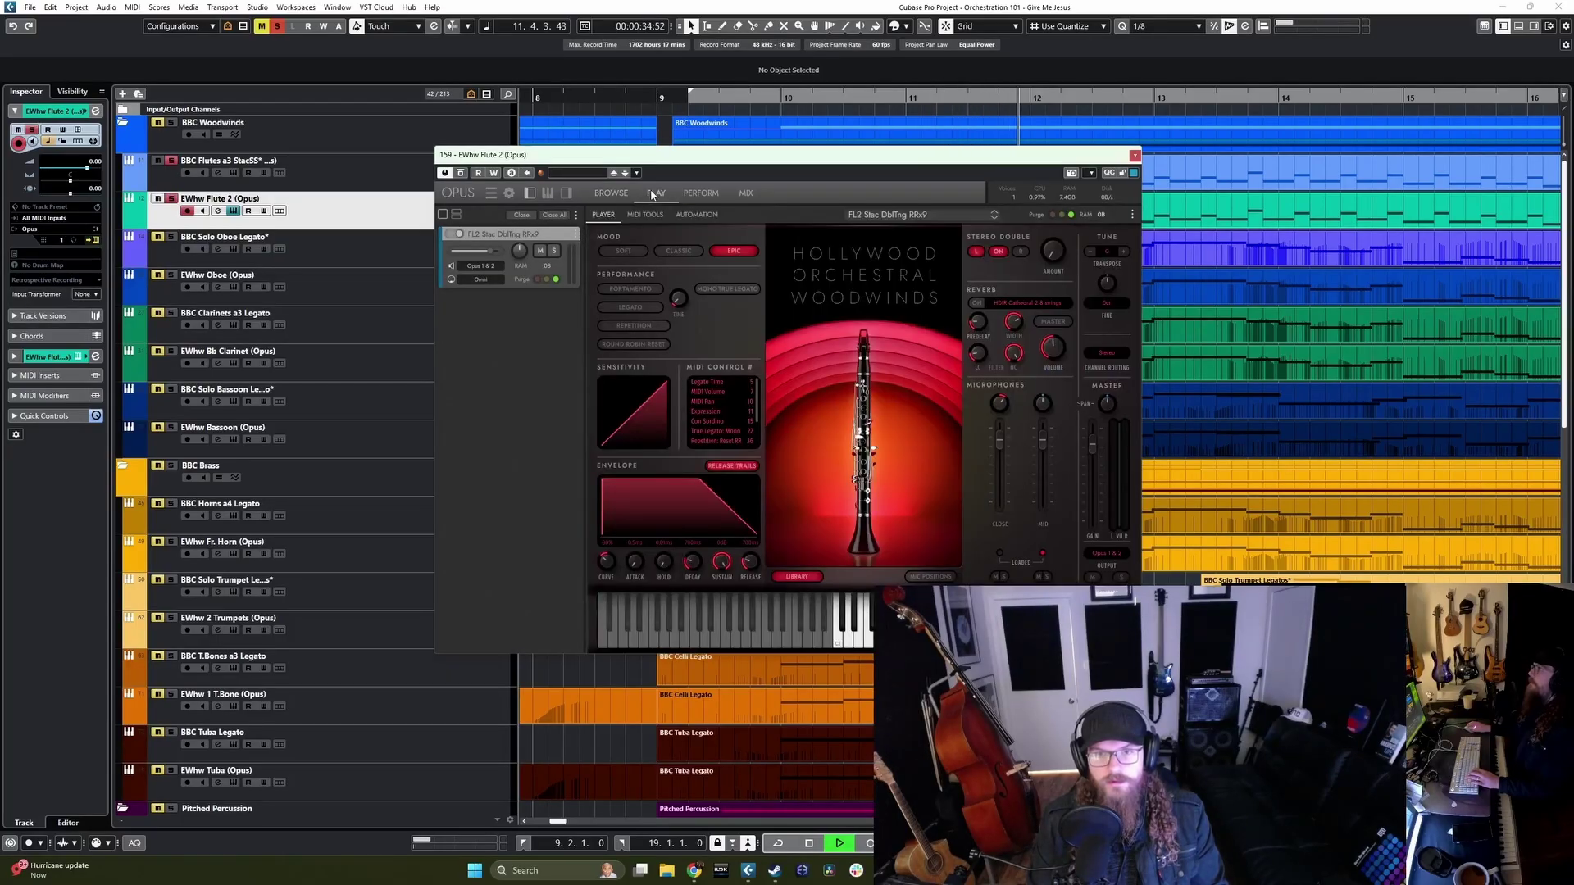
pyautogui.press('space')
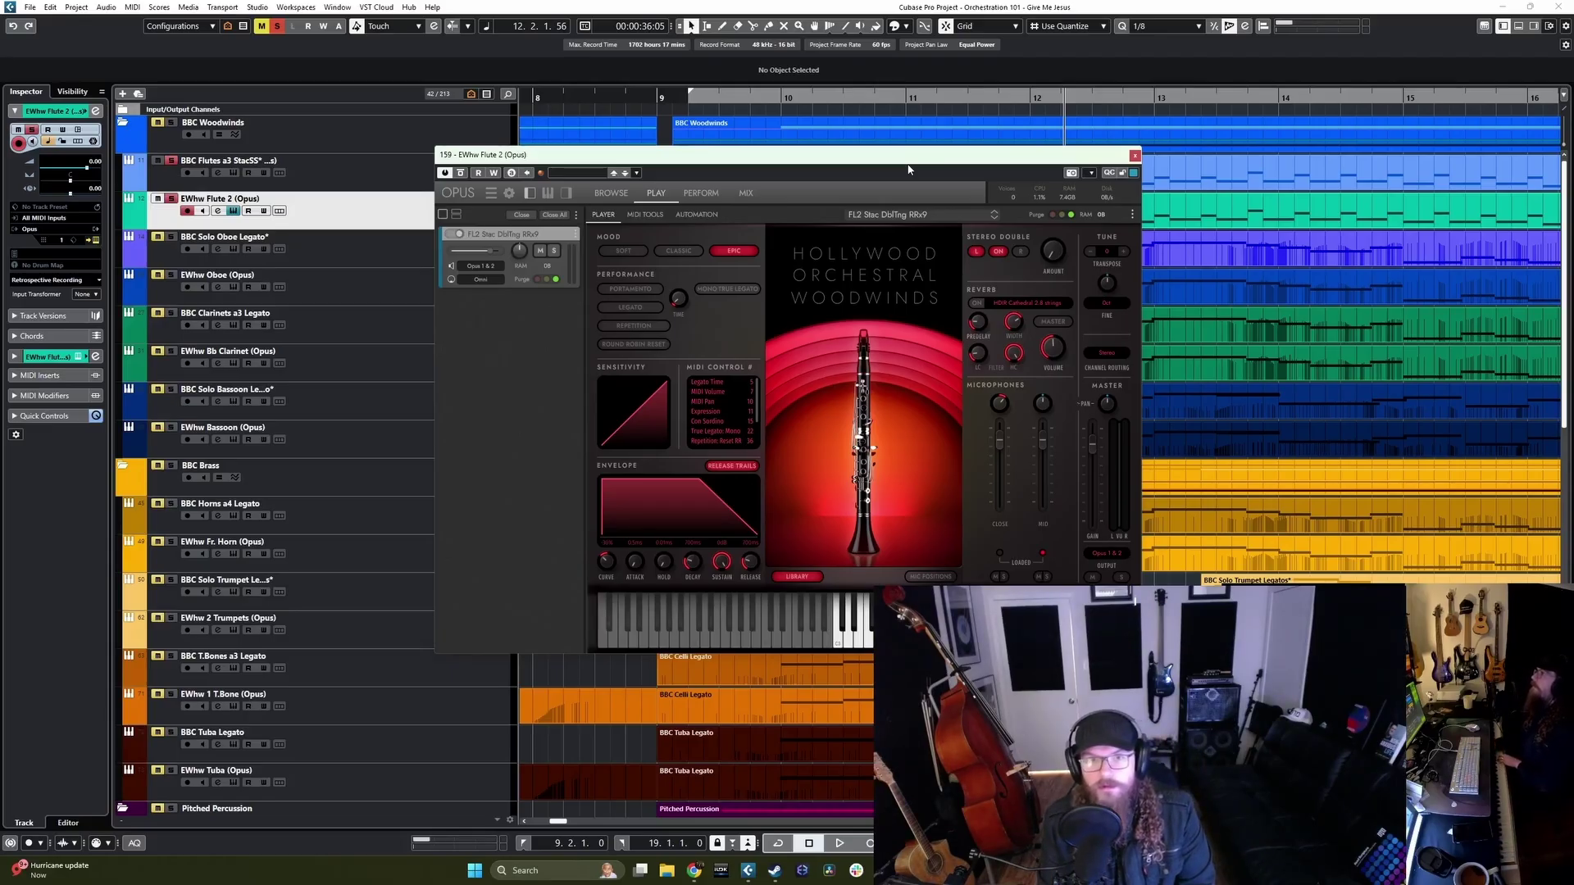
# Step: In the MixConsole, route the EWhw Flute 2 channel's output from Stereo Out to the FG- High WW group
pyautogui.press('F3')
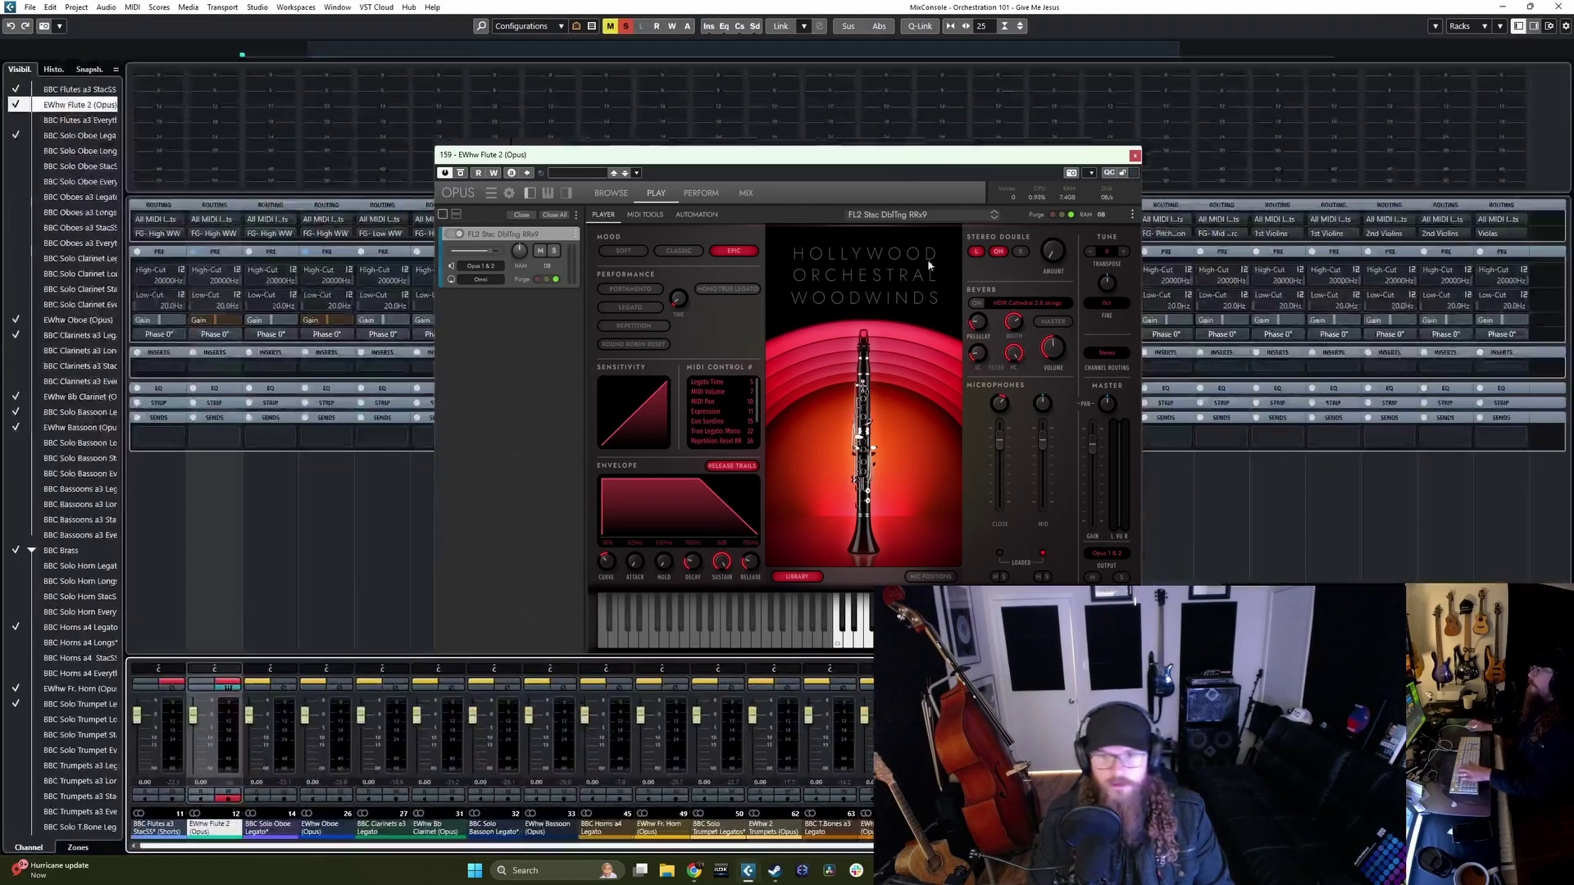
pyautogui.click(235, 236)
pyautogui.click(223, 244)
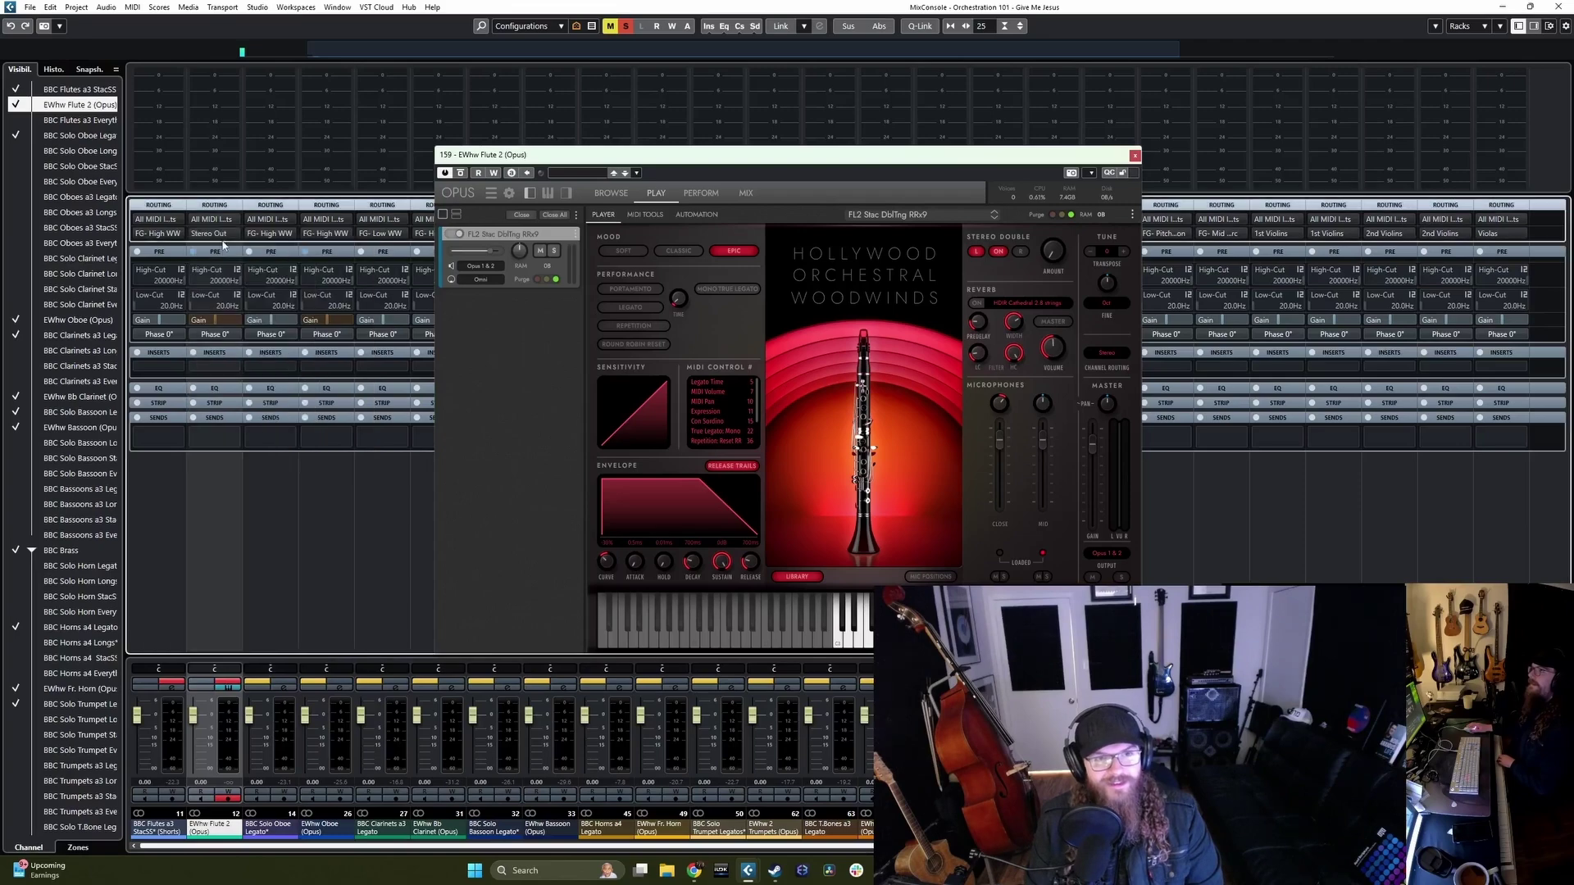
pyautogui.click(227, 237)
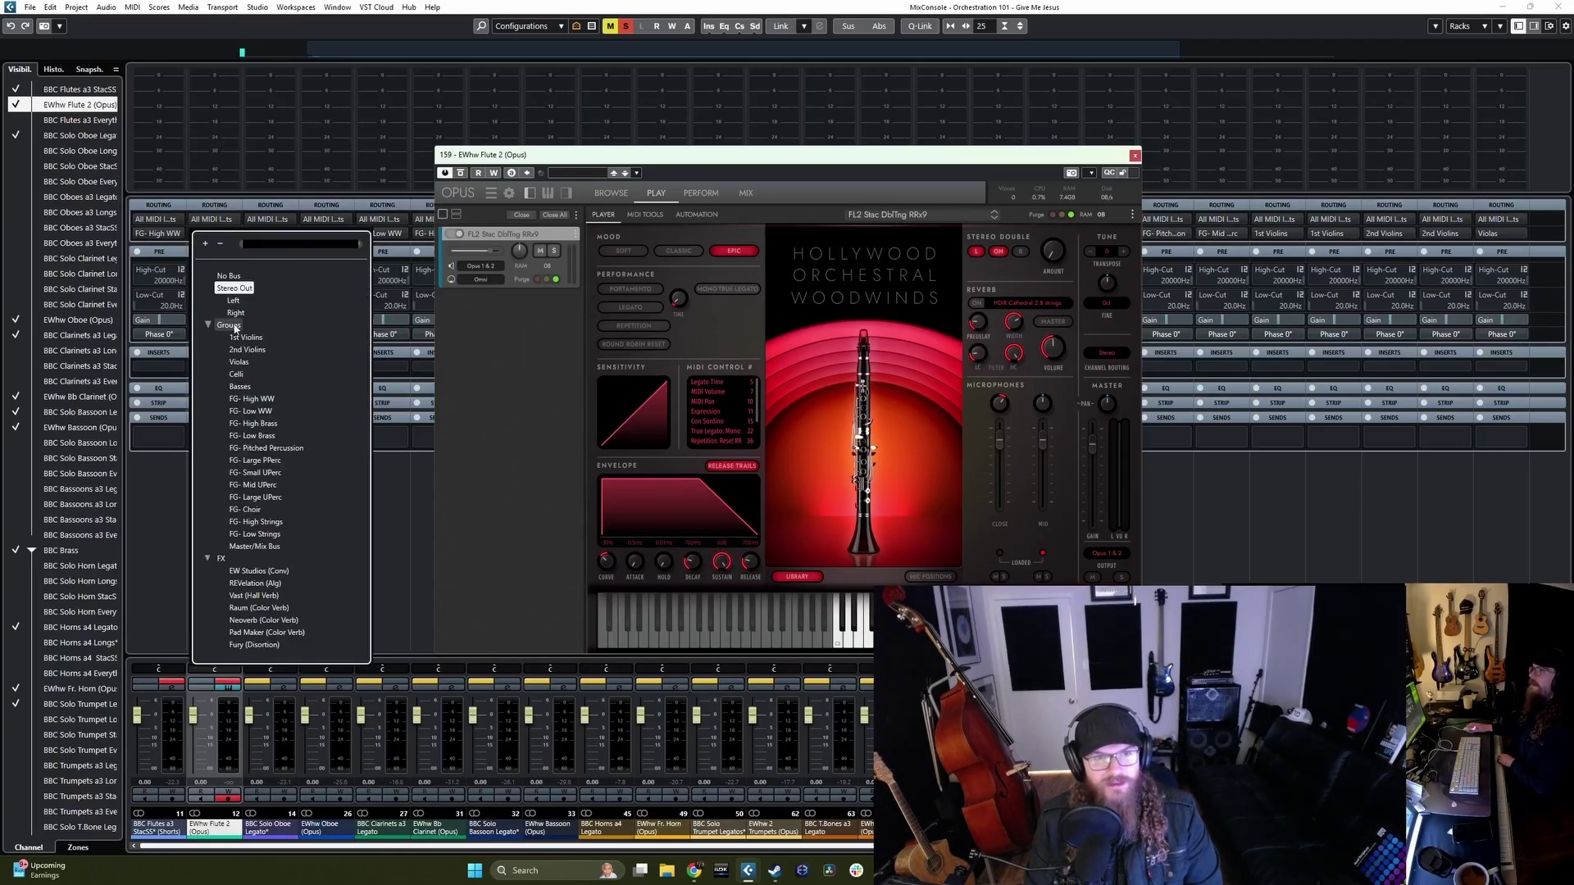
pyautogui.click(252, 399)
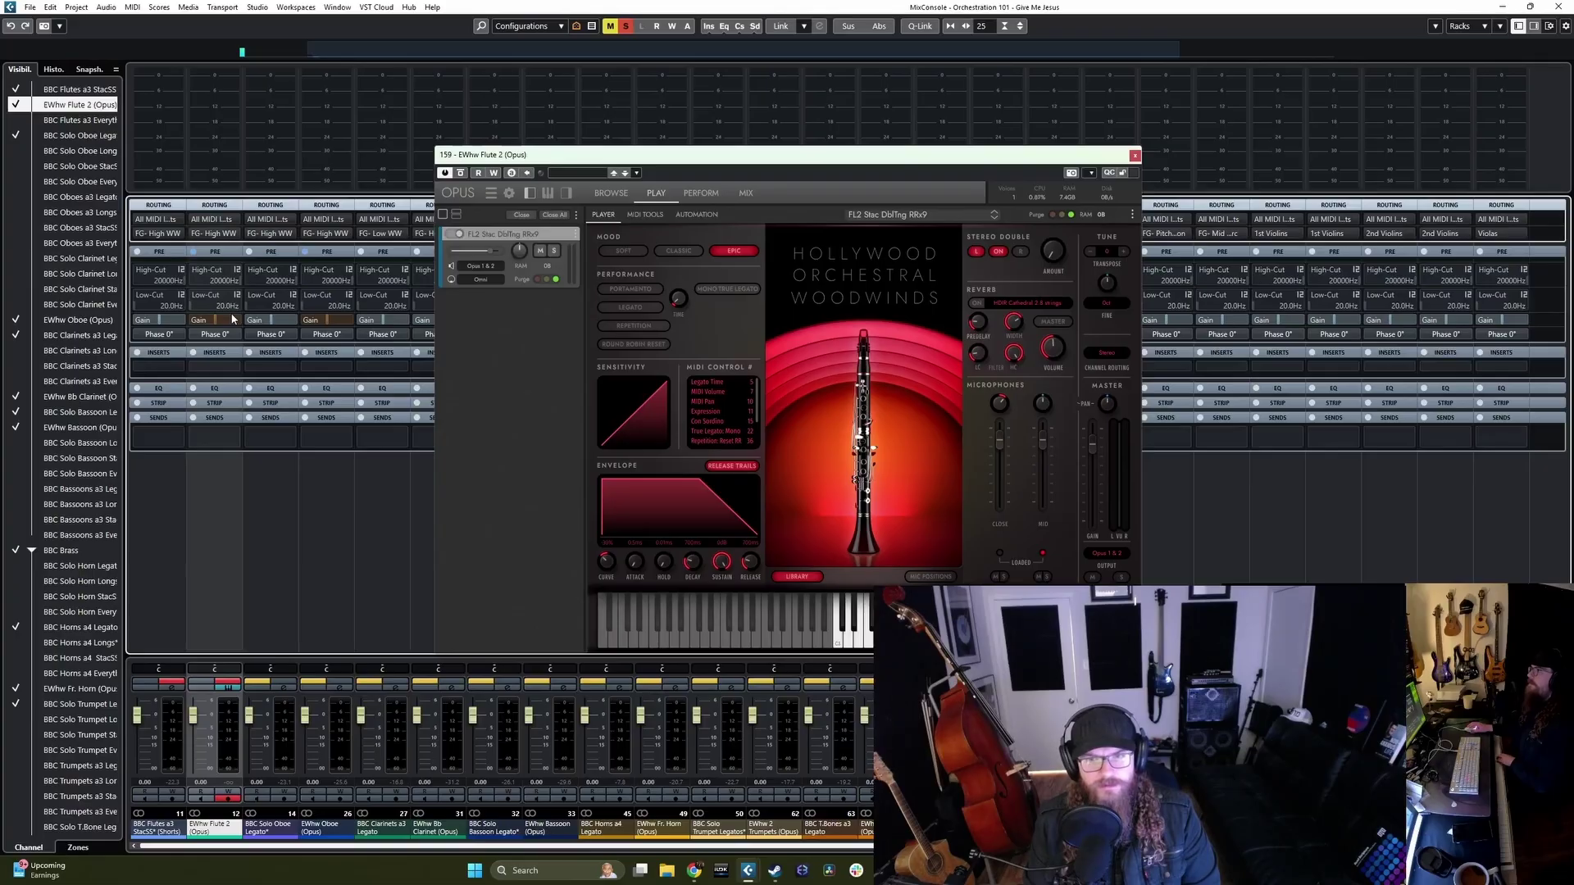
# Step: Load the 3FL StacSs DblTng RRx4 patch from 3 Flutes, 02 Short, in EW Hollywood Orchestral Woodwinds Gold on EWhw Flute 2
pyautogui.click(610, 194)
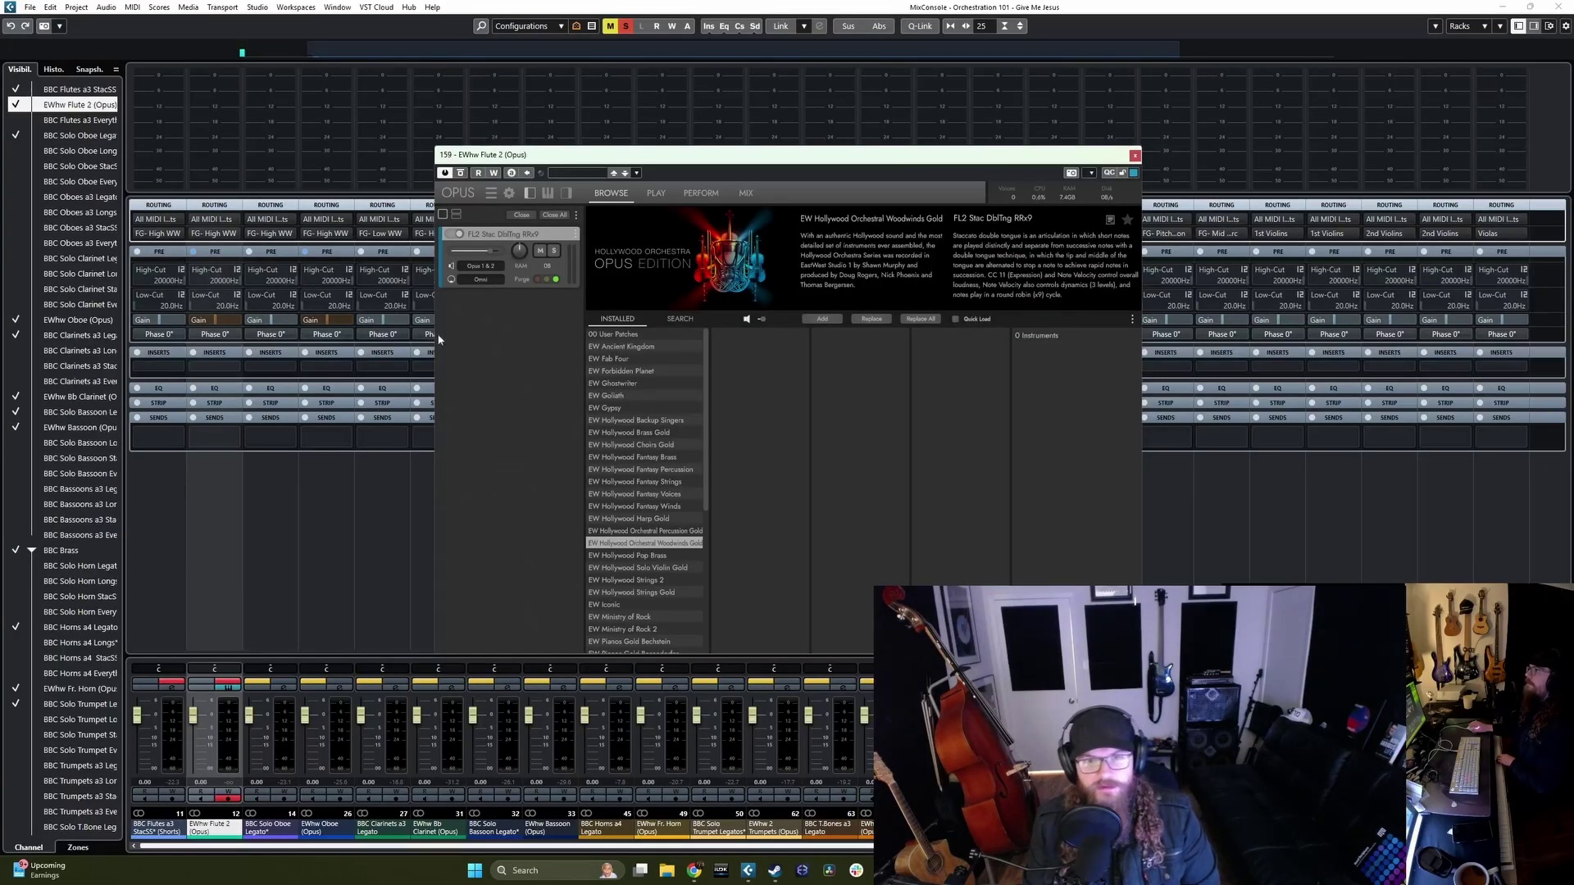
pyautogui.click(332, 322)
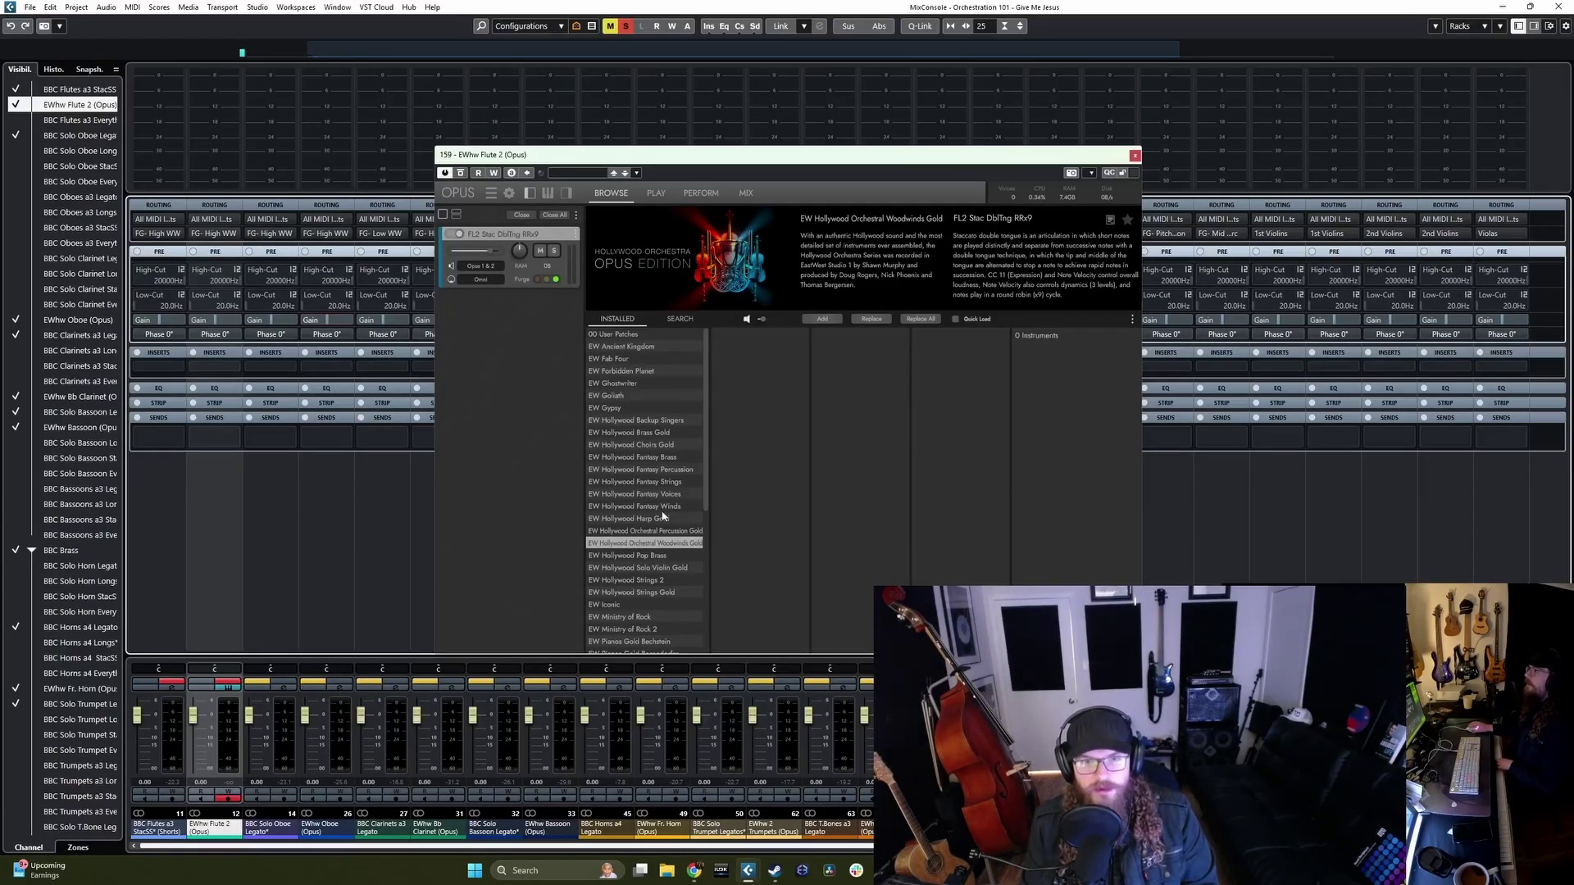
pyautogui.click(643, 542)
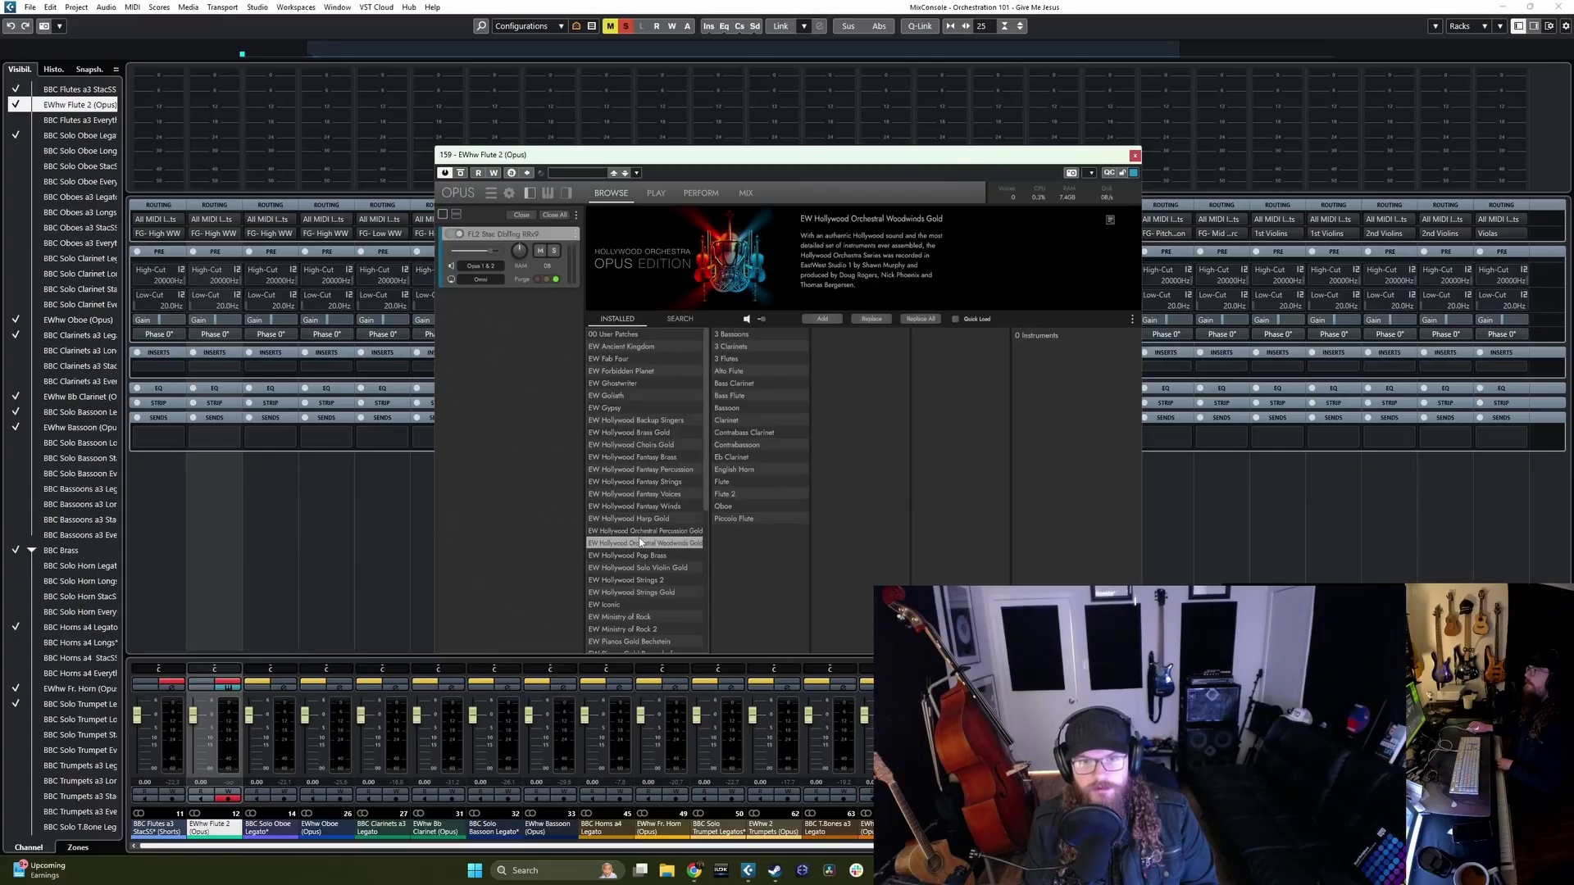
pyautogui.click(744, 361)
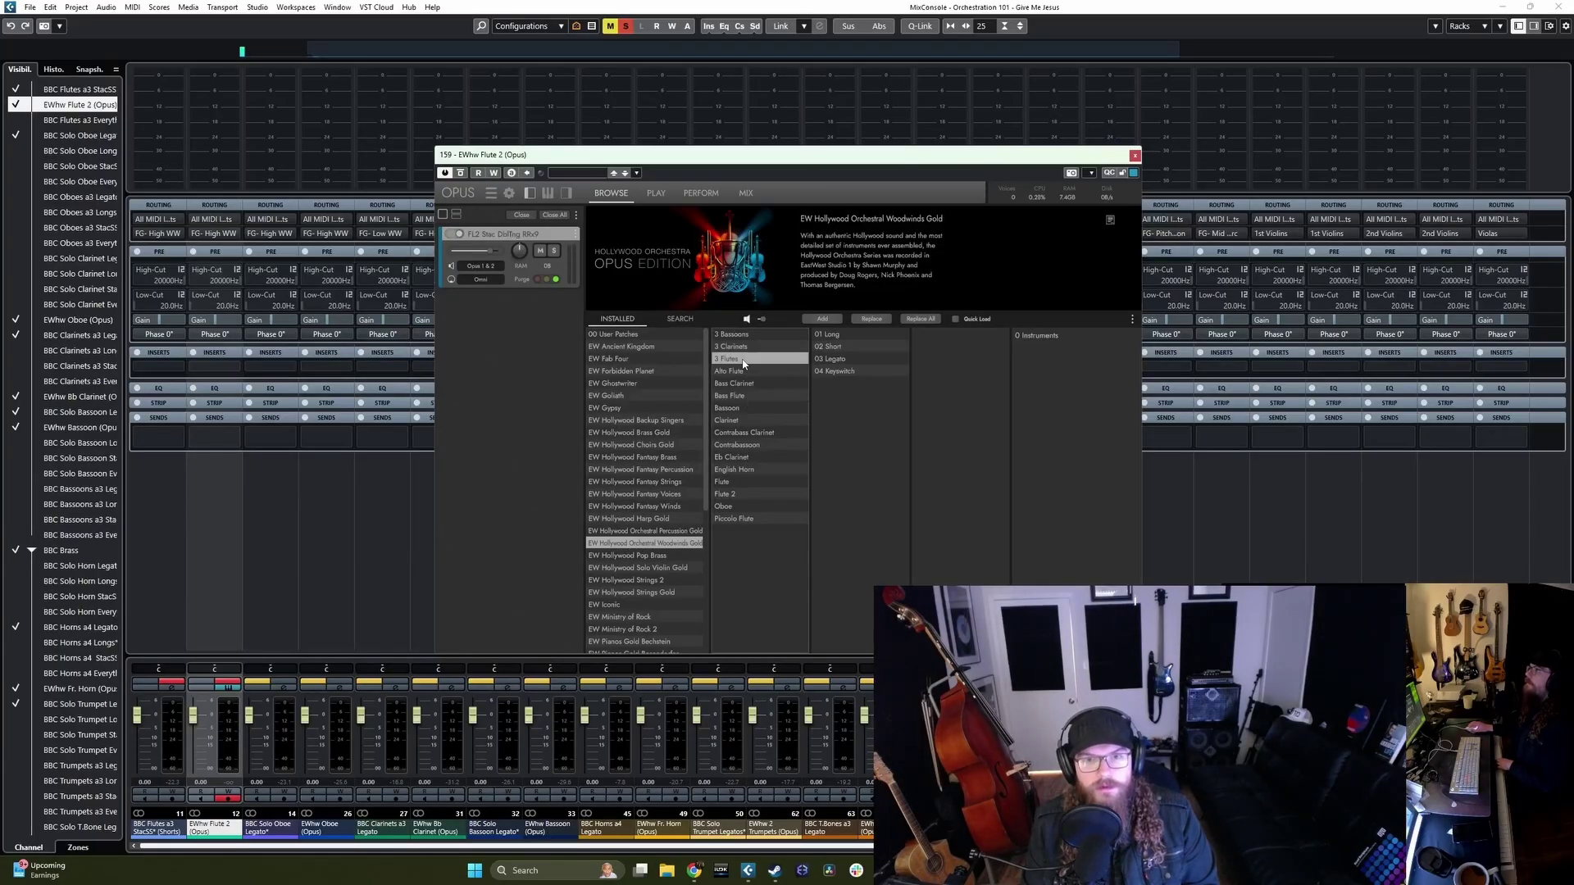
pyautogui.click(850, 348)
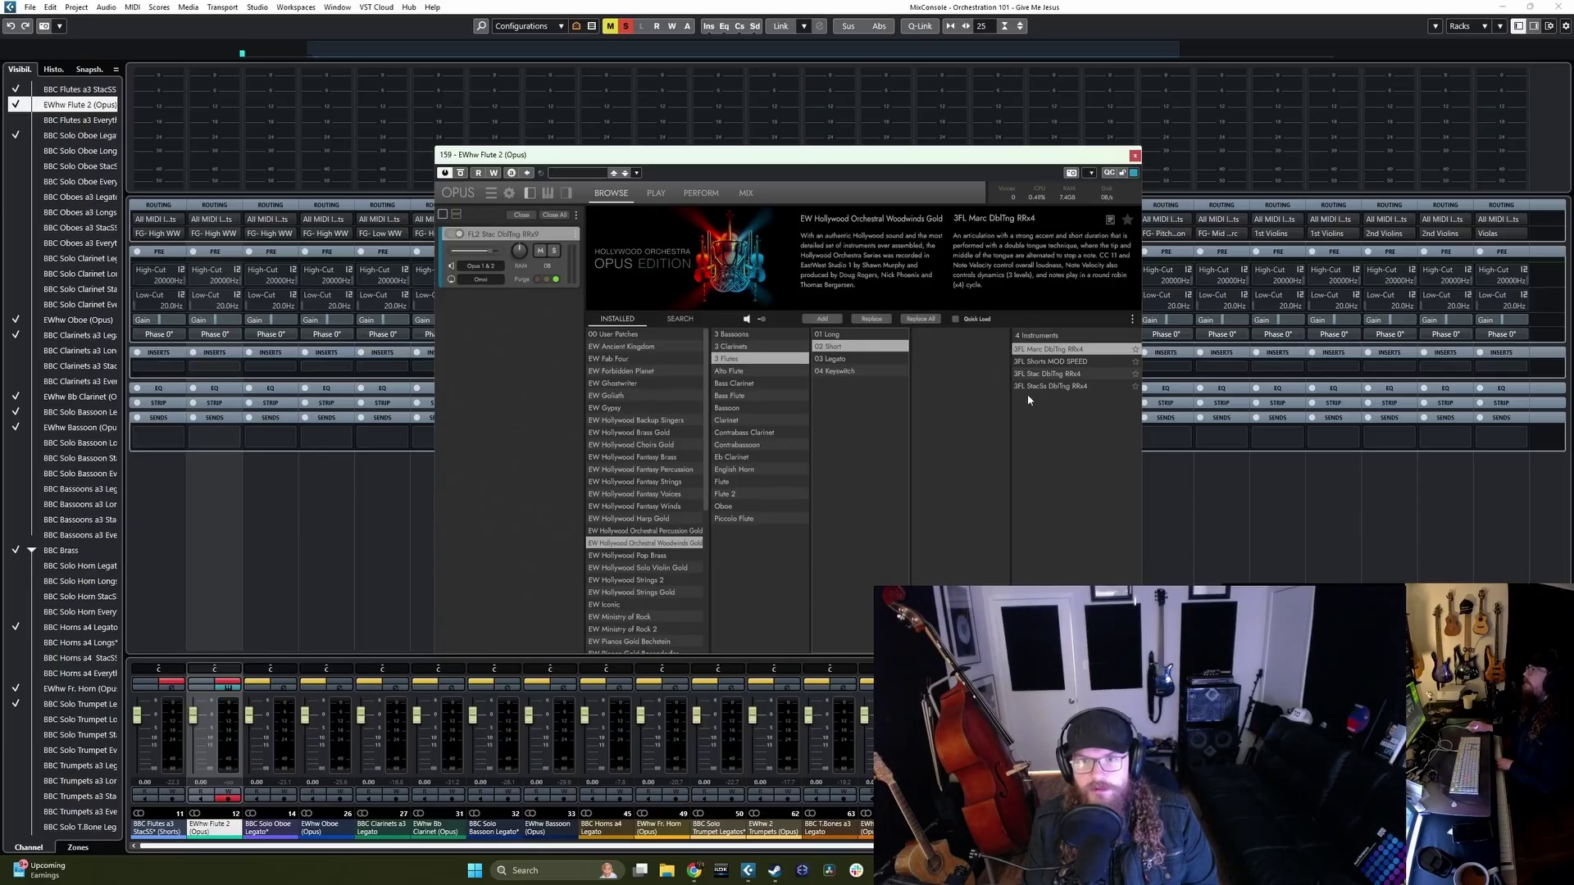
pyautogui.click(1047, 392)
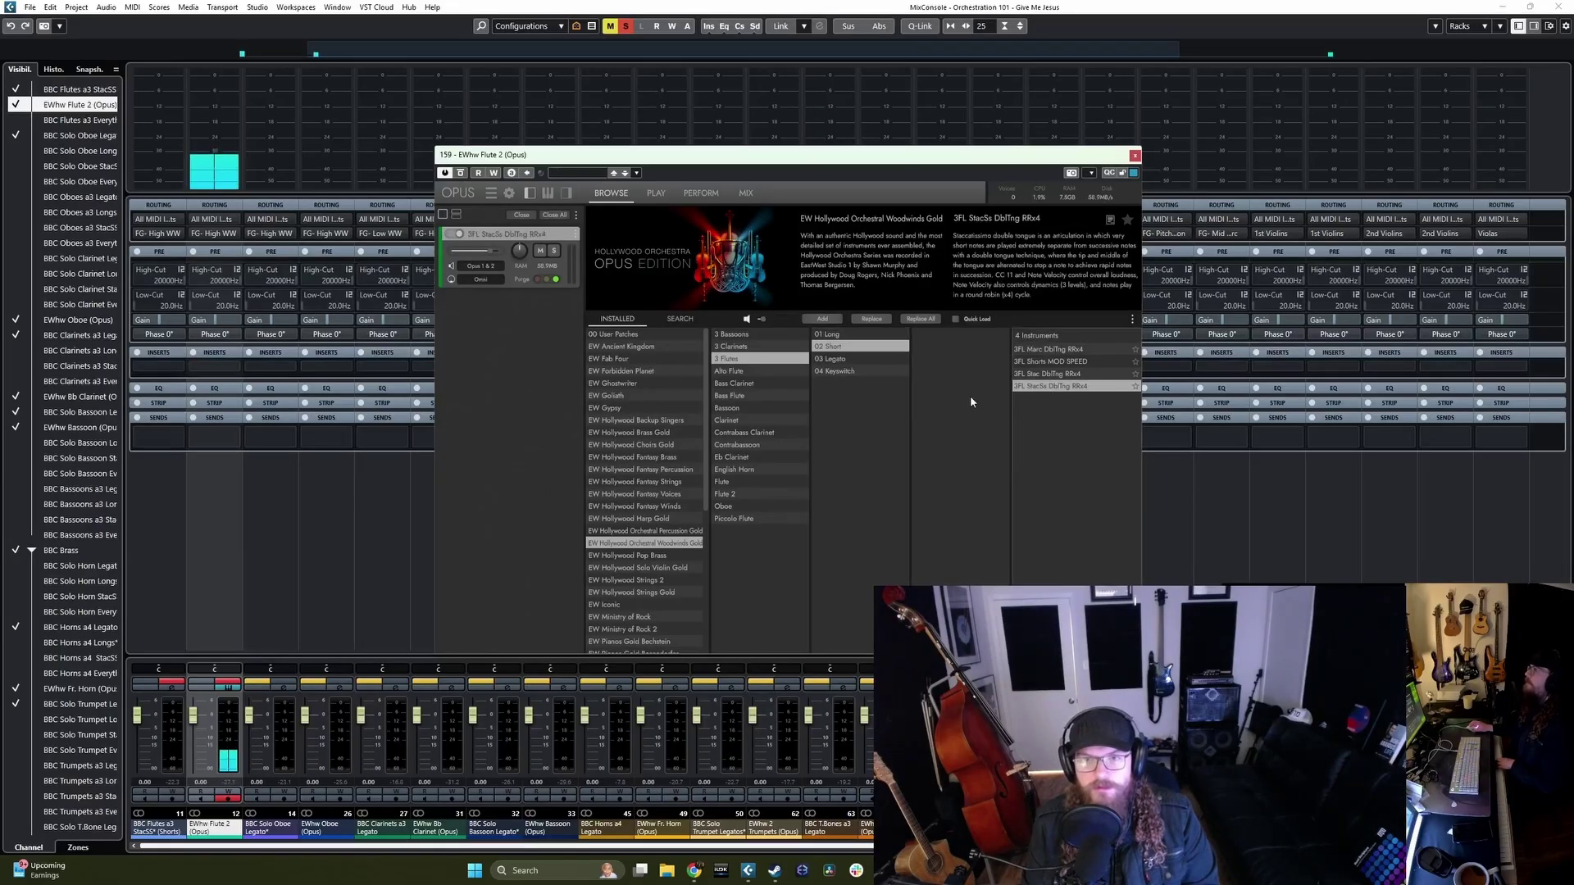
# Step: Set the new flute patch's mood to Epic, close the instrument and return to the project window with the soloed flutes playing
pyautogui.click(655, 195)
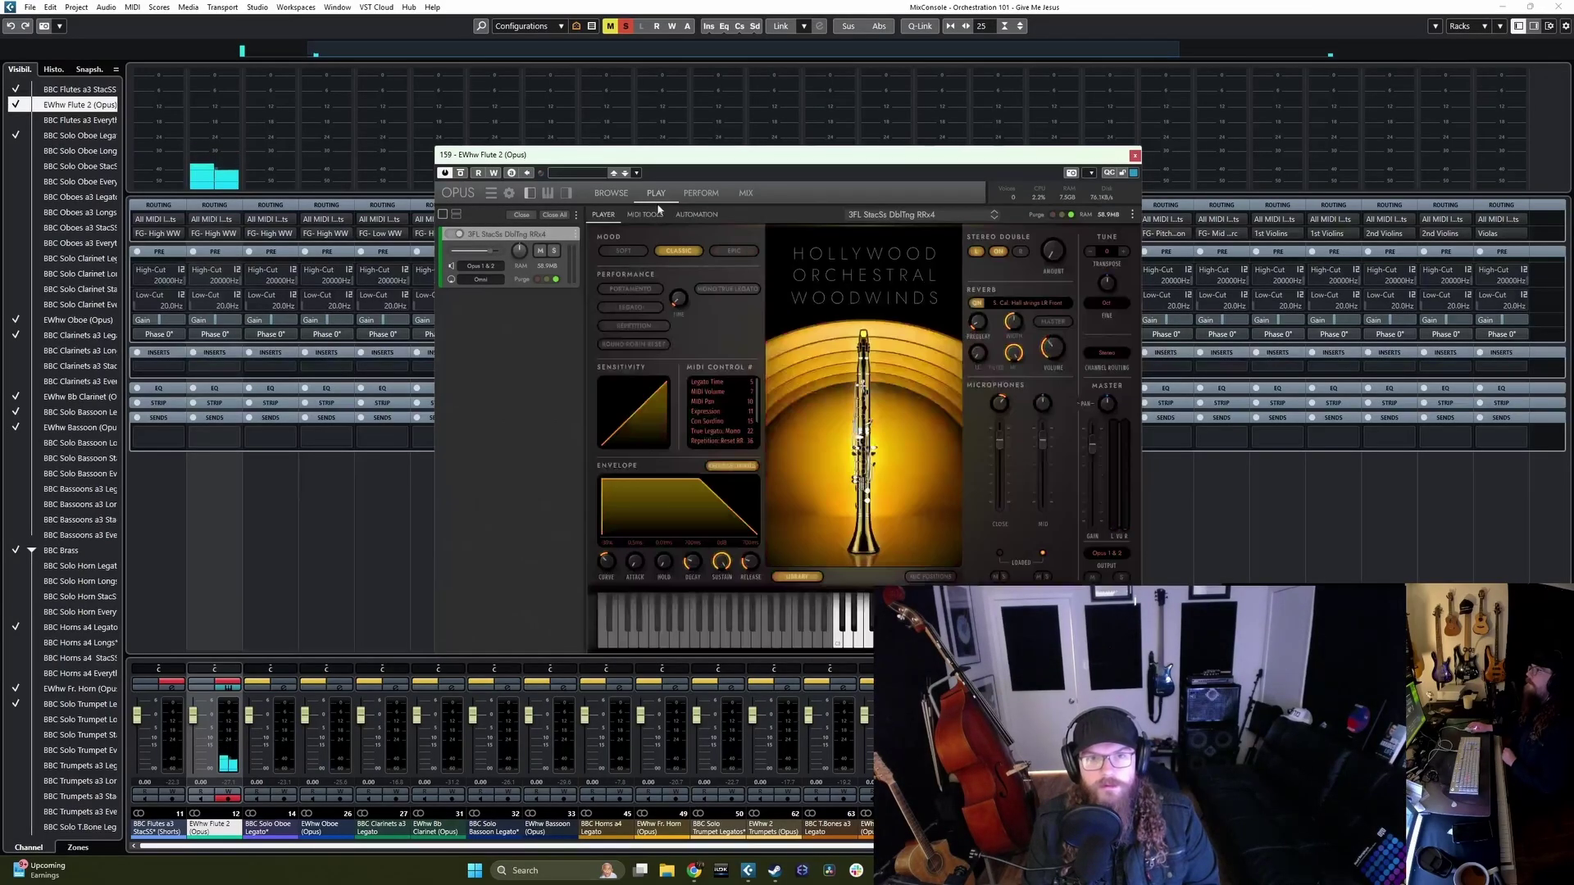
pyautogui.click(742, 251)
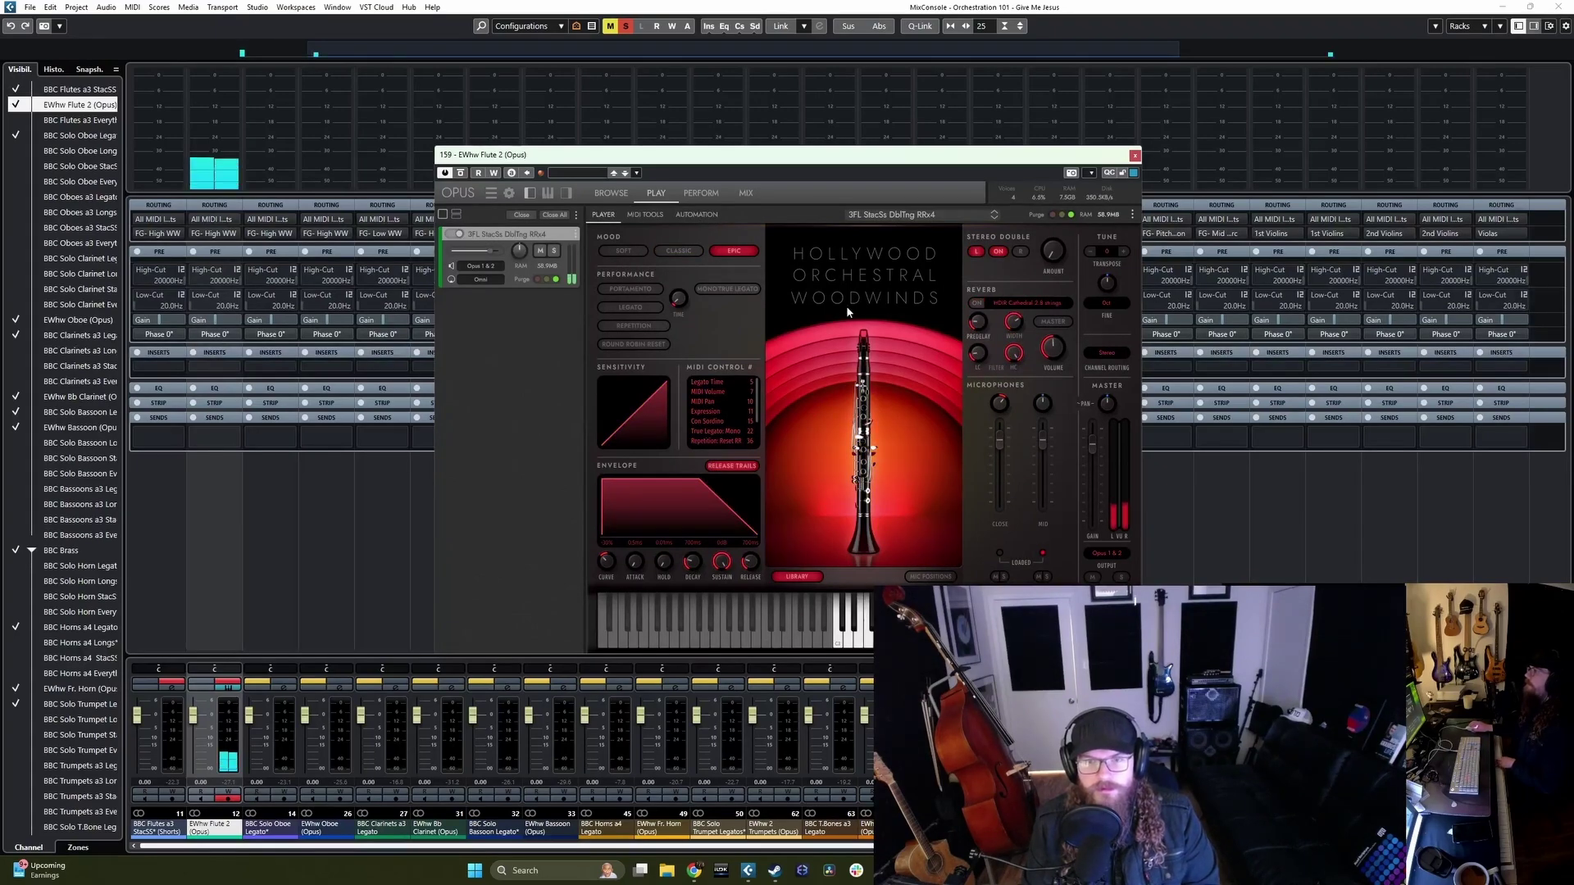
pyautogui.click(1136, 156)
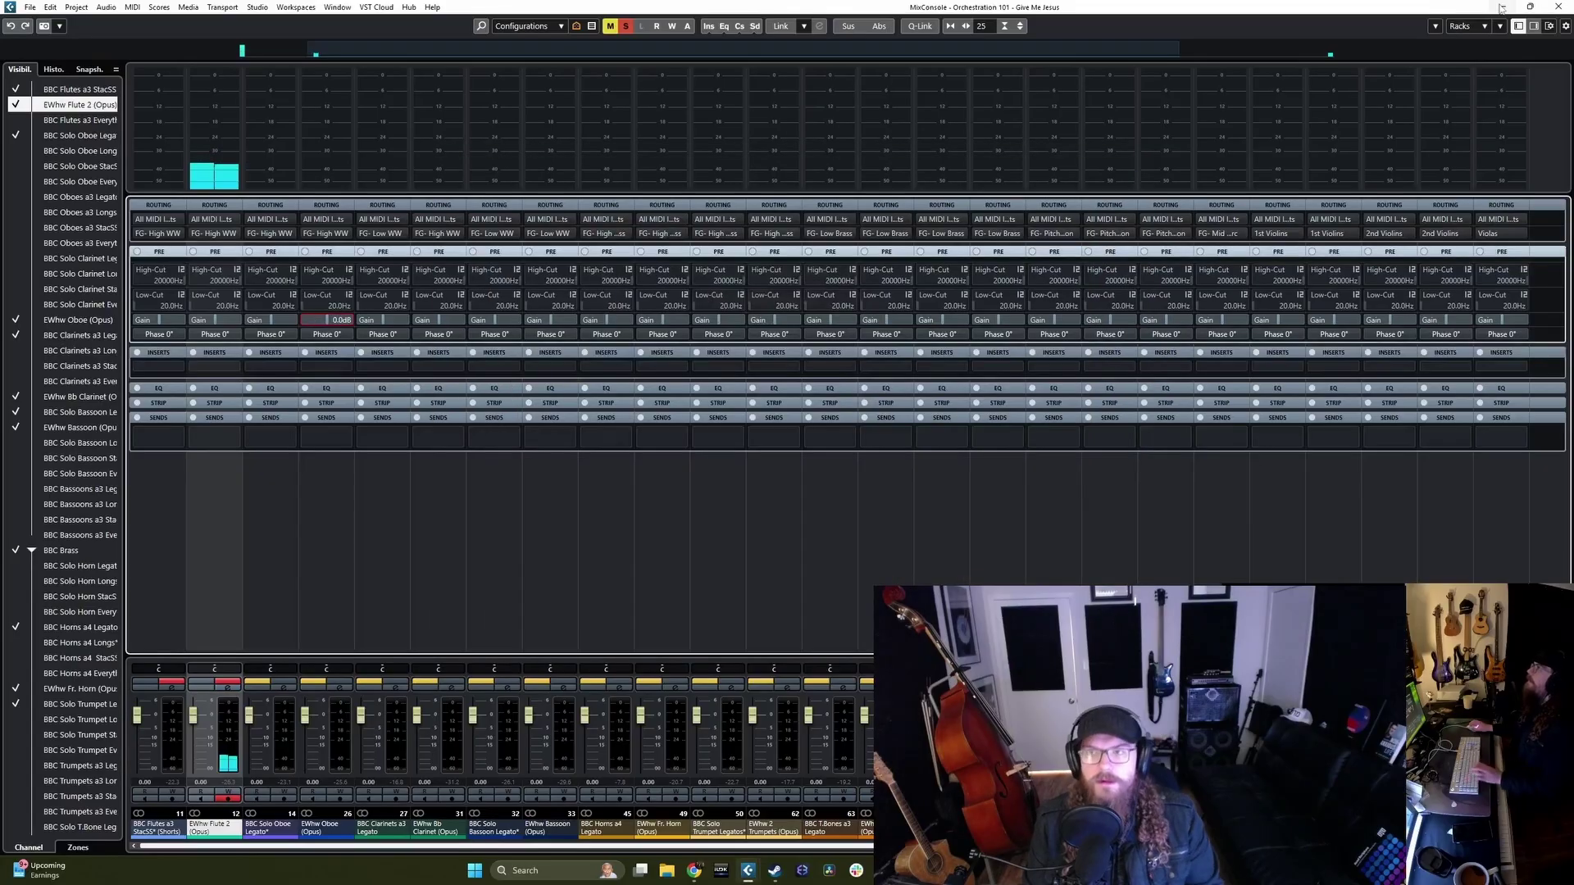
pyautogui.press('F3')
pyautogui.press('space')
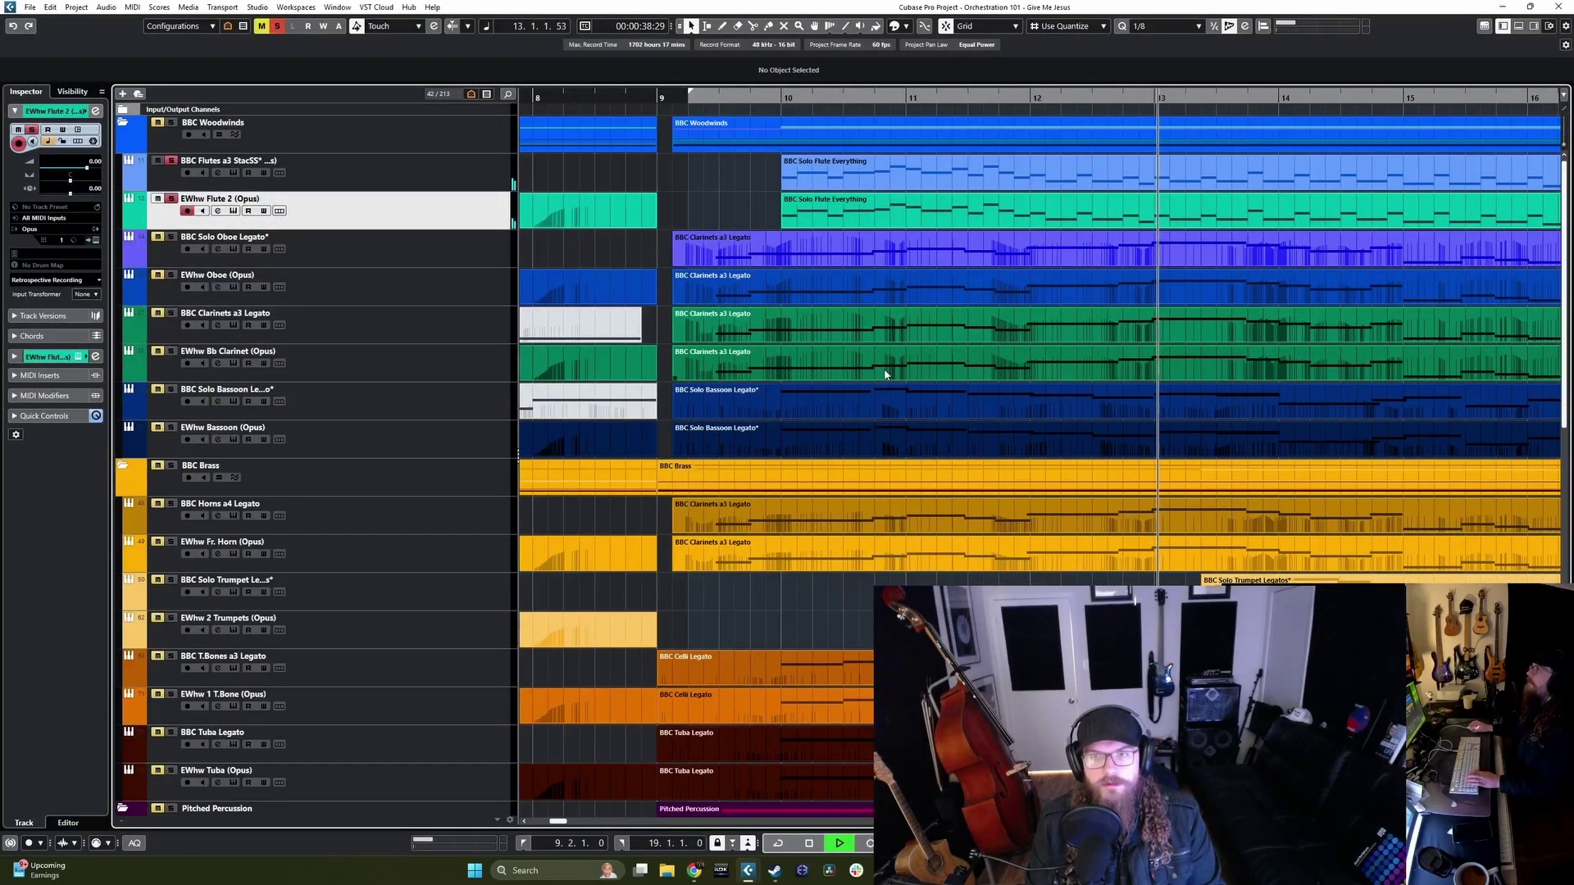
# Step: Stop playback, record a short controller take on EWhw Flute 2 from bar 9 and glue it to the following flute part
pyautogui.scroll(-2, 943, 344)
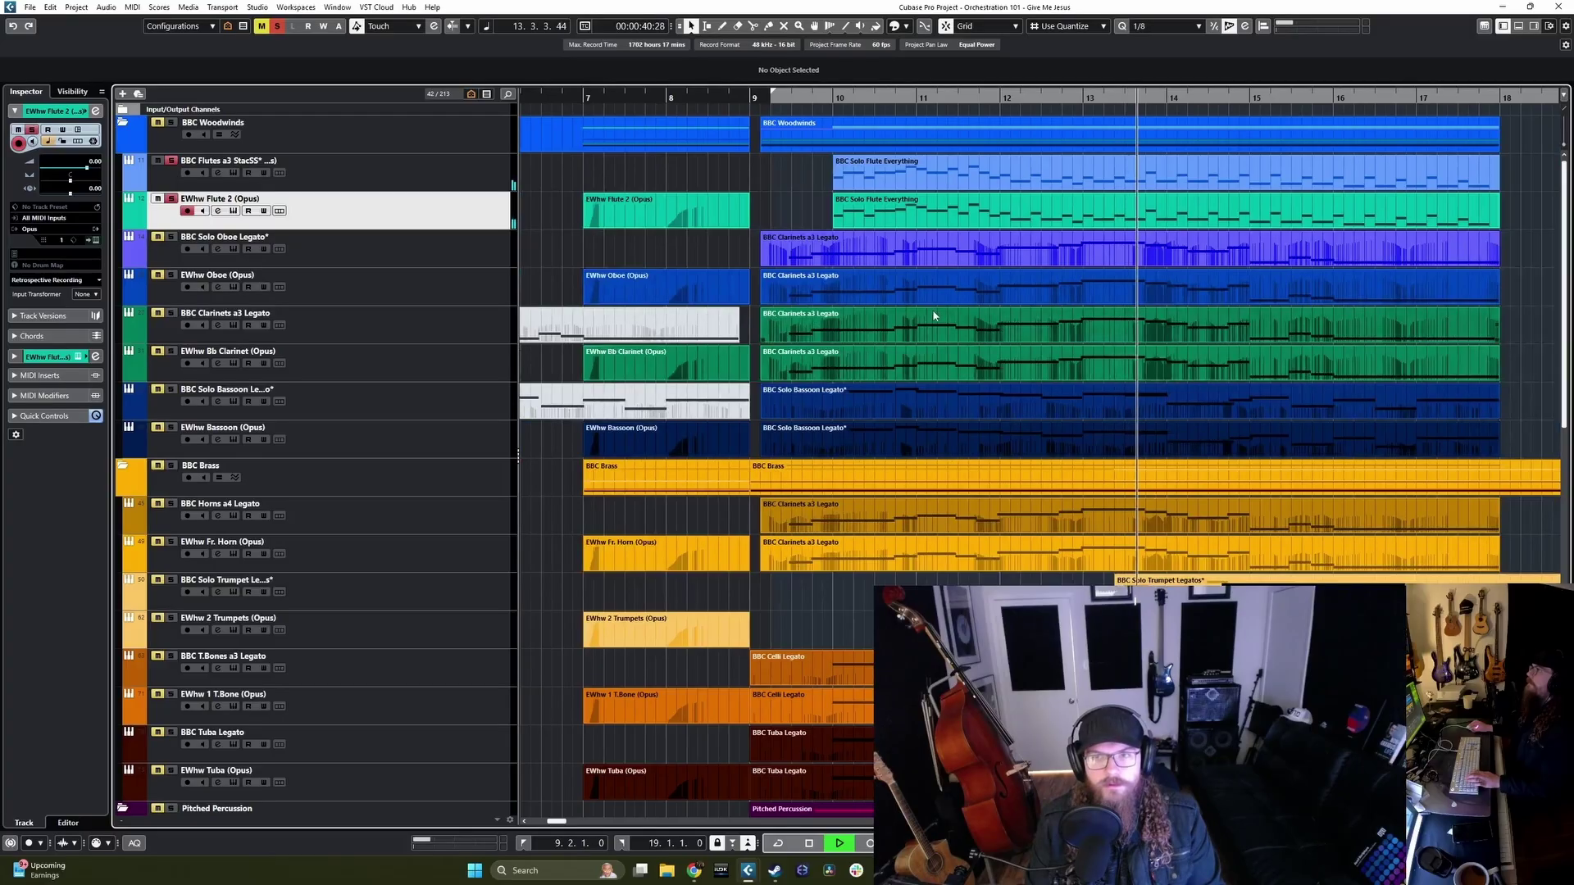
pyautogui.hscroll(-2, 1049, 301)
pyautogui.press('space')
pyautogui.click(698, 97)
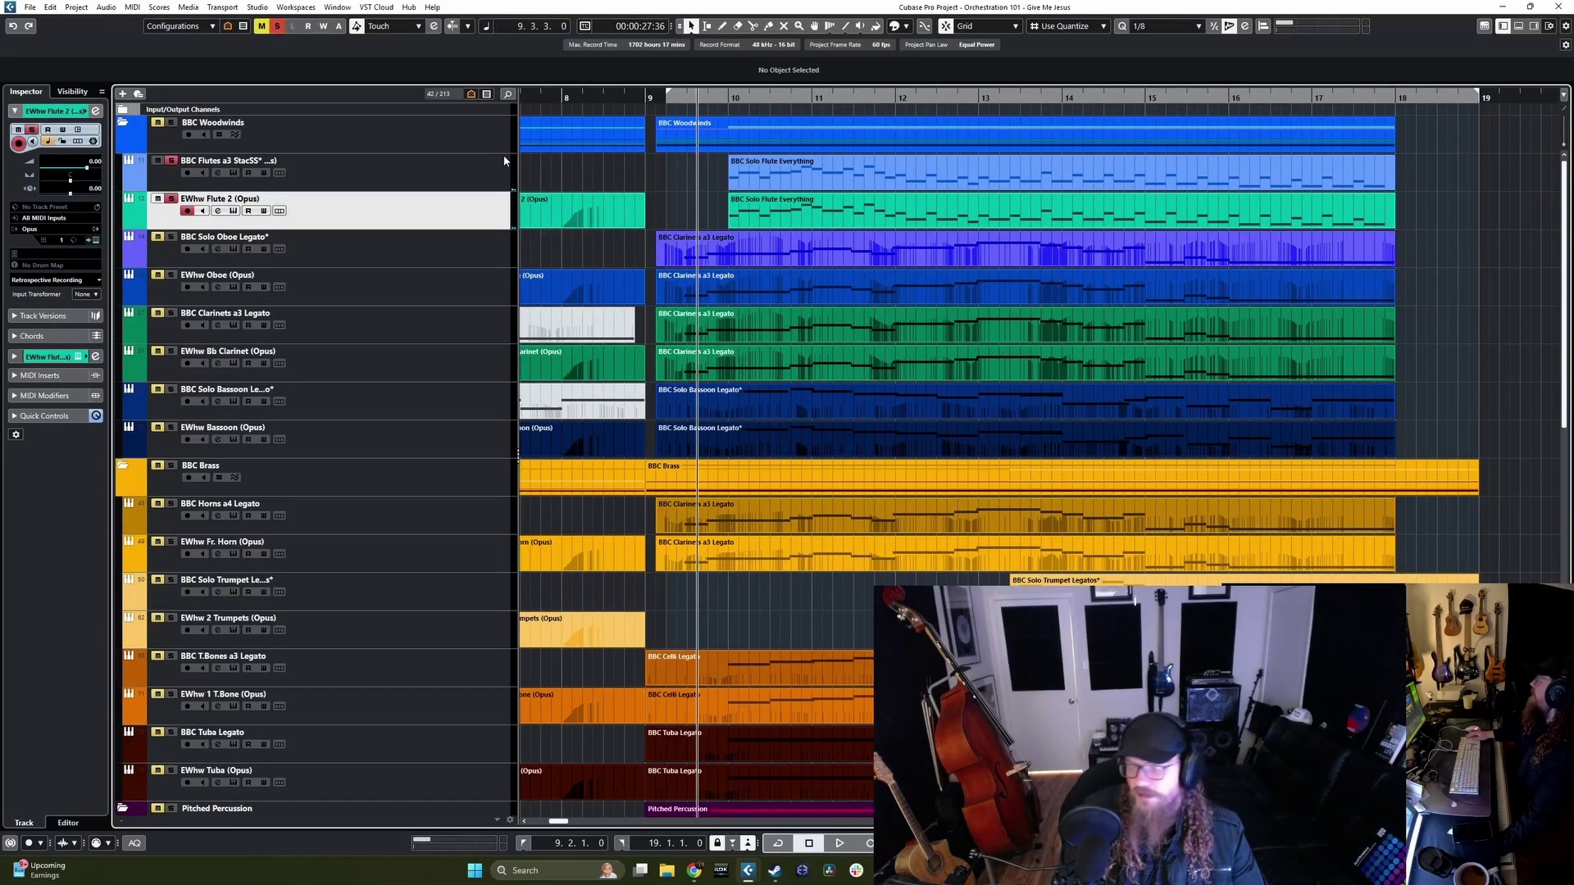
pyautogui.press('KP_Multiply')
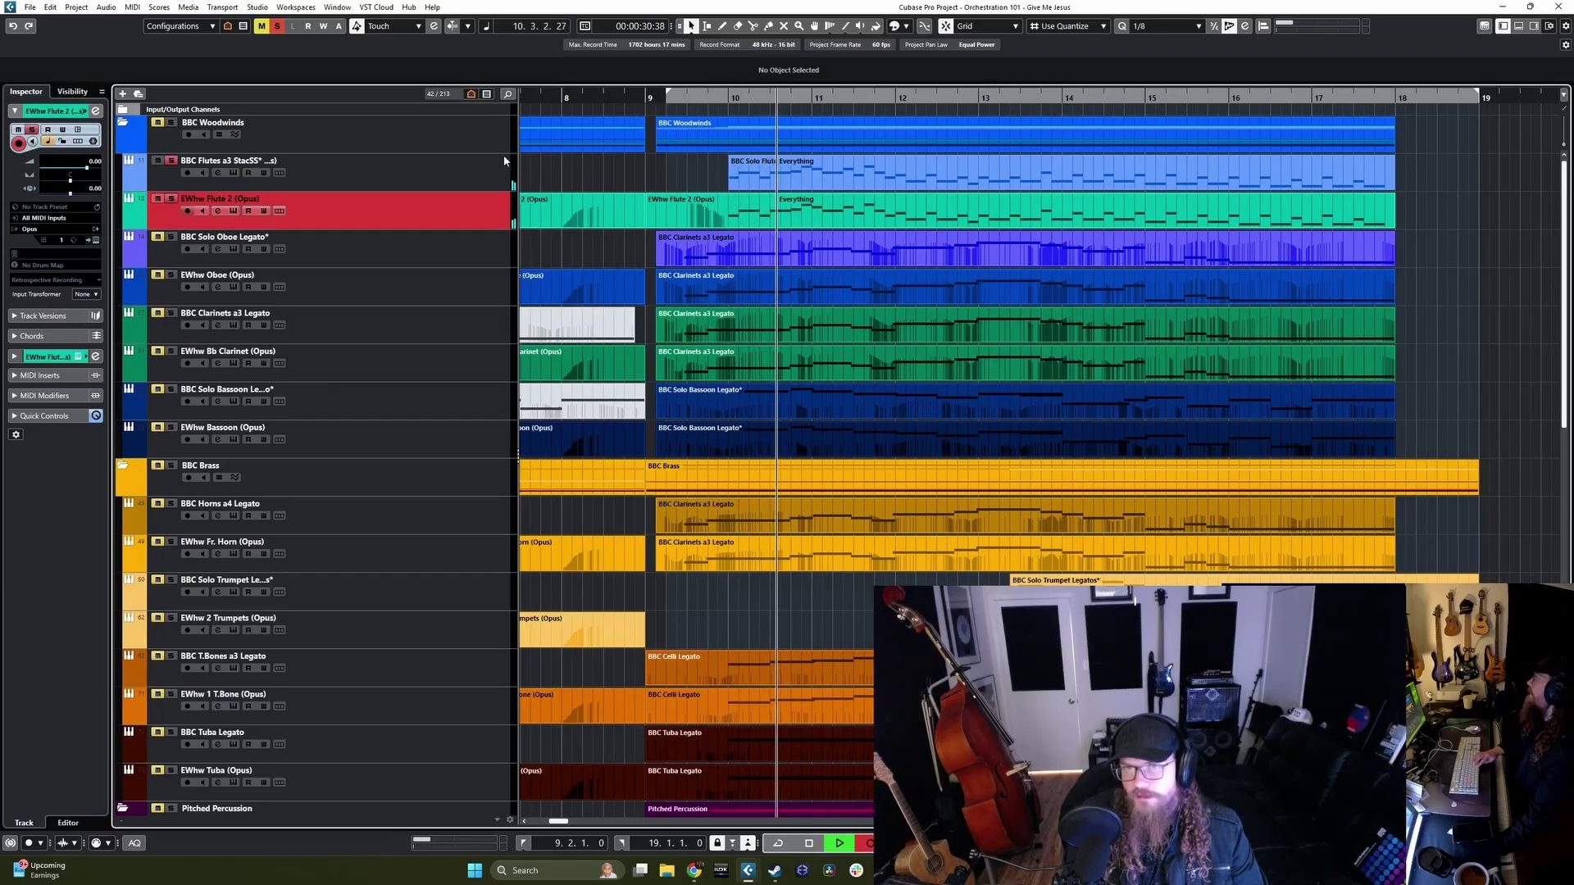
pyautogui.press('space')
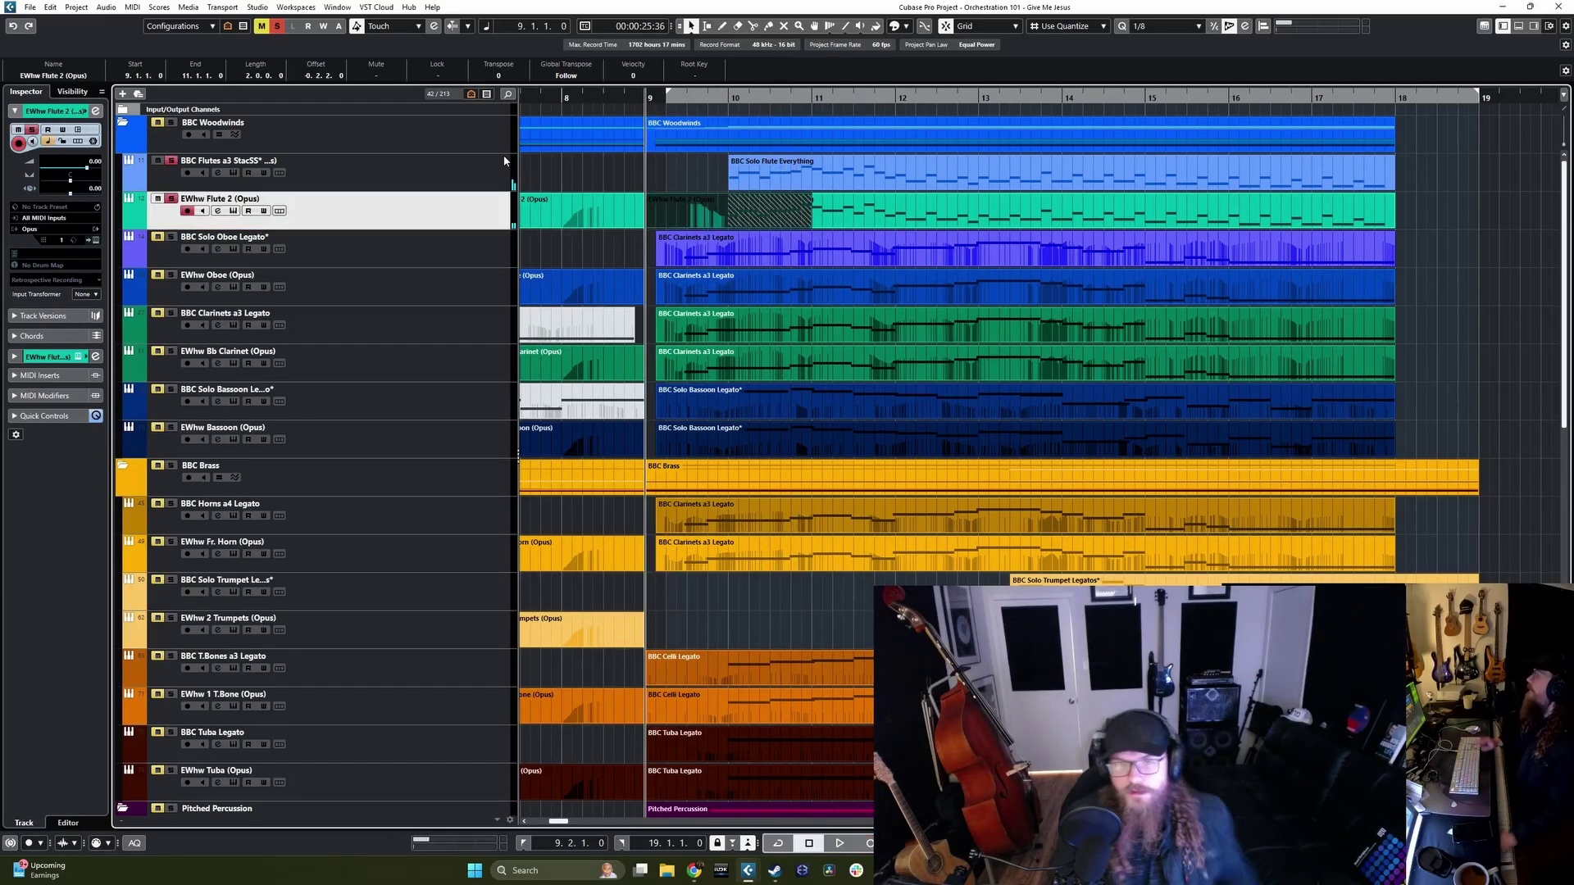
pyautogui.press('5')
pyautogui.click(771, 205)
pyautogui.press('1')
# Step: Open EWhw Flute 2's Opus browser to read the loaded staccatissimo patch's description, and close the instrument
pyautogui.press('Return')
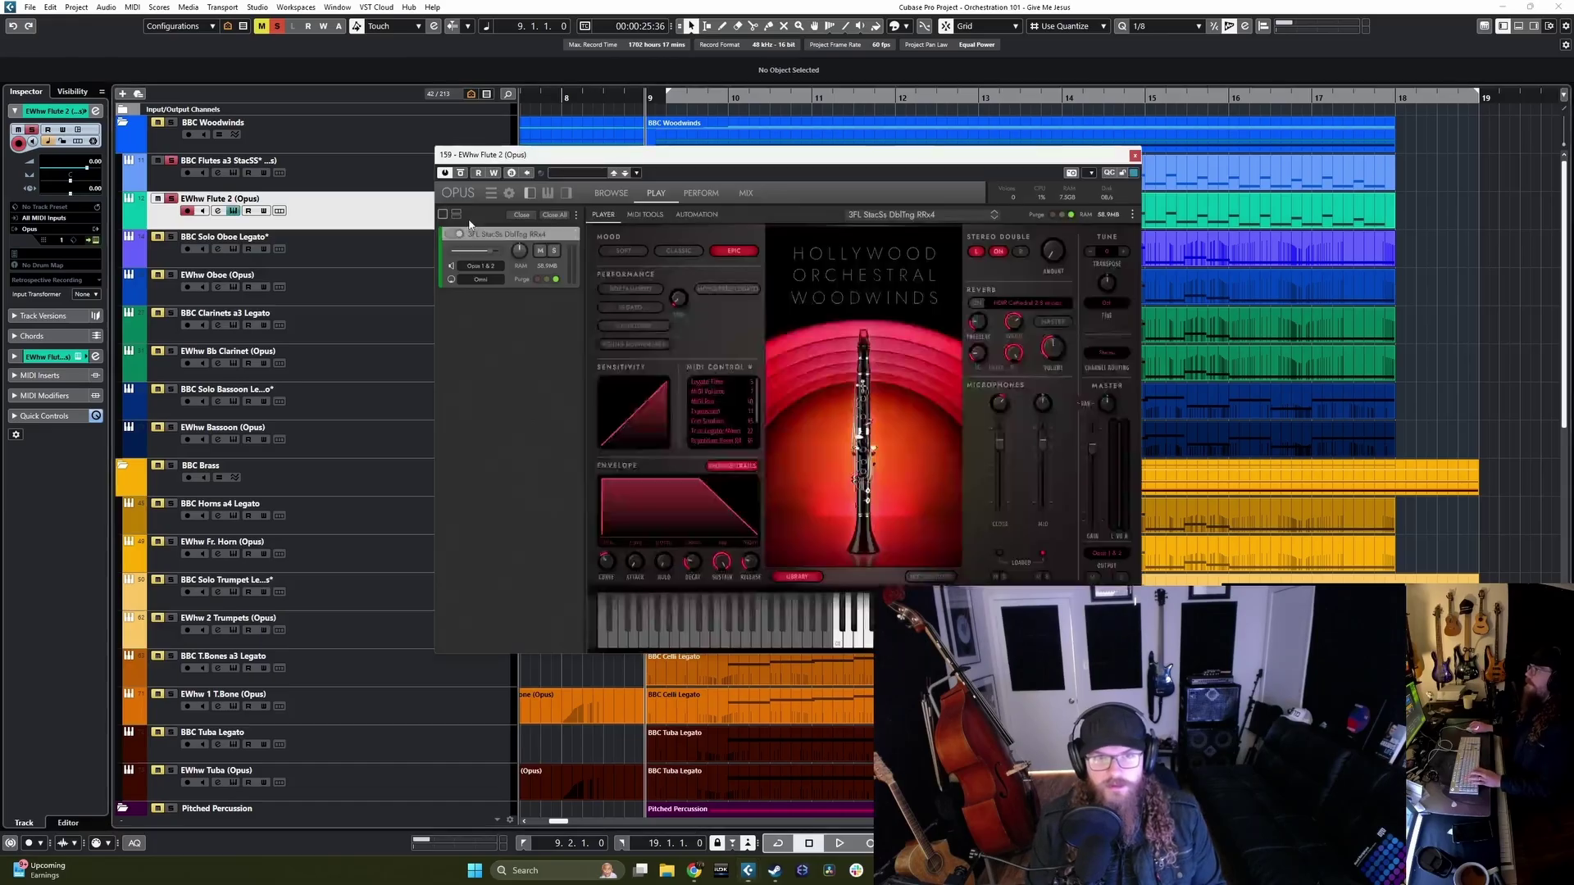
pyautogui.click(609, 193)
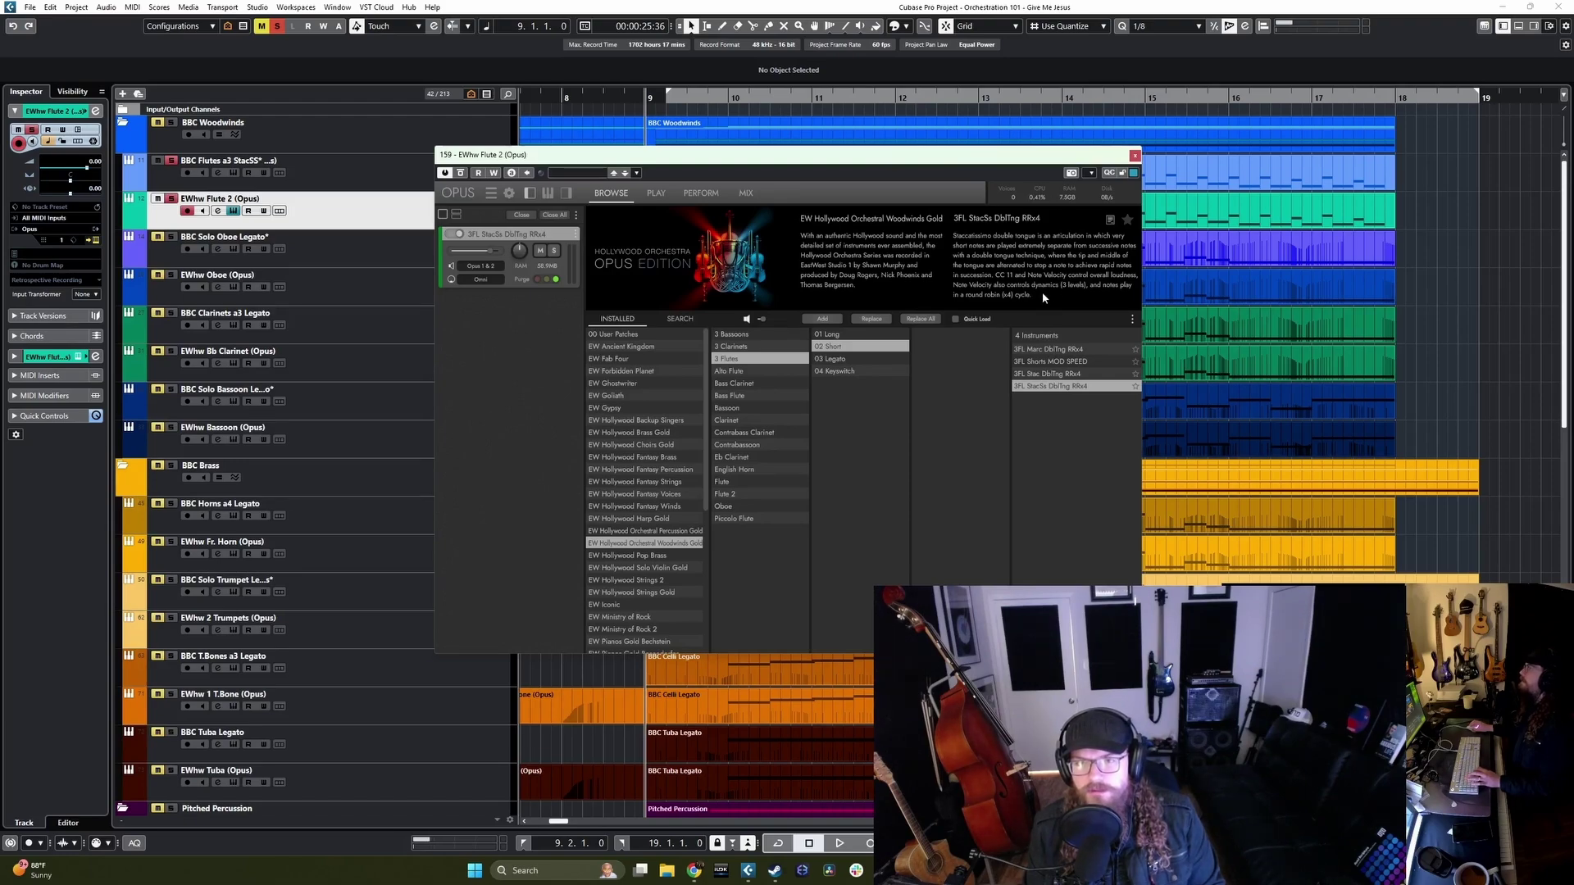
pyautogui.press('e')
pyautogui.press('e')
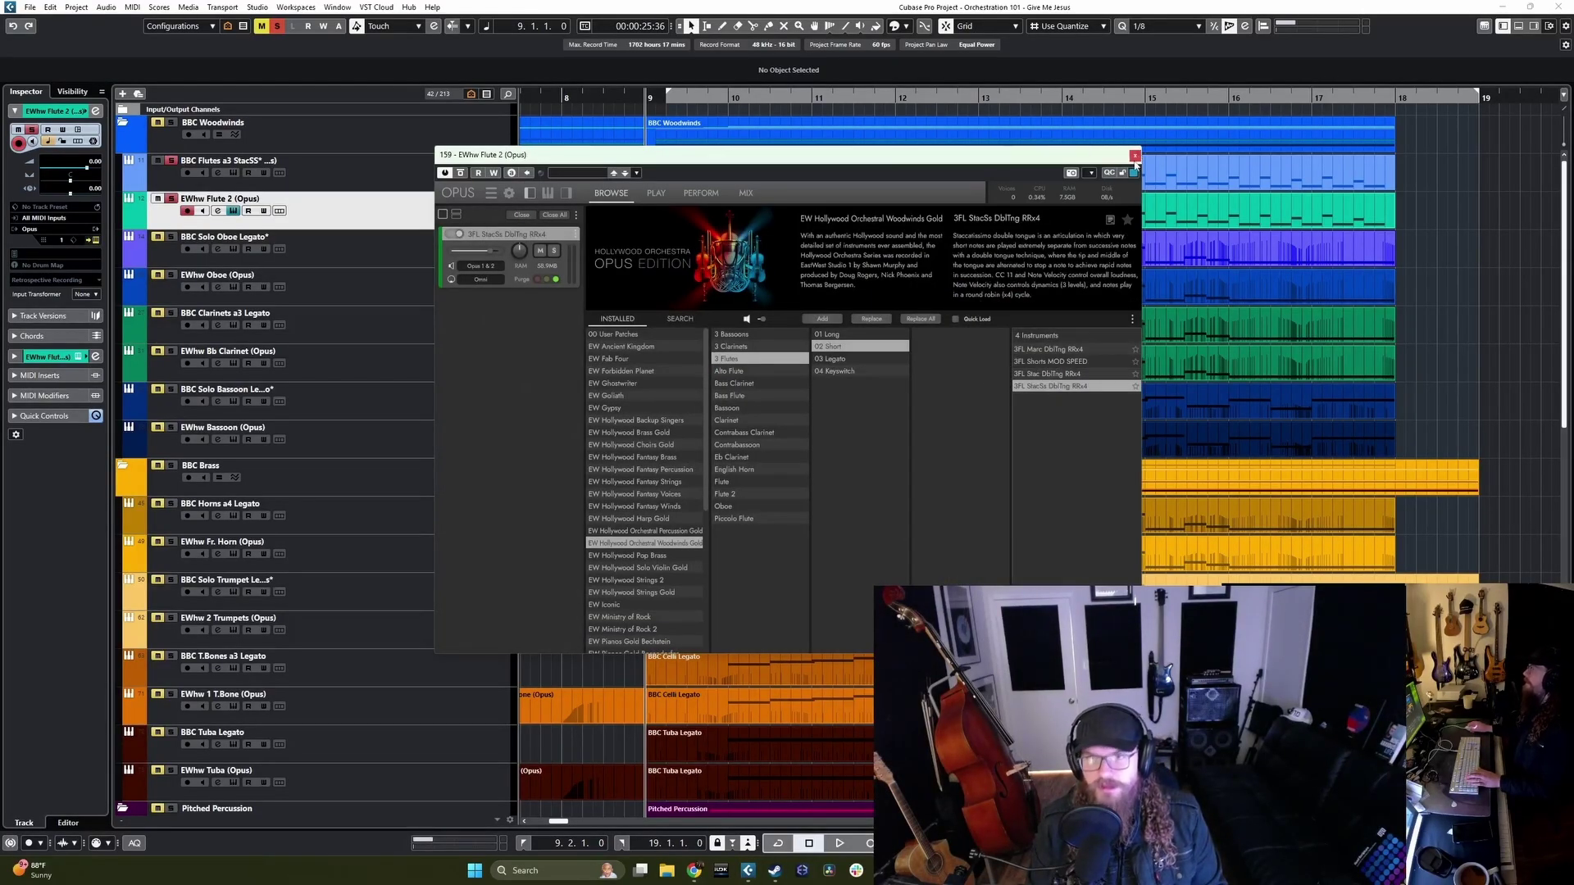
pyautogui.press('e')
# Step: Play the soloed flutes, clear the solos with BBC Flutes a3 selected and resume playback of the full arrangement
pyautogui.moveTo(859, 98); pyautogui.dragTo(859, 103)
pyautogui.press('space')
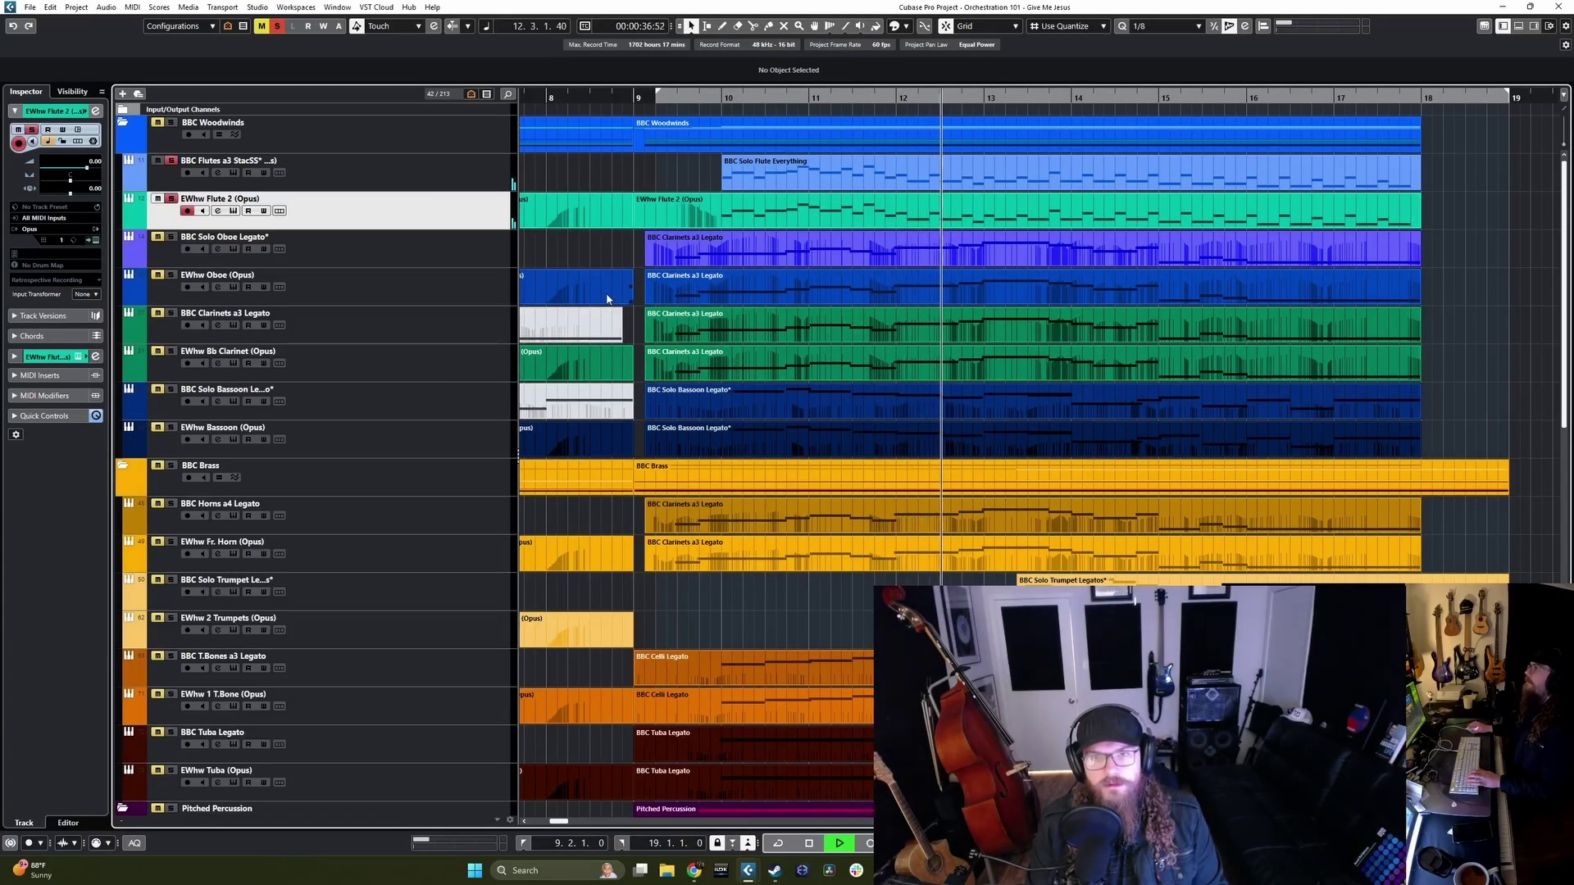
pyautogui.press('space')
pyautogui.click(440, 170)
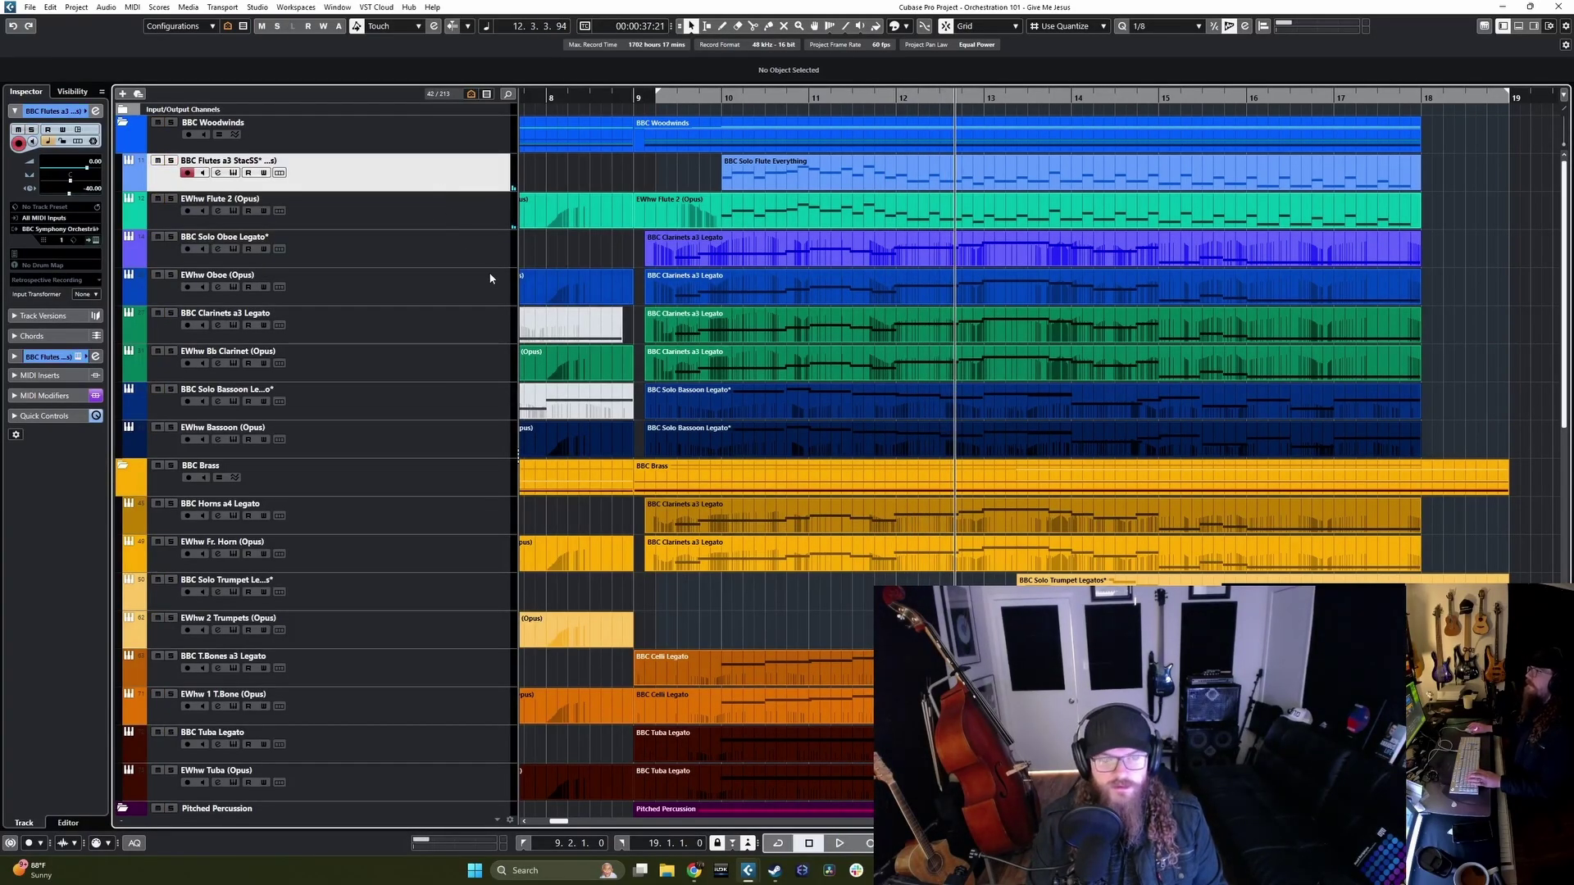
pyautogui.press('space')
# Step: Select the BBC V2 Pizz and EWhw 1 Violin 2 Pizz tracks, solo them and play from bar 10
pyautogui.scroll(-2, 871, 277)
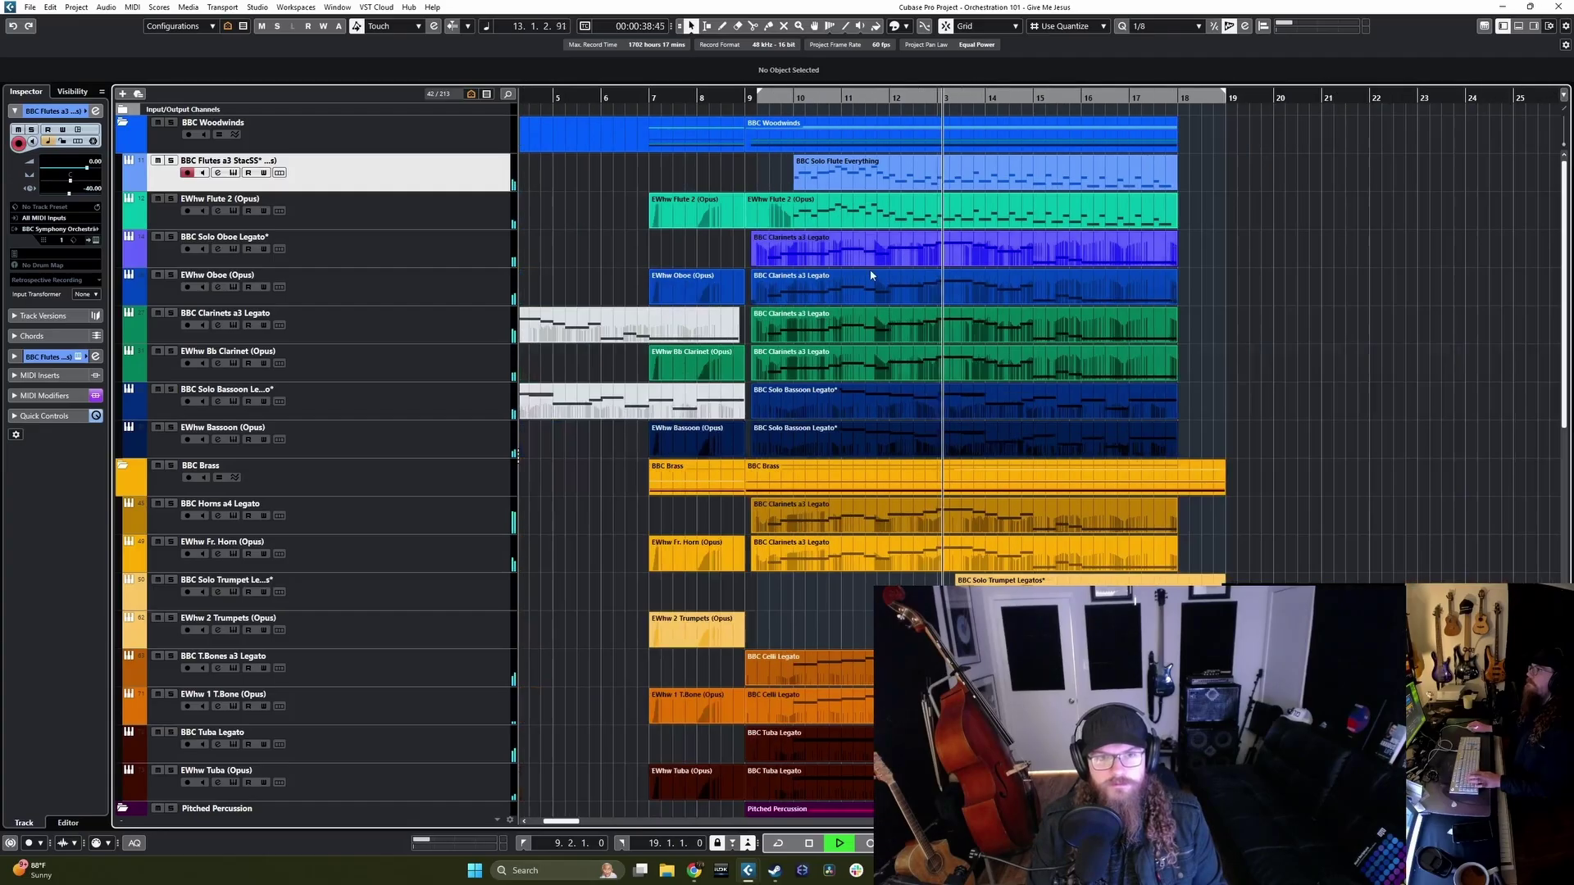
pyautogui.scroll(-10, 808, 328)
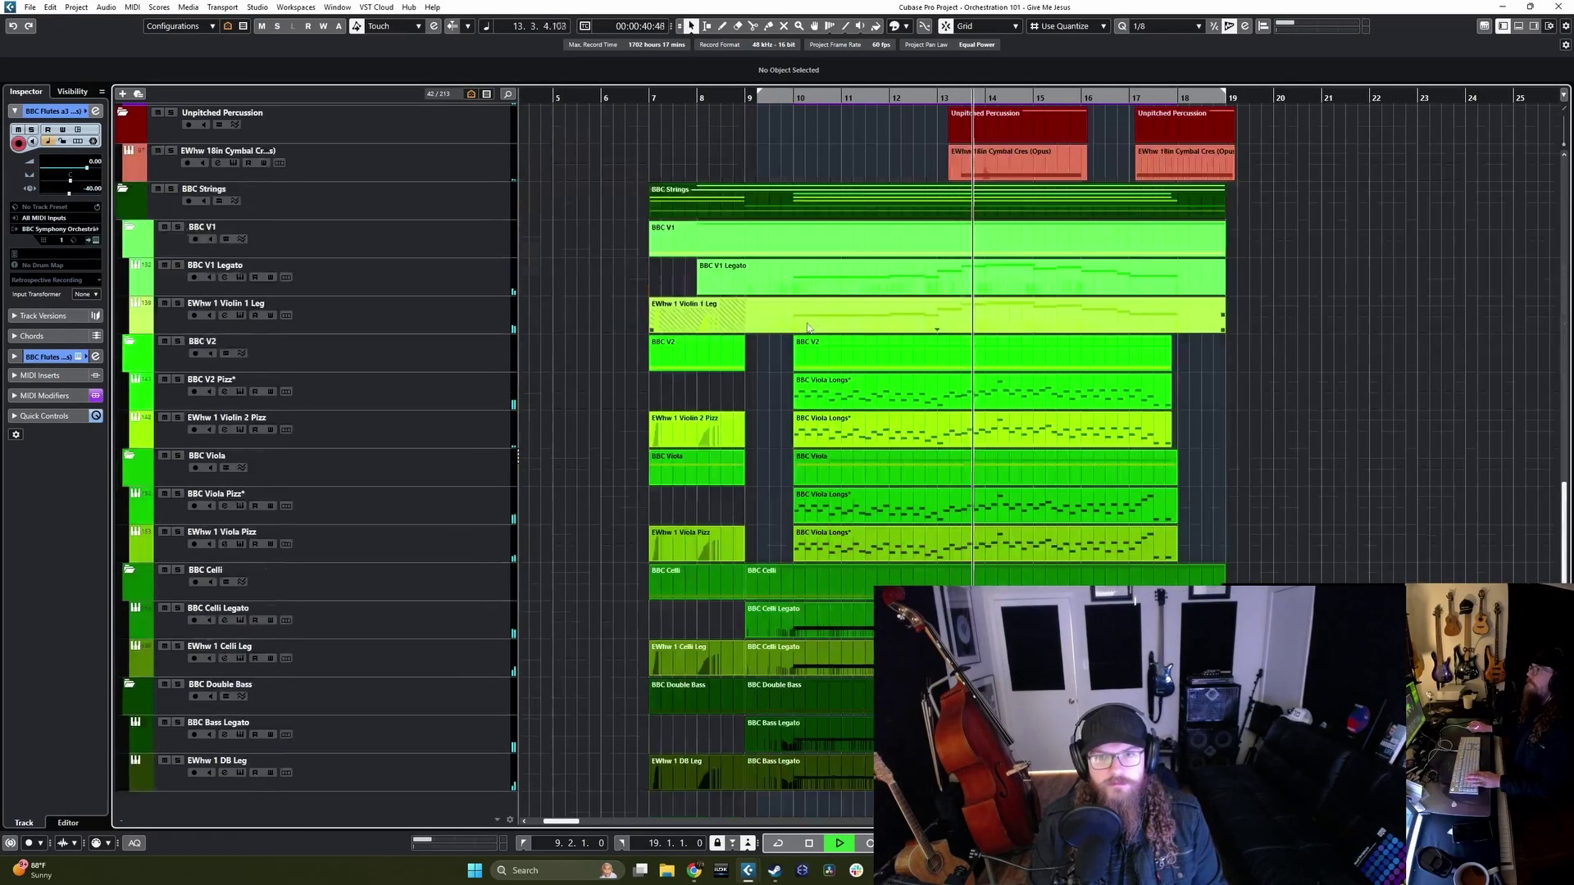
pyautogui.click(423, 403)
pyautogui.keyDown('shift'); pyautogui.click(435, 416); pyautogui.keyUp('shift')
pyautogui.press('space')
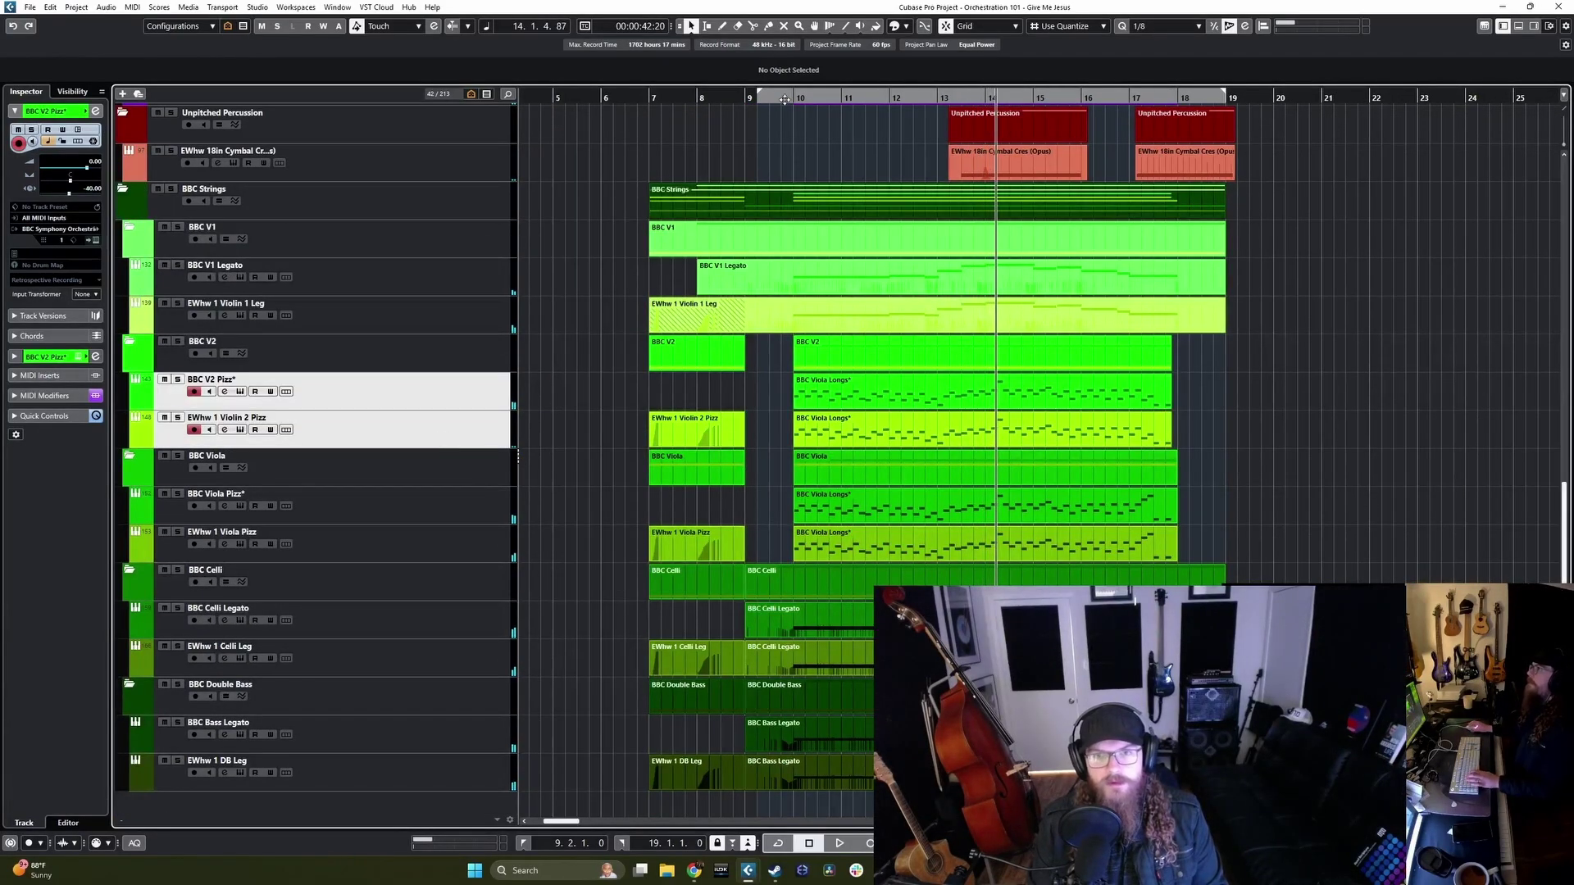
pyautogui.press('s')
pyautogui.click(791, 98)
pyautogui.press('space')
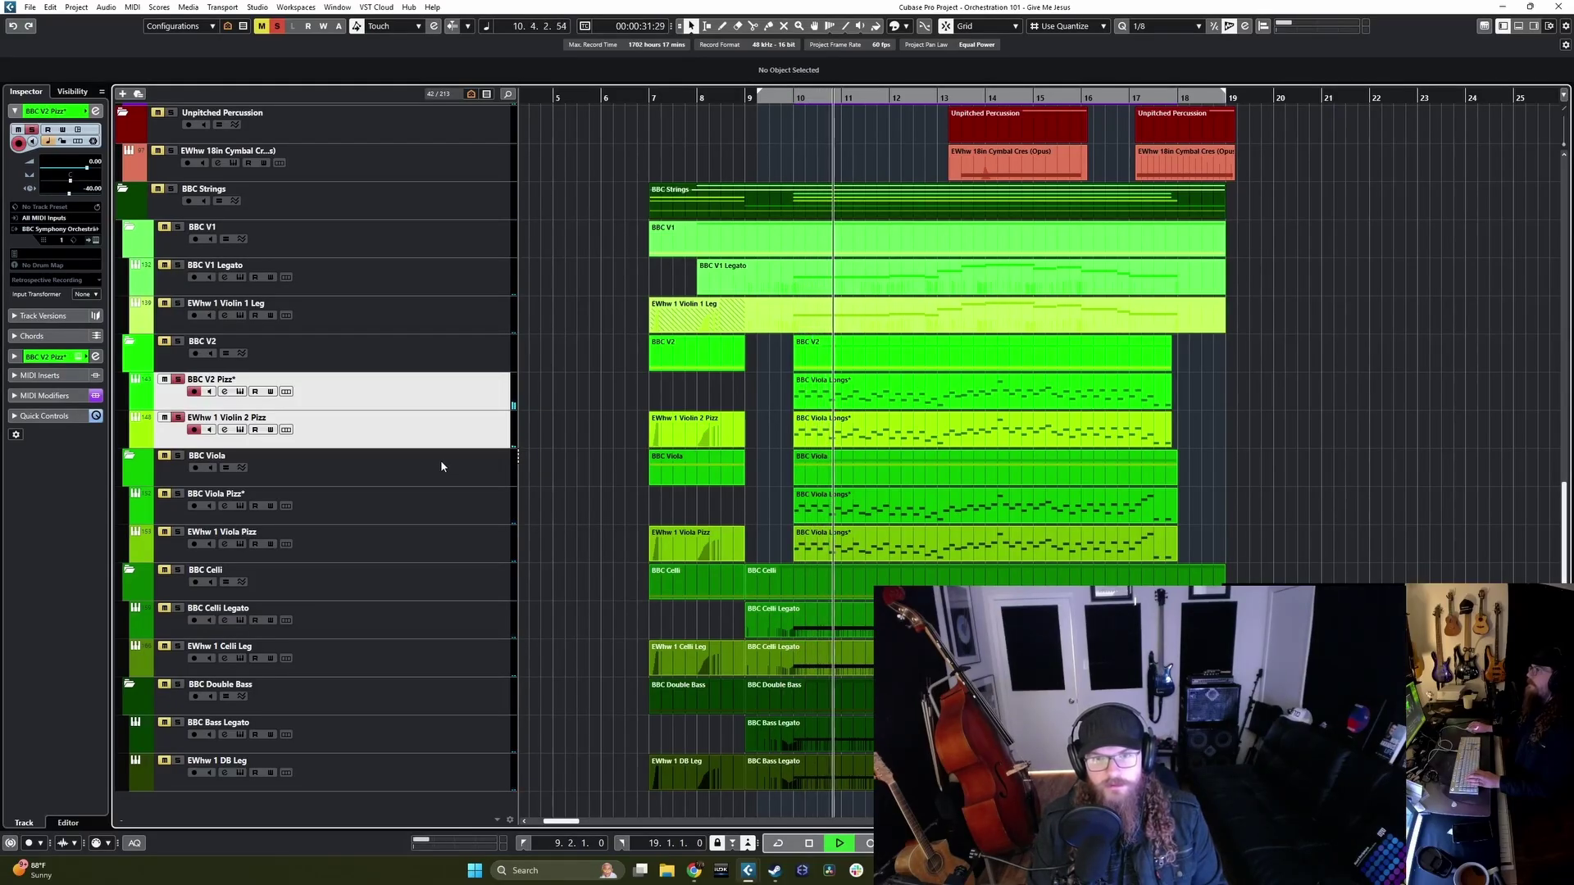
# Step: Open the player page of EWhw 1 Violin 2 Pizz's Opus instrument while the pizzicatos play, close it and stop playback
pyautogui.click(463, 428)
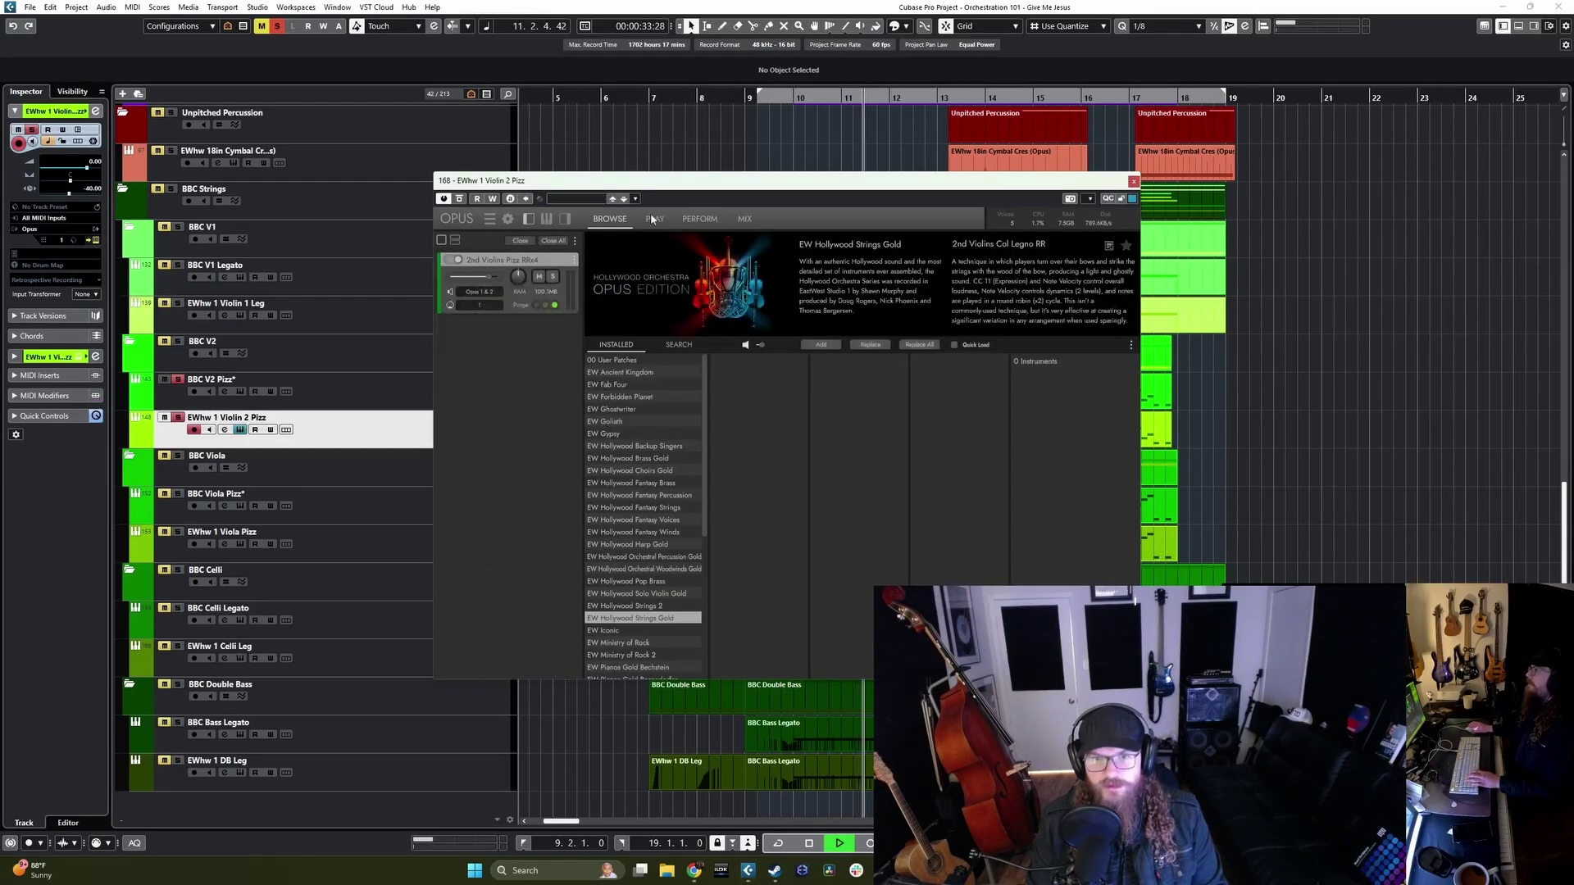
pyautogui.click(655, 219)
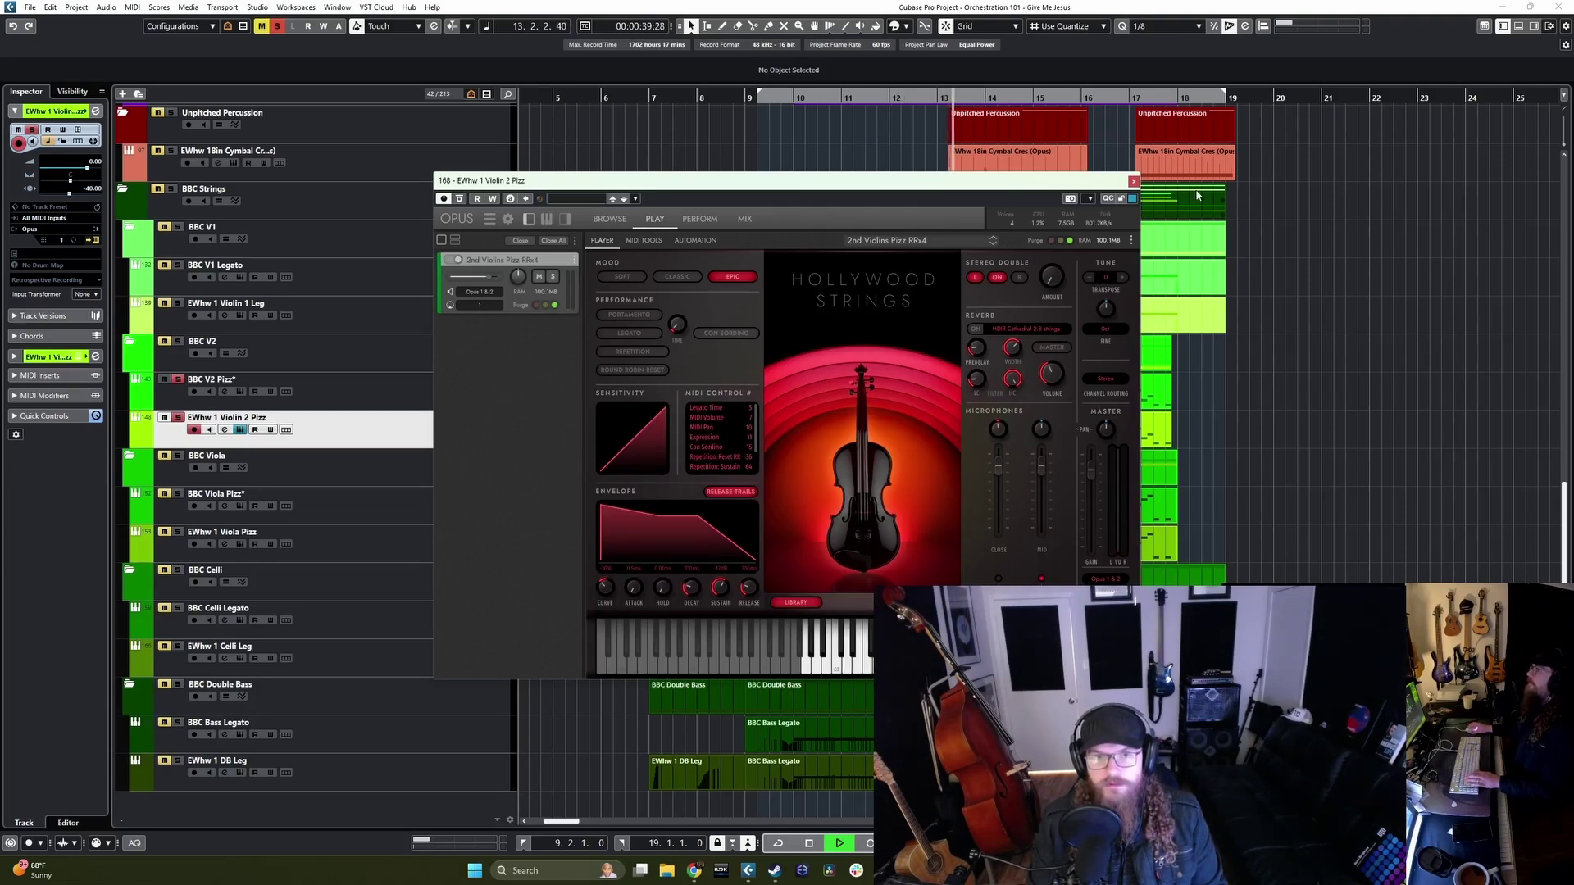
pyautogui.click(1133, 181)
pyautogui.press('Up')
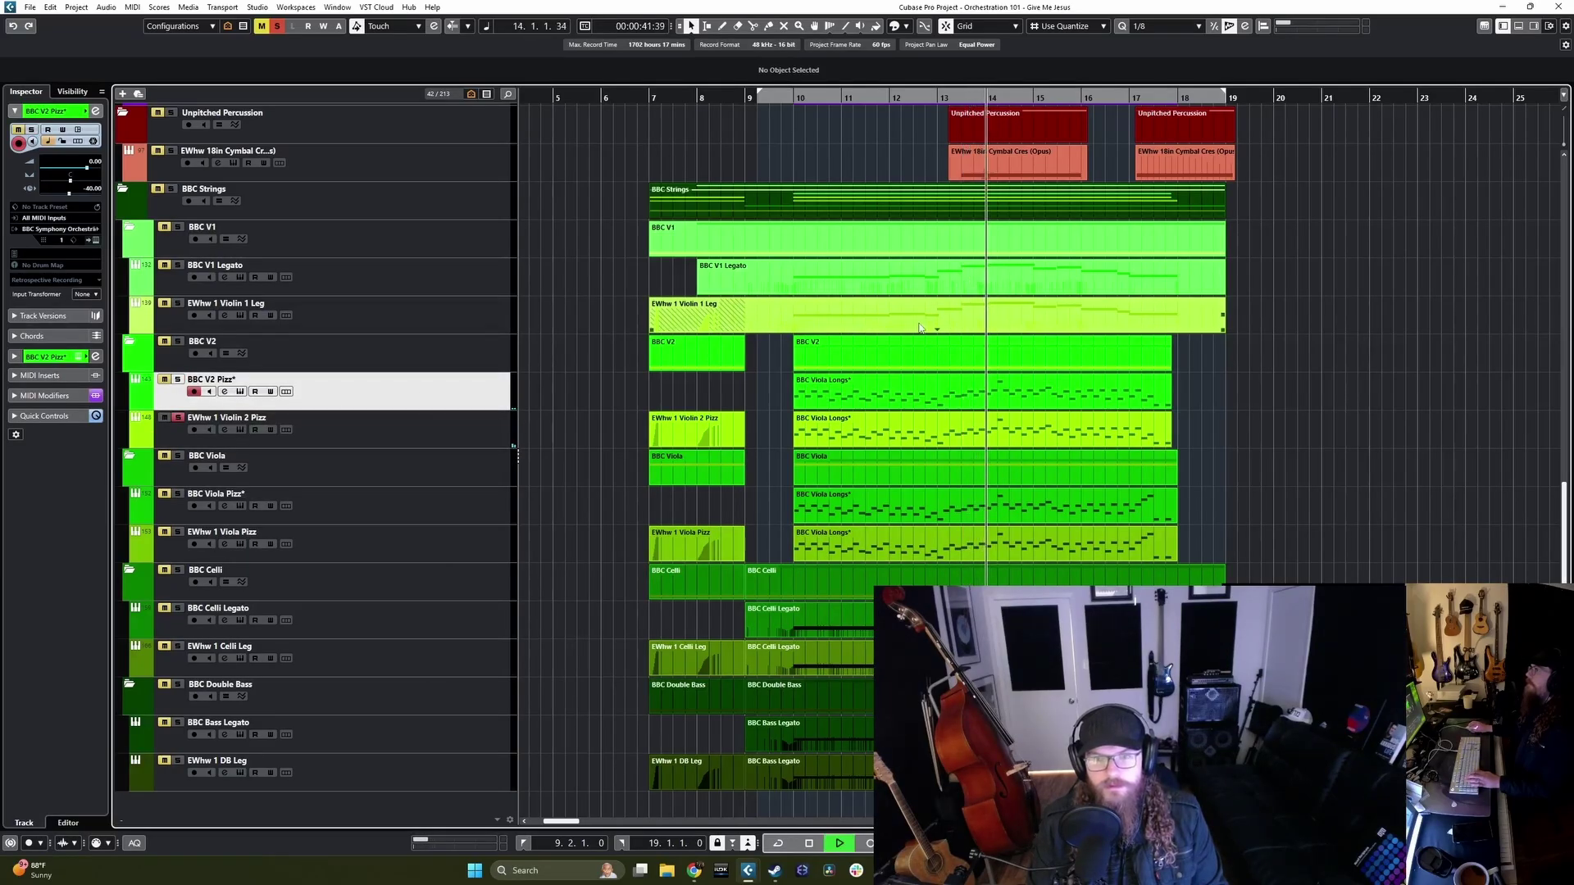
pyautogui.press('space')
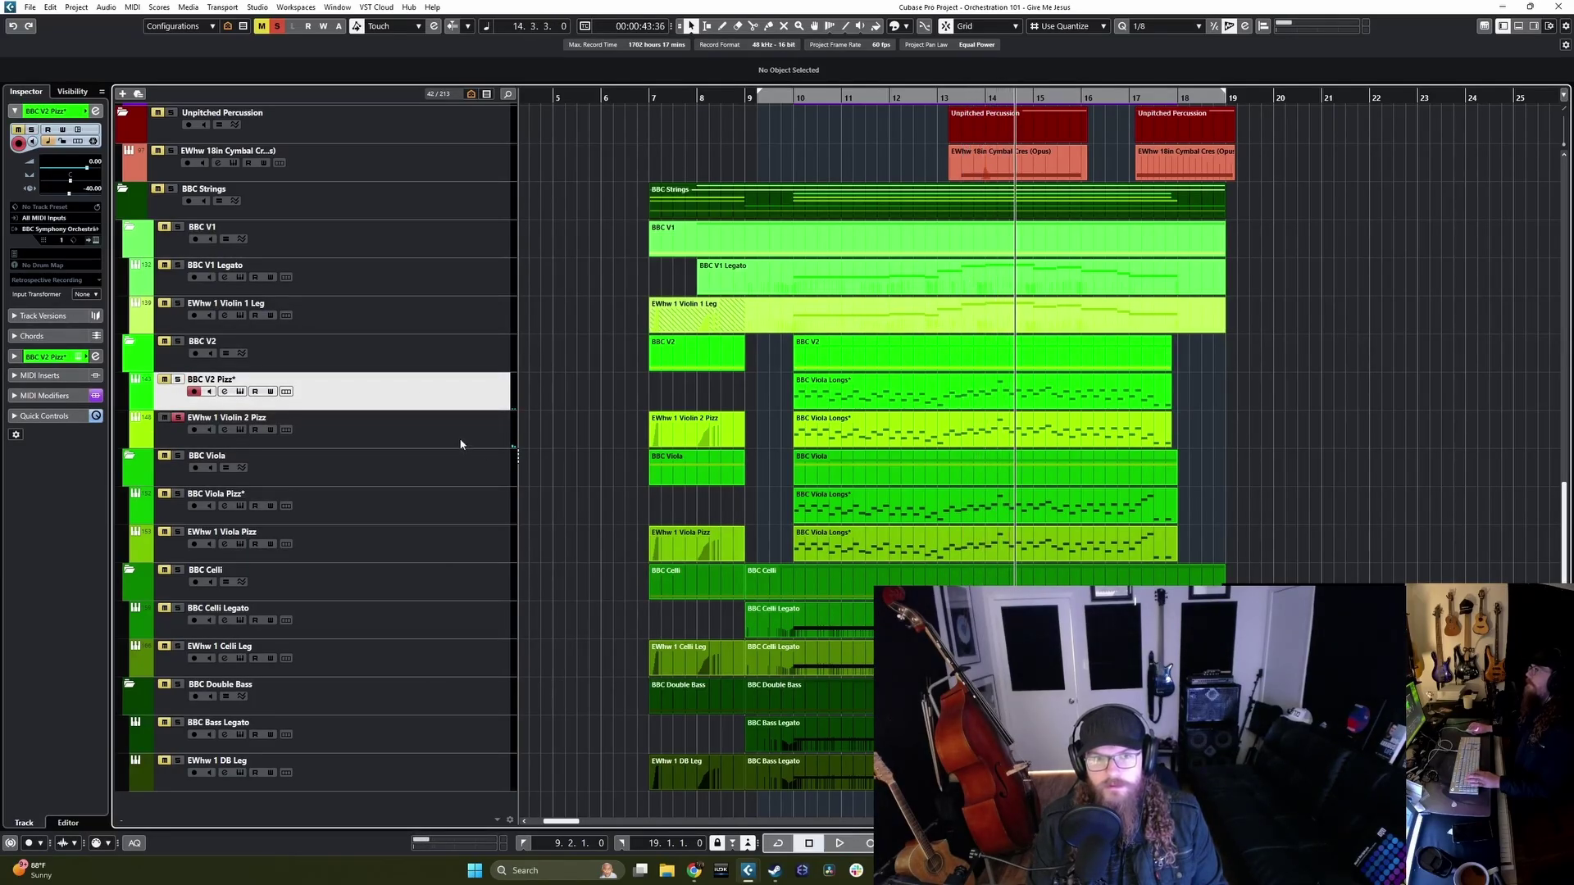
# Step: Reopen EWhw 1 Violin 2 Pizz's Opus instrument to check its loaded patch and settings, and close it
pyautogui.click(459, 441)
pyautogui.press('e')
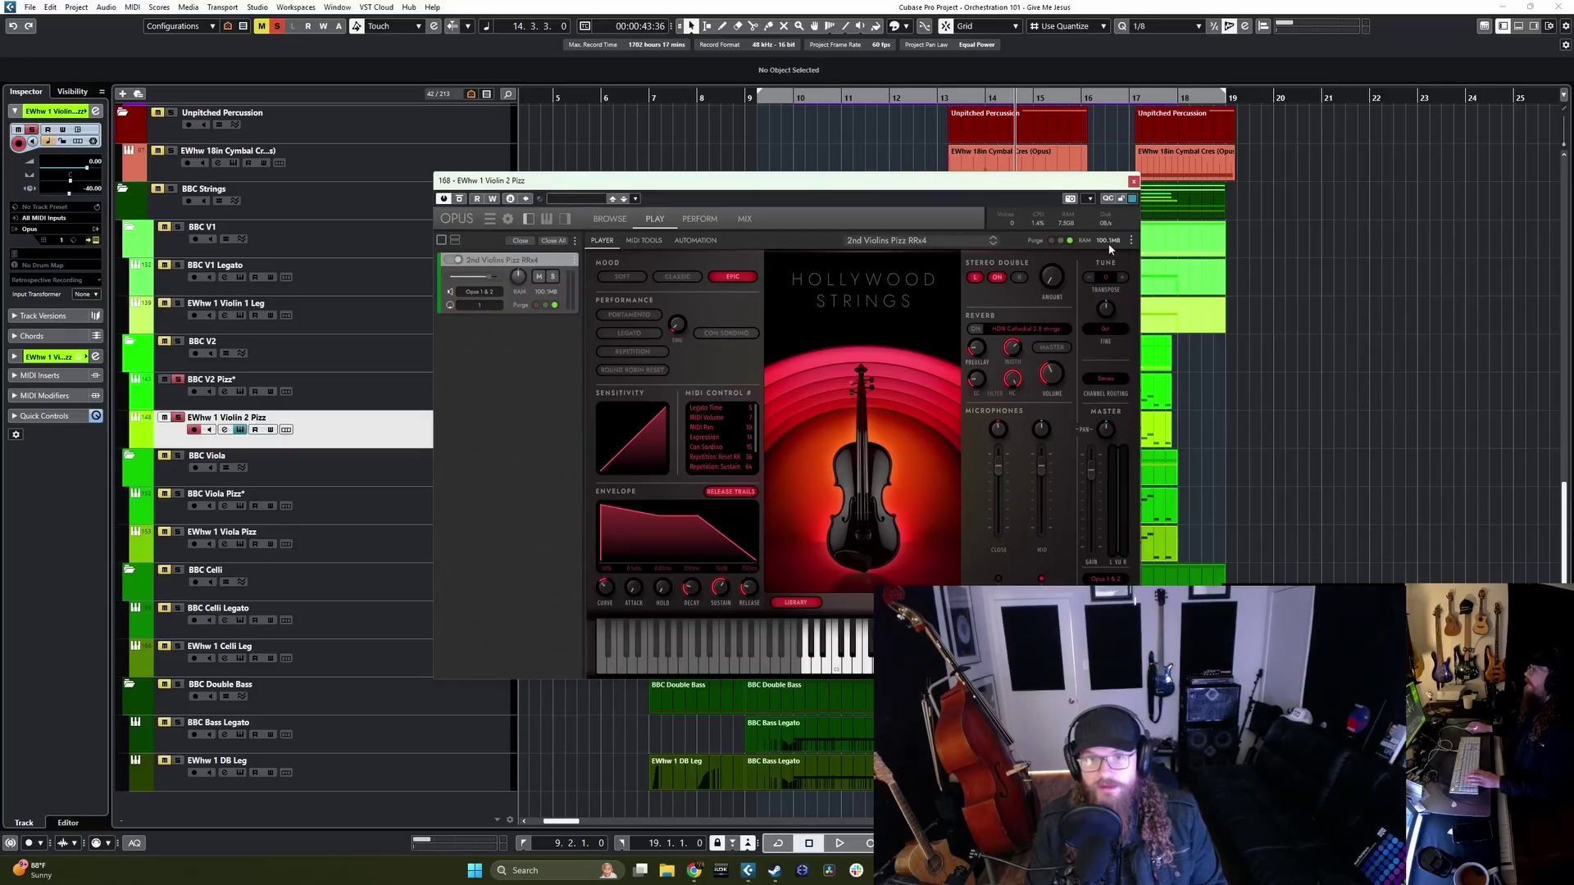
pyautogui.click(1133, 182)
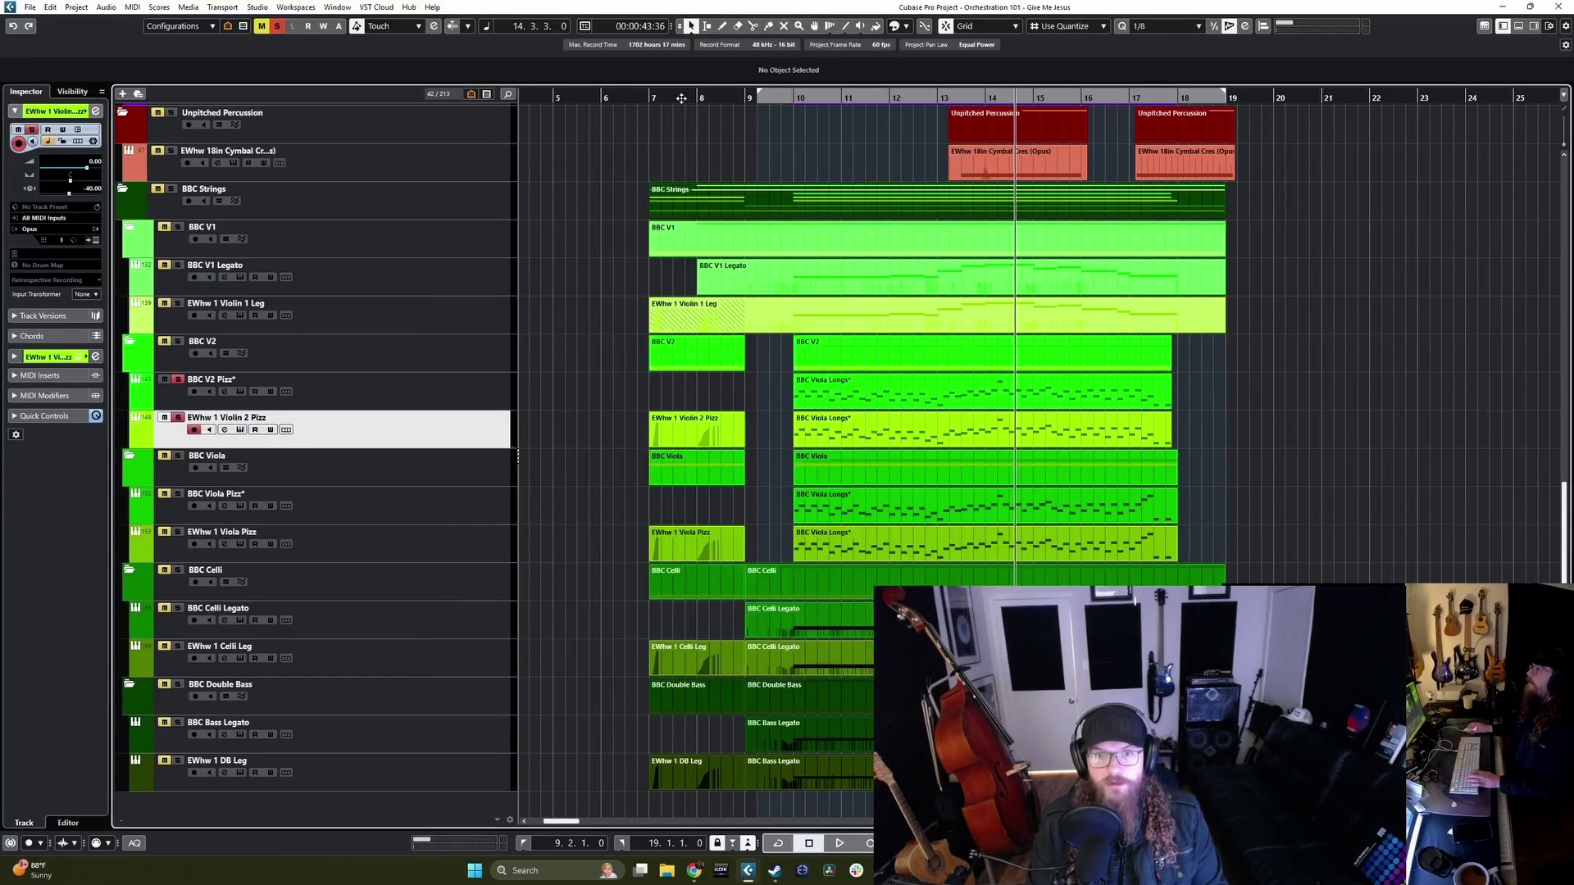
# Step: Move the EWhw string parts at bar 7 earlier: Violin 2 Pizz to 5.3.3, Viola Pizz to 5.1.1, Celli Leg to about bar 5, DB Leg to 5.1.3
pyautogui.click(745, 100)
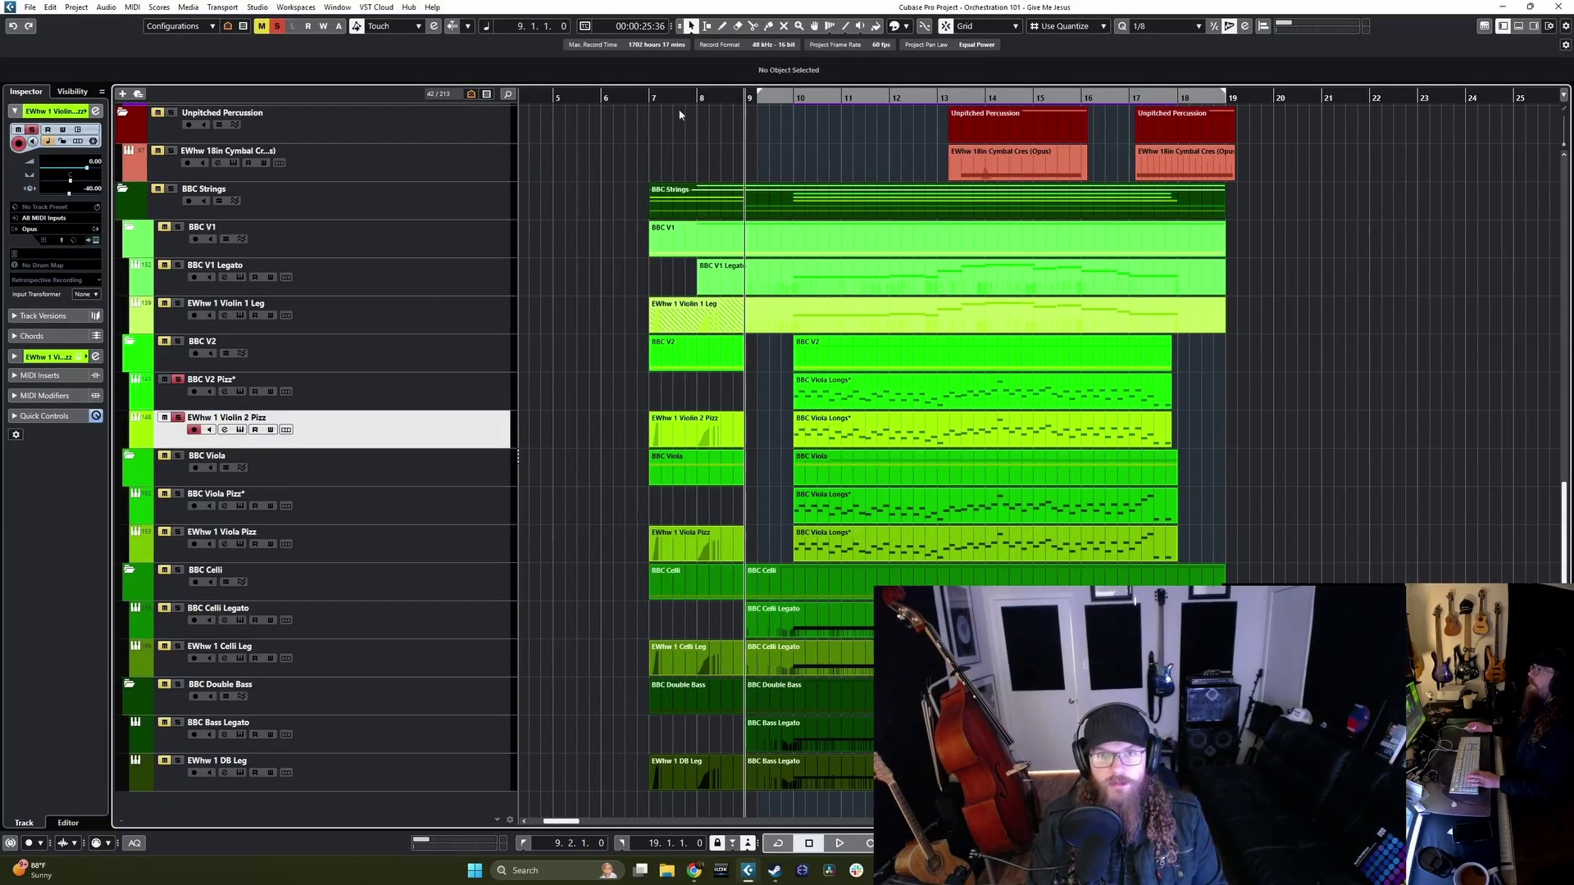
pyautogui.moveTo(691, 443); pyautogui.dragTo(624, 446)
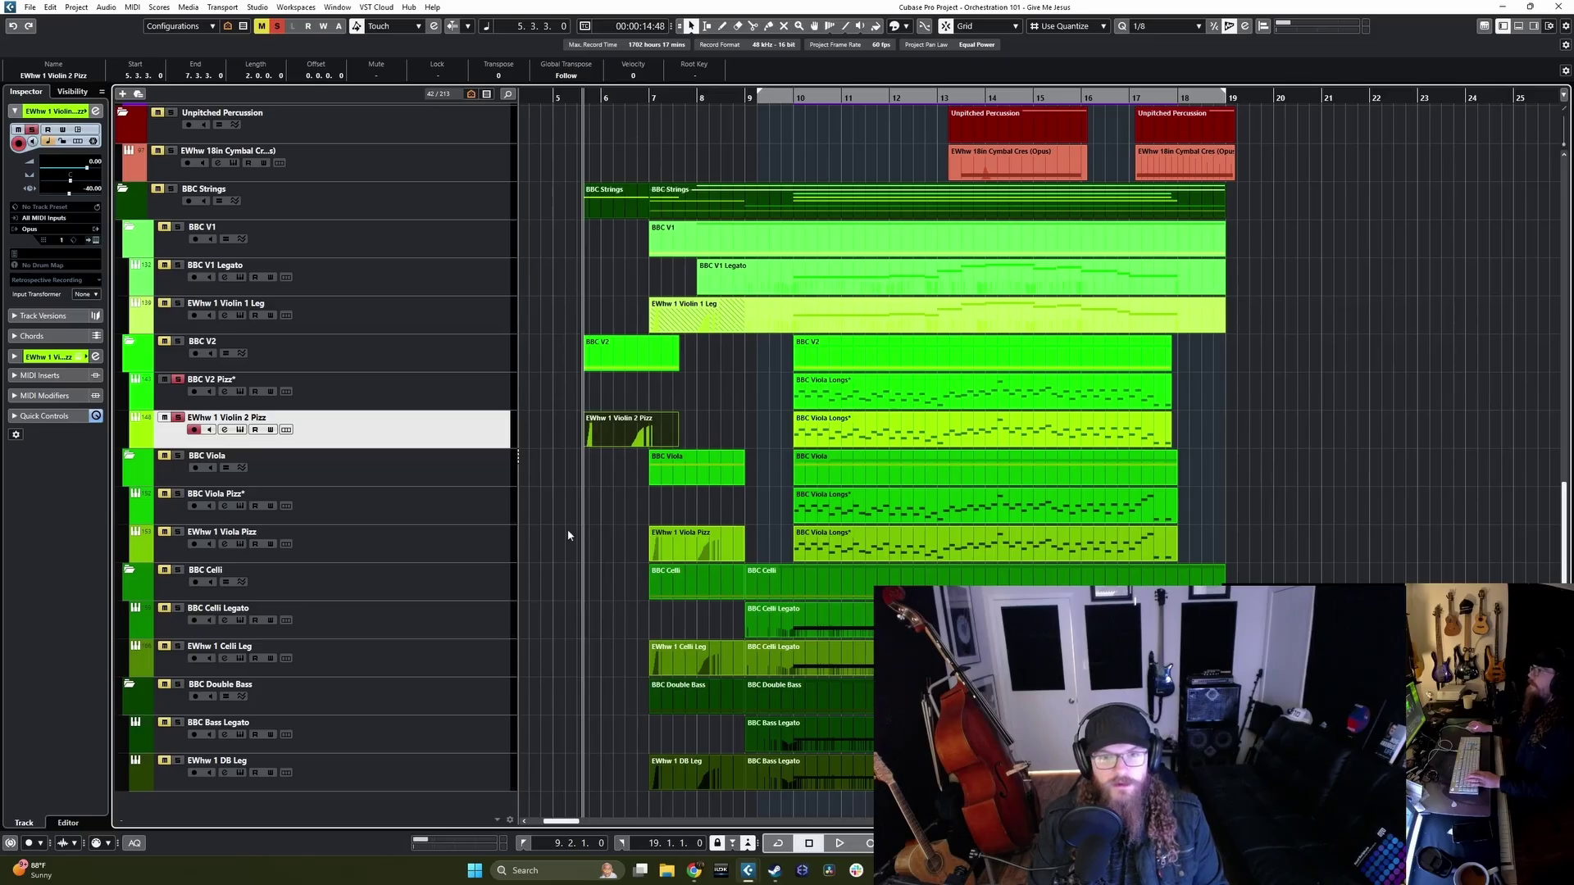
pyautogui.moveTo(656, 537); pyautogui.dragTo(560, 538)
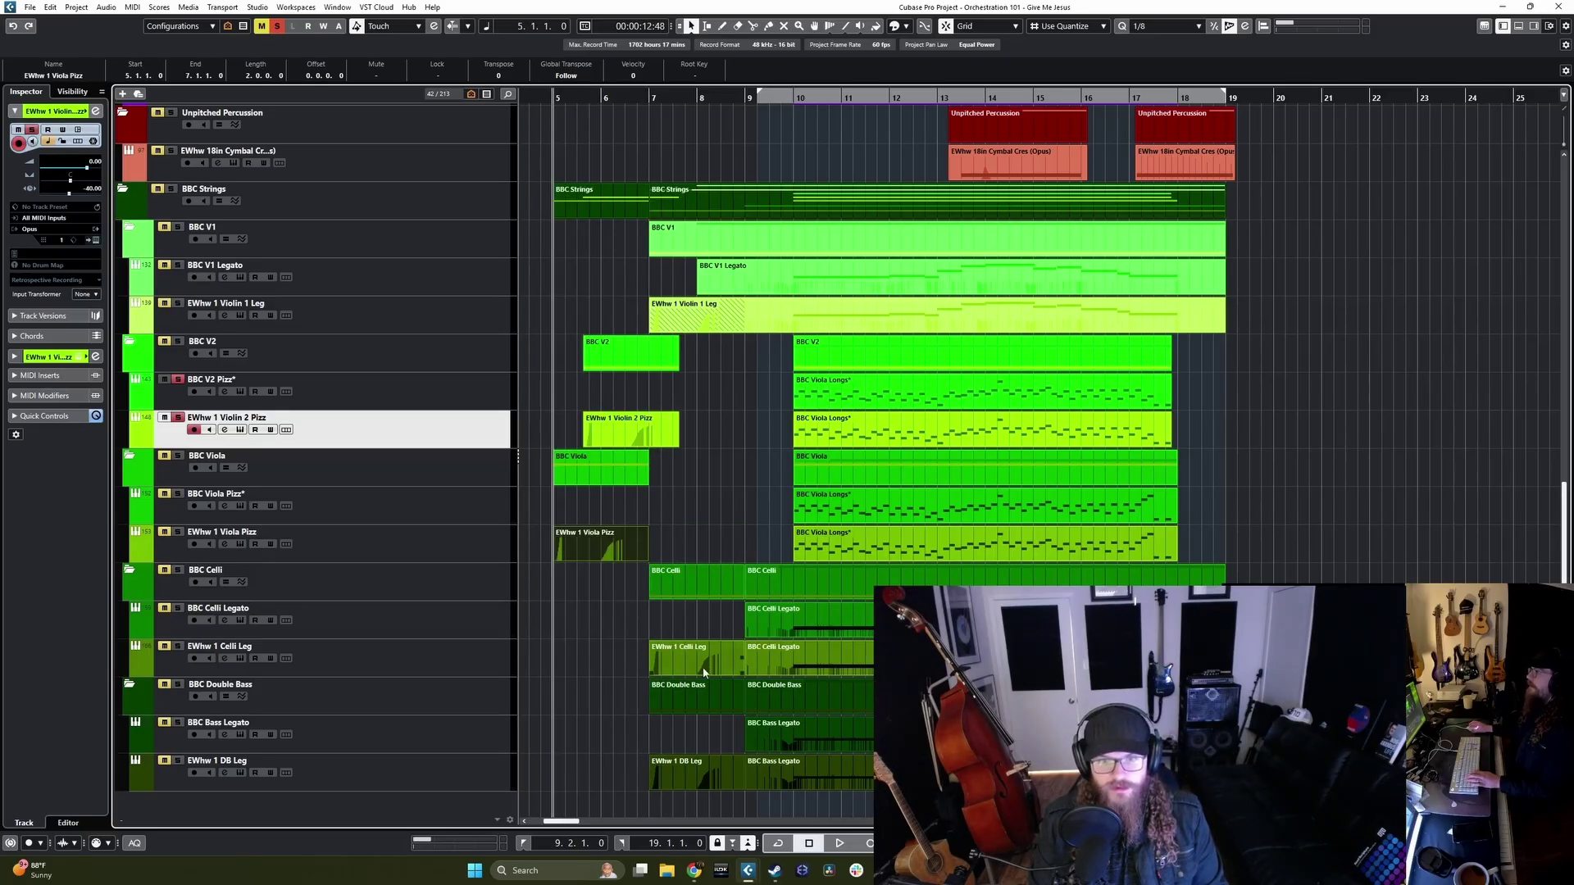
pyautogui.moveTo(703, 672); pyautogui.dragTo(615, 669)
pyautogui.moveTo(704, 783); pyautogui.dragTo(613, 778)
# Step: Clear the solos and select the EWhw 1 Violin 2 Pizz and EWhw 1 Viola Pizz tracks together
pyautogui.press('s')
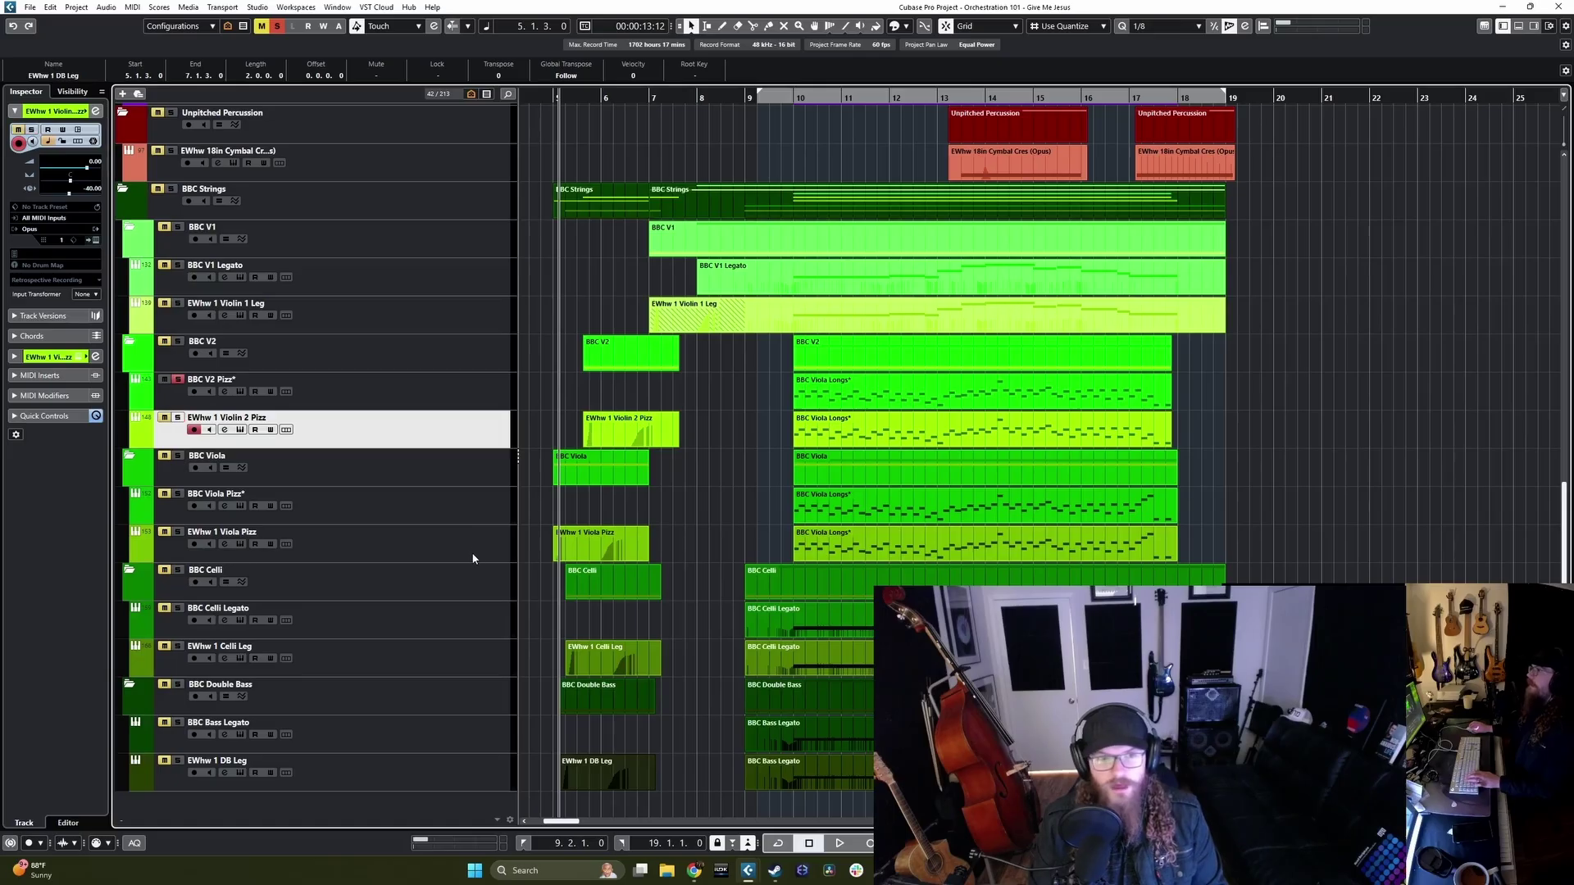
pyautogui.click(476, 551)
pyautogui.click(450, 397)
pyautogui.click(452, 435)
pyautogui.keyDown('ctrl'); pyautogui.click(450, 555); pyautogui.keyUp('ctrl')
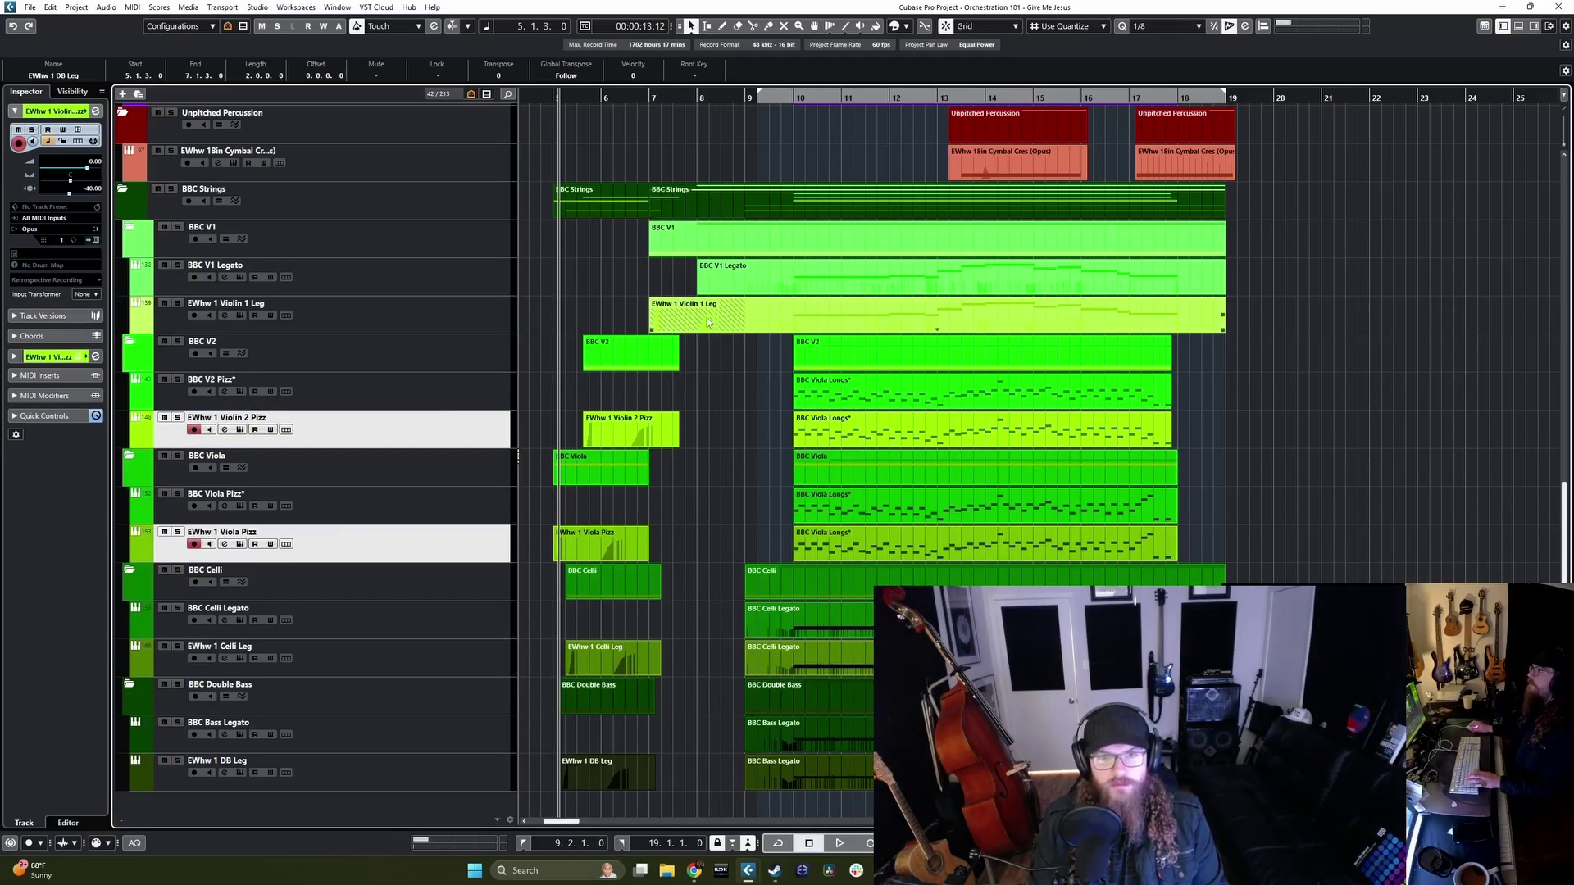
# Step: Split the EWhw 1 Violin 1 Leg part at 9.1.3, move its first piece to start at 5.4.1, and select its track
pyautogui.keyDown('alt'); pyautogui.click(752, 325); pyautogui.keyUp('alt')
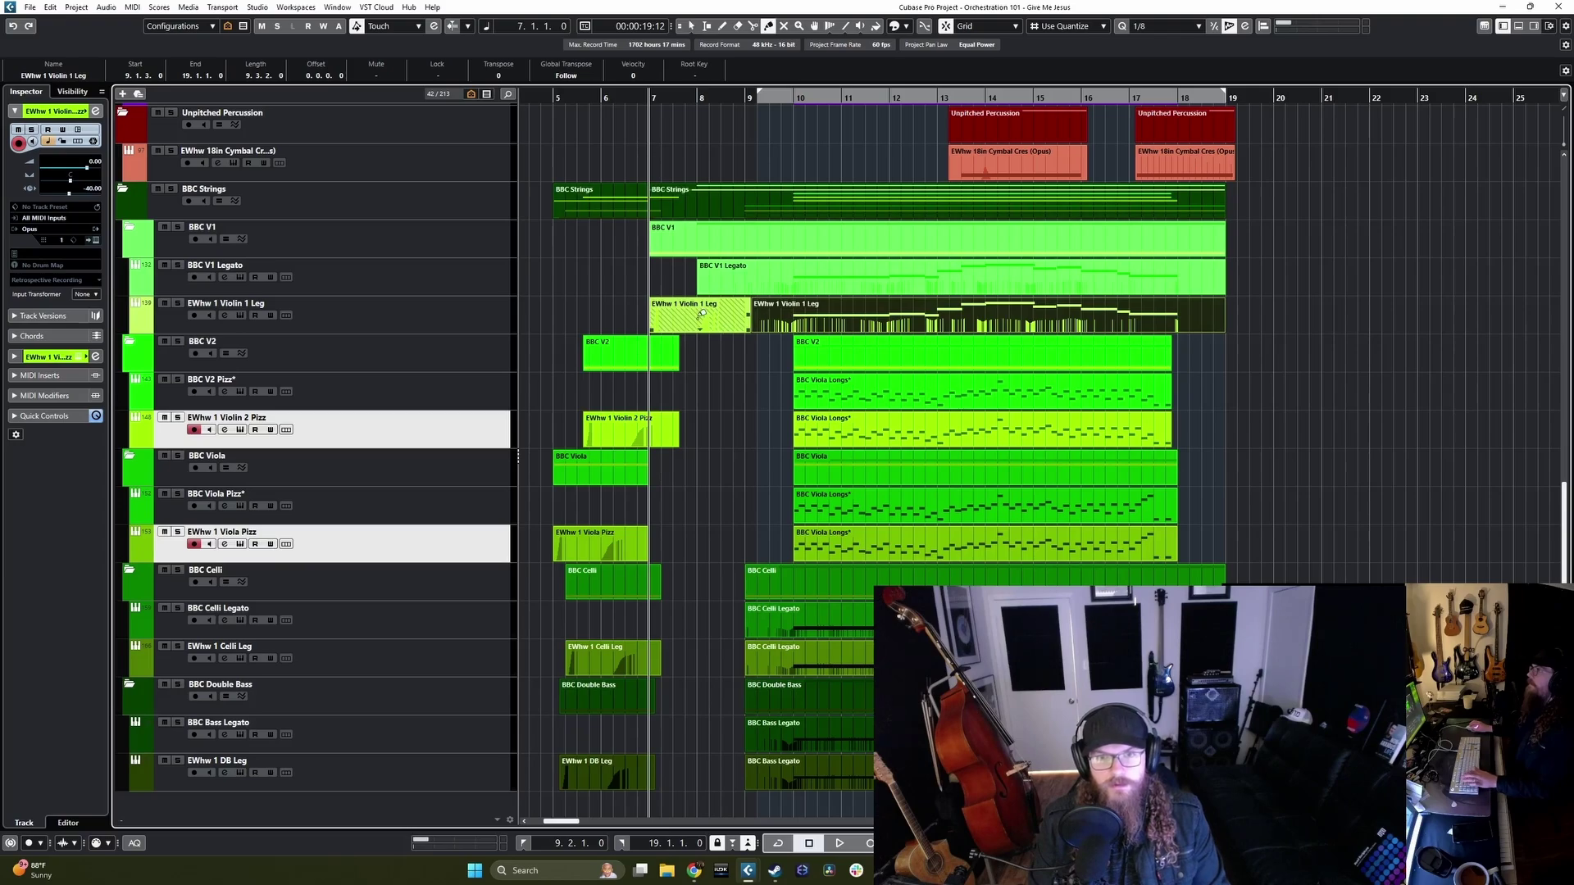
pyautogui.moveTo(694, 324); pyautogui.dragTo(637, 322)
pyautogui.click(402, 322)
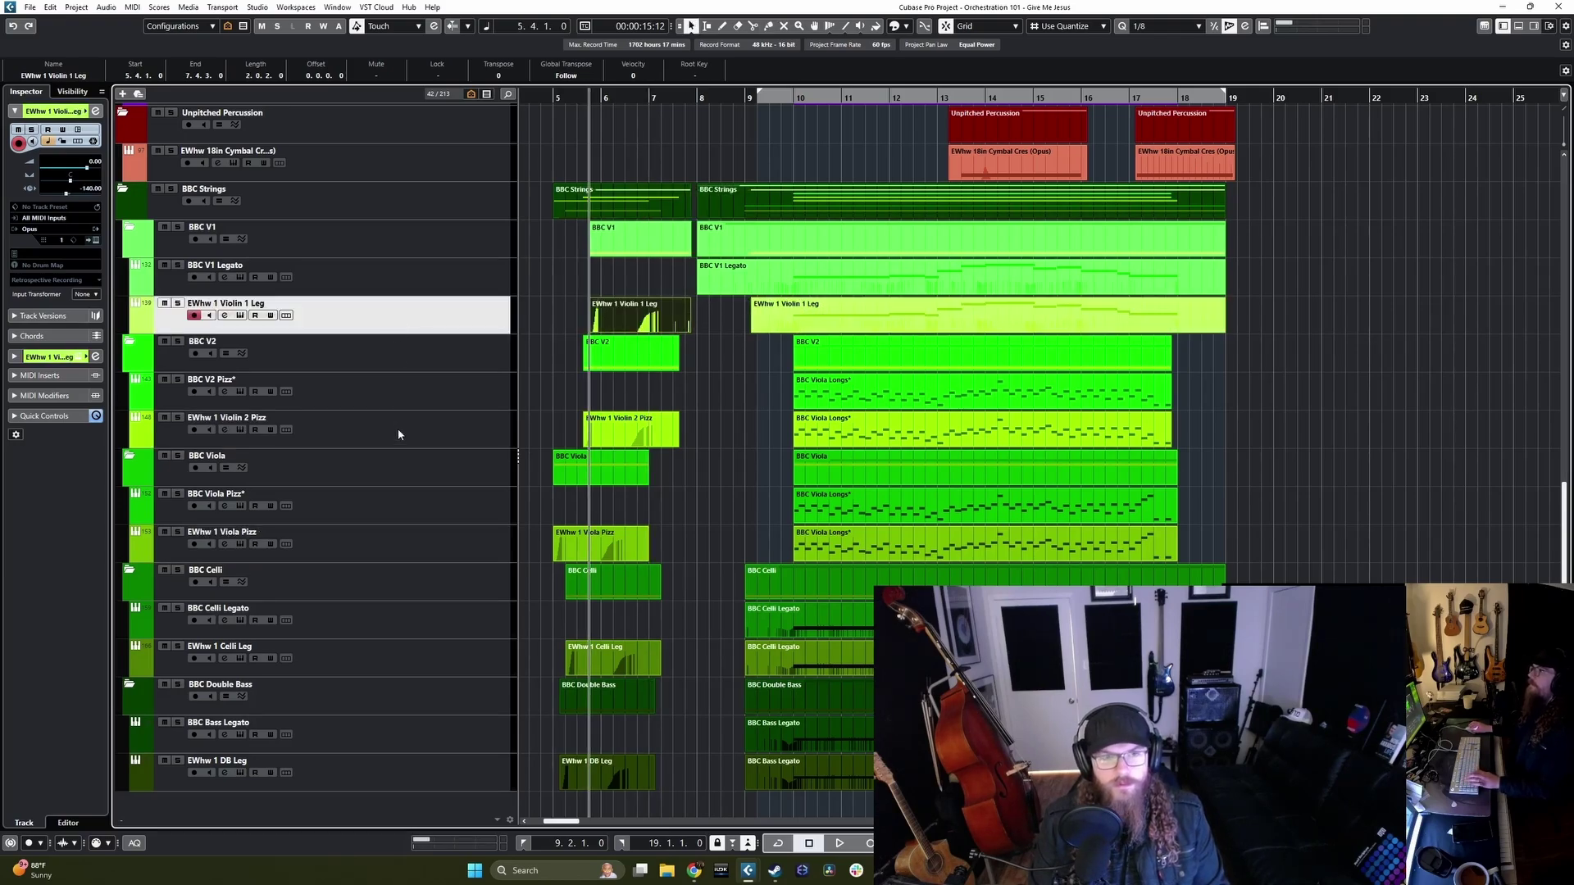
# Step: Record a take on EWhw 1 Violin 2 Pizz and EWhw 1 Viola Pizz simultaneously from bar 5
pyautogui.click(400, 437)
pyautogui.keyDown('ctrl'); pyautogui.click(402, 548); pyautogui.keyUp('ctrl')
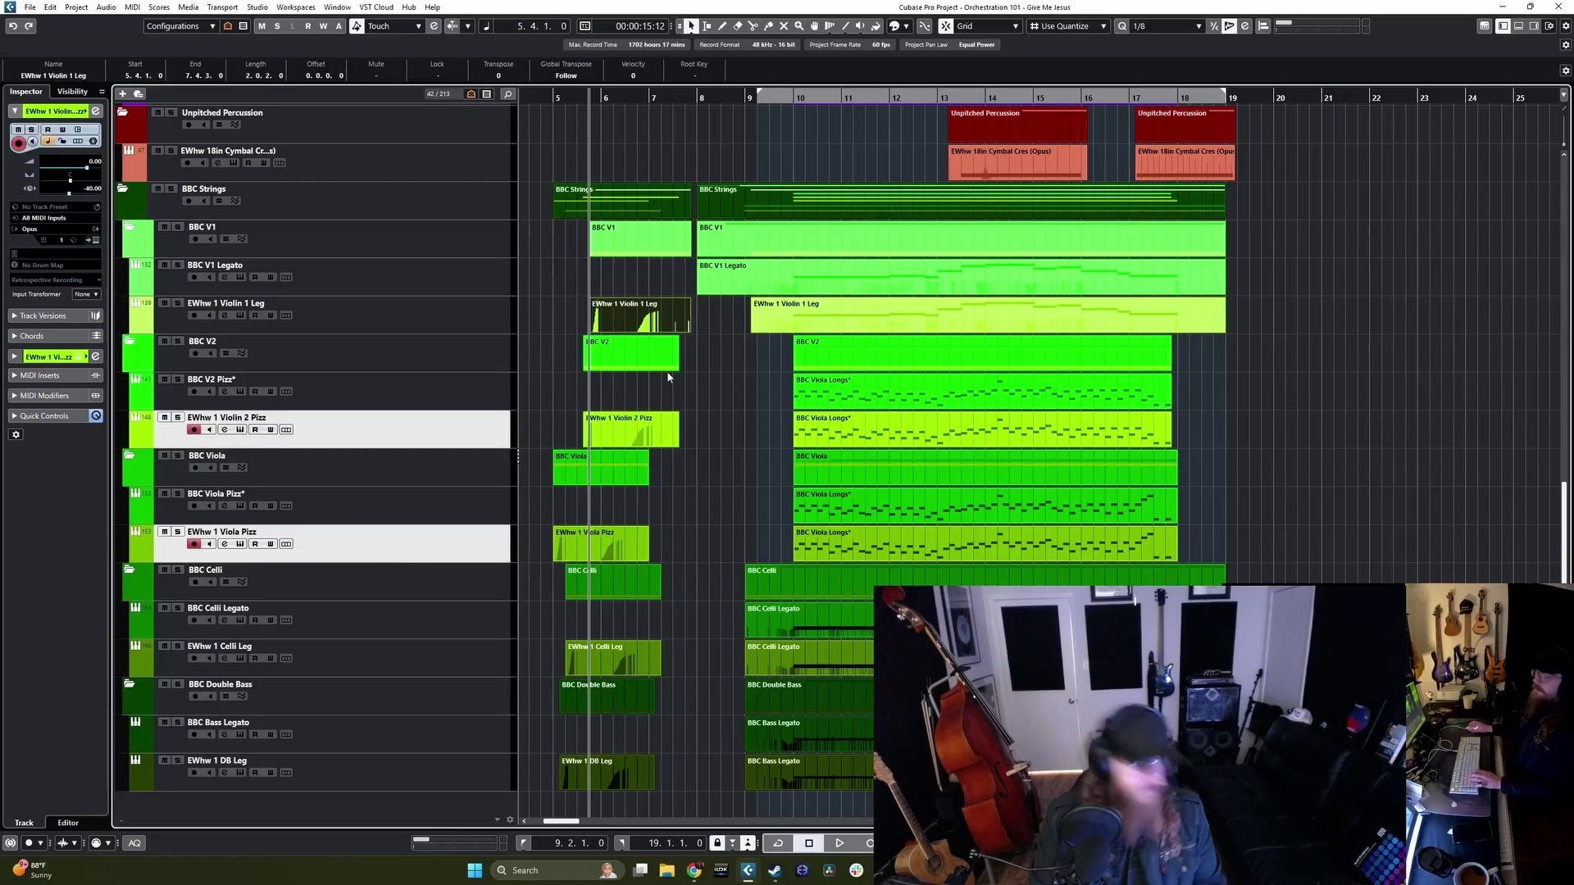
pyautogui.press('KP_Multiply')
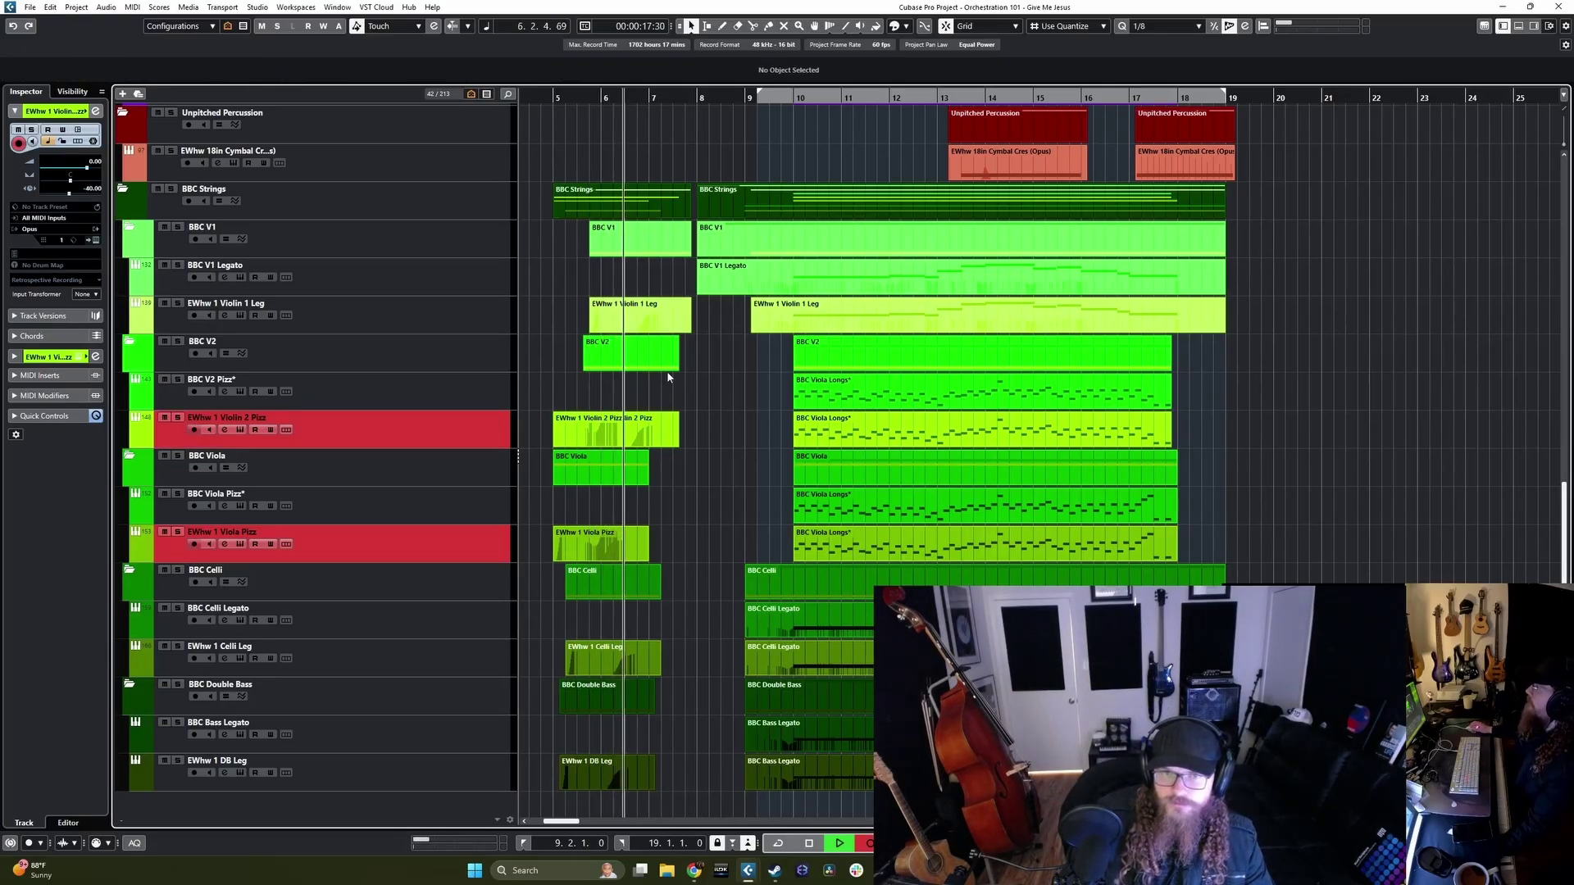
pyautogui.press('space')
pyautogui.click(668, 392)
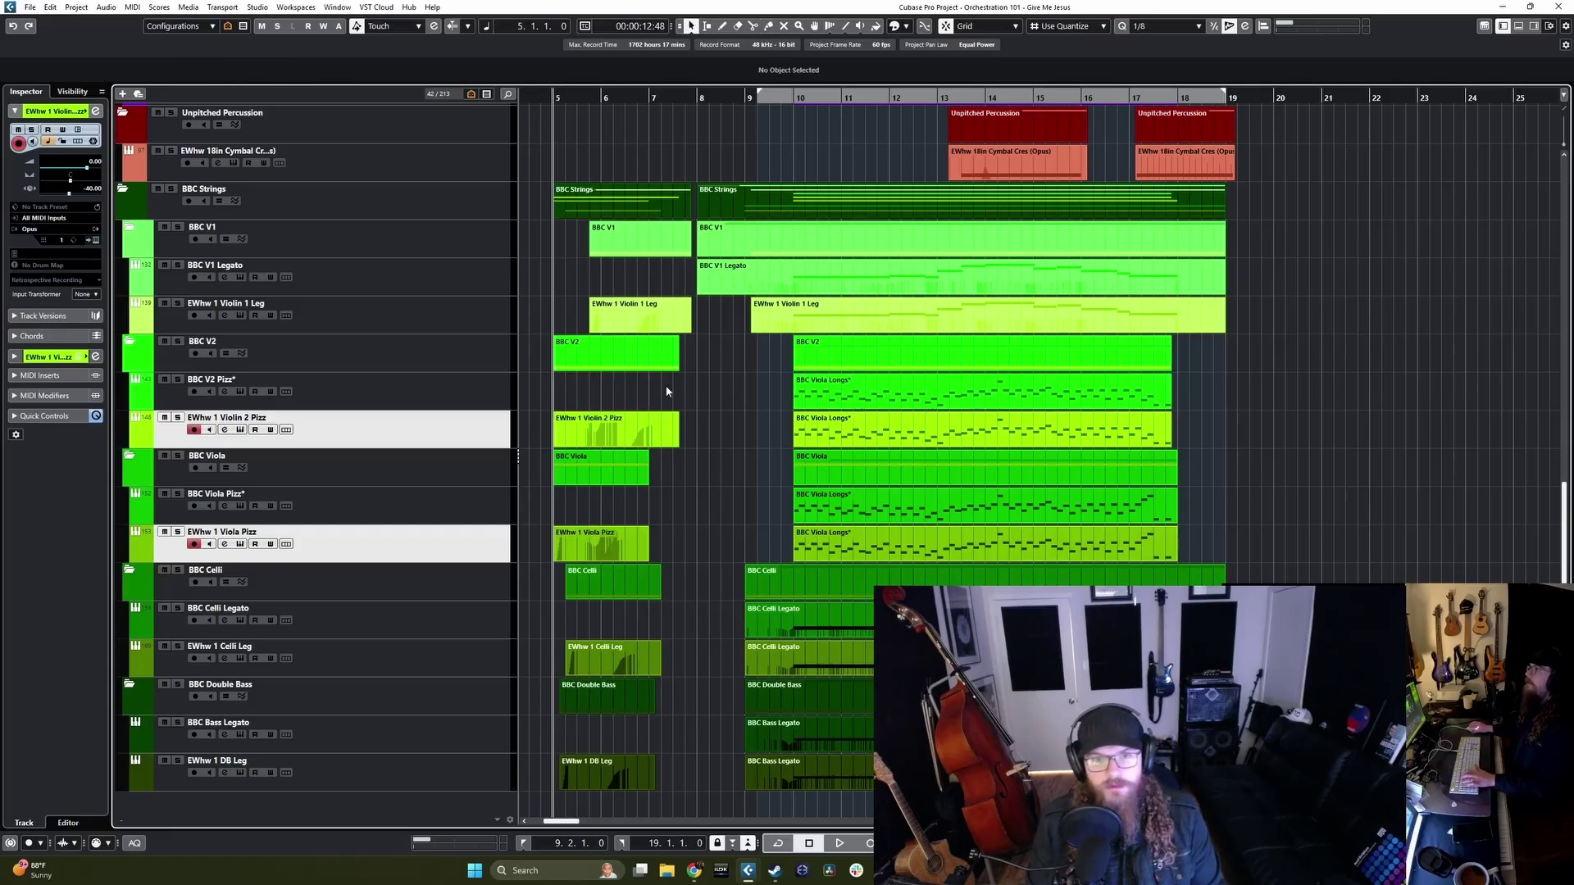
# Step: Play from 9.4.3 with EWhw 1 Violin 2 Pizz and EWhw 1 Viola Pizz soloed, and stop playback
pyautogui.click(787, 98)
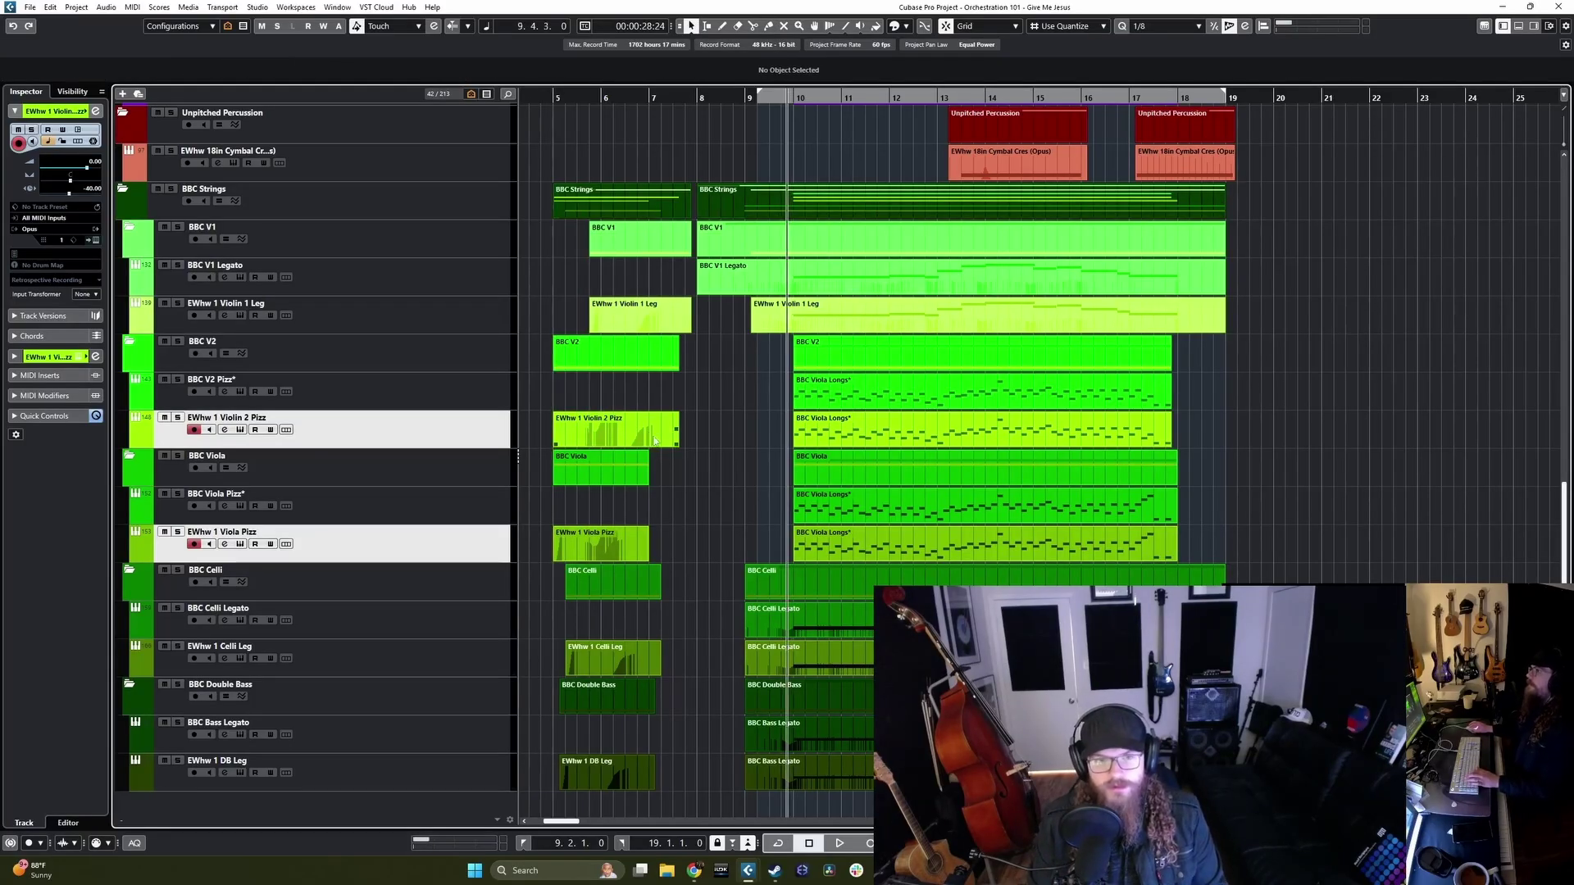
pyautogui.press('space')
pyautogui.press('s')
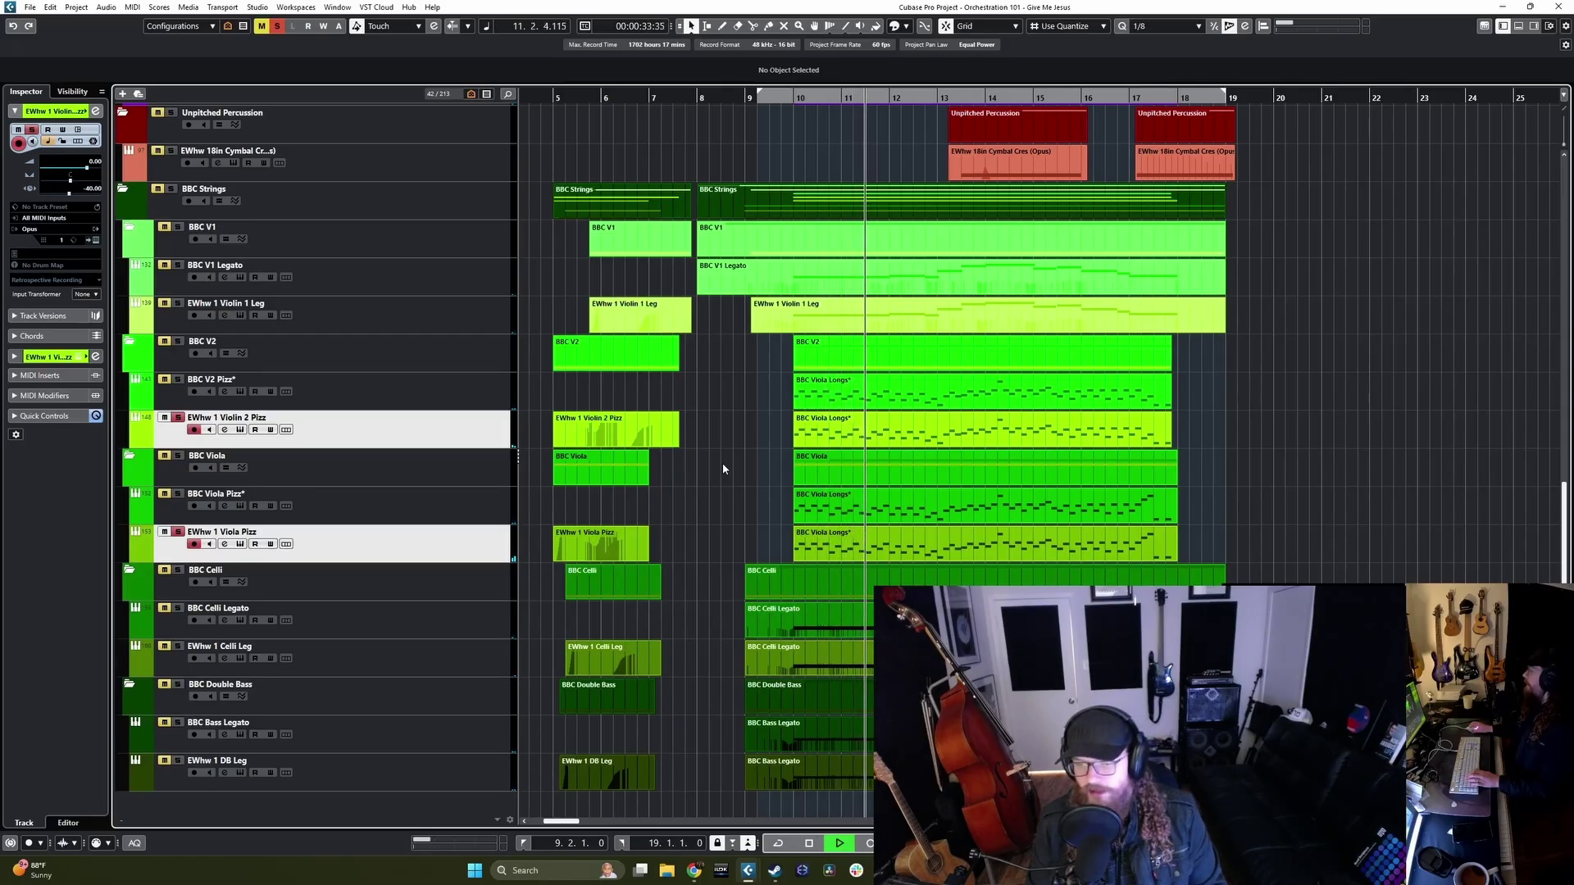
pyautogui.press('space')
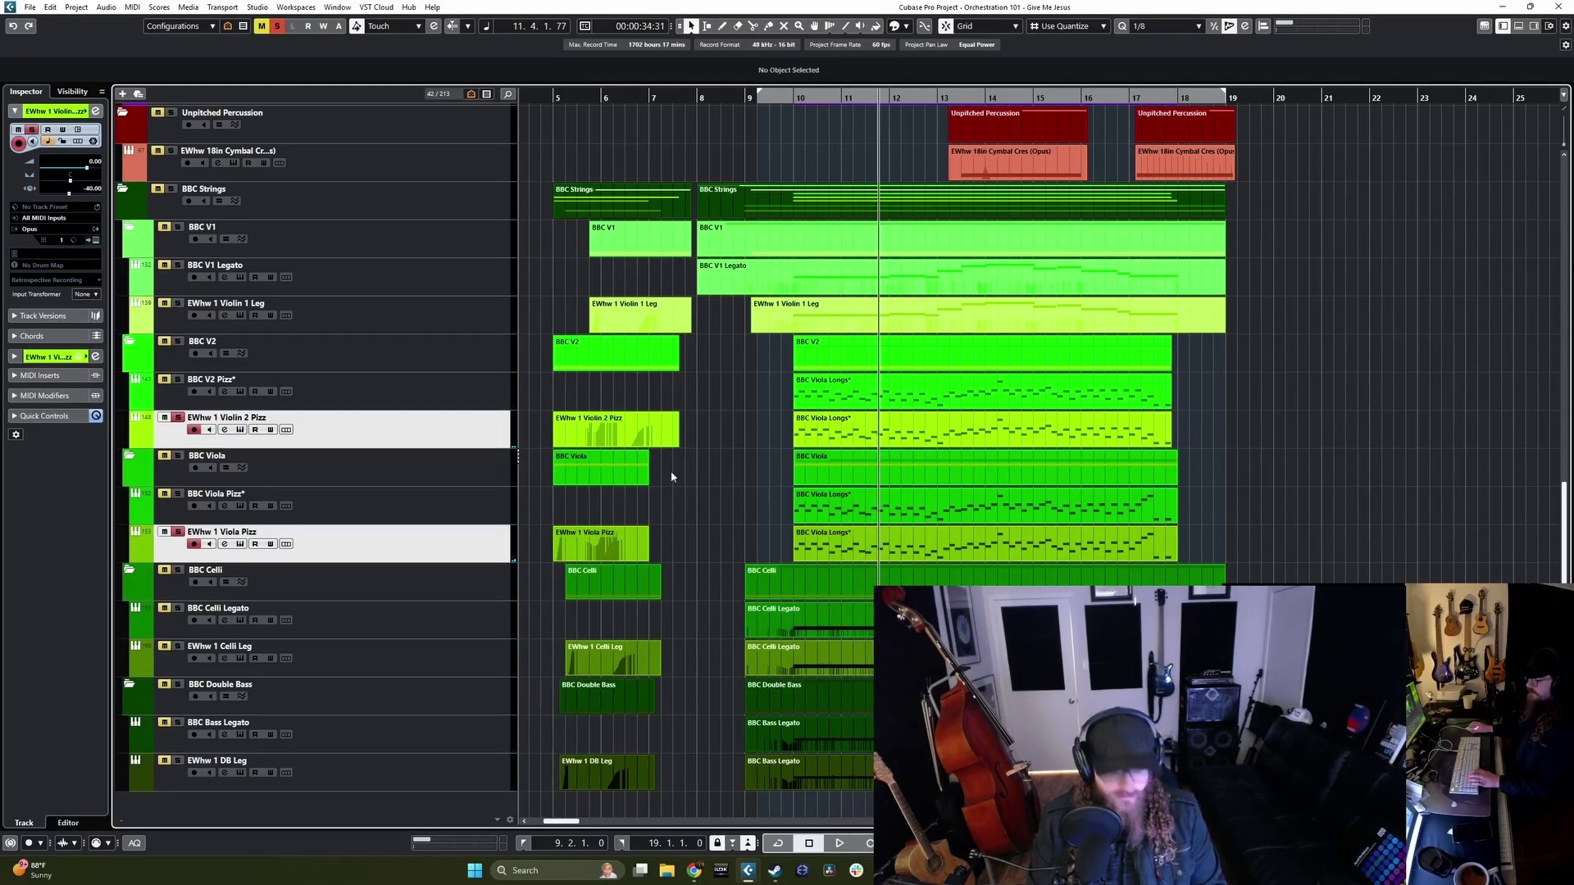
# Step: View the mixer and close it, and compare the Opus player settings of EWhw 1 Violin 2 Pizz and EWhw 1 Viola Pizz
pyautogui.press('F3')
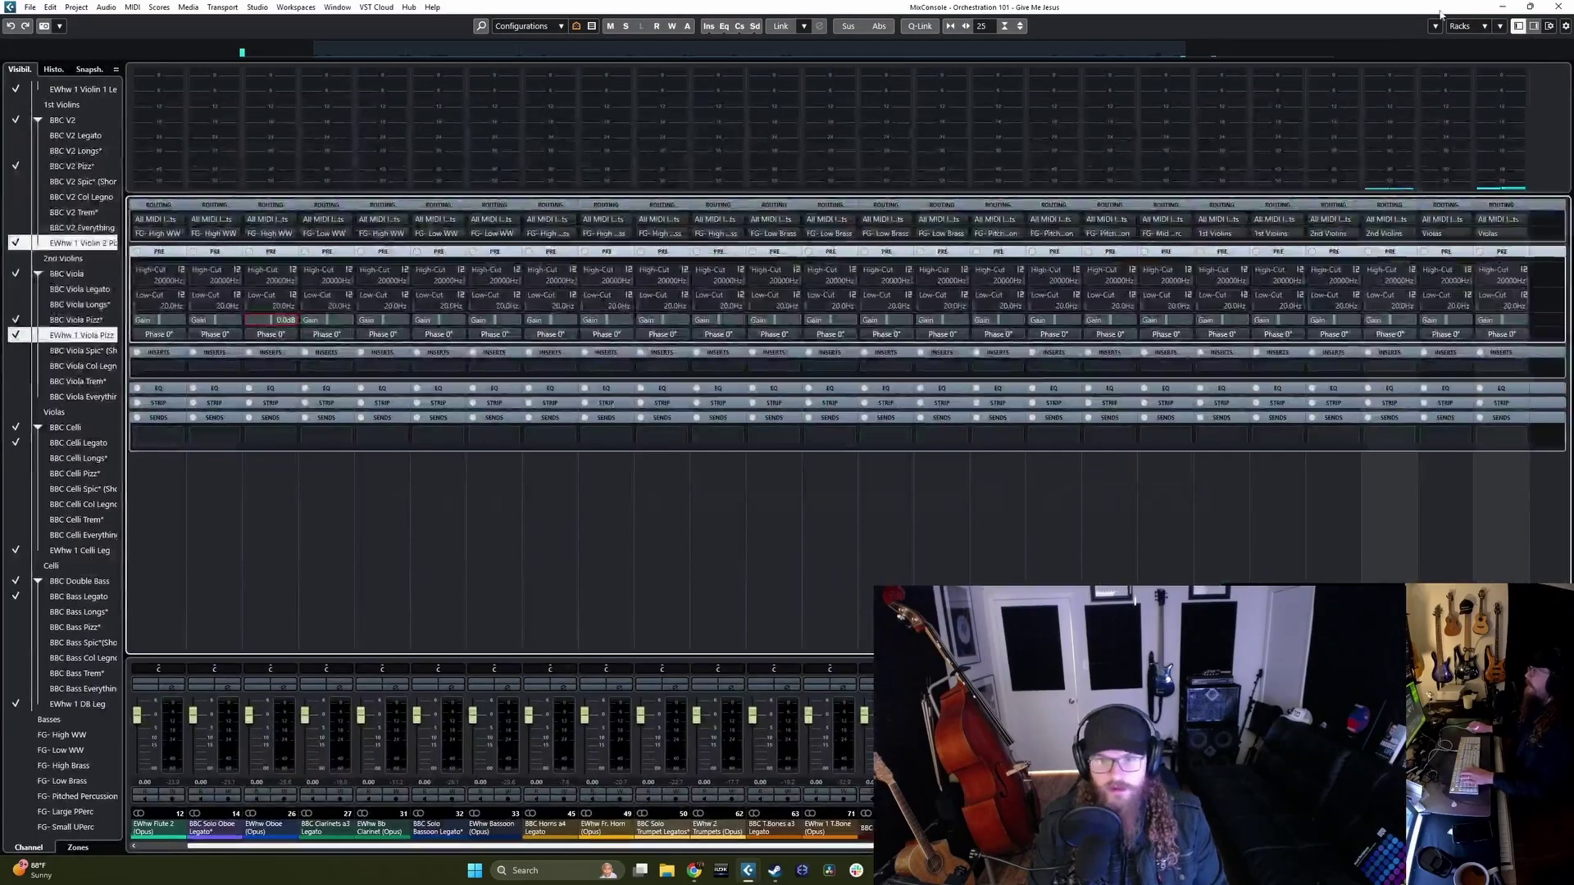
pyautogui.press('F3')
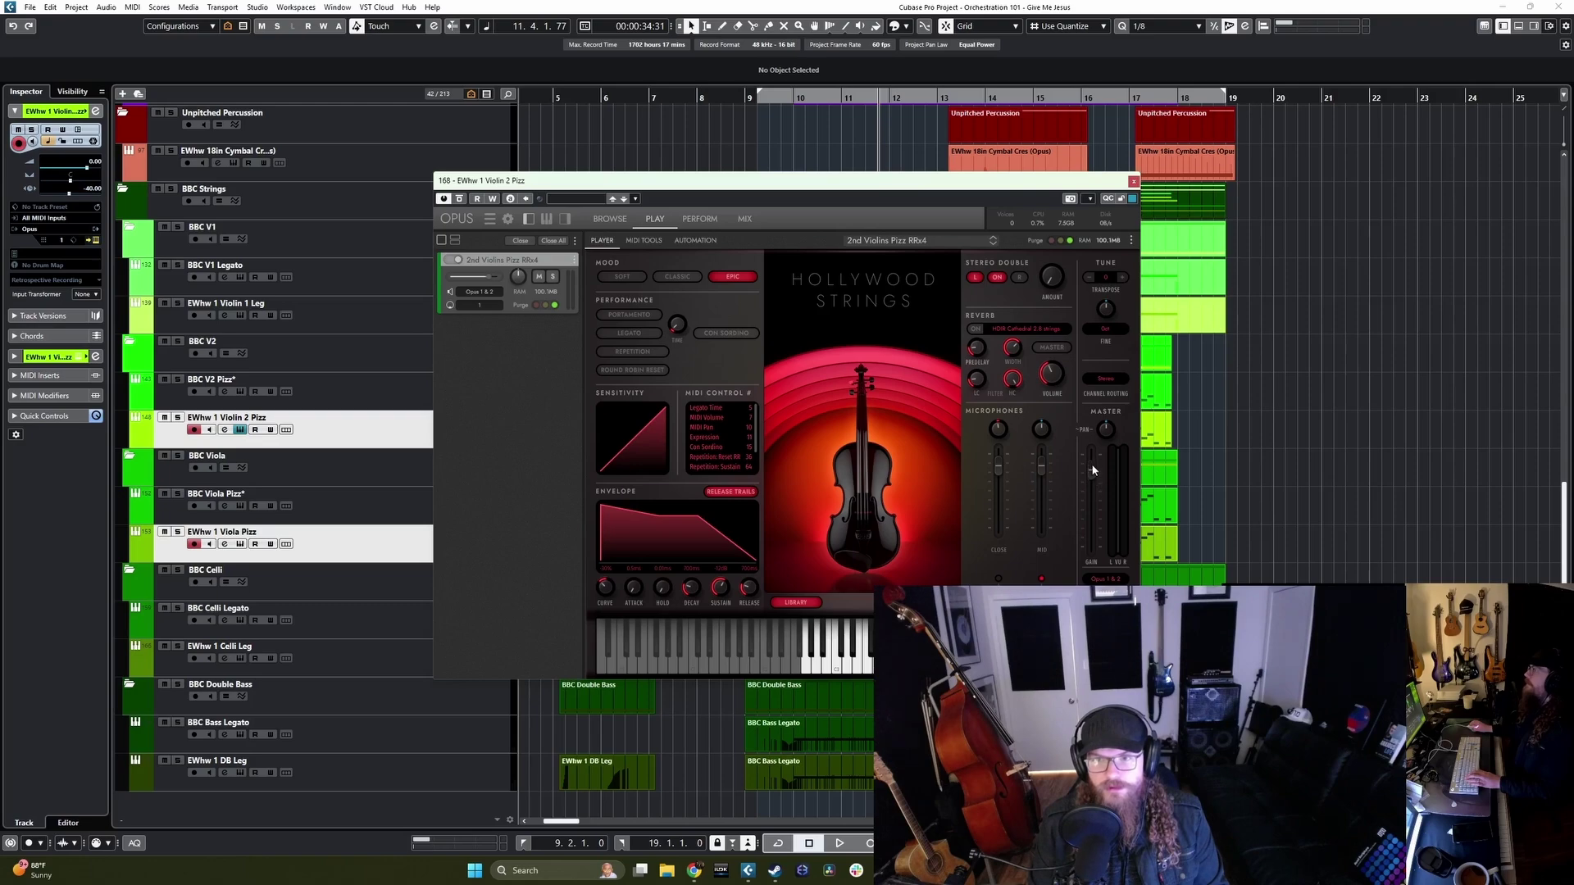
pyautogui.click(354, 442)
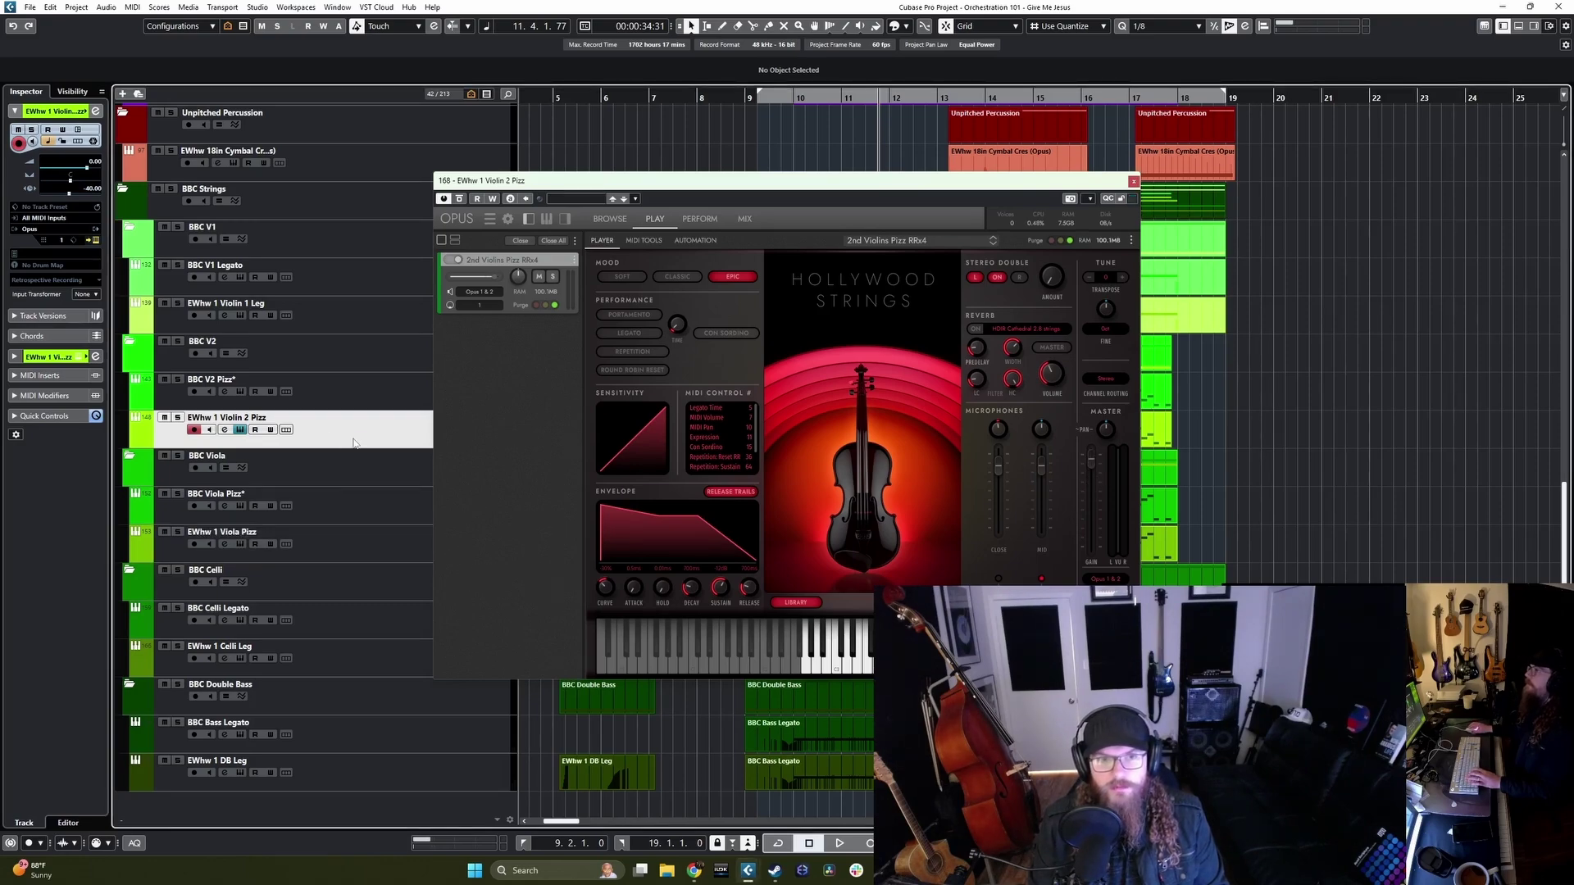
pyautogui.click(346, 438)
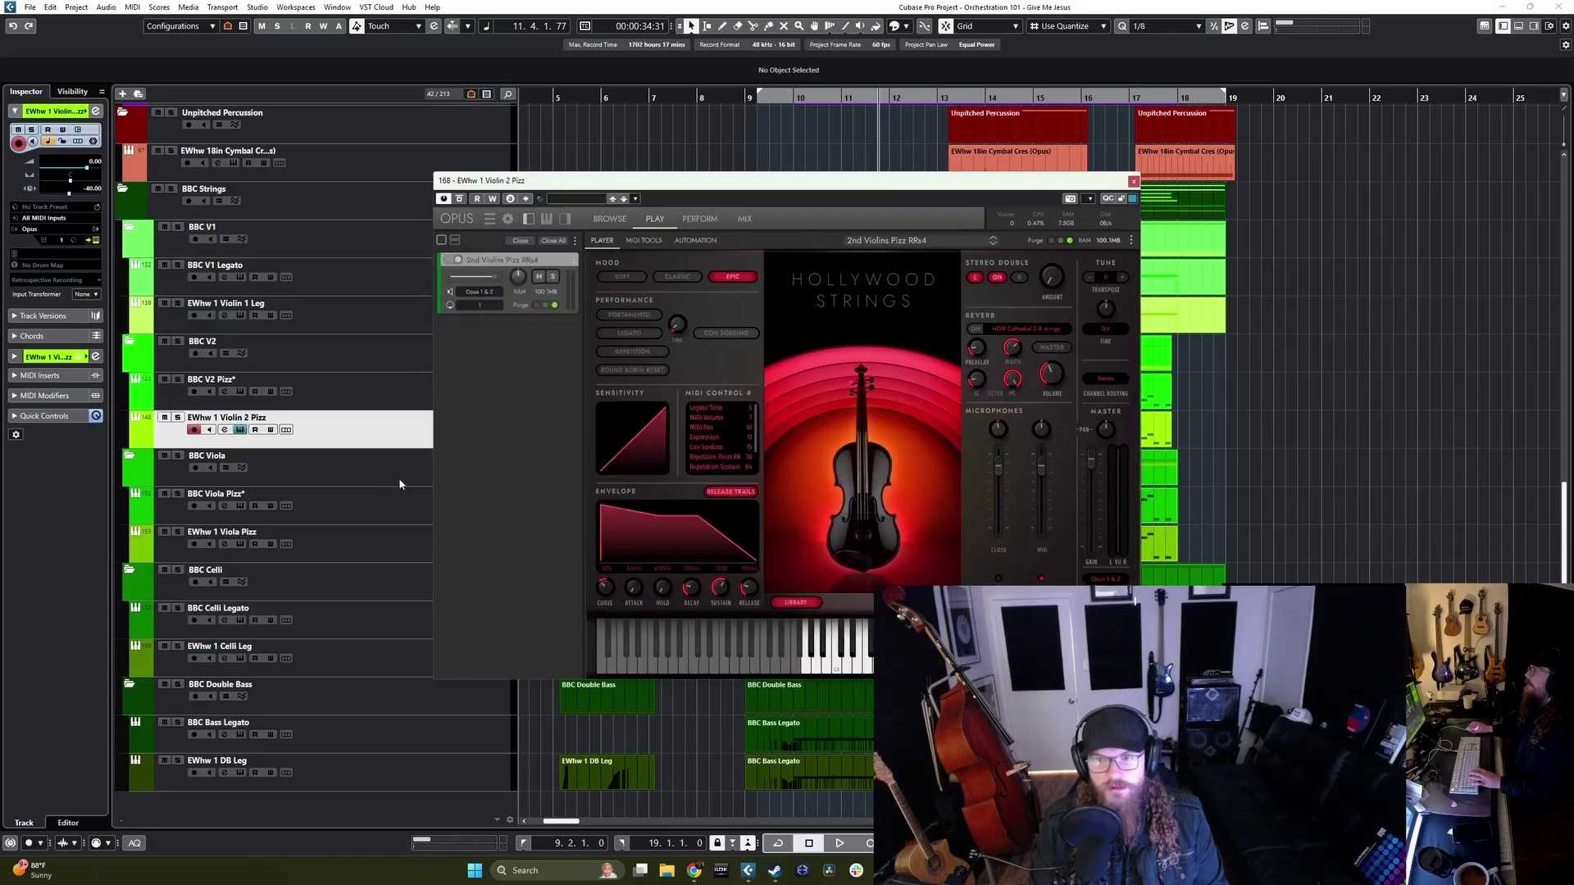
pyautogui.click(353, 551)
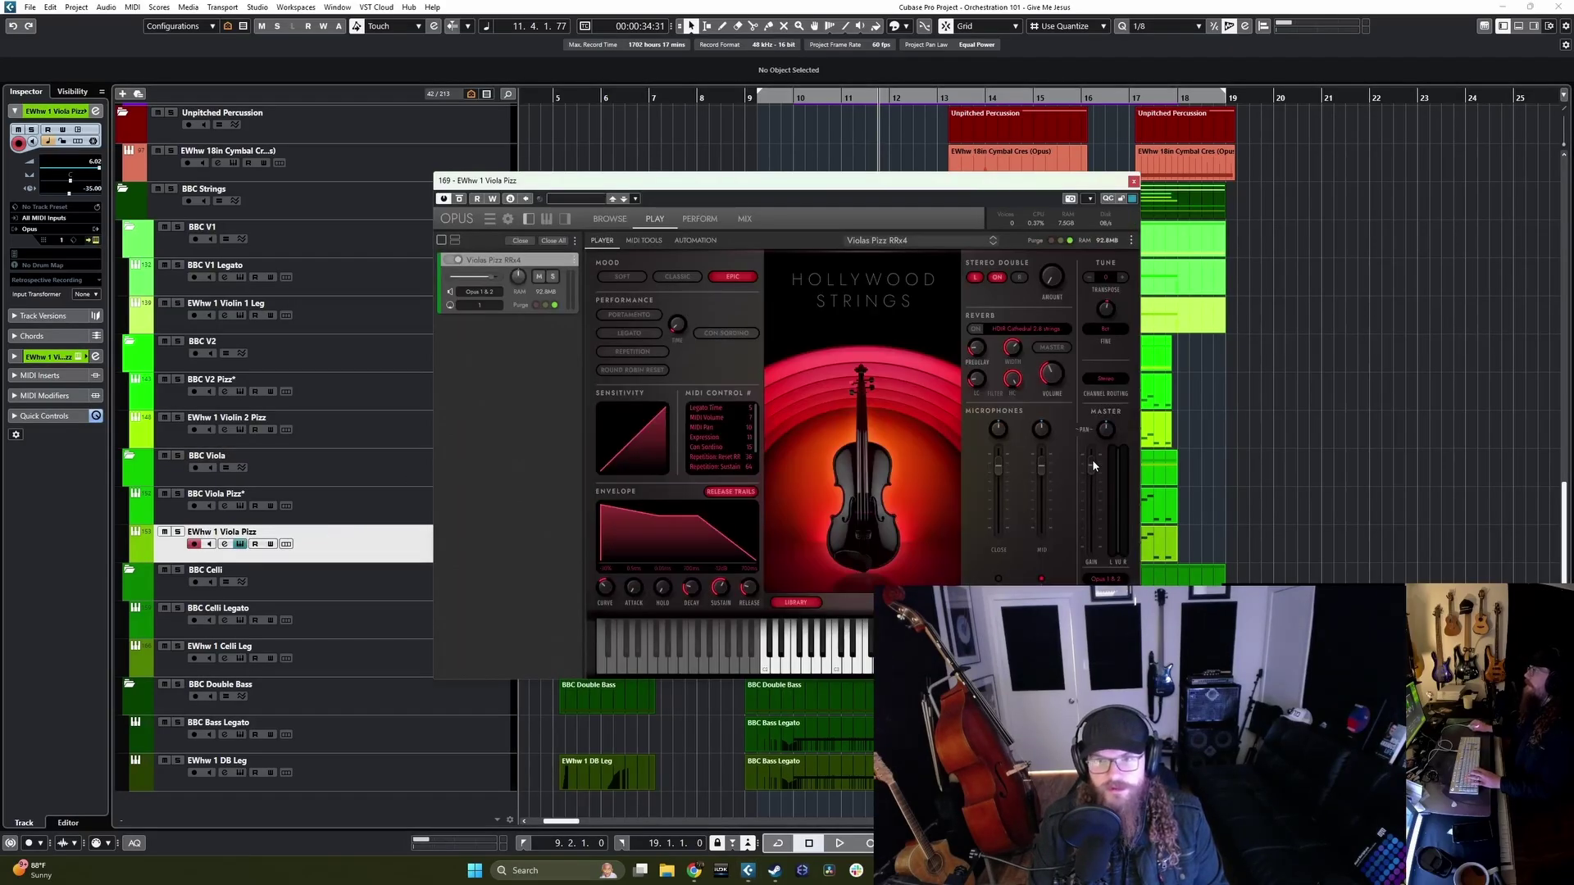
pyautogui.click(1134, 180)
# Step: Play both soloed EWhw pizzicatos from bar 10, checking each track's Opus player page in turn, and stop playback
pyautogui.click(792, 97)
pyautogui.press('space')
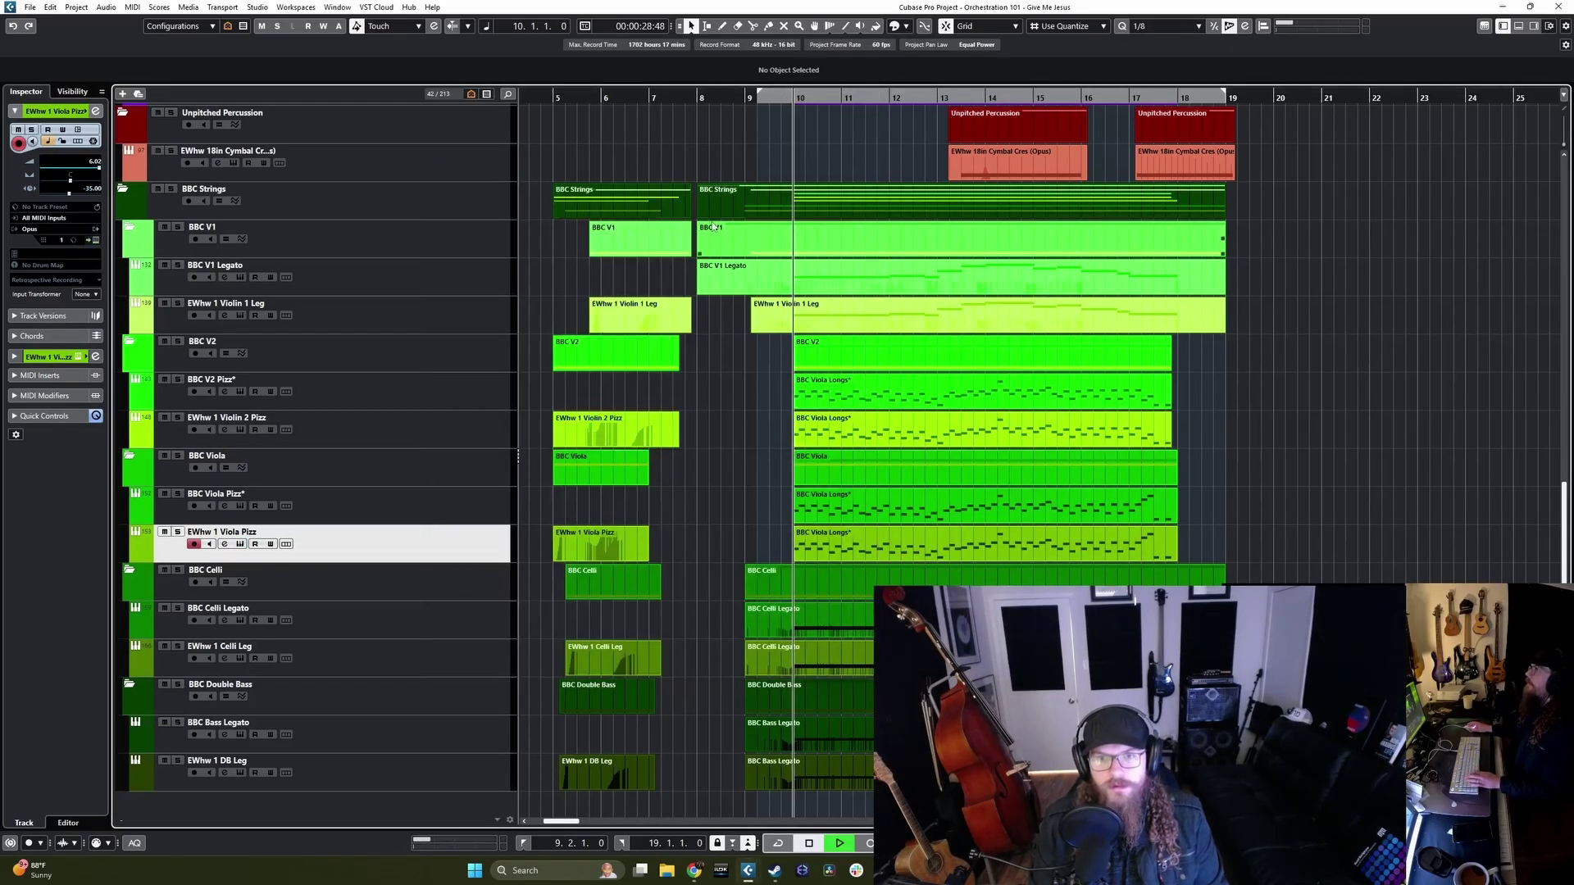
pyautogui.click(400, 430)
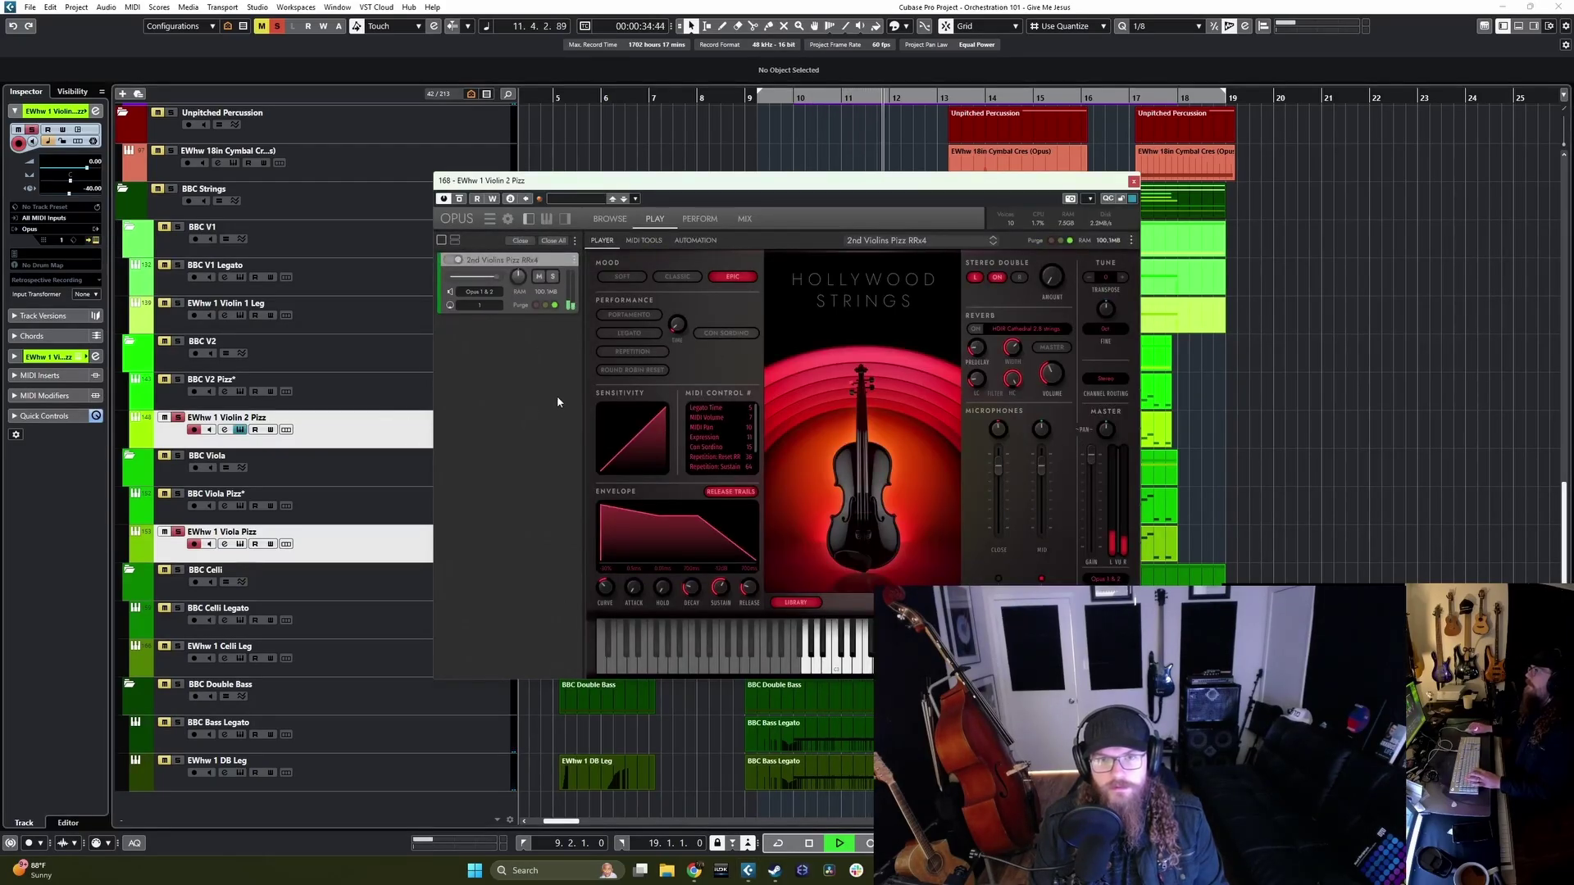
pyautogui.click(388, 444)
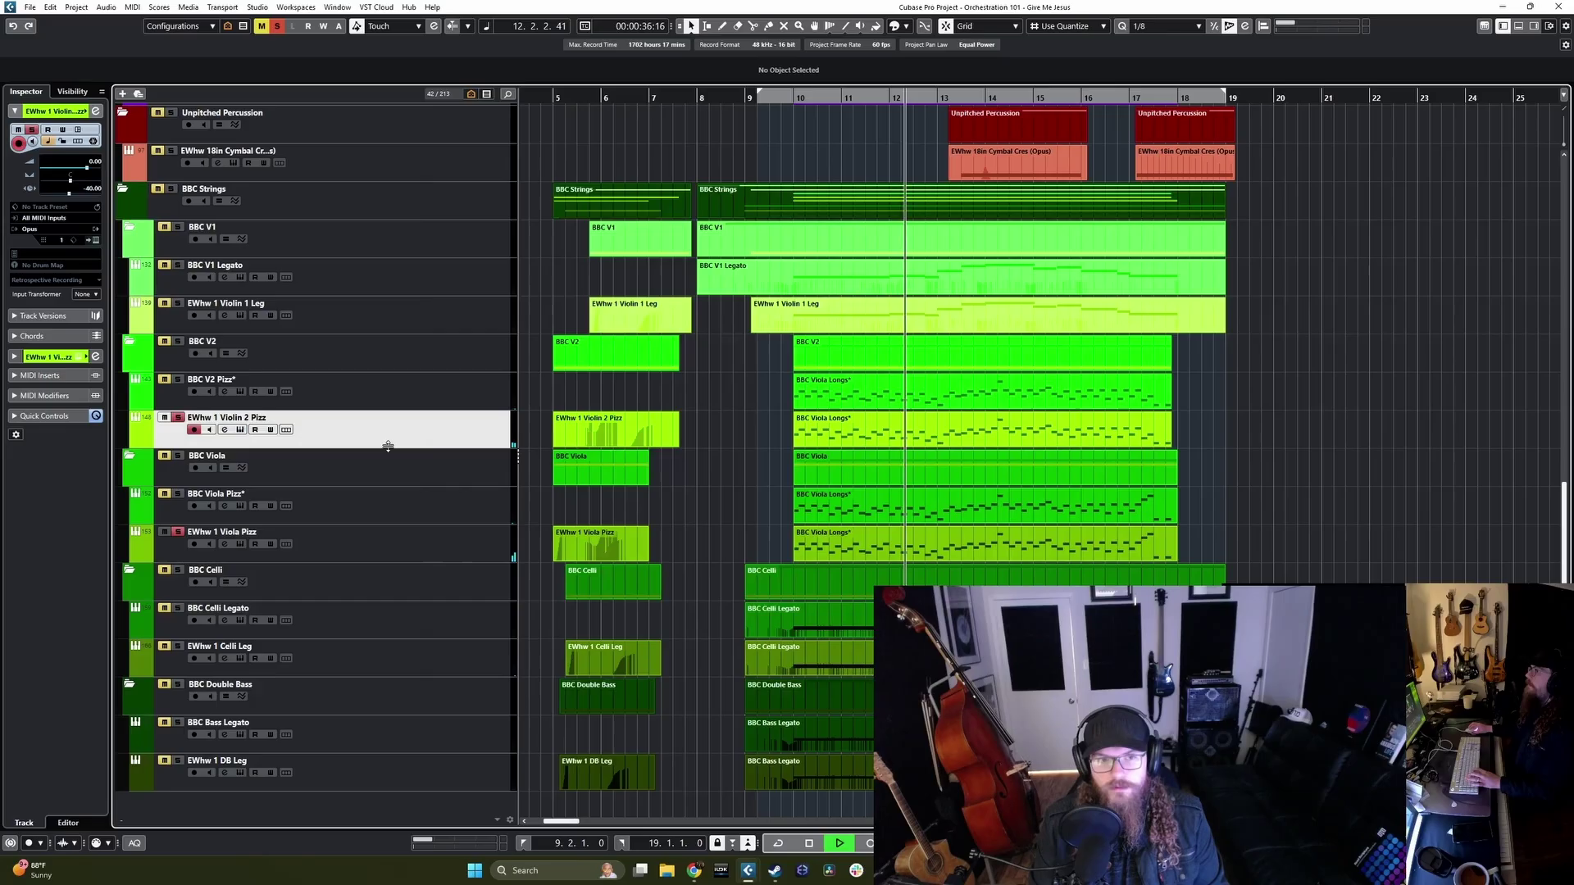
pyautogui.click(413, 543)
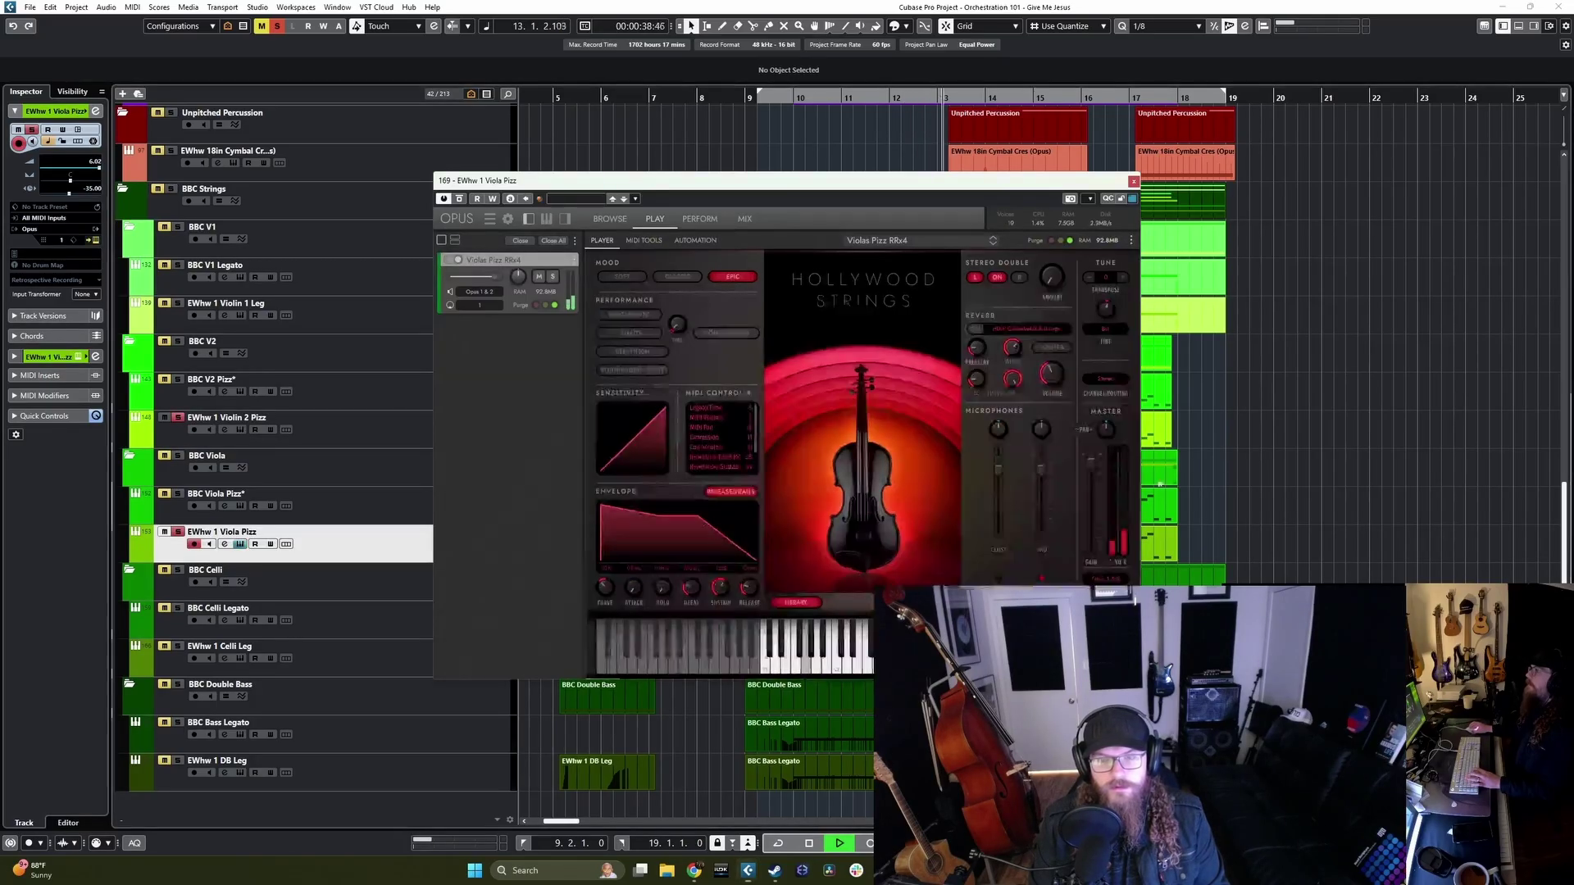
pyautogui.click(1134, 181)
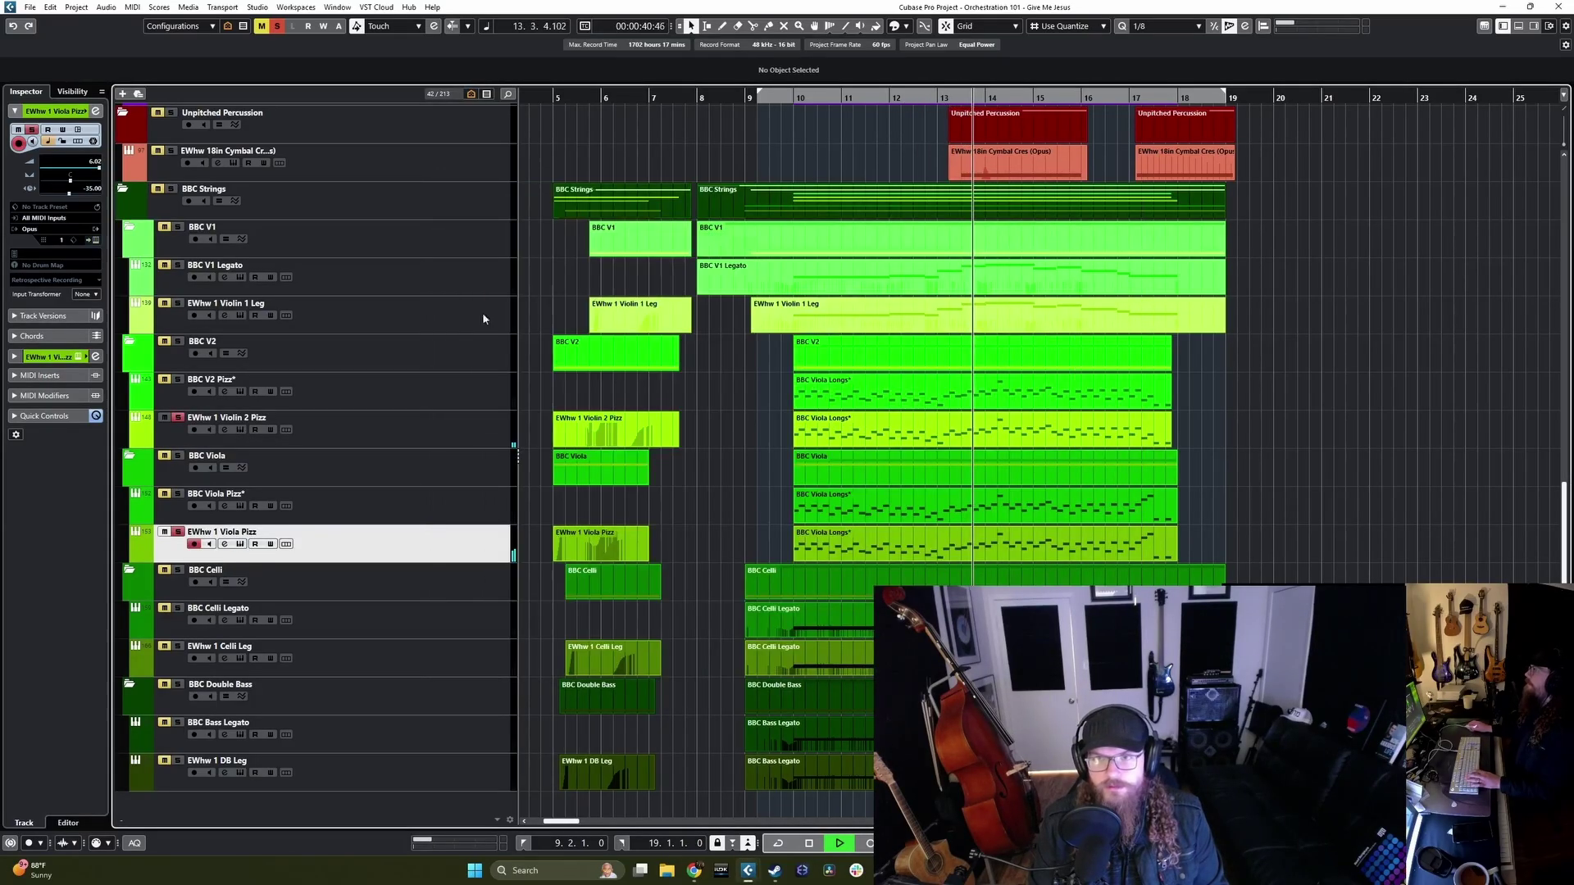
pyautogui.press('space')
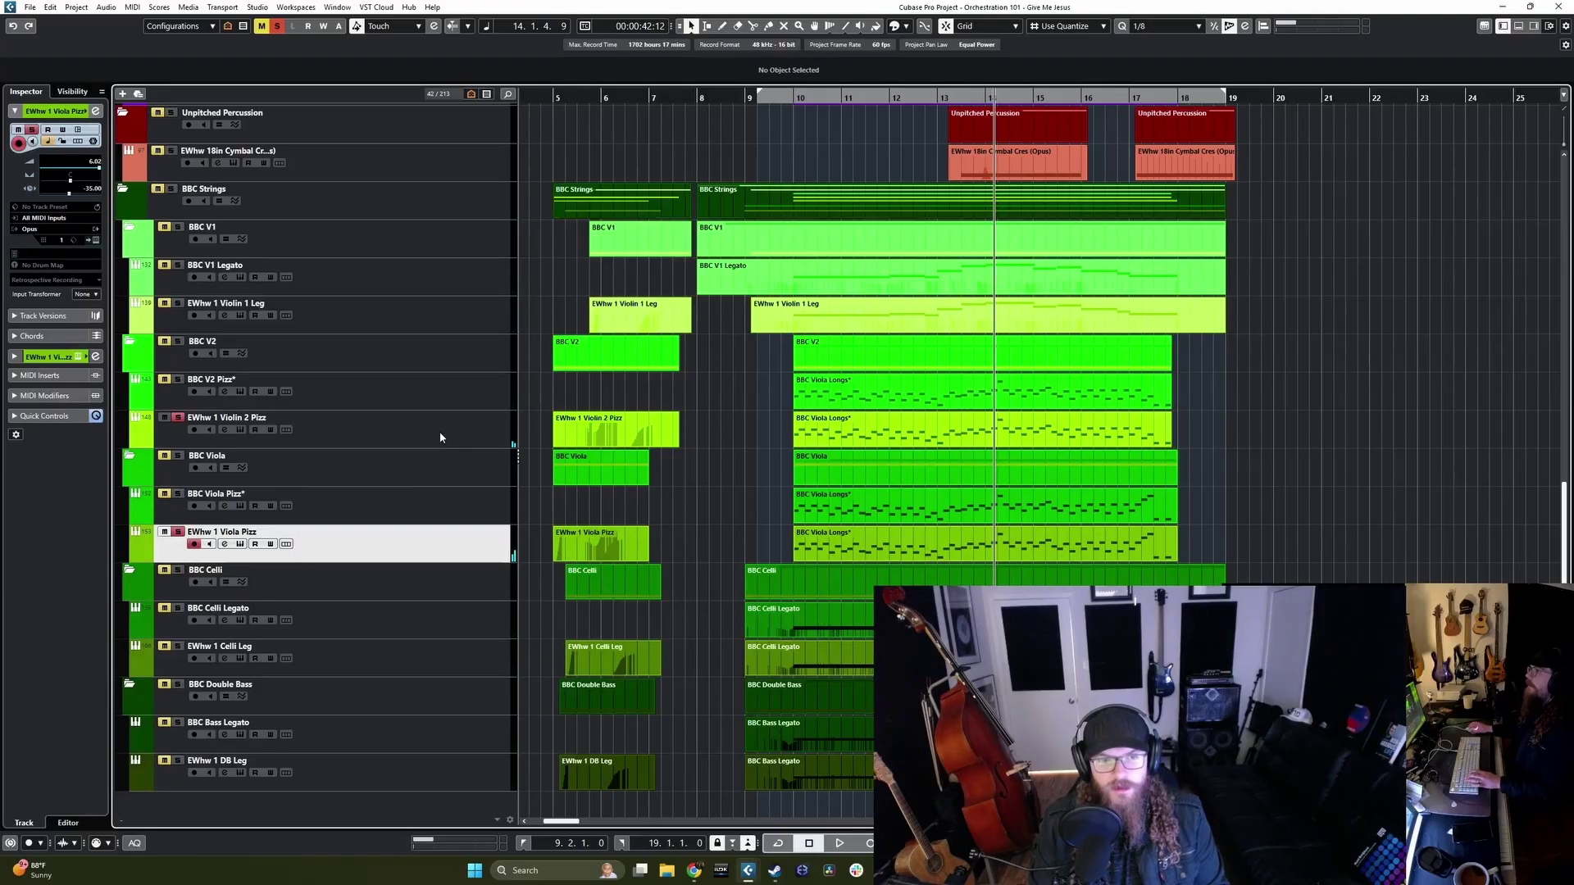
# Step: Reopen EWhw 1 Viola Pizz's Opus instrument, check its browser and player pages, and return to the EWhw 1 Violin 2 Pizz track
pyautogui.press('Return')
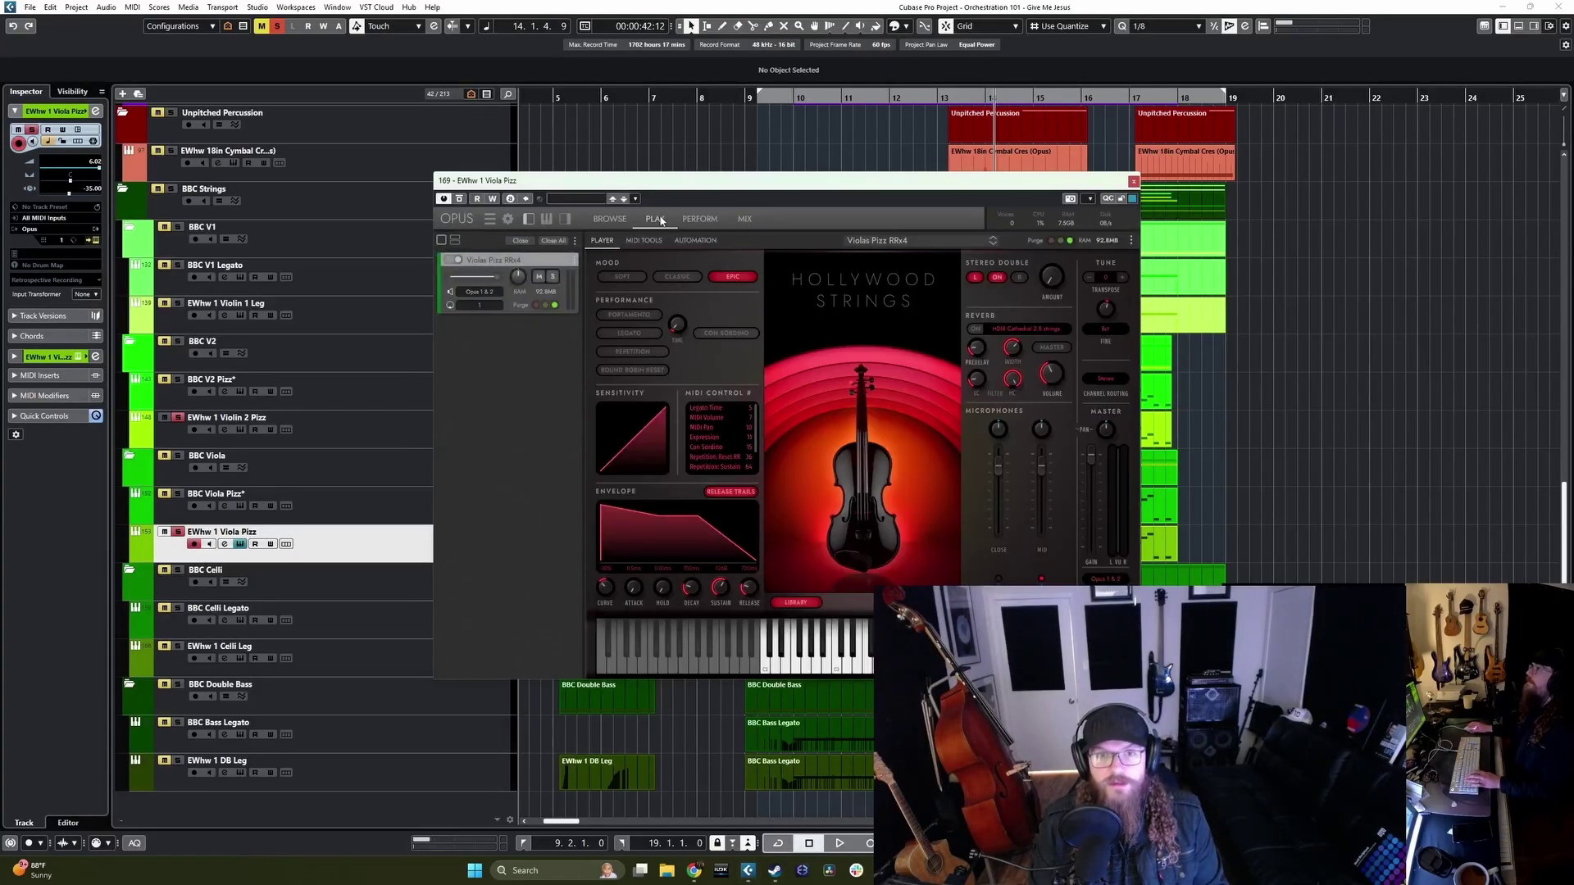
pyautogui.click(610, 219)
pyautogui.click(655, 219)
pyautogui.click(376, 428)
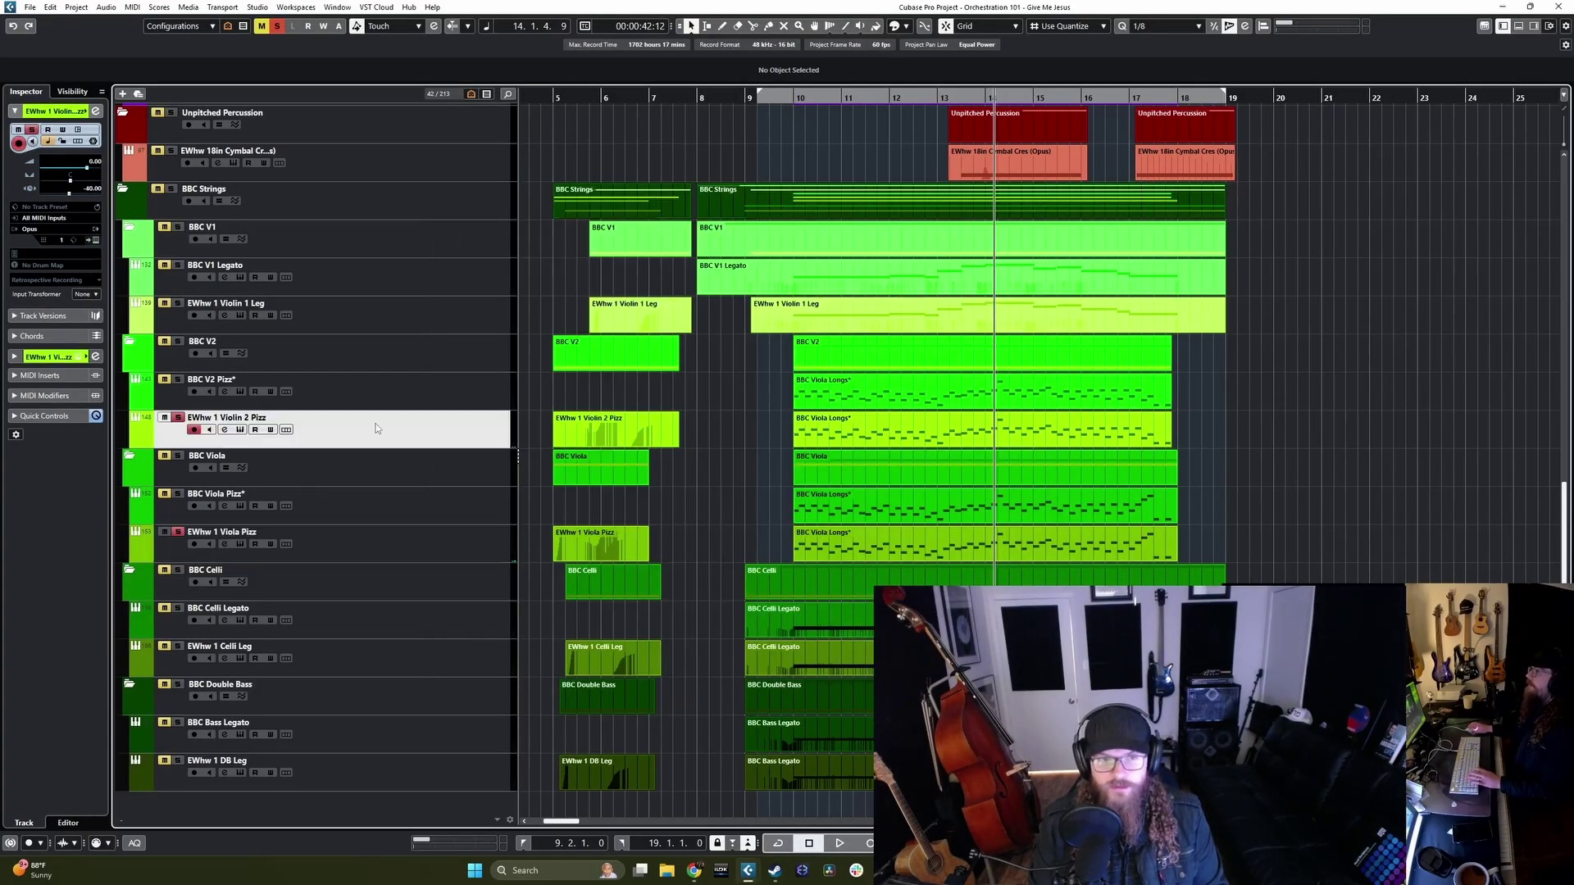
# Step: Clear the solos, select both viola pizzicato tracks, and play with only BBC Viola Pizz* soloed
pyautogui.click(398, 545)
pyautogui.keyDown('ctrl'); pyautogui.click(451, 510); pyautogui.keyUp('ctrl')
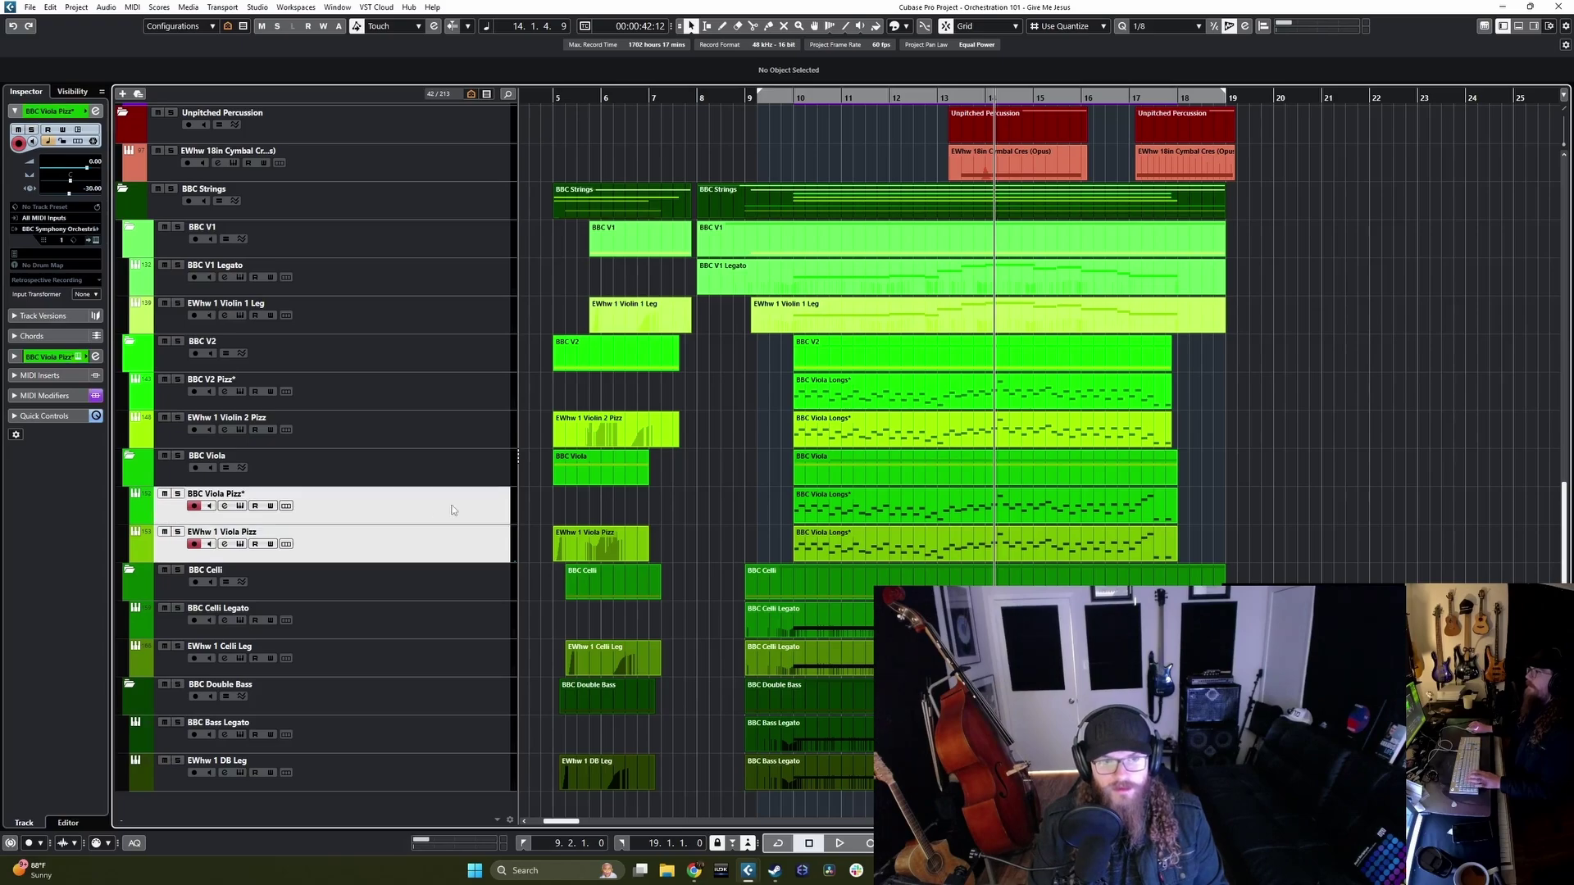
pyautogui.press('s')
pyautogui.press('g')
pyautogui.press('space')
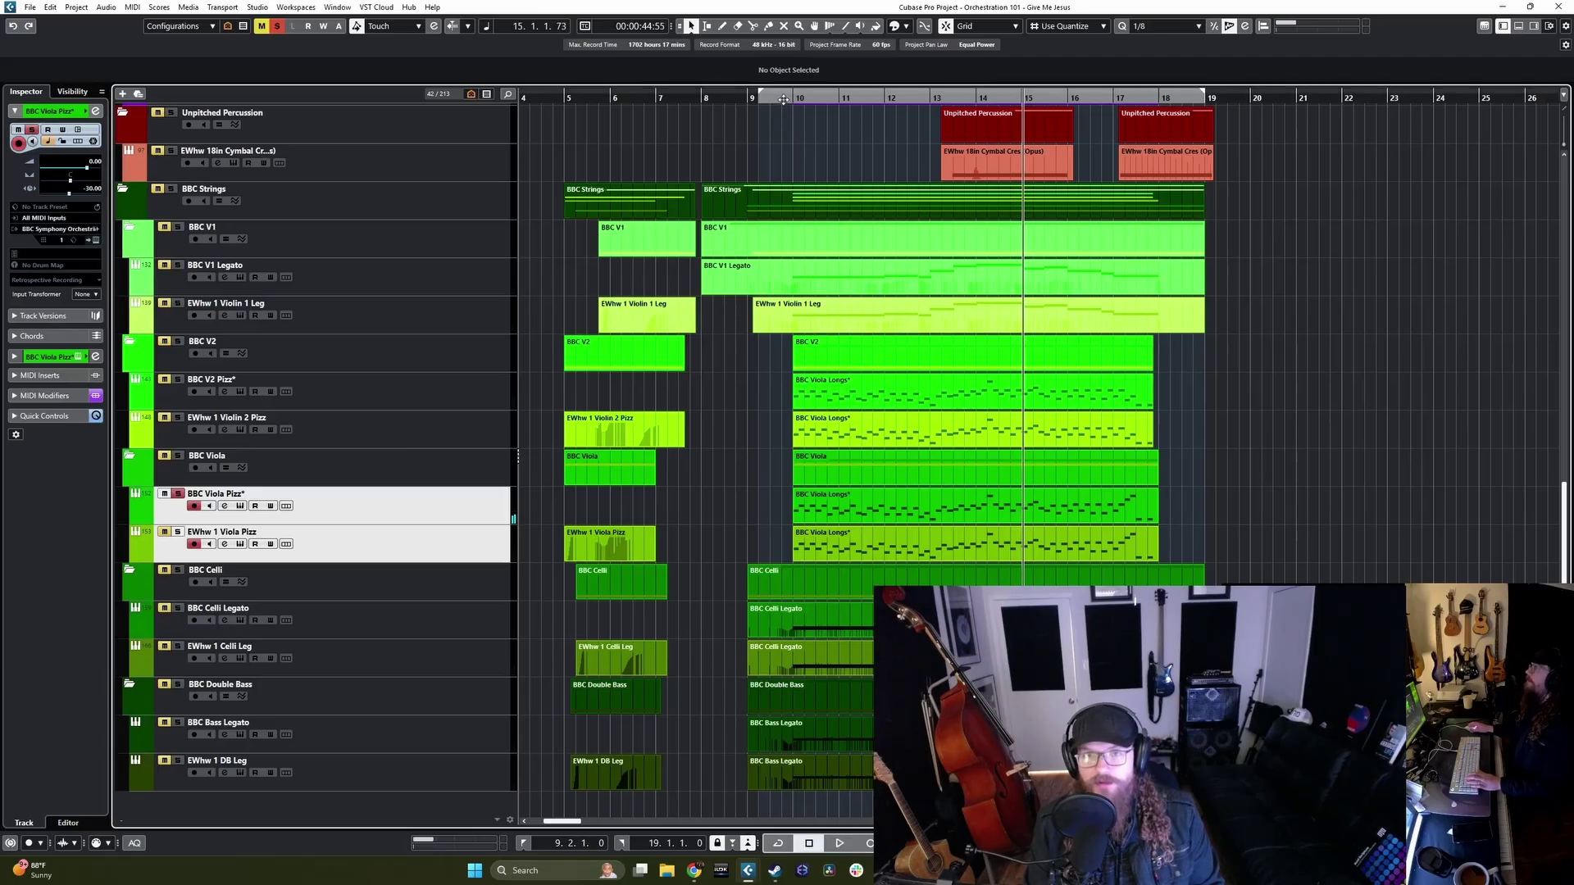
pyautogui.press('space')
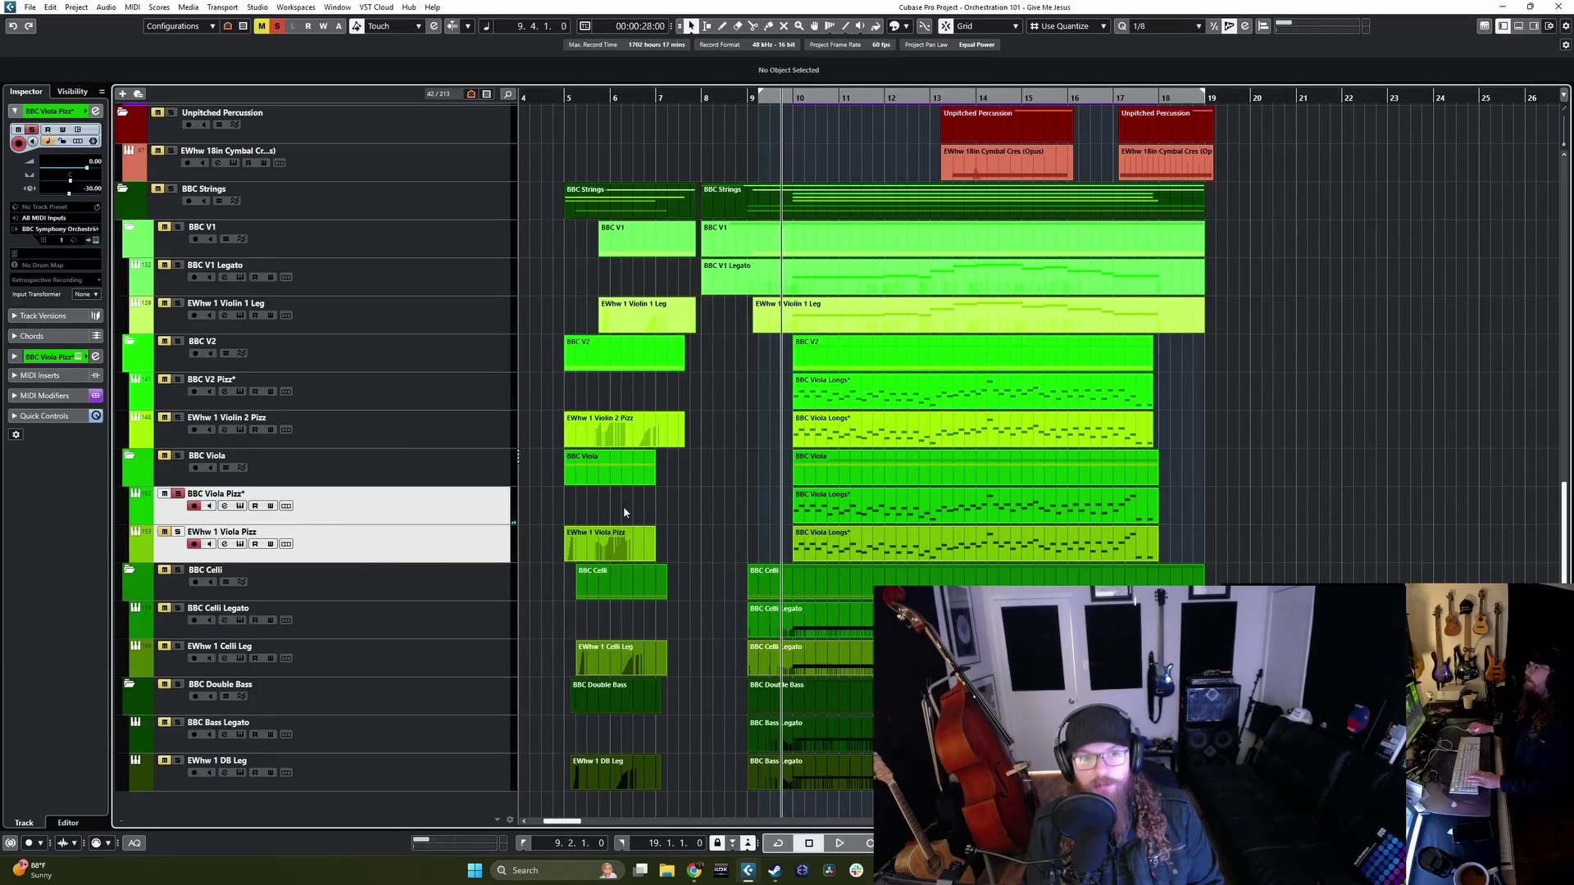
# Step: Play the soloed BBC Viola Pizz* from 9.4.1 and add EWhw 1 Viola Pizz to the solo during playback
pyautogui.press('h')
pyautogui.press('h')
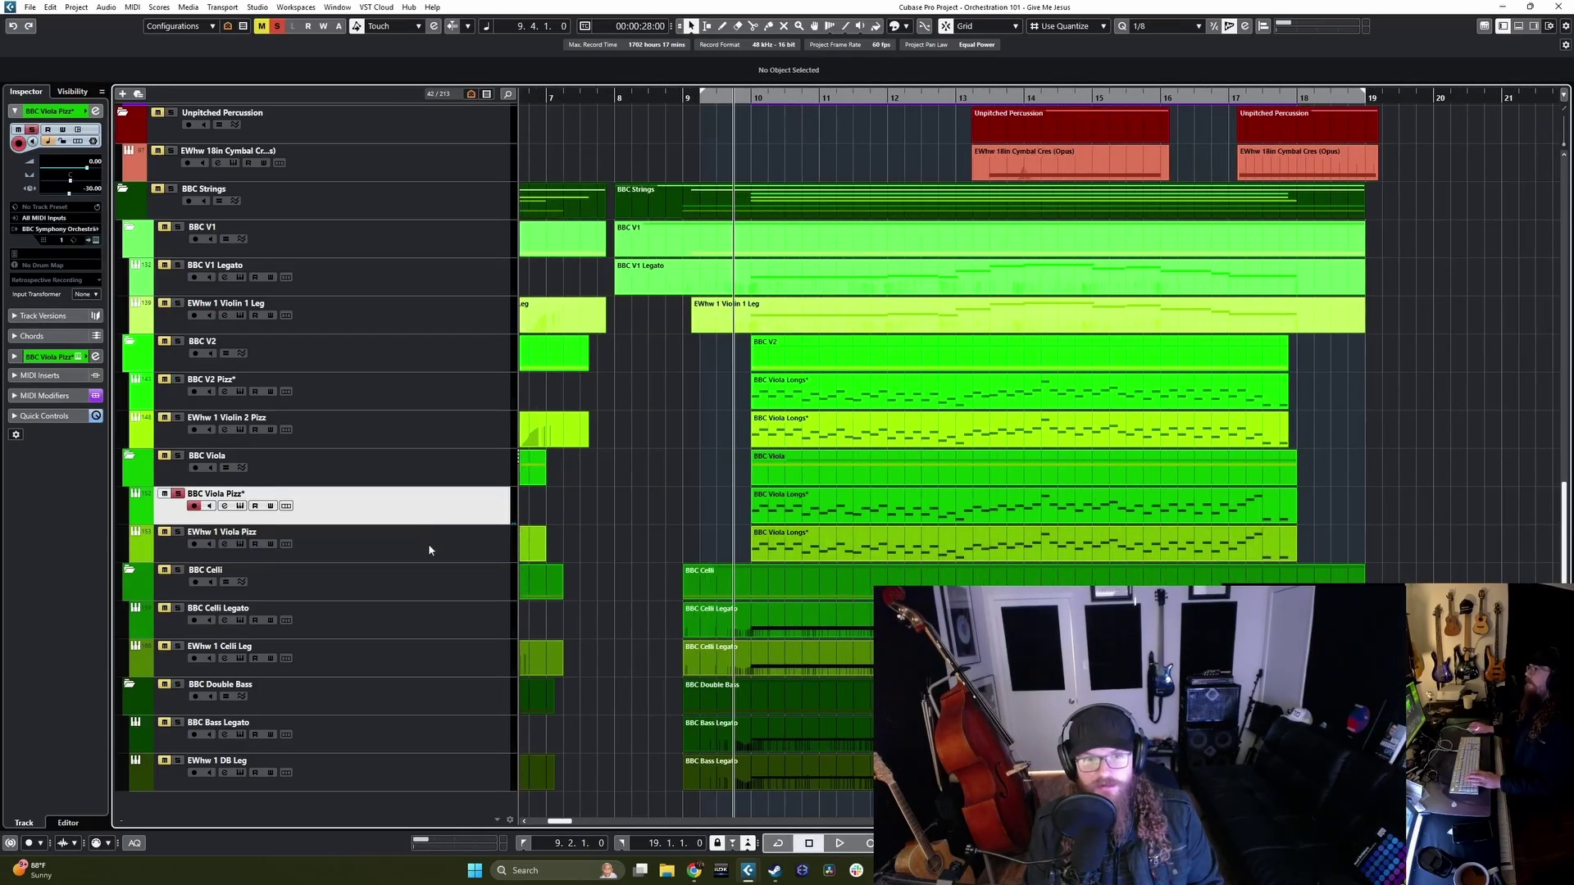
pyautogui.click(428, 543)
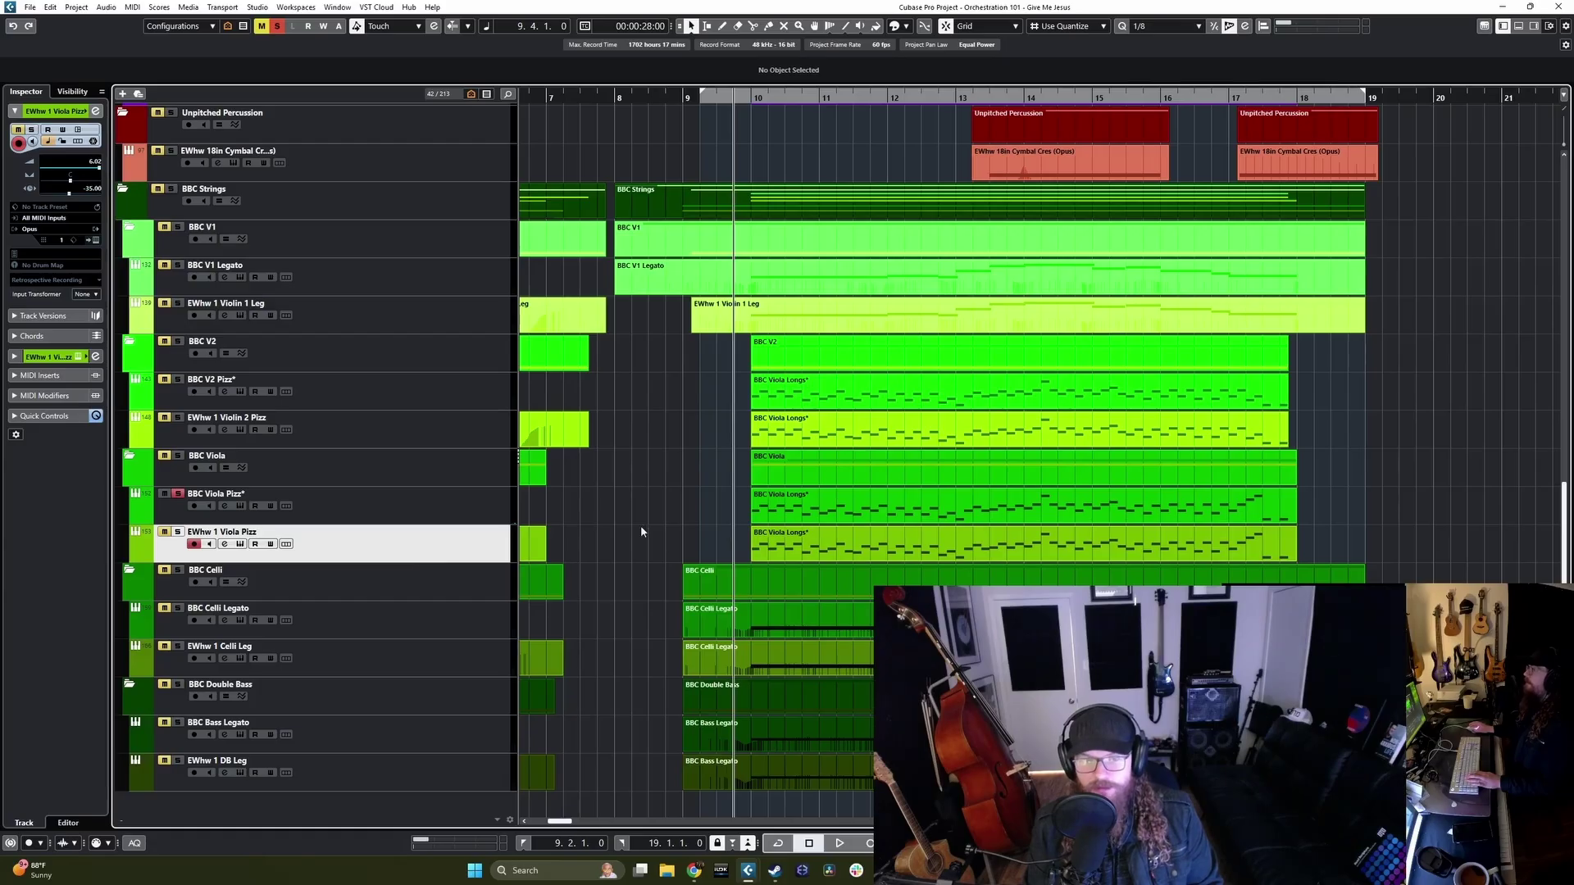
pyautogui.press('space')
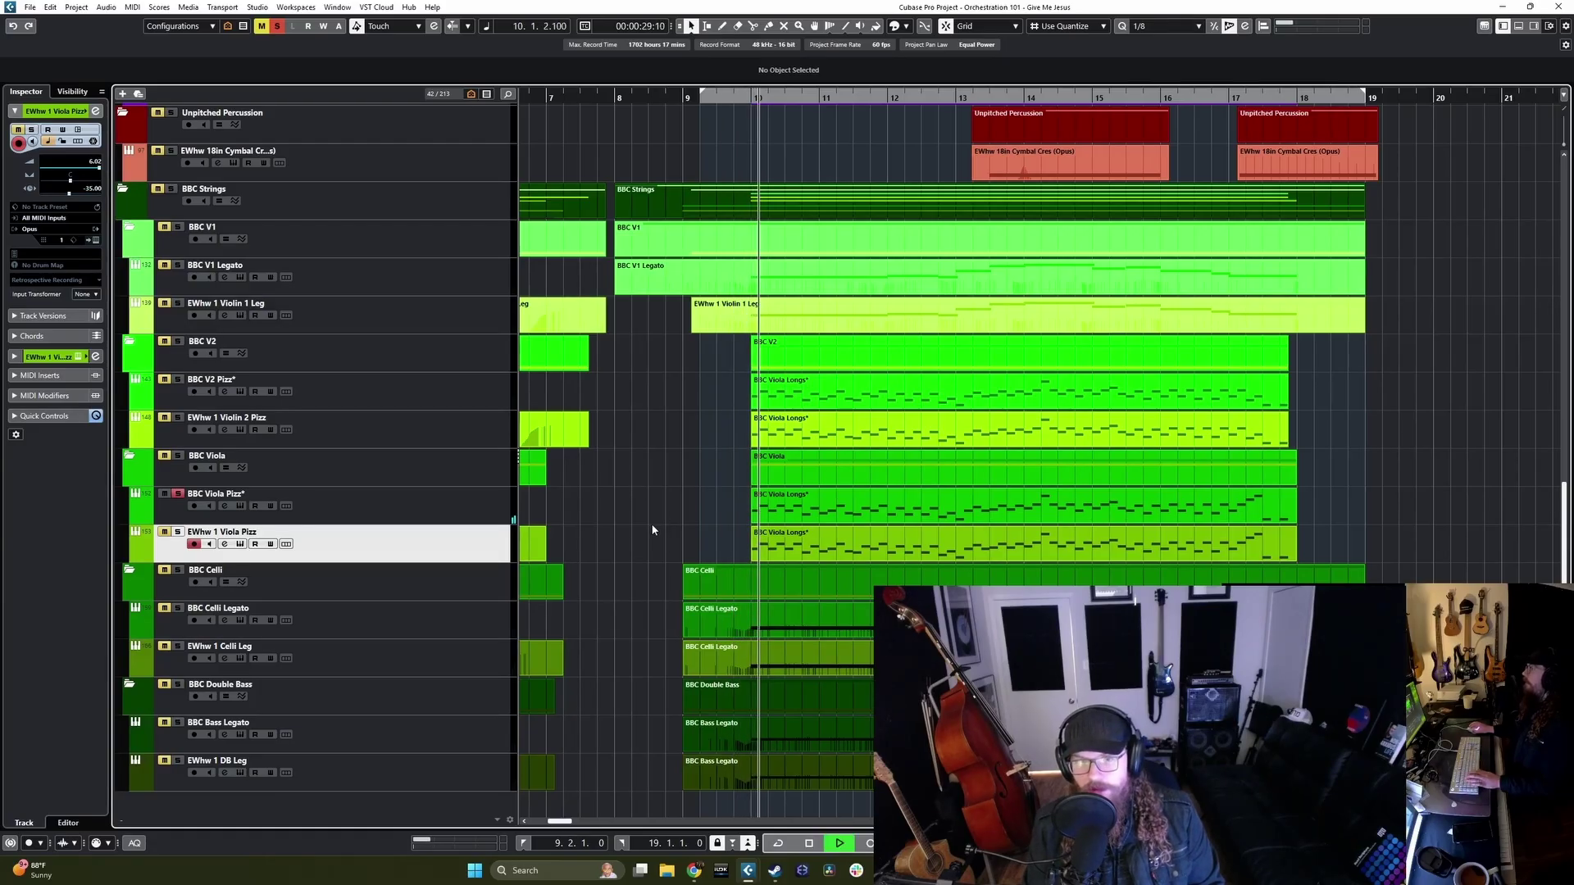
pyautogui.press('s')
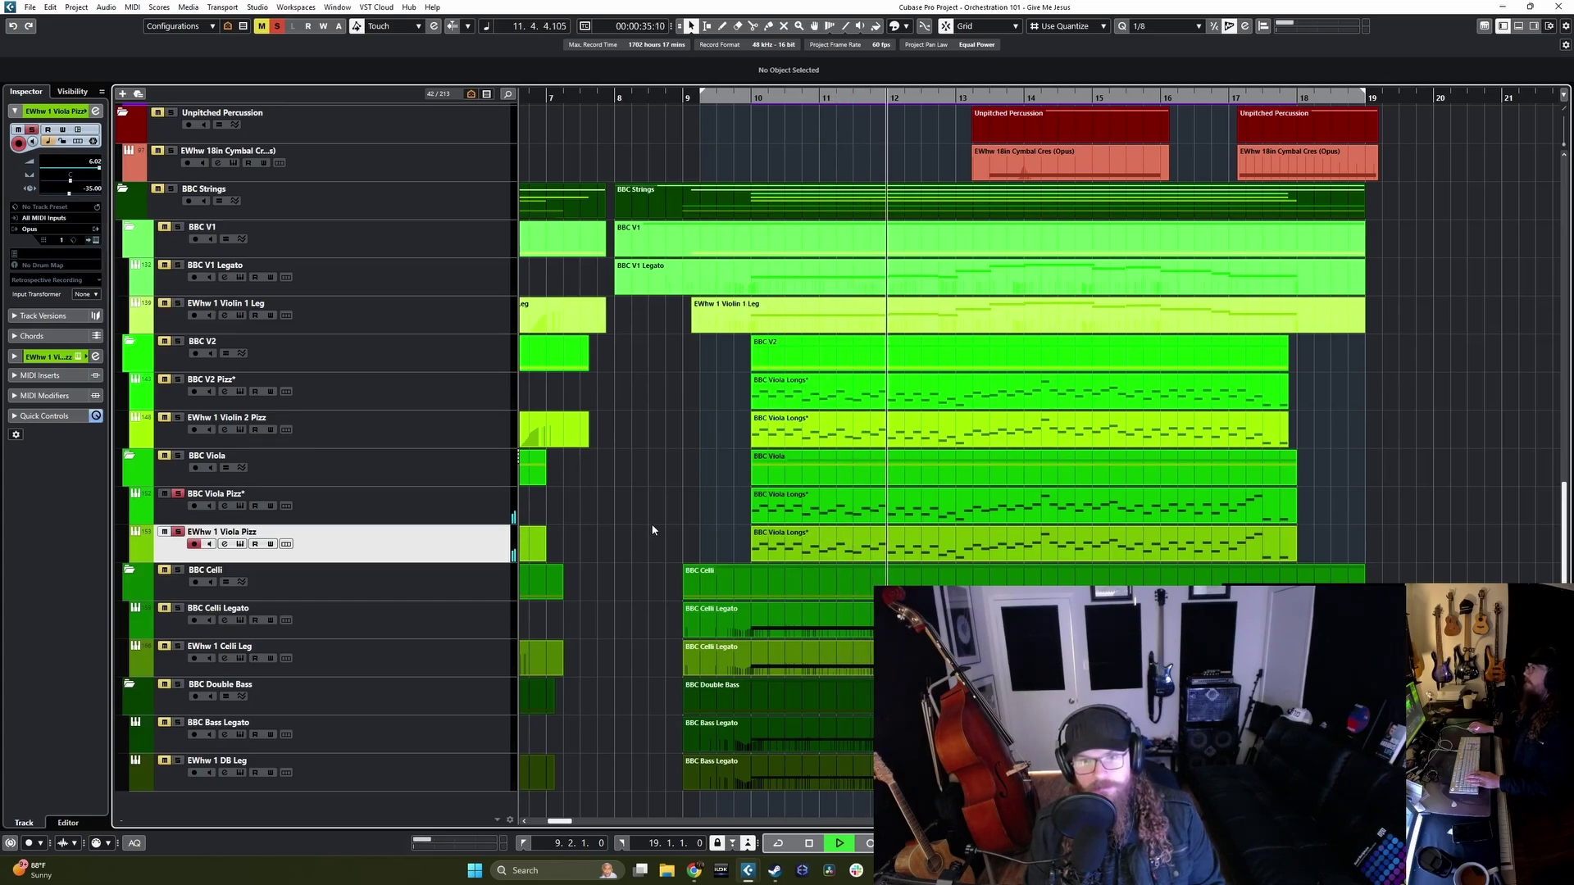
# Step: Switch the solo from the viola pizzicatos to EWhw 1 Violin 2 Pizz and stop playback
pyautogui.click(455, 517)
pyautogui.press('s')
pyautogui.click(452, 434)
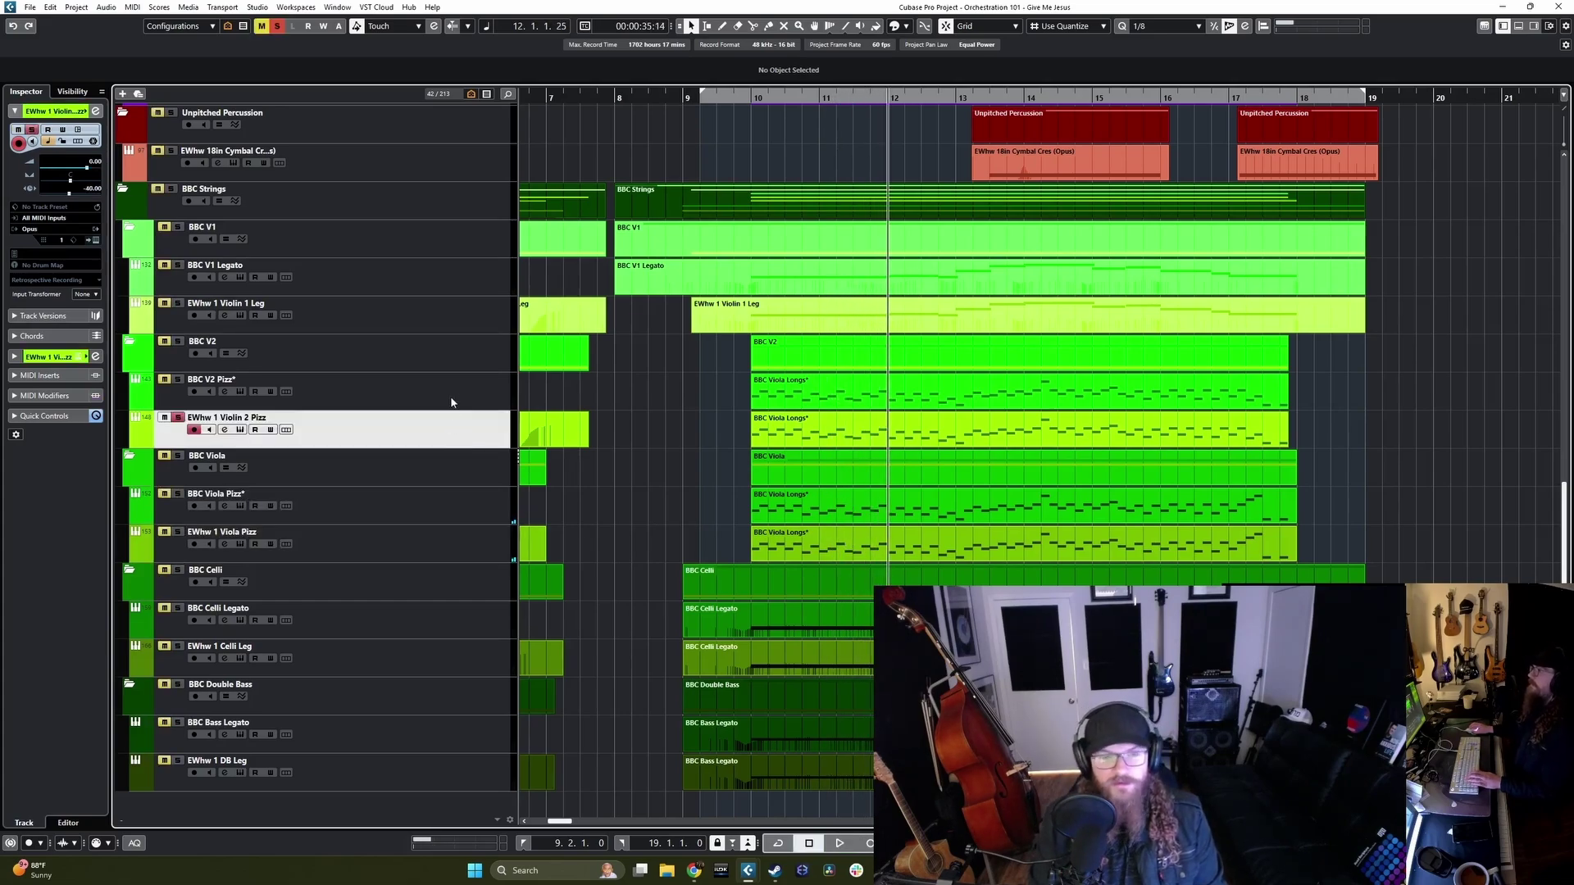
pyautogui.press('space')
# Step: Play the mix without solos from 9.4.1, and solo BBC Bass Legato and EWhw 1 DB Leg together during playback
pyautogui.press('space')
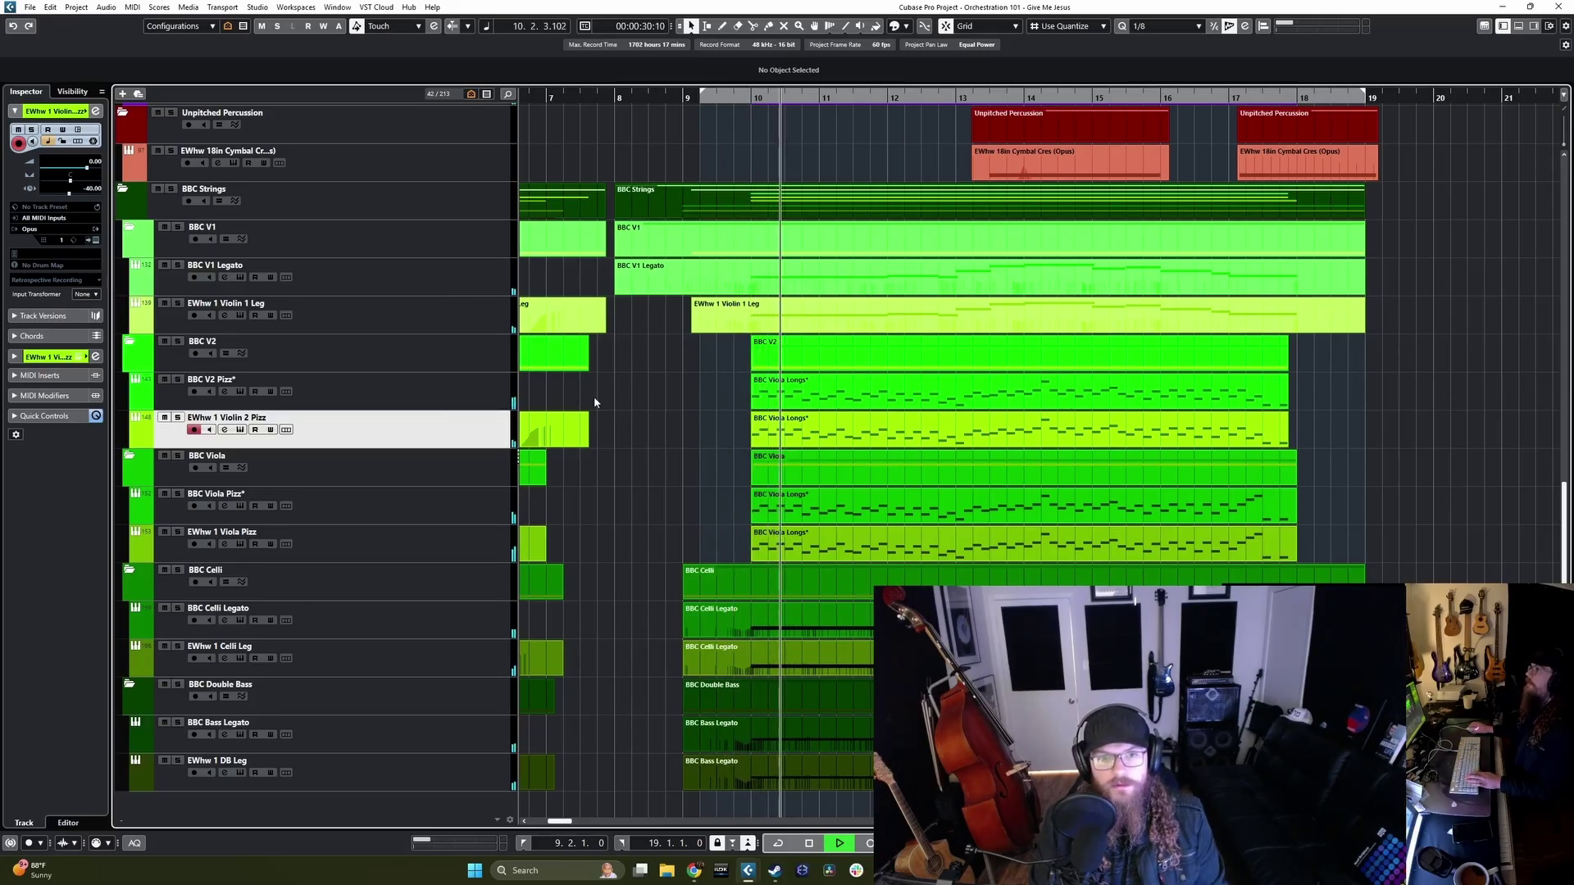
pyautogui.click(451, 732)
pyautogui.keyDown('shift'); pyautogui.click(451, 770); pyautogui.keyUp('shift')
pyautogui.press('s')
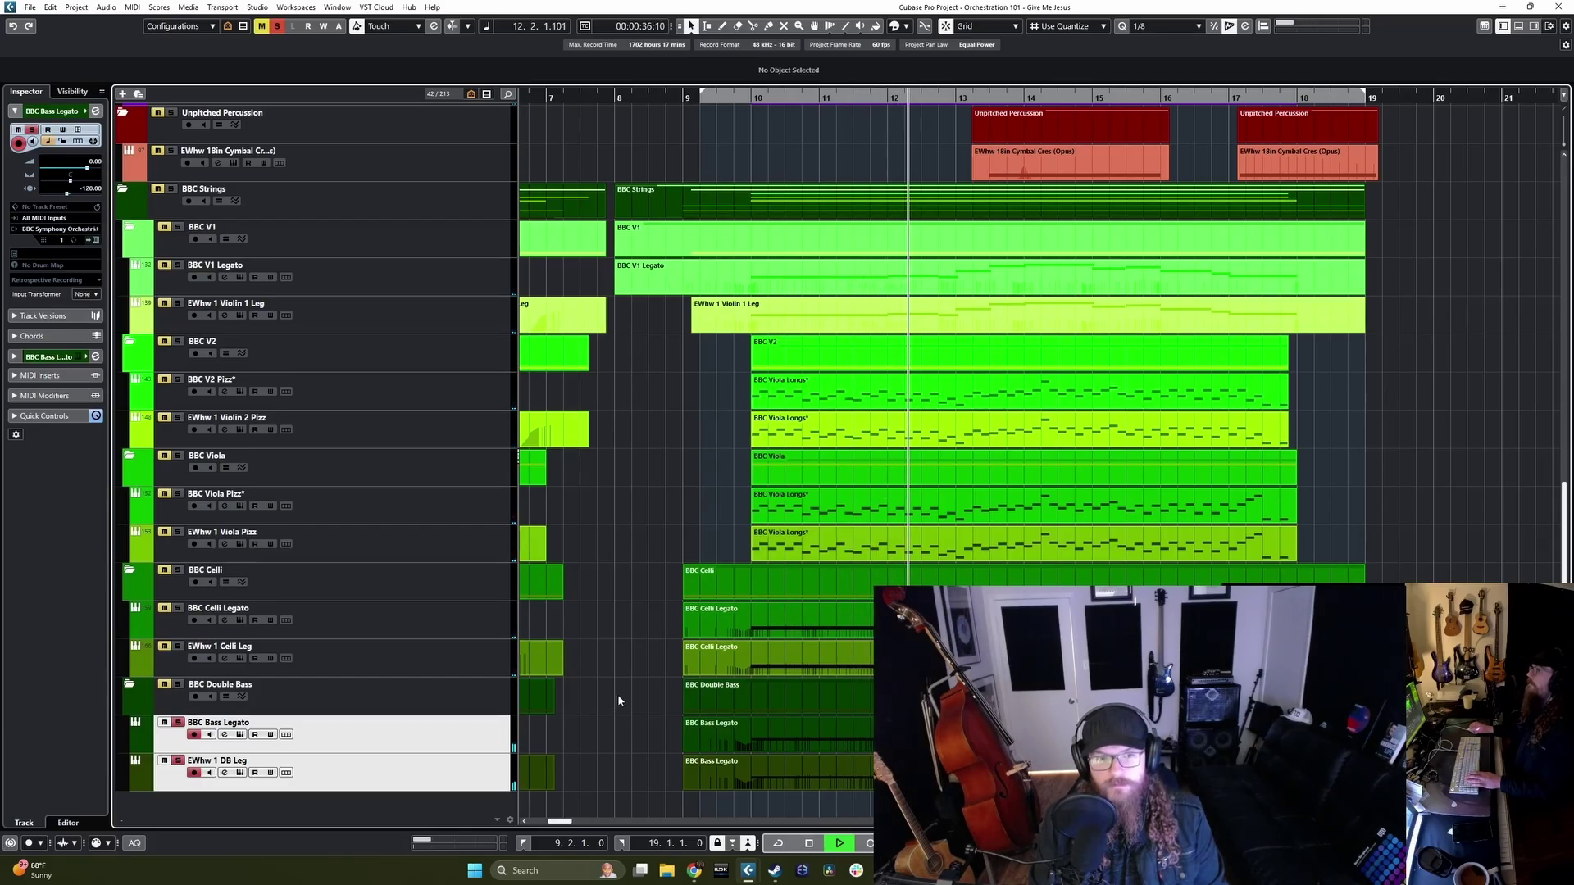
# Step: Solo BBC Celli Legato and EWhw 1 Celli Leg together during playback, and finish by clearing the solos and stopping
pyautogui.click(451, 656)
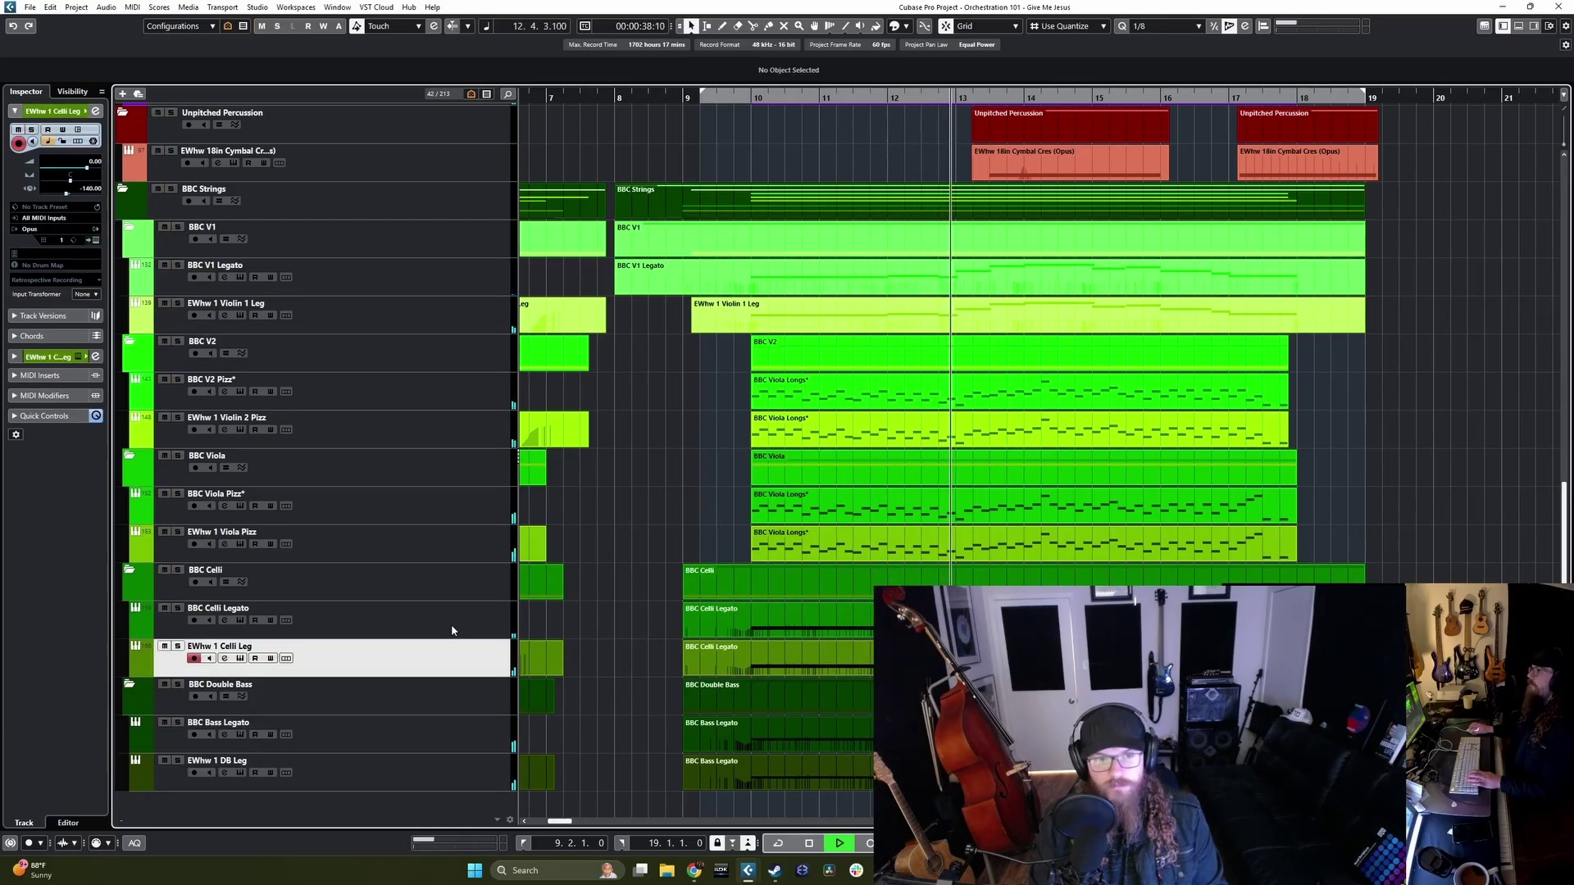
pyautogui.keyDown('shift'); pyautogui.click(475, 623); pyautogui.keyUp('shift')
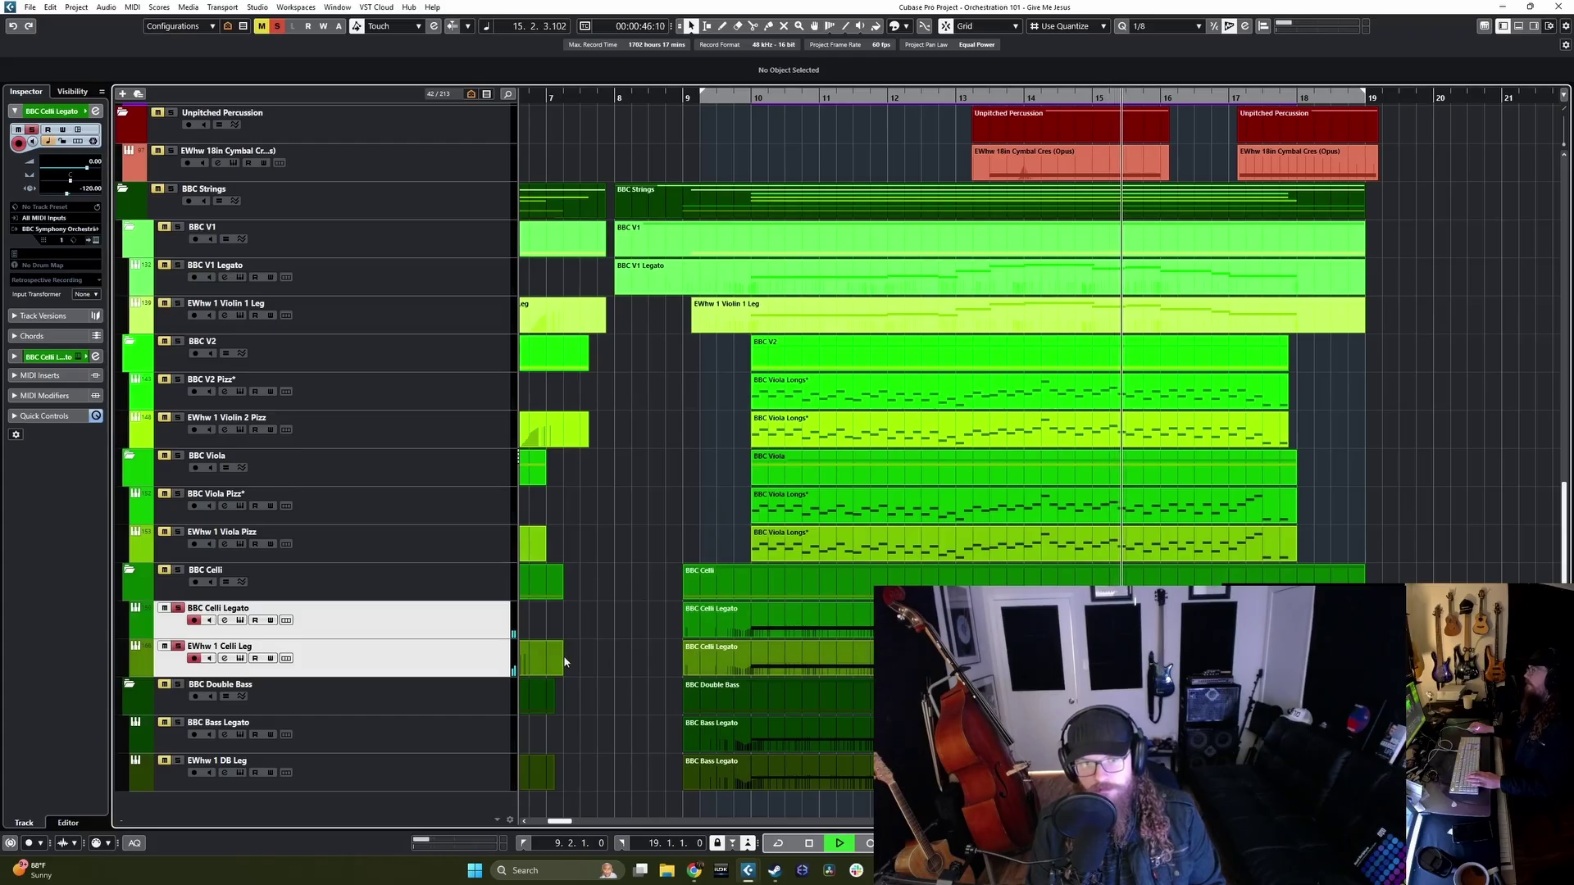
pyautogui.click(449, 649)
pyautogui.press('s')
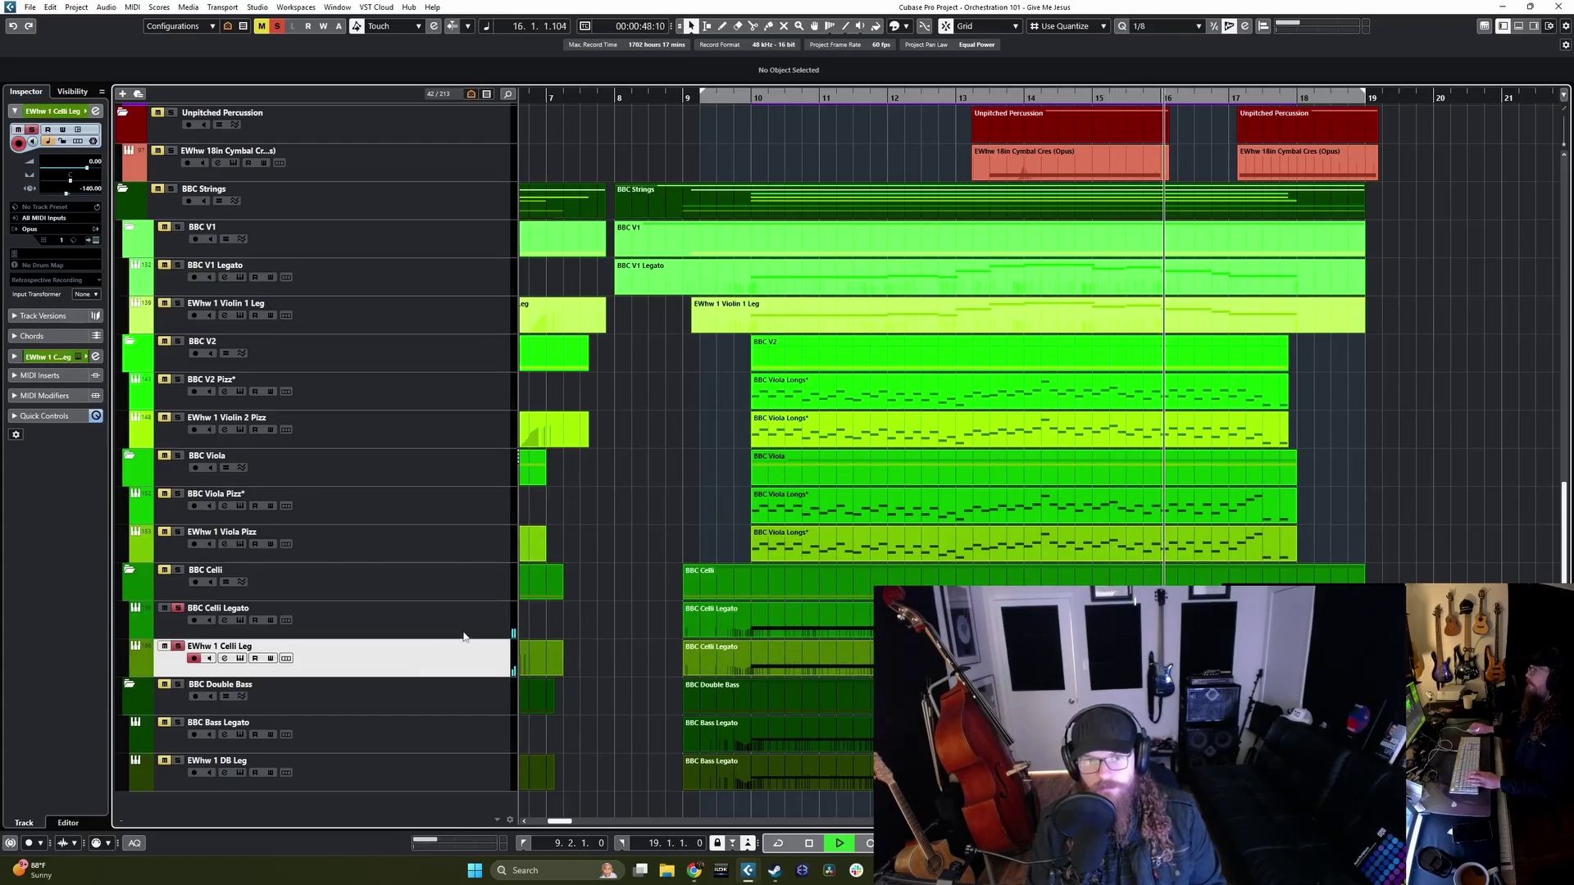
pyautogui.press('s')
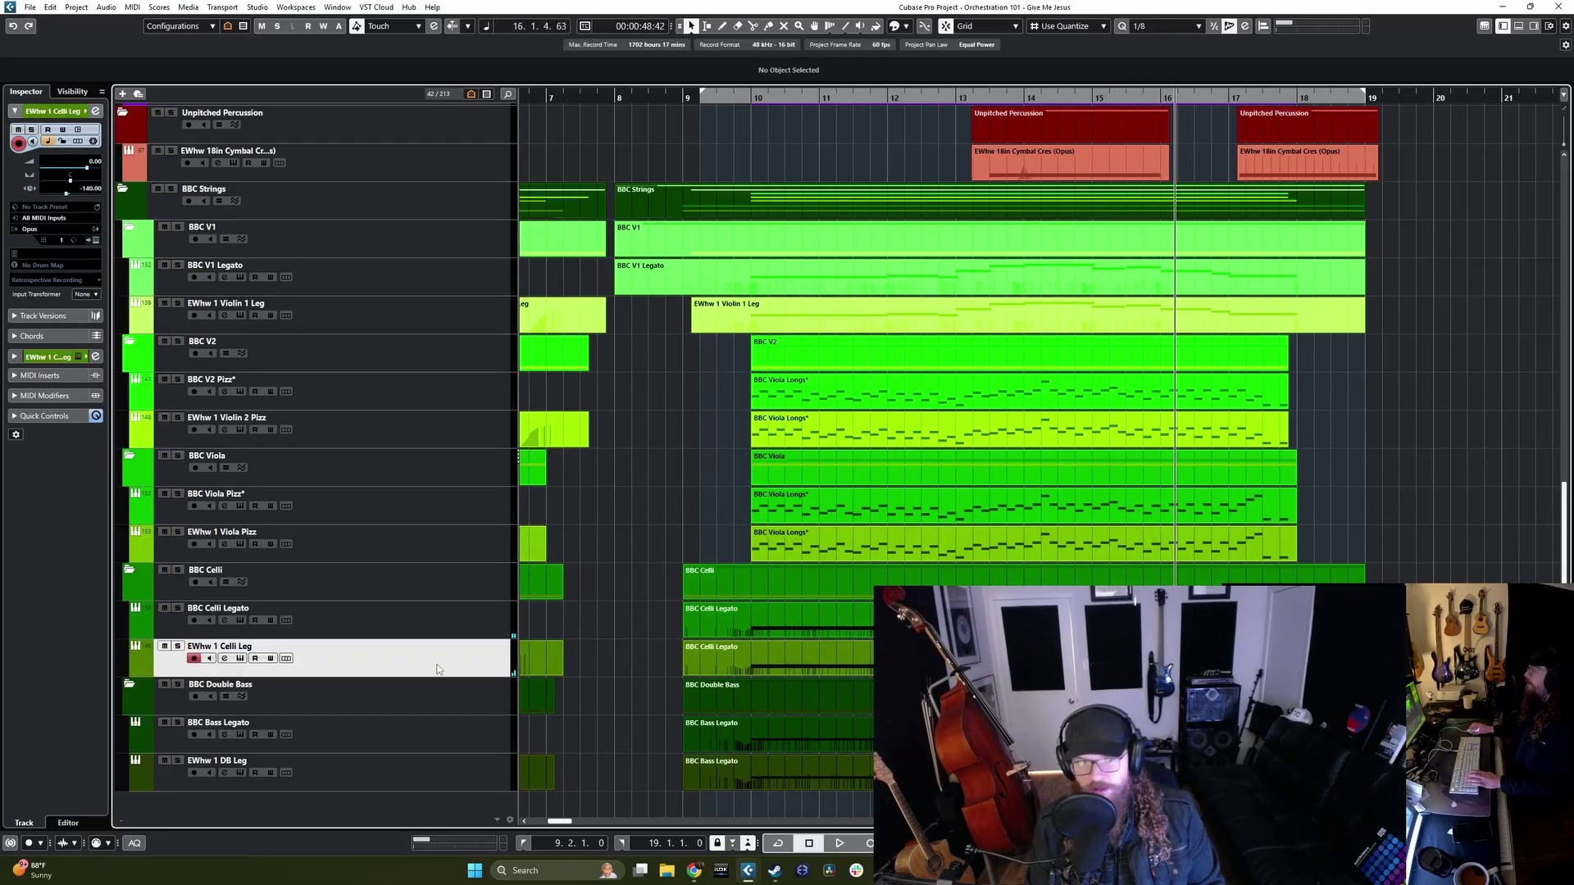
# Step: Select the BBC Tuba Legato and EWhw Tuba (Opus) tracks together
pyautogui.scroll(10, 721, 608)
pyautogui.scroll(-3, 651, 599)
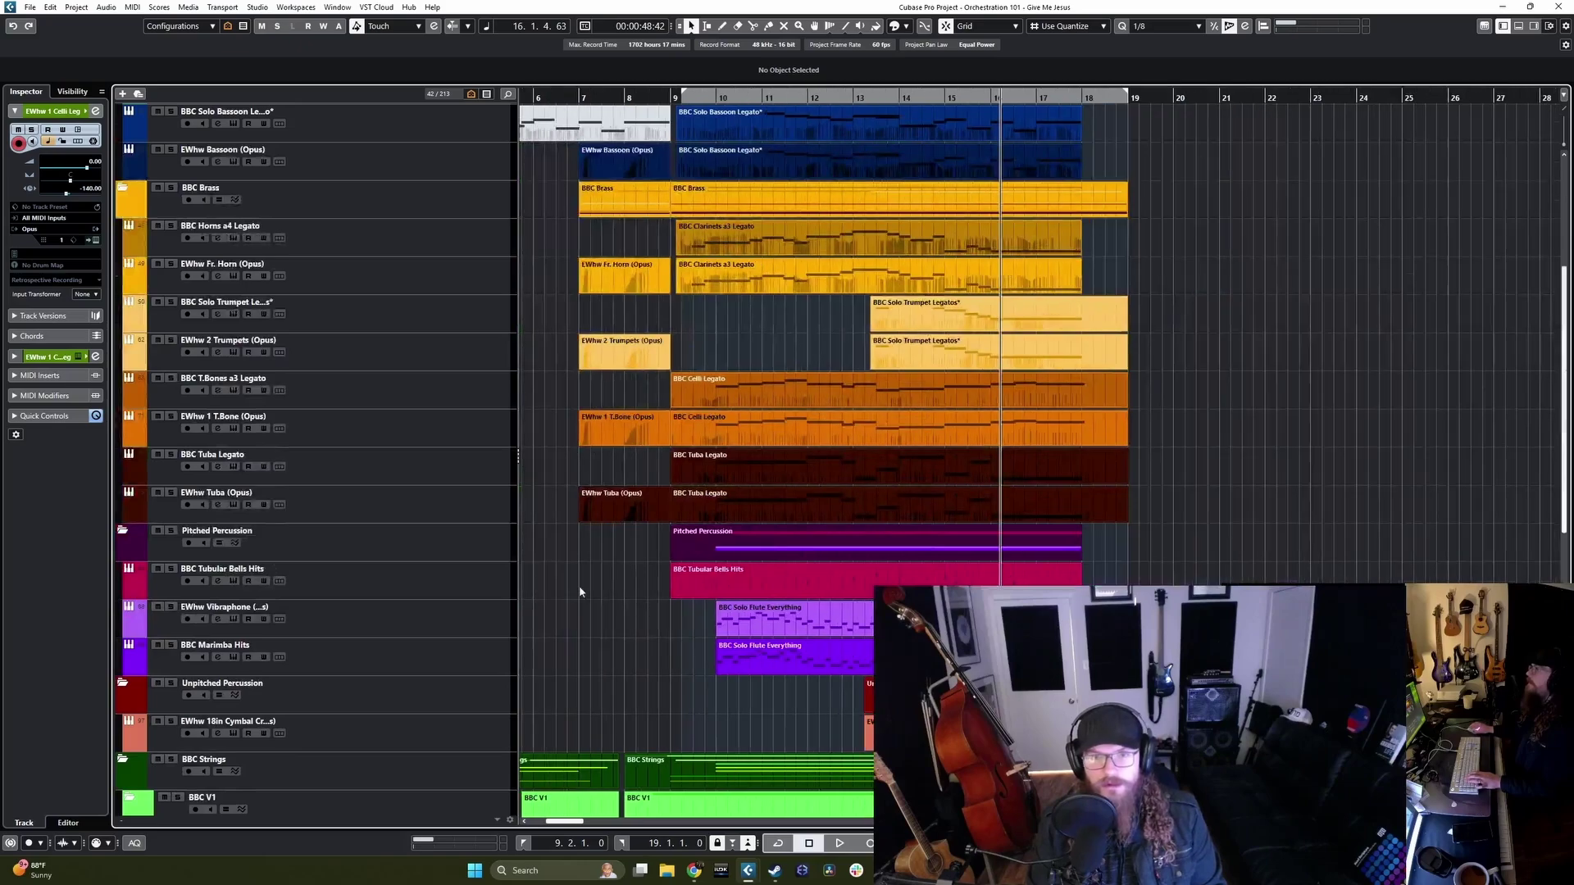
pyautogui.click(464, 507)
pyautogui.keyDown('shift'); pyautogui.click(455, 474); pyautogui.keyUp('shift')
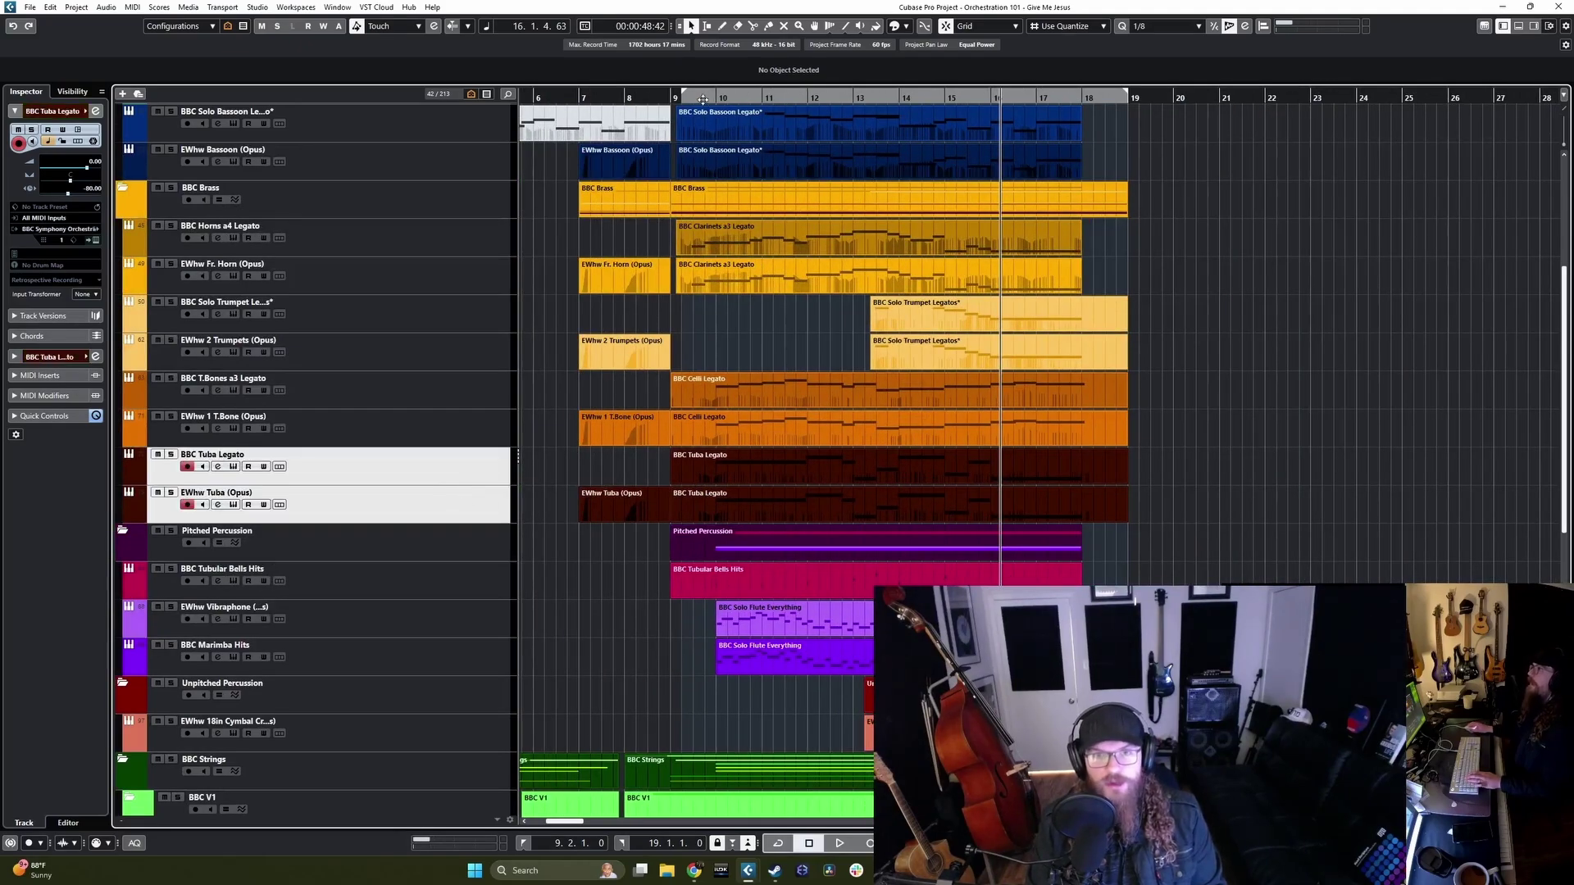